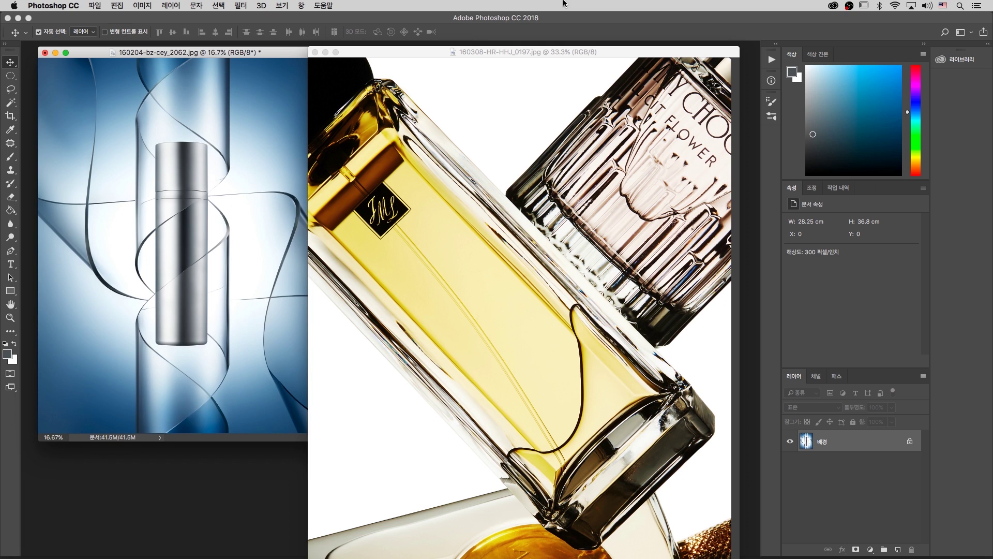
# Arrange the silver bottle and perfume bottle photos in side-by-side windows, with the perfume photo at 25% zoom.
pyautogui.click(432, 55)
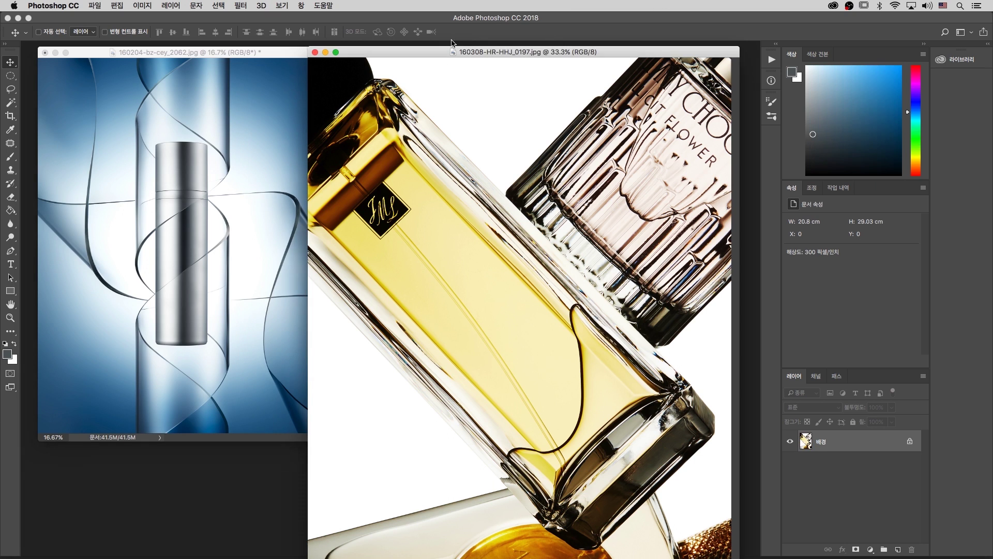
pyautogui.press('super+minus')
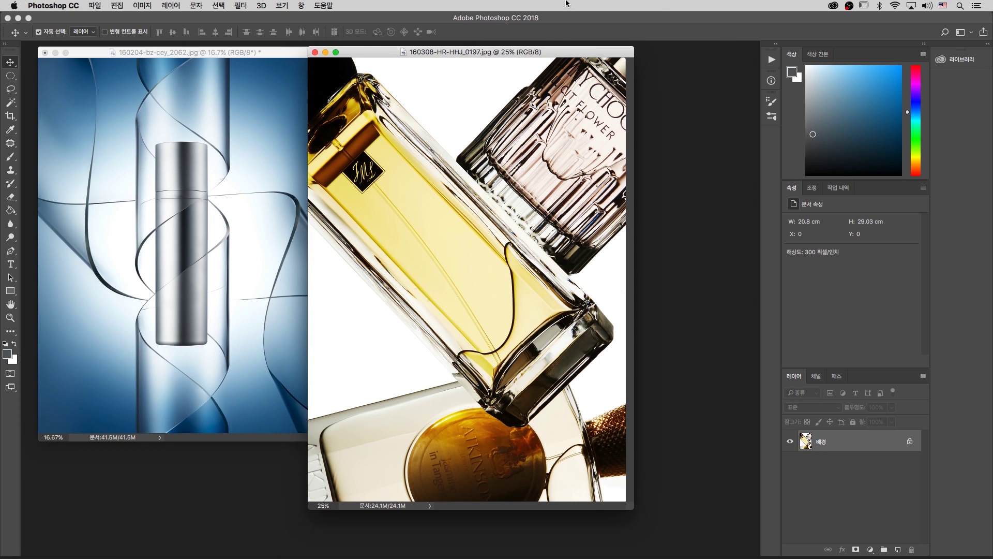
pyautogui.moveTo(373, 51); pyautogui.dragTo(422, 50)
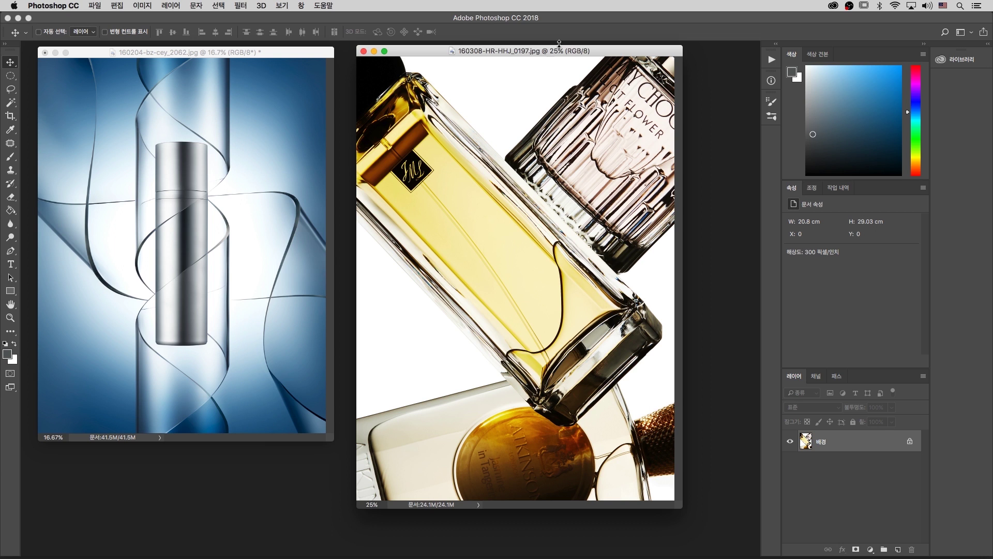
pyautogui.moveTo(556, 49); pyautogui.dragTo(547, 51)
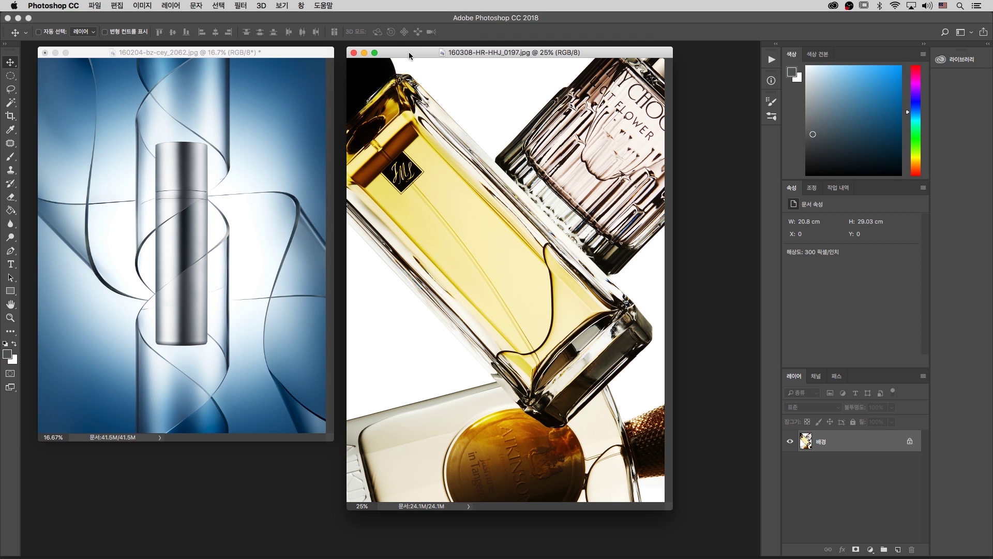
pyautogui.moveTo(406, 54); pyautogui.dragTo(433, 56)
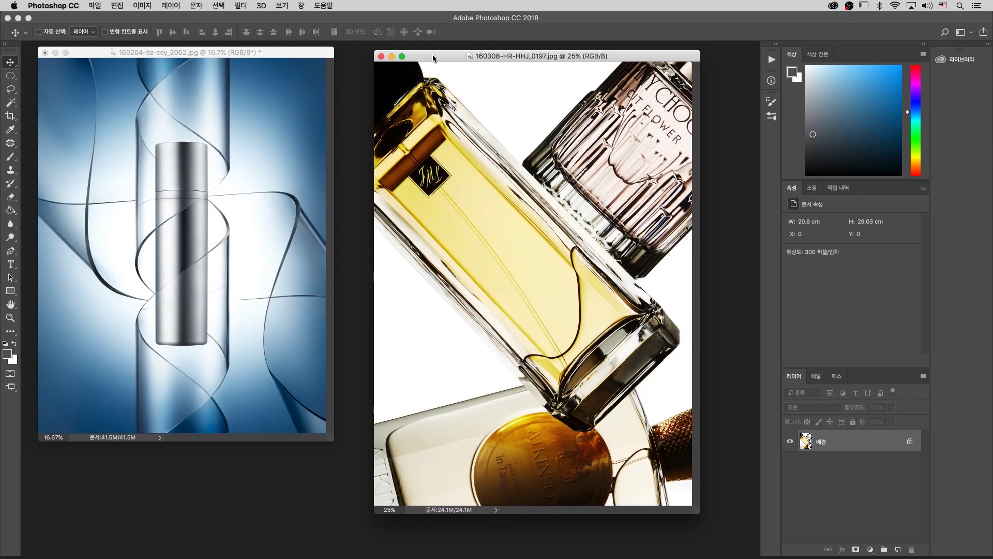
pyautogui.moveTo(270, 52); pyautogui.dragTo(303, 57)
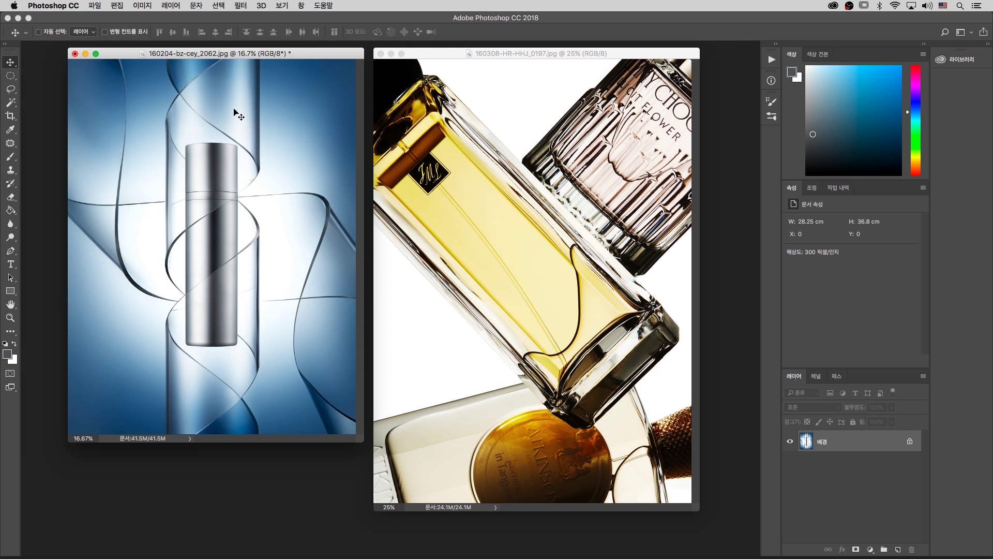
# Examine the silver bottle photo in full-screen mode at several magnifications.
pyautogui.press('f')
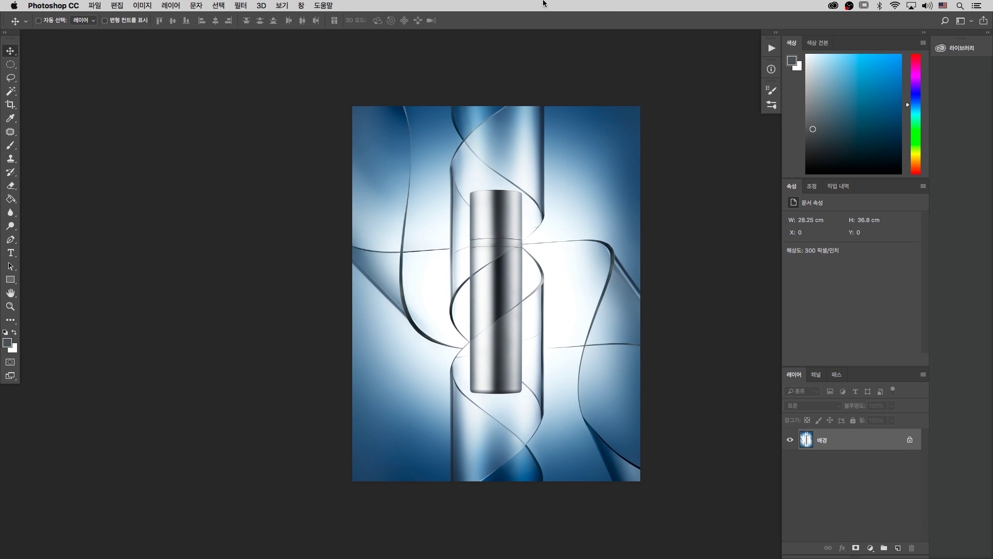
pyautogui.press('super+equal')
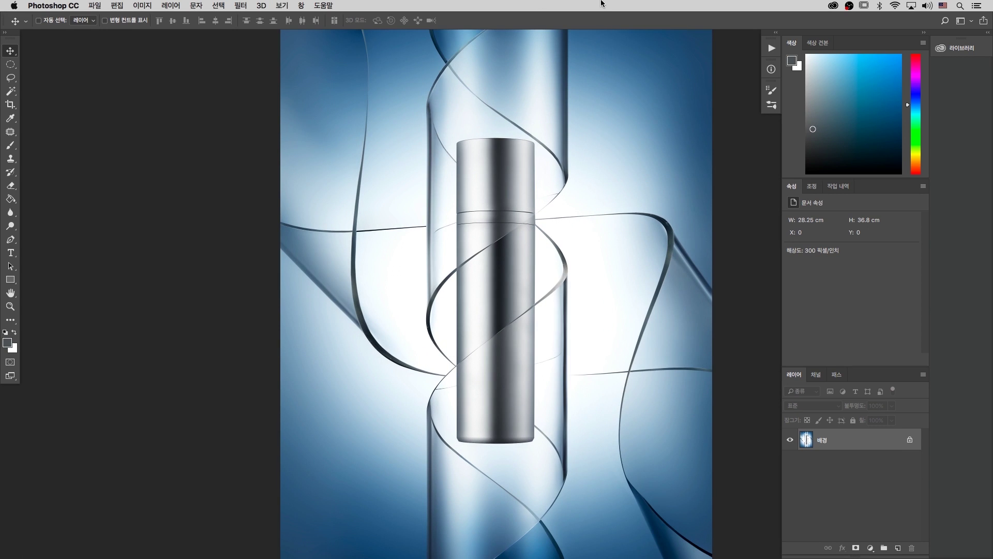
pyautogui.moveTo(496, 162); pyautogui.dragTo(458, 167)
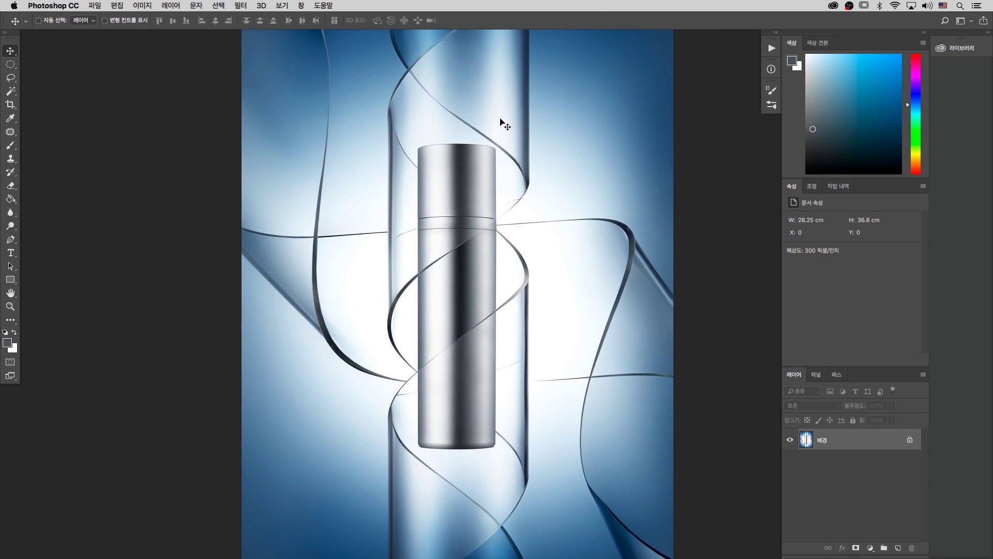
pyautogui.press('super+minus')
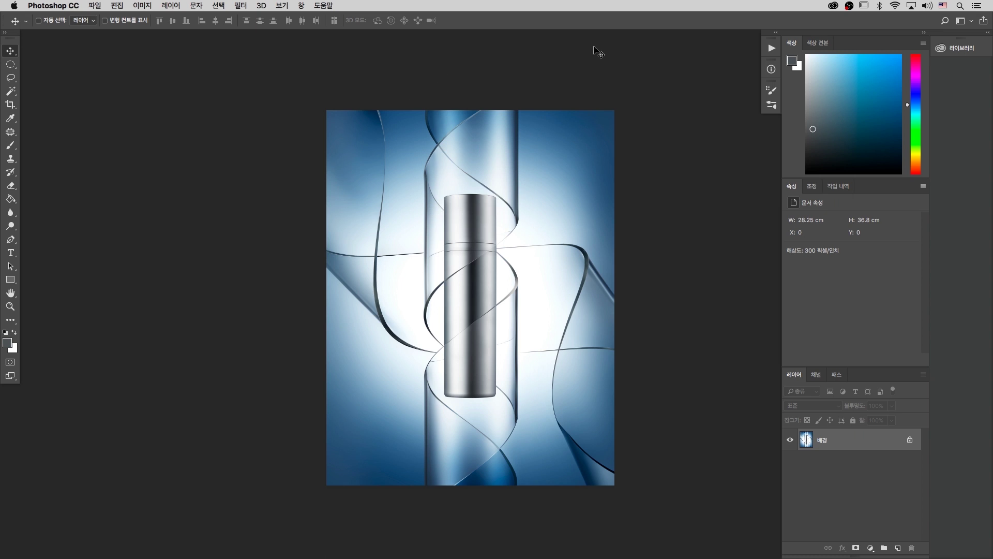
pyautogui.press('super+plus')
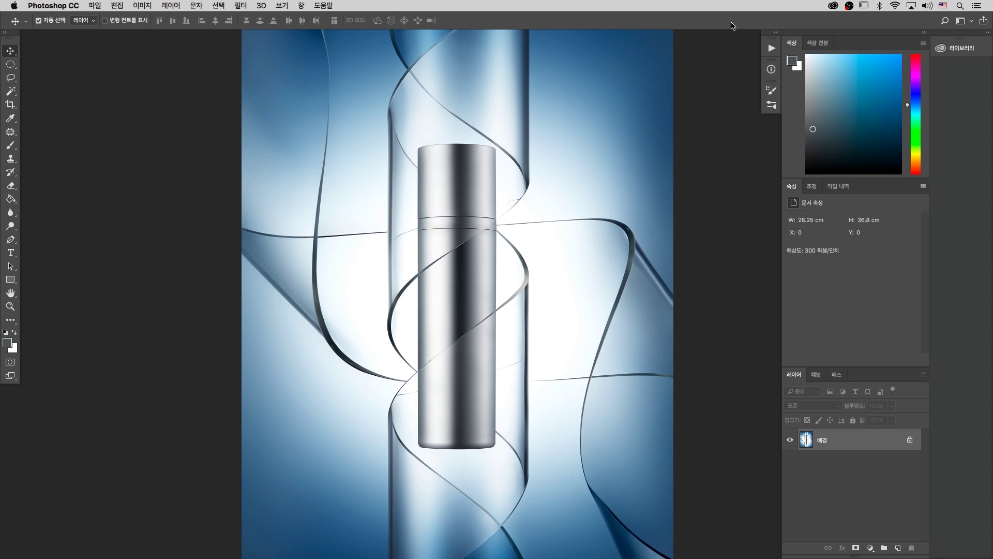
pyautogui.press('super+plus')
pyautogui.press('super+minus')
pyautogui.press('super+plus')
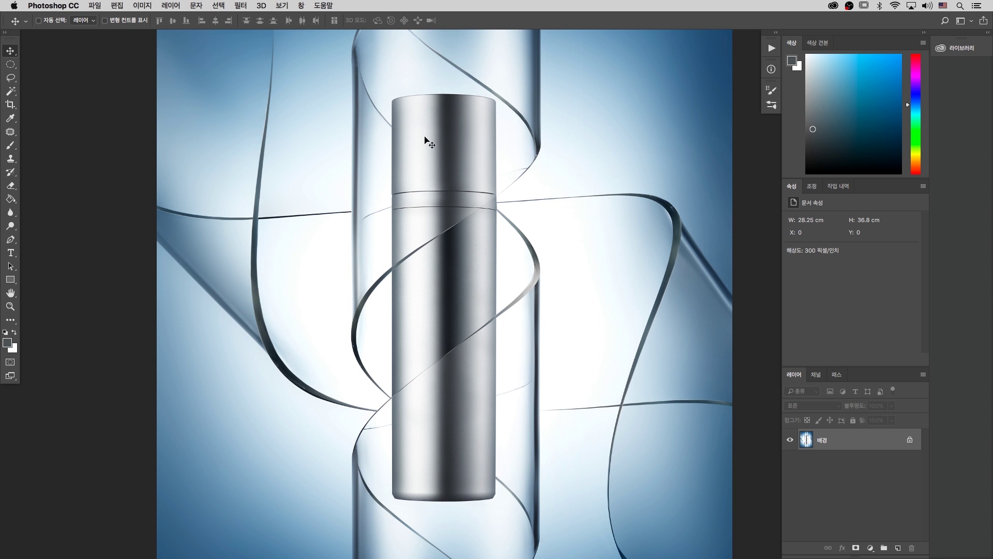
pyautogui.press('super+plus')
pyautogui.press('super+plus')
pyautogui.press('super+minus')
pyautogui.press('super+plus')
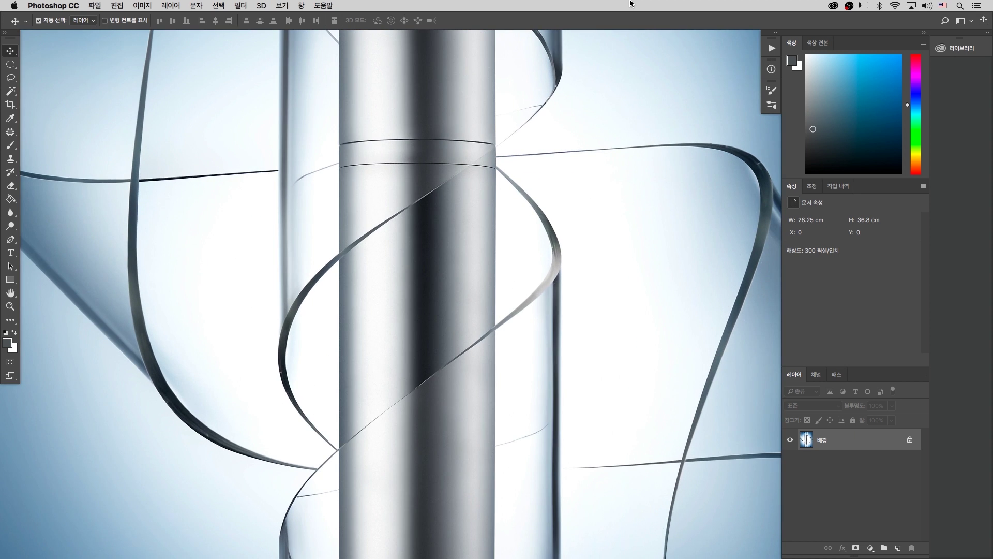
pyautogui.press('super+minus')
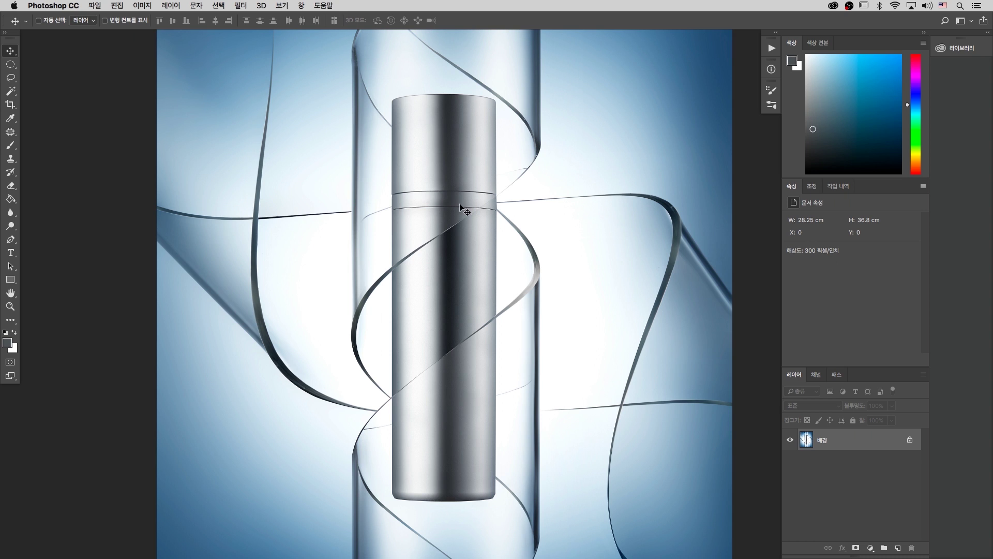
# Show the color Info readout and set its second color readout to total ink (잉크 총 사용량).
pyautogui.click(300, 5)
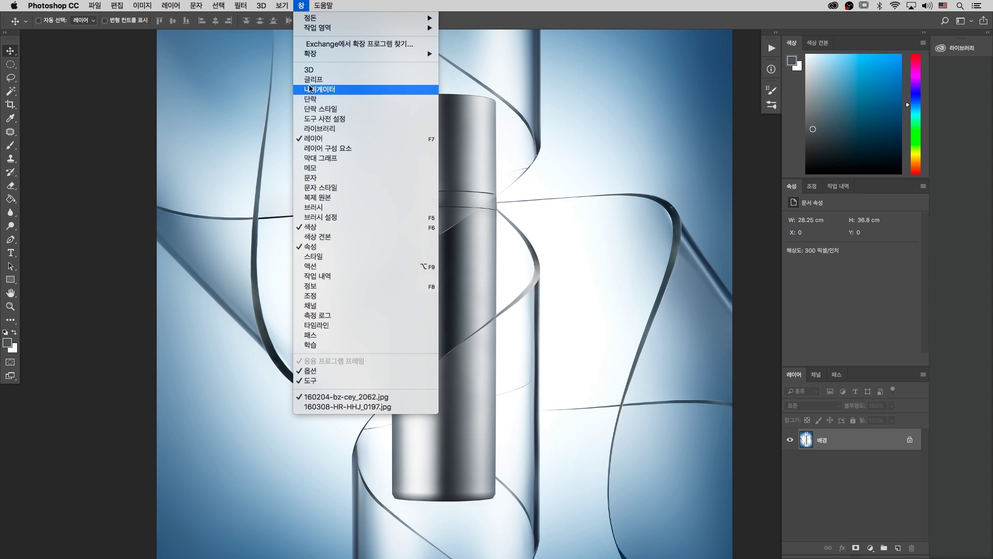
pyautogui.click(355, 289)
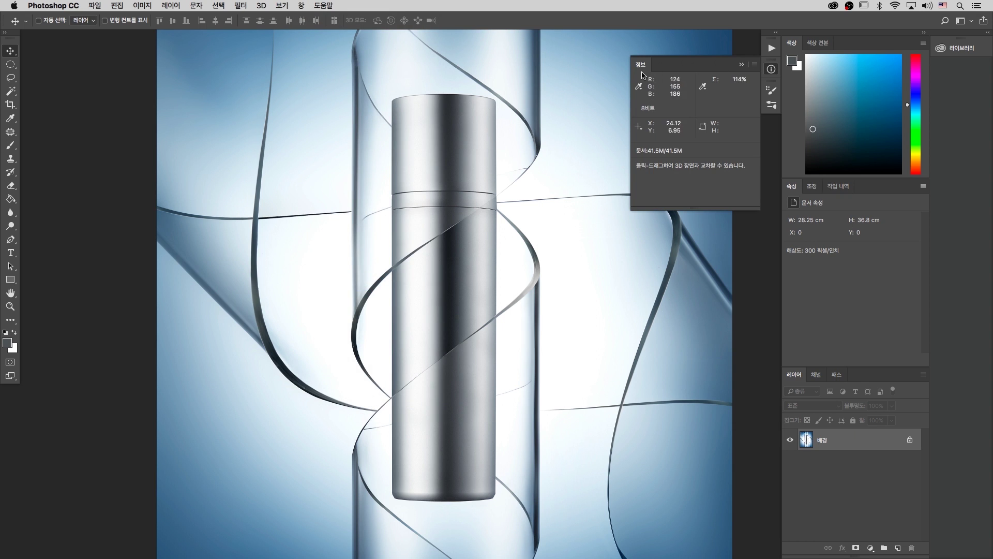
pyautogui.click(704, 87)
pyautogui.click(703, 87)
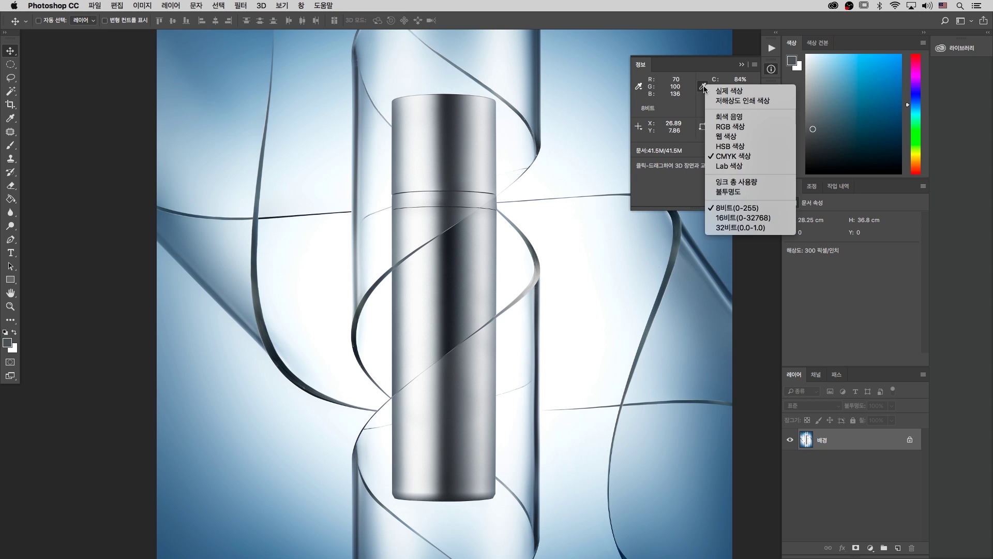
pyautogui.click(762, 185)
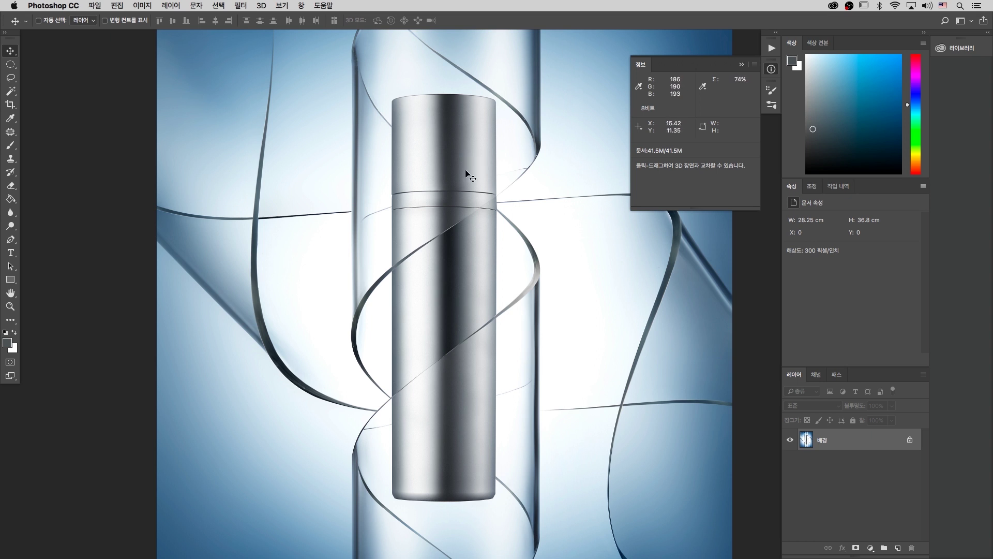
# Return the silver bottle photo to its floating window at 16.67% and make the perfume bottle photo active.
pyautogui.press('f')
pyautogui.press('f')
pyautogui.press('super+minus')
pyautogui.press('super+minus')
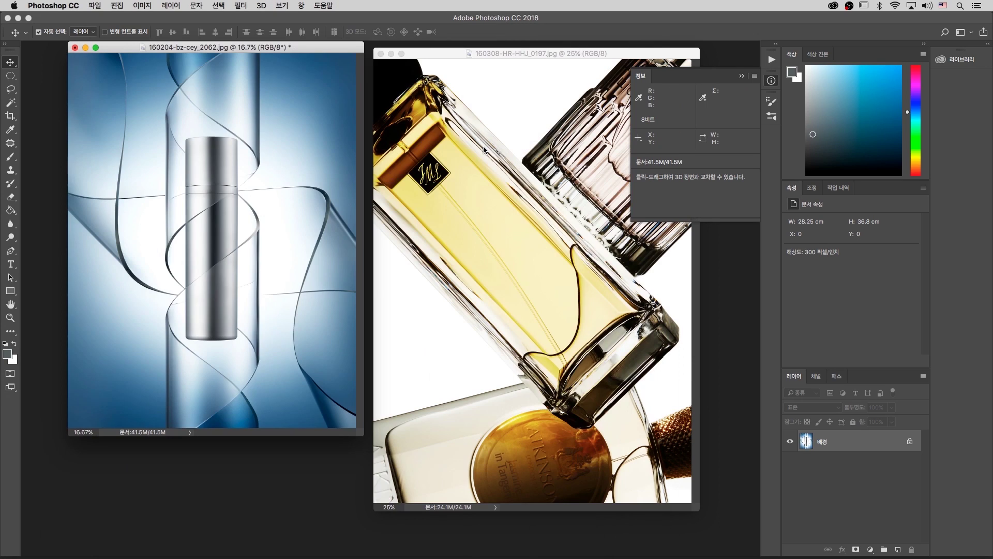
pyautogui.click(530, 50)
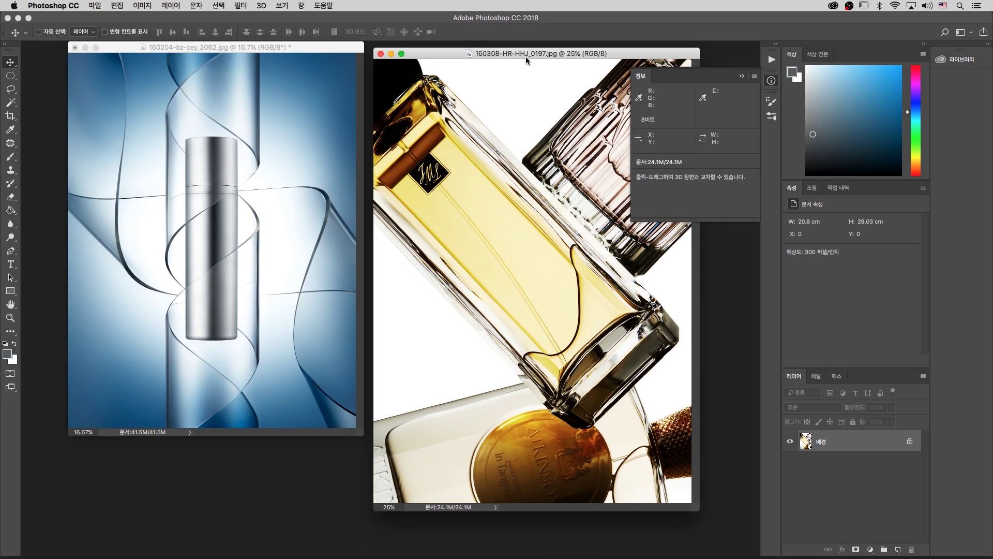
# Examine the perfume bottle photo in full-screen mode at several magnifications, then return it to a floating window.
pyautogui.press('f')
pyautogui.press('super+plus')
pyautogui.press('super+minus')
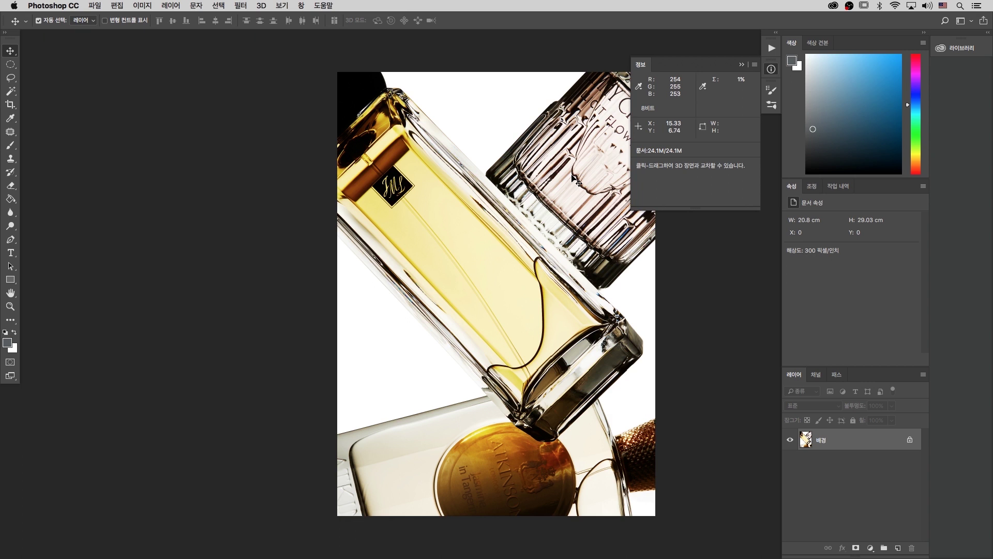
pyautogui.press('super+plus')
pyautogui.press('super+minus')
pyautogui.press('super+minus')
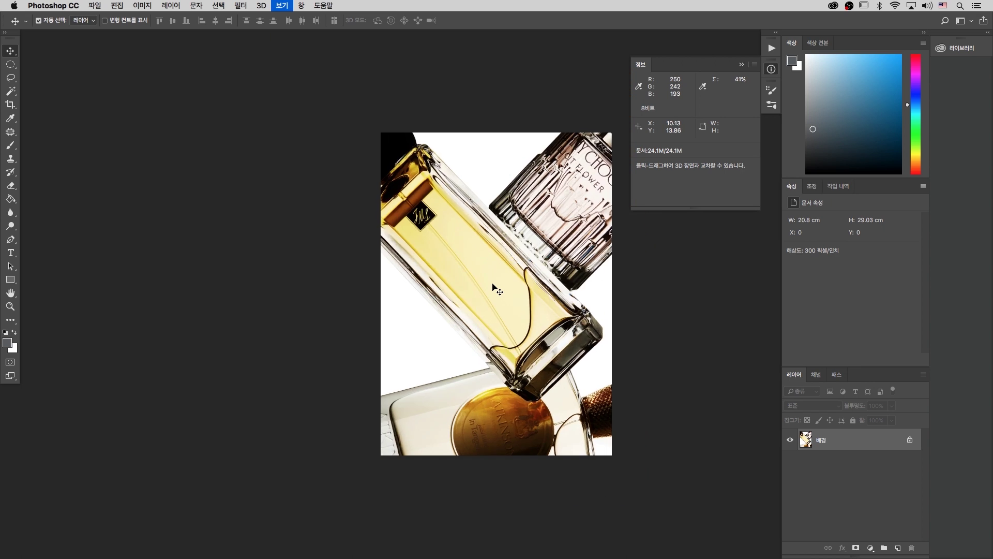
pyautogui.press('super+minus')
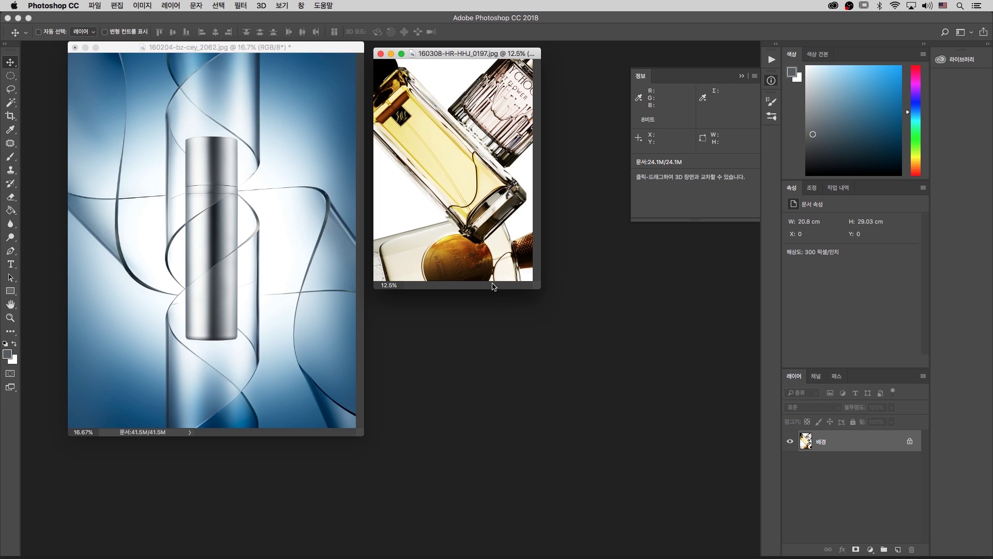
pyautogui.press('super+plus')
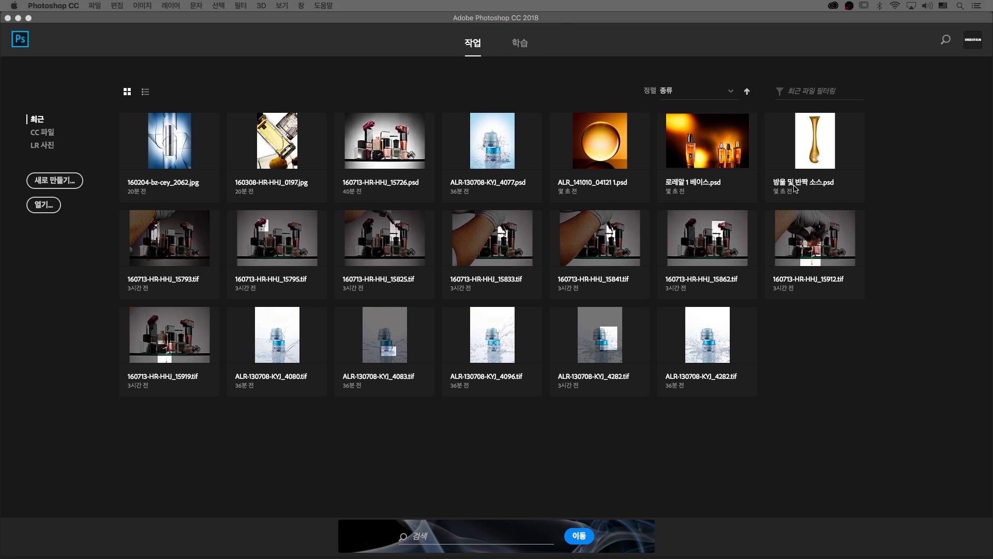
# Open the recent file ALR_141010_04121 1.psd in a floating window at 25% zoom.
pyautogui.click(612, 144)
pyautogui.click(614, 146)
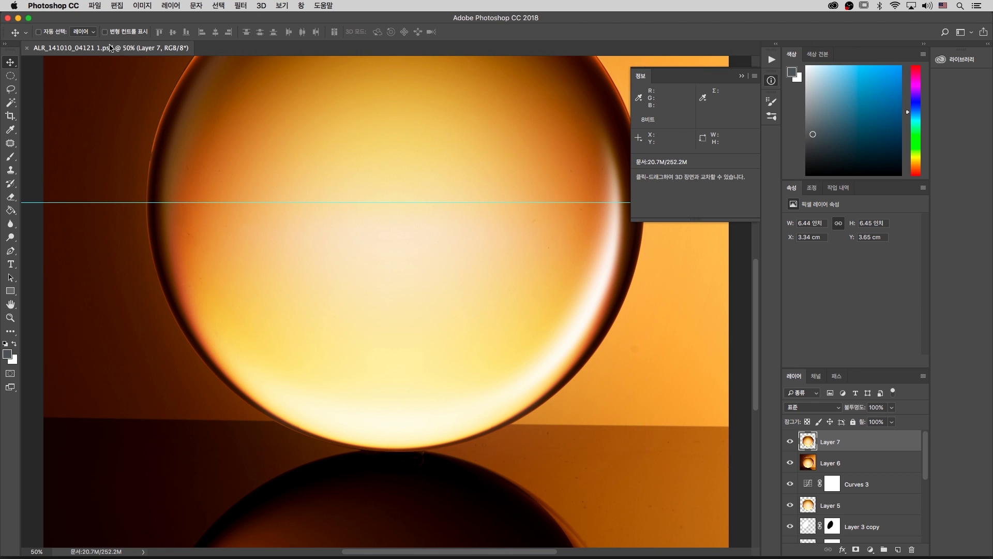
pyautogui.moveTo(116, 90); pyautogui.dragTo(113, 108)
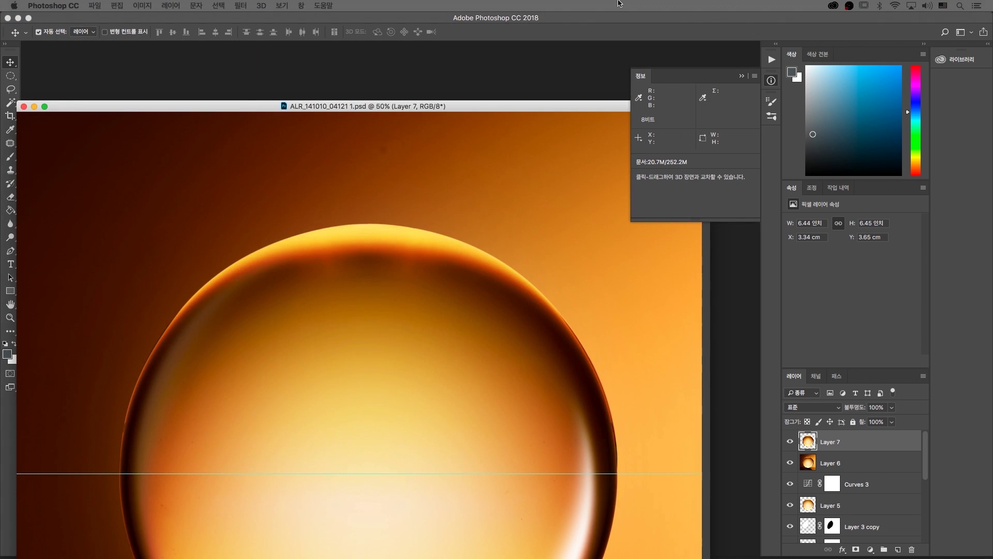
pyautogui.press('super+minus')
pyautogui.press('super+minus')
# Open 로레알 1 베이스.psd and 방울 및 반짝 소스.psd from Finder, and reduce the glass sphere document to 16.67% zoom.
pyautogui.press('super+Tab')
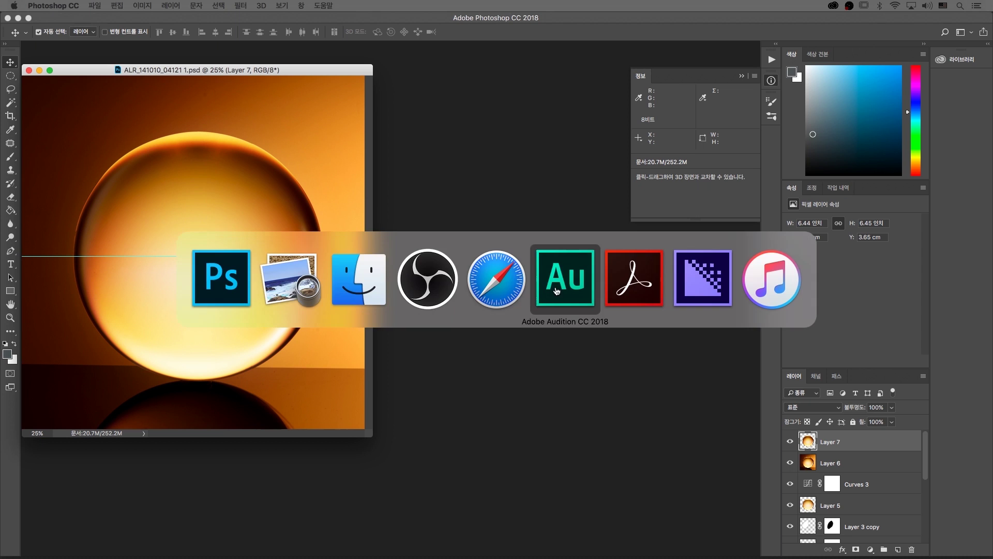
pyautogui.click(350, 275)
pyautogui.moveTo(412, 217); pyautogui.dragTo(419, 59)
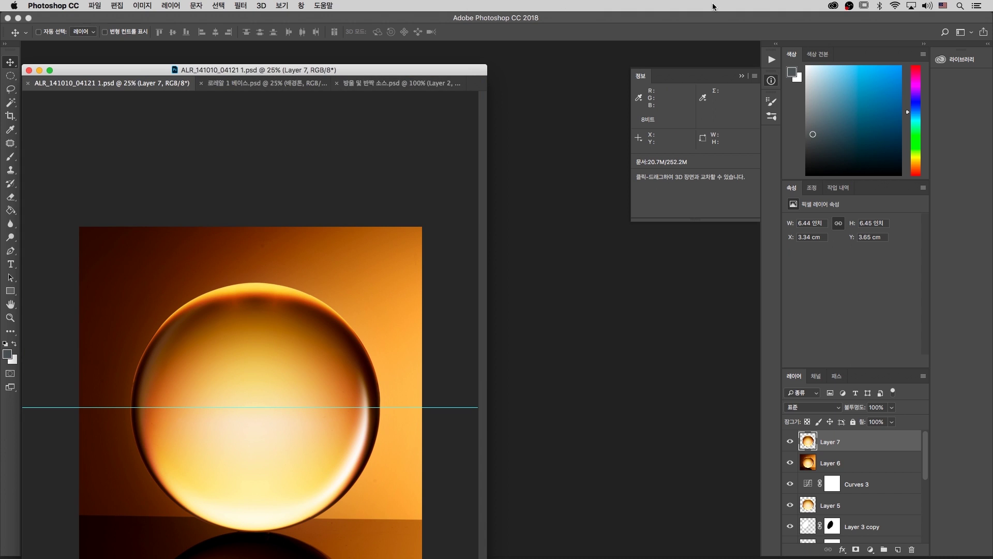
pyautogui.press('super+minus')
pyautogui.press('super+minus')
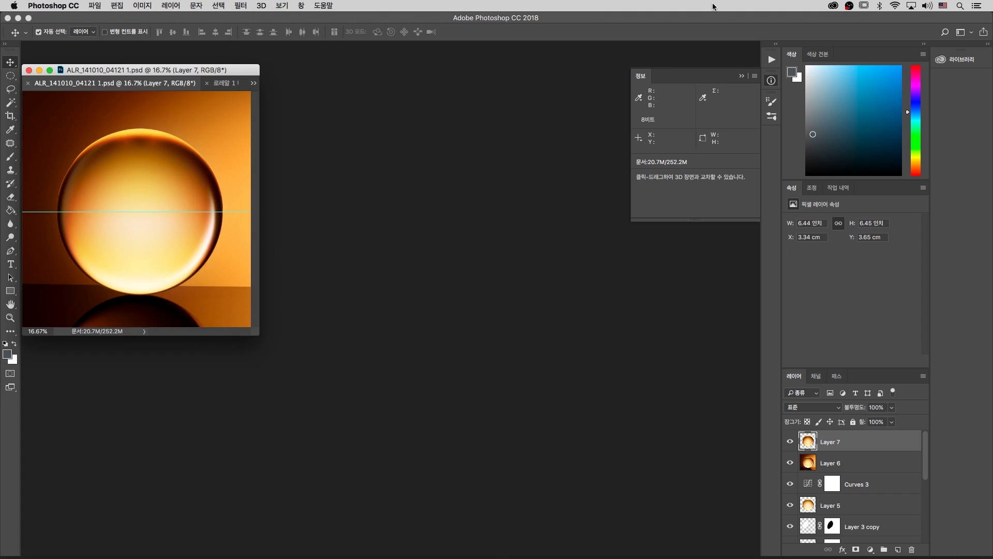
# Separate the tabbed documents into their own windows, with the sphere at 12.5% and the gold droplet at 50% zoom.
pyautogui.moveTo(131, 175); pyautogui.dragTo(121, 236)
pyautogui.moveTo(140, 83); pyautogui.dragTo(298, 223)
pyautogui.press('super+minus')
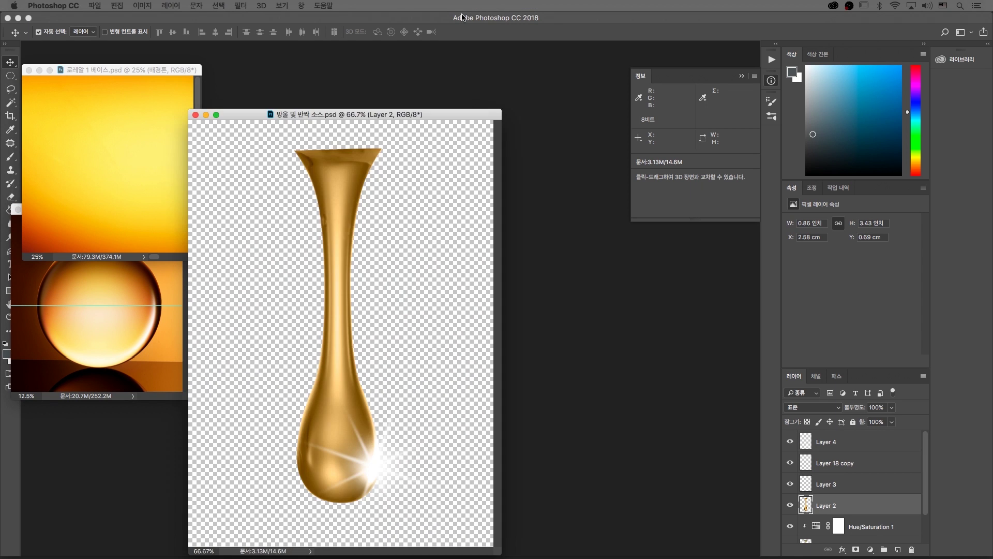
pyautogui.press('super+minus')
# Bring 로레알 1 베이스.psd to the front at 16.67% zoom, reposition its window, and collapse the color Info readout.
pyautogui.click(114, 69)
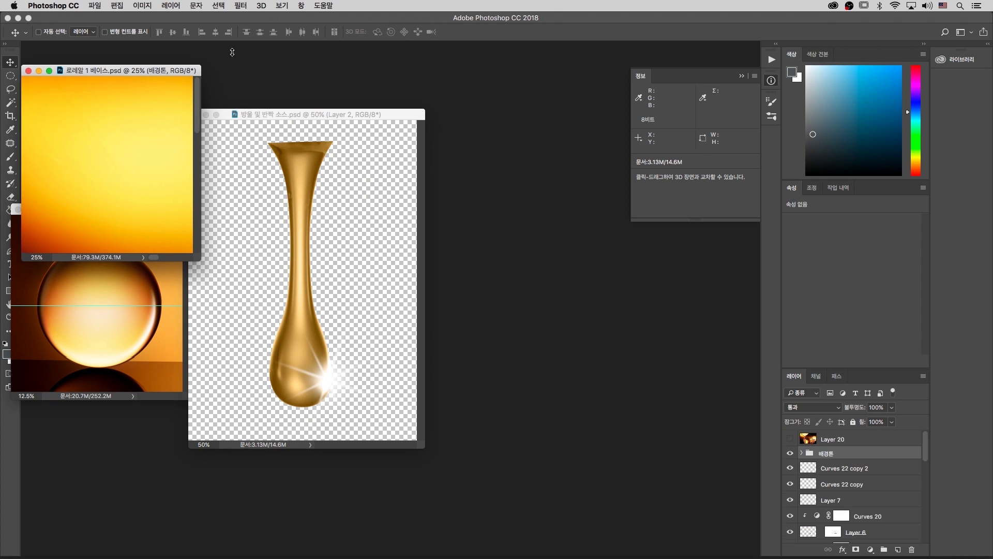
pyautogui.press('super+minus')
pyautogui.press('super+plus')
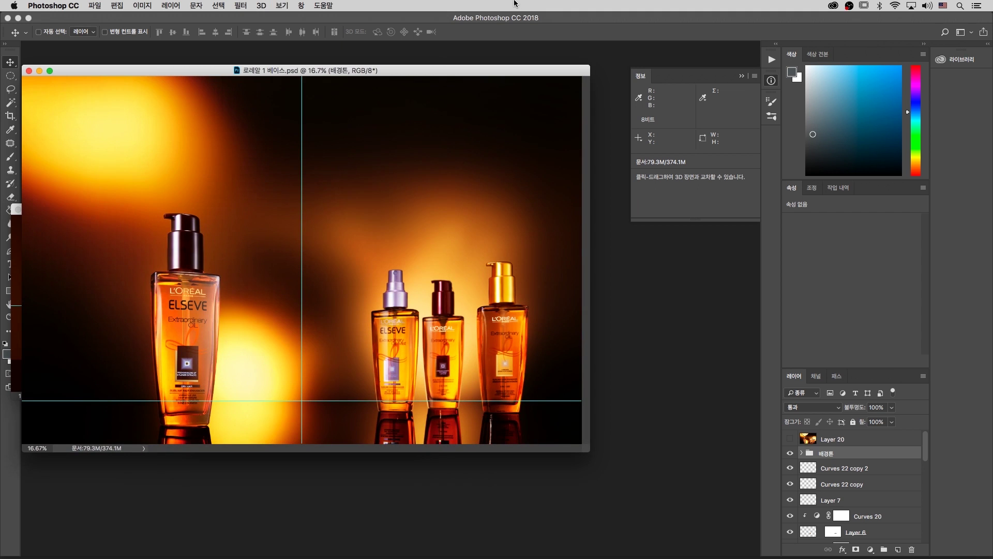
pyautogui.moveTo(341, 73); pyautogui.dragTo(398, 79)
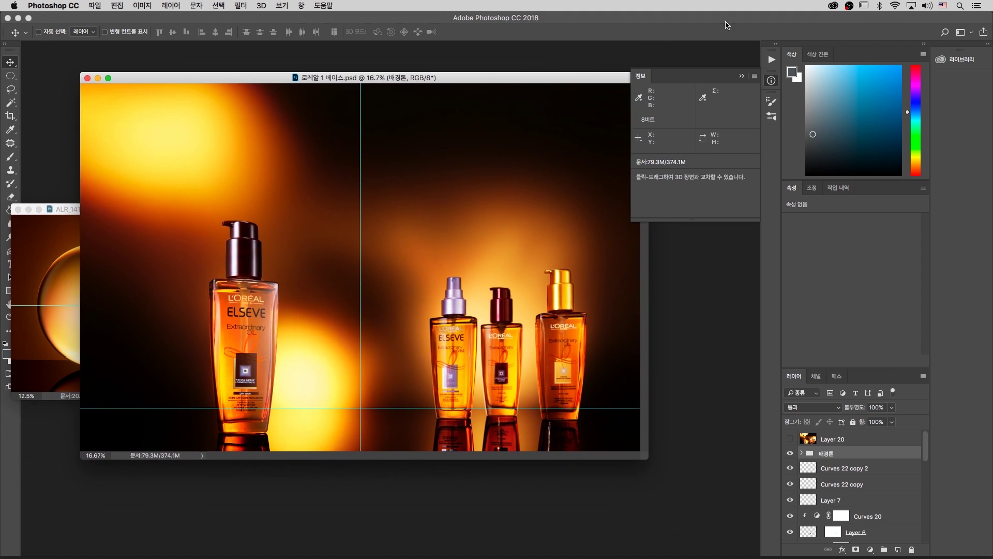
pyautogui.click(741, 77)
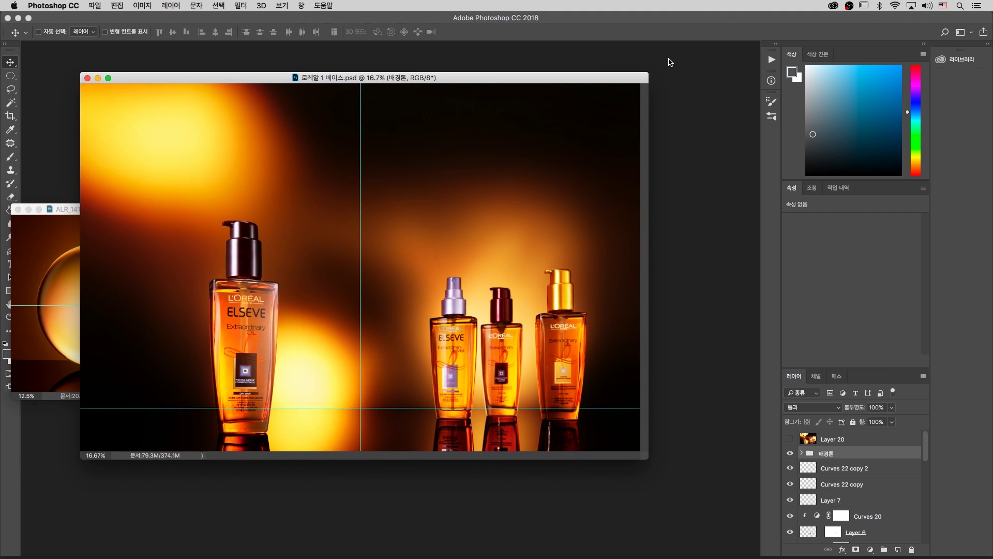
# View the L'Oréal bottle composition in full-screen mode at 16.67% zoom.
pyautogui.press('f')
pyautogui.press('super+plus')
pyautogui.press('super+minus')
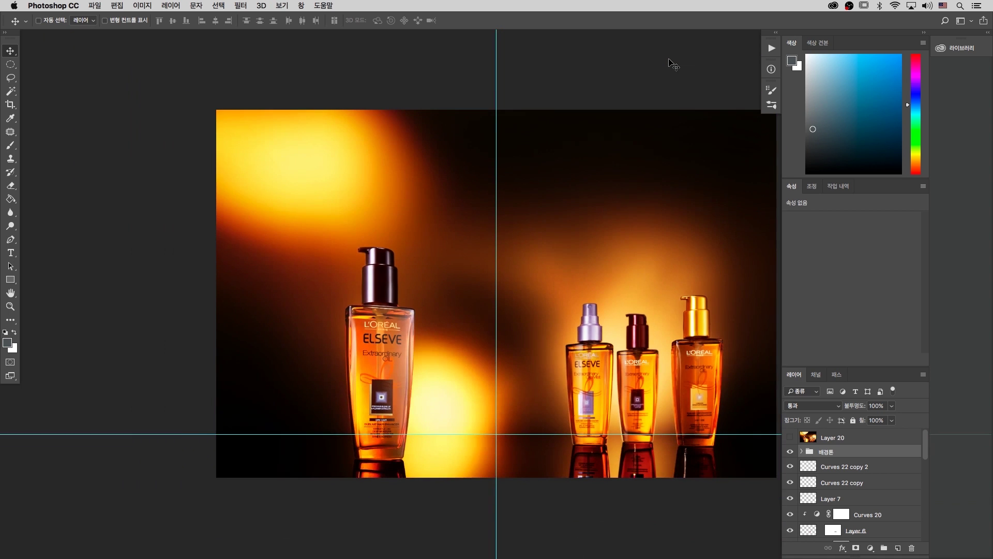
# Show Layer 20 to view the finished composite with the golden spheres, and hide it again.
pyautogui.moveTo(600, 256); pyautogui.dragTo(552, 235)
pyautogui.press('super+z')
pyautogui.moveTo(552, 135); pyautogui.dragTo(440, 124)
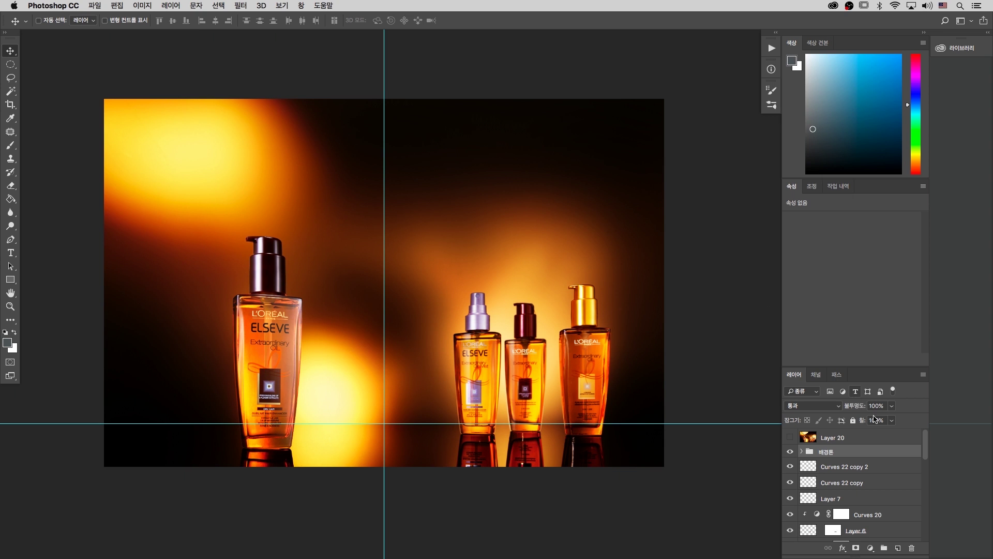
pyautogui.click(795, 440)
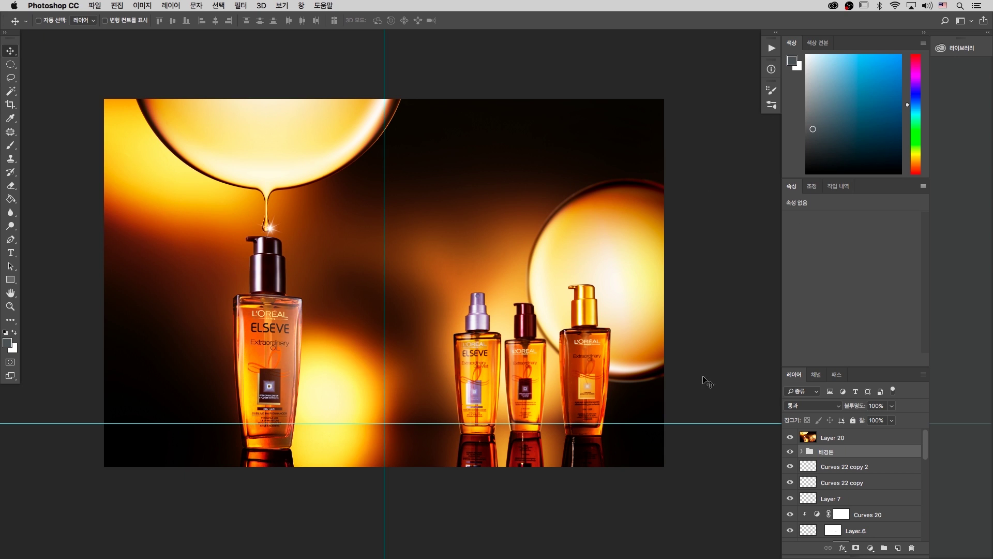
pyautogui.click(789, 437)
# Hide the 배경톤 group above Curves 22 copy 2 and delete it from the document.
pyautogui.click(789, 451)
pyautogui.hscroll(-2, 395, 238)
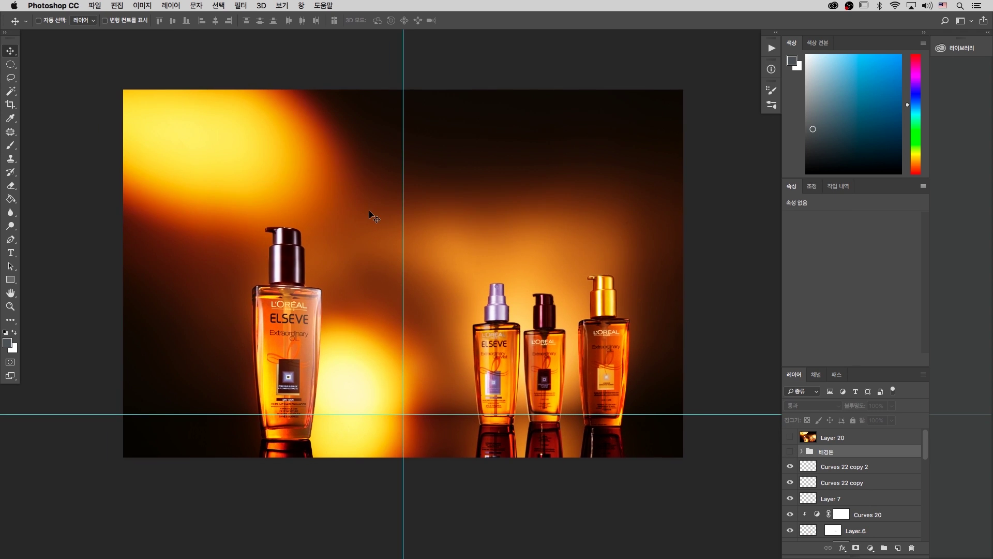
pyautogui.press('super+minus')
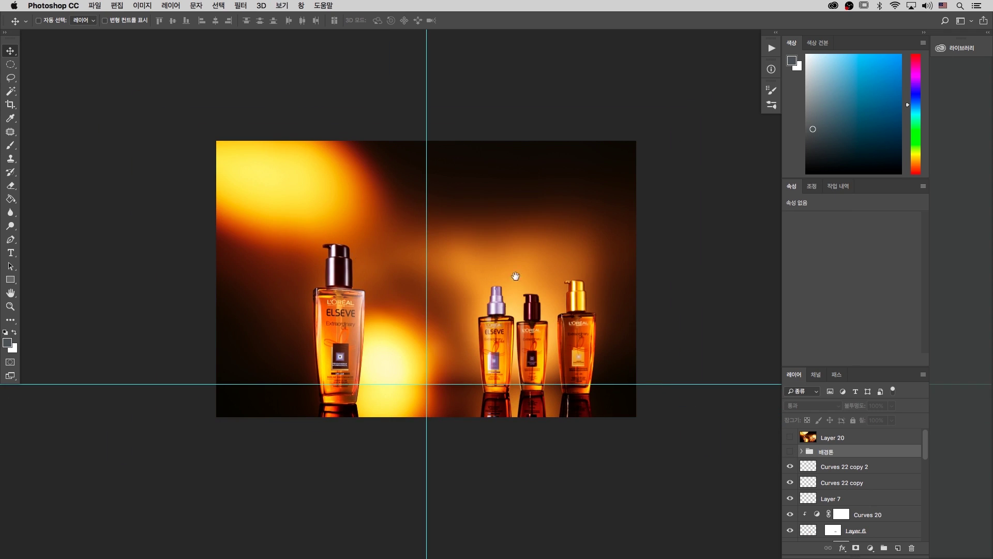
pyautogui.moveTo(515, 276); pyautogui.dragTo(501, 269)
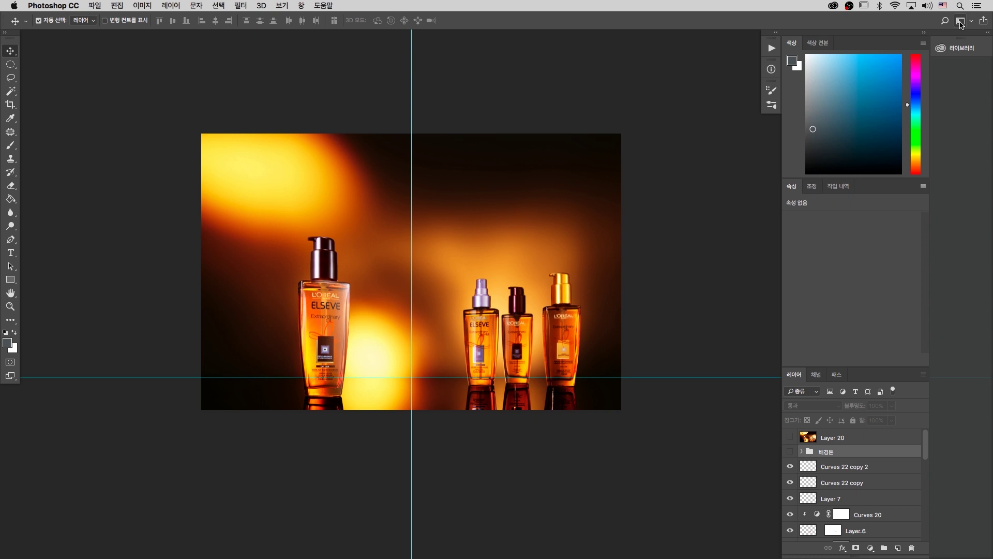
pyautogui.moveTo(888, 453); pyautogui.dragTo(914, 547)
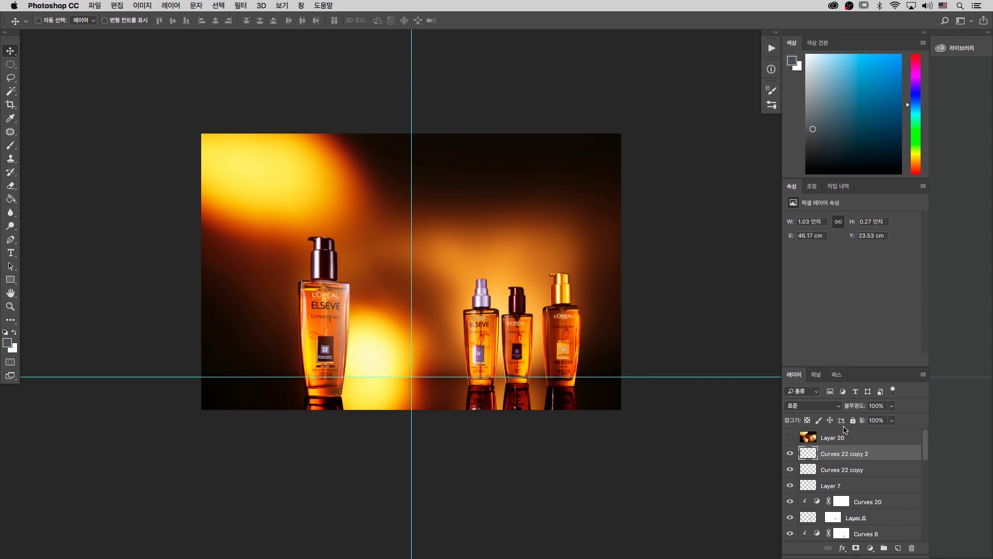
pyautogui.moveTo(491, 234); pyautogui.dragTo(506, 209)
pyautogui.press('super')
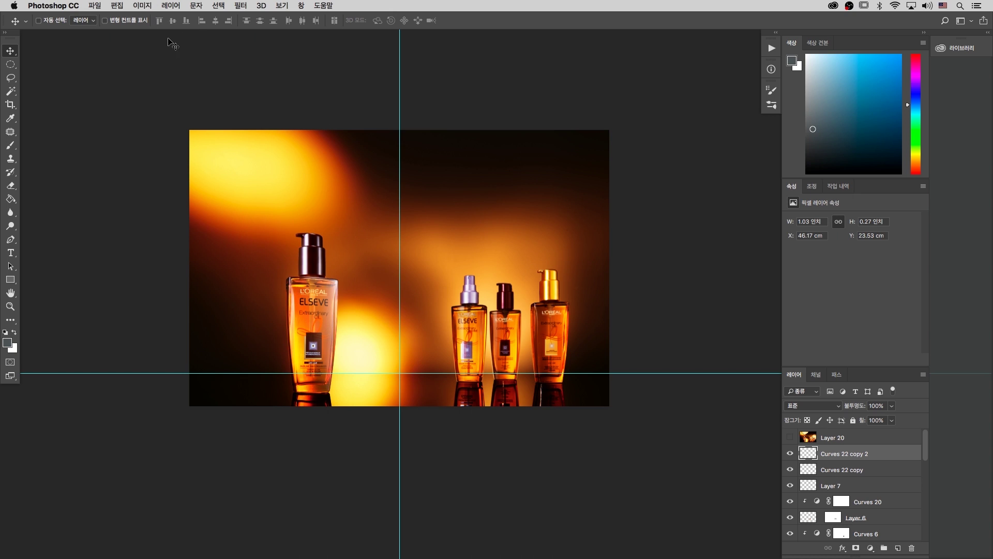
pyautogui.click(147, 5)
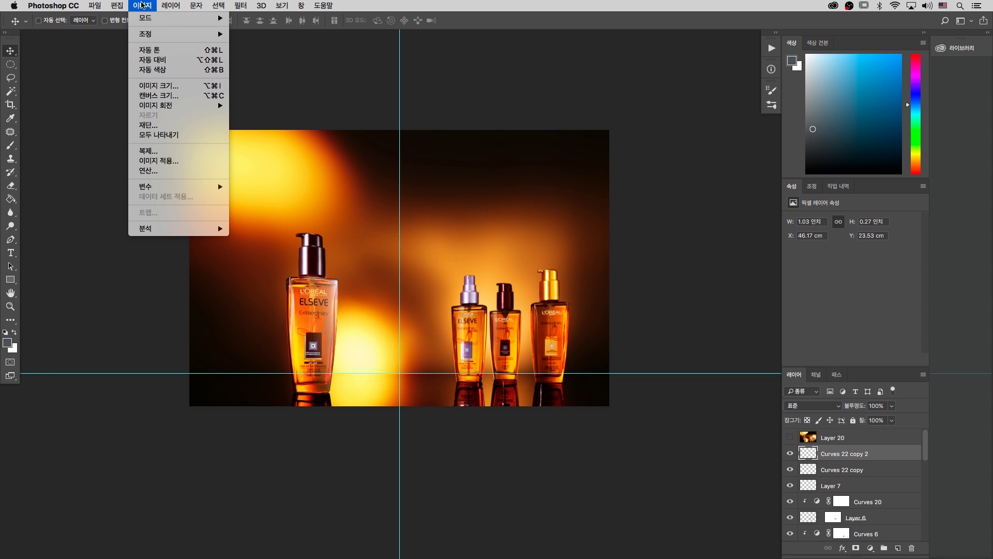
pyautogui.moveTo(163, 34)
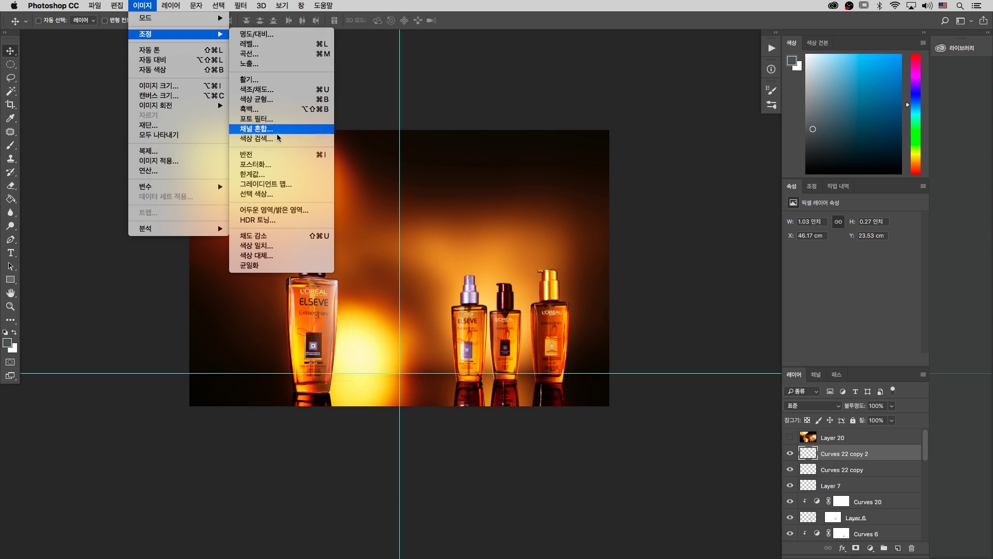
pyautogui.click(274, 54)
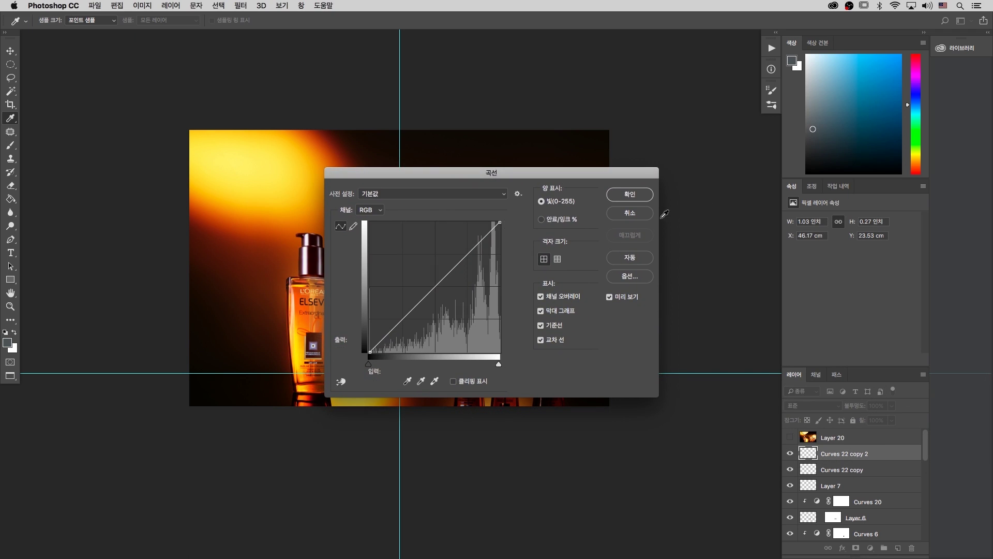
pyautogui.click(642, 214)
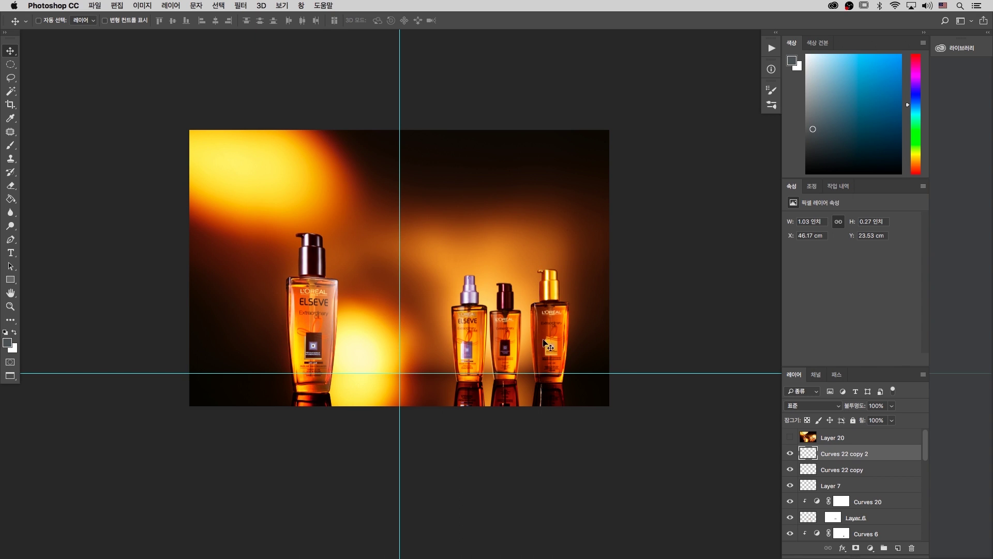
# Add a Curves adjustment layer directly above Curves 22 copy 2.
pyautogui.press('super+minus')
pyautogui.press('super+minus')
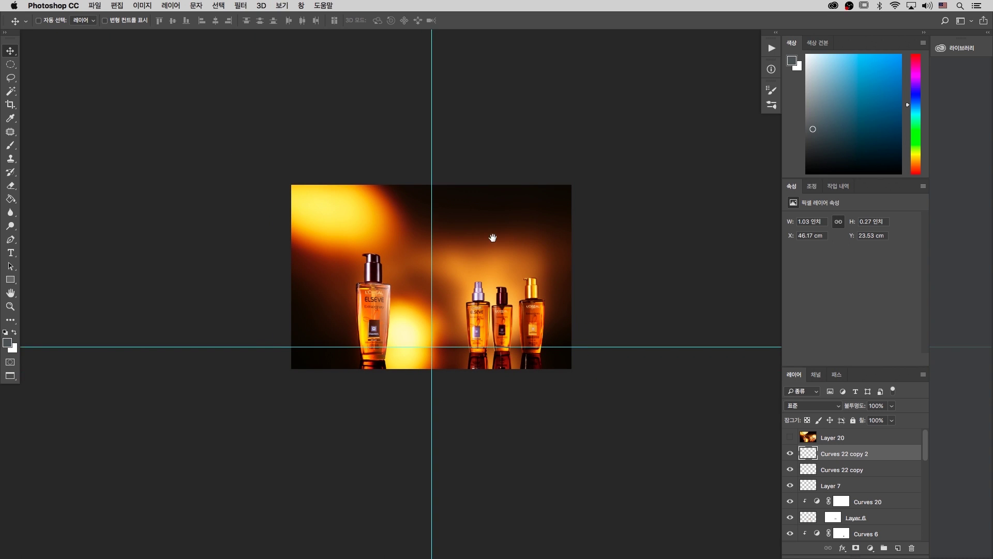
pyautogui.moveTo(493, 237); pyautogui.dragTo(500, 239)
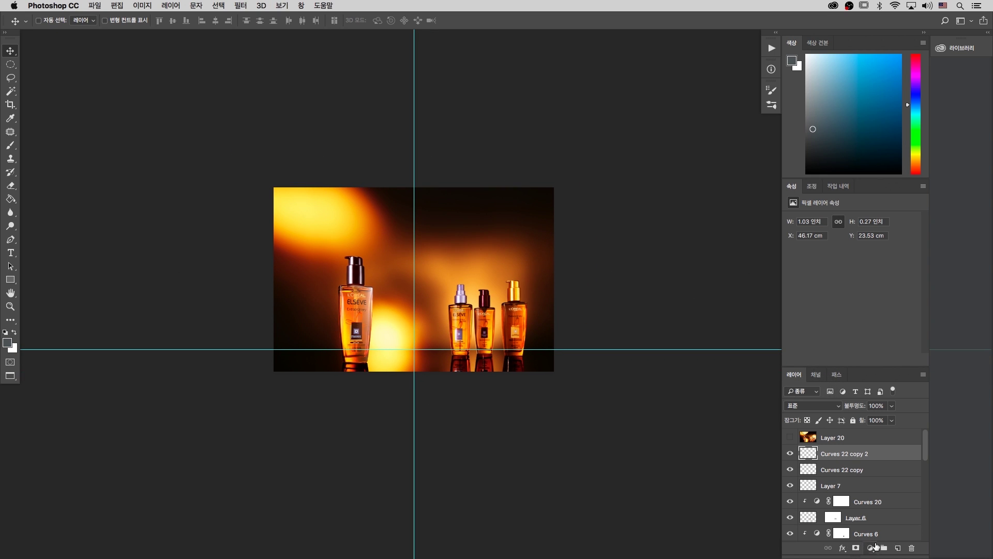
pyautogui.click(871, 549)
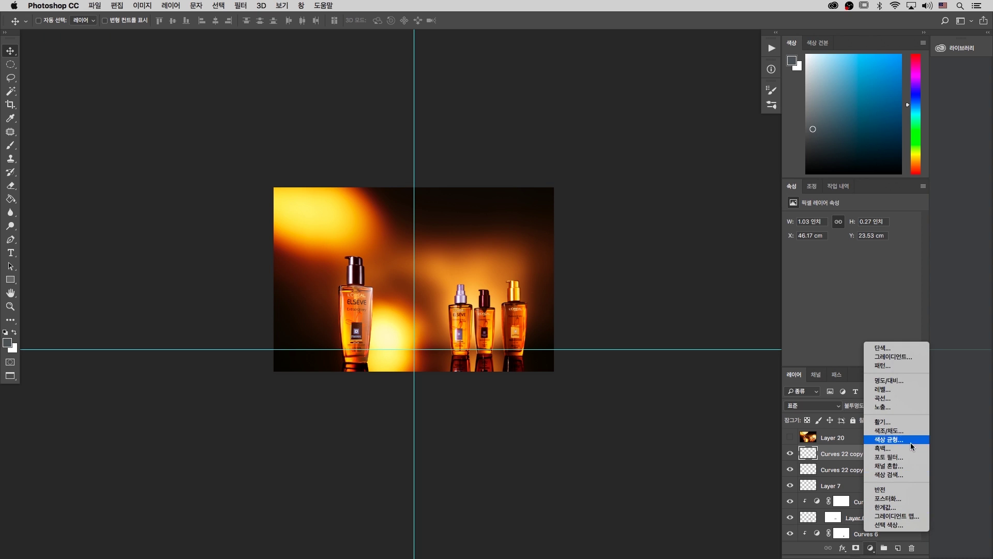
pyautogui.click(909, 399)
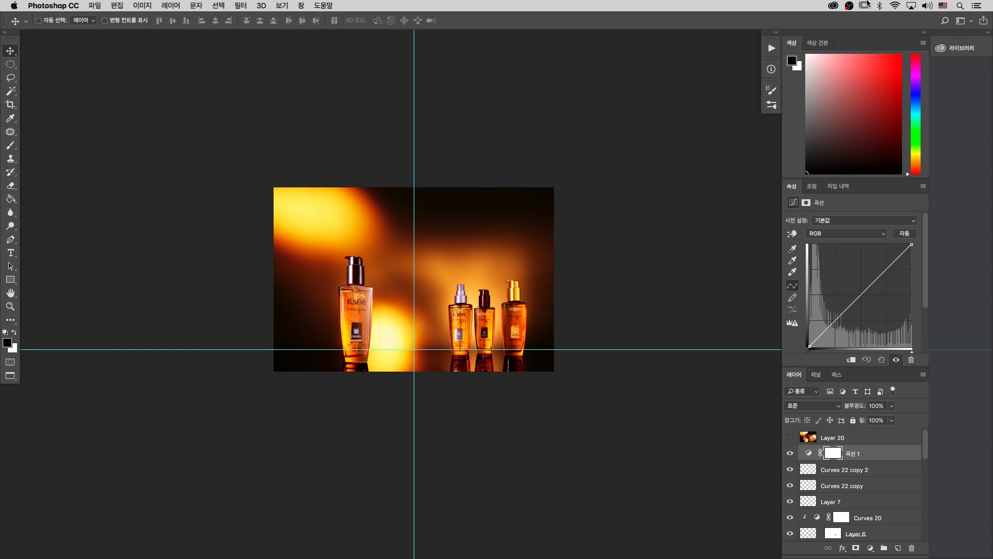
pyautogui.press('super+equal')
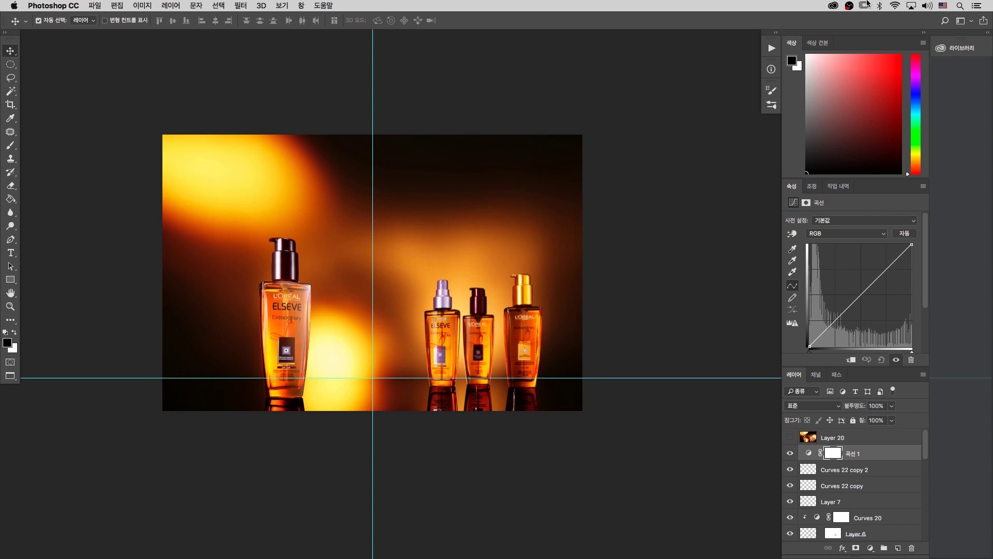
pyautogui.moveTo(329, 218); pyautogui.dragTo(360, 222)
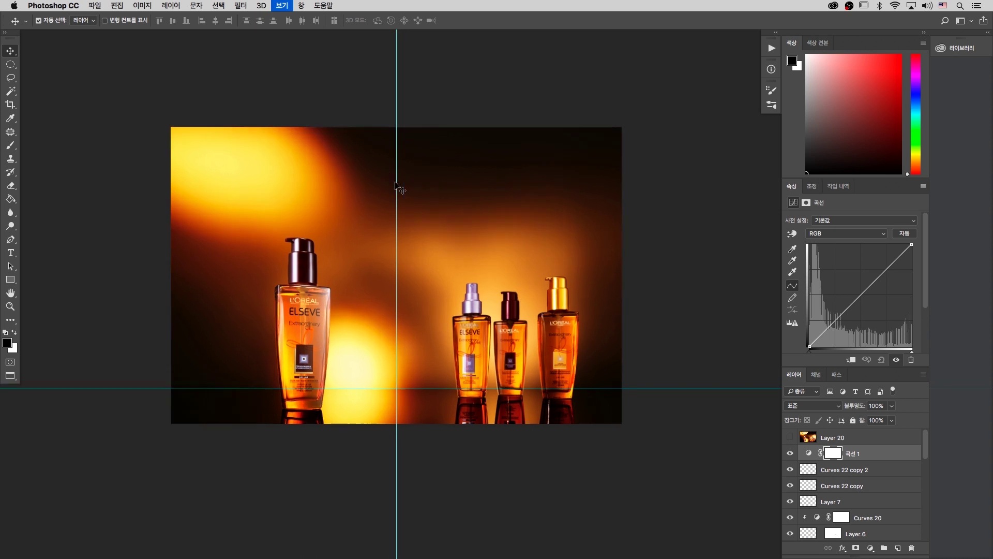
pyautogui.press('super+equal')
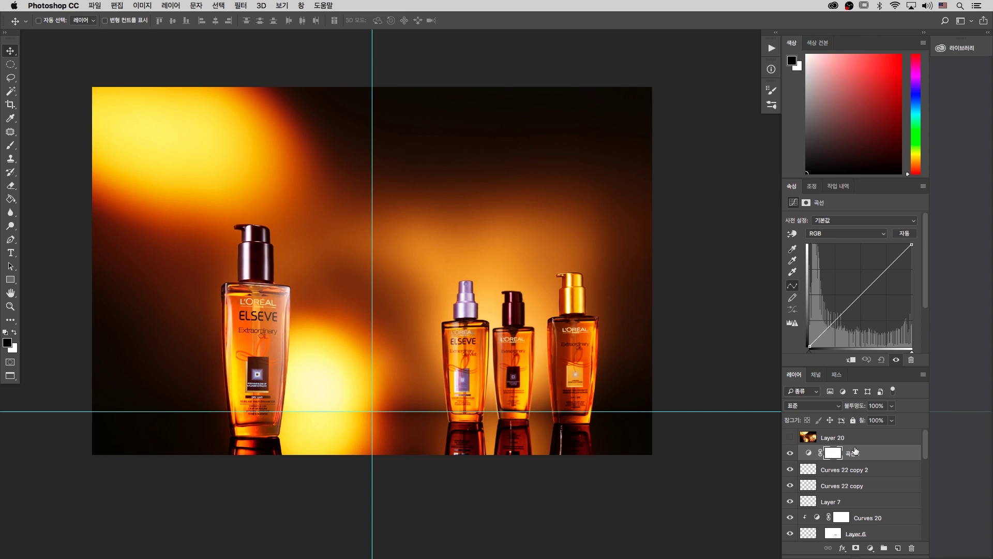
pyautogui.moveTo(324, 225); pyautogui.dragTo(342, 233)
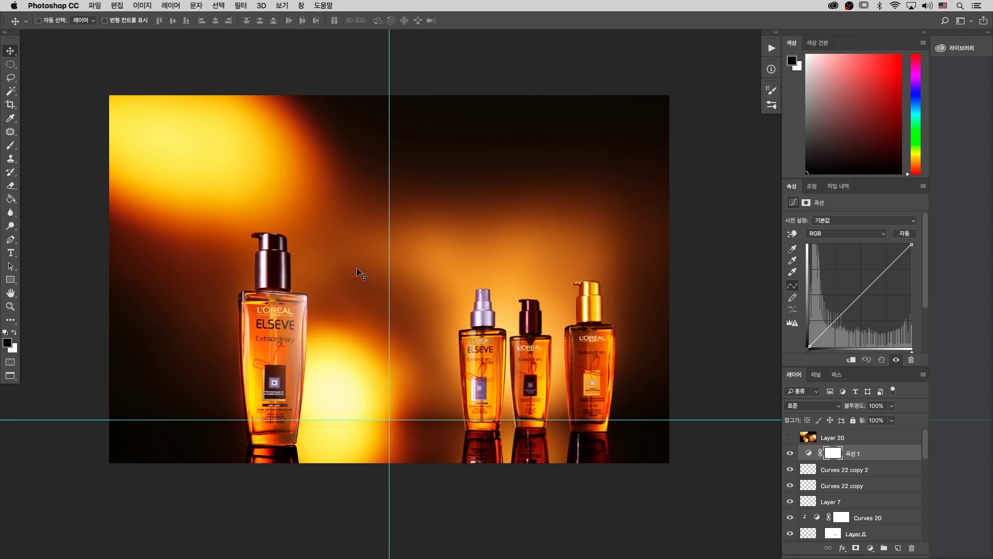
pyautogui.moveTo(386, 274); pyautogui.dragTo(402, 275)
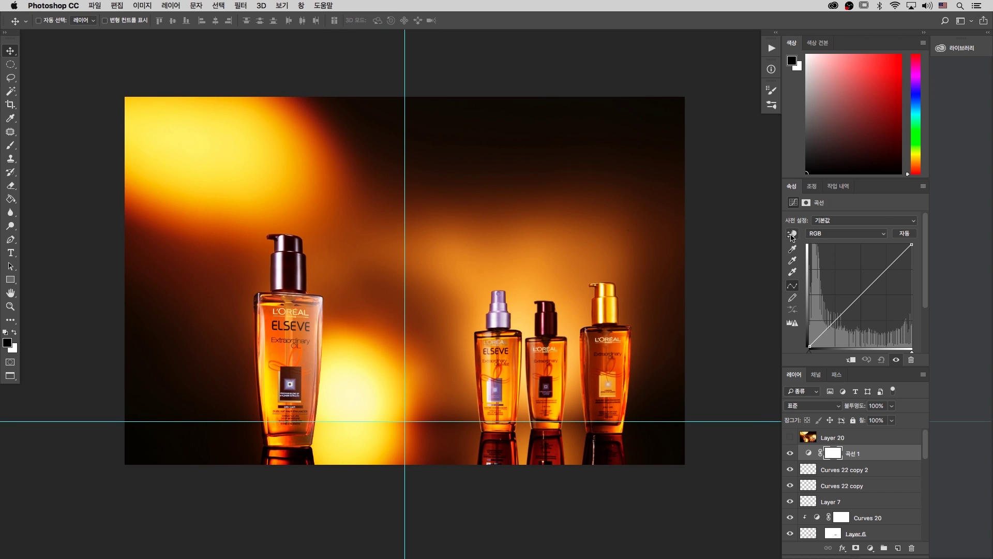
pyautogui.hscroll(3, 556, 176)
pyautogui.scroll(1, 556, 176)
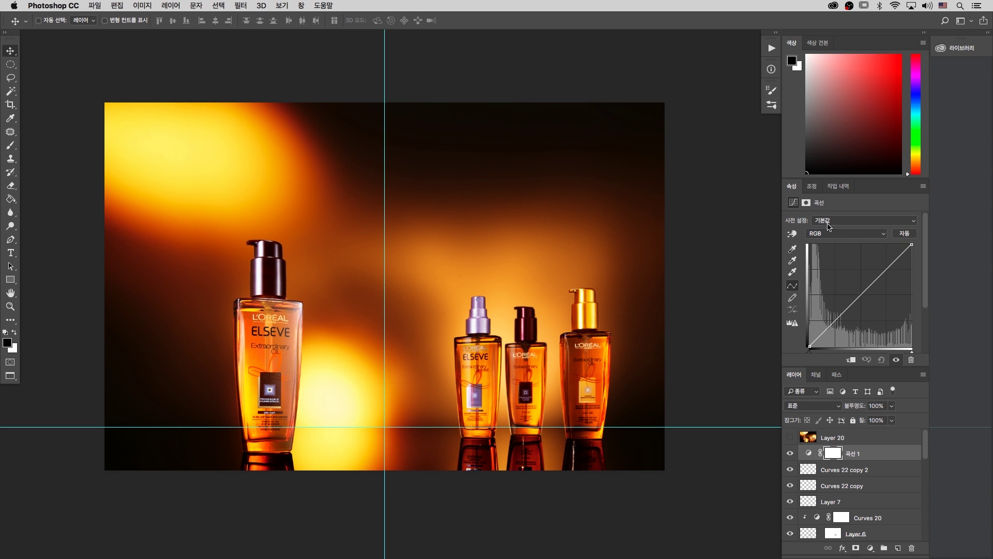
# Try on-image targeted tone adjustments on the yellow glow and brown background, and remove all the added curve points.
pyautogui.click(793, 234)
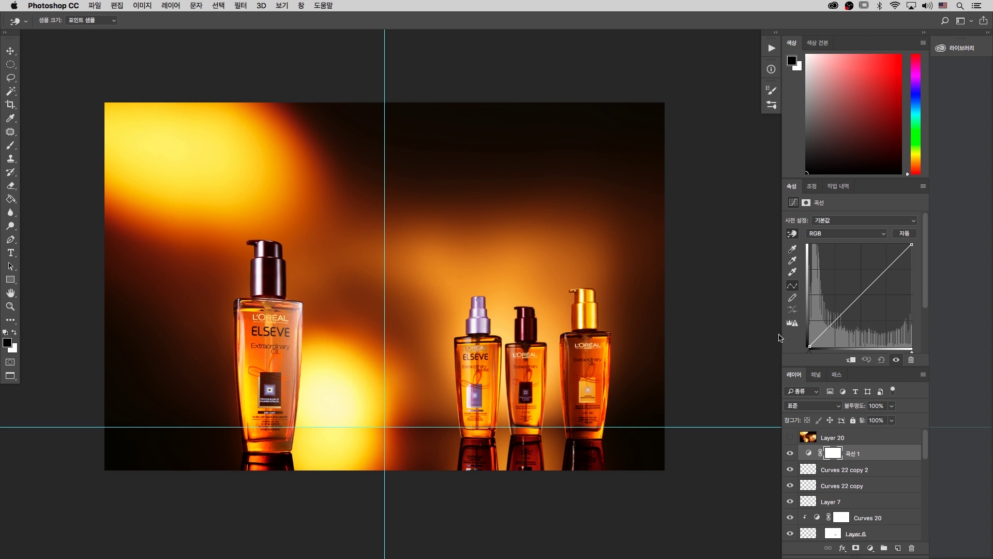
pyautogui.click(354, 217)
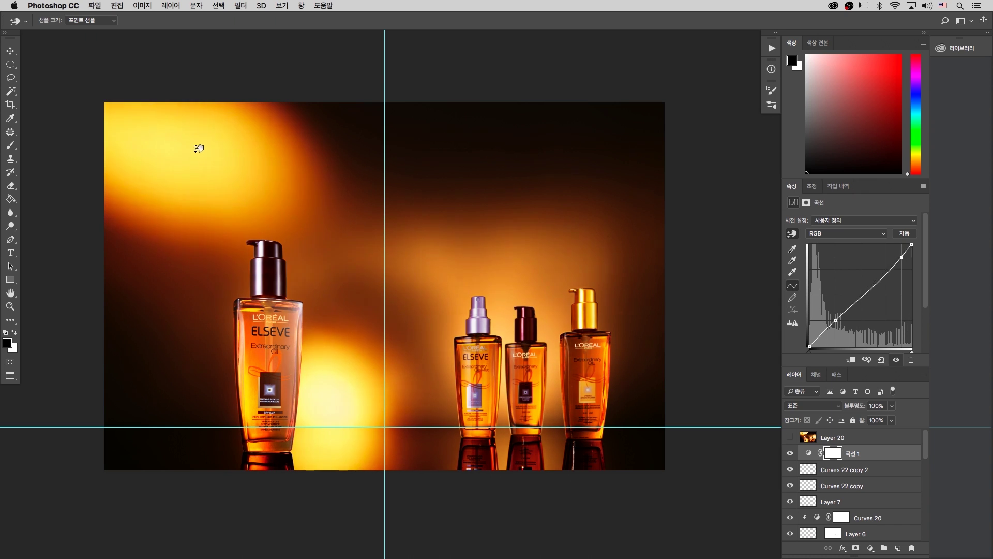
pyautogui.moveTo(197, 145)
pyautogui.mouseDown()
pyautogui.moveTo(195, 133)
pyautogui.moveTo(199, 144)
pyautogui.mouseUp()
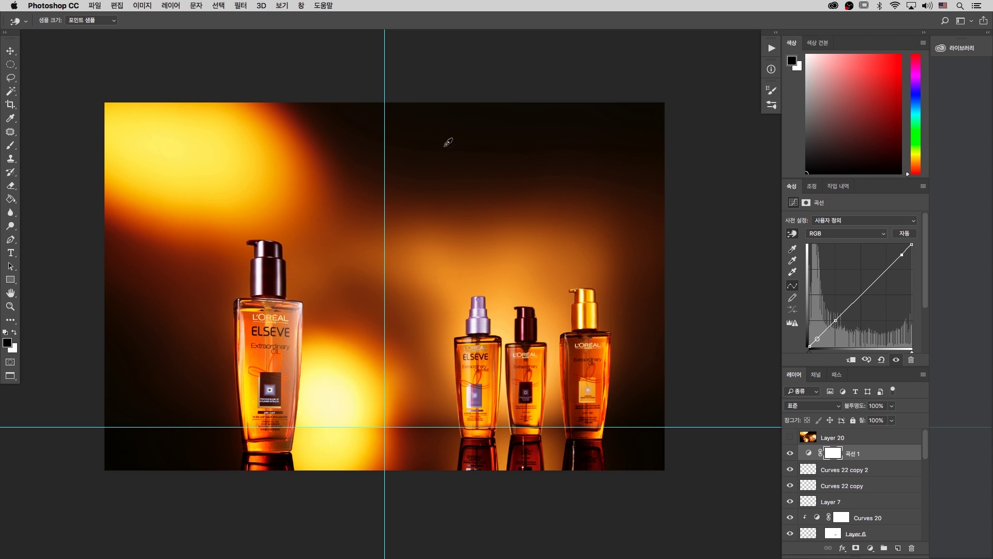
pyautogui.moveTo(348, 226); pyautogui.dragTo(350, 232)
pyautogui.press('Delete')
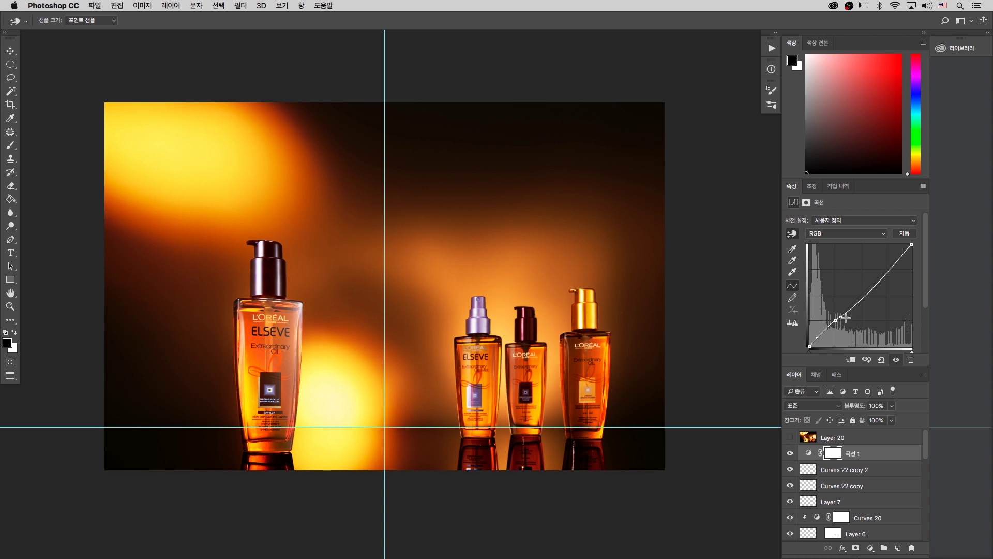
pyautogui.press('Delete')
pyautogui.press('Delete')
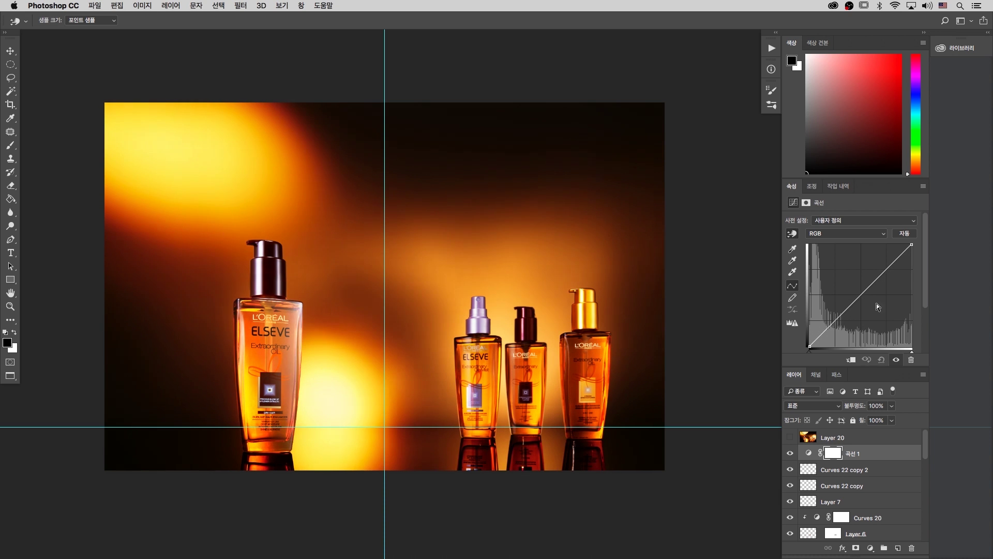
pyautogui.press('v')
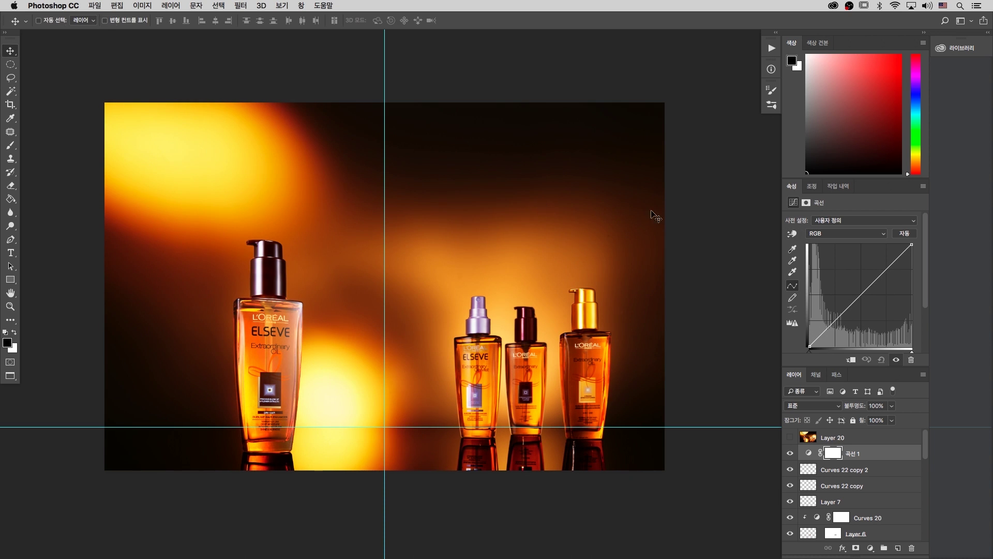
# Shape an S-curve with on-image targeted adjustment, darkening the brown background beside the large bottle and brightening the upper yellow glow.
pyautogui.click(795, 234)
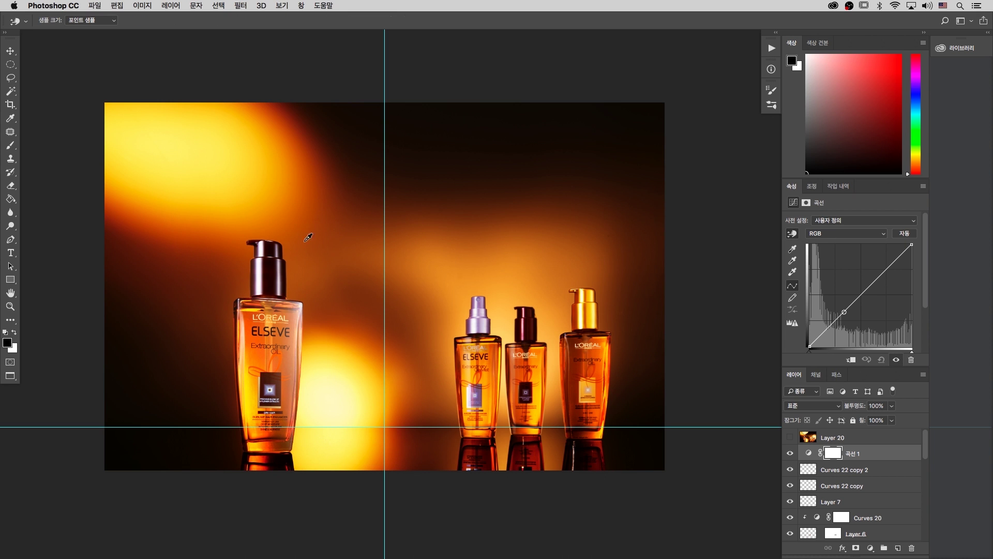
pyautogui.moveTo(336, 250); pyautogui.dragTo(339, 264)
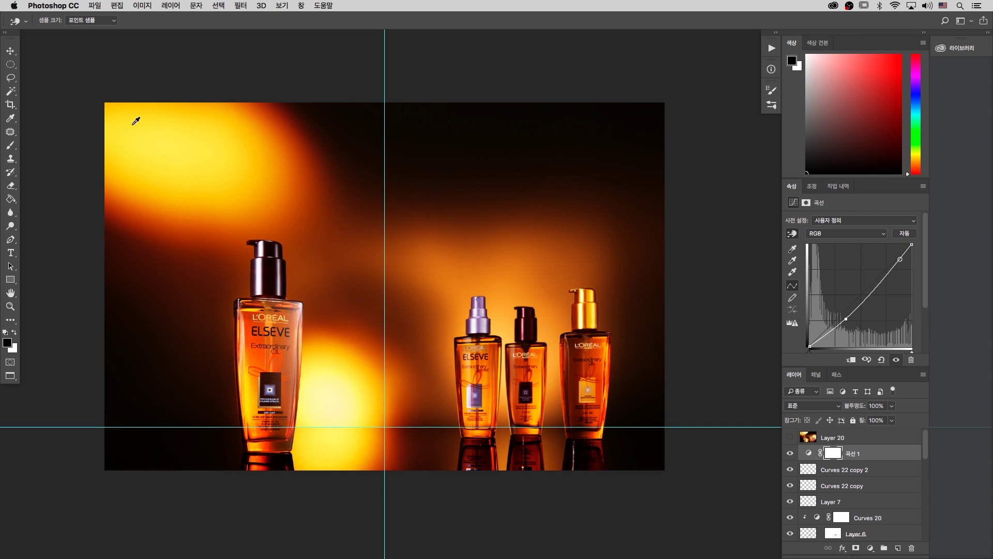
pyautogui.moveTo(191, 150); pyautogui.dragTo(189, 140)
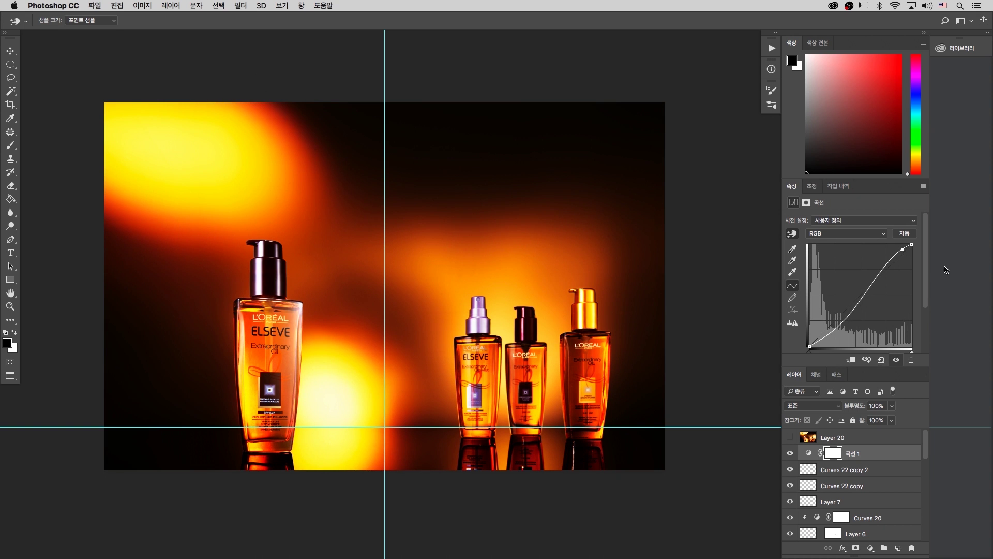
pyautogui.moveTo(845, 318); pyautogui.dragTo(845, 319)
pyautogui.click(902, 249)
pyautogui.hscroll(2, 363, 203)
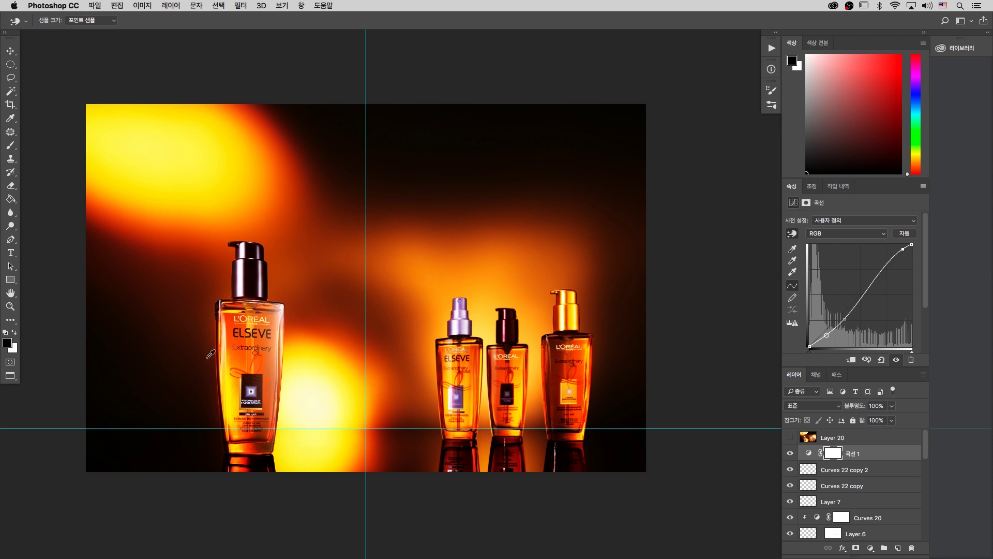
# Invert the new Curves layer's white mask to black so the contrast adjustment is hidden.
pyautogui.click(837, 457)
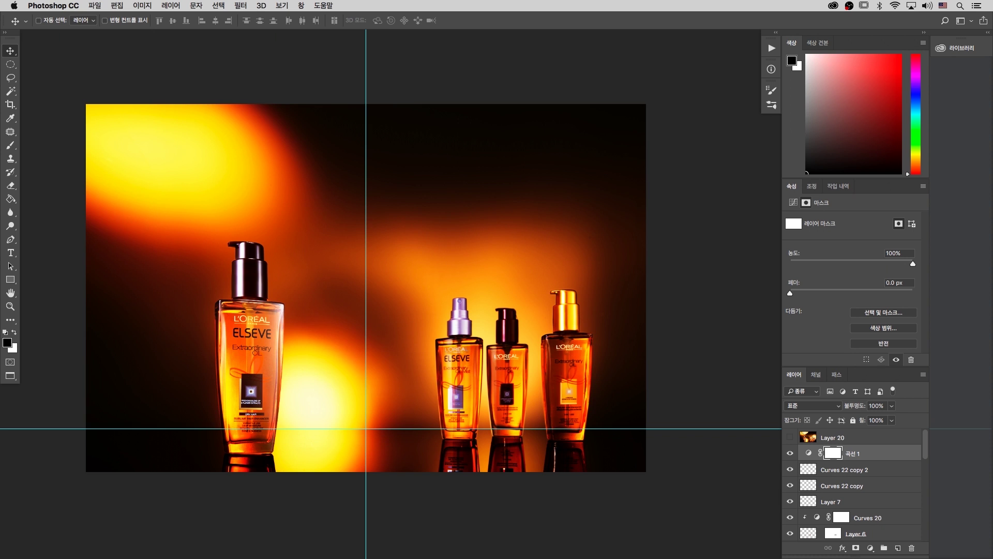
pyautogui.press('super+i')
pyautogui.press('super+i')
pyautogui.moveTo(534, 352); pyautogui.dragTo(533, 345)
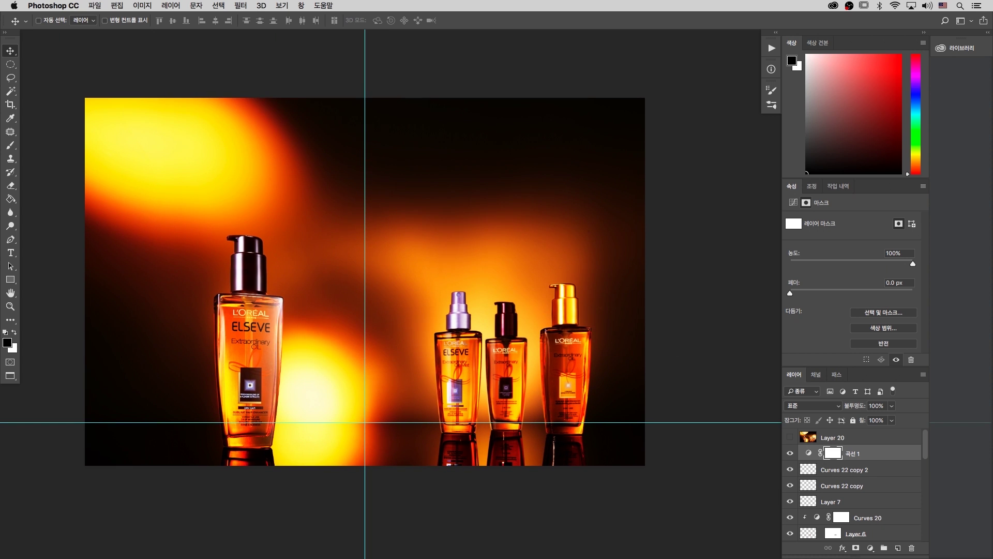
pyautogui.press('super+i')
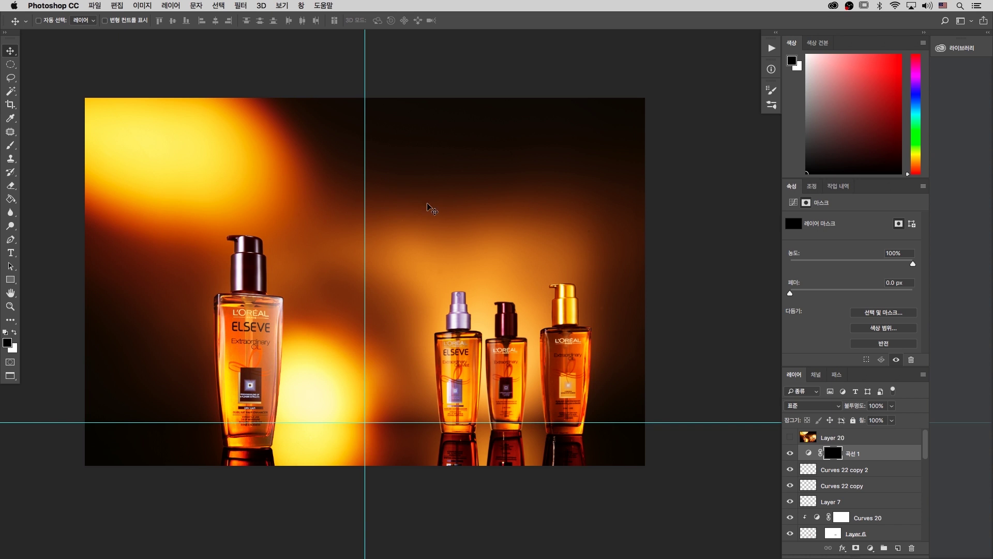
pyautogui.moveTo(412, 202); pyautogui.dragTo(457, 197)
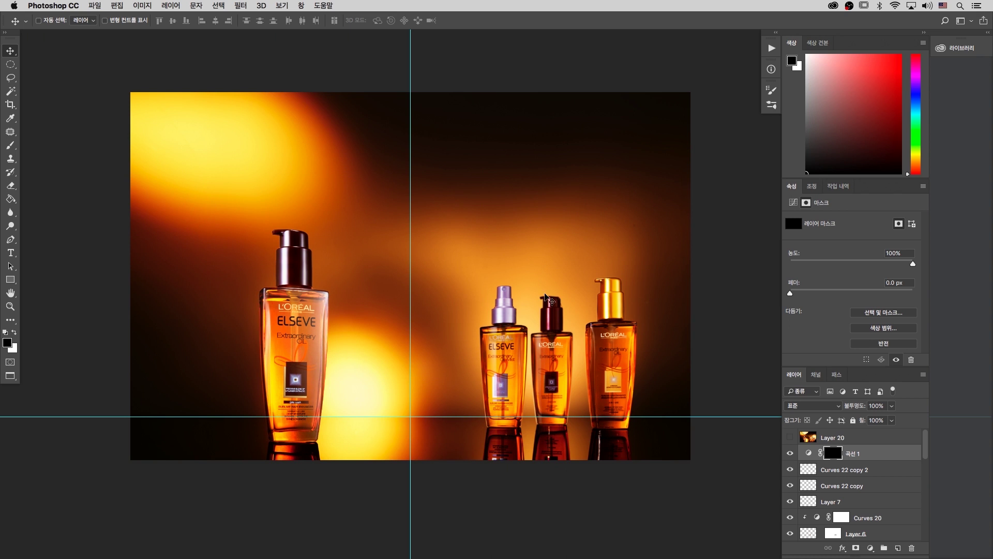
# Prepare a soft round brush at 1200 px with 0% hardness and white as the foreground colour for painting on the mask.
pyautogui.moveTo(552, 346); pyautogui.dragTo(550, 345)
pyautogui.press('b')
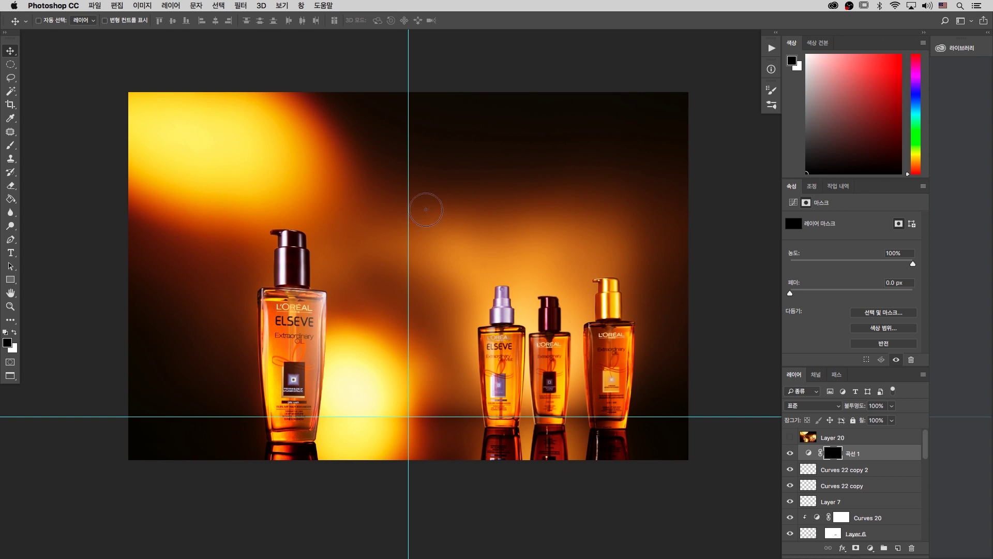
pyautogui.press(']')
pyautogui.press(']')
pyautogui.press(']')
pyautogui.press(']')
pyautogui.press(']')
pyautogui.press(']')
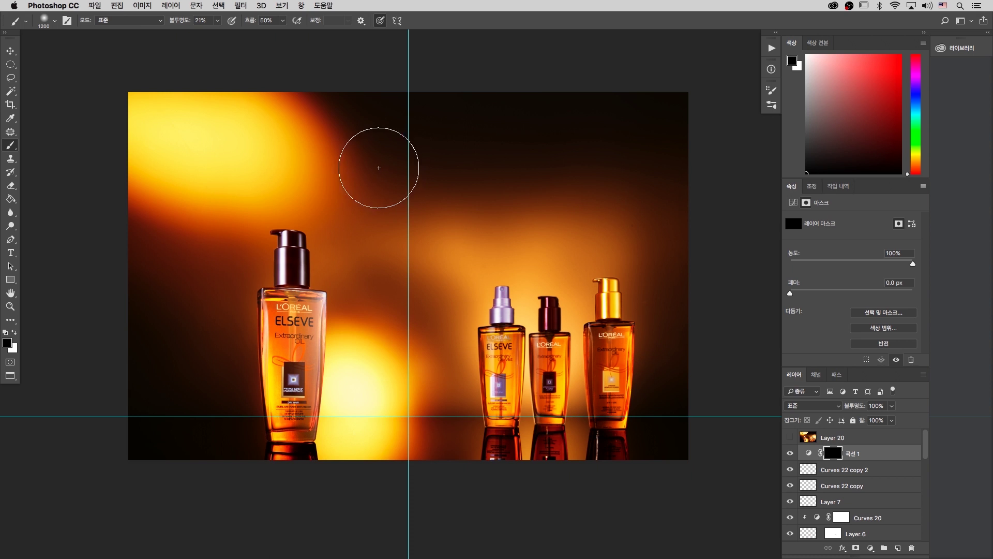
pyautogui.press('x')
pyautogui.rightClick(357, 162)
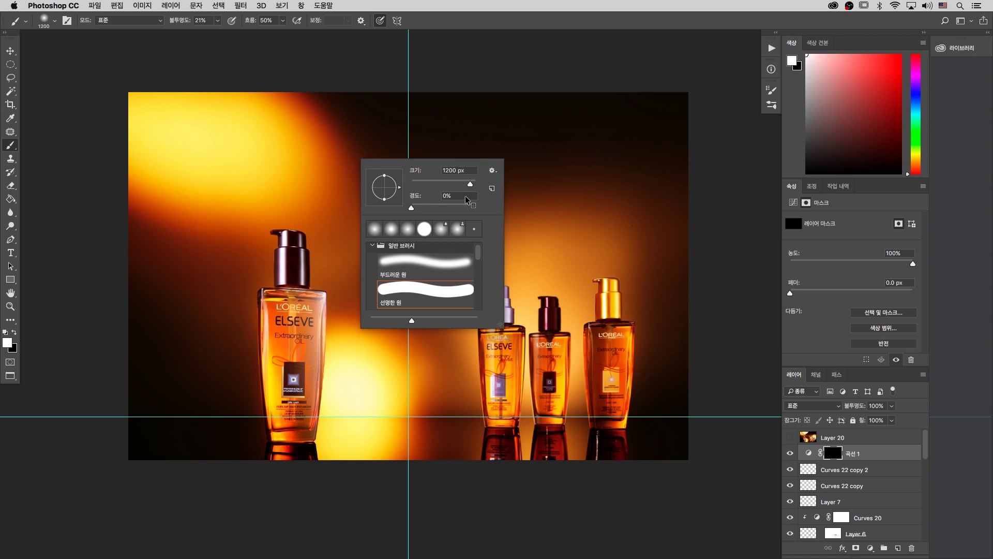
pyautogui.click(337, 107)
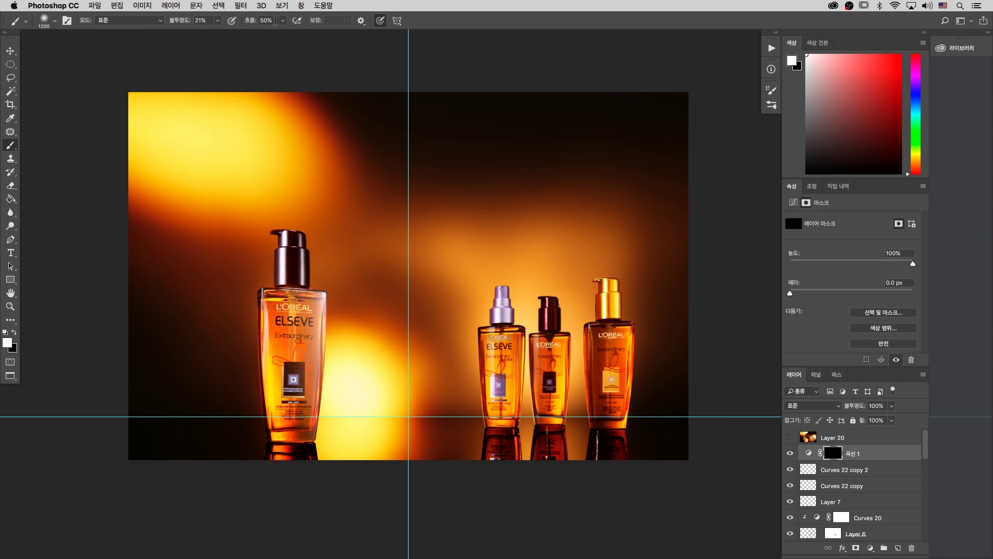
pyautogui.rightClick(376, 181)
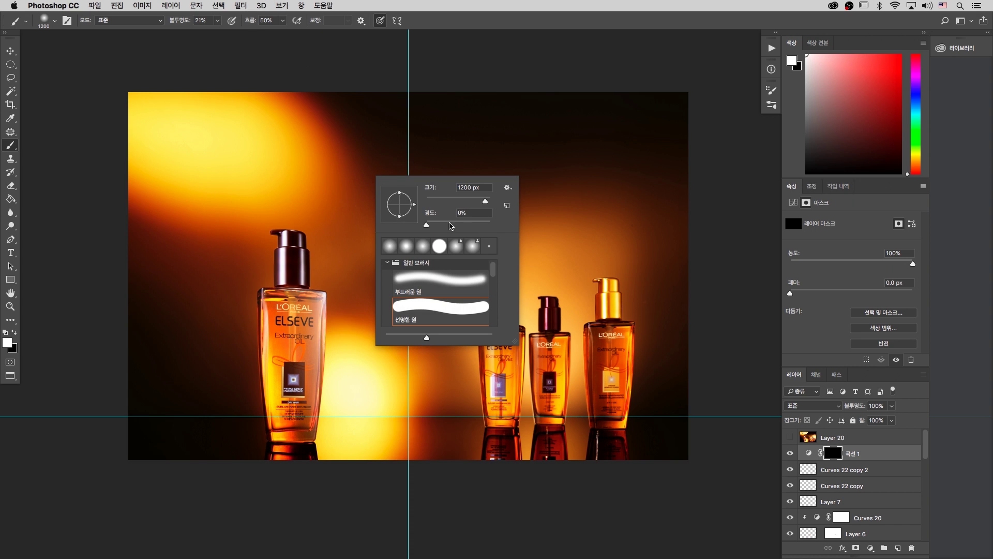
pyautogui.moveTo(476, 139); pyautogui.dragTo(473, 130)
pyautogui.moveTo(427, 168); pyautogui.dragTo(425, 167)
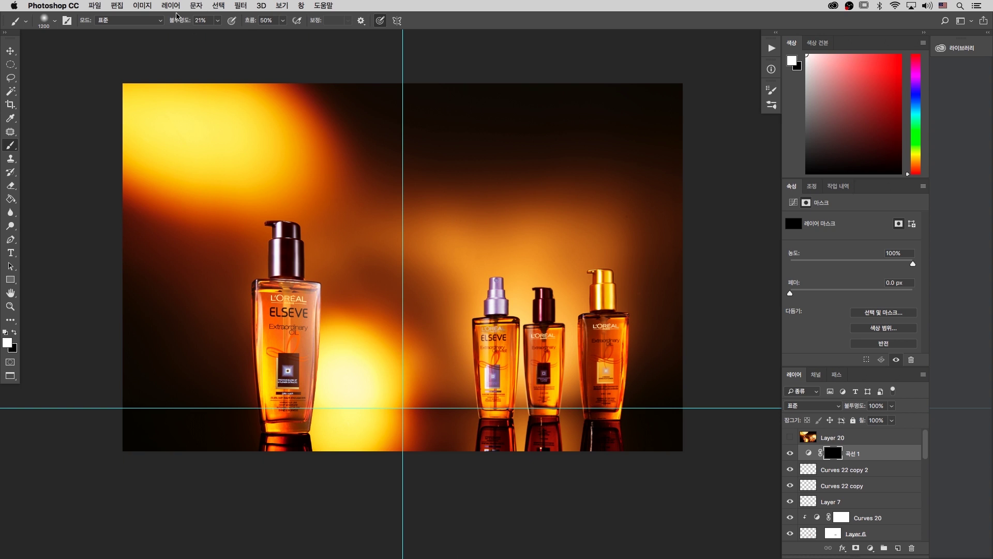
# With brush opacity at 15%, paint the new Curves layer's mask over the dark background between the bottles and above the small bottles.
pyautogui.moveTo(183, 23); pyautogui.dragTo(183, 24)
pyautogui.moveTo(449, 134); pyautogui.dragTo(432, 120)
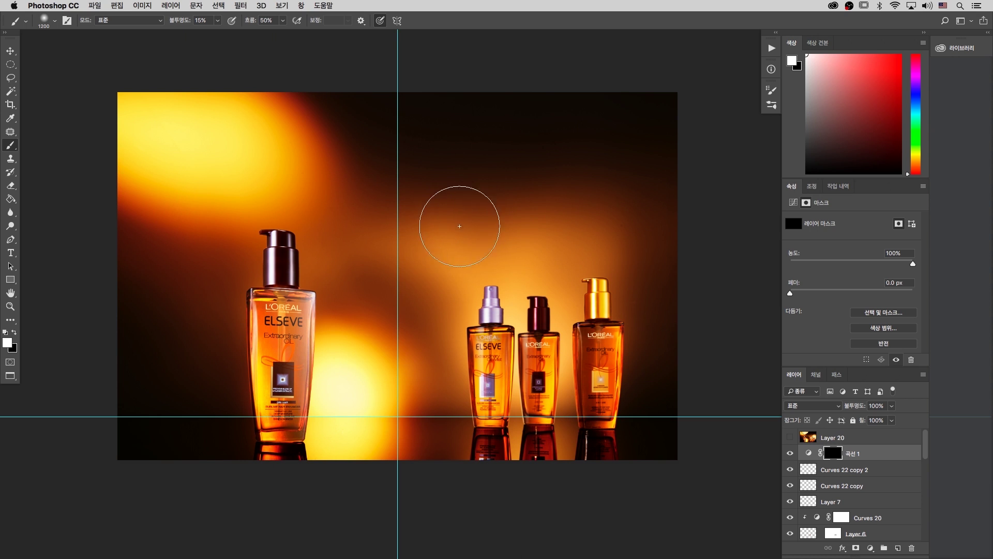
pyautogui.rightClick(452, 222)
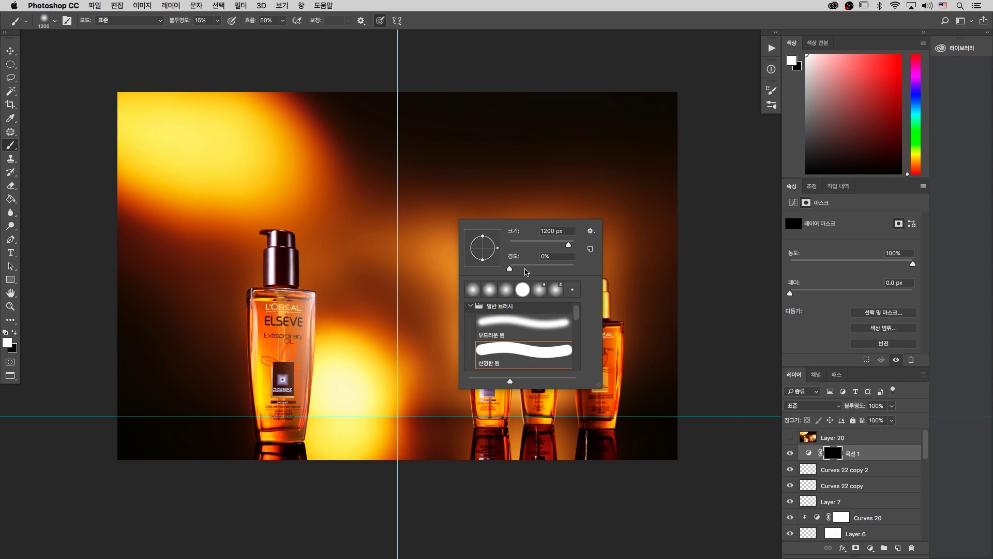
pyautogui.click(396, 214)
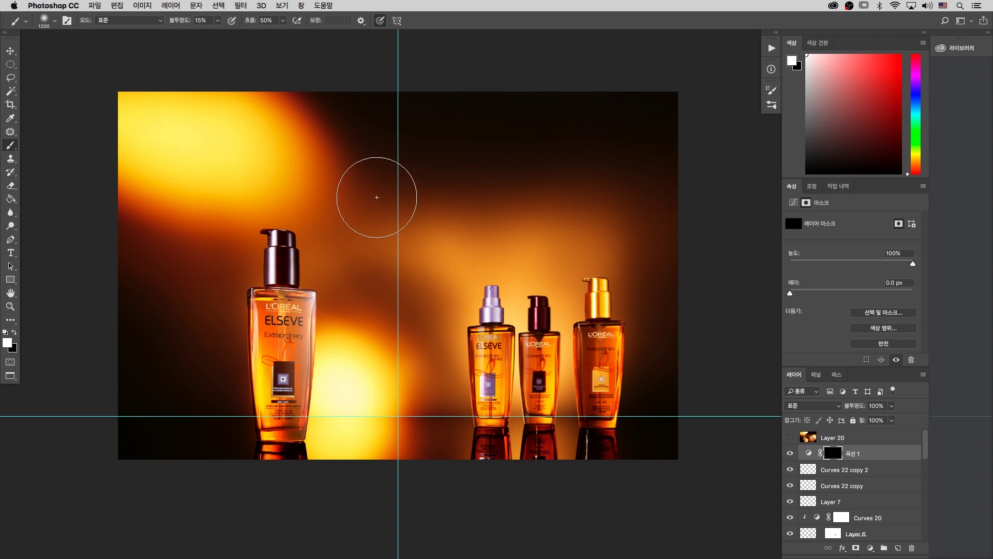
pyautogui.moveTo(366, 245)
pyautogui.mouseDown()
pyautogui.moveTo(335, 223)
pyautogui.moveTo(392, 199)
pyautogui.moveTo(341, 271)
pyautogui.moveTo(350, 259)
pyautogui.moveTo(399, 290)
pyautogui.moveTo(371, 286)
pyautogui.moveTo(434, 414)
pyautogui.mouseUp()
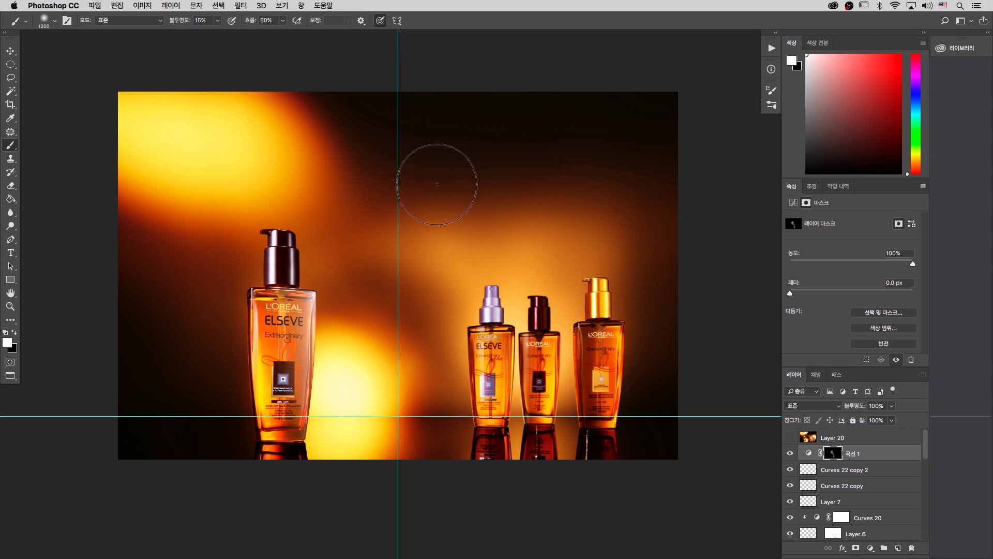
pyautogui.moveTo(637, 197)
pyautogui.mouseDown()
pyautogui.moveTo(595, 238)
pyautogui.moveTo(544, 232)
pyautogui.moveTo(595, 232)
pyautogui.mouseUp()
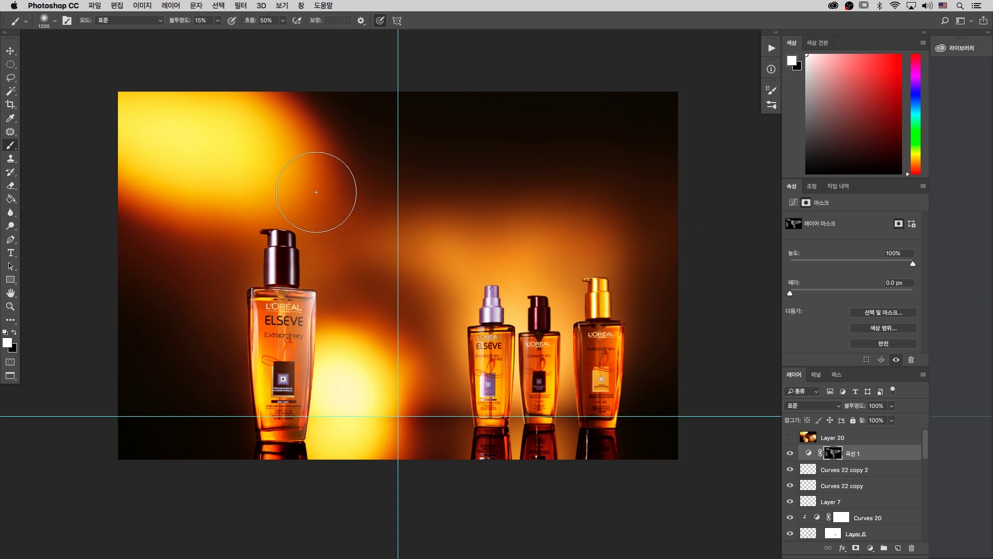
# Toggle the new Curves layer's visibility repeatedly to compare the background before and after the masked contrast adjustment.
pyautogui.scroll(-1, 501, 193)
pyautogui.hscroll(-1, 501, 193)
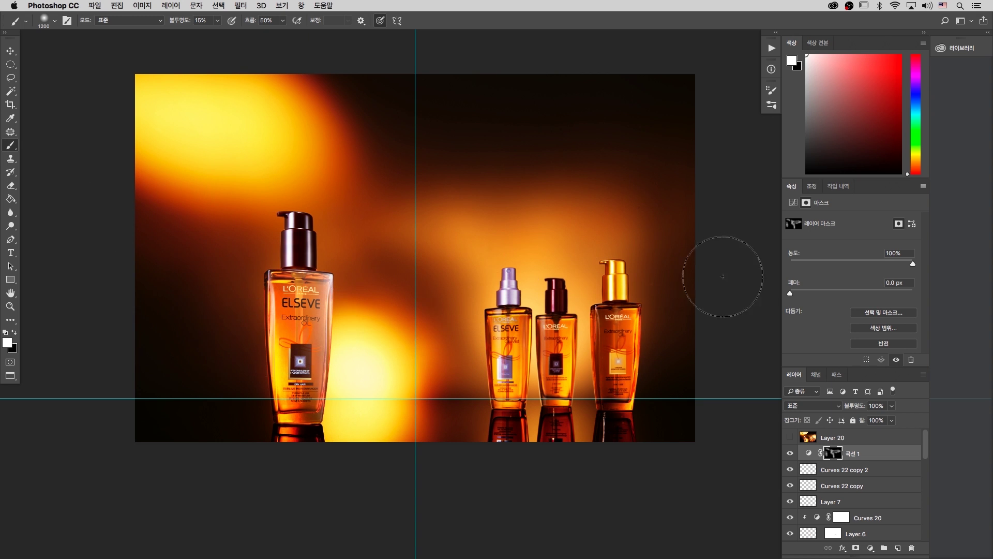
pyautogui.moveTo(729, 349); pyautogui.dragTo(723, 351)
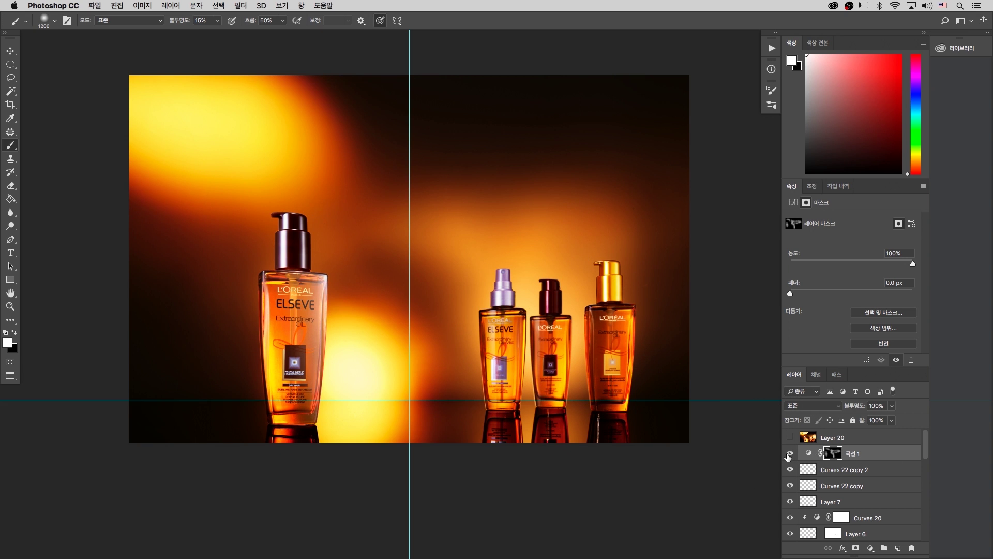
pyautogui.click(790, 454)
pyautogui.click(790, 457)
pyautogui.click(790, 456)
pyautogui.click(790, 456)
pyautogui.click(791, 457)
pyautogui.click(793, 456)
pyautogui.click(793, 457)
pyautogui.click(793, 456)
pyautogui.click(793, 456)
pyautogui.click(793, 456)
pyautogui.click(793, 457)
pyautogui.click(792, 456)
pyautogui.click(791, 455)
pyautogui.click(791, 455)
pyautogui.click(791, 456)
pyautogui.click(791, 456)
pyautogui.click(792, 456)
pyautogui.click(791, 456)
# Leave full-screen mode so the open documents float, and move the bottle composite window clear of the source documents.
pyautogui.scroll(-5, 384, 183)
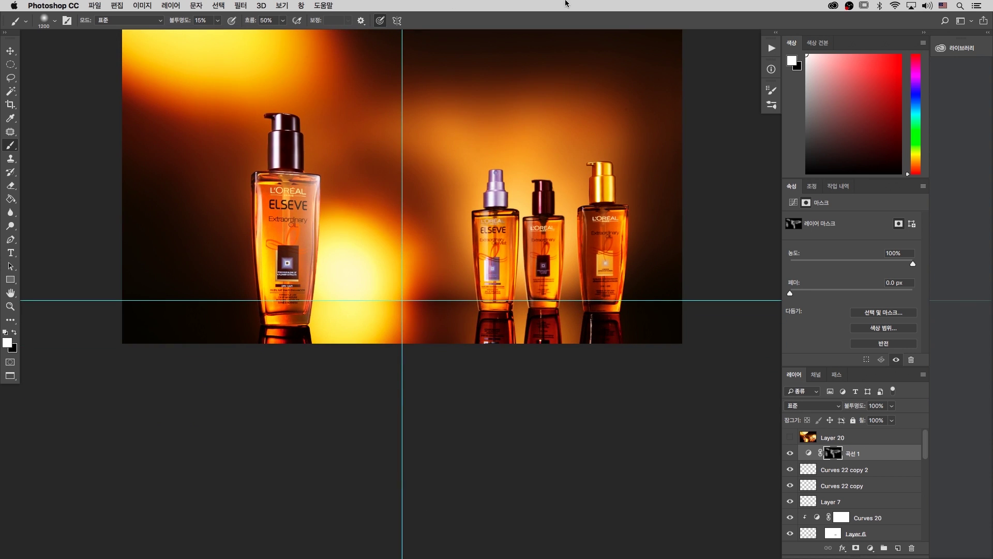
pyautogui.press('super+minus')
pyautogui.press('super+equal')
pyautogui.moveTo(399, 120); pyautogui.dragTo(411, 187)
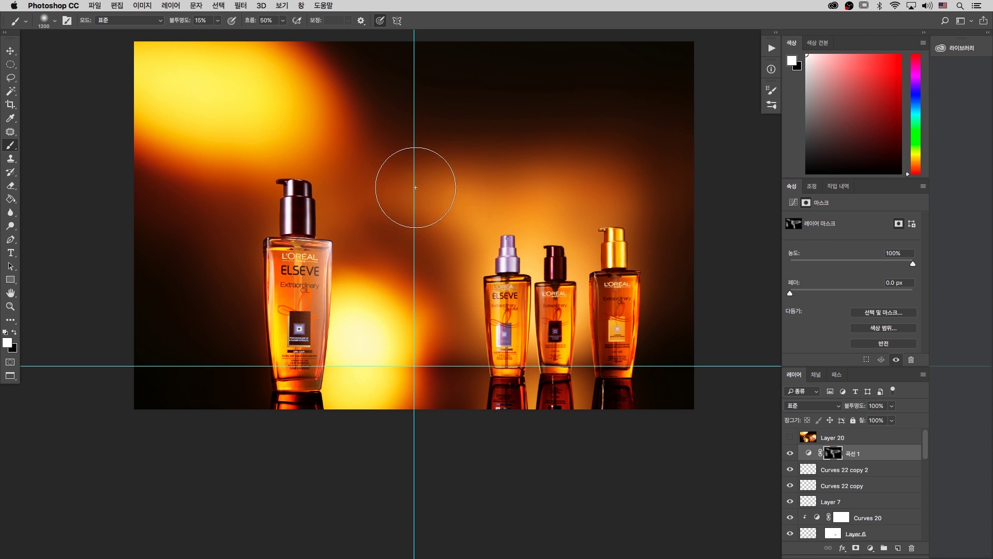
pyautogui.press('f')
pyautogui.press('f')
pyautogui.press('super+minus')
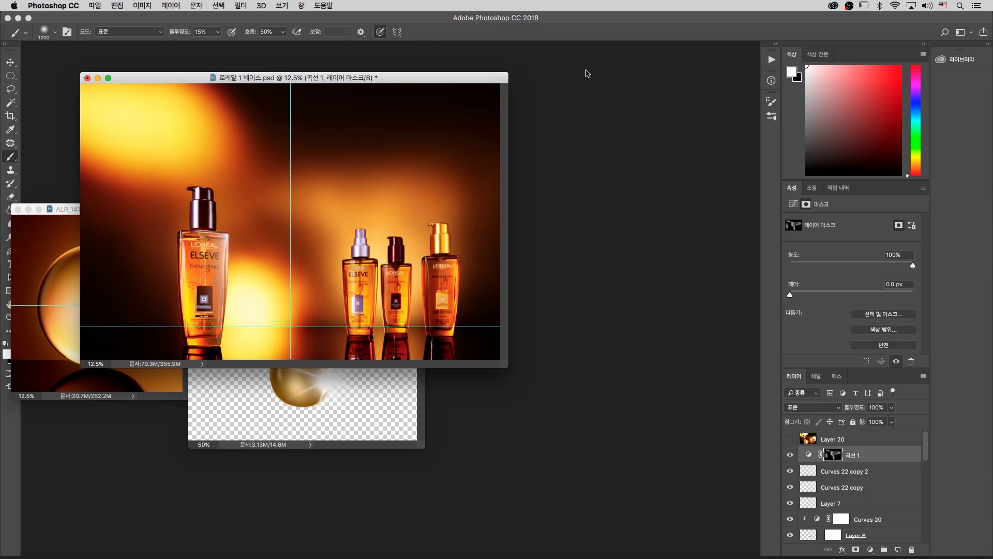
pyautogui.press('v')
pyautogui.moveTo(160, 83); pyautogui.dragTo(376, 101)
# Arrange the droplet and sphere source documents beside the bottle composite, with the droplet at 25% and the sphere at 16.67% zoom.
pyautogui.click(154, 212)
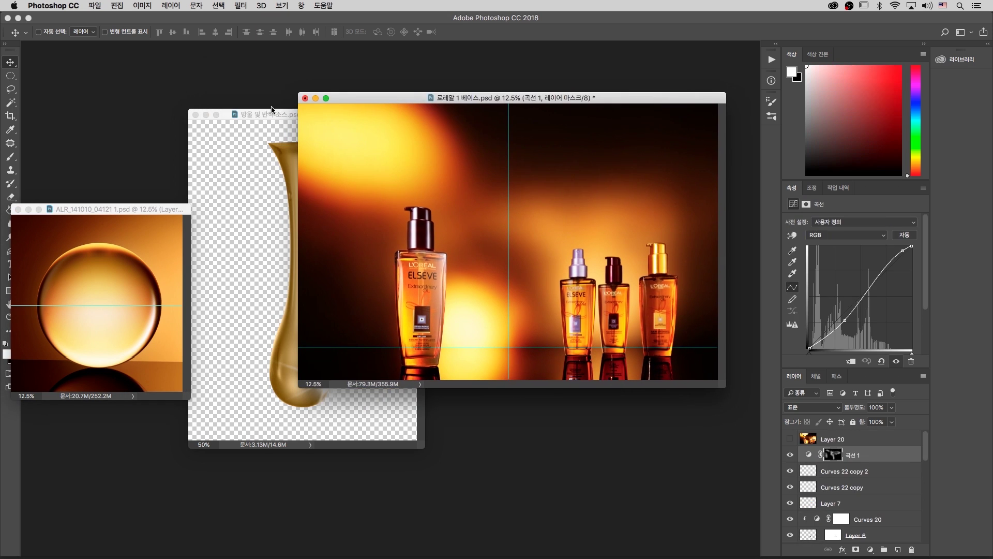
pyautogui.click(277, 114)
pyautogui.press('super+minus')
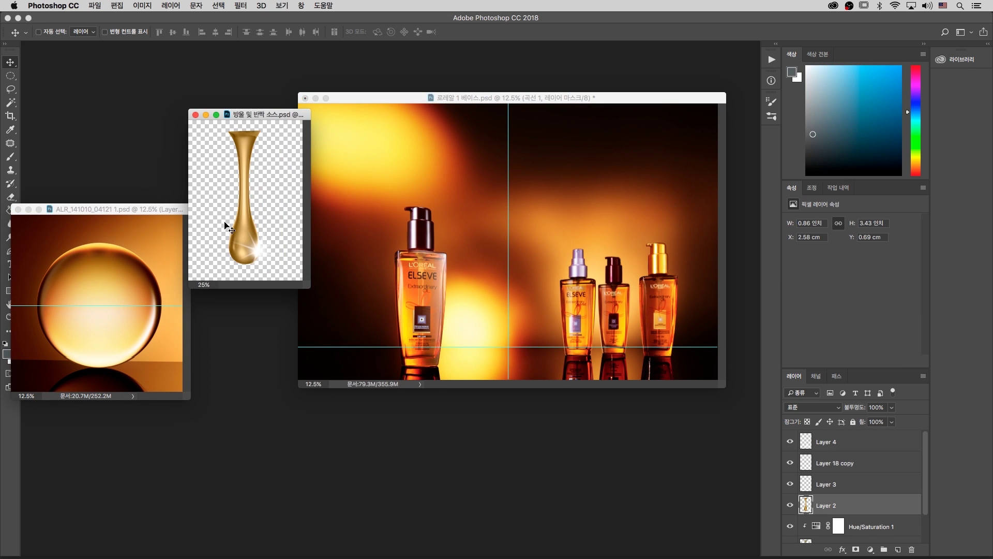
pyautogui.moveTo(271, 109); pyautogui.dragTo(163, 50)
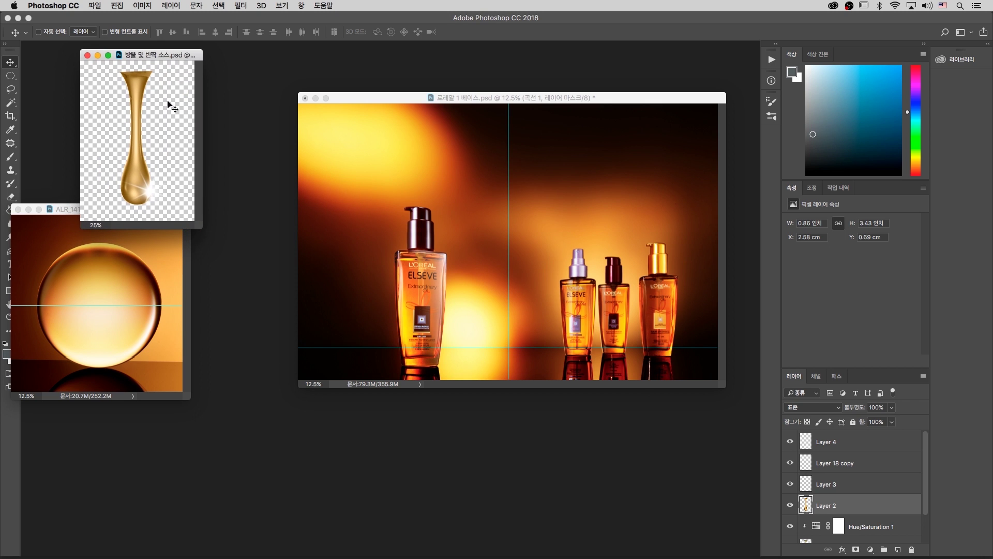
pyautogui.click(53, 210)
pyautogui.moveTo(53, 210); pyautogui.dragTo(113, 231)
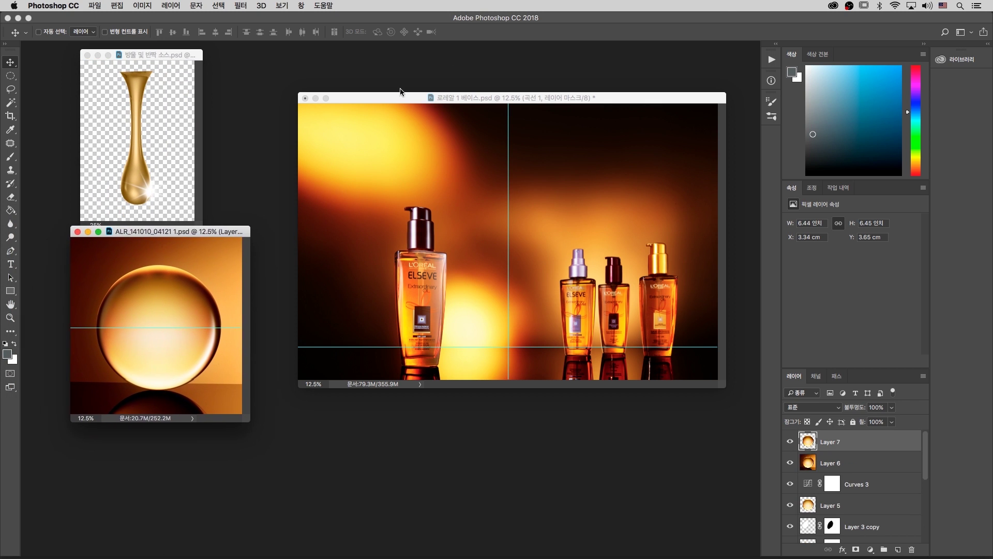
pyautogui.press('super+plus')
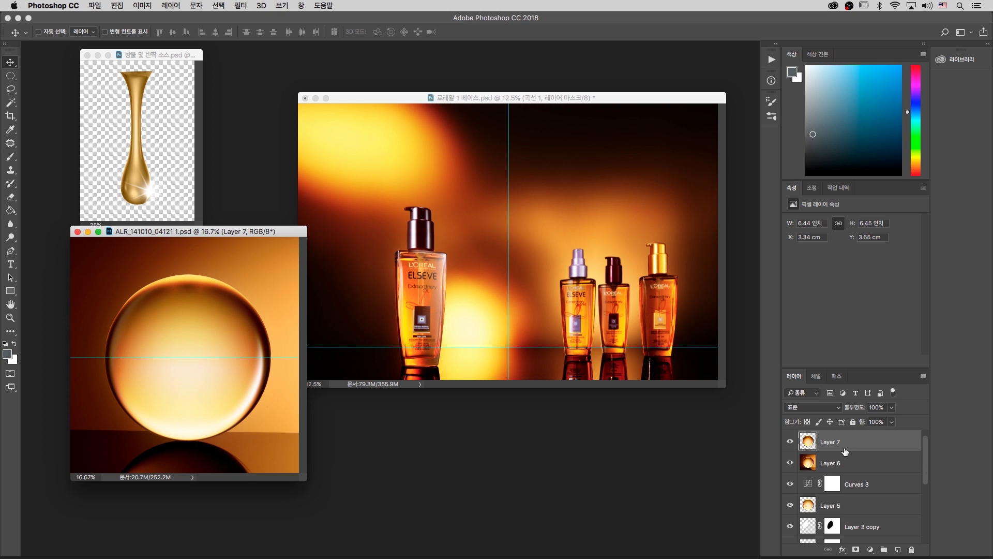
# Review the sphere's build-up by isolating Layer 1 copy, then showing Curves 1, Layer 2, Curves 2, Layer 3, Layer 3 copy and Layer 5.
pyautogui.scroll(-10, 786, 538)
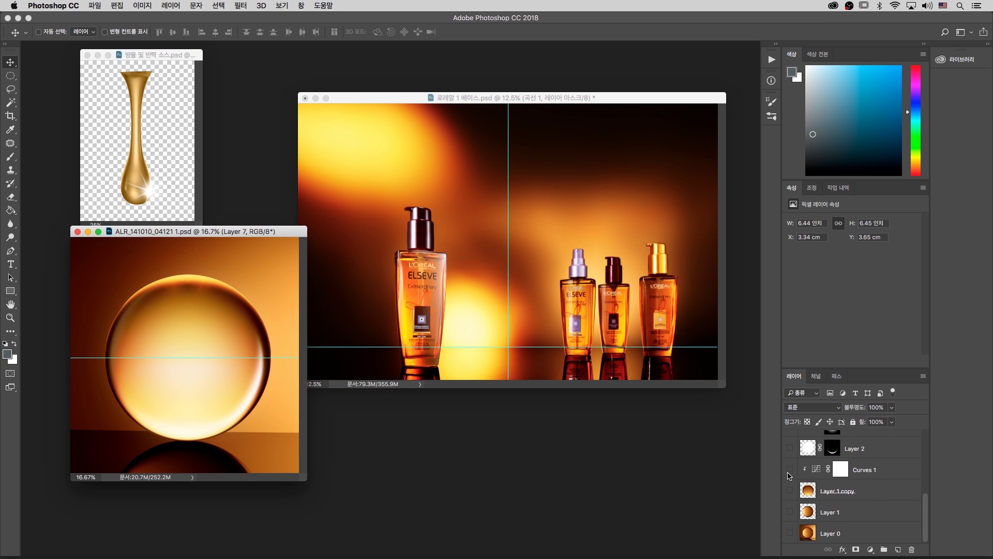
pyautogui.keyDown('alt'); pyautogui.click(790, 480); pyautogui.keyUp('alt')
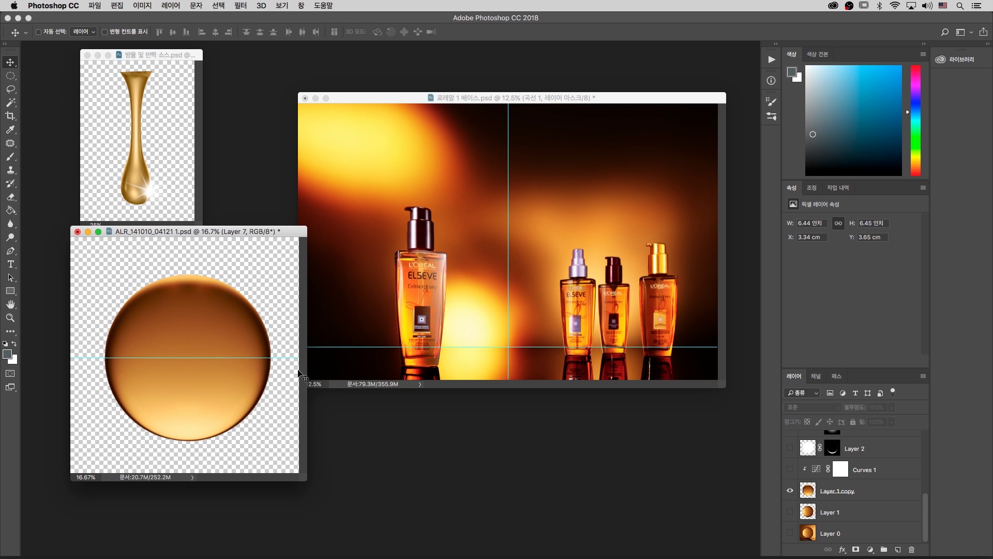
pyautogui.click(790, 470)
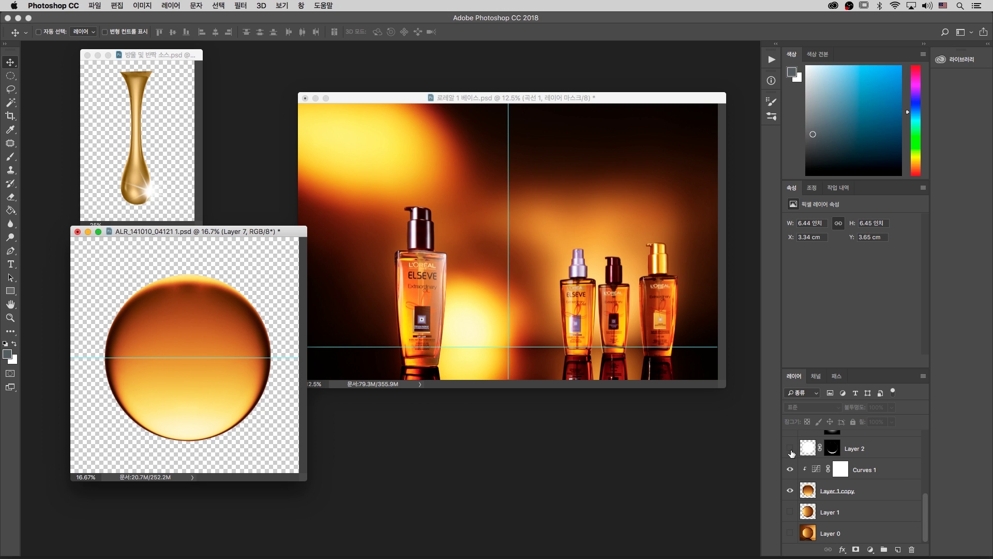
pyautogui.click(790, 448)
pyautogui.moveTo(928, 508); pyautogui.dragTo(927, 486)
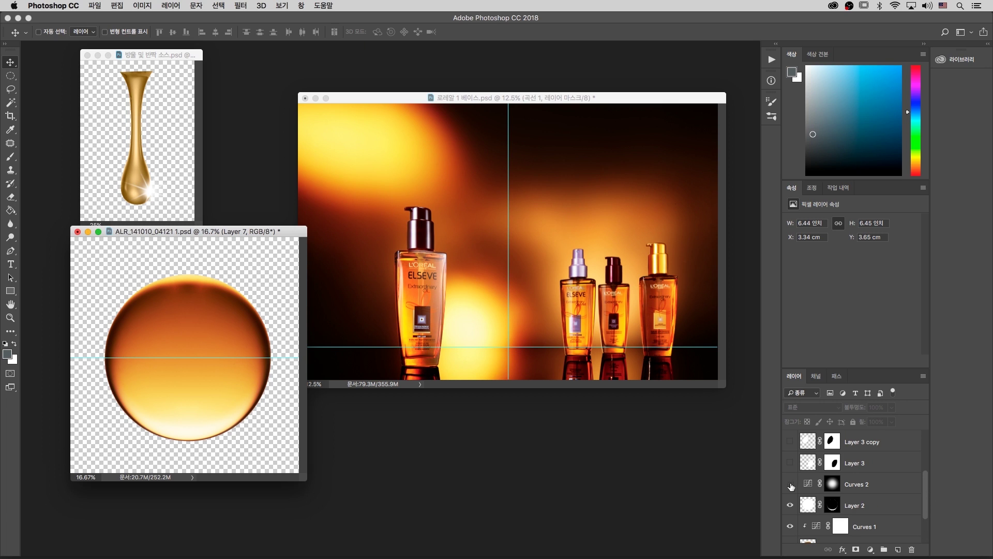
pyautogui.click(790, 483)
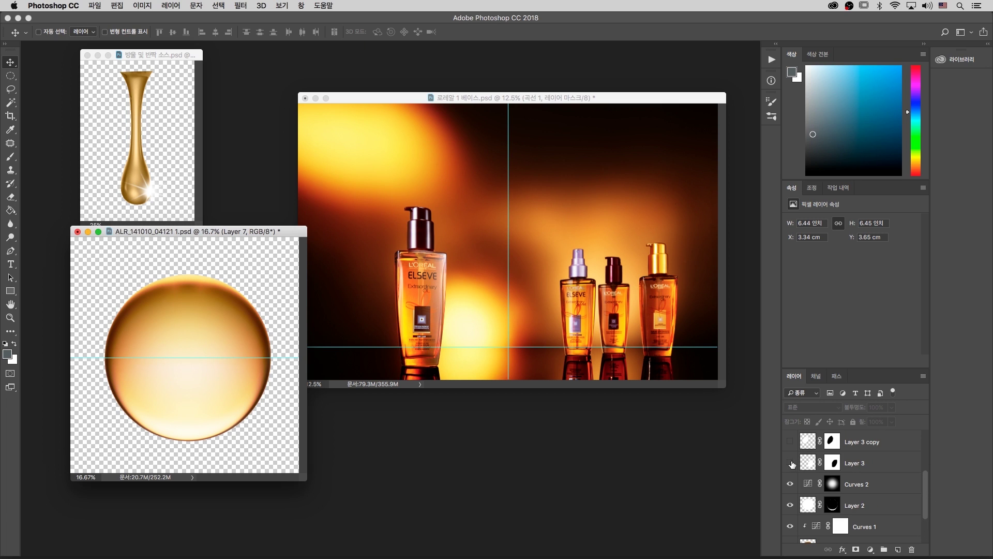
pyautogui.click(790, 463)
pyautogui.moveTo(928, 481); pyautogui.dragTo(927, 470)
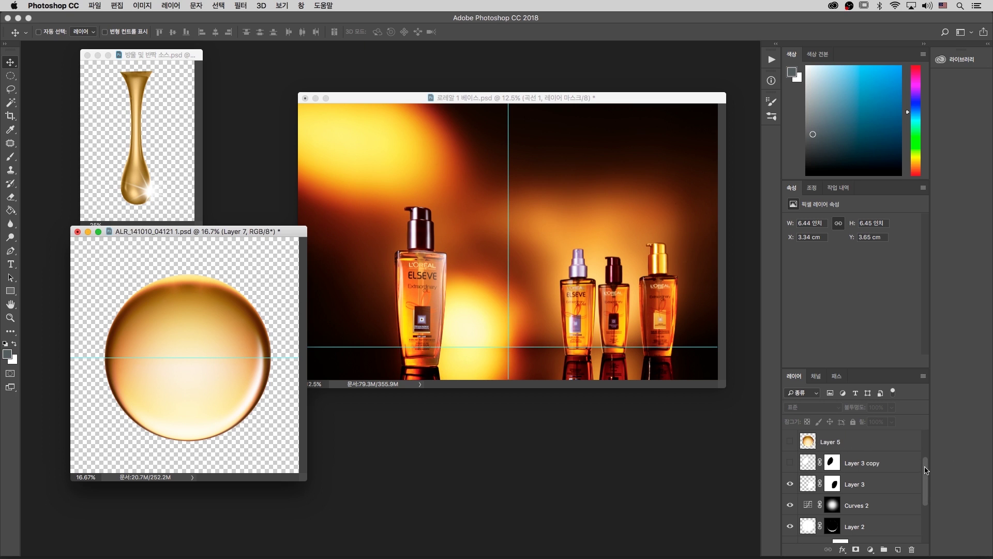
pyautogui.click(790, 463)
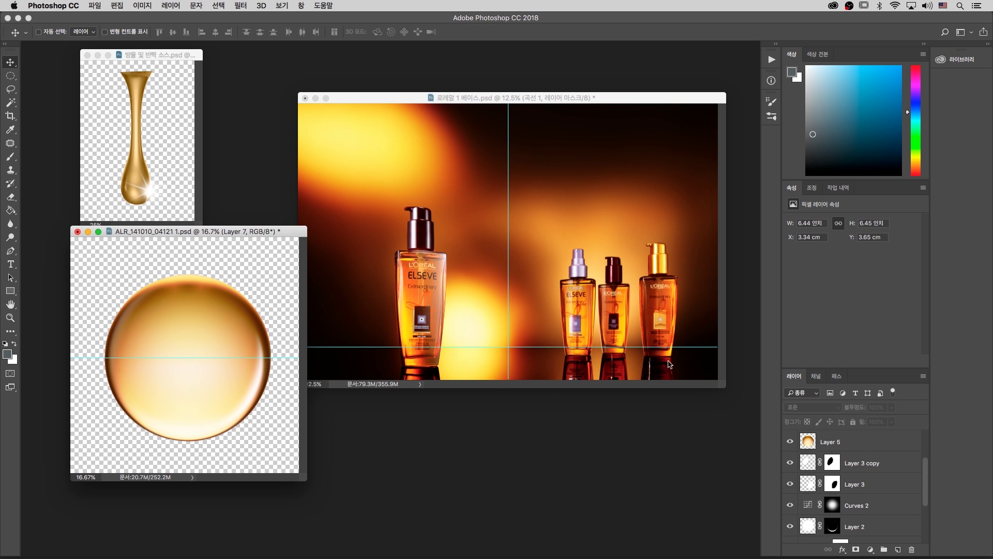
# Reposition the sphere and bottle composite windows so both documents sit side by side without overlapping.
pyautogui.moveTo(212, 235); pyautogui.dragTo(198, 128)
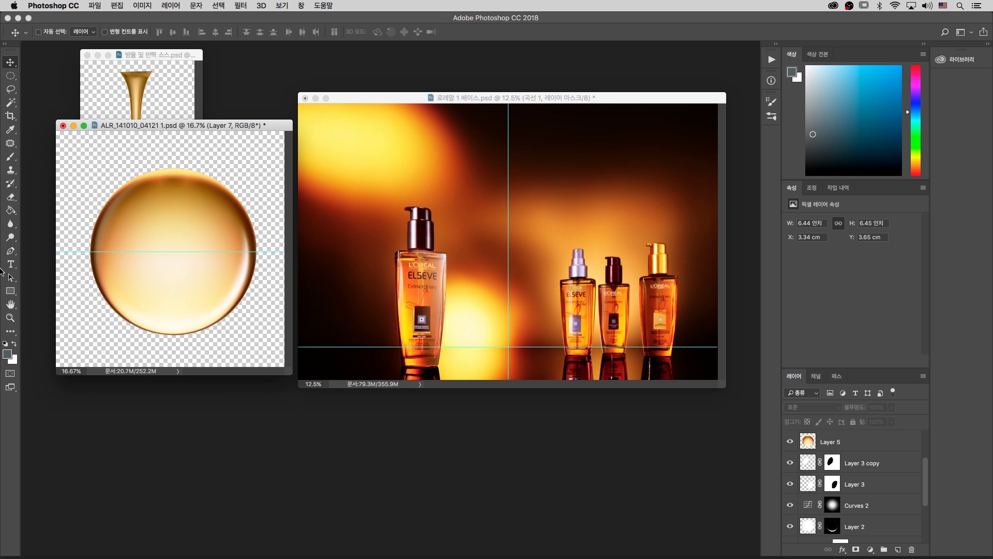
pyautogui.moveTo(218, 126); pyautogui.dragTo(215, 95)
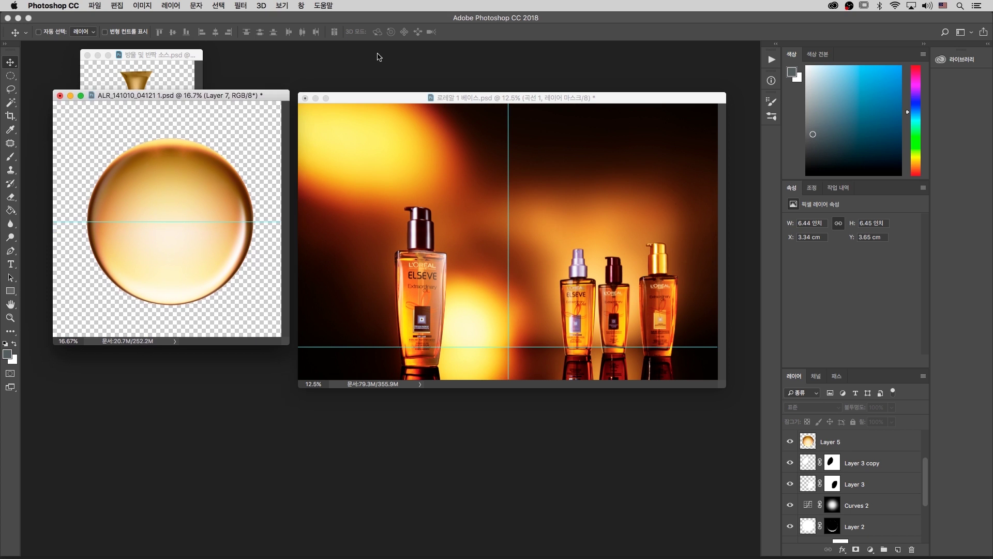
pyautogui.moveTo(375, 102); pyautogui.dragTo(372, 100)
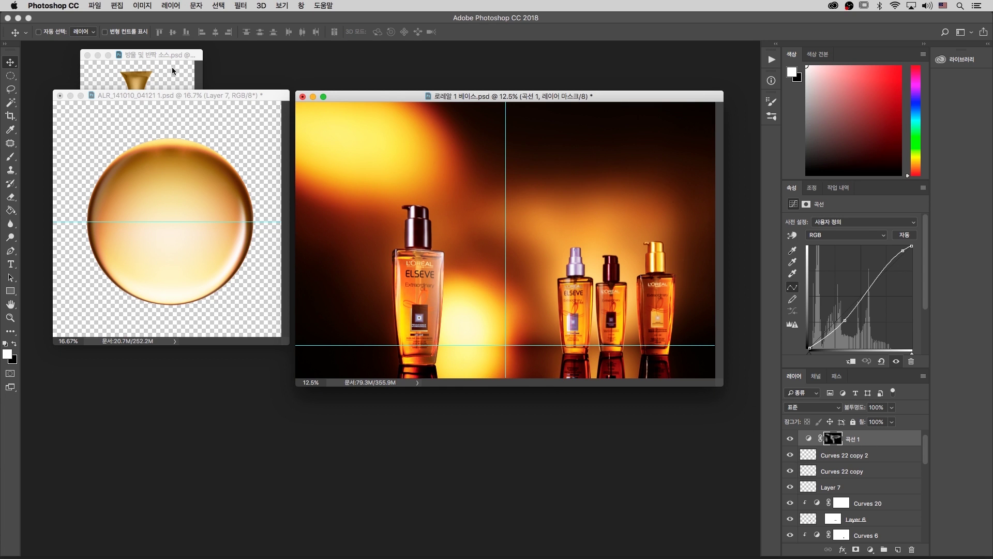
pyautogui.moveTo(378, 96); pyautogui.dragTo(386, 75)
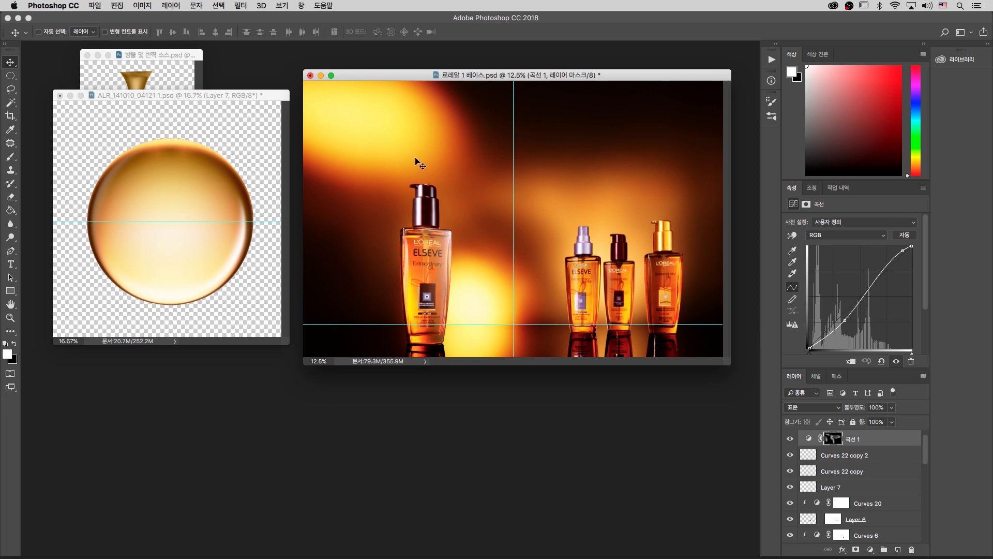
pyautogui.moveTo(238, 96); pyautogui.dragTo(242, 179)
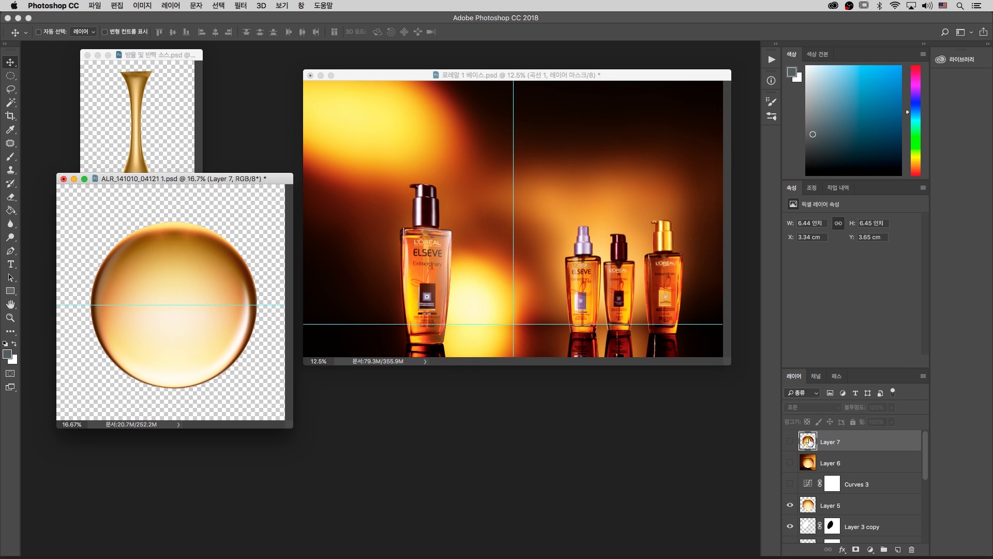
# Show Layer 7 in the sphere document, copy it into the bottle composite, and place the sphere above the large bottle.
pyautogui.click(792, 443)
pyautogui.moveTo(878, 452); pyautogui.dragTo(499, 178)
pyautogui.moveTo(508, 220); pyautogui.dragTo(417, 112)
pyautogui.press('super+plus')
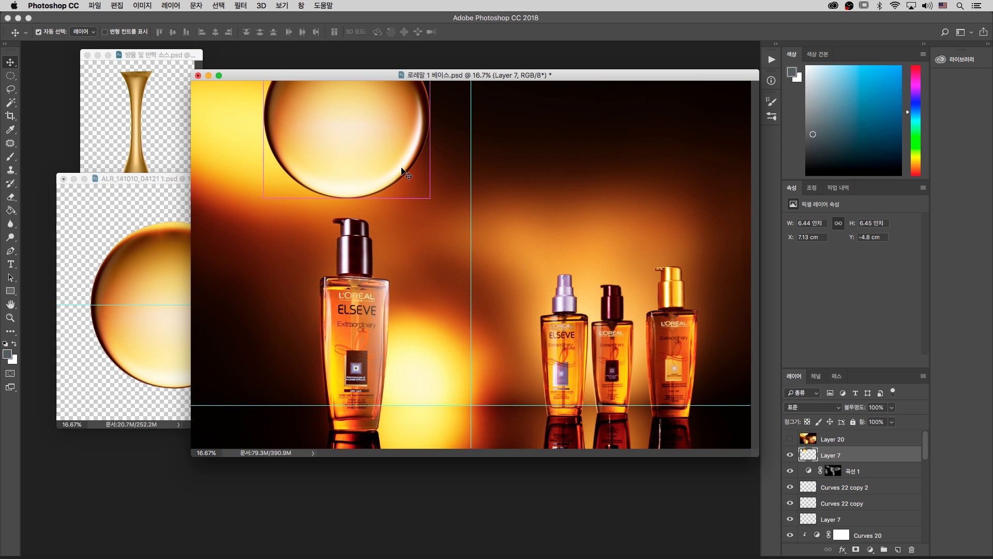
# Enlarge the sphere with Free Transform to about 9.8 inches across and raise it so its upper part extends beyond the canvas.
pyautogui.press('super+t')
pyautogui.moveTo(431, 200); pyautogui.dragTo(475, 243)
pyautogui.moveTo(386, 183); pyautogui.dragTo(395, 132)
pyautogui.moveTo(394, 132); pyautogui.dragTo(391, 118)
pyautogui.press('Return')
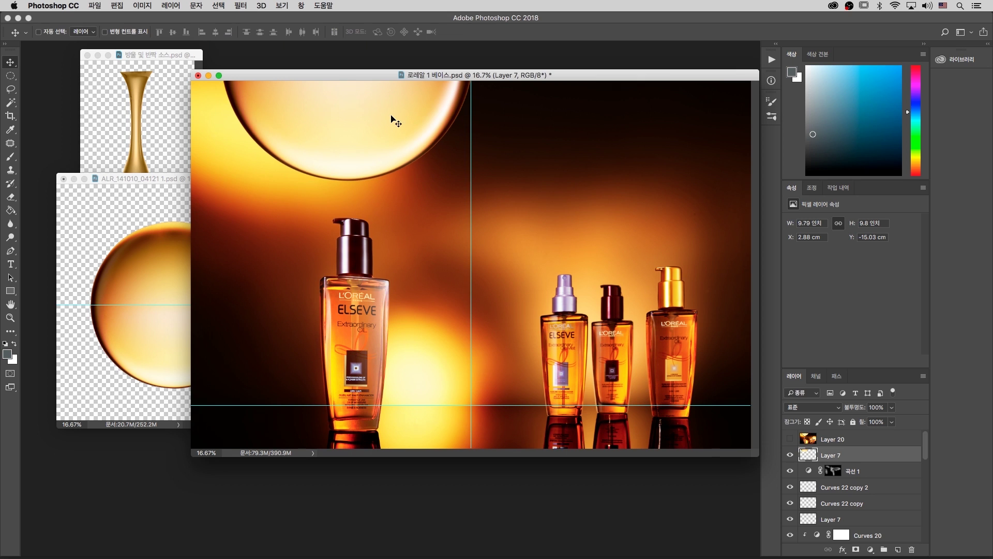
# Move the droplet source document over the sphere document, then shift the composite's Layer 7 sphere to X 3.65 cm, Y -16.28 cm.
pyautogui.moveTo(153, 55); pyautogui.dragTo(160, 145)
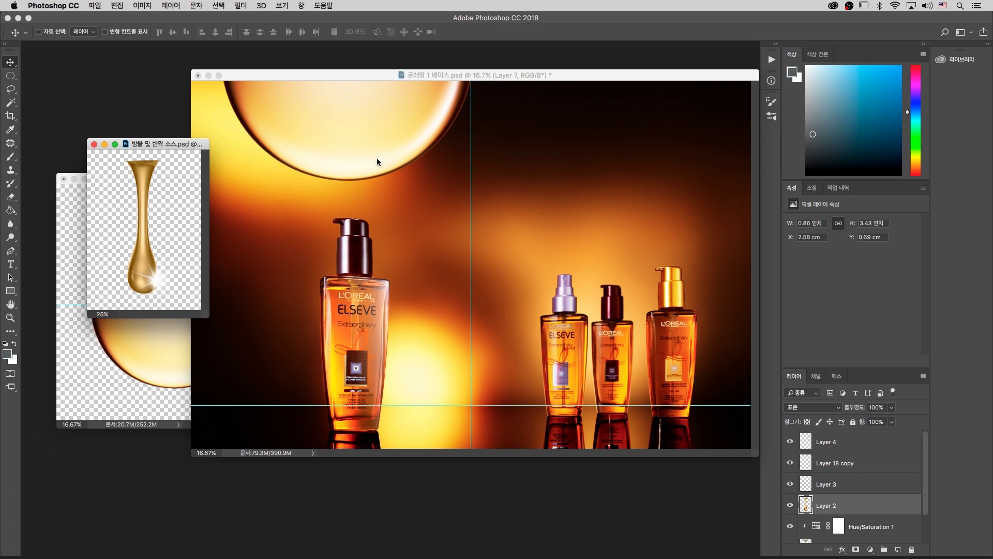
pyautogui.click(371, 136)
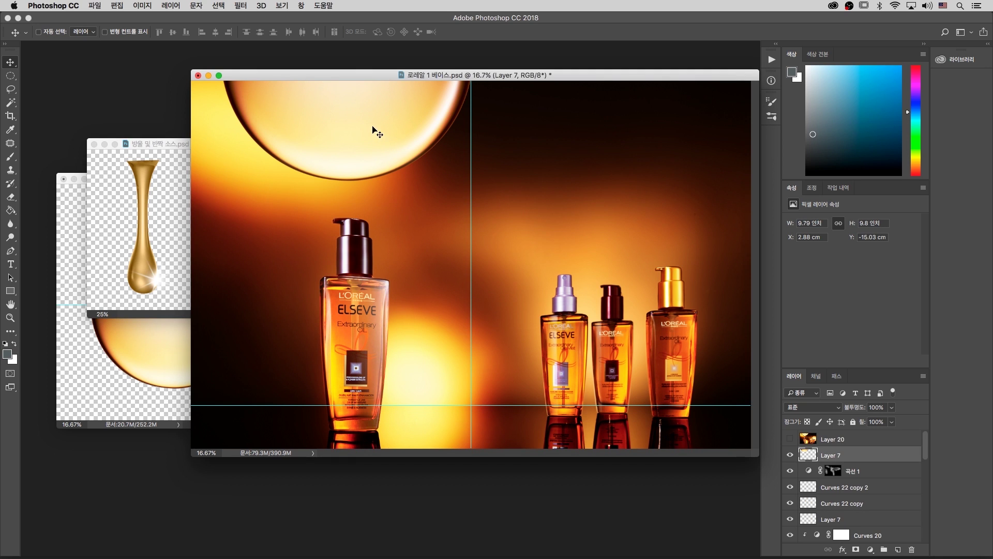
pyautogui.click(847, 441)
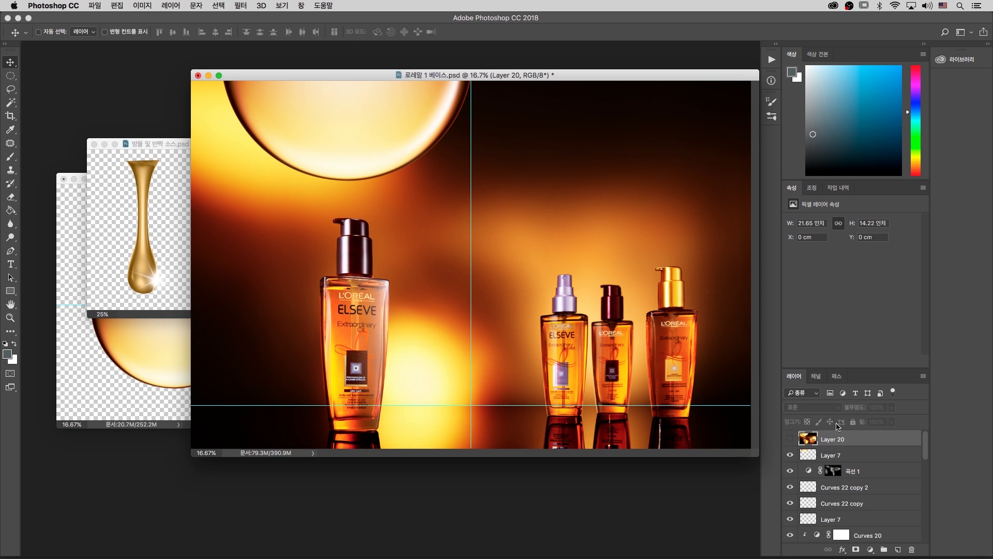
pyautogui.click(874, 458)
pyautogui.moveTo(397, 128); pyautogui.dragTo(406, 123)
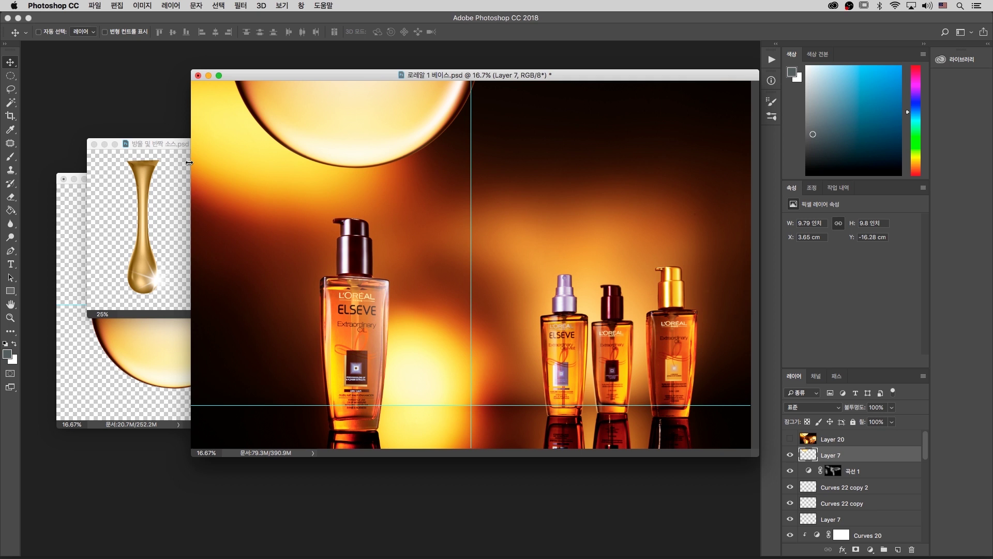
# Show the bottle composite in full-screen mode, framed on the sphere's lower edge and the large bottle's pump.
pyautogui.click(169, 236)
pyautogui.press('z')
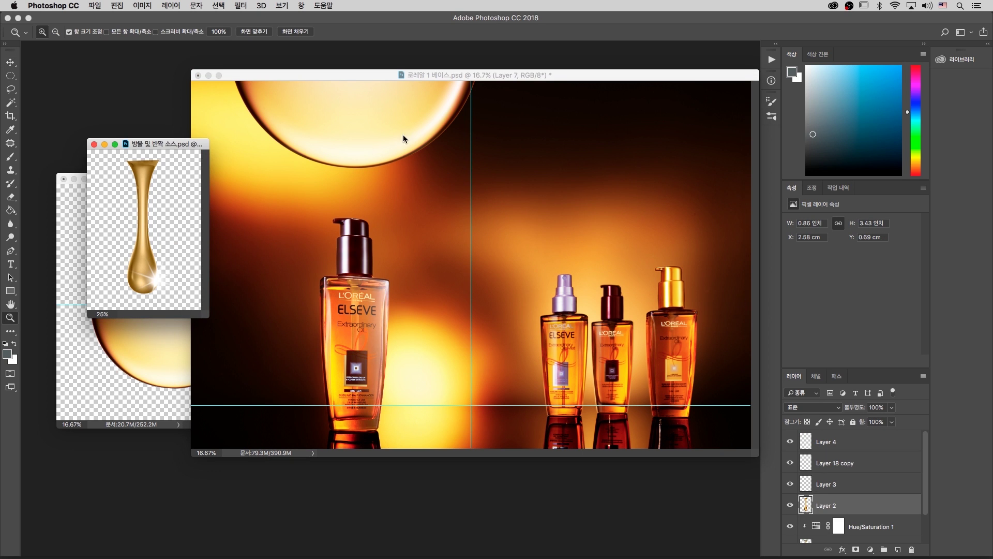
pyautogui.click(374, 156)
pyautogui.click(121, 188)
pyautogui.click(475, 78)
pyautogui.moveTo(475, 78); pyautogui.dragTo(242, 259)
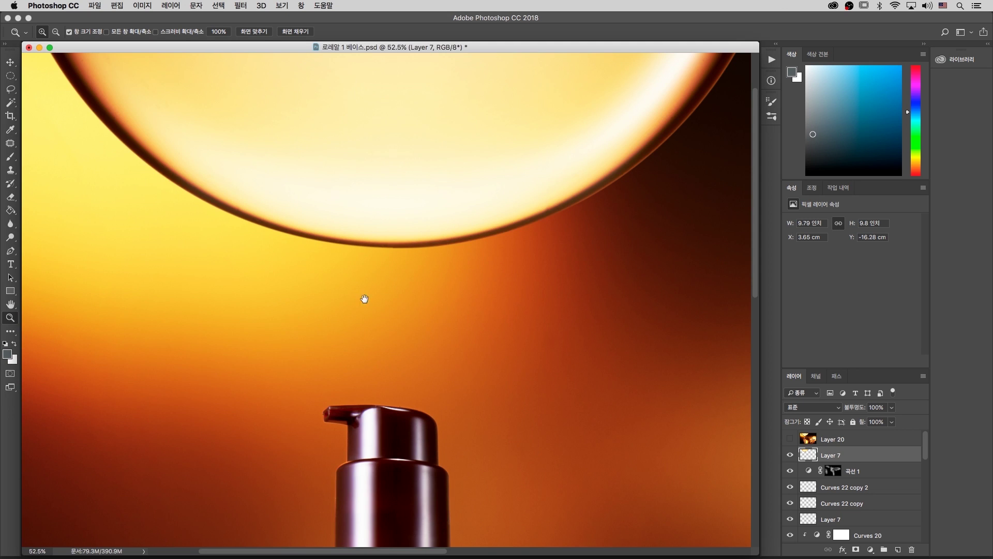
pyautogui.hscroll(2, 365, 299)
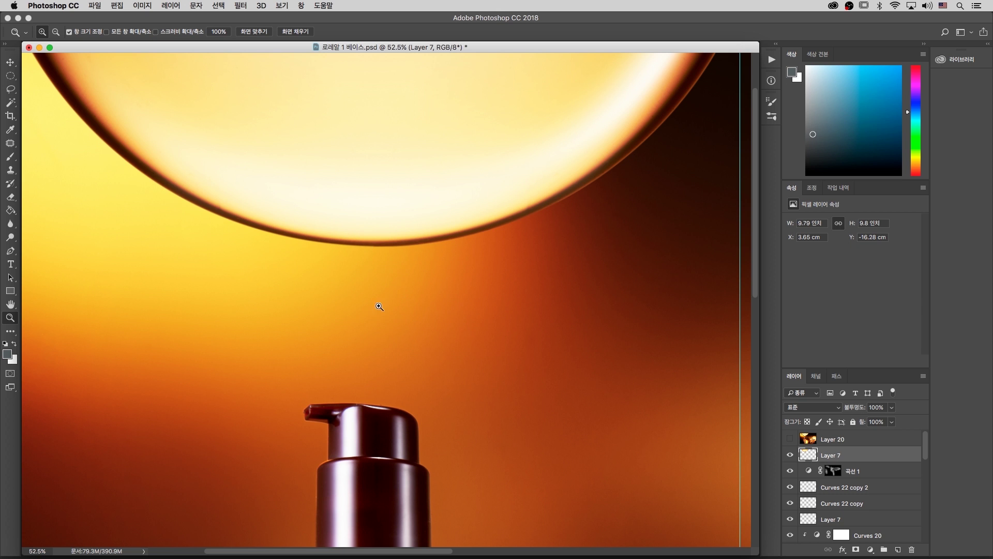
pyautogui.keyDown('alt'); pyautogui.click(392, 277); pyautogui.keyUp('alt')
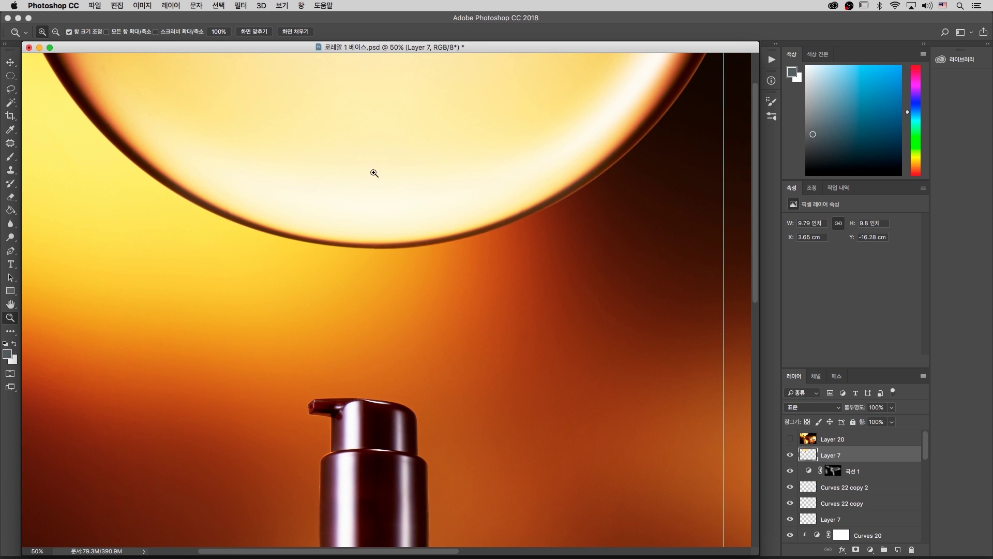
pyautogui.press('f')
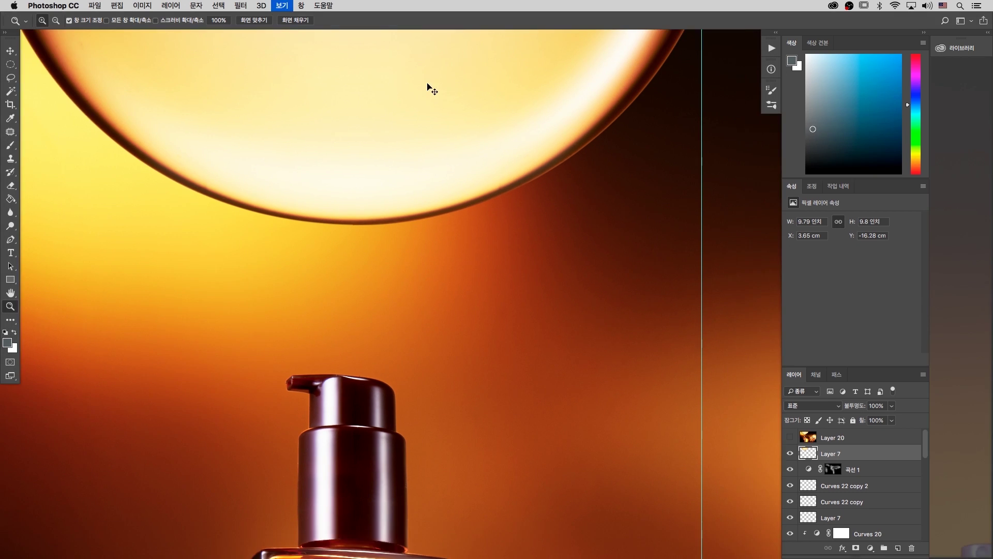
pyautogui.keyDown('alt'); pyautogui.click(427, 84); pyautogui.keyUp('alt')
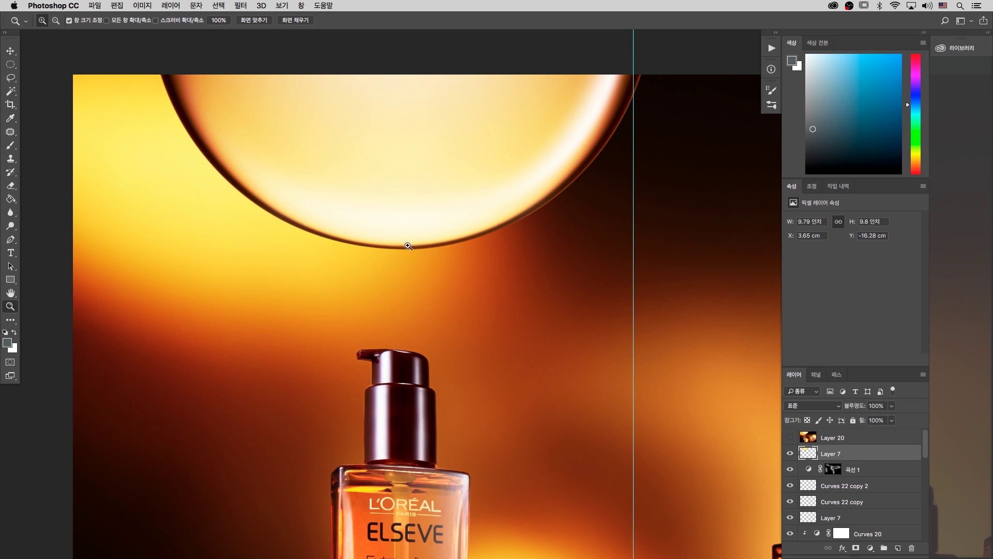
# Open the Liquify filter on the sphere layer and set the Forward Warp brush size to 250.
pyautogui.click(246, 9)
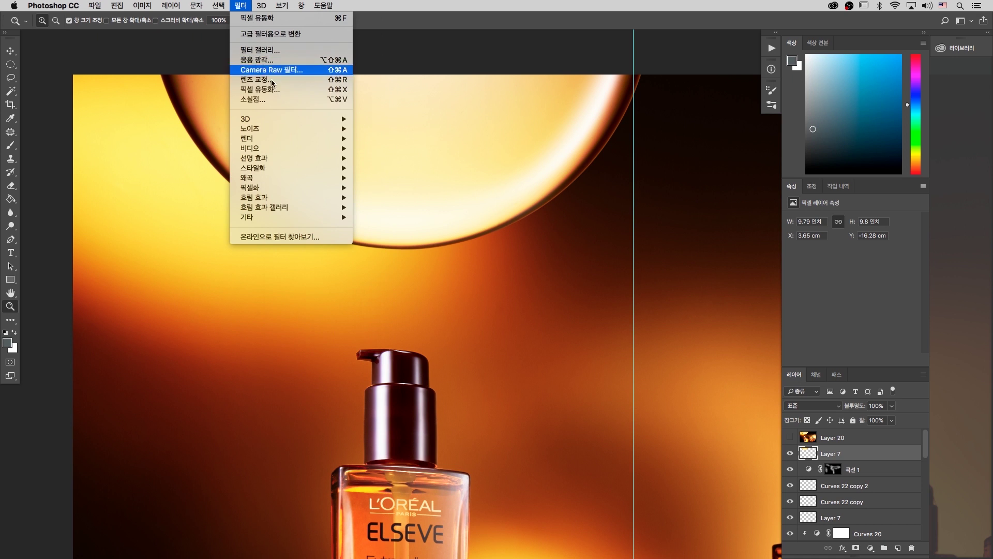
pyautogui.click(282, 90)
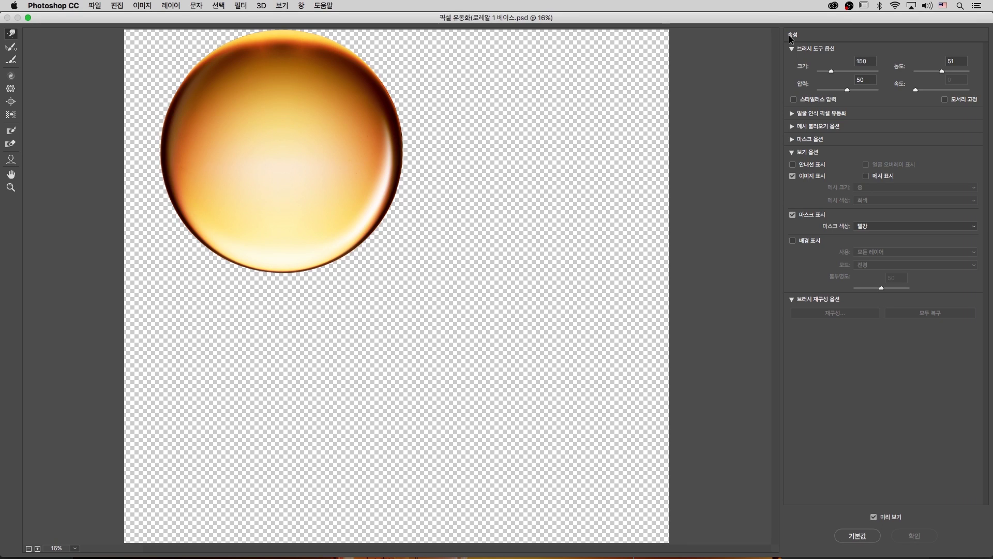
pyautogui.press('super+plus')
pyautogui.press('super+plus')
pyautogui.moveTo(174, 224); pyautogui.dragTo(416, 239)
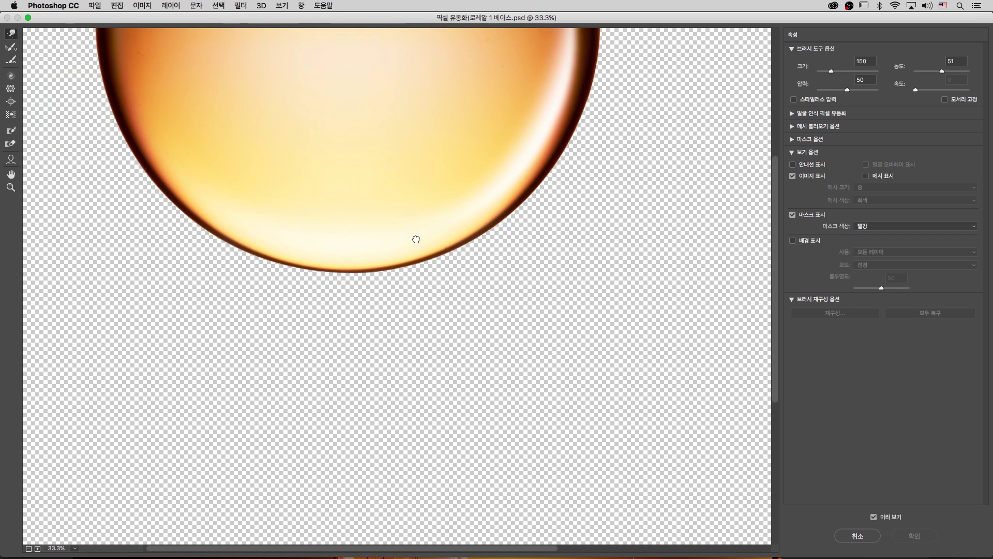
pyautogui.moveTo(292, 286); pyautogui.dragTo(294, 287)
pyautogui.press(']')
pyautogui.press(']')
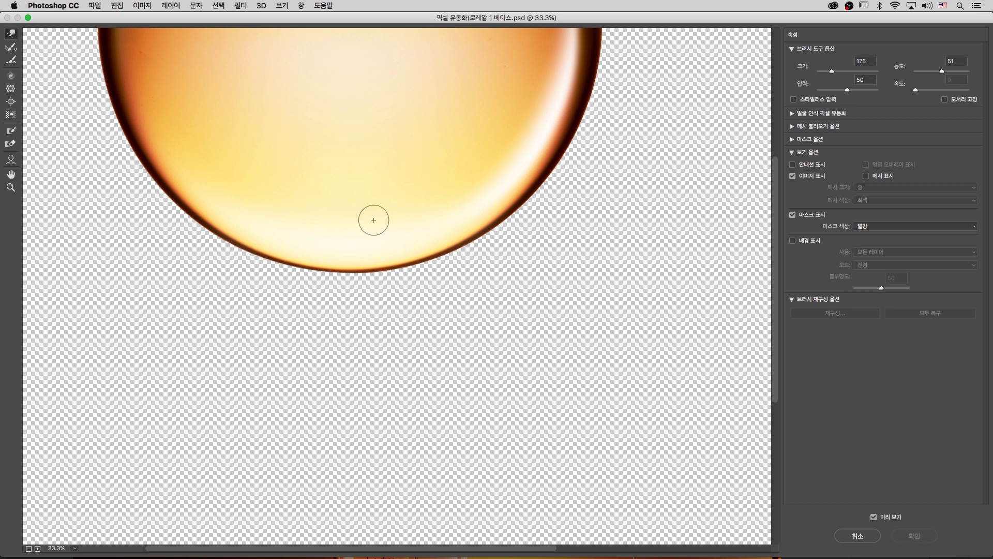
pyautogui.moveTo(832, 70)
pyautogui.mouseDown()
pyautogui.moveTo(844, 70)
pyautogui.moveTo(832, 71)
pyautogui.mouseUp()
pyautogui.press(']')
pyautogui.press(']')
# Try pulling the sphere's lower edge downward with brush density 0 and then 100, undoing the strokes.
pyautogui.moveTo(943, 70); pyautogui.dragTo(915, 70)
pyautogui.moveTo(355, 271); pyautogui.dragTo(355, 275)
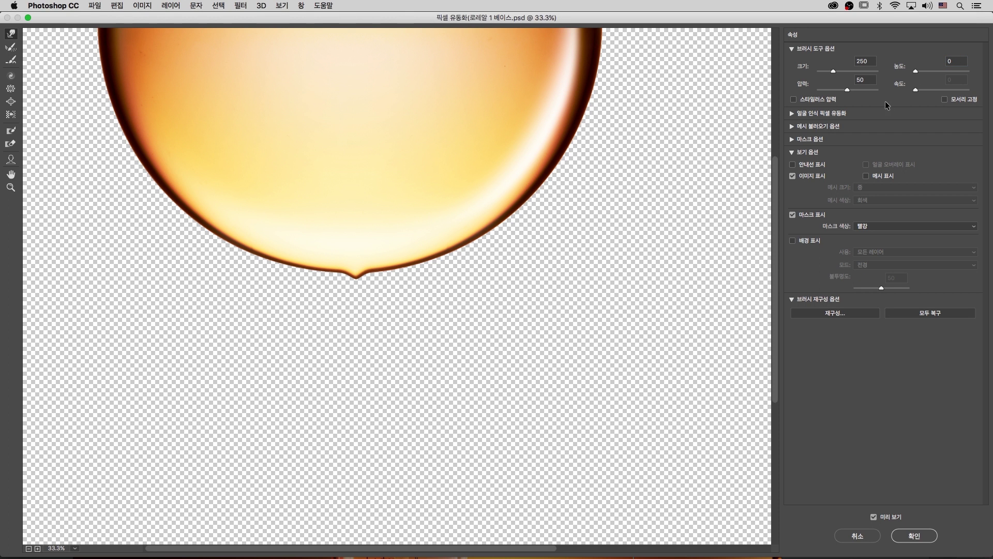
pyautogui.moveTo(936, 74); pyautogui.dragTo(968, 72)
pyautogui.moveTo(353, 268); pyautogui.dragTo(360, 325)
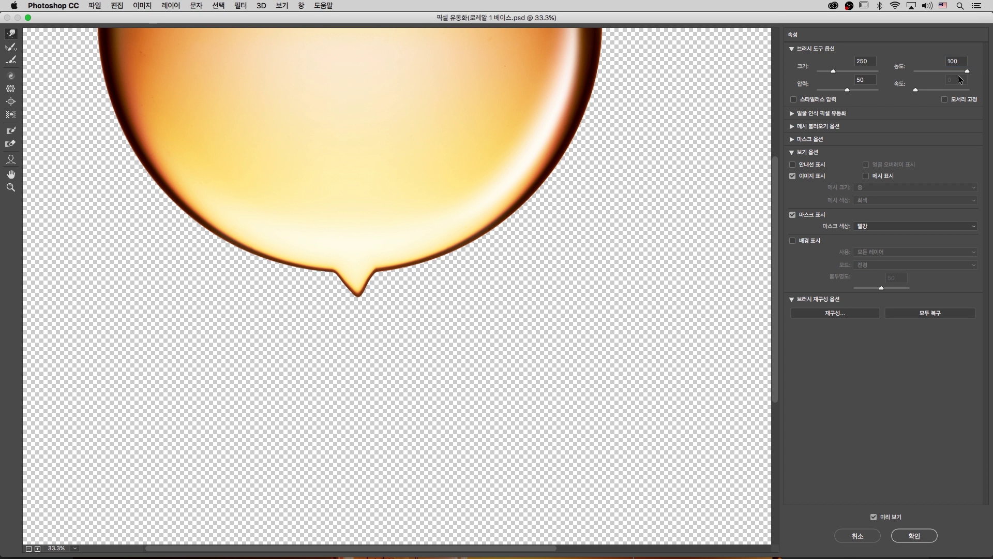
pyautogui.press('super+space')
pyautogui.press('super+alt+z')
pyautogui.press('super+alt+z')
pyautogui.press('super+alt+z')
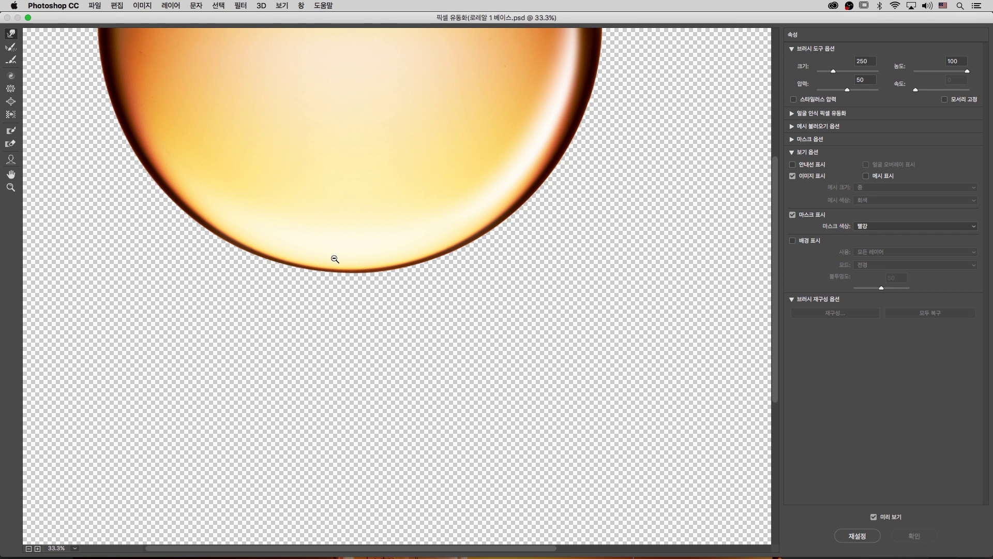
pyautogui.moveTo(345, 262); pyautogui.dragTo(355, 315)
pyautogui.press('super+alt+z')
pyautogui.press('super+alt+z')
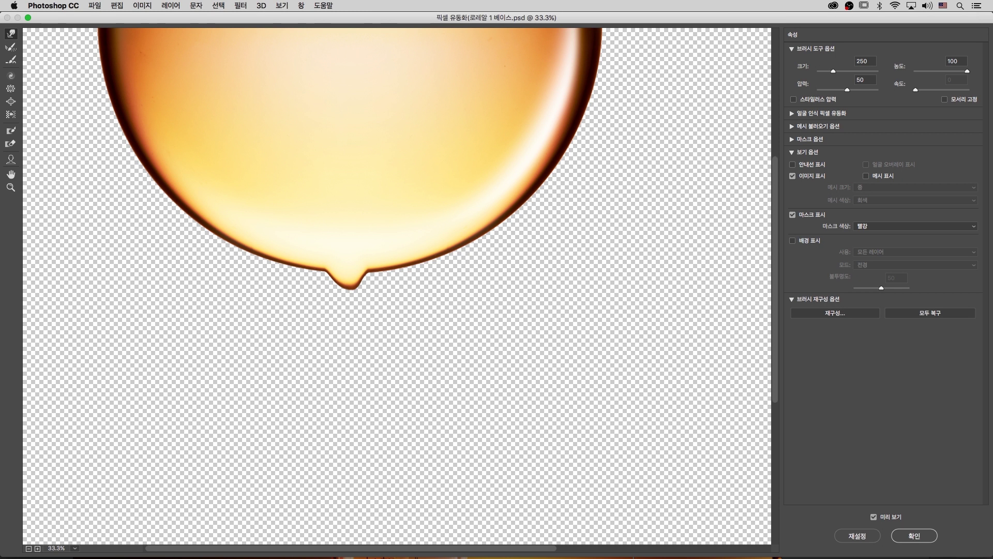
# Compare the warp on the sphere's lower edge once more at density 0 and density 100, undoing both pulls.
pyautogui.moveTo(967, 71); pyautogui.dragTo(828, 90)
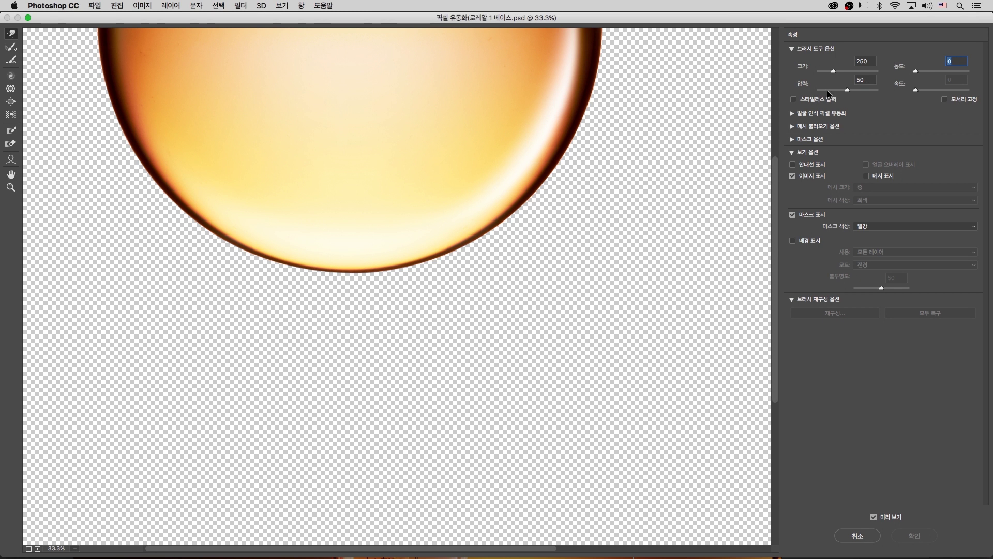
pyautogui.moveTo(347, 257)
pyautogui.mouseDown()
pyautogui.moveTo(350, 307)
pyautogui.moveTo(348, 282)
pyautogui.moveTo(350, 311)
pyautogui.mouseUp()
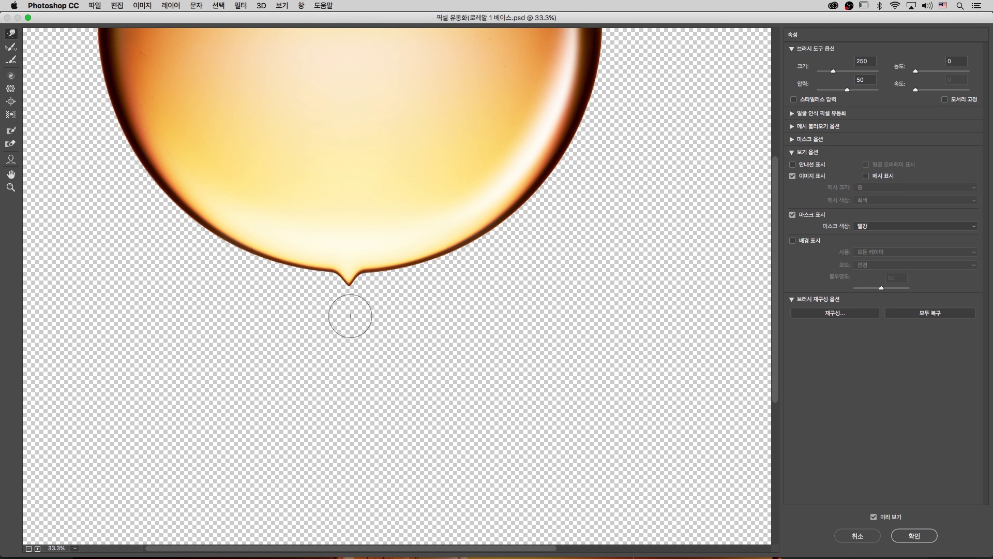
pyautogui.press('super+alt+z')
pyautogui.press('super+alt+z')
pyautogui.press('super+alt+z')
pyautogui.press('super+alt+z')
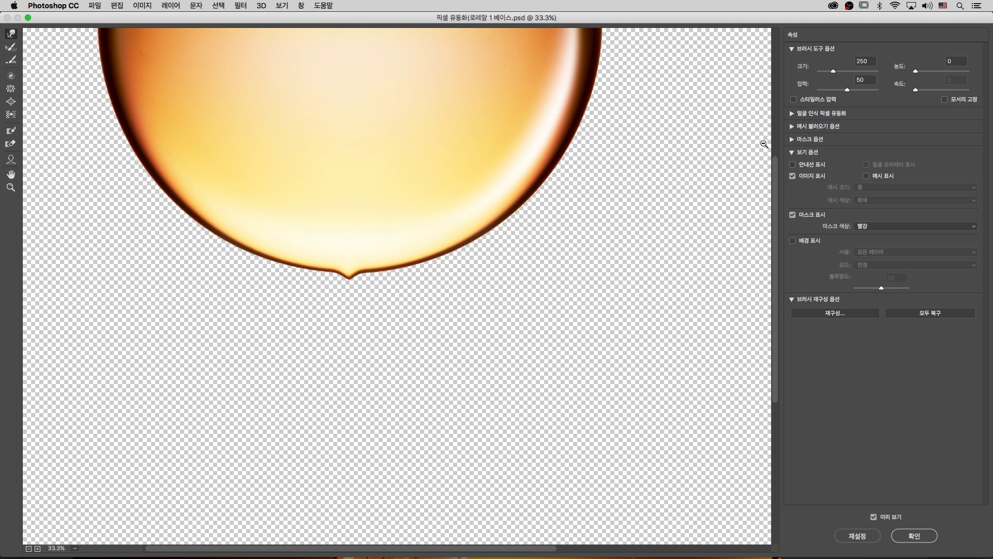
pyautogui.moveTo(941, 72); pyautogui.dragTo(970, 72)
pyautogui.moveTo(351, 258); pyautogui.dragTo(352, 293)
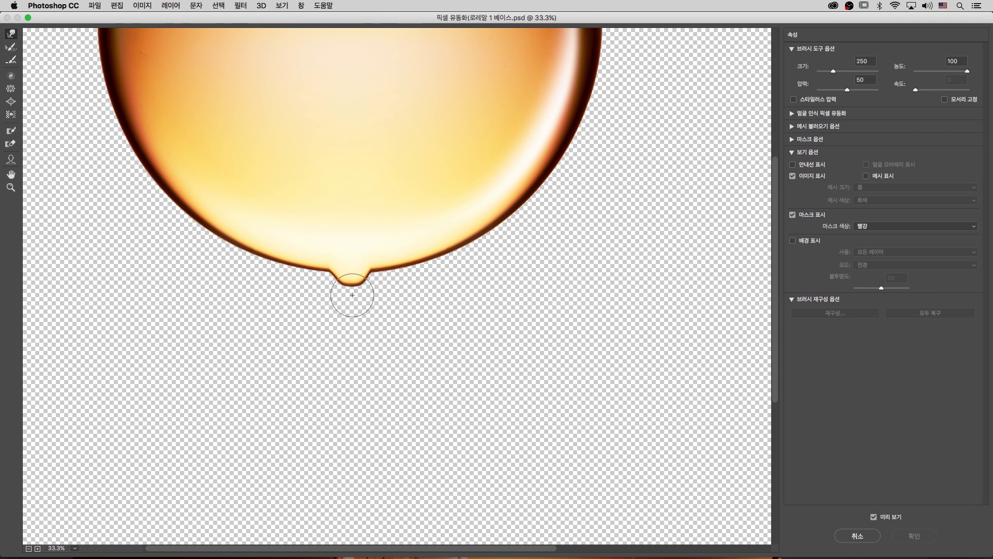
pyautogui.press('super+alt+z')
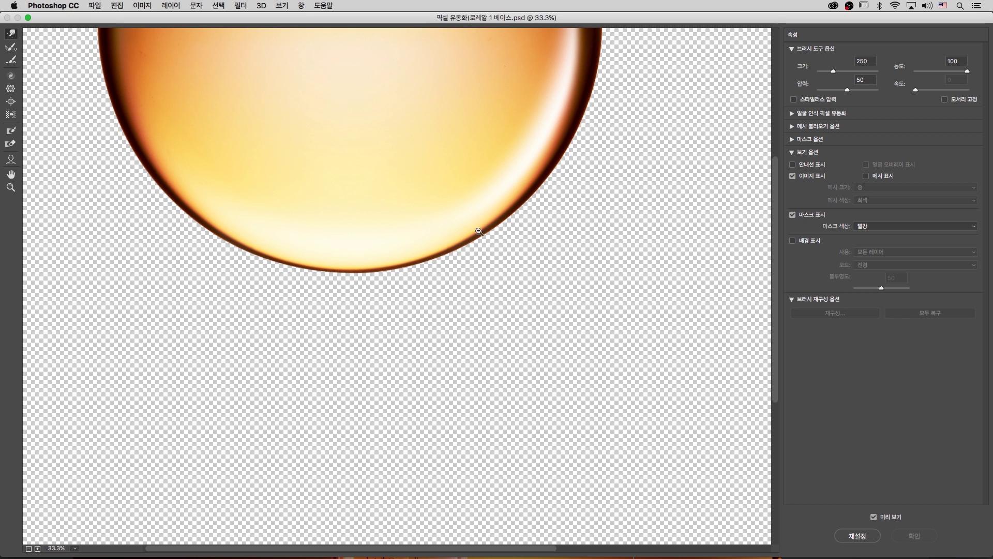
# Set the brush density to 50 and pressure to 49, and pull a pointed drip down from the sphere's lower edge.
pyautogui.moveTo(967, 71); pyautogui.dragTo(938, 77)
pyautogui.moveTo(850, 91); pyautogui.dragTo(846, 91)
pyautogui.moveTo(353, 261); pyautogui.dragTo(355, 311)
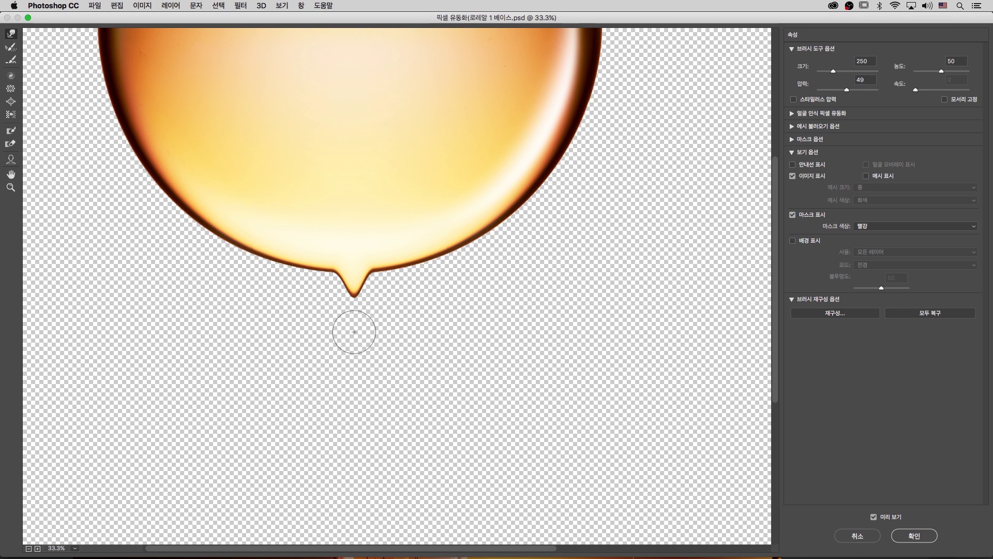
pyautogui.moveTo(350, 270); pyautogui.dragTo(355, 321)
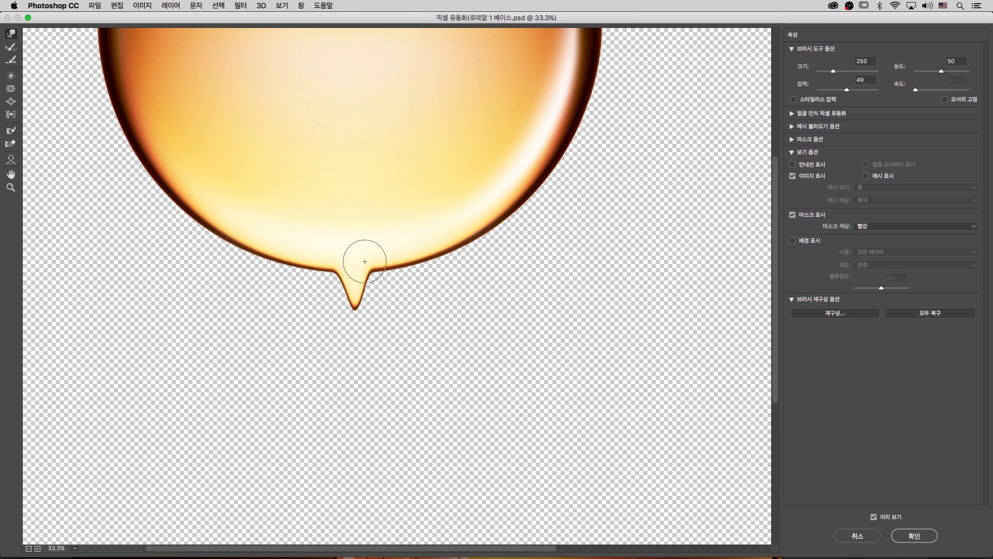
# Lower the brush pressure to 8, test it on the edge beside the drip, and leave Liquify without applying the warps.
pyautogui.moveTo(848, 91); pyautogui.dragTo(826, 92)
pyautogui.press('super+z')
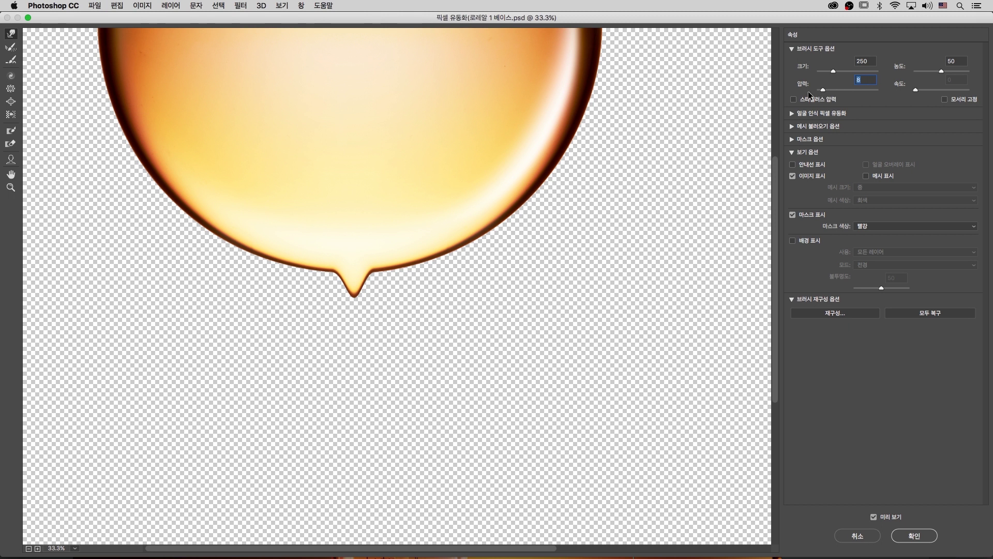
pyautogui.moveTo(408, 247)
pyautogui.mouseDown()
pyautogui.moveTo(422, 296)
pyautogui.moveTo(411, 263)
pyautogui.moveTo(419, 286)
pyautogui.mouseUp()
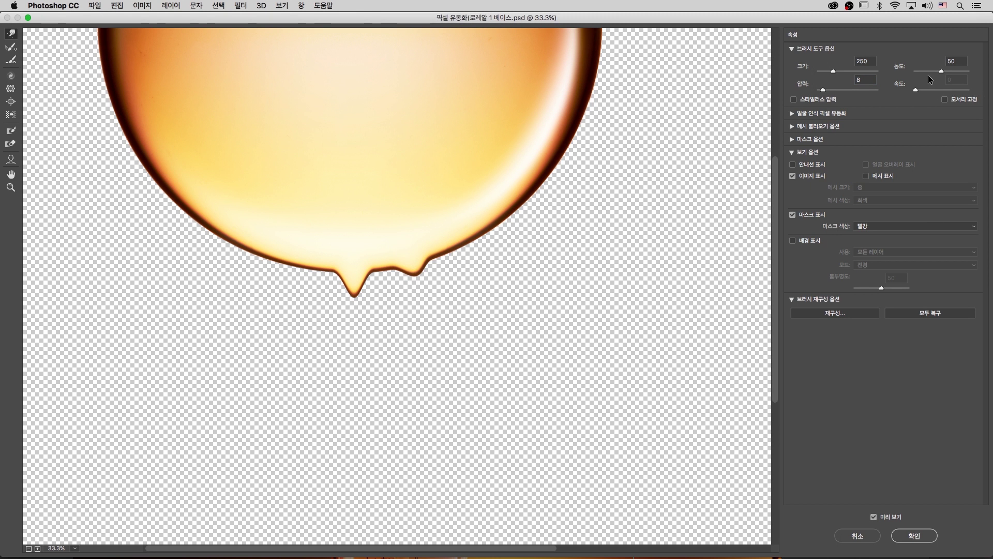
pyautogui.press('Return')
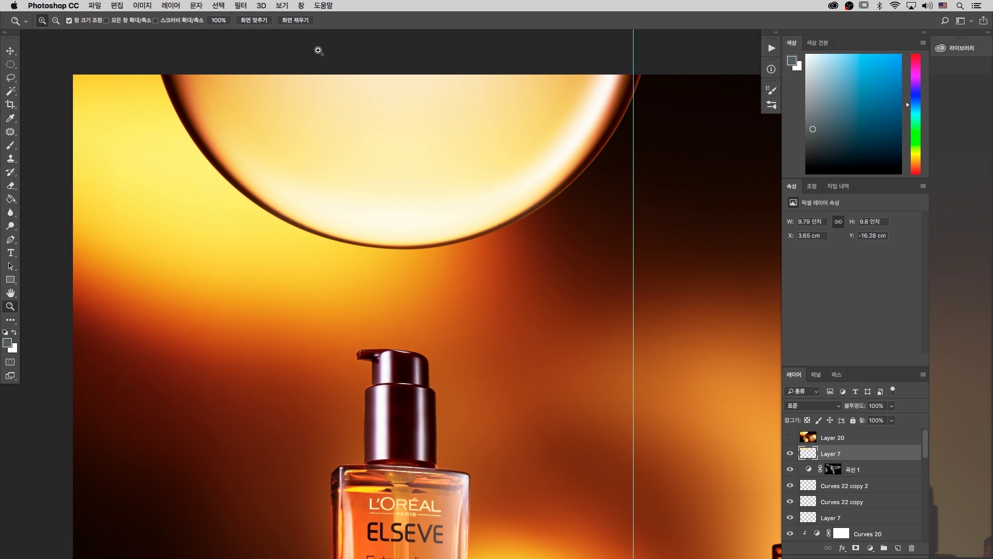
# Reopen Liquify on the sphere layer and ready the Forward Warp tool at the sphere's lower edge.
pyautogui.click(237, 4)
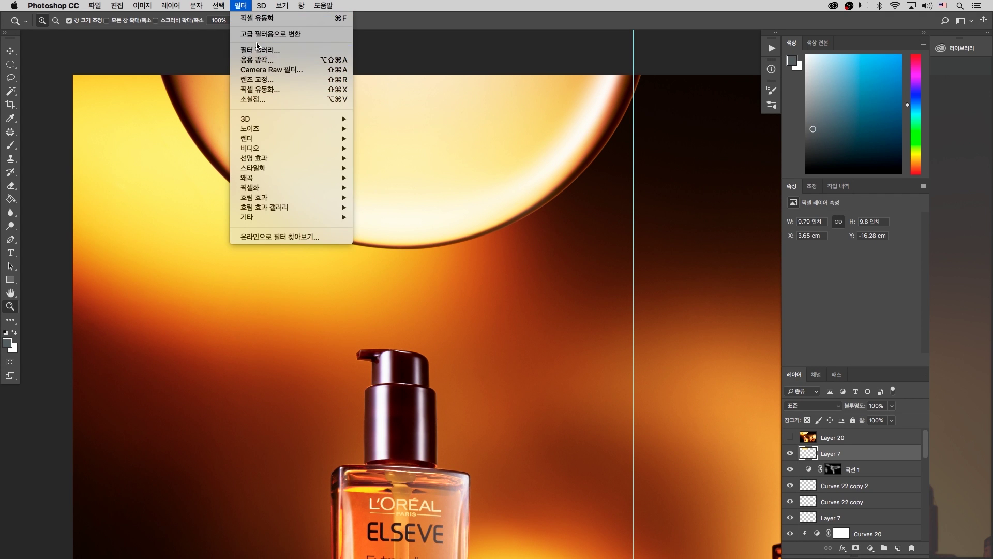
pyautogui.click(265, 18)
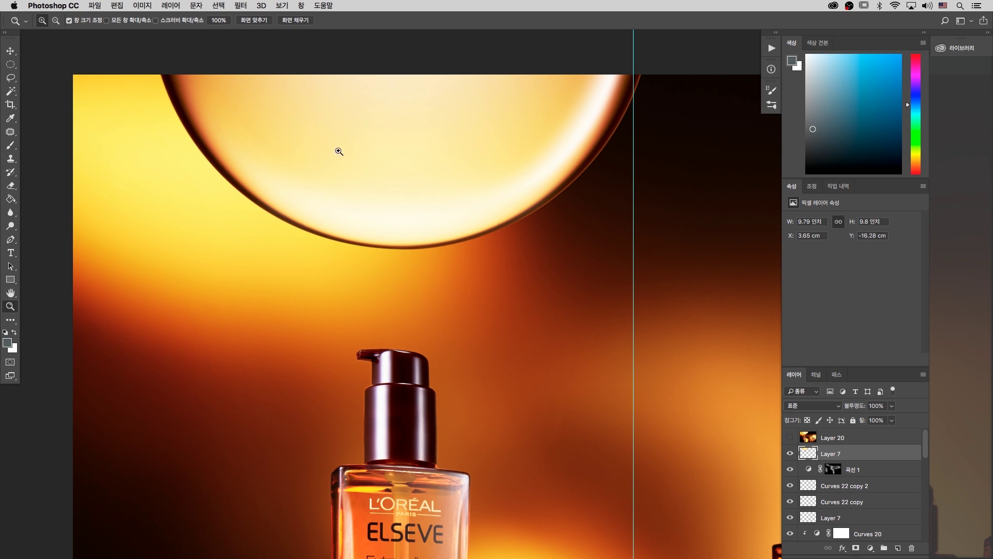
pyautogui.click(238, 4)
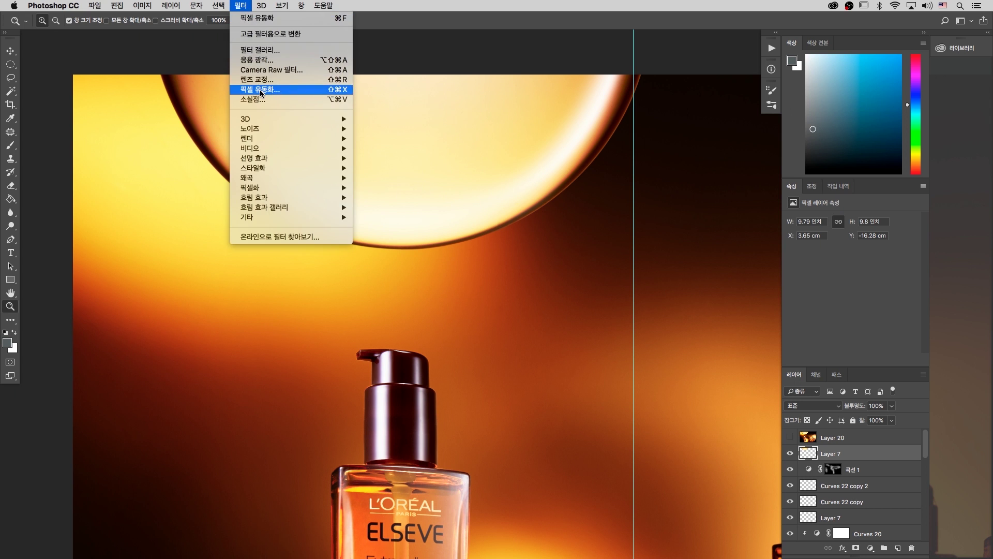
pyautogui.click(261, 90)
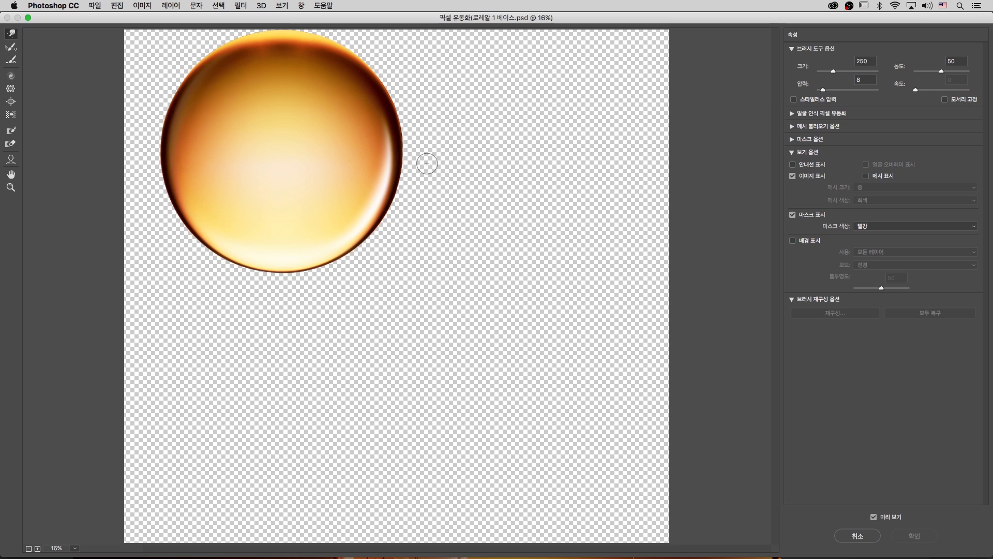
pyautogui.press('z')
pyautogui.moveTo(414, 162); pyautogui.dragTo(165, 338)
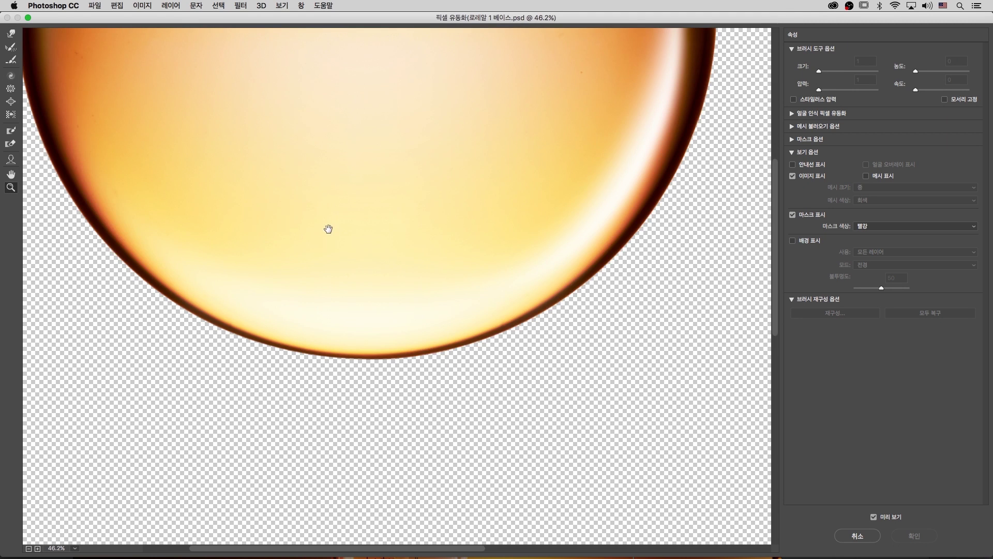
pyautogui.moveTo(328, 230); pyautogui.dragTo(397, 195)
pyautogui.moveTo(477, 290); pyautogui.dragTo(476, 245)
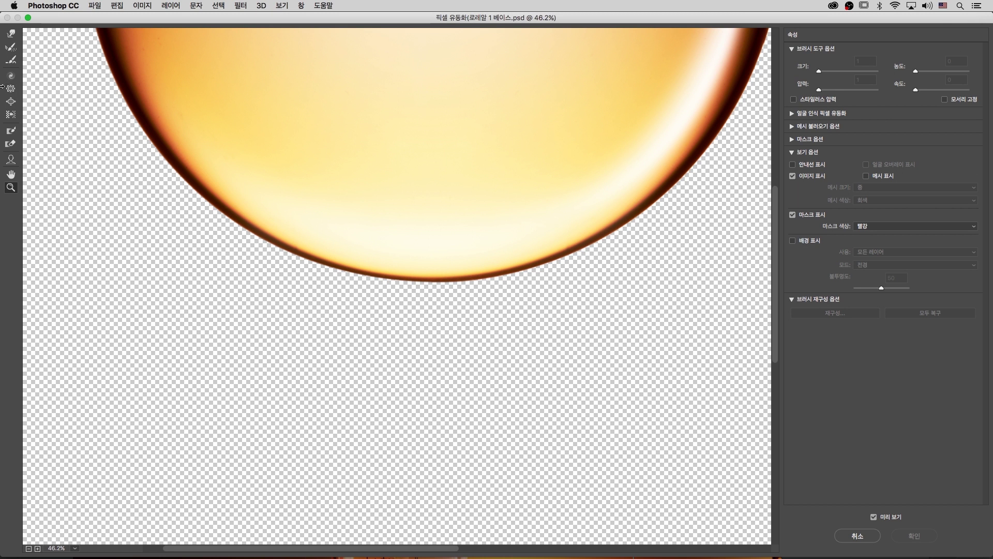
pyautogui.click(11, 34)
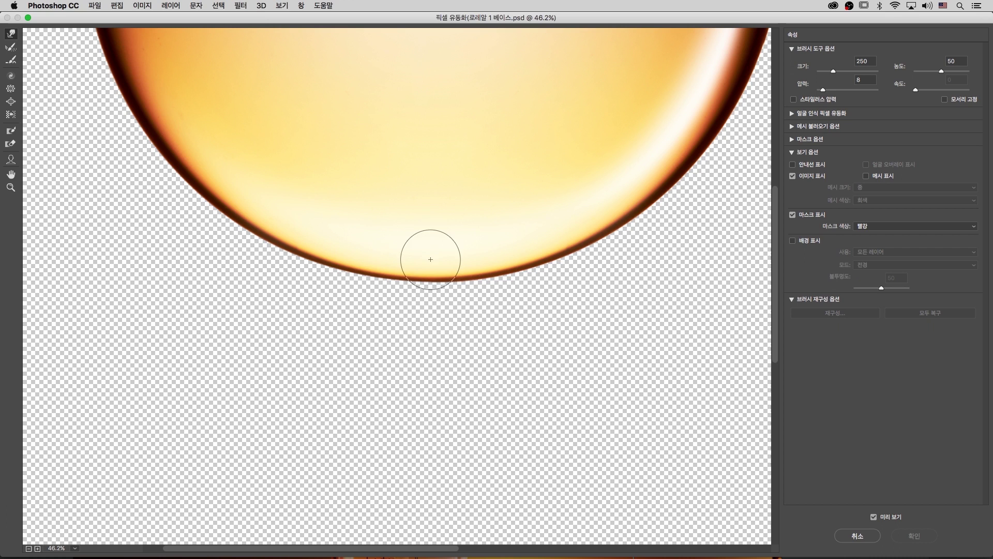
# Set the brush size to 175 and pressure to 50, pull a drip down from the sphere's lower edge, and lengthen its tip at size 100.
pyautogui.press('[')
pyautogui.press('[')
pyautogui.press('[')
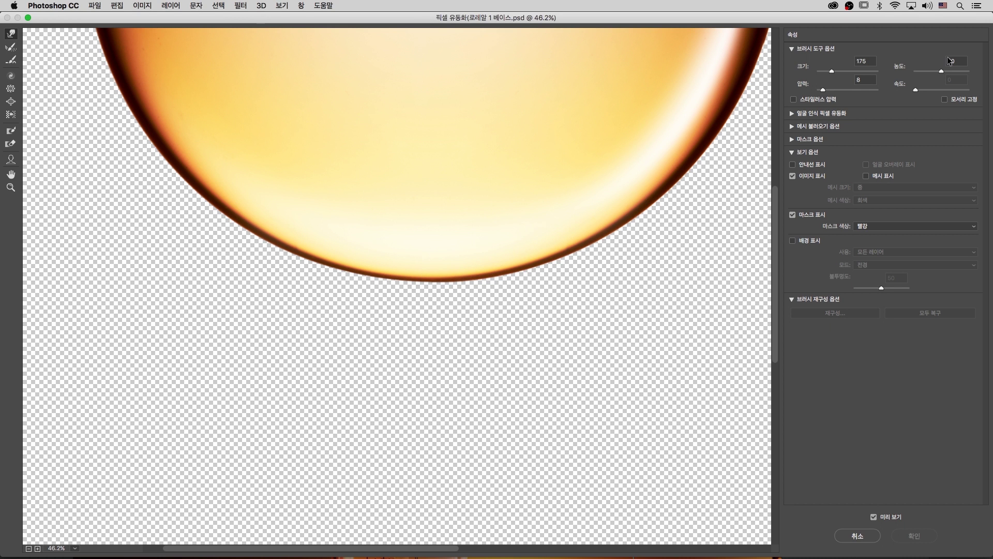
pyautogui.write('50')
pyautogui.moveTo(435, 268); pyautogui.dragTo(434, 332)
pyautogui.moveTo(431, 271); pyautogui.dragTo(430, 330)
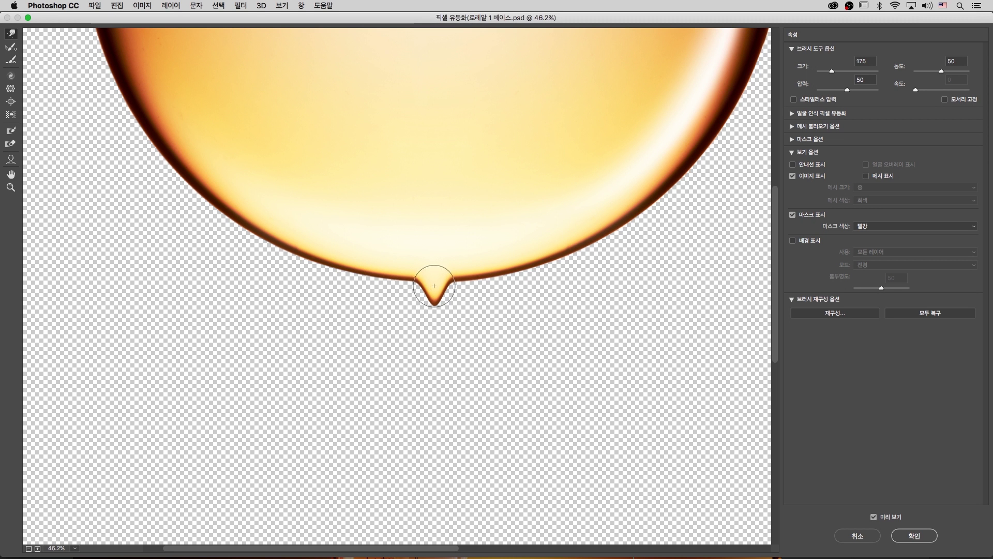
pyautogui.moveTo(433, 272); pyautogui.dragTo(433, 317)
pyautogui.press('[')
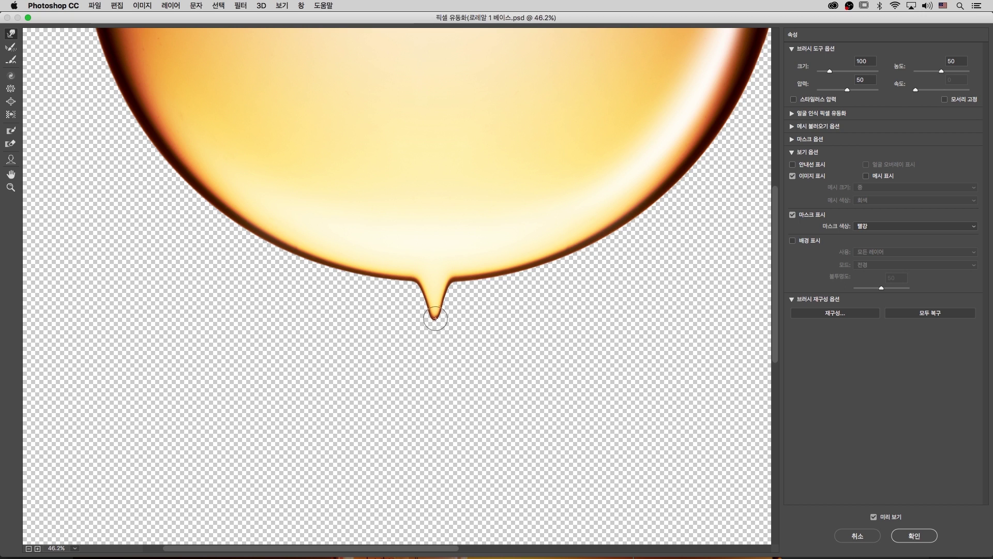
pyautogui.moveTo(436, 311); pyautogui.dragTo(435, 336)
# Round off both shoulders of the drip and slim its tip with brushes of about 90 to 125, and apply the Liquify warps.
pyautogui.press(']')
pyautogui.press(']')
pyautogui.press('super+alt+0')
pyautogui.hscroll(3, 472, 295)
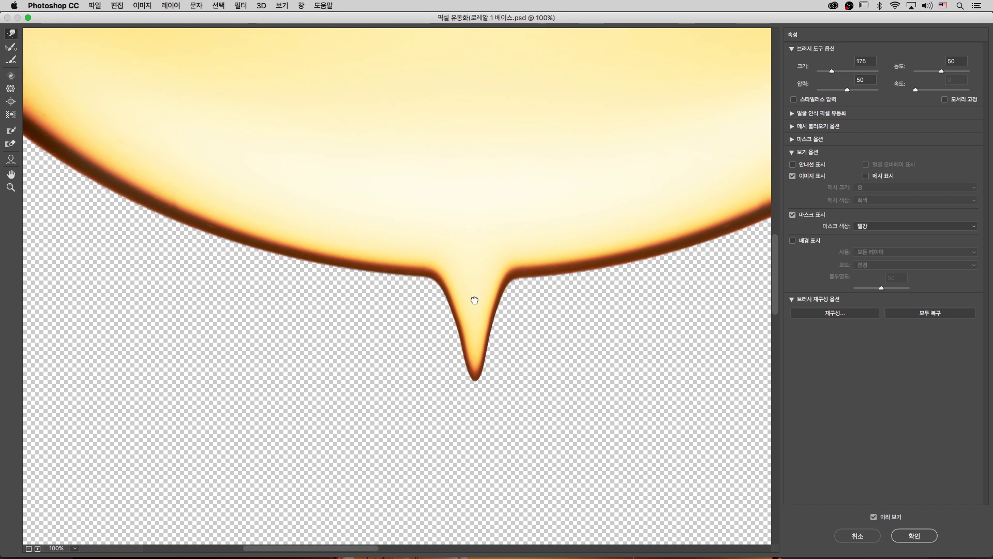
pyautogui.hscroll(1, 450, 298)
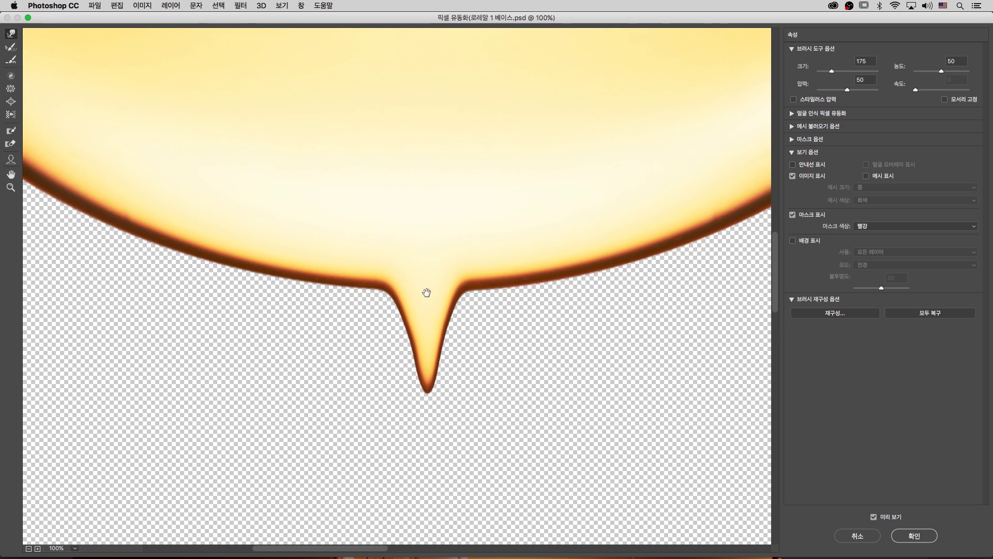
pyautogui.press('[')
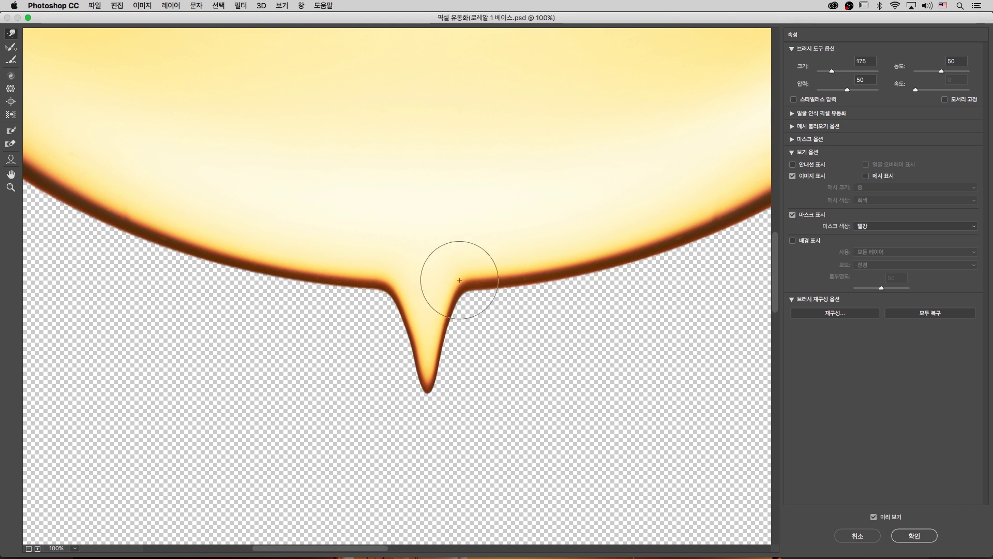
pyautogui.press('[')
pyautogui.moveTo(462, 284); pyautogui.dragTo(466, 291)
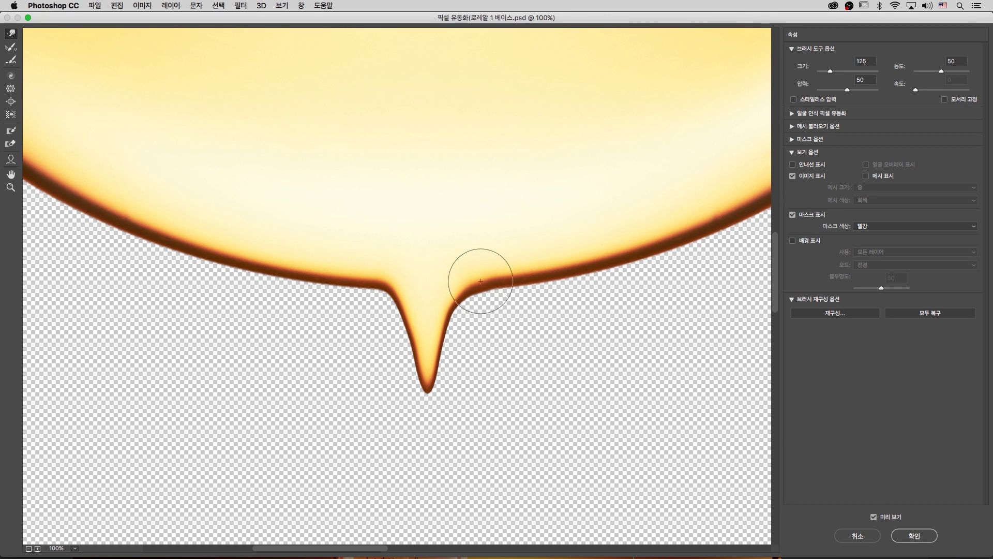
pyautogui.press('[')
pyautogui.press('[')
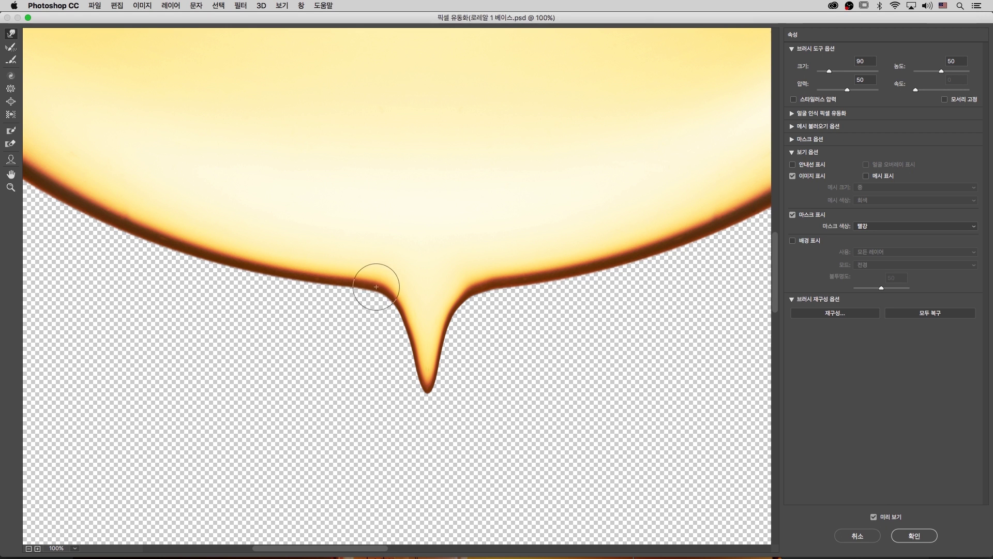
pyautogui.moveTo(387, 288)
pyautogui.mouseDown()
pyautogui.moveTo(372, 290)
pyautogui.moveTo(402, 304)
pyautogui.mouseUp()
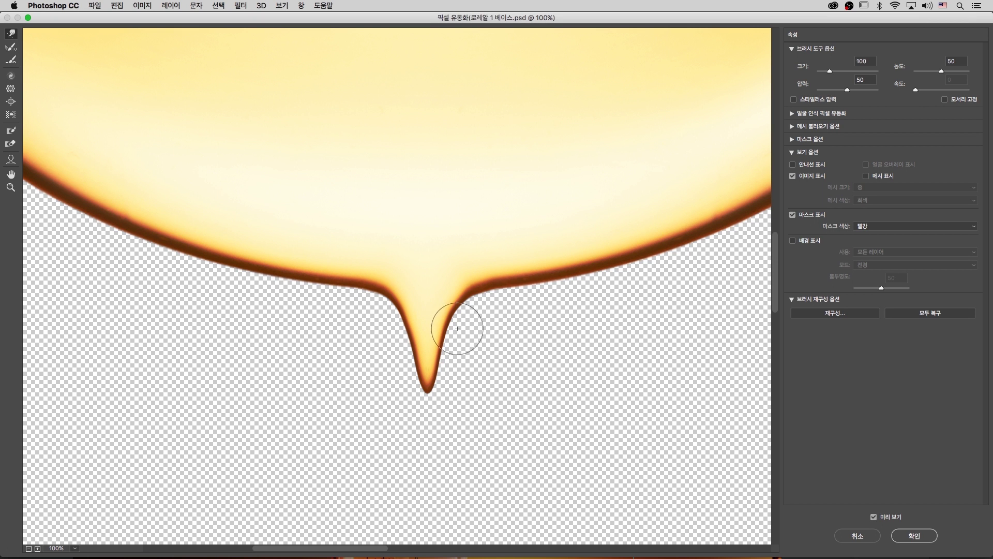
pyautogui.moveTo(449, 357)
pyautogui.mouseDown()
pyautogui.moveTo(444, 348)
pyautogui.moveTo(443, 381)
pyautogui.moveTo(405, 377)
pyautogui.moveTo(390, 362)
pyautogui.moveTo(388, 317)
pyautogui.moveTo(393, 365)
pyautogui.moveTo(417, 391)
pyautogui.mouseUp()
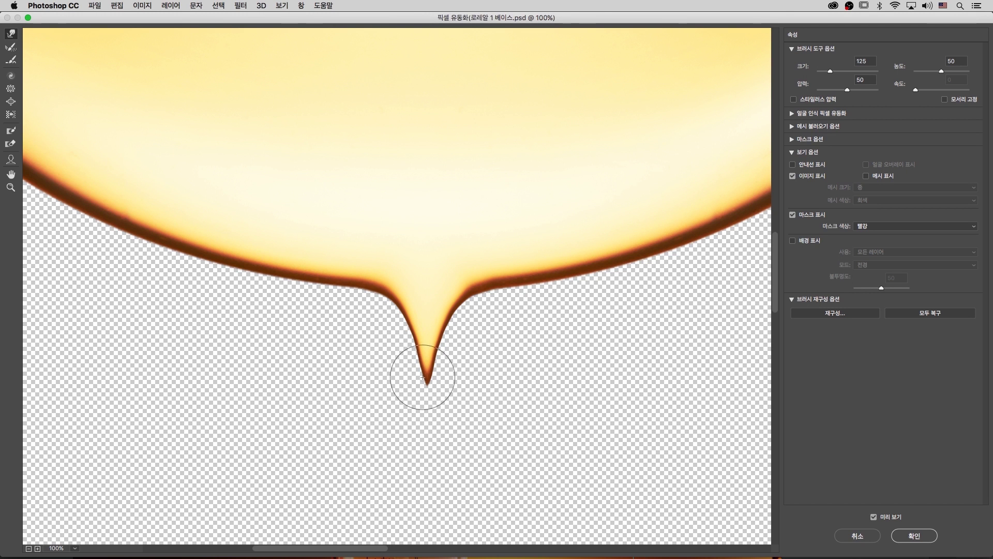
pyautogui.press('Return')
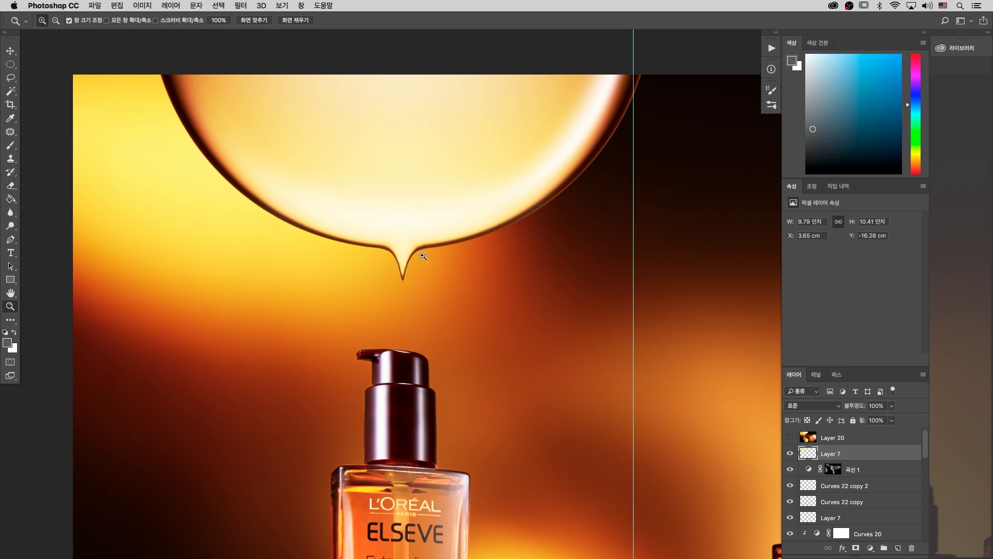
# Copy the gold drop layer from the 방울 및 반짝 소스.psd document into the bottle composite and place it beneath the sphere.
pyautogui.press('f')
pyautogui.press('f')
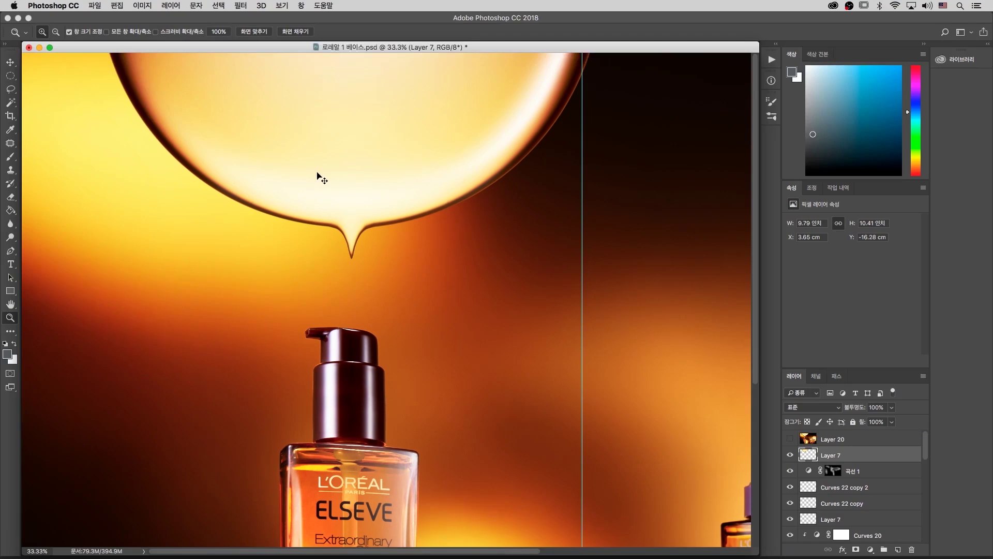
pyautogui.press('super+minus')
pyautogui.press('super+minus')
pyautogui.moveTo(159, 50); pyautogui.dragTo(337, 81)
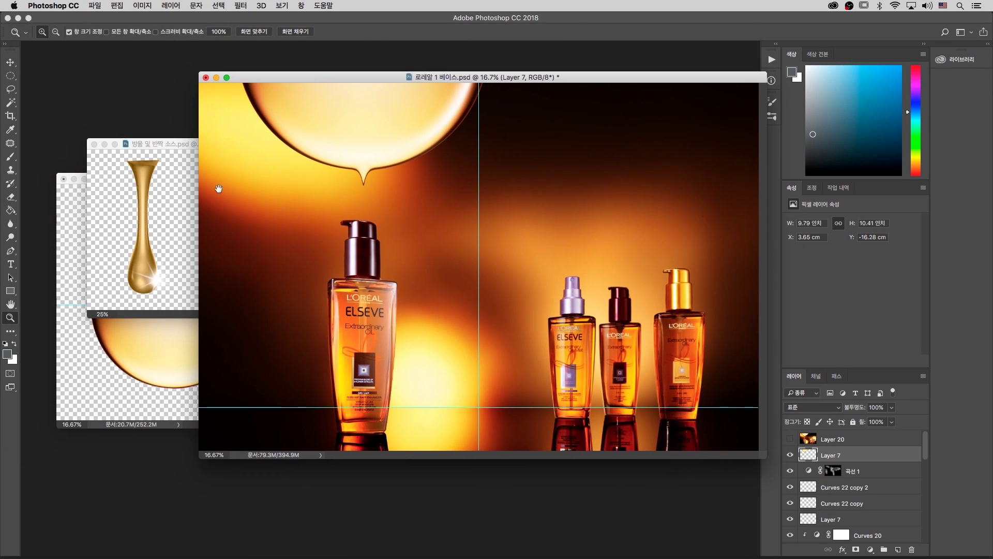
pyautogui.press('v')
pyautogui.click(167, 239)
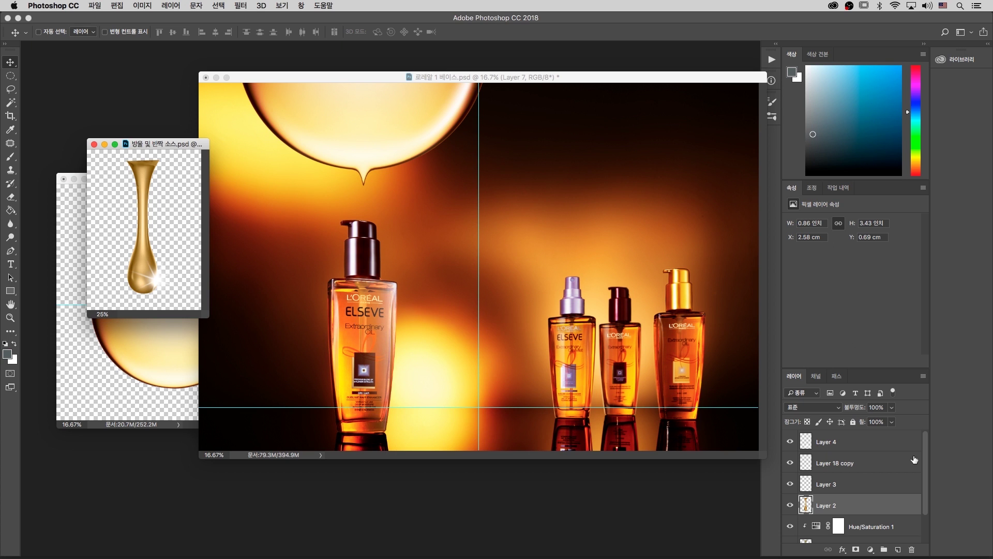
pyautogui.moveTo(865, 506); pyautogui.dragTo(391, 146)
pyautogui.moveTo(486, 234); pyautogui.dragTo(398, 174)
# Scale the gold drop to about 35% and place its flared top over the sphere's drip.
pyautogui.press('z')
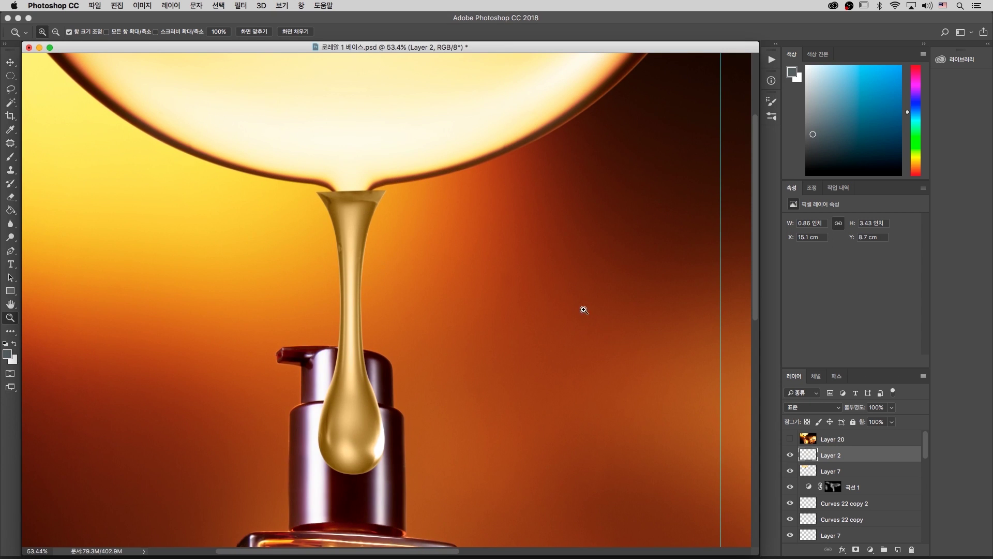
pyautogui.press('super+t')
pyautogui.moveTo(387, 474); pyautogui.dragTo(362, 374)
pyautogui.moveTo(358, 311); pyautogui.dragTo(358, 228)
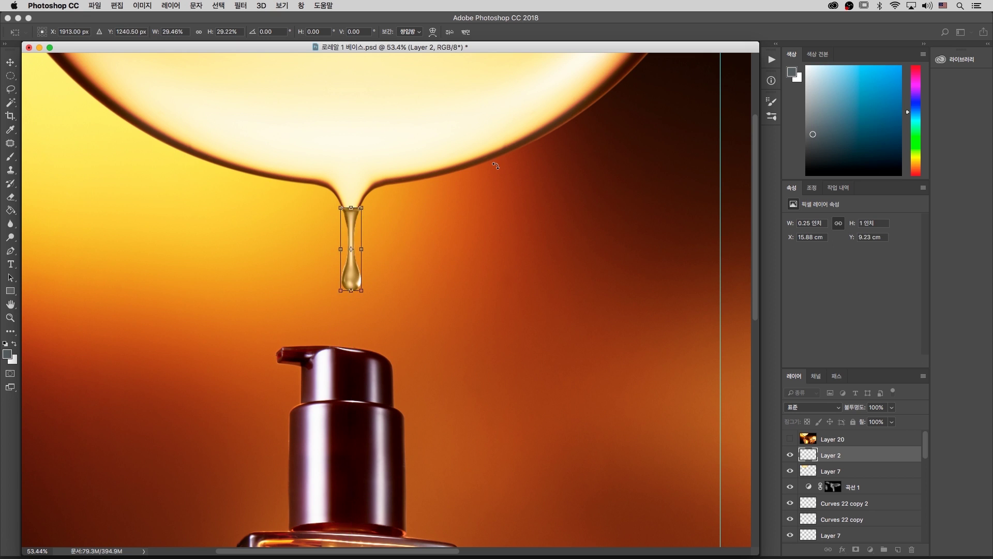
pyautogui.press('super+plus')
pyautogui.press('super+plus')
pyautogui.press('super+plus')
pyautogui.moveTo(285, 193); pyautogui.dragTo(496, 344)
pyautogui.moveTo(441, 251); pyautogui.dragTo(426, 282)
pyautogui.moveTo(414, 450); pyautogui.dragTo(399, 505)
pyautogui.moveTo(443, 230)
pyautogui.mouseDown()
pyautogui.moveTo(448, 204)
pyautogui.moveTo(443, 220)
pyautogui.mouseUp()
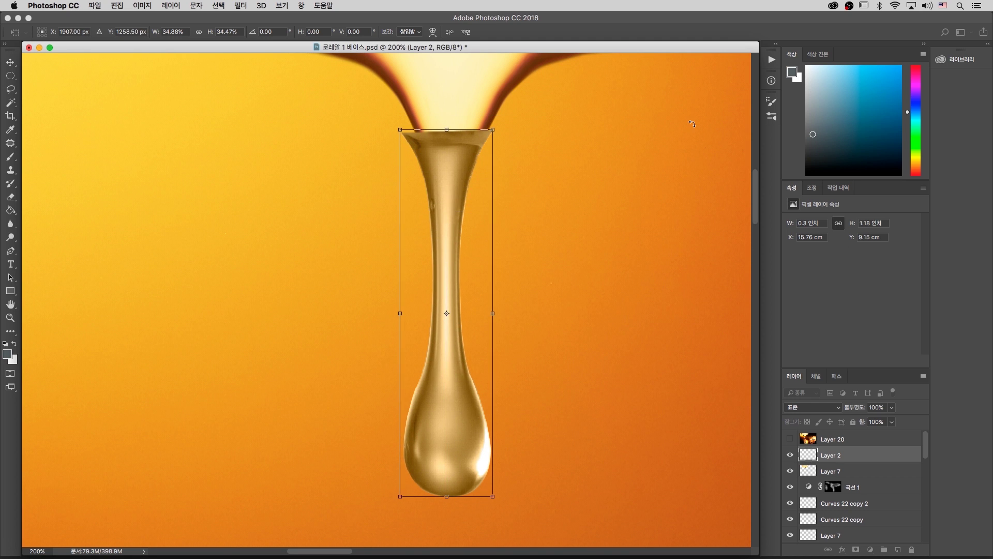
pyautogui.press('Return')
# Lower the gold drop layer's opacity to 59% and nudge the drop until its neck lines up with the sphere's drip.
pyautogui.press('z')
pyautogui.press('v')
pyautogui.moveTo(438, 201); pyautogui.dragTo(529, 199)
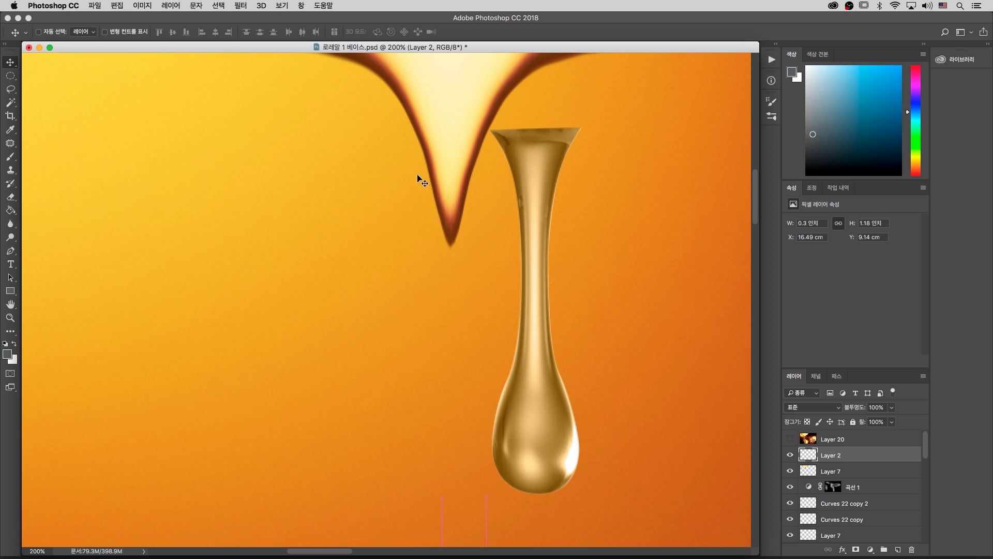
pyautogui.moveTo(552, 185); pyautogui.dragTo(472, 197)
pyautogui.moveTo(855, 412); pyautogui.dragTo(817, 410)
pyautogui.moveTo(458, 169); pyautogui.dragTo(458, 154)
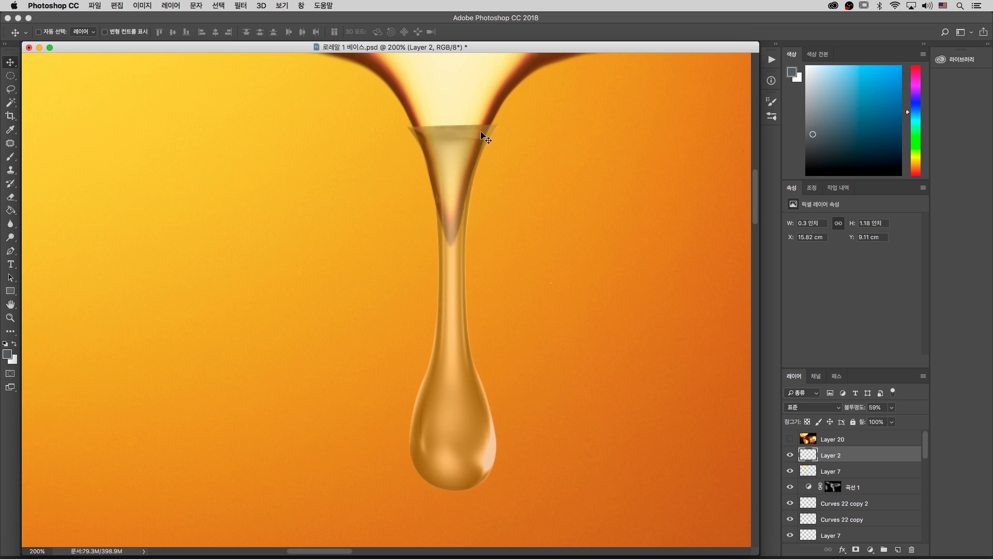
pyautogui.press('Down')
pyautogui.press('Down')
pyautogui.press('Down')
pyautogui.press('Left')
pyautogui.press('Left')
pyautogui.press('Left')
pyautogui.press('Up')
pyautogui.press('Up')
pyautogui.press('Up')
# Check the drop's alignment between the sphere and the pump, and restore the drop layer's opacity to 100%.
pyautogui.press('super+minus')
pyautogui.press('super+minus')
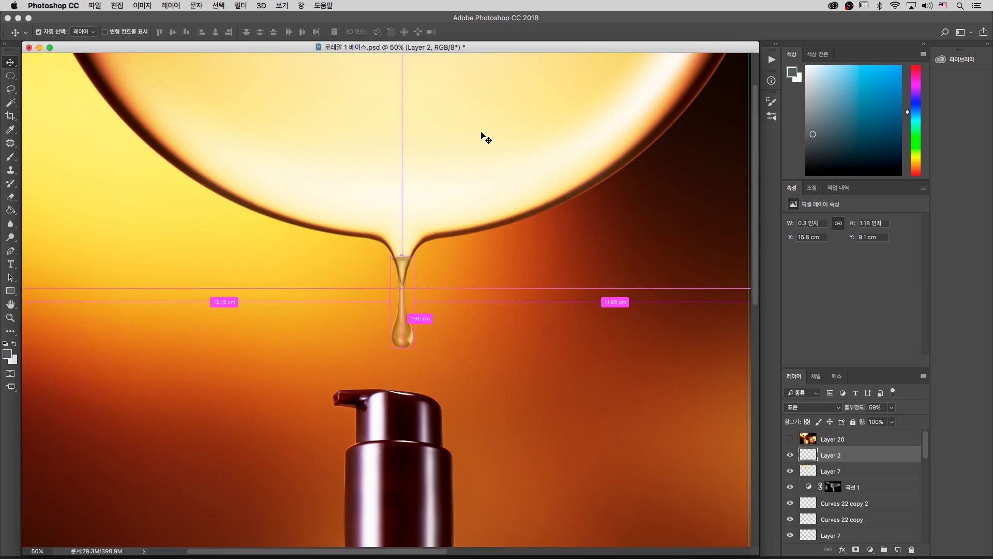
pyautogui.press('super+minus')
pyautogui.press('super+plus')
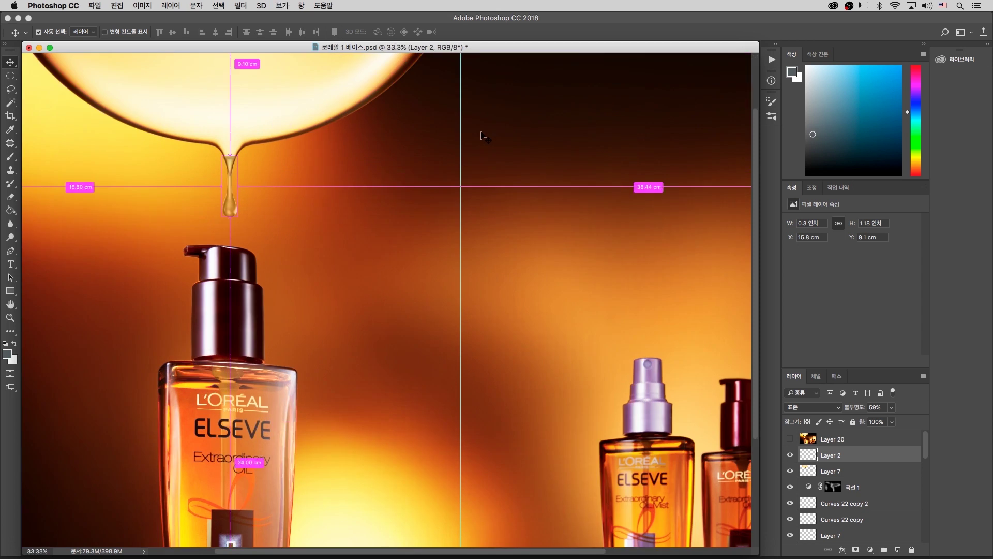
pyautogui.press('super+plus')
pyautogui.moveTo(255, 206); pyautogui.dragTo(459, 328)
pyautogui.moveTo(864, 408); pyautogui.dragTo(931, 409)
# Add a layer mask to the gold drop layer and ready a soft black brush at size 45.
pyautogui.press('z')
pyautogui.moveTo(441, 248); pyautogui.dragTo(402, 294)
pyautogui.scroll(-3, 628, 414)
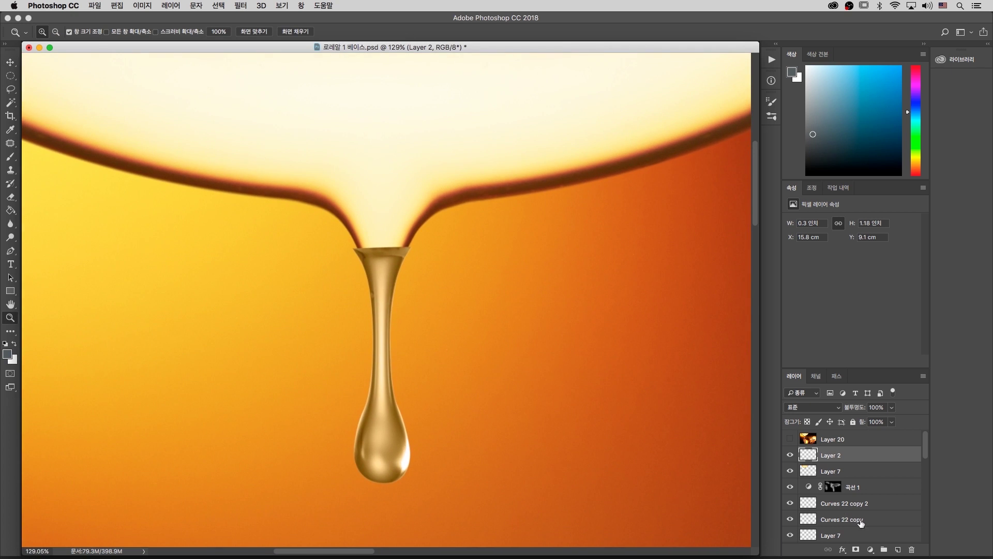
pyautogui.click(856, 548)
pyautogui.press('b')
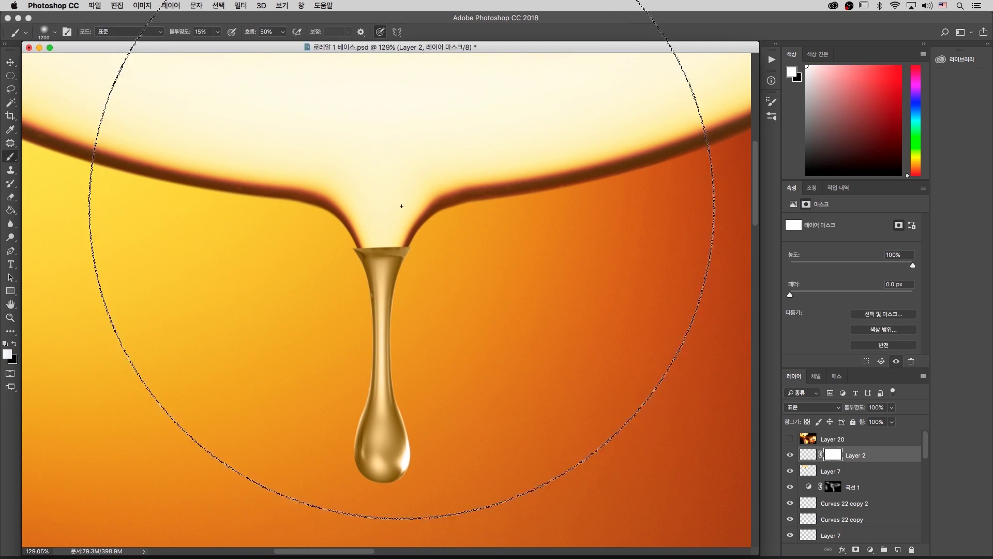
pyautogui.press('[')
pyautogui.press('[')
pyautogui.press('[')
pyautogui.press('[')
pyautogui.press('[')
pyautogui.press('[')
pyautogui.press('[')
pyautogui.press('[')
pyautogui.press('[')
pyautogui.press('[')
pyautogui.press('[')
pyautogui.press('[')
pyautogui.press('[')
pyautogui.press('[')
pyautogui.press('[')
pyautogui.press('[')
pyautogui.press('[')
pyautogui.press('[')
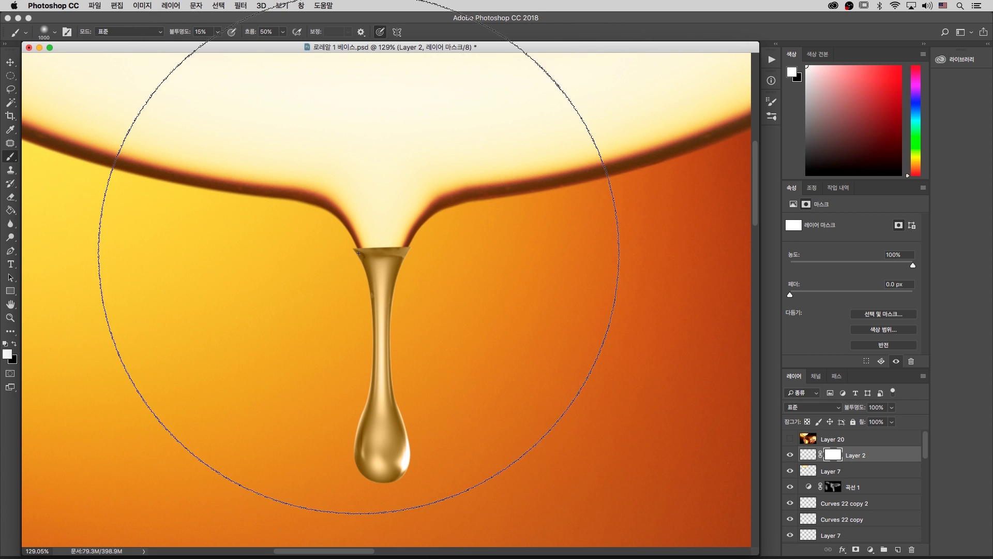
pyautogui.press('[')
pyautogui.press('[')
pyautogui.press('x')
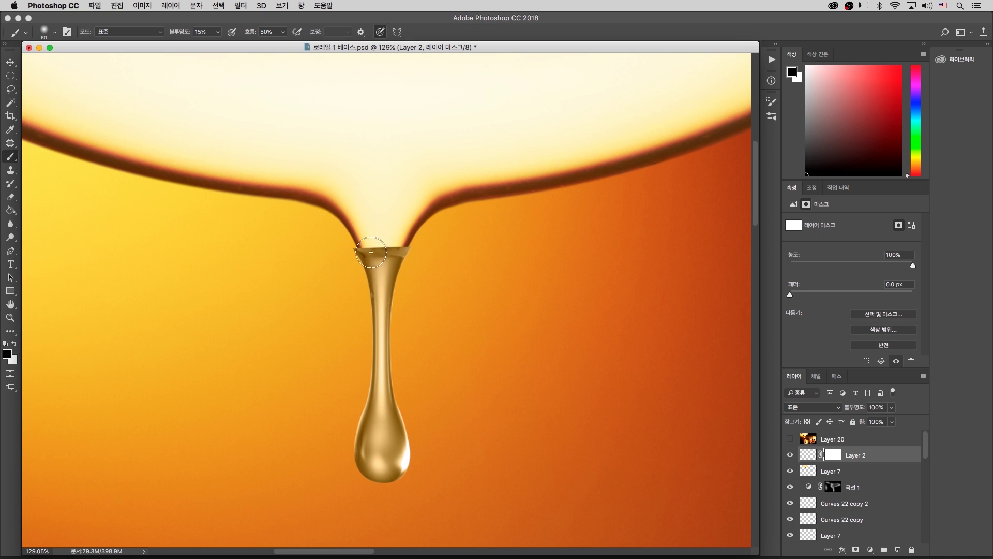
pyautogui.press('[')
pyautogui.press('[')
pyautogui.rightClick(345, 168)
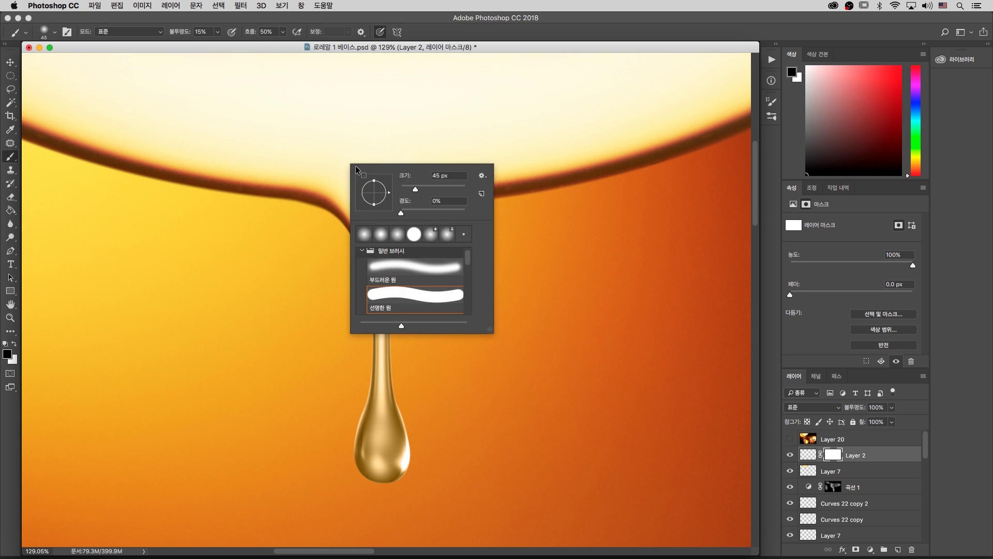
pyautogui.click(327, 144)
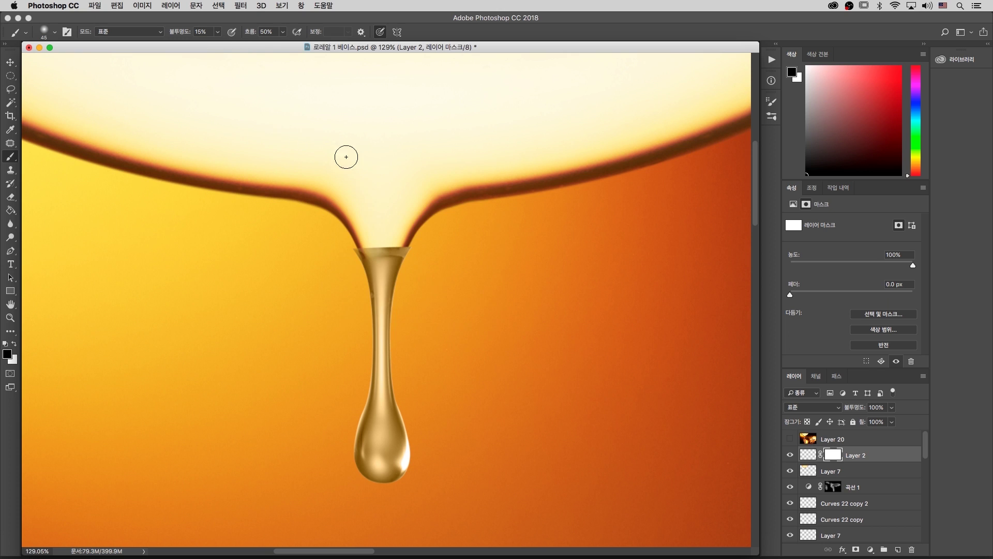
# Set the brush opacity to 30% and mask out the gold drop's flat top edge over the sphere's drip.
pyautogui.click(201, 32)
pyautogui.write('30')
pyautogui.press('Return')
pyautogui.moveTo(364, 259)
pyautogui.mouseDown()
pyautogui.moveTo(350, 264)
pyautogui.moveTo(356, 283)
pyautogui.moveTo(361, 242)
pyautogui.moveTo(372, 249)
pyautogui.moveTo(385, 233)
pyautogui.moveTo(374, 254)
pyautogui.moveTo(398, 231)
pyautogui.moveTo(401, 252)
pyautogui.moveTo(412, 240)
pyautogui.moveTo(395, 222)
pyautogui.moveTo(412, 237)
pyautogui.moveTo(380, 275)
pyautogui.moveTo(371, 251)
pyautogui.moveTo(385, 277)
pyautogui.moveTo(395, 231)
pyautogui.moveTo(395, 263)
pyautogui.moveTo(379, 248)
pyautogui.moveTo(378, 258)
pyautogui.mouseUp()
# Set the brush size to 50 and opacity to 20%, and soften the mask where the gold neck meets the drip.
pyautogui.press(']')
pyautogui.click(188, 35)
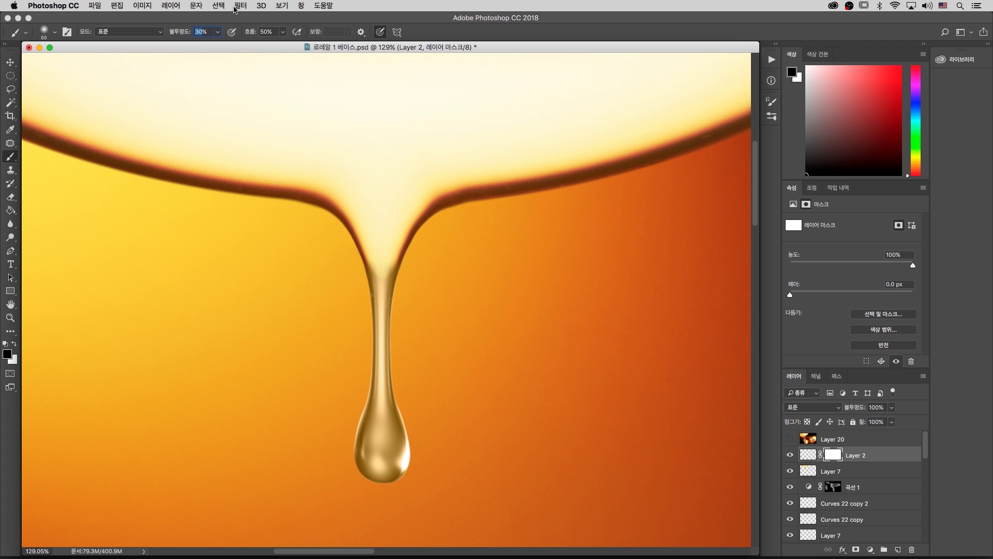
pyautogui.write('20')
pyautogui.press('Return')
pyautogui.moveTo(401, 269)
pyautogui.mouseDown()
pyautogui.moveTo(385, 293)
pyautogui.moveTo(362, 278)
pyautogui.moveTo(377, 267)
pyautogui.moveTo(381, 277)
pyautogui.moveTo(391, 271)
pyautogui.moveTo(383, 277)
pyautogui.mouseUp()
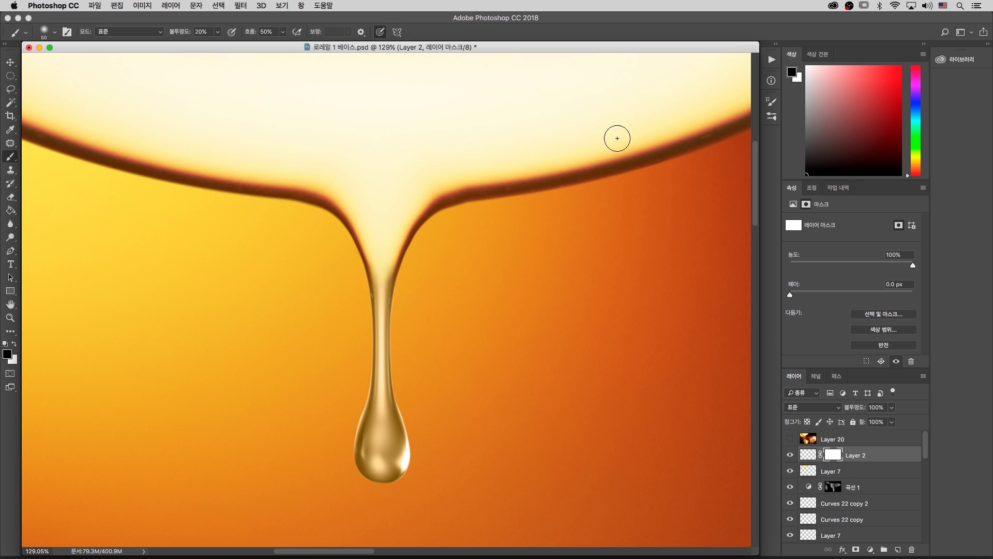
# Review the blended drip against the sphere and bottles, first in the whole composite and again close up in full-screen view.
pyautogui.press('super+minus')
pyautogui.press('super+minus')
pyautogui.press('super+minus')
pyautogui.press('super+minus')
pyautogui.press('super+minus')
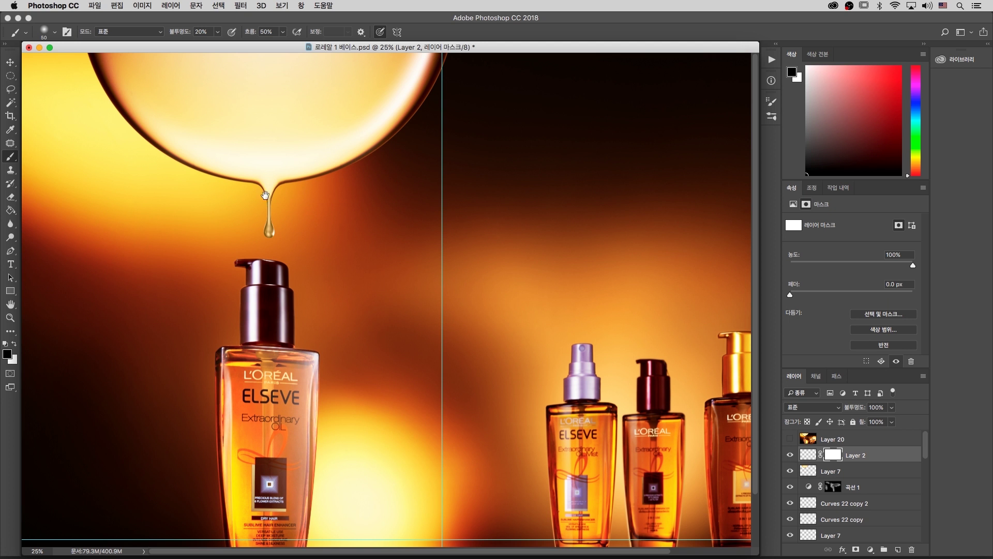
pyautogui.press('f')
pyautogui.press('z')
pyautogui.press('super+plus')
pyautogui.press('super+plus')
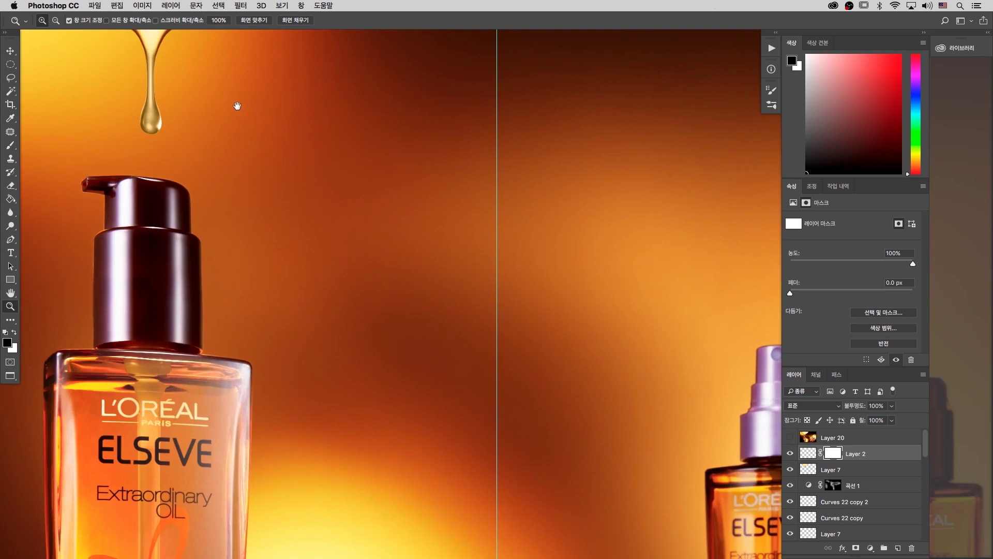
pyautogui.moveTo(291, 182); pyautogui.dragTo(369, 243)
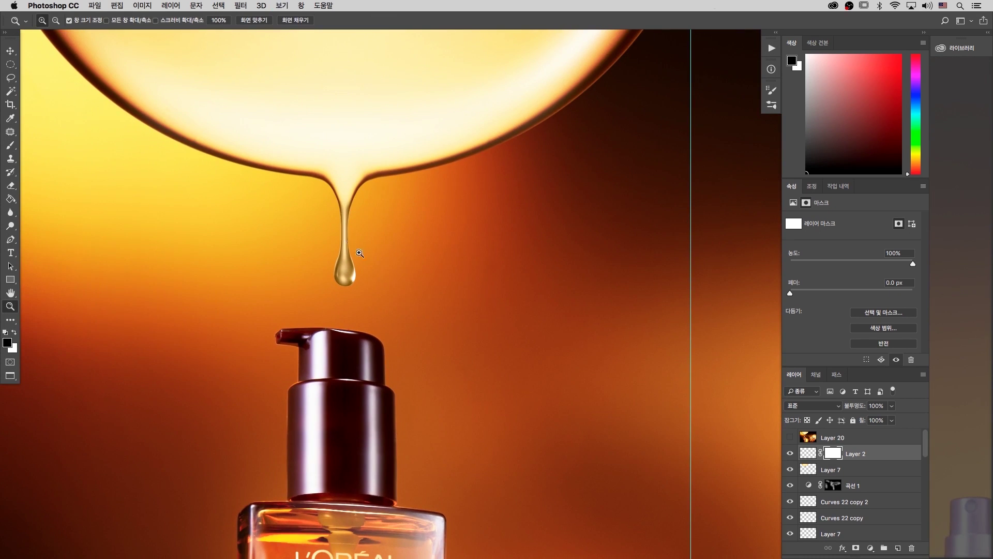
pyautogui.click(896, 458)
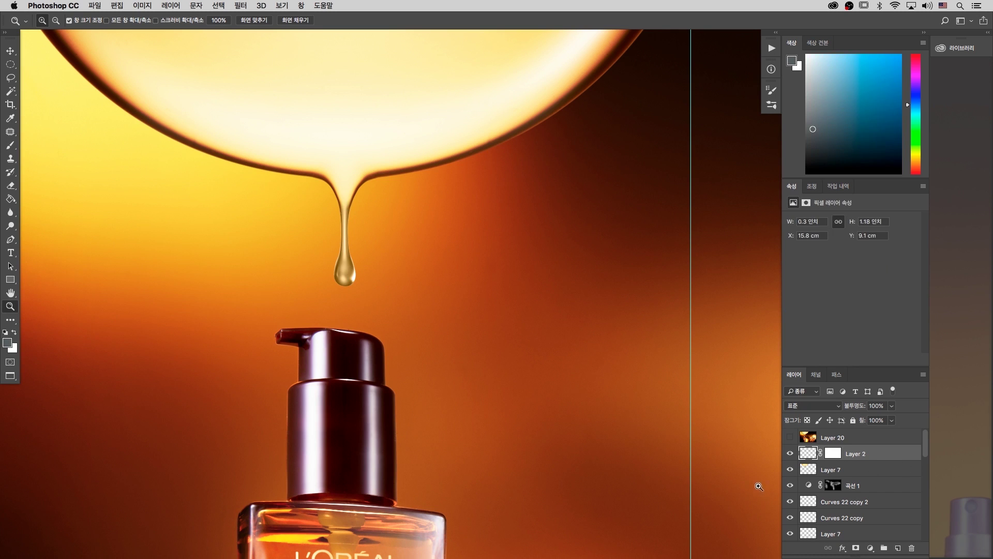
pyautogui.moveTo(334, 282); pyautogui.dragTo(366, 339)
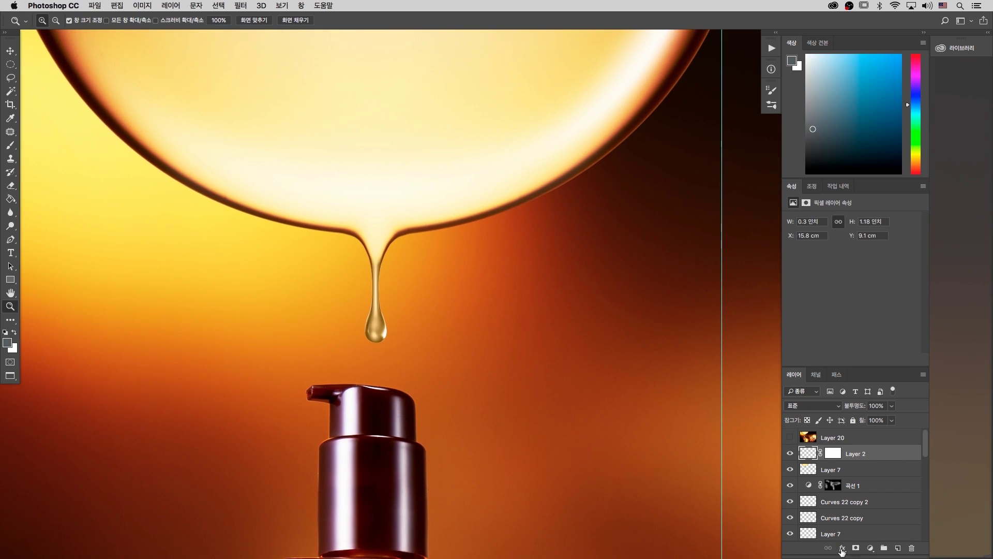
pyautogui.click(870, 547)
pyautogui.click(871, 548)
pyautogui.click(870, 548)
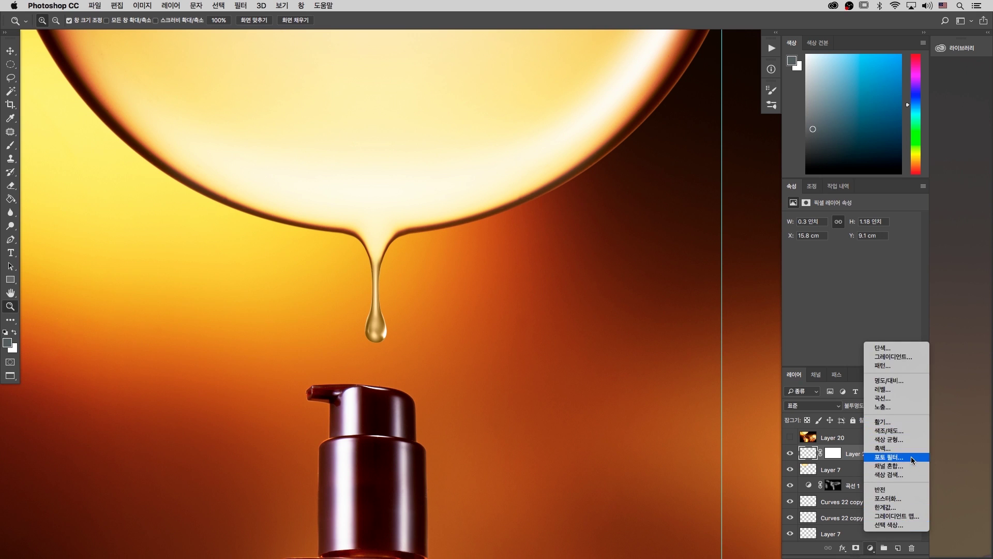
pyautogui.click(913, 474)
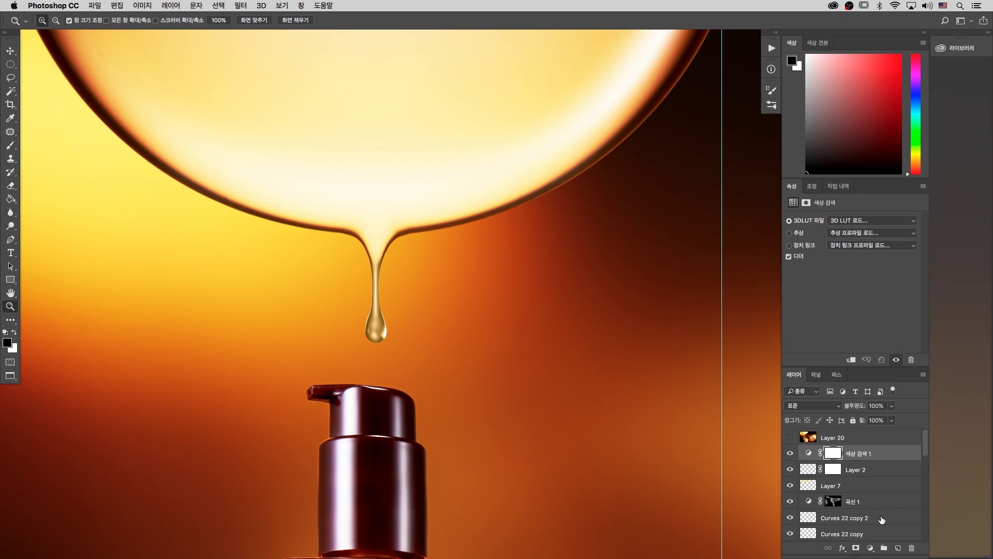
pyautogui.press('super+z')
# Add a Color Balance adjustment layer above the gold drop layer and clip it to the drop.
pyautogui.click(871, 547)
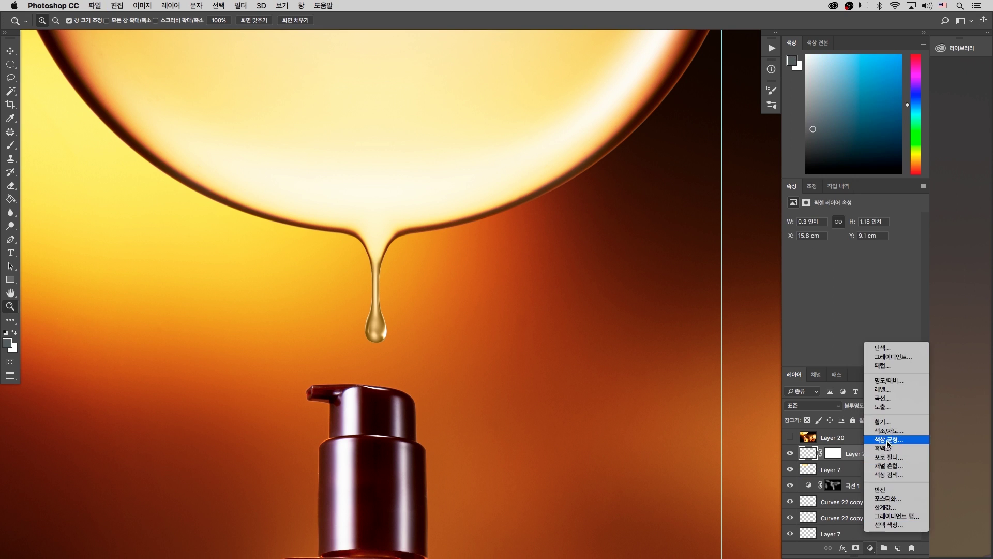
pyautogui.click(908, 439)
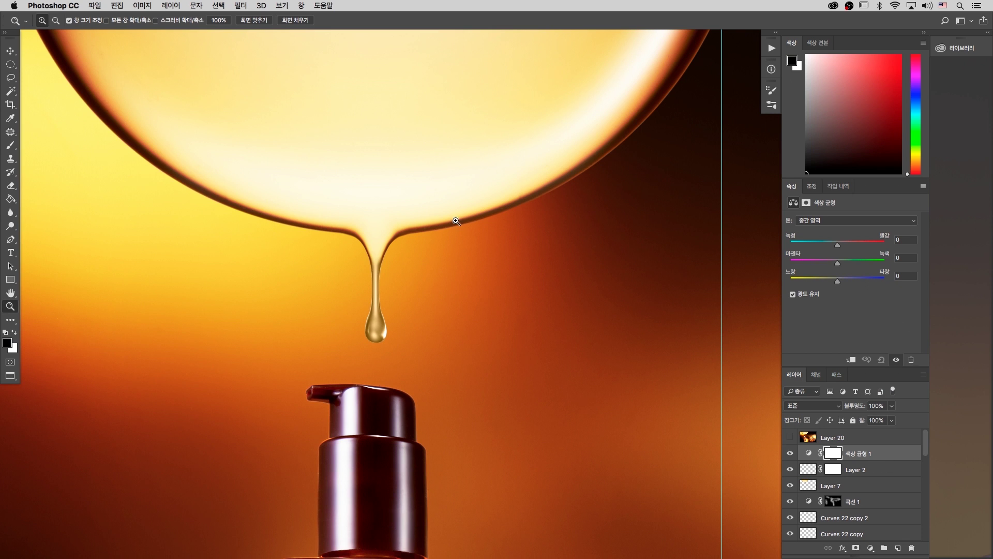
pyautogui.moveTo(430, 199); pyautogui.dragTo(423, 197)
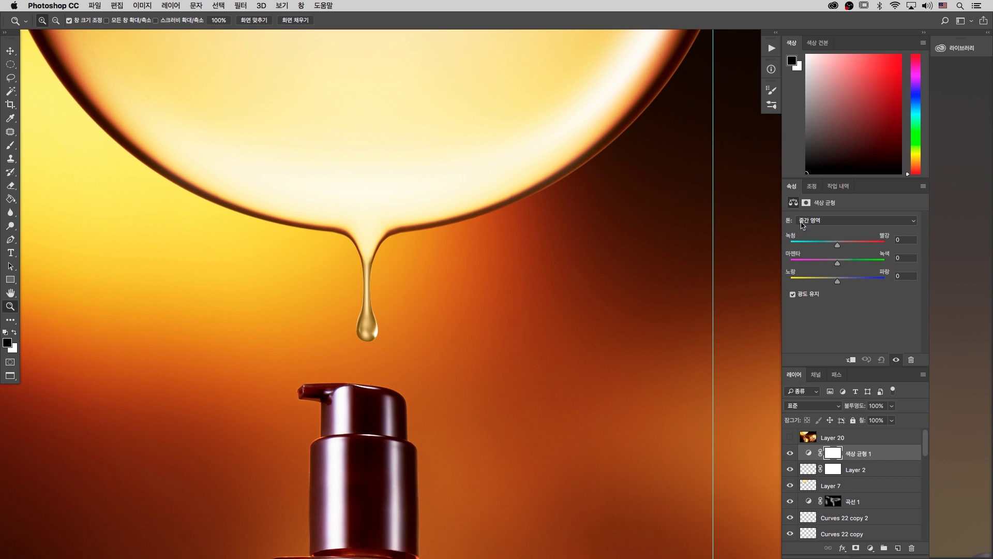
pyautogui.hscroll(-3, 452, 204)
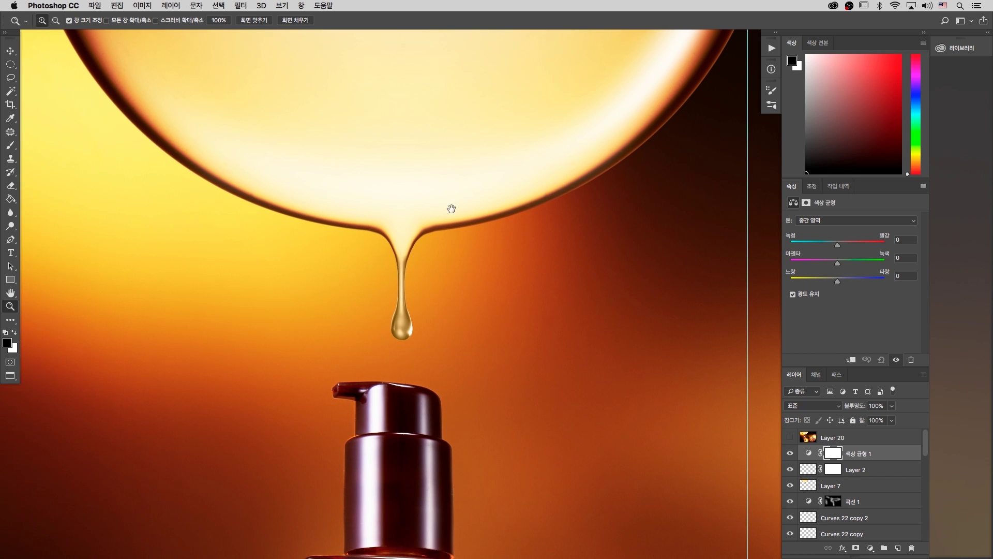
pyautogui.hscroll(1, 575, 316)
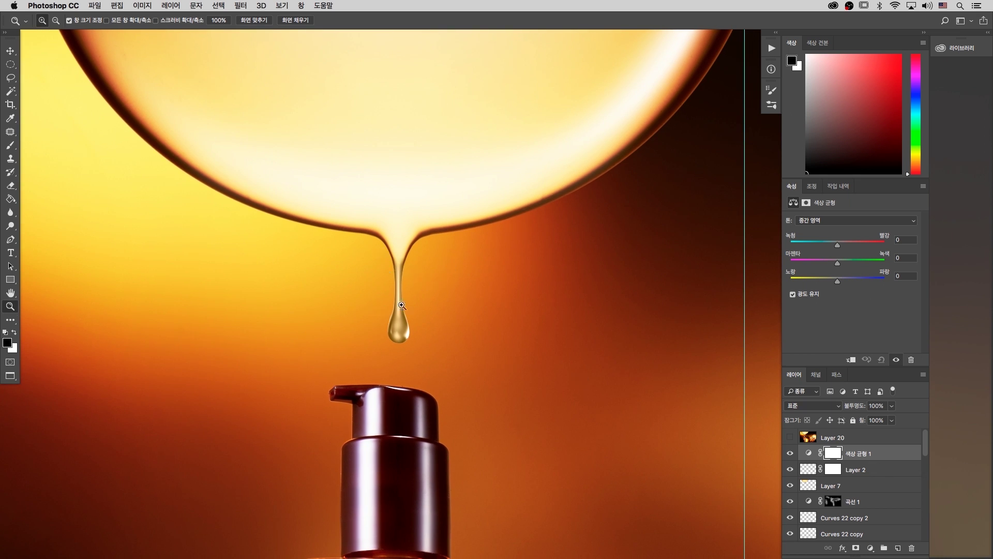
pyautogui.scroll(1, 656, 435)
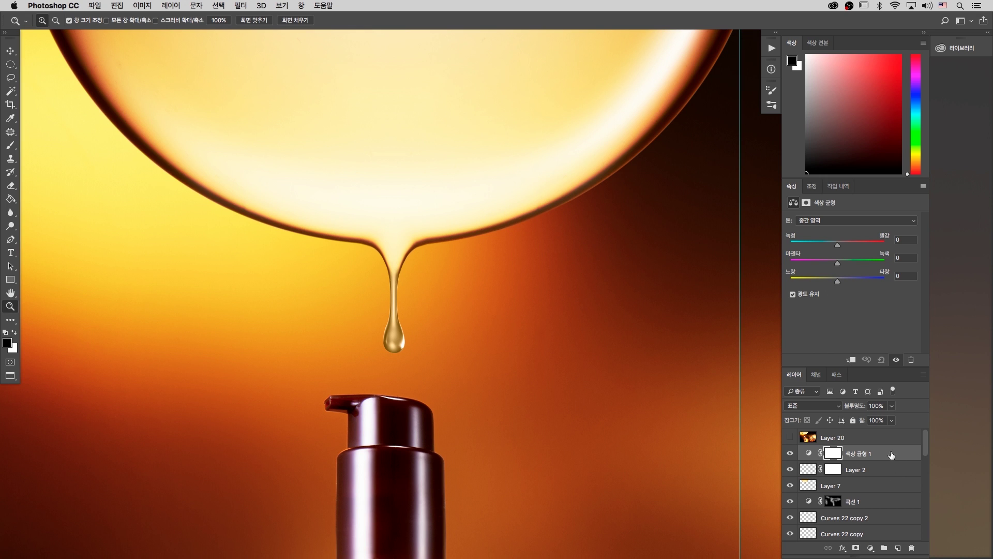
pyautogui.rightClick(888, 452)
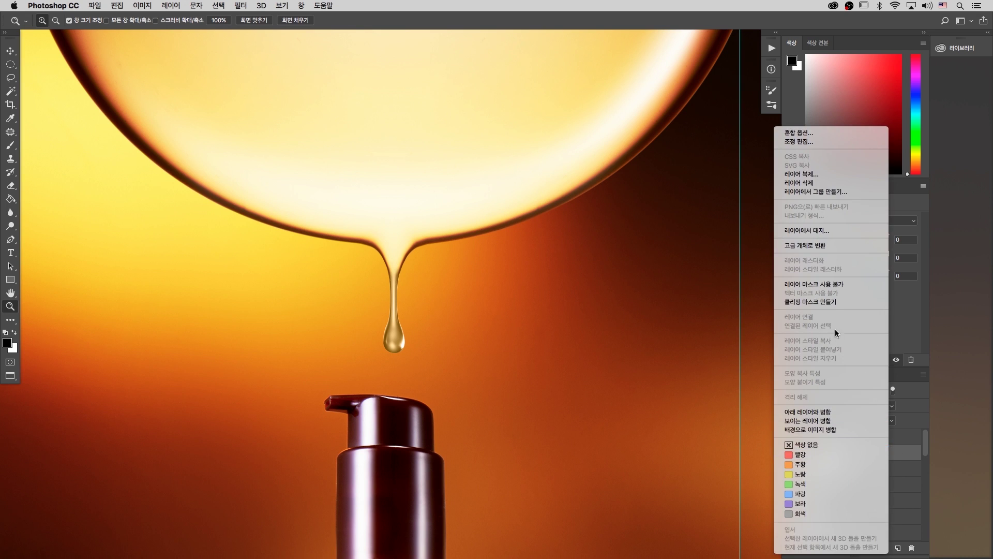
pyautogui.click(855, 303)
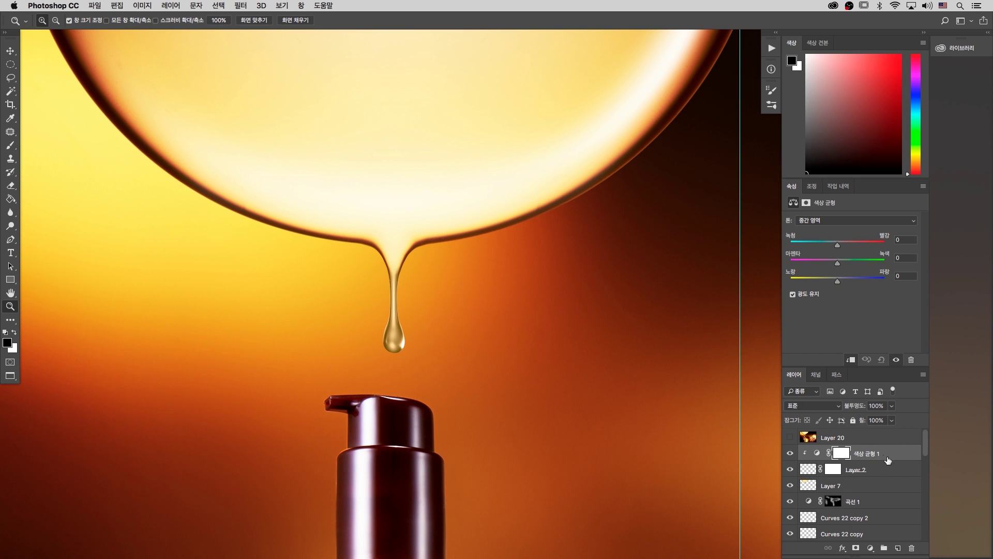
# Set the drop's Color Balance midtones to +48 cyan–red, -17 magenta–green and -35 yellow–blue.
pyautogui.moveTo(528, 269); pyautogui.dragTo(533, 228)
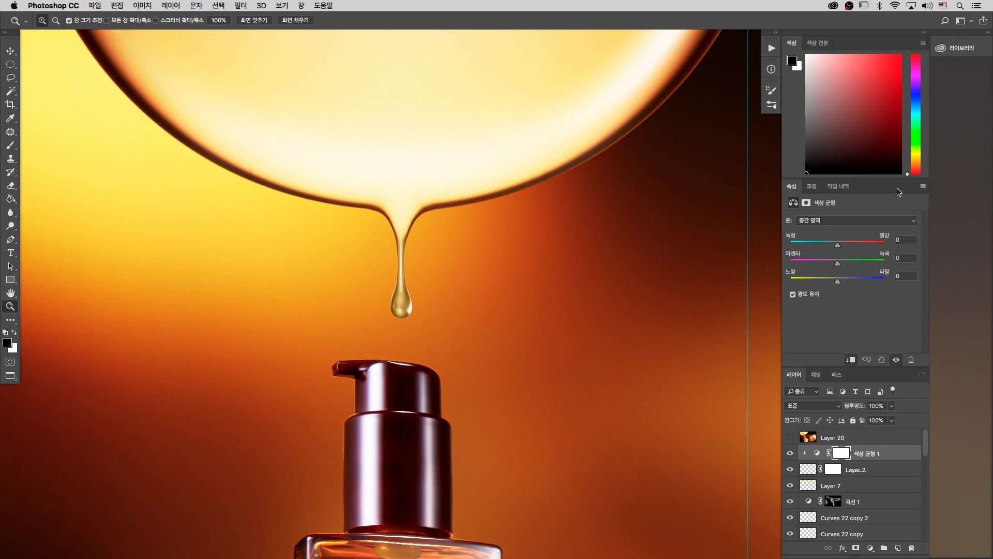
pyautogui.moveTo(842, 247); pyautogui.dragTo(852, 246)
pyautogui.moveTo(861, 247); pyautogui.dragTo(861, 246)
pyautogui.moveTo(834, 284); pyautogui.dragTo(828, 284)
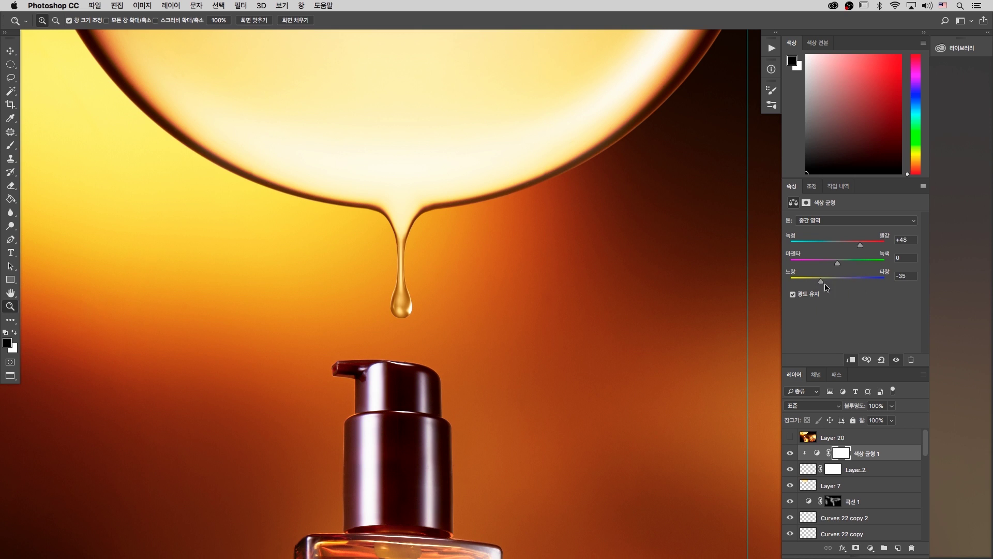
pyautogui.moveTo(838, 266); pyautogui.dragTo(831, 268)
# Compare the drop's colour with the sphere and bottle, both close up and in the wider composite.
pyautogui.hscroll(-1, 458, 289)
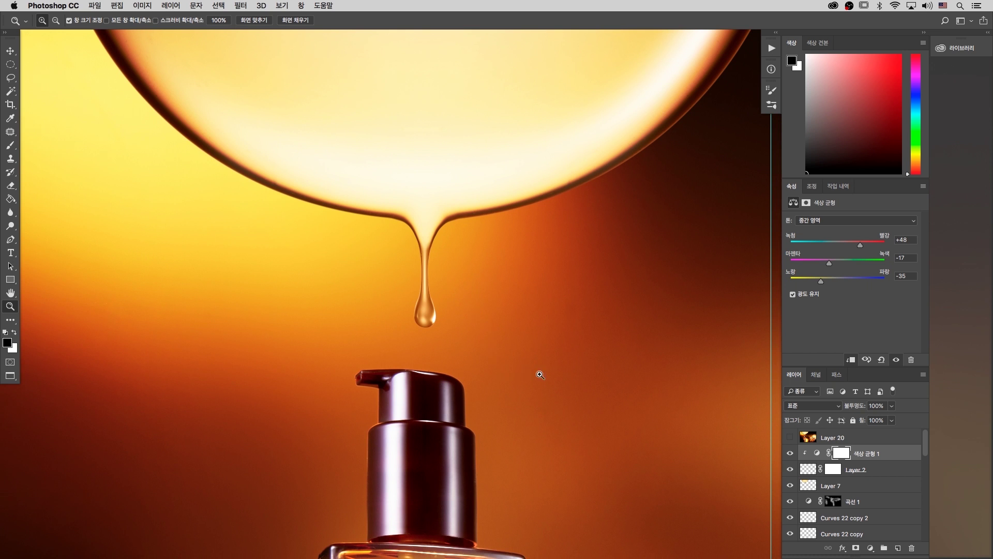
pyautogui.moveTo(525, 306); pyautogui.dragTo(514, 387)
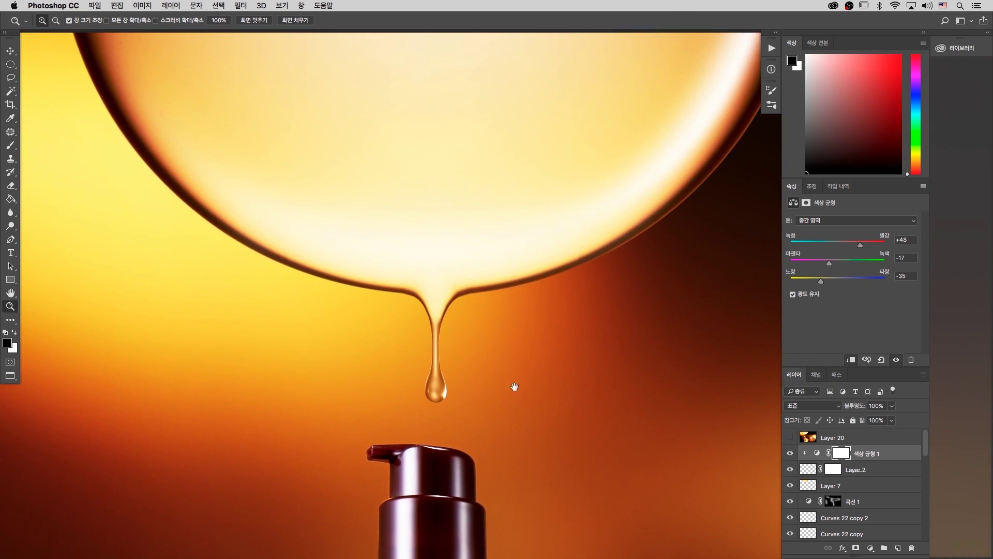
pyautogui.scroll(2, 535, 242)
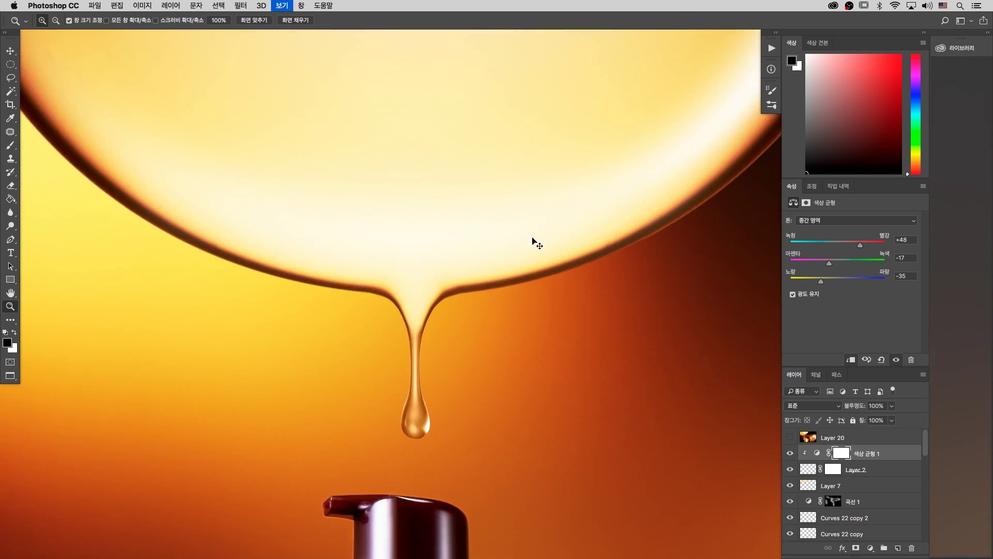
pyautogui.scroll(-4, 533, 238)
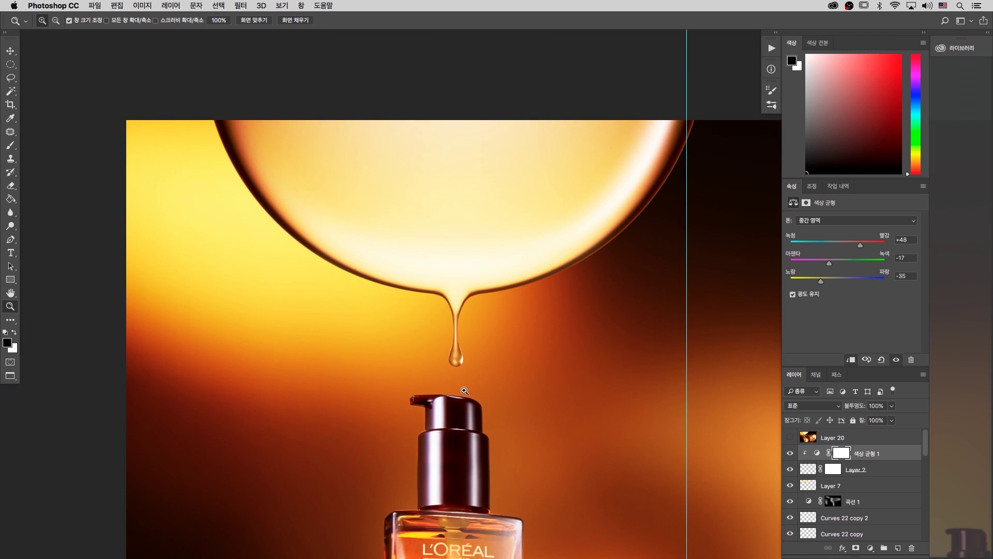
pyautogui.moveTo(515, 342); pyautogui.dragTo(498, 335)
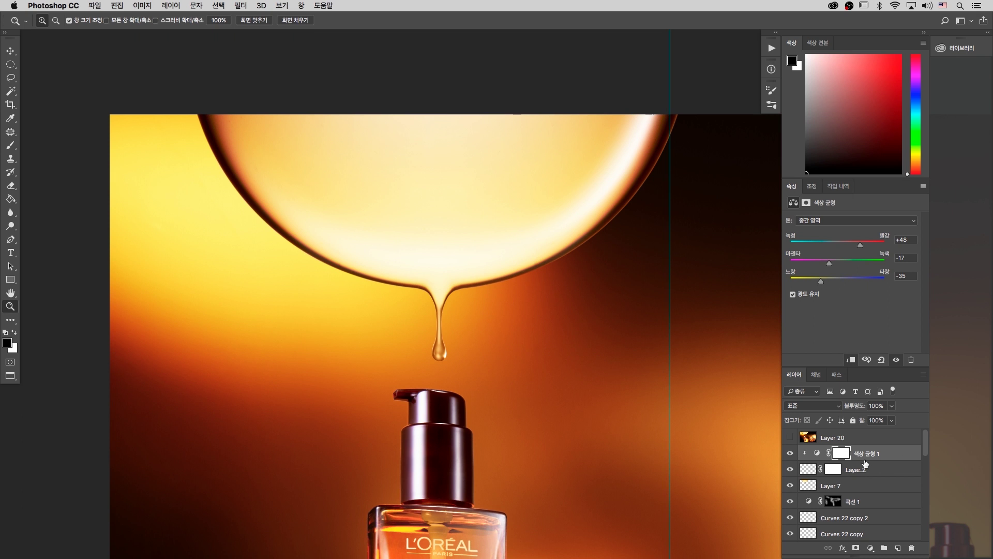
pyautogui.moveTo(516, 368); pyautogui.dragTo(510, 368)
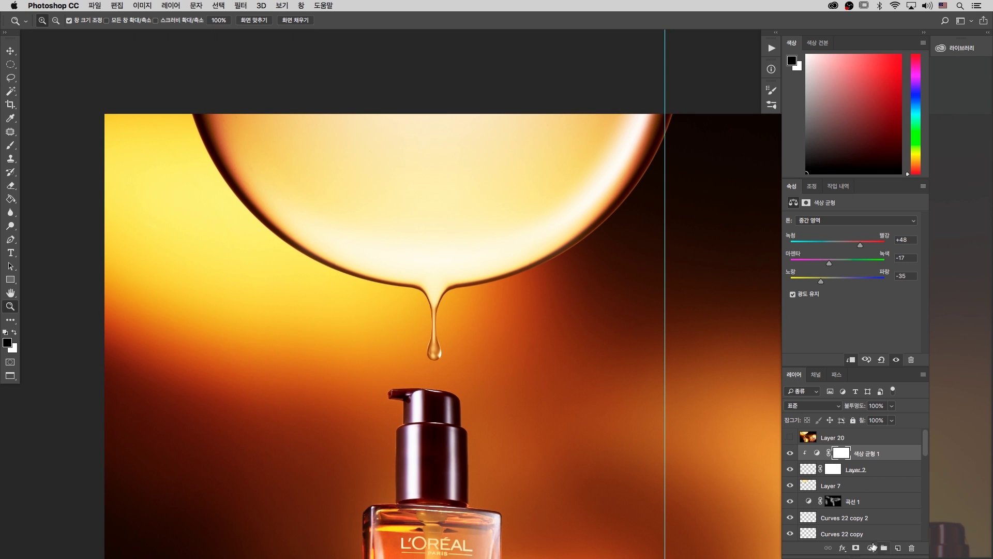
pyautogui.moveTo(517, 240); pyautogui.dragTo(365, 410)
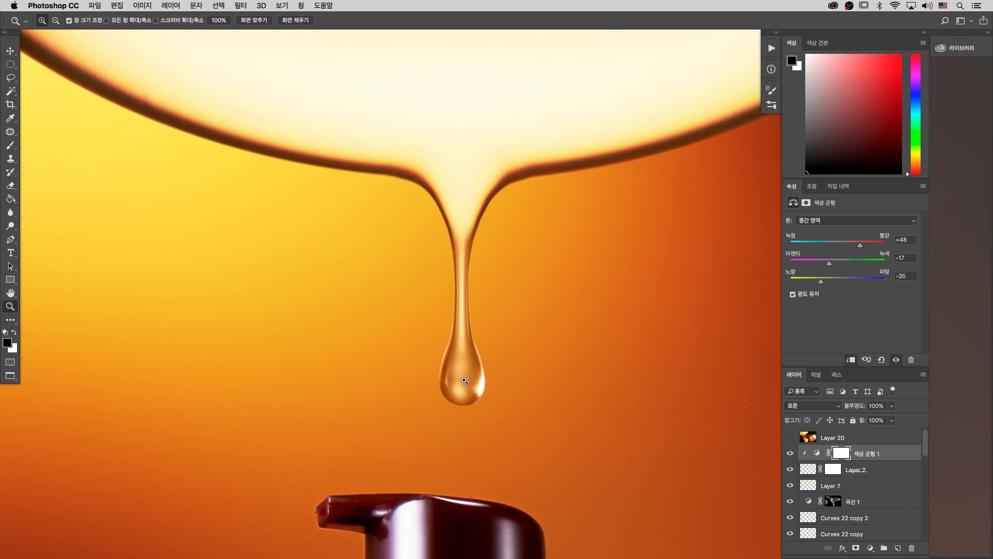
pyautogui.press('super+minus')
pyautogui.press('super+minus')
pyautogui.press('super+minus')
pyautogui.press('super+minus')
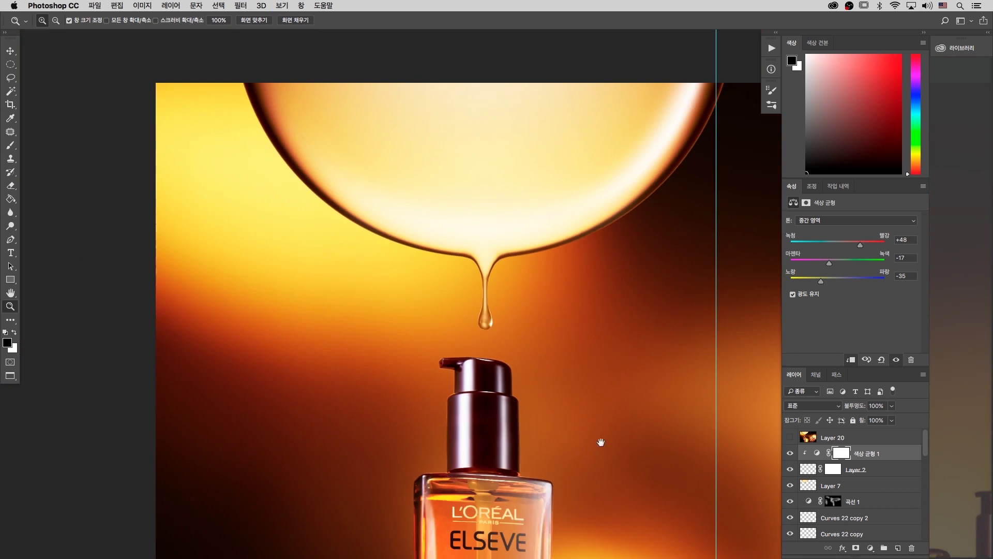
pyautogui.moveTo(629, 463); pyautogui.dragTo(588, 476)
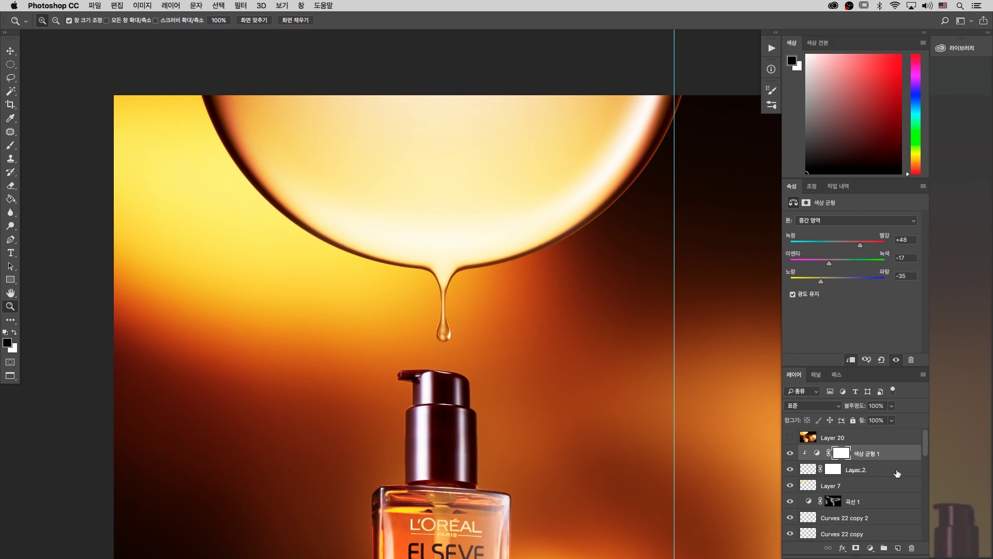
# Add a Curves adjustment layer directly above the gold drop layer, clipped to it beneath the Color Balance.
pyautogui.click(897, 472)
pyautogui.click(870, 548)
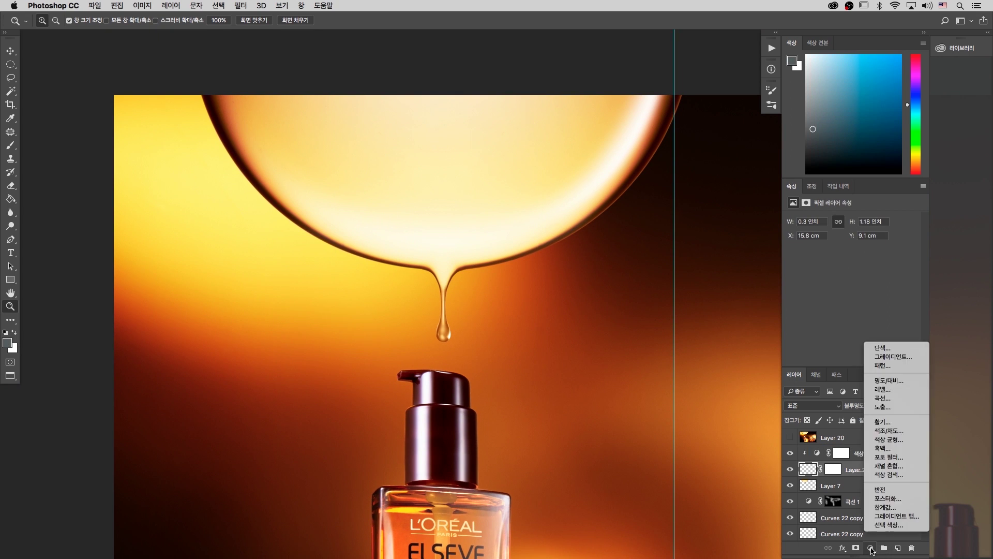
pyautogui.click(885, 398)
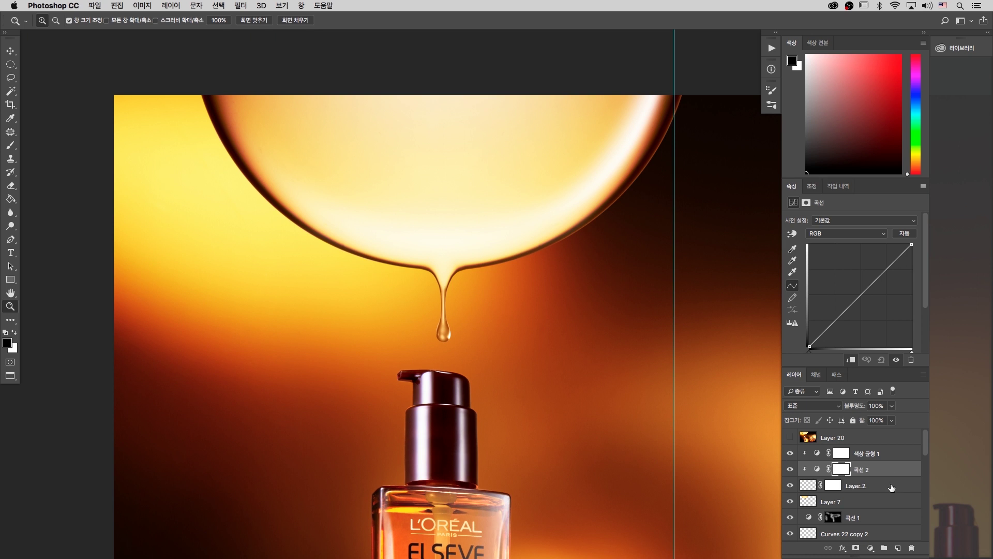
# Raise the upper part of the RGB curve with on-image adjustment, sampling the drop's body and its bright neck.
pyautogui.moveTo(526, 203); pyautogui.dragTo(385, 401)
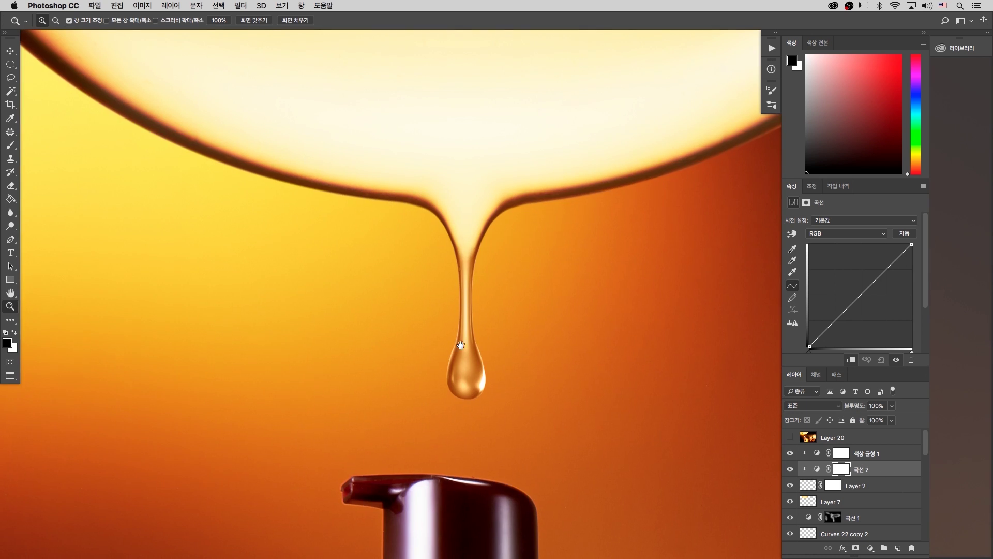
pyautogui.hscroll(3, 647, 295)
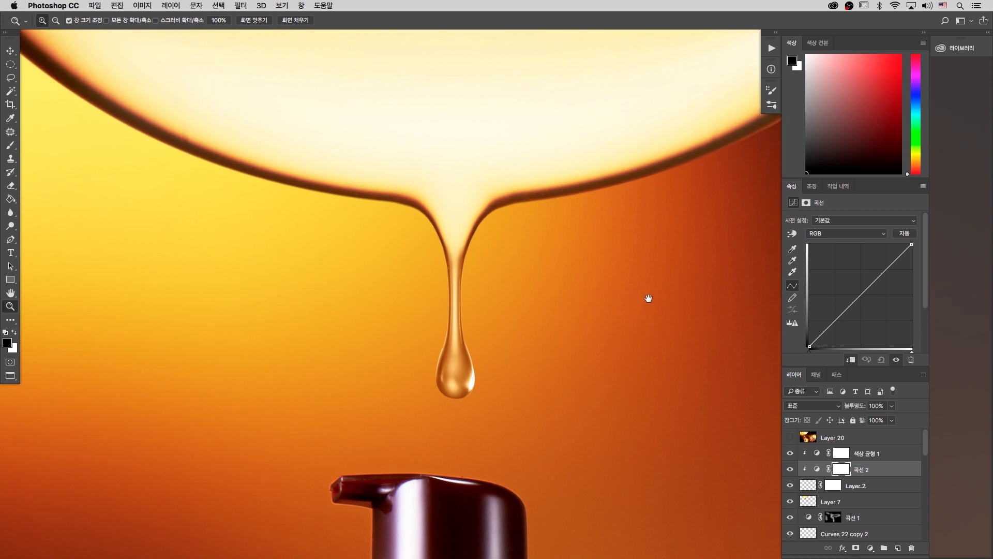
pyautogui.click(792, 233)
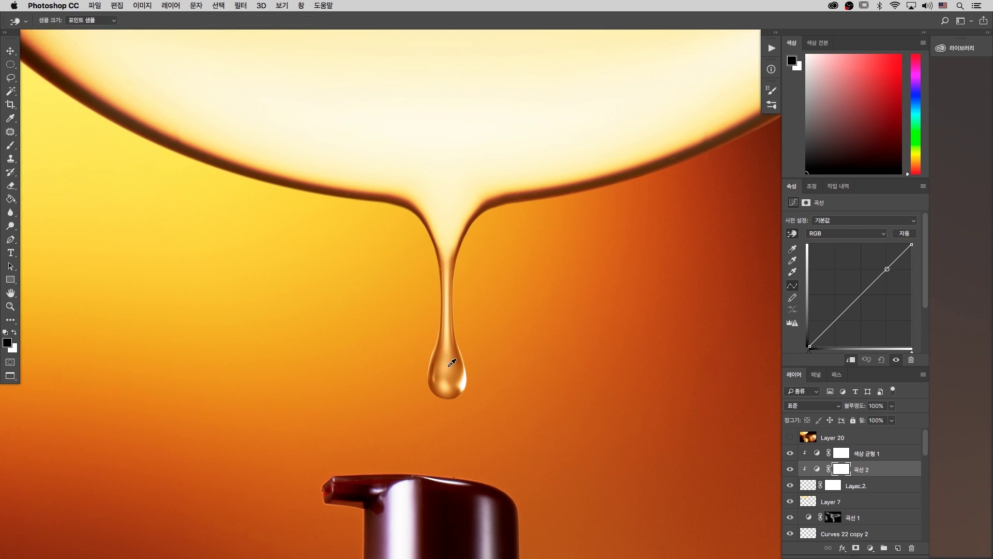
pyautogui.moveTo(450, 367); pyautogui.dragTo(449, 355)
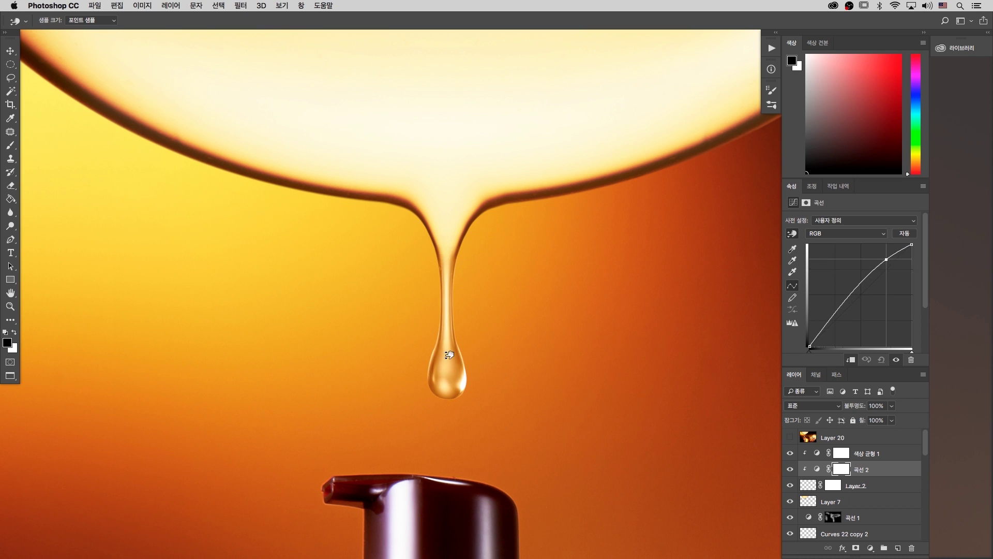
pyautogui.moveTo(449, 260); pyautogui.dragTo(449, 252)
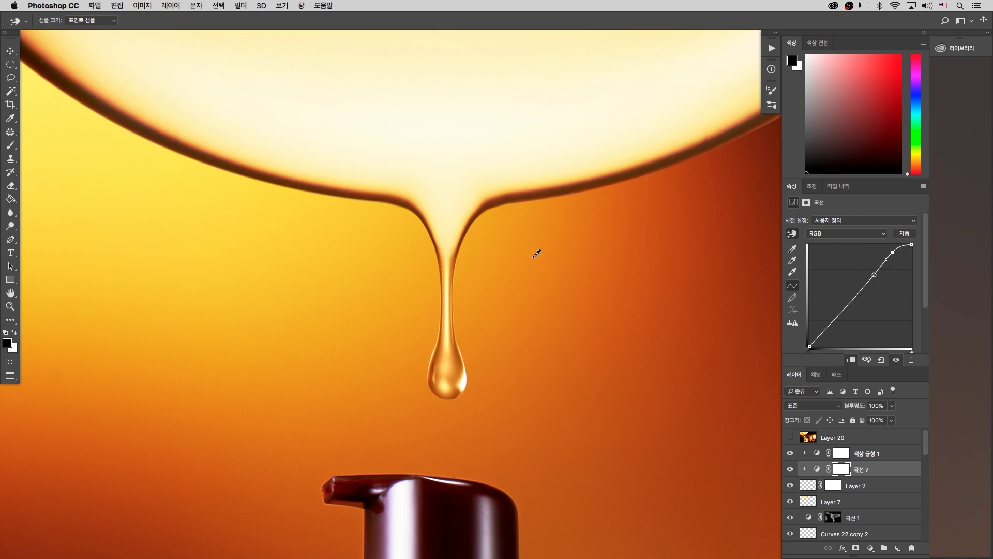
# Lower the RGB curve's shadow range with on-image adjustment on the drop's dark inner edge for stronger contrast.
pyautogui.scroll(-2, 520, 302)
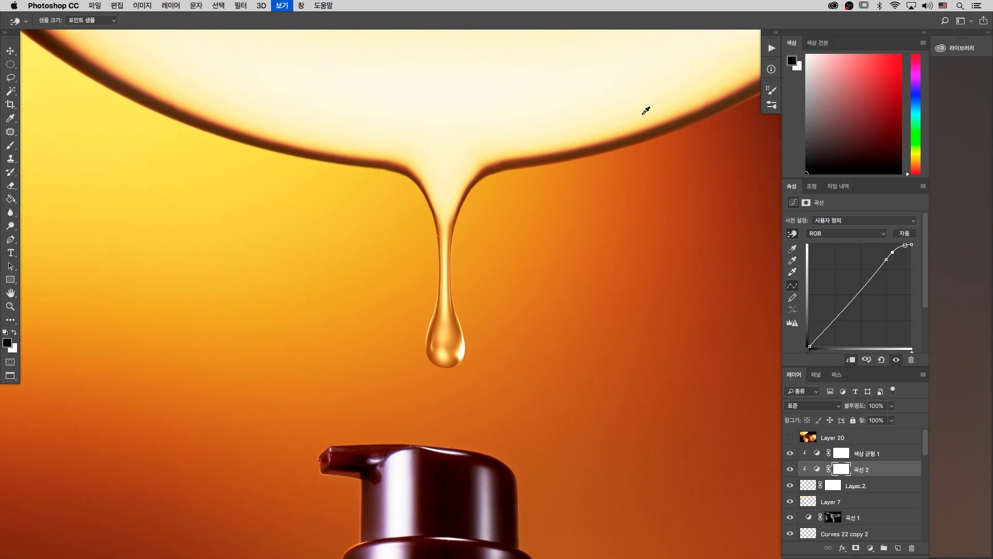
pyautogui.scroll(2, 642, 111)
pyautogui.scroll(-1, 589, 206)
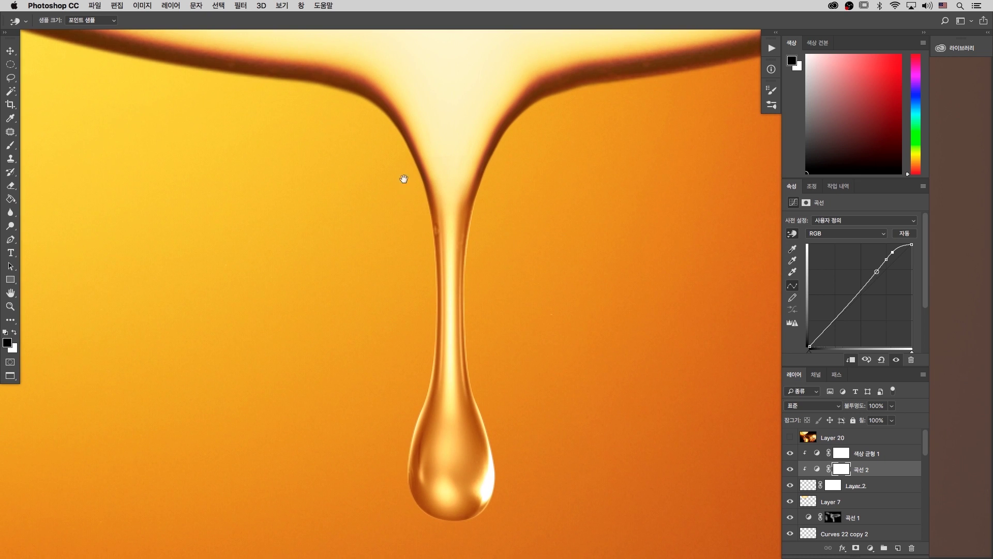
pyautogui.scroll(-2, 499, 295)
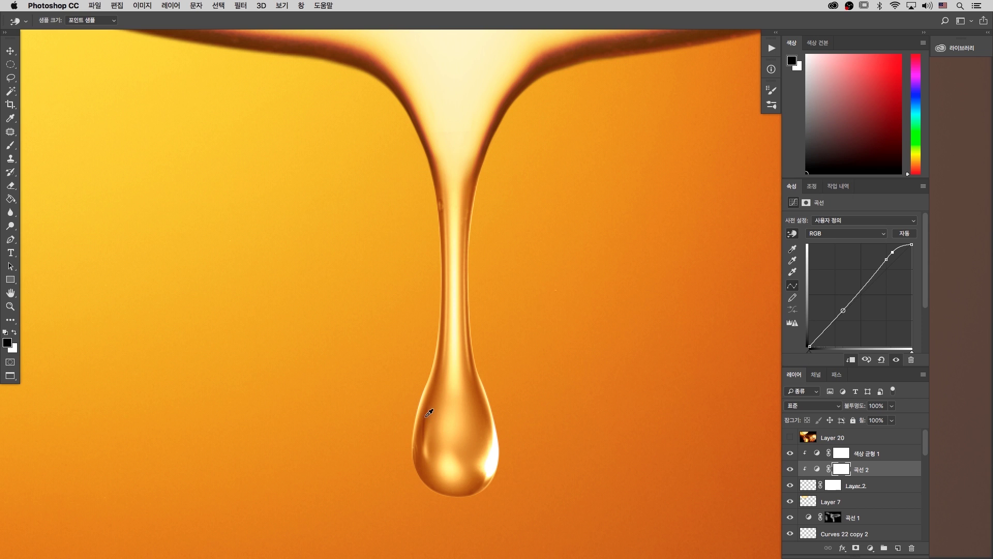
pyautogui.moveTo(429, 414); pyautogui.dragTo(434, 390)
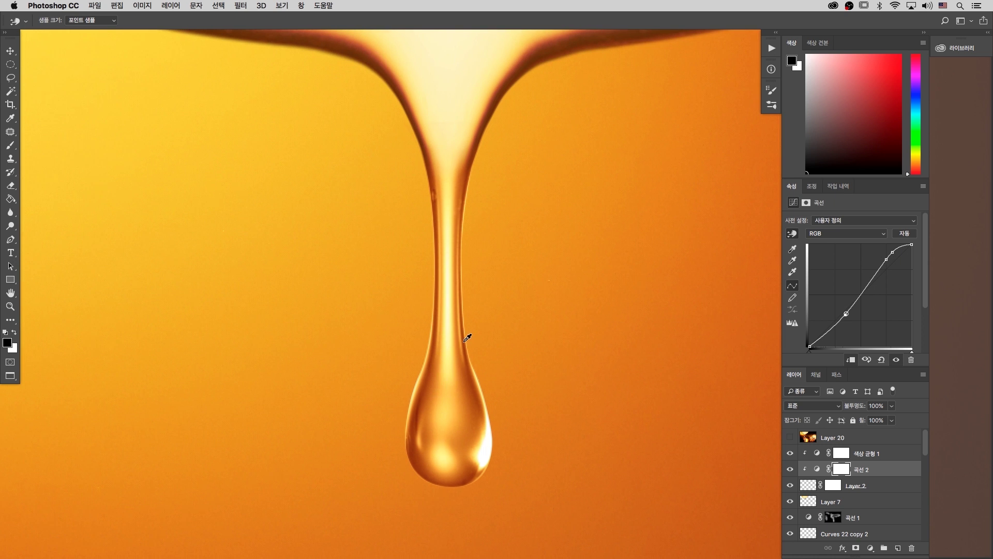
# Review the drop's brightness and contrast against the sphere and bottle in the wider composite.
pyautogui.press('super+minus')
pyautogui.press('super+minus')
pyautogui.press('super+minus')
pyautogui.press('super+minus')
pyautogui.press('super+minus')
pyautogui.moveTo(573, 249); pyautogui.dragTo(555, 253)
pyautogui.press('super+plus')
pyautogui.press('super+plus')
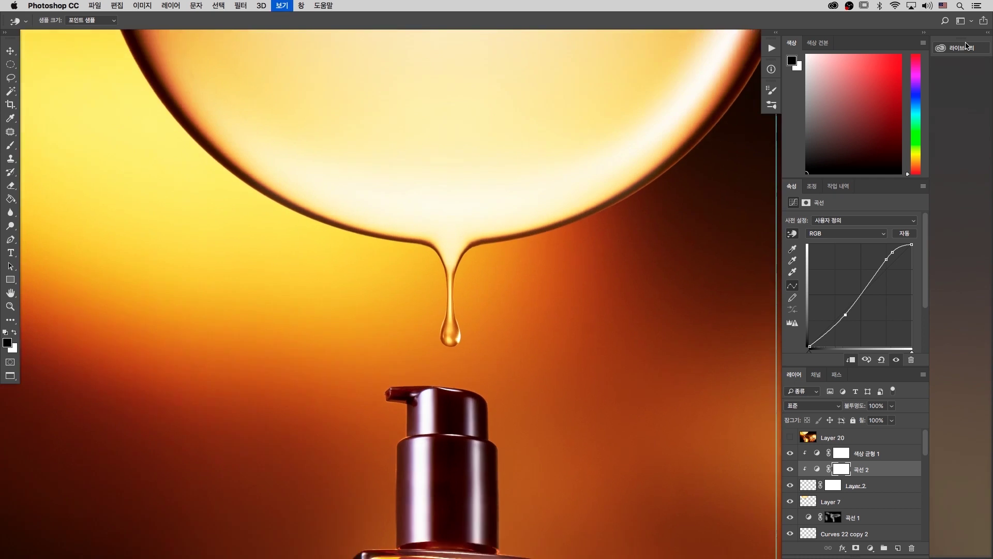
# Examine the corrected drop and its join with the sphere, both close up and together with the bottle.
pyautogui.press('super+minus')
pyautogui.press('super+minus')
pyautogui.press('super+plus')
pyautogui.press('super+minus')
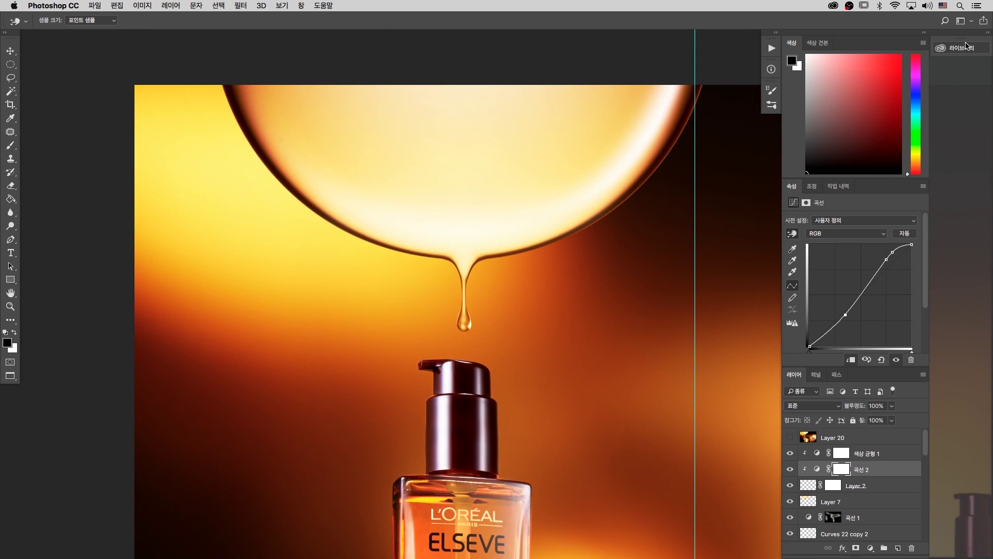
pyautogui.press('z')
pyautogui.click(423, 304)
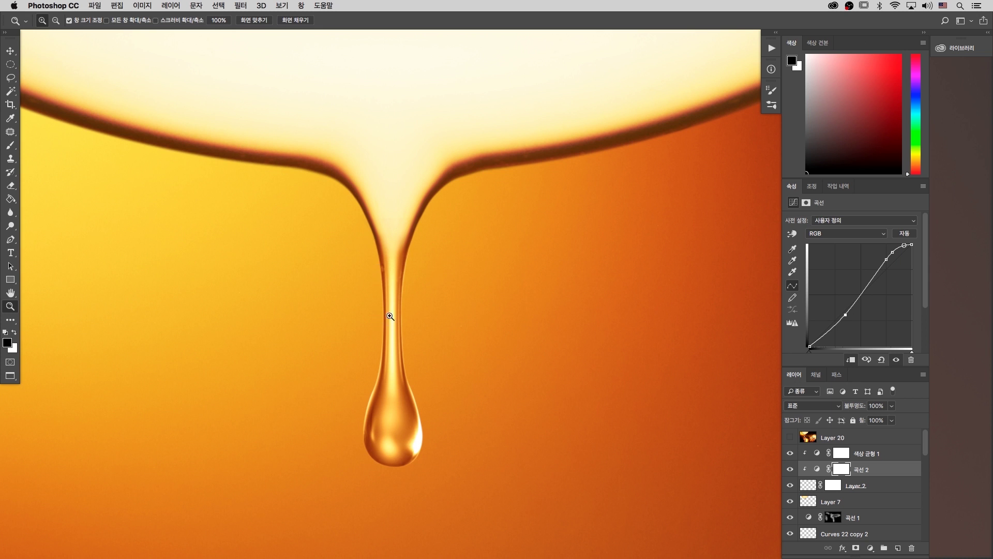
pyautogui.scroll(-3, 368, 246)
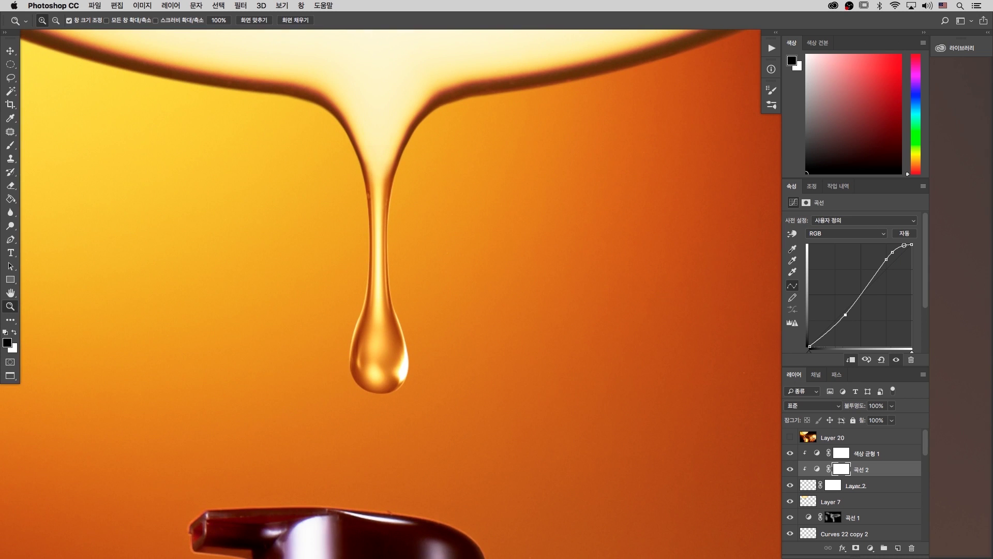
pyautogui.press('super+minus')
pyautogui.press('super+minus')
pyautogui.press('super+minus')
pyautogui.press('super+minus')
pyautogui.moveTo(412, 173); pyautogui.dragTo(398, 183)
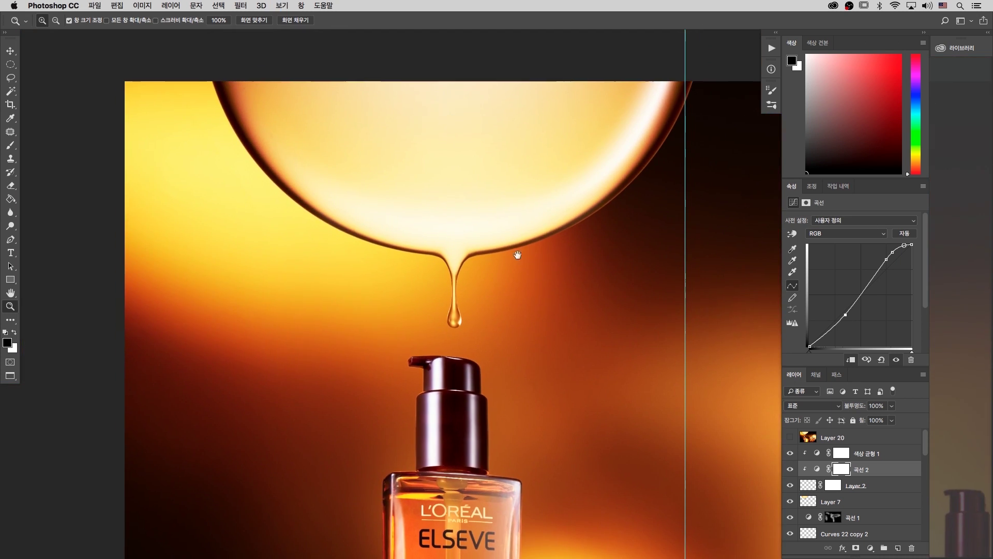
# Soften the large oil sphere's outer edge on Layer 7 with the Blur tool at 50% strength, including around the drip.
pyautogui.click(823, 502)
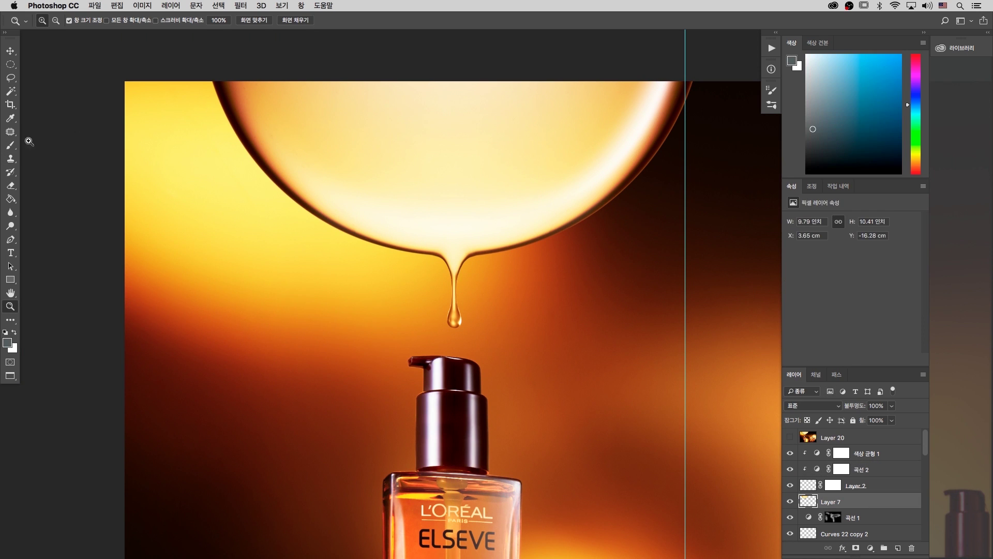
pyautogui.click(11, 213)
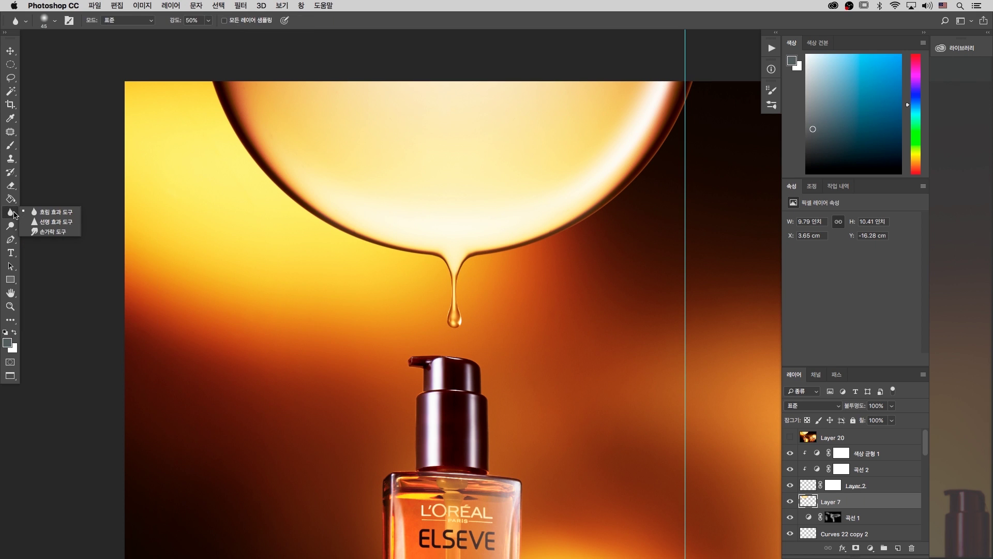
pyautogui.click(59, 215)
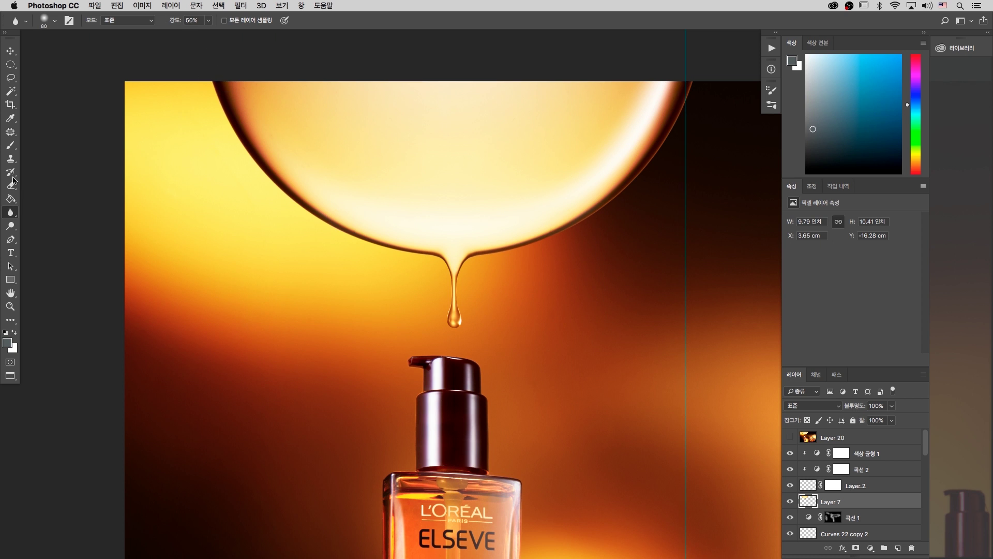
pyautogui.moveTo(210, 80)
pyautogui.mouseDown()
pyautogui.moveTo(247, 158)
pyautogui.moveTo(254, 165)
pyautogui.moveTo(216, 111)
pyautogui.moveTo(269, 181)
pyautogui.moveTo(352, 238)
pyautogui.mouseUp()
pyautogui.moveTo(436, 257)
pyautogui.mouseDown()
pyautogui.moveTo(446, 272)
pyautogui.moveTo(446, 323)
pyautogui.moveTo(470, 305)
pyautogui.moveTo(442, 326)
pyautogui.moveTo(465, 268)
pyautogui.mouseUp()
pyautogui.moveTo(584, 216); pyautogui.dragTo(609, 203)
pyautogui.moveTo(654, 160)
pyautogui.mouseDown()
pyautogui.moveTo(672, 131)
pyautogui.moveTo(634, 179)
pyautogui.moveTo(690, 112)
pyautogui.moveTo(706, 68)
pyautogui.moveTo(618, 195)
pyautogui.mouseUp()
pyautogui.moveTo(533, 244); pyautogui.dragTo(664, 167)
pyautogui.press('z')
pyautogui.moveTo(578, 183)
pyautogui.mouseDown()
pyautogui.moveTo(462, 313)
pyautogui.moveTo(565, 186)
pyautogui.mouseUp()
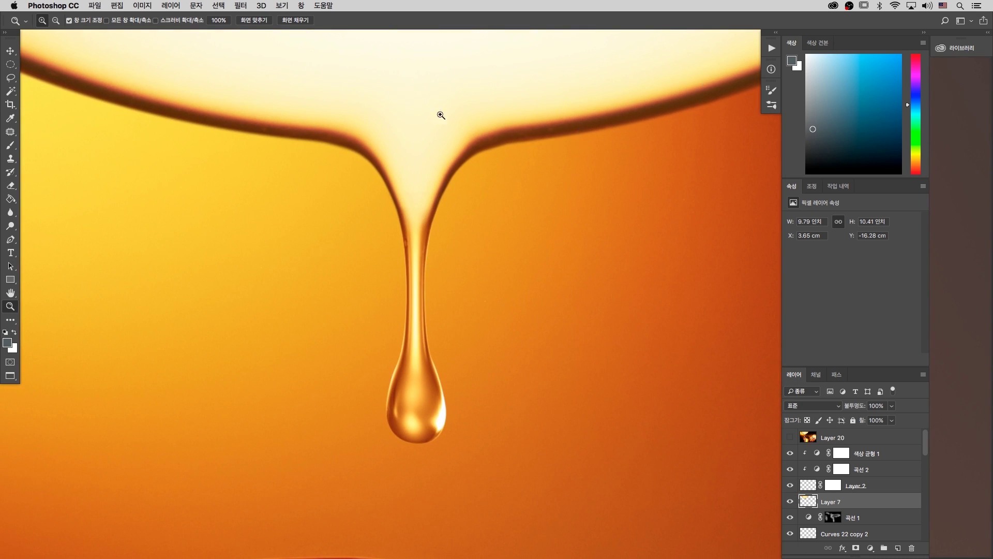
# Show the document's history and compare the opening snapshot with the latest blur state.
pyautogui.click(281, 5)
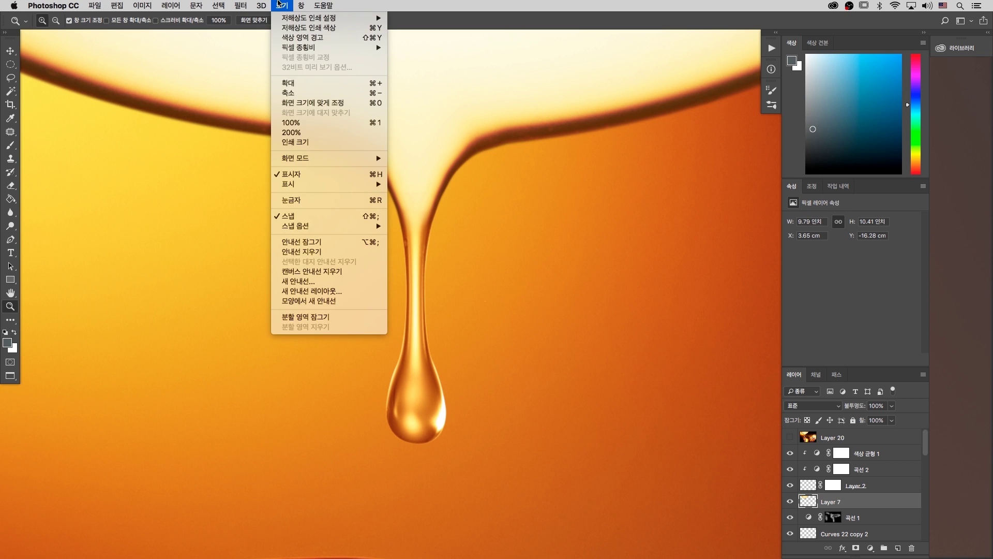
pyautogui.moveTo(300, 5)
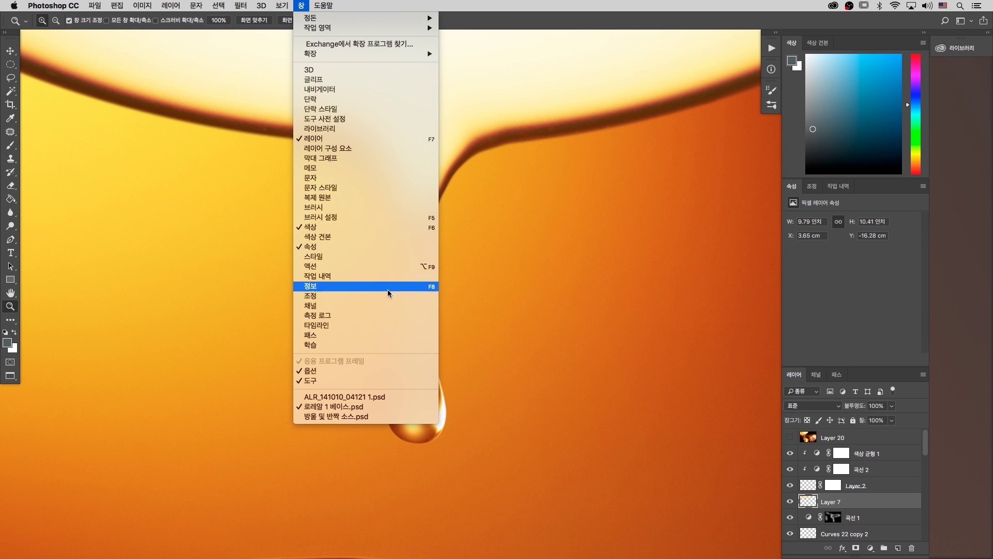
pyautogui.click(386, 275)
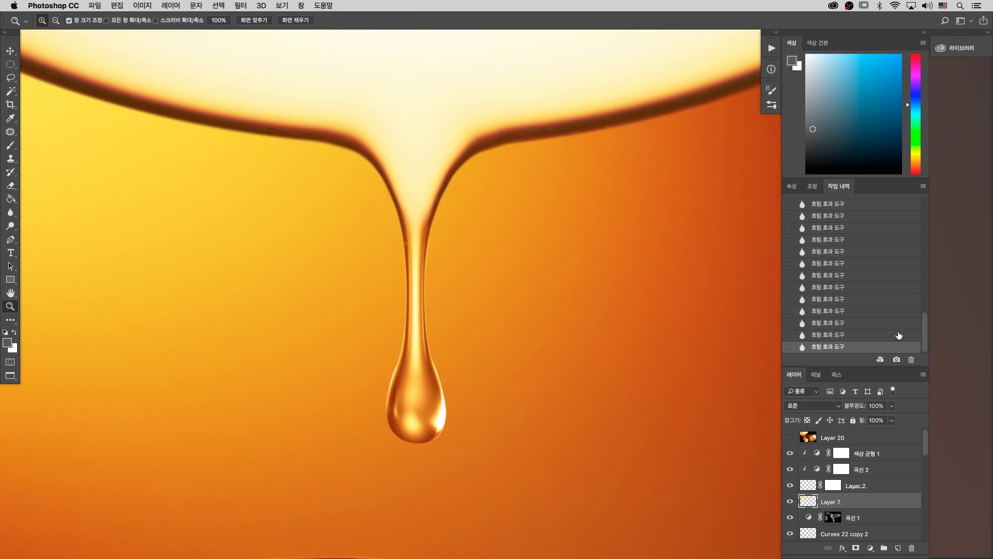
pyautogui.scroll(10, 927, 328)
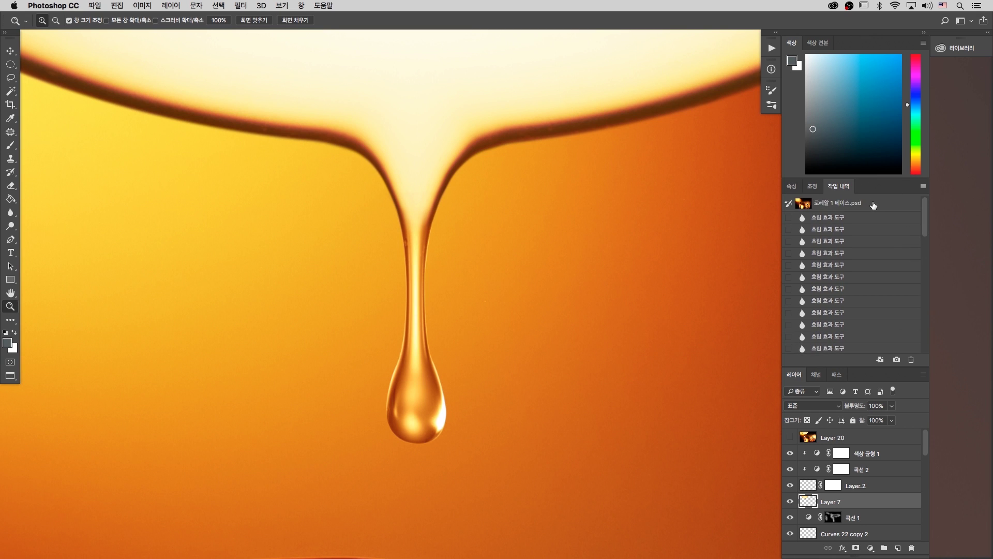
pyautogui.click(873, 205)
pyautogui.scroll(-10, 926, 269)
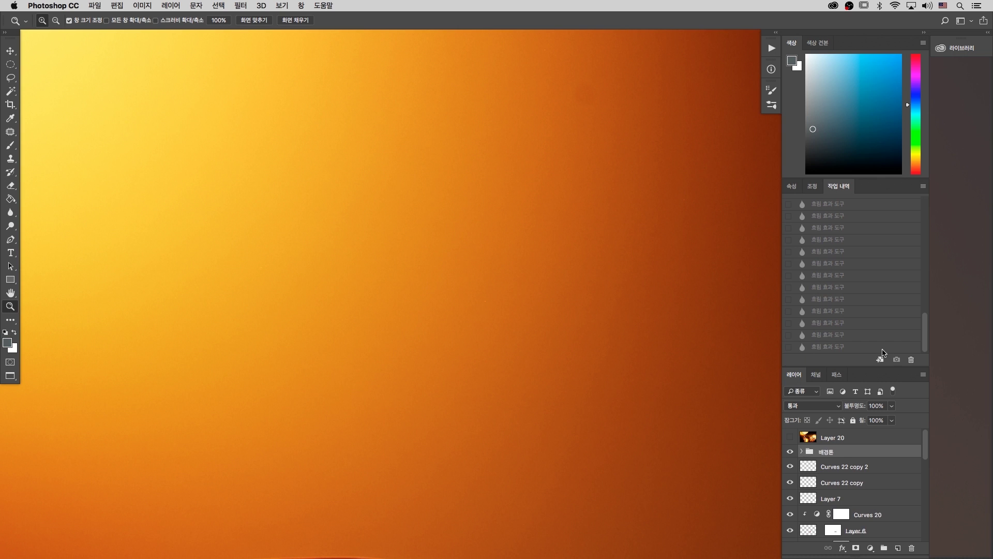
pyautogui.click(879, 349)
# Compare the earliest and latest recorded blur states of the sphere's edge, leaving the earliest one active.
pyautogui.scroll(10, 914, 233)
pyautogui.click(882, 218)
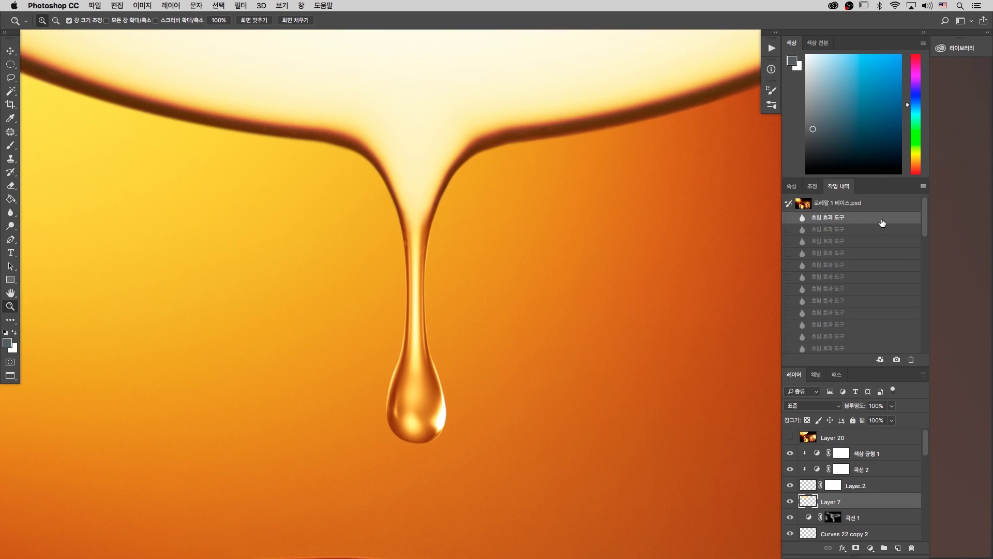
pyautogui.scroll(-10, 926, 220)
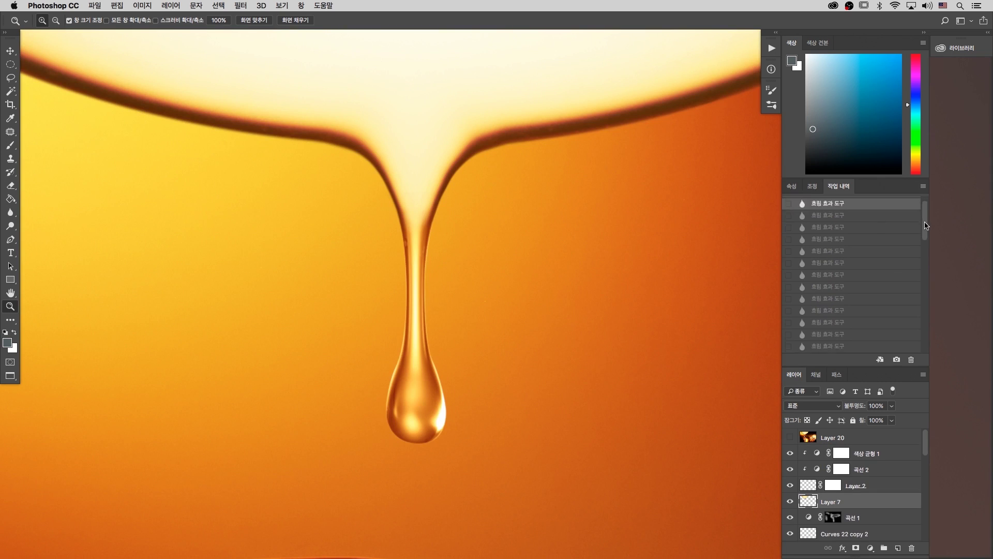
pyautogui.click(879, 347)
pyautogui.moveTo(925, 334); pyautogui.dragTo(926, 166)
pyautogui.click(876, 219)
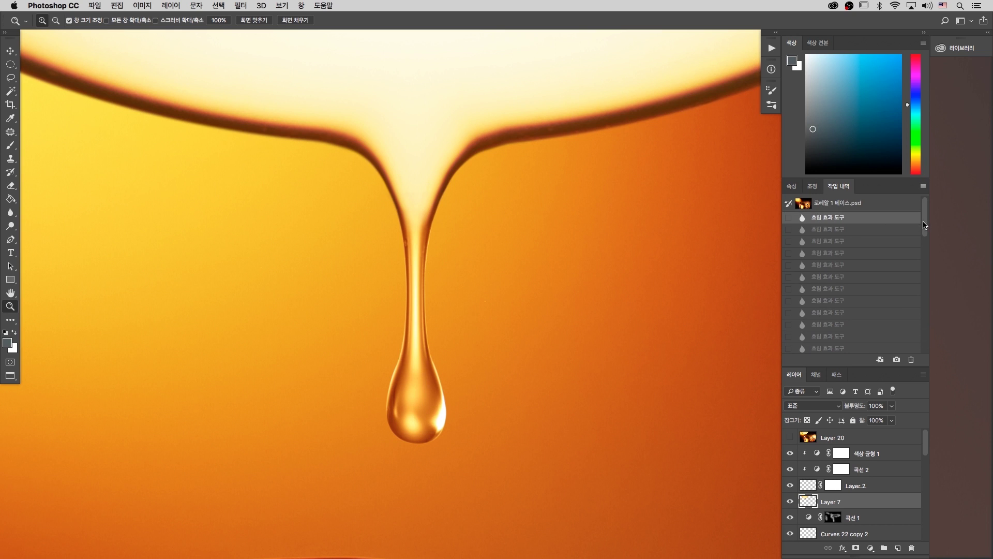
pyautogui.moveTo(925, 227); pyautogui.dragTo(912, 410)
# Examine the sphere's softened edge and the hanging drop in relation to the main bottle.
pyautogui.press('super+minus')
pyautogui.press('super+minus')
pyautogui.press('super+minus')
pyautogui.press('super+minus')
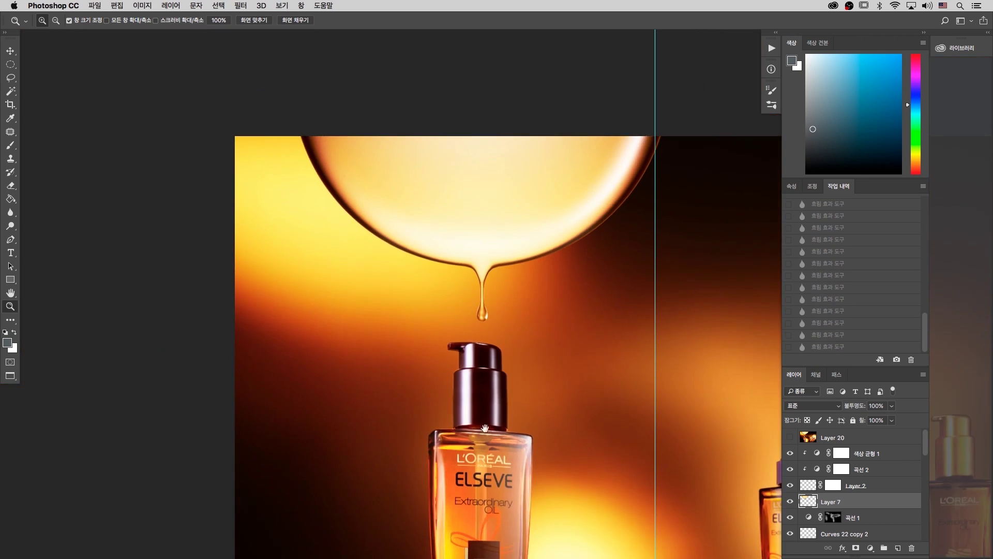
pyautogui.moveTo(554, 374); pyautogui.dragTo(316, 166)
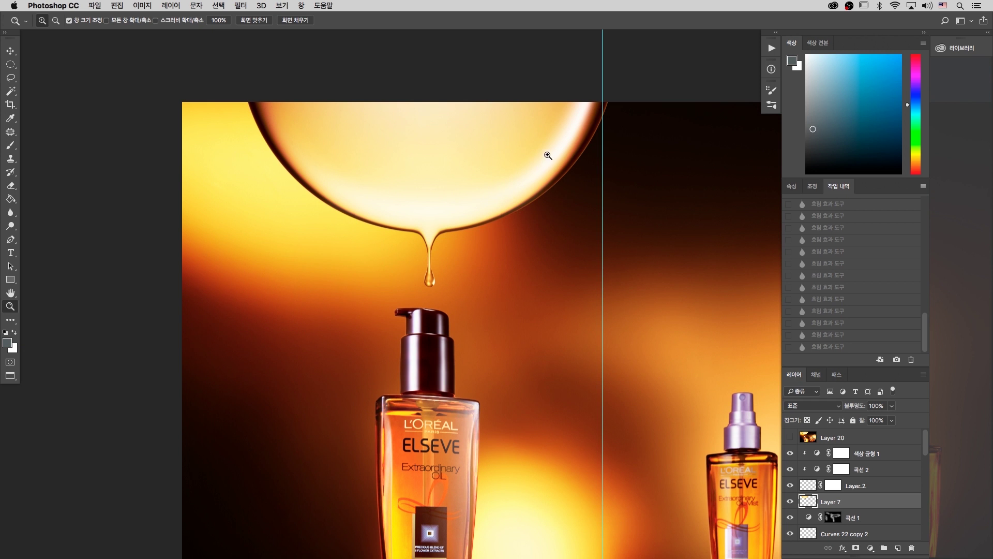
pyautogui.moveTo(544, 157); pyautogui.dragTo(355, 356)
pyautogui.moveTo(497, 249); pyautogui.dragTo(458, 247)
pyautogui.press('super+minus')
pyautogui.press('super+minus')
pyautogui.press('super+minus')
pyautogui.press('super+minus')
pyautogui.press('super+minus')
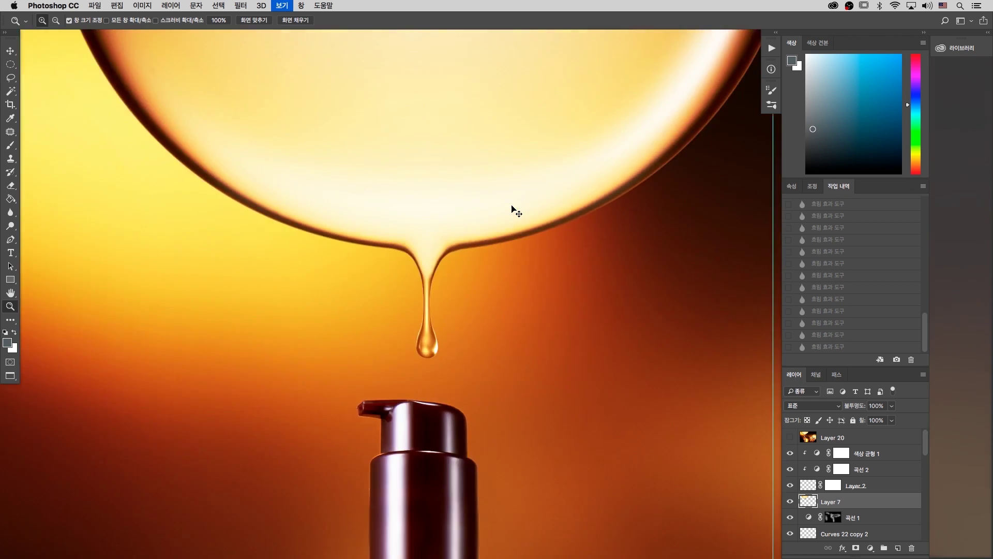
# Examine the whole composite and the area around the three small bottles.
pyautogui.moveTo(676, 360); pyautogui.dragTo(482, 358)
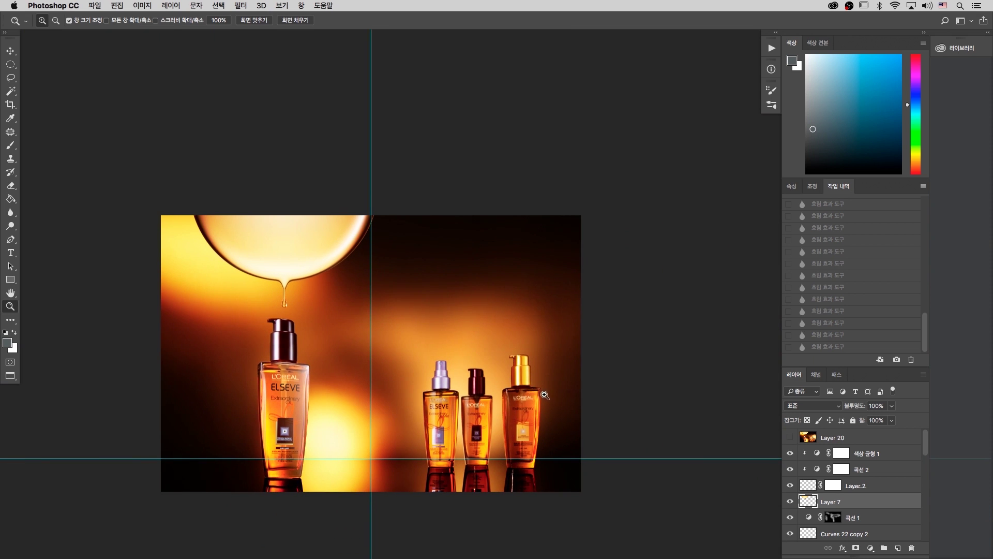
pyautogui.press('super+plus')
pyautogui.press('super+plus')
pyautogui.press('super+plus')
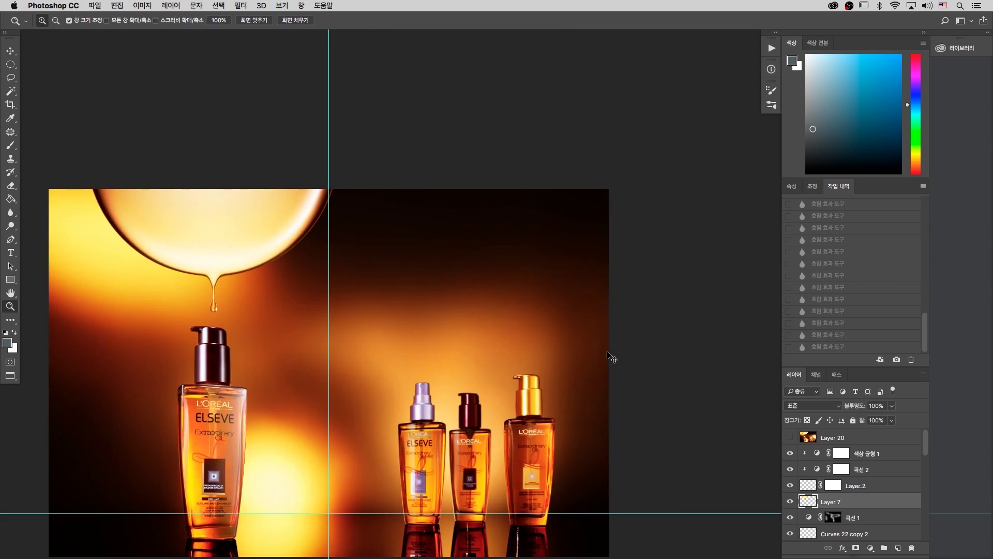
pyautogui.moveTo(619, 333); pyautogui.dragTo(531, 172)
pyautogui.scroll(-3, 531, 172)
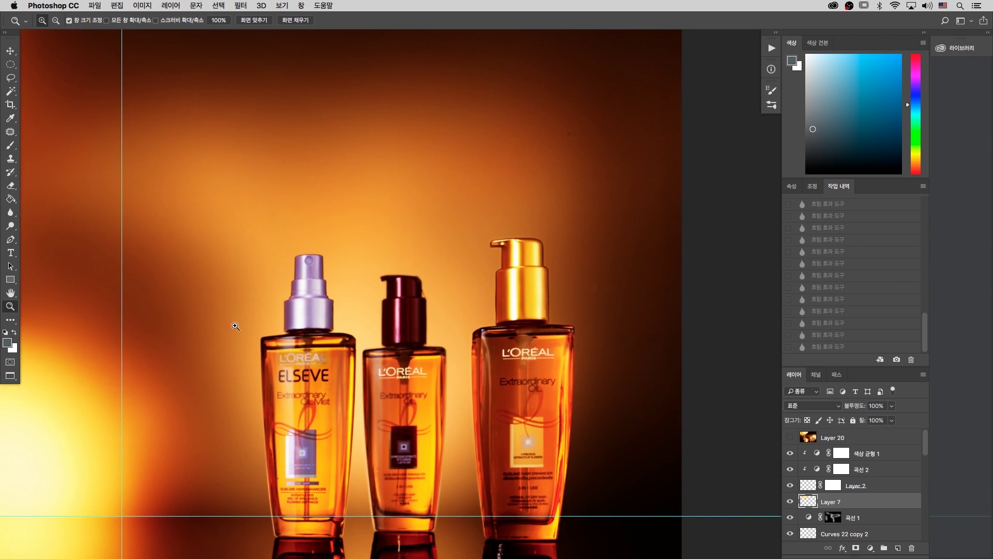
pyautogui.press('super+minus')
pyautogui.press('super+minus')
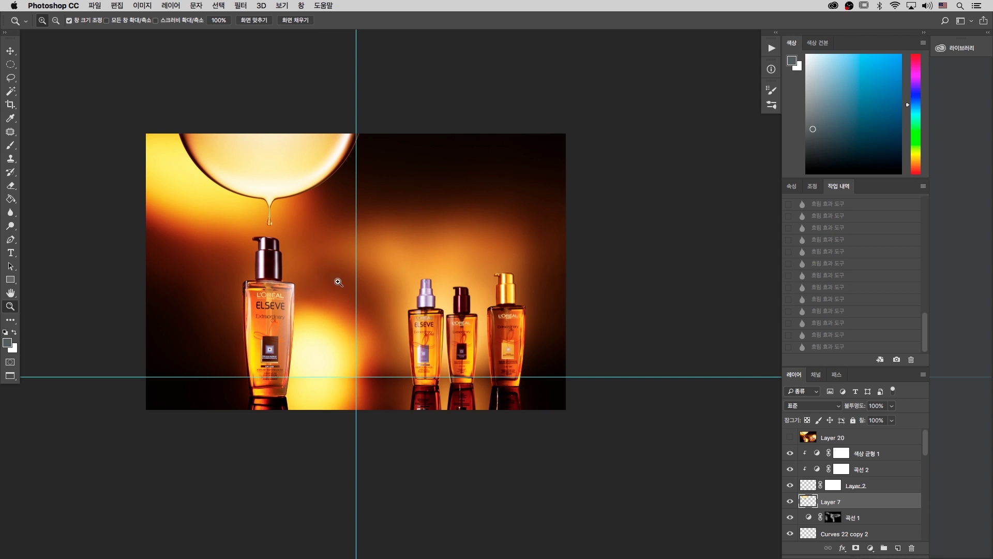
# Switch to the standard screen mode and arrange the composite window beside the sphere source document.
pyautogui.press('f')
pyautogui.press('f')
pyautogui.press('f')
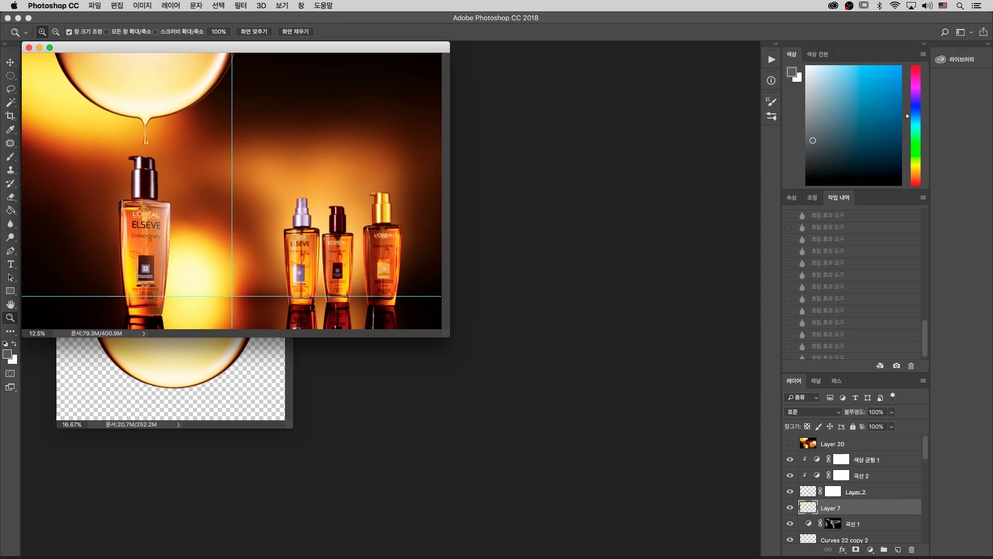
pyautogui.press('super+minus')
pyautogui.press('super+minus')
pyautogui.moveTo(193, 50); pyautogui.dragTo(698, 143)
pyautogui.press('v')
pyautogui.moveTo(265, 182); pyautogui.dragTo(267, 182)
pyautogui.moveTo(632, 145); pyautogui.dragTo(417, 145)
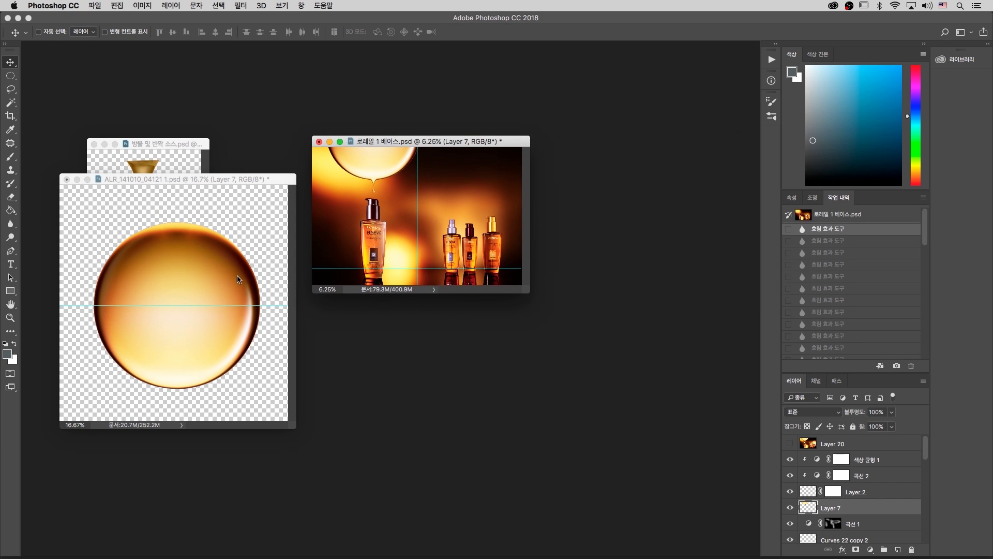
# Copy the full oil sphere from ALR_141010_04121 1.psd into the composite, over the three small bottles.
pyautogui.moveTo(224, 180); pyautogui.dragTo(222, 181)
pyautogui.moveTo(883, 450); pyautogui.dragTo(472, 214)
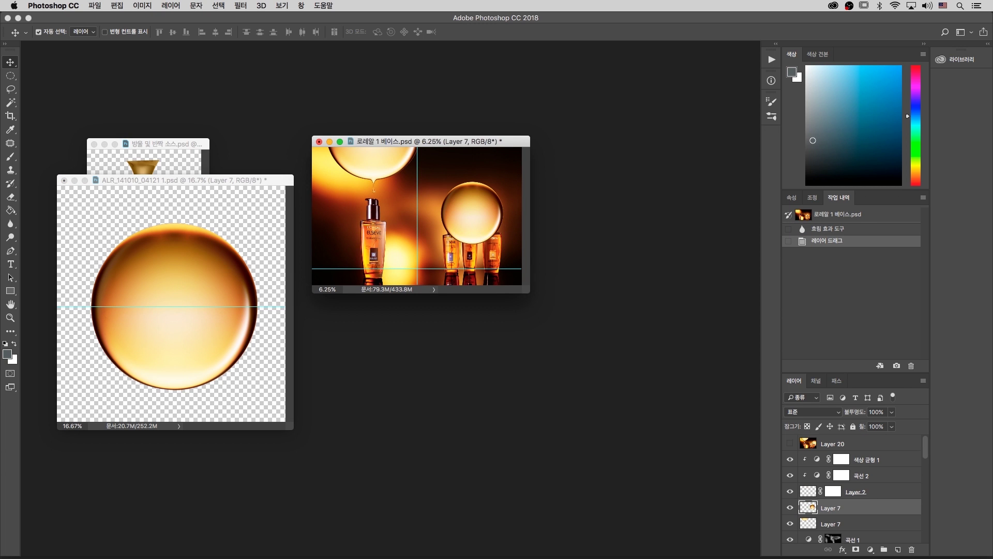
pyautogui.press('super+equal')
pyautogui.press('super+equal')
pyautogui.press('super+equal')
pyautogui.moveTo(584, 146); pyautogui.dragTo(496, 85)
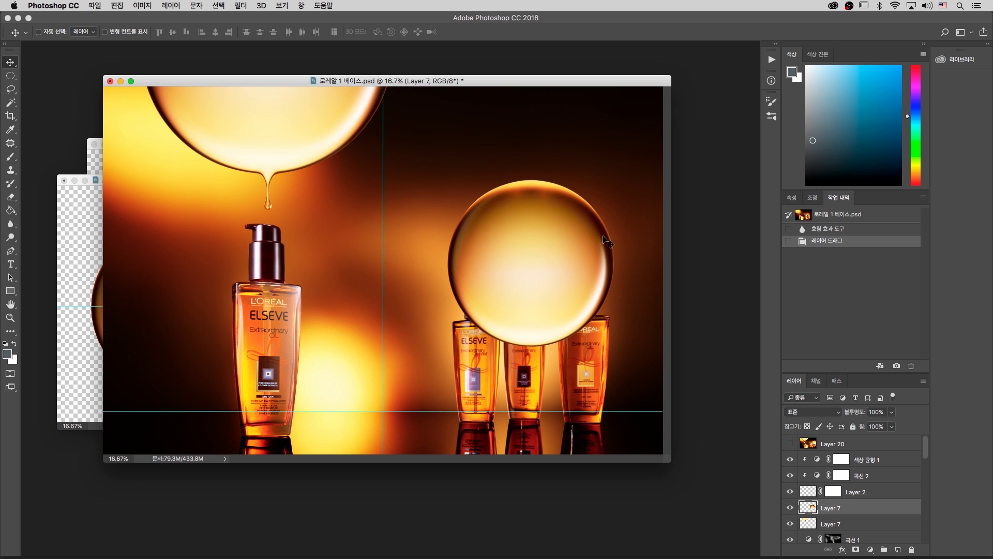
# Rotate the copied sphere about 69°, scale it down slightly and place it over the gold-capped bottle at the canvas's right edge.
pyautogui.press('super+t')
pyautogui.moveTo(590, 125); pyautogui.dragTo(661, 243)
pyautogui.moveTo(574, 245); pyautogui.dragTo(607, 295)
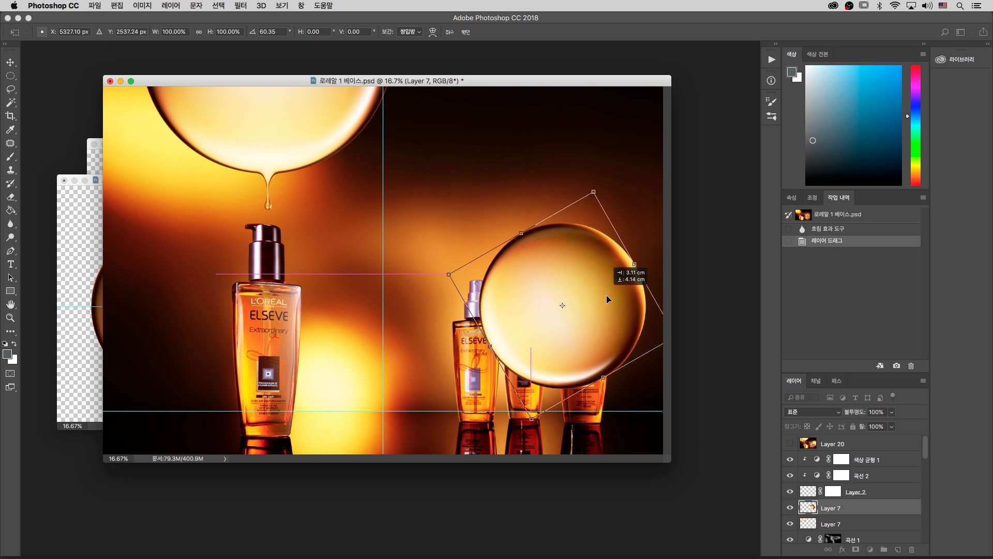
pyautogui.moveTo(588, 138); pyautogui.dragTo(603, 151)
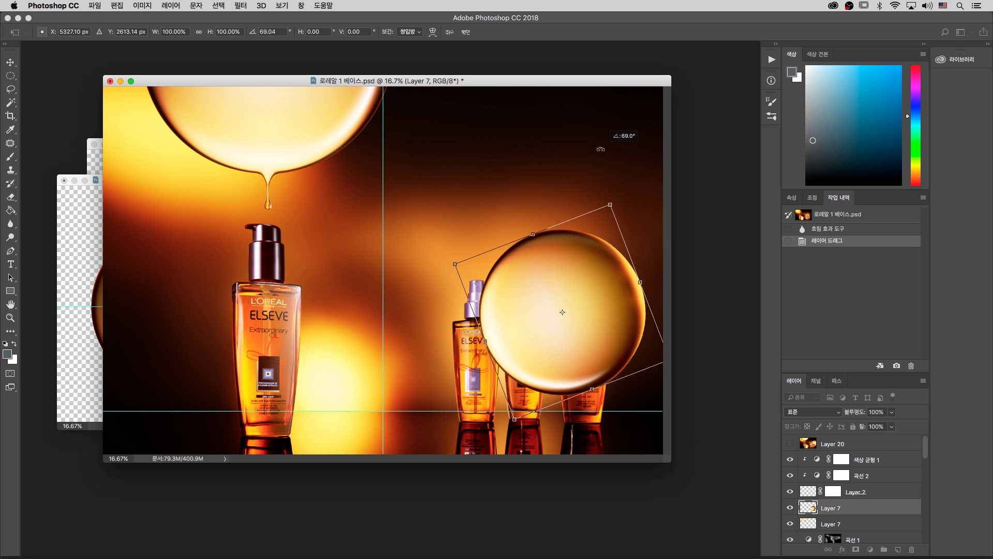
pyautogui.moveTo(581, 247); pyautogui.dragTo(620, 299)
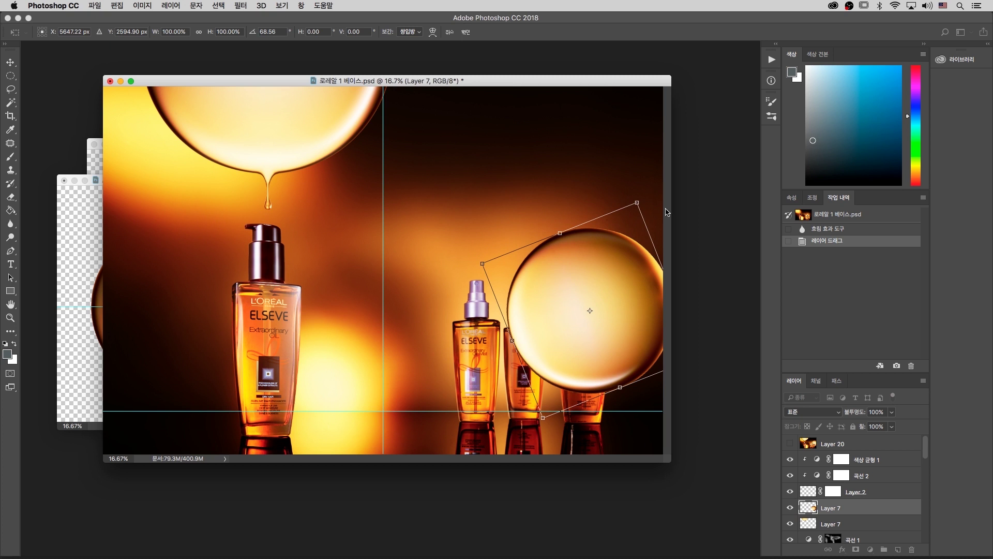
pyautogui.moveTo(639, 201); pyautogui.dragTo(632, 213)
pyautogui.moveTo(625, 251); pyautogui.dragTo(624, 260)
pyautogui.press('Return')
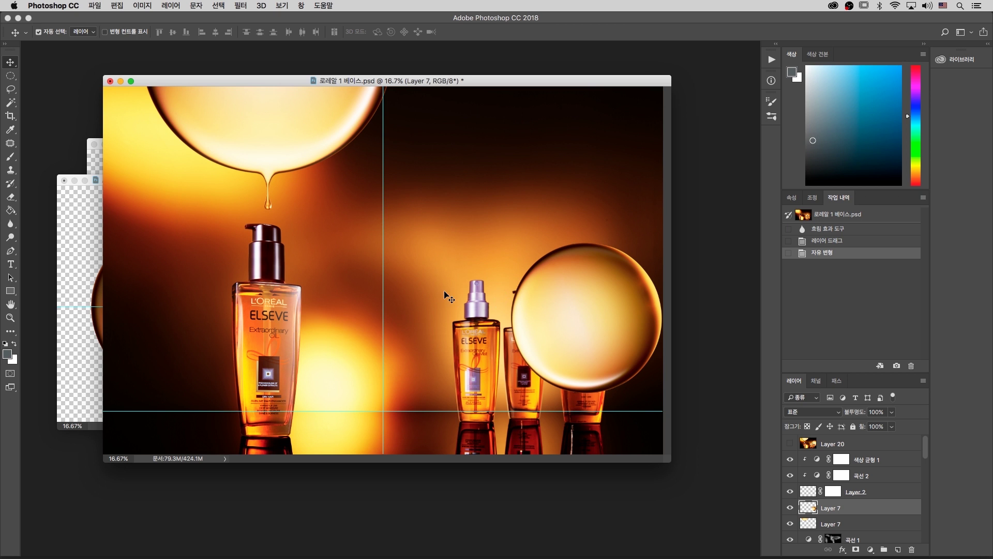
# Examine the copied sphere's placement over the small bottles, close up and in the wider composite.
pyautogui.press('super+equal')
pyautogui.press('super+equal')
pyautogui.press('super+equal')
pyautogui.moveTo(306, 315); pyautogui.dragTo(497, 210)
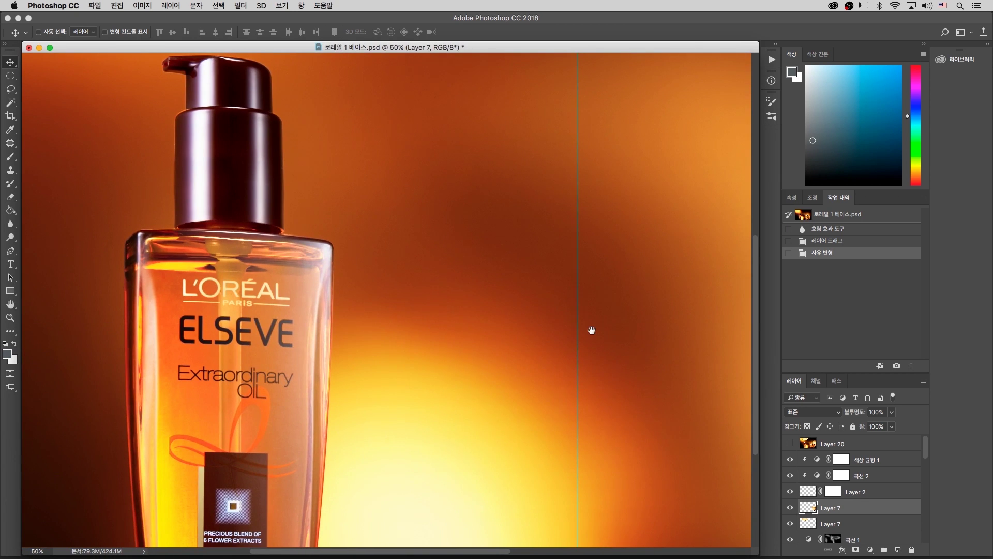
pyautogui.moveTo(601, 328); pyautogui.dragTo(142, 232)
pyautogui.hscroll(5, 517, 321)
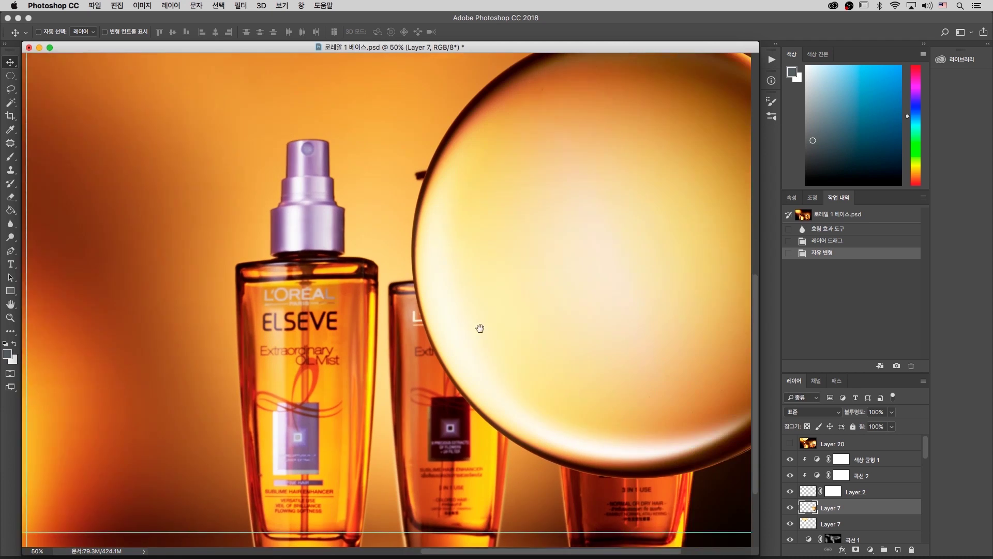
pyautogui.press('super+minus')
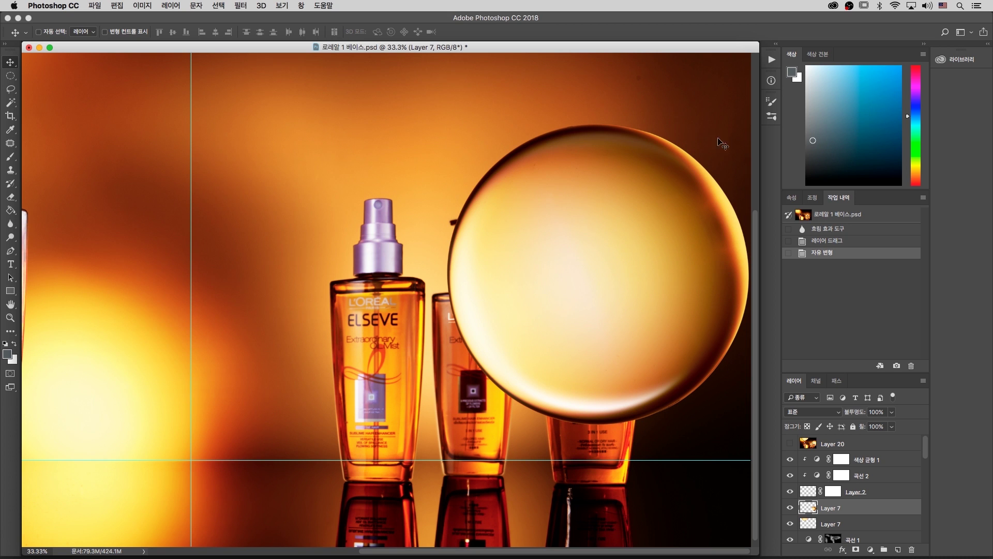
pyautogui.press('super+minus')
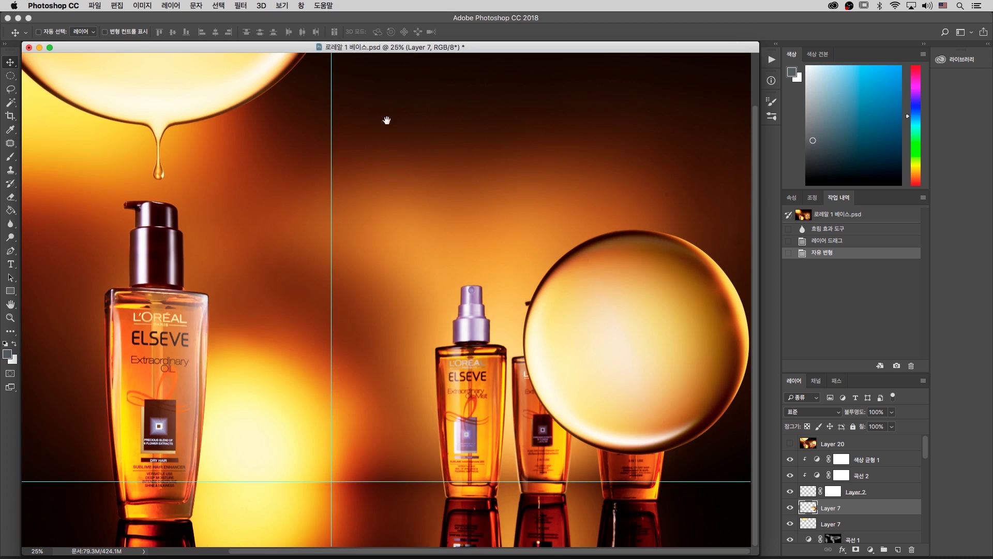
# Apply a Gaussian Blur with a 10-pixel radius to the copied oil sphere on Layer 7.
pyautogui.click(240, 5)
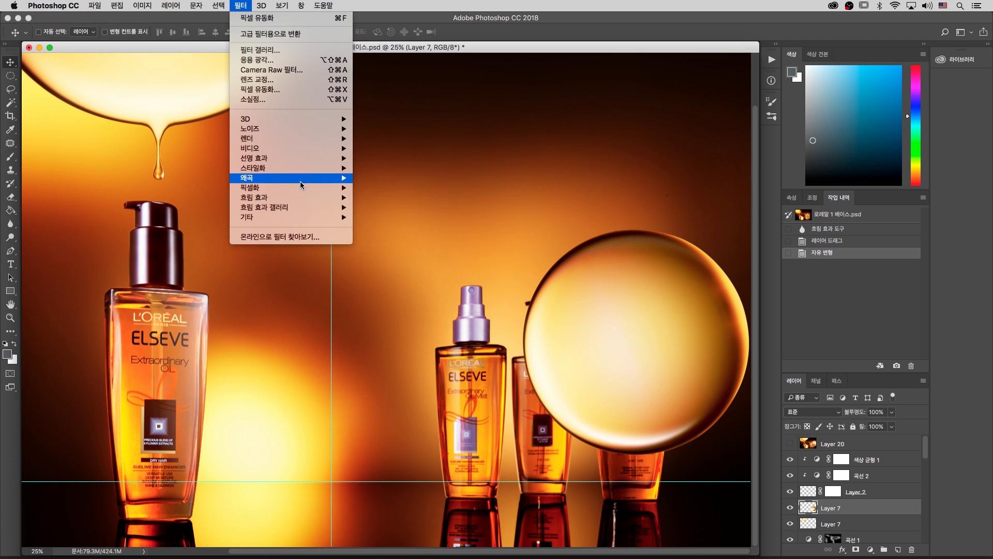
pyautogui.moveTo(309, 201)
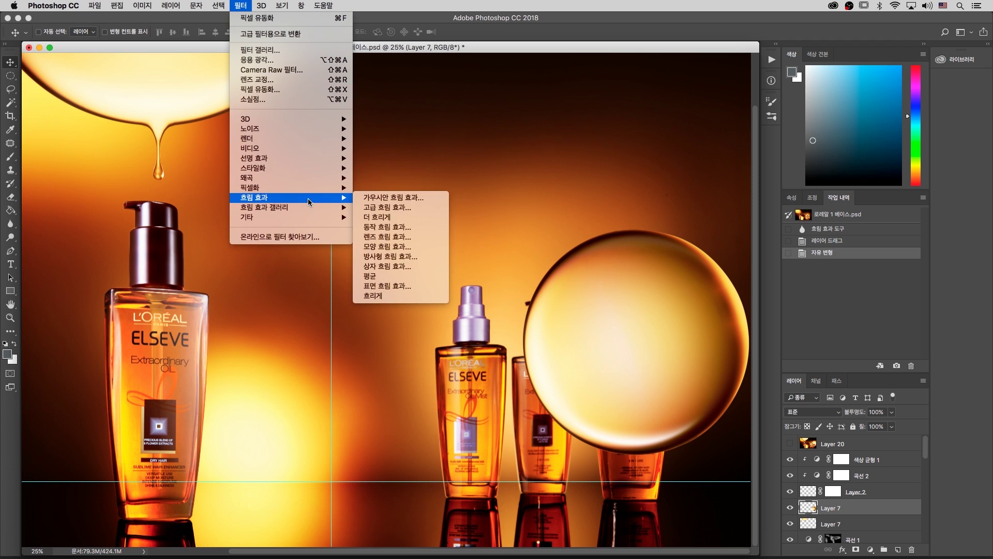
pyautogui.click(411, 198)
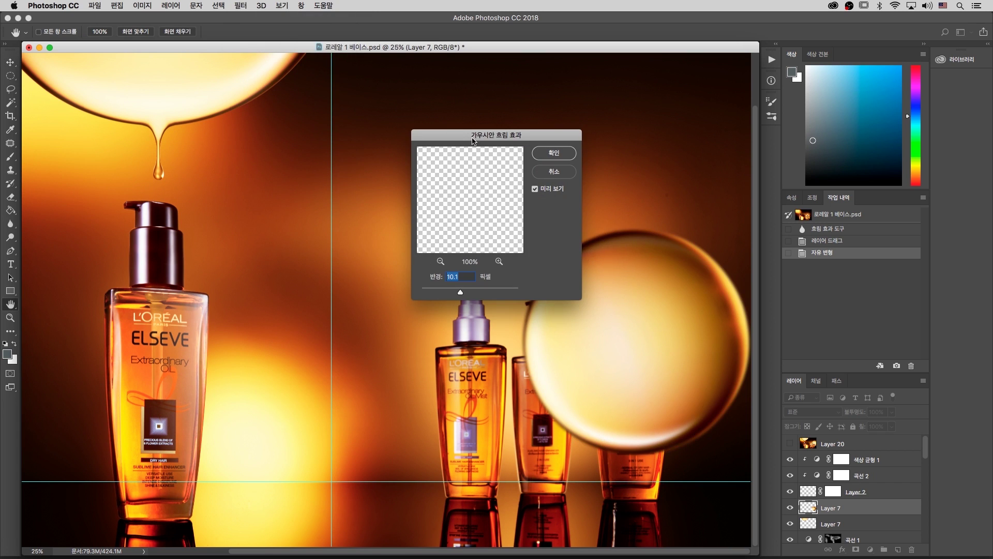
pyautogui.moveTo(512, 132); pyautogui.dragTo(440, 122)
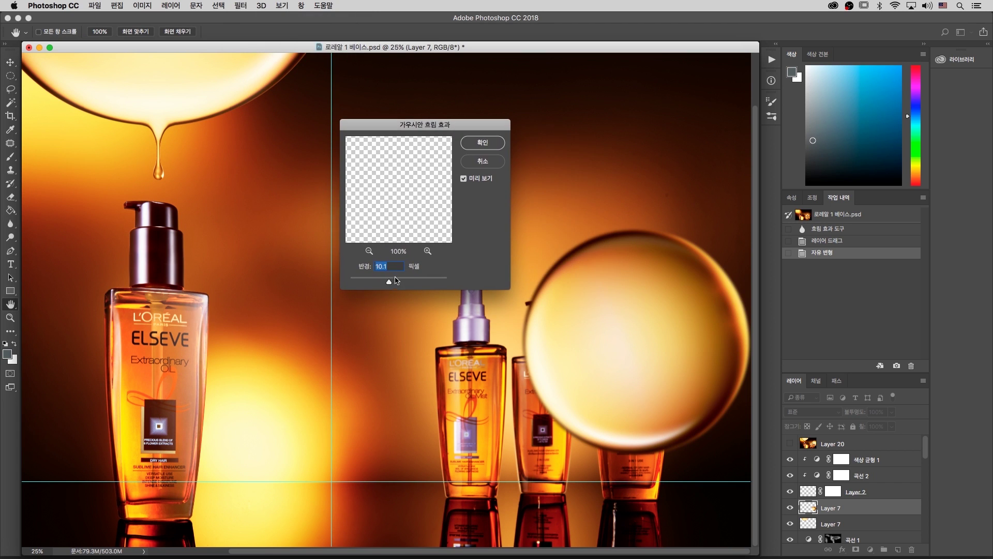
pyautogui.moveTo(389, 282); pyautogui.dragTo(401, 283)
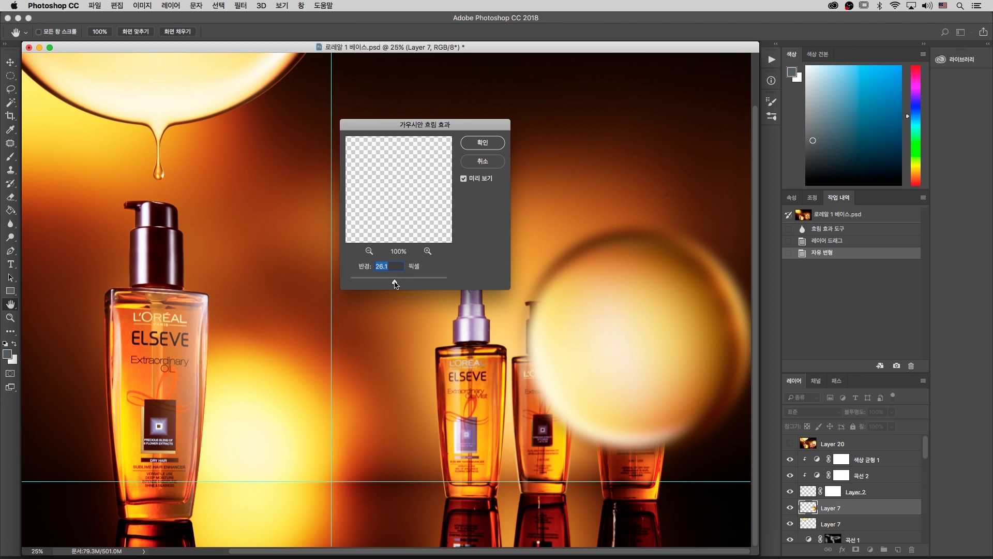
pyautogui.moveTo(395, 283); pyautogui.dragTo(397, 283)
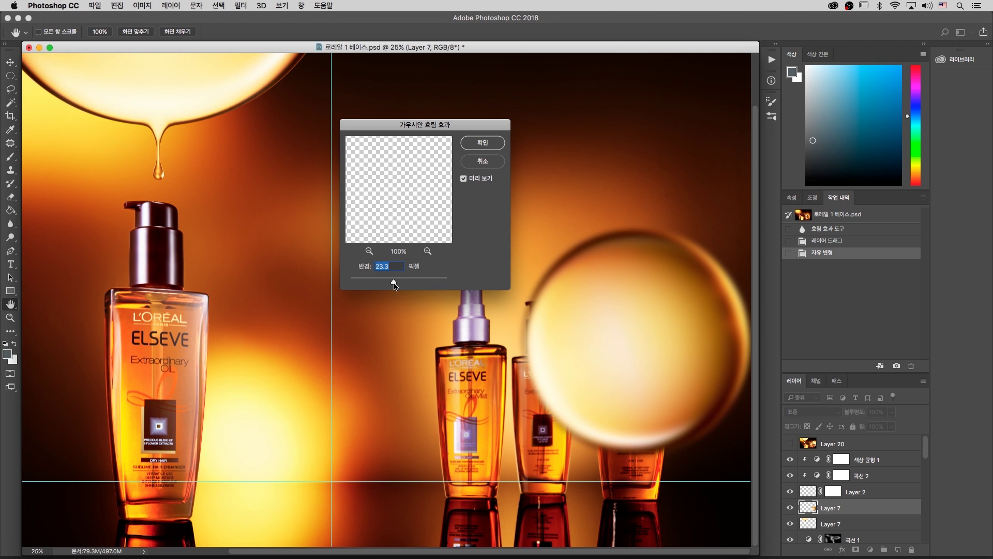
pyautogui.moveTo(395, 284); pyautogui.dragTo(389, 283)
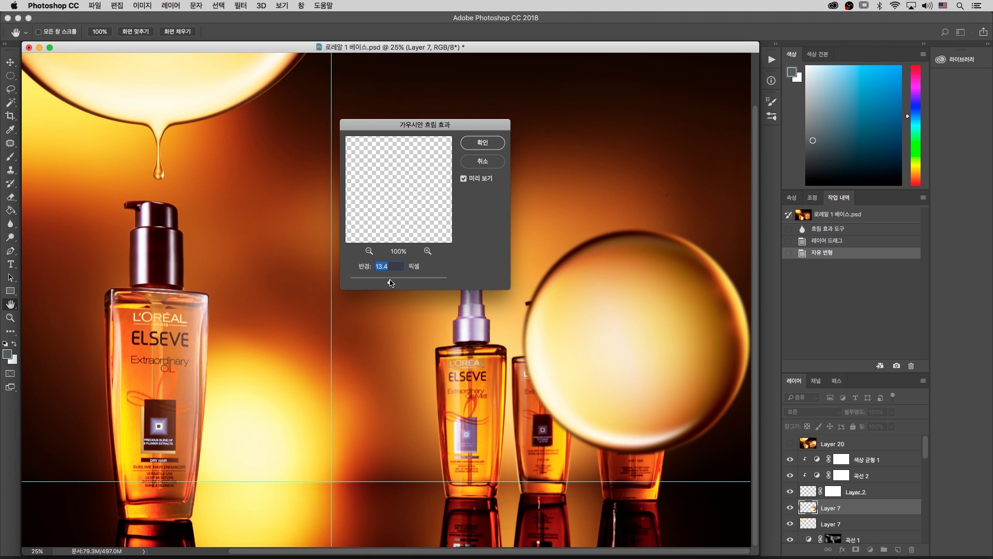
pyautogui.moveTo(391, 283); pyautogui.dragTo(390, 283)
pyautogui.write('10')
pyautogui.press('Return')
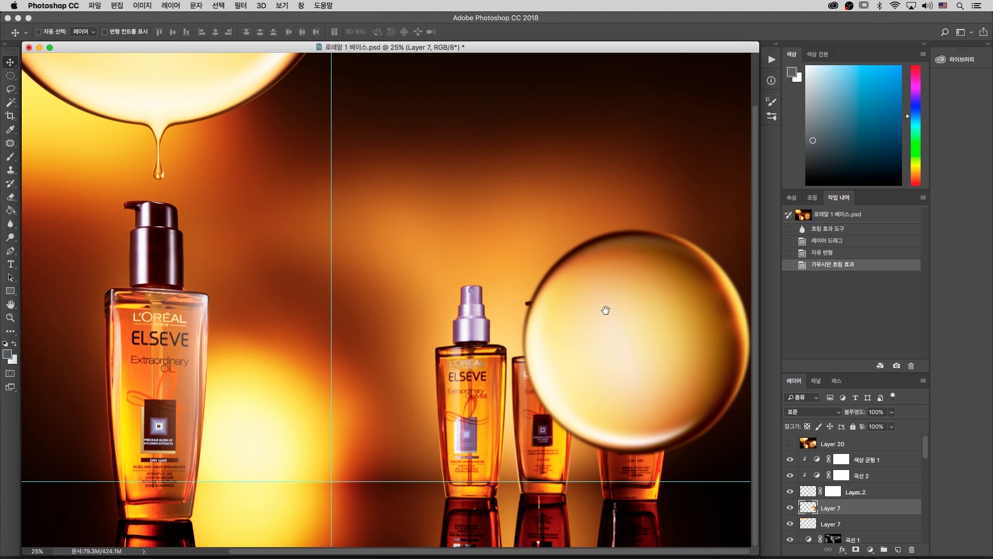
# Load Path 3 and Path 4 together as one selection outlining the two small bottles behind the sphere, with the sphere layer active.
pyautogui.scroll(1, 621, 316)
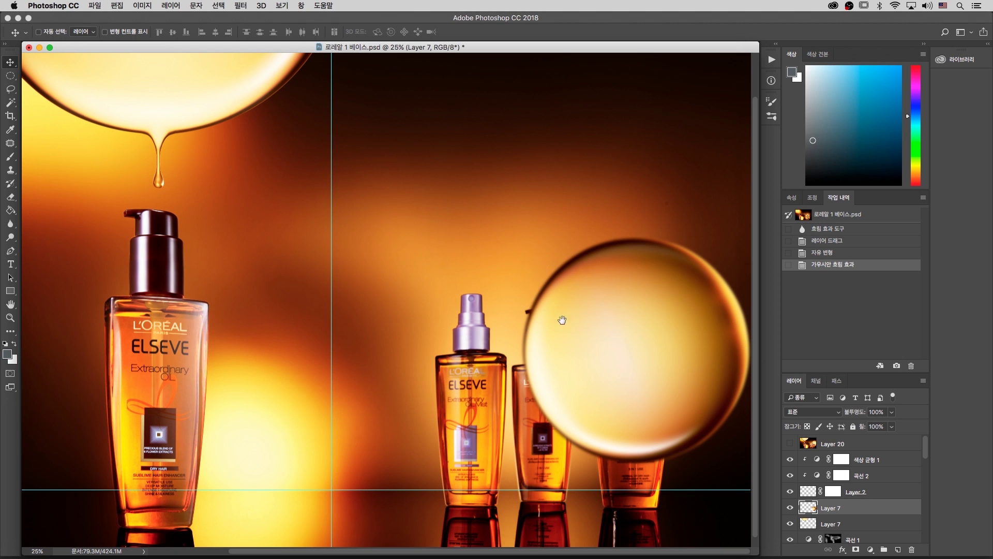
pyautogui.moveTo(562, 318); pyautogui.dragTo(540, 245)
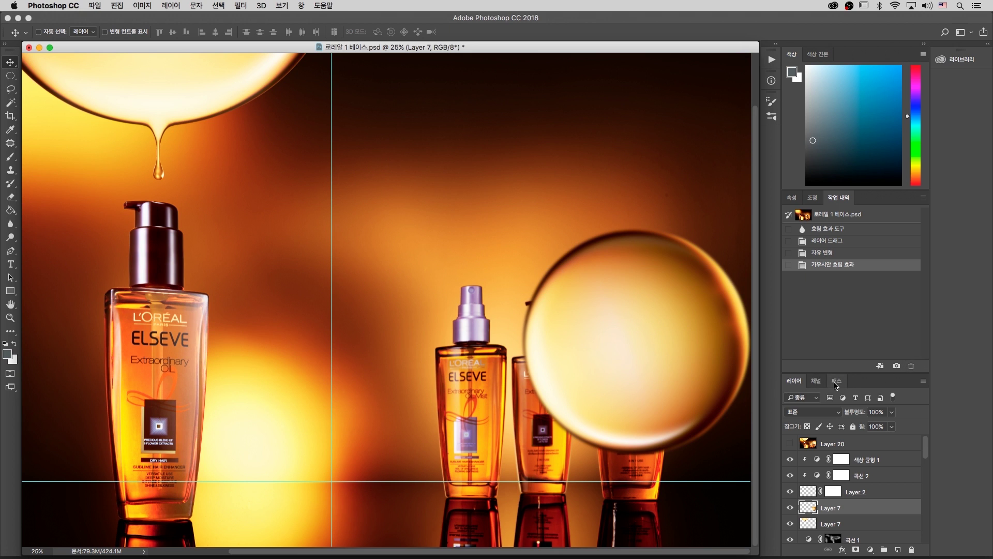
pyautogui.click(835, 384)
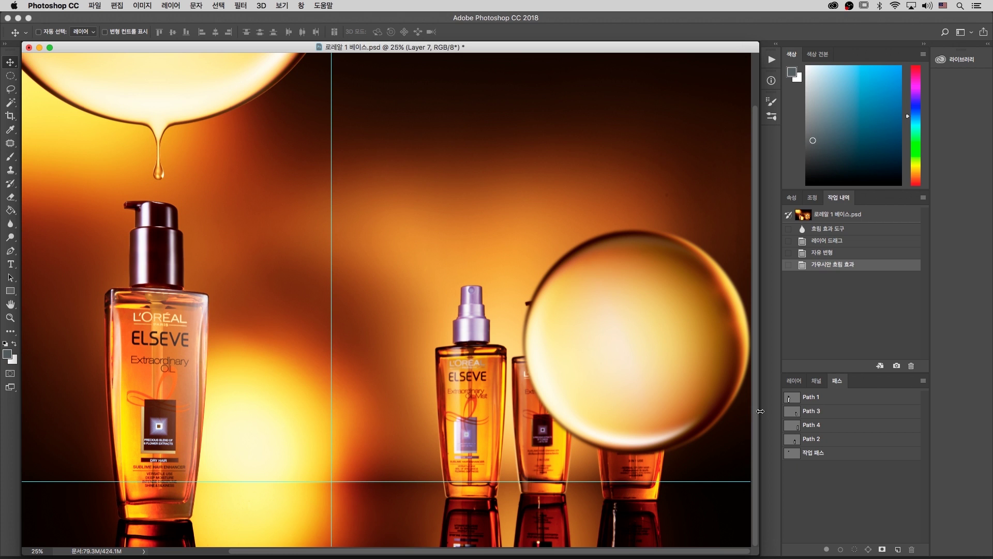
pyautogui.keyDown('super'); pyautogui.click(801, 414); pyautogui.keyUp('super')
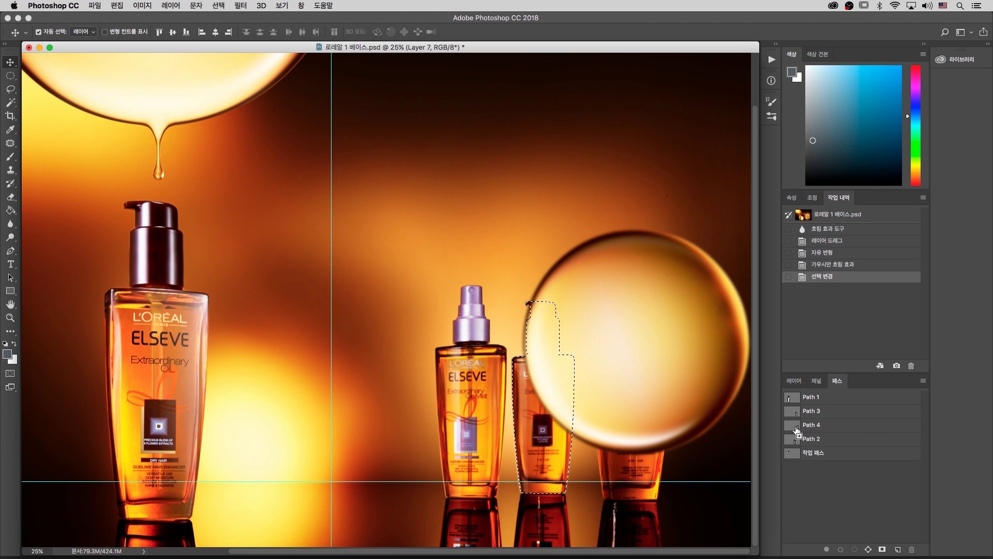
pyautogui.keyDown('shift'); pyautogui.keyDown('super'); pyautogui.click(800, 425); pyautogui.keyUp('super'); pyautogui.keyUp('shift')
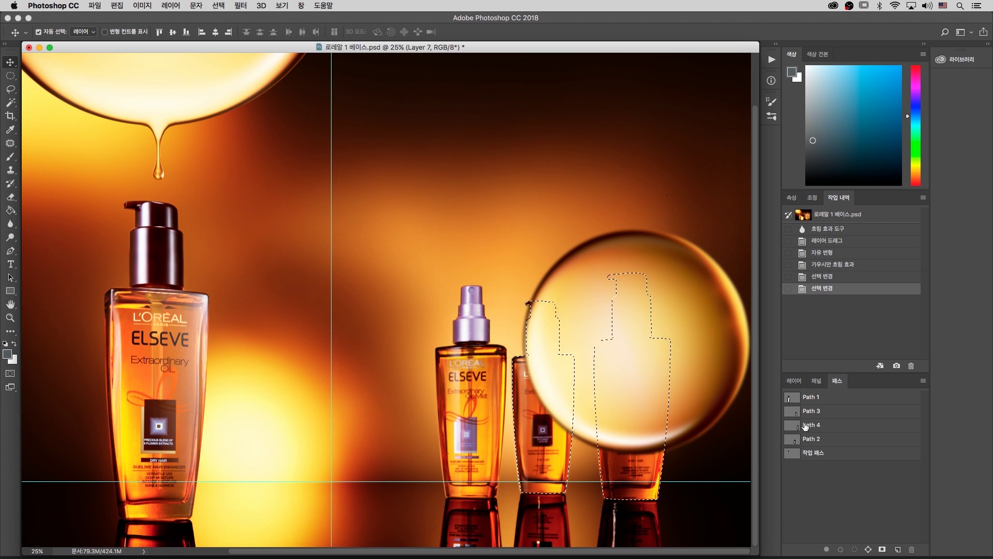
pyautogui.click(794, 381)
# Try feathering the two-bottle selection by 2 pixels, and undo the feather.
pyautogui.press('z')
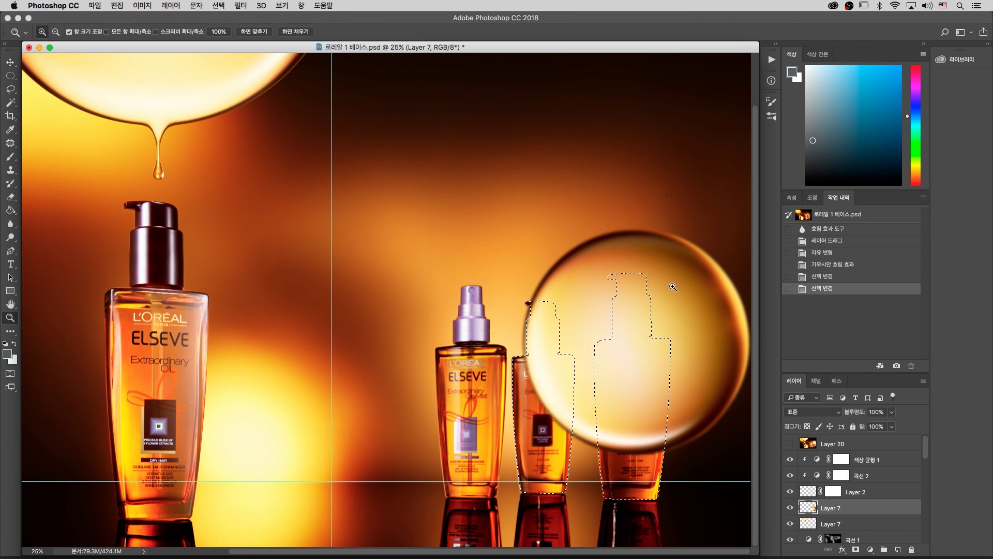
pyautogui.moveTo(682, 239); pyautogui.dragTo(572, 408)
pyautogui.moveTo(671, 358); pyautogui.dragTo(671, 350)
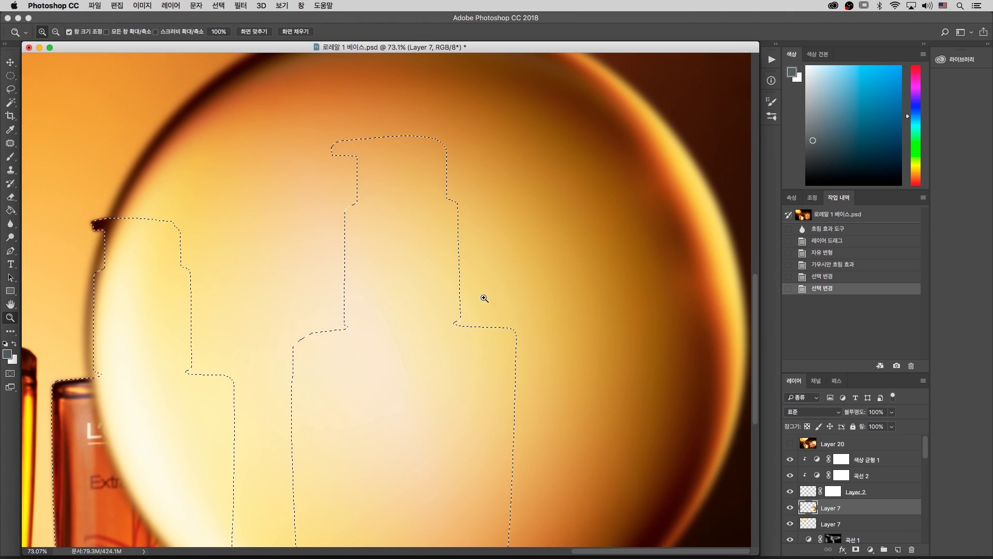
pyautogui.click(260, 33)
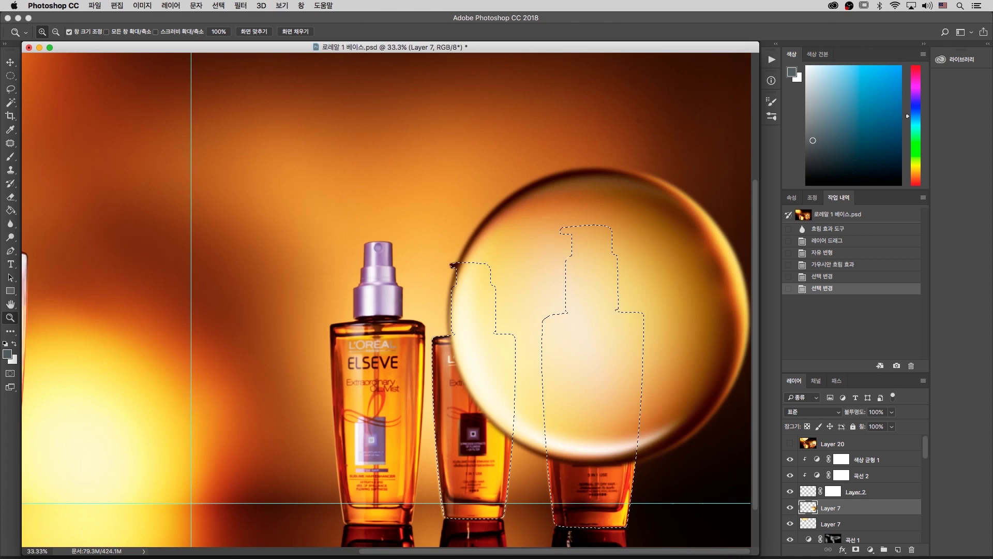
pyautogui.click(218, 5)
pyautogui.moveTo(257, 156)
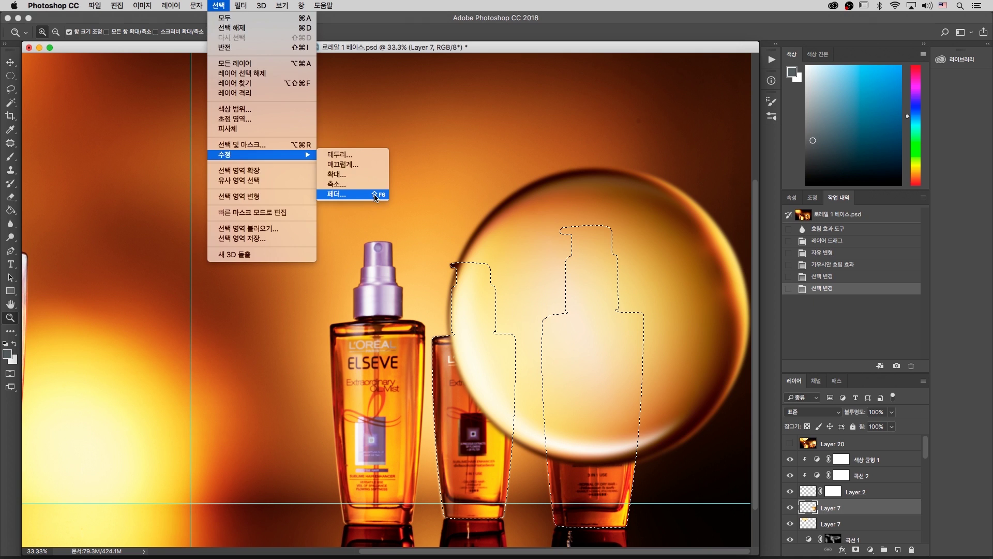
pyautogui.click(352, 196)
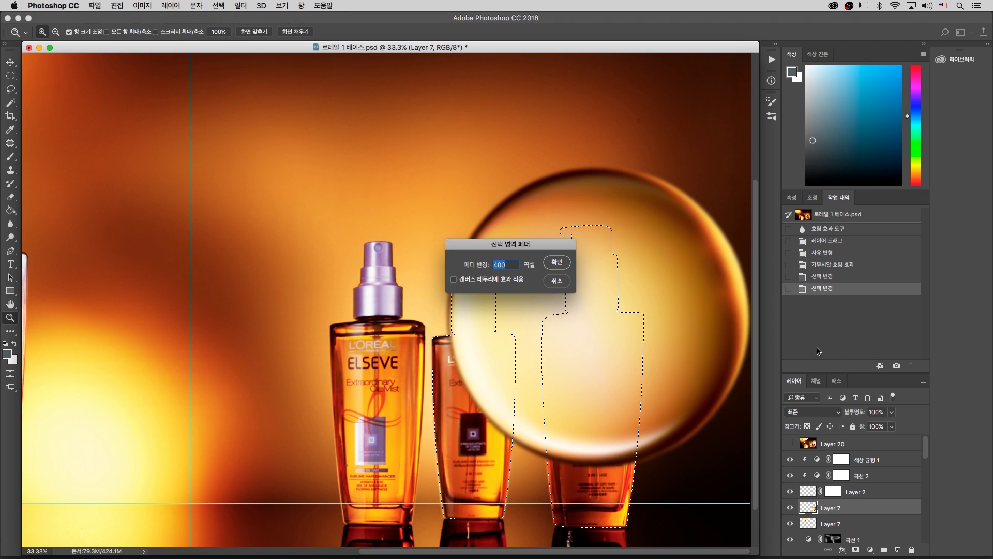
pyautogui.write('2')
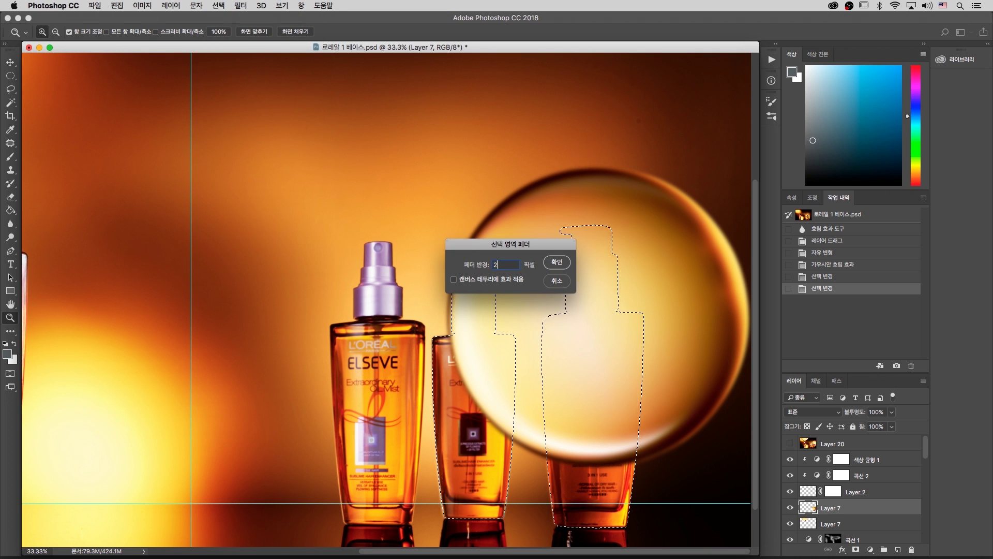
pyautogui.press('Return')
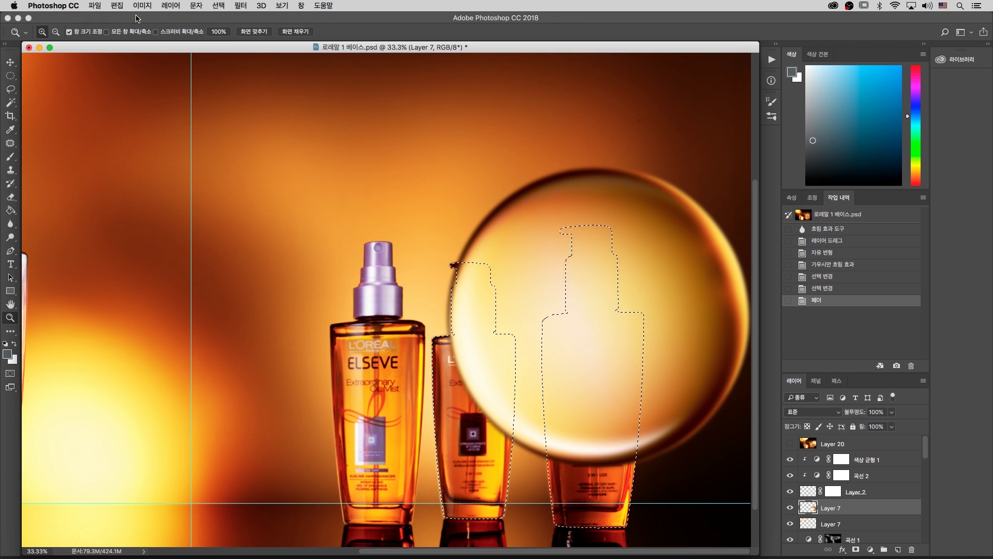
pyautogui.press('super+z')
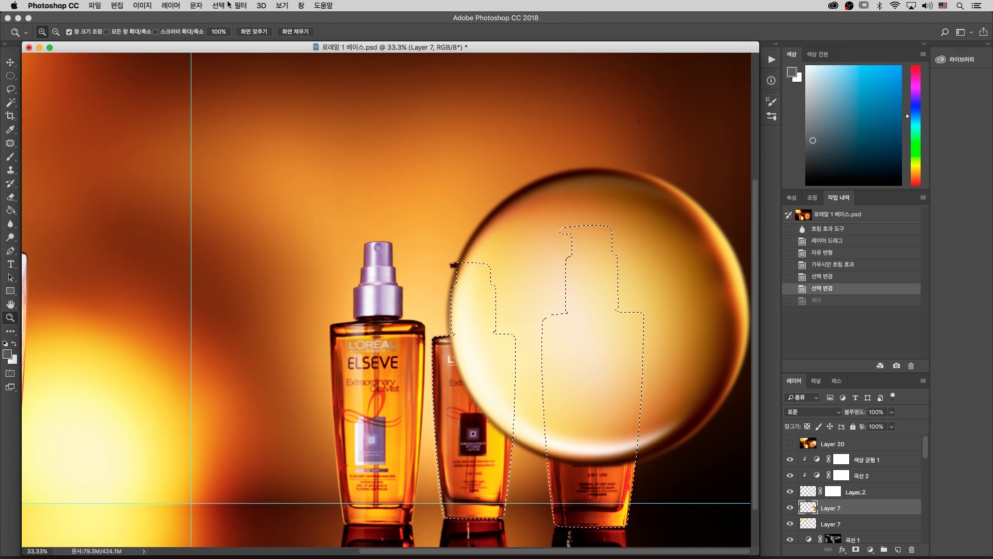
# Feather the two-bottle selection with a radius of 4 pixels.
pyautogui.click(219, 6)
pyautogui.moveTo(264, 155)
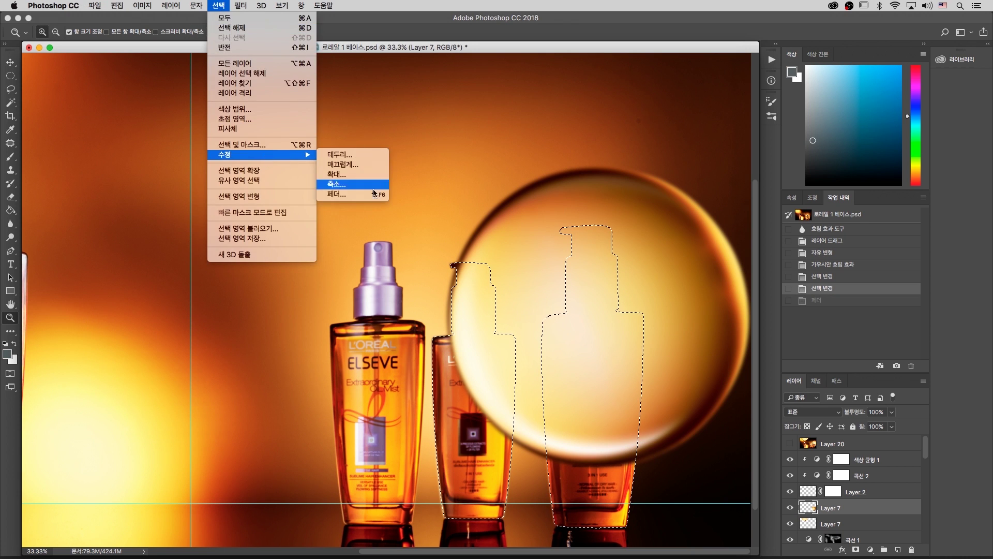
pyautogui.click(376, 198)
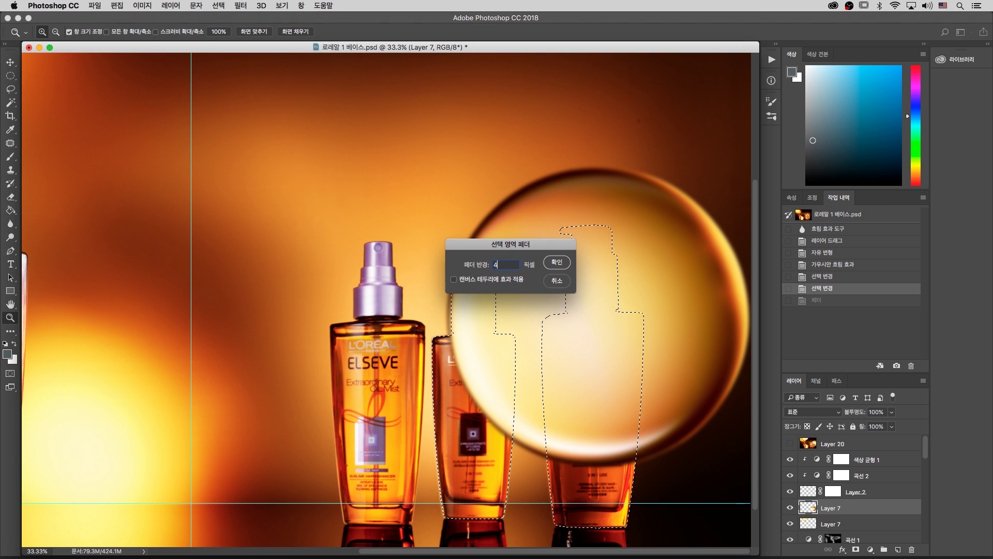
pyautogui.press('Return')
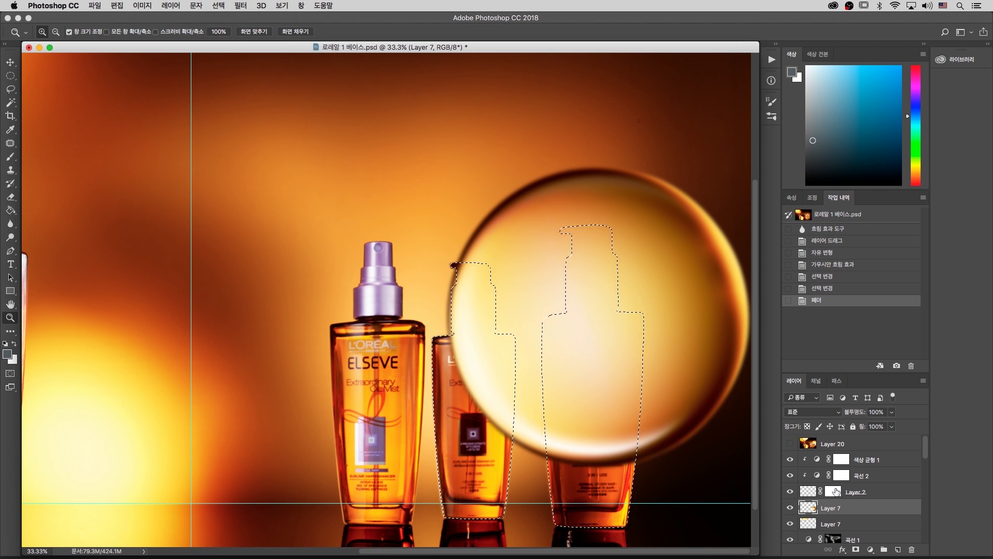
# Reset the foreground and background colours to default and add a layer mask that hides the selected bottle shapes from the sphere layer.
pyautogui.press('alt')
pyautogui.click(5, 344)
pyautogui.press('alt')
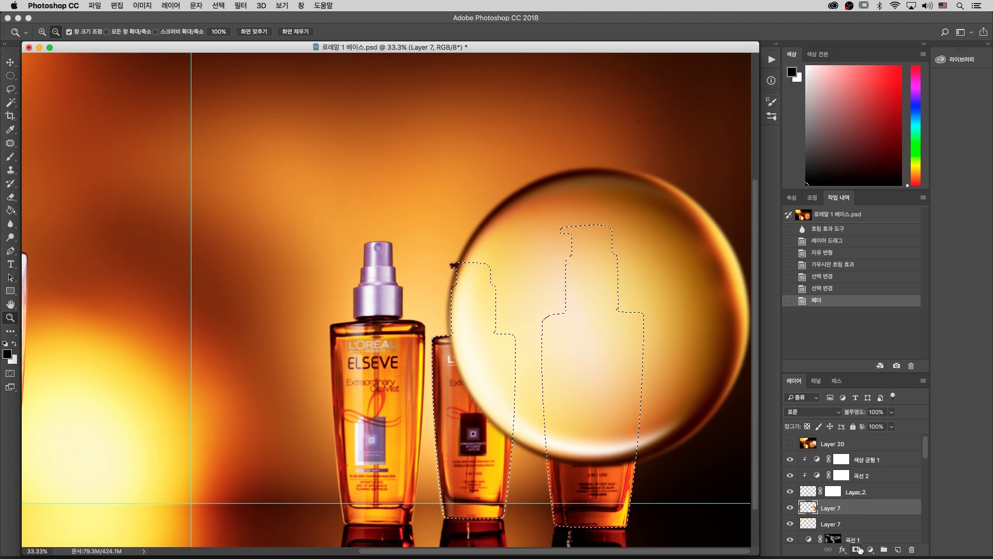
pyautogui.keyDown('alt'); pyautogui.click(858, 550); pyautogui.keyUp('alt')
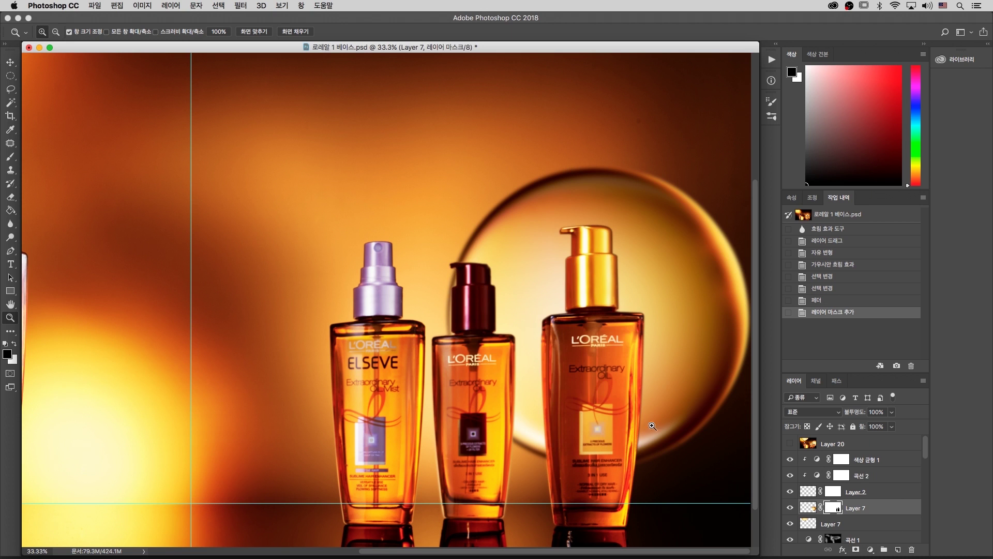
# Examine the masked sphere's edges around the small bottles, close up and in the whole composite.
pyautogui.click(649, 271)
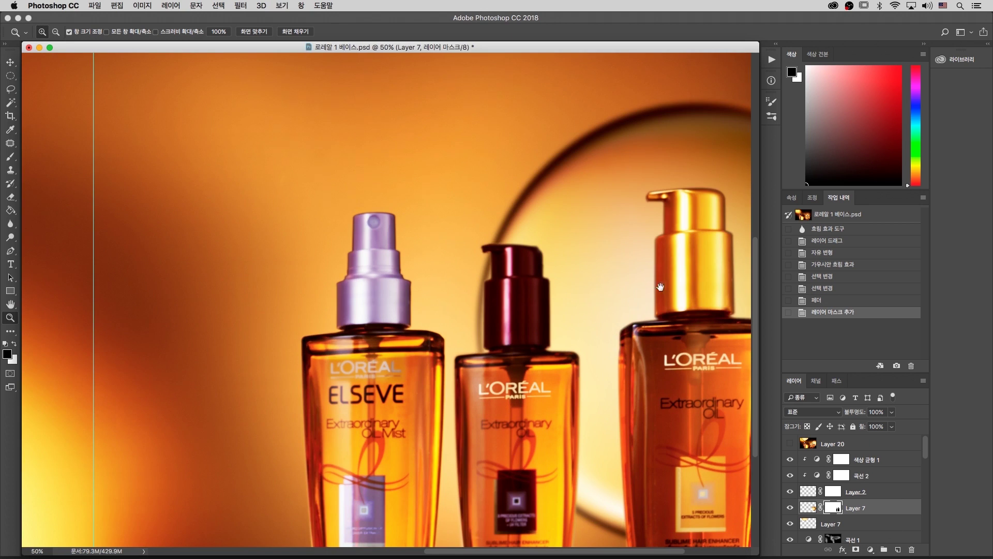
pyautogui.hscroll(5, 648, 271)
pyautogui.scroll(-3, 648, 271)
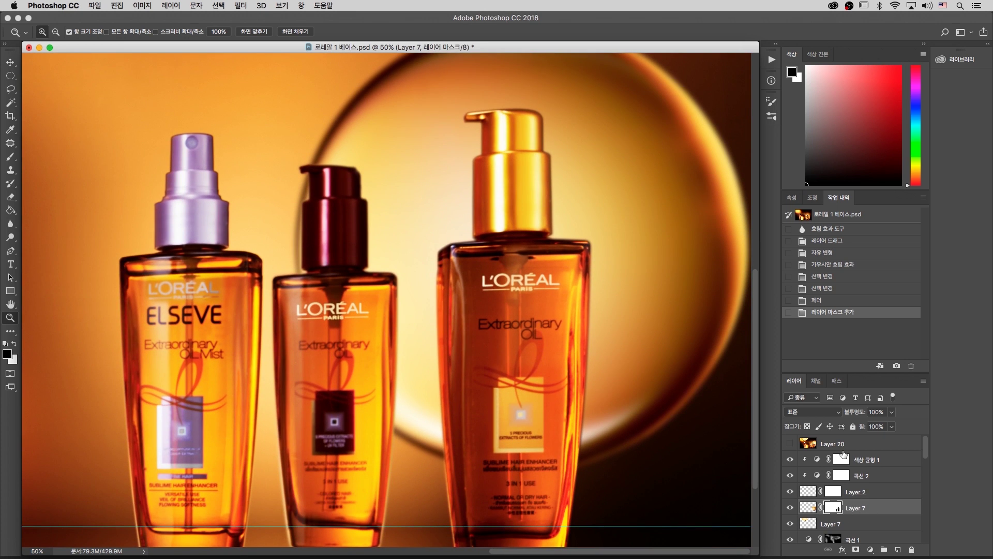
pyautogui.moveTo(468, 206); pyautogui.dragTo(470, 234)
pyautogui.press('super+minus')
pyautogui.press('super+minus')
pyautogui.press('super+minus')
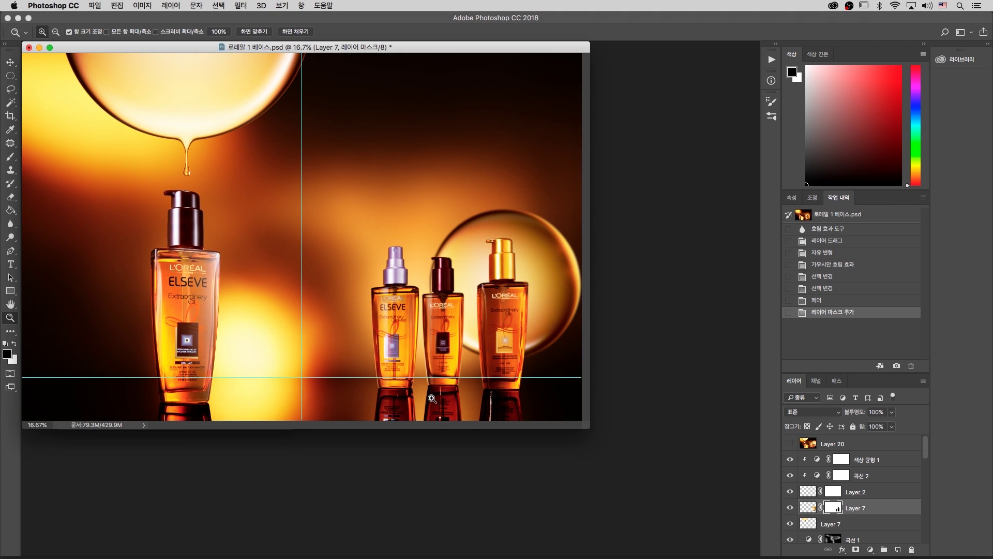
# Move the composite window aside to uncover the source documents, and close 로레알 1 베이스.psd.
pyautogui.moveTo(483, 48); pyautogui.dragTo(537, 56)
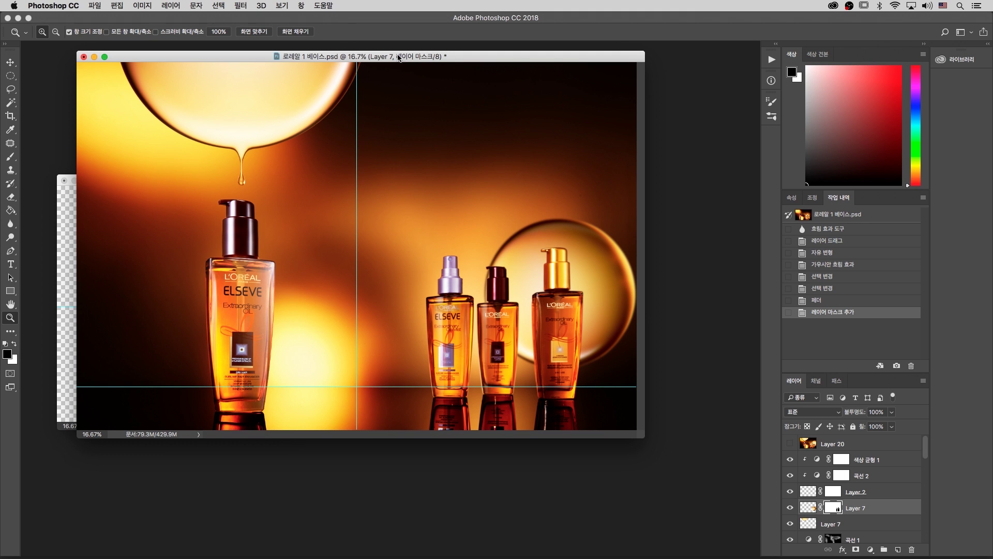
pyautogui.moveTo(410, 61); pyautogui.dragTo(423, 85)
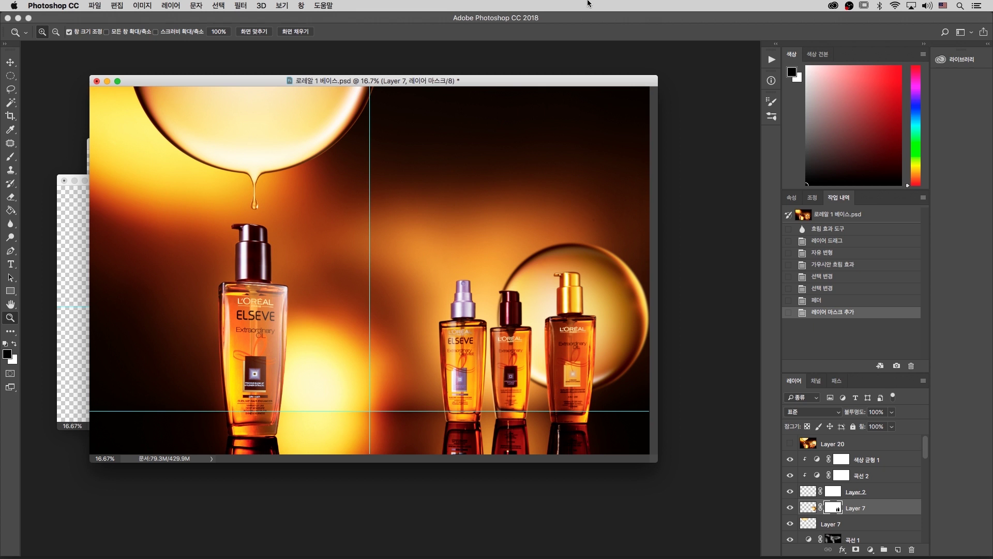
pyautogui.press('super+plus')
pyautogui.press('super+minus')
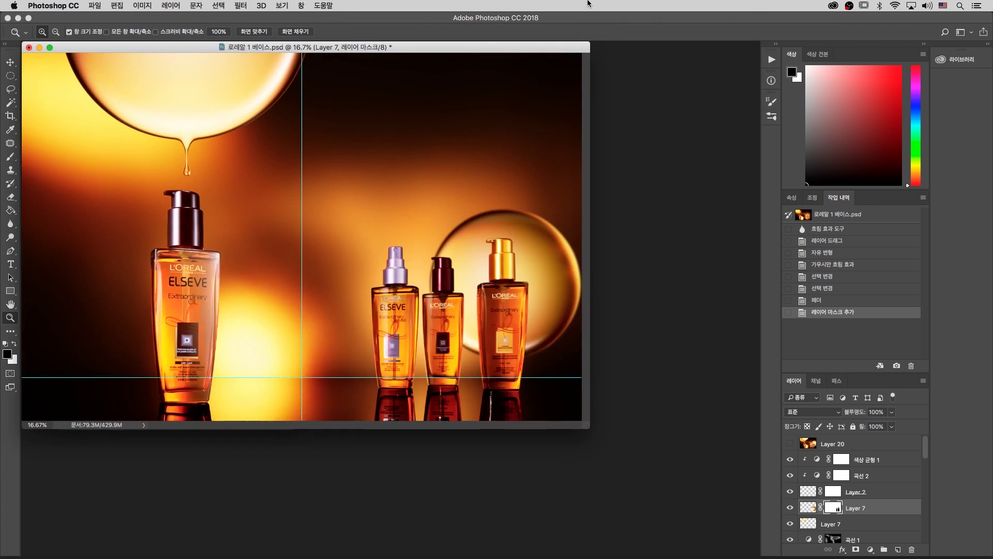
pyautogui.moveTo(349, 49); pyautogui.dragTo(459, 89)
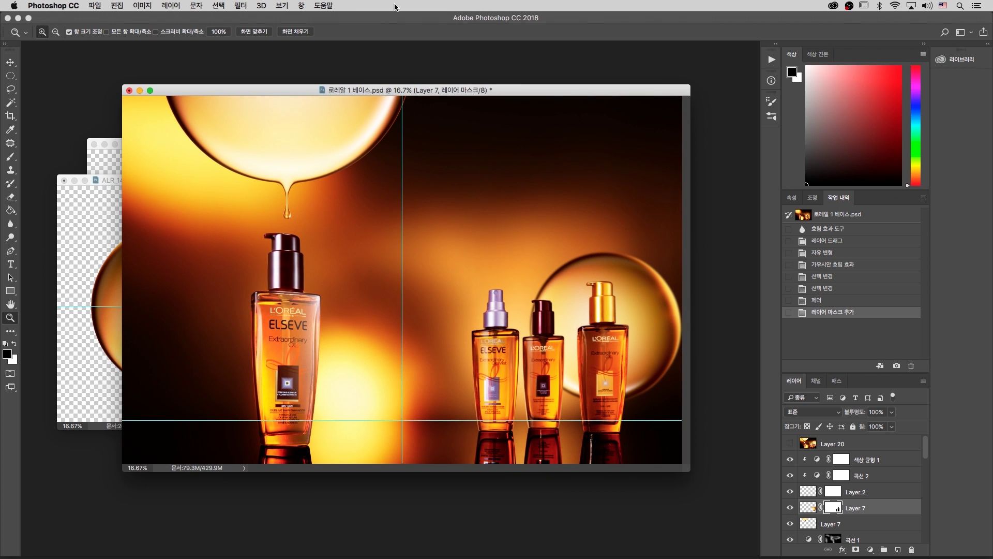
pyautogui.moveTo(465, 92); pyautogui.dragTo(534, 133)
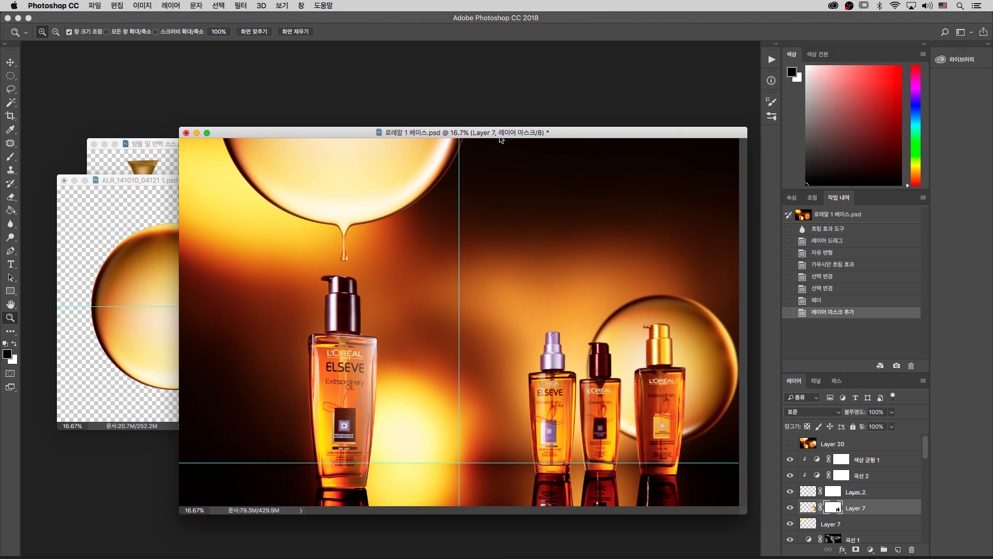
pyautogui.click(186, 133)
pyautogui.click(472, 193)
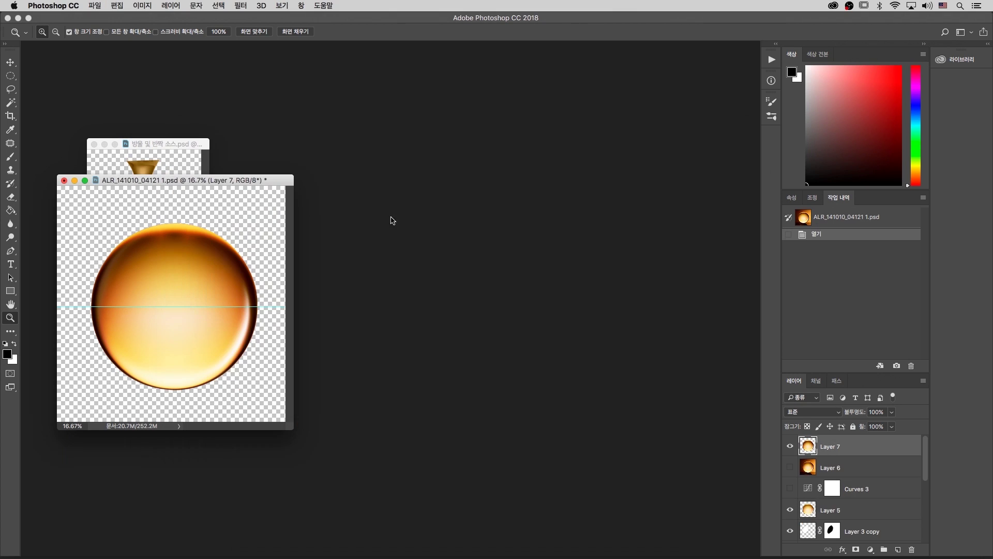
# Close the remaining source documents 방울 및 반짝 소스.psd and ALR_141010_04121 1.psd, discarding the unsaved changes to the latter.
pyautogui.moveTo(186, 180); pyautogui.dragTo(456, 128)
pyautogui.moveTo(201, 143); pyautogui.dragTo(249, 151)
pyautogui.press('super+w')
pyautogui.moveTo(496, 129); pyautogui.dragTo(375, 128)
pyautogui.press('super+w')
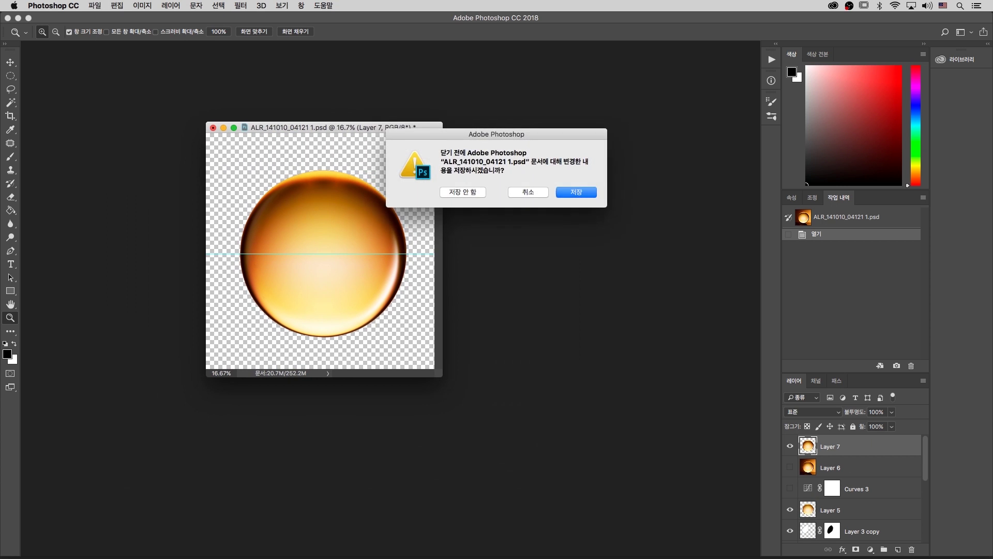
pyautogui.click(462, 193)
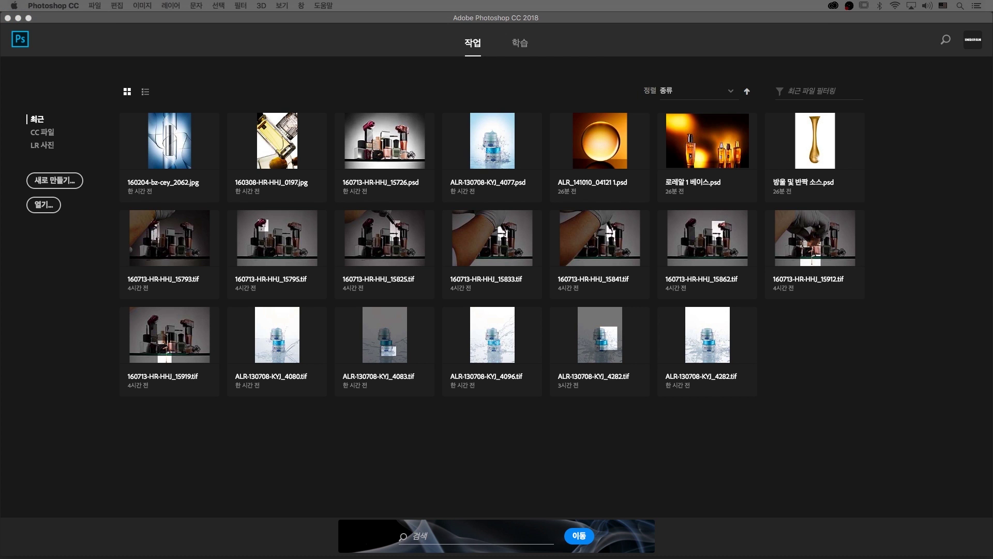
# Float all the open nail polish images in separate windows.
pyautogui.moveTo(992, 394); pyautogui.dragTo(864, 372)
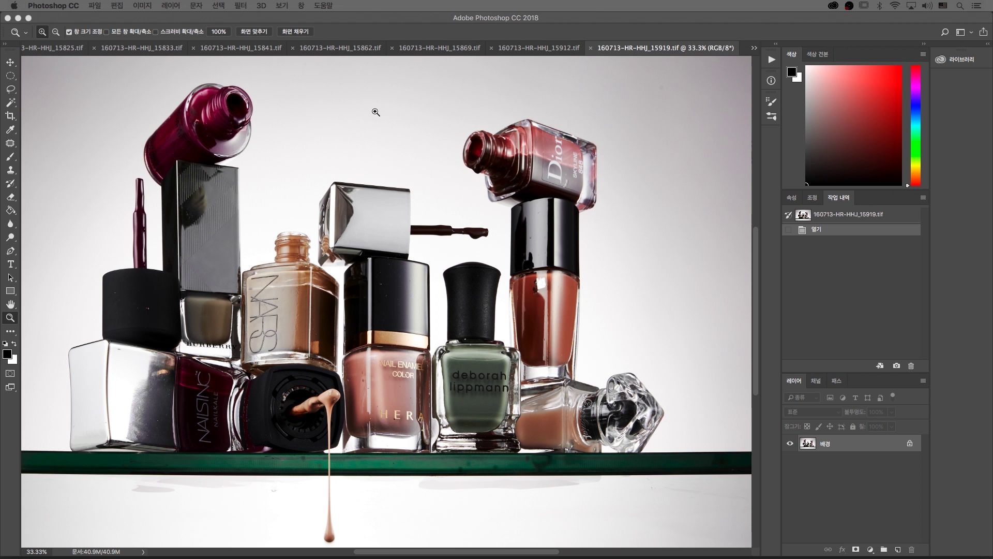
pyautogui.click(284, 5)
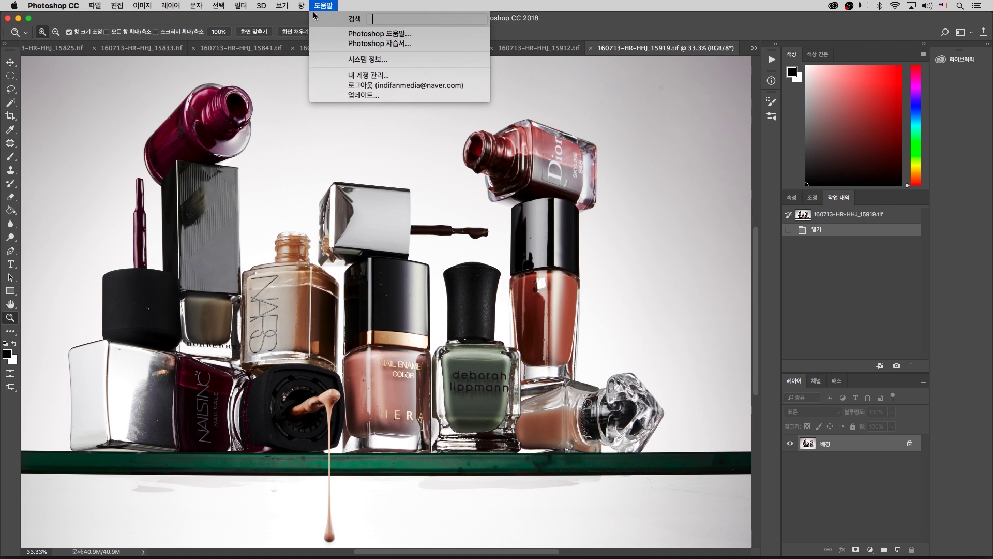
pyautogui.moveTo(309, 19)
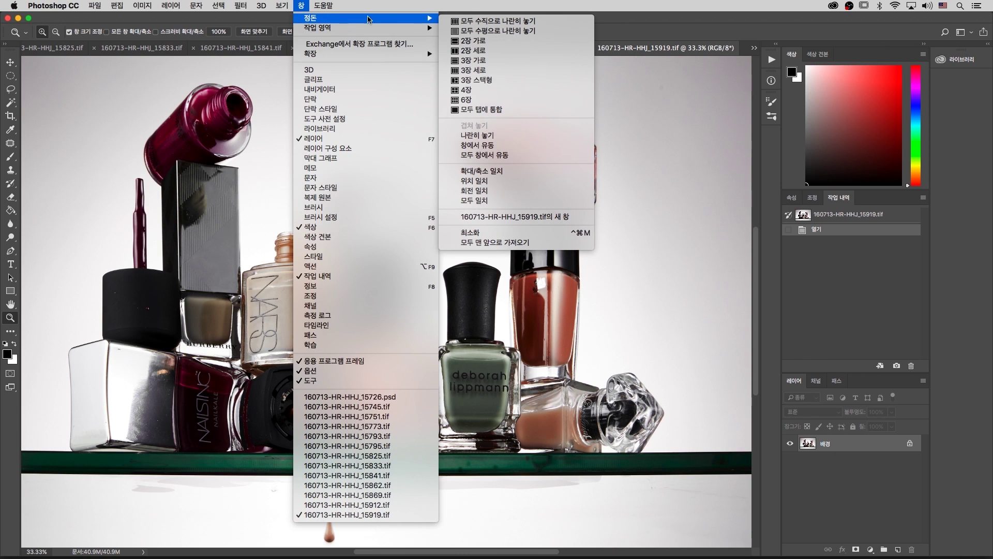
pyautogui.click(518, 154)
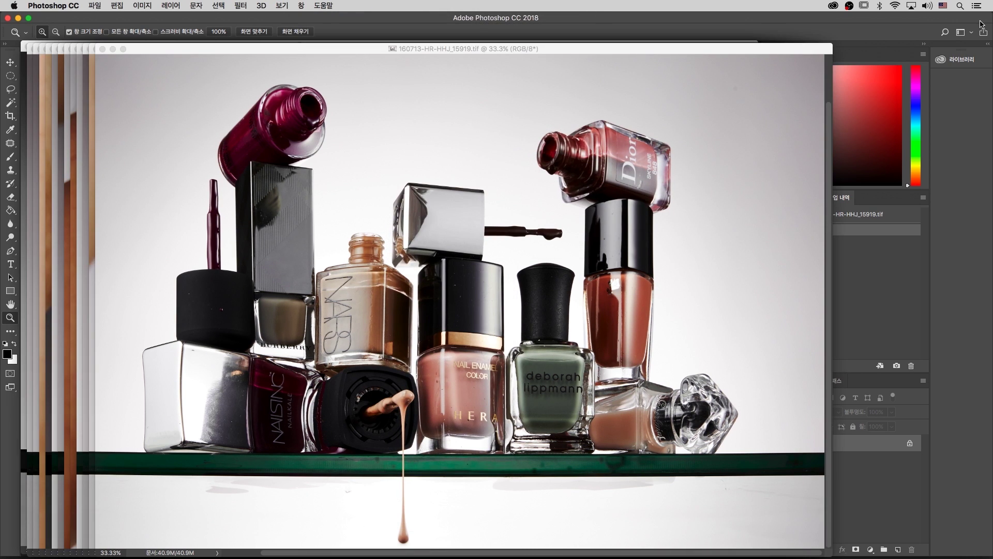
# Bring 160713-HR-HHJ_15726.psd to the front, zoom it out to 25%, and move its window clear of the workspace edge.
pyautogui.hotkey('ctrl', 'Down')
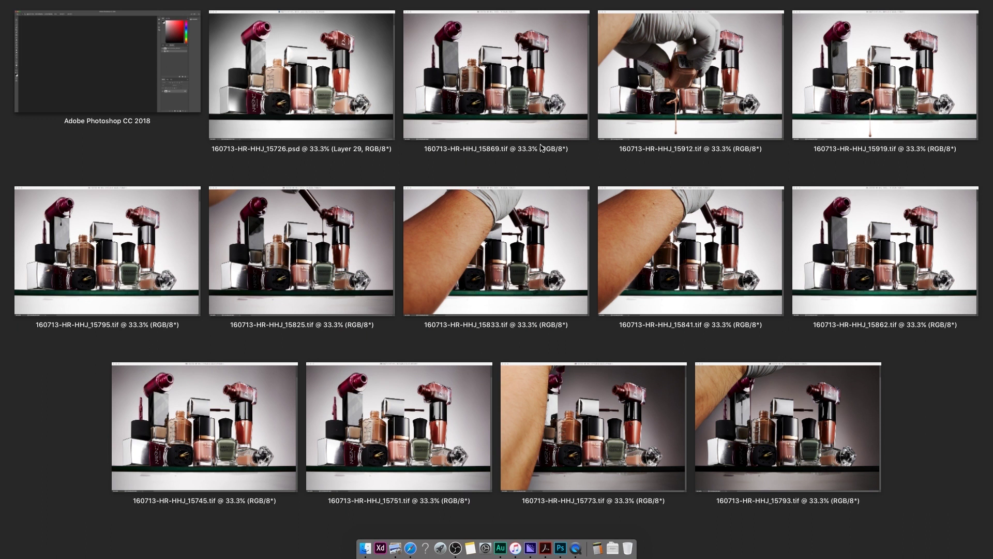
pyautogui.click(348, 72)
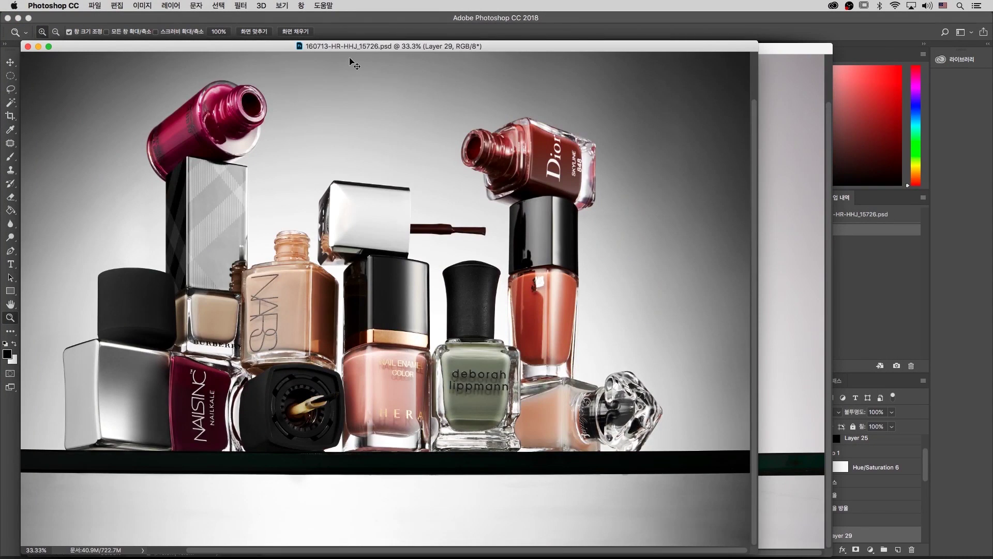
pyautogui.press('super+minus')
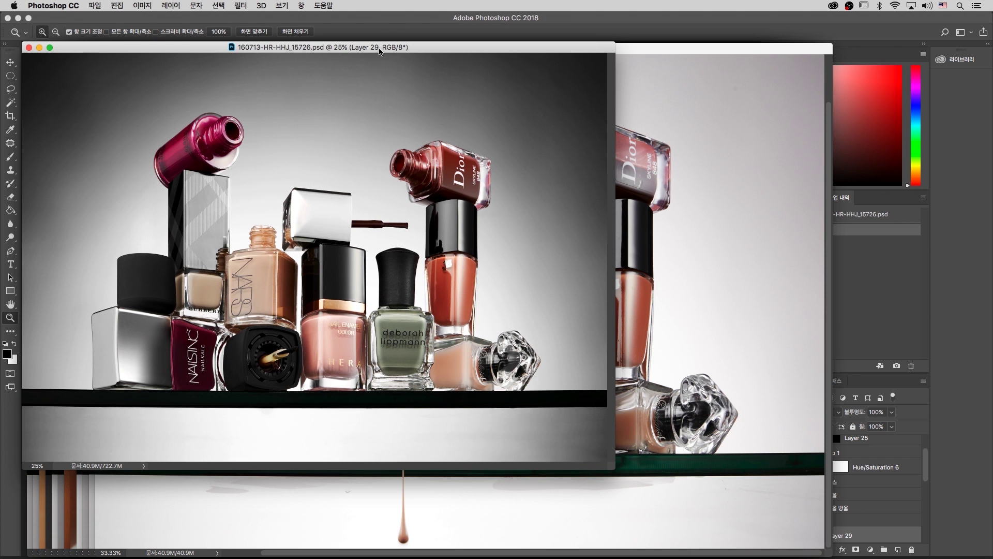
pyautogui.moveTo(379, 51); pyautogui.dragTo(434, 52)
# Examine the whole nail polish composite in the full-screen modes, and return it to its floating window.
pyautogui.press('f')
pyautogui.press('super+0')
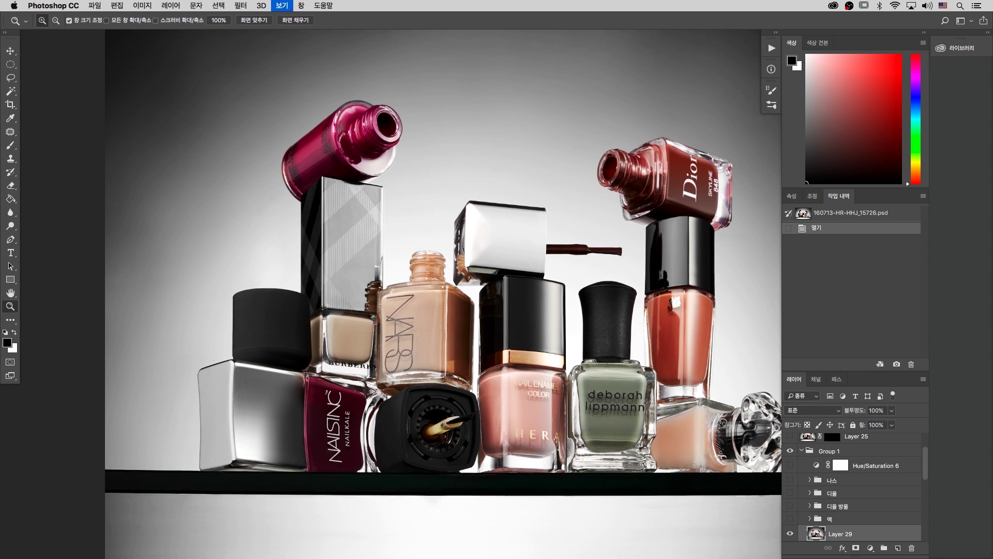
pyautogui.press('super+equal')
pyautogui.press('super+minus')
pyautogui.press('super+minus')
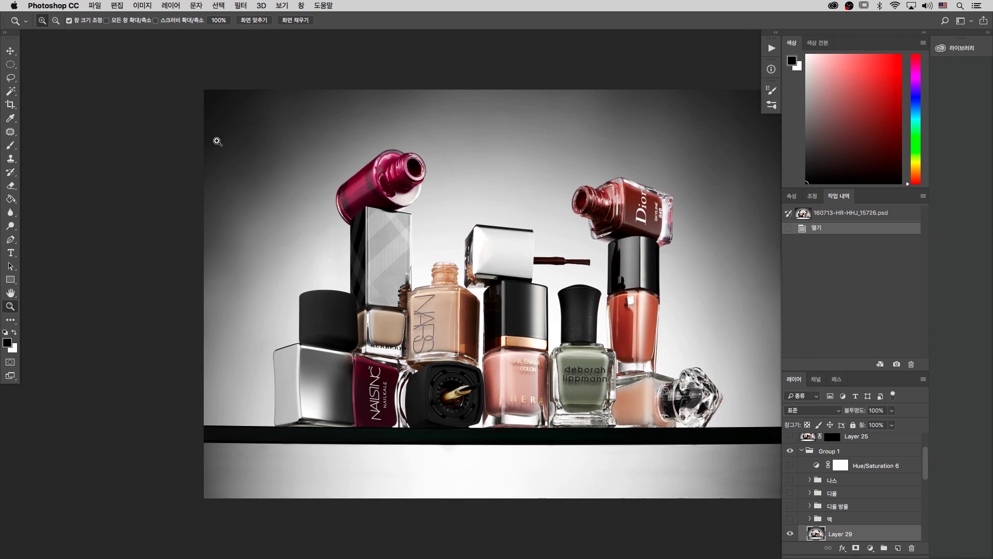
pyautogui.hscroll(3, 404, 154)
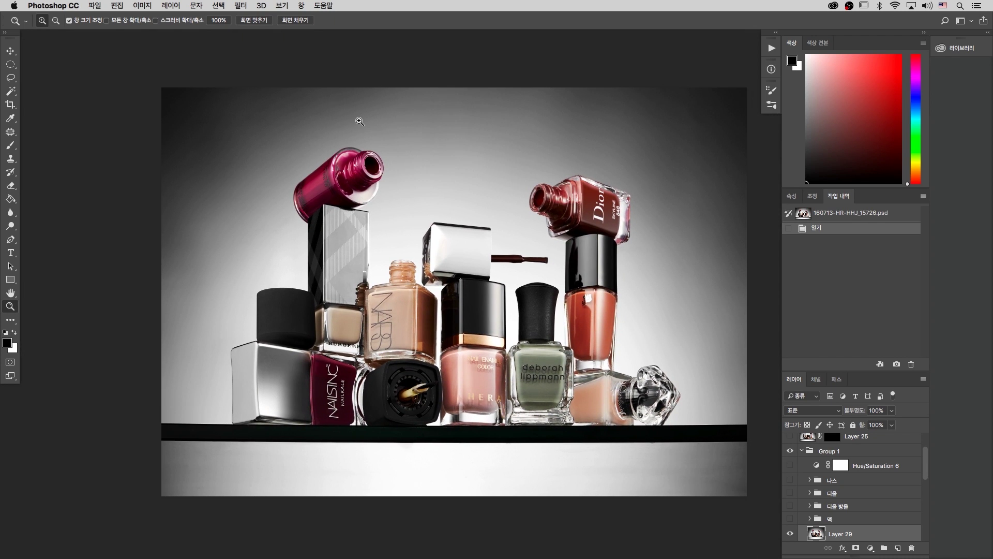
pyautogui.press('f')
pyautogui.press('f')
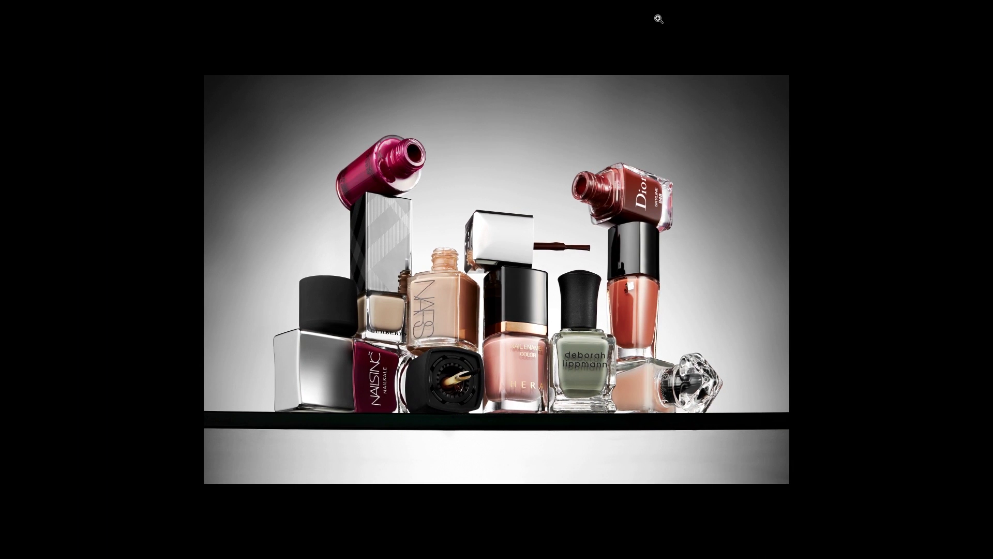
pyautogui.press('f')
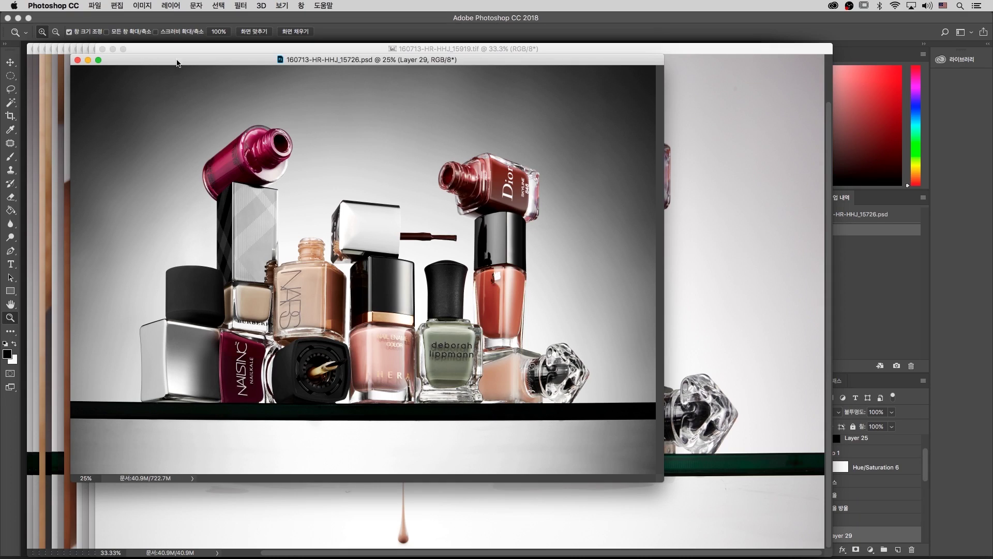
pyautogui.moveTo(177, 64); pyautogui.dragTo(213, 74)
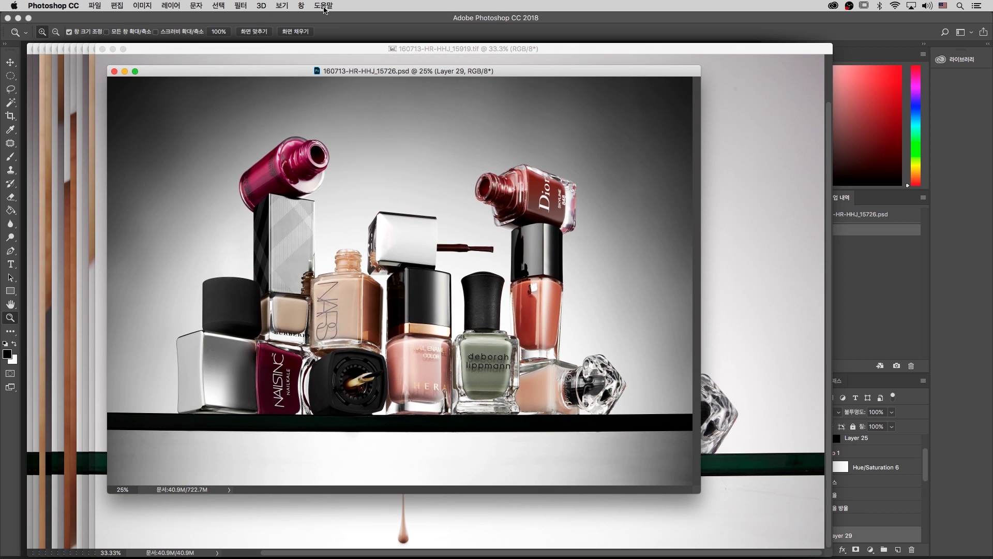
# Look over all open image windows, bring 160713-HR-HHJ_15751.tif to the front, and zoom it out to 12.5%.
pyautogui.hotkey('ctrl', 'Down')
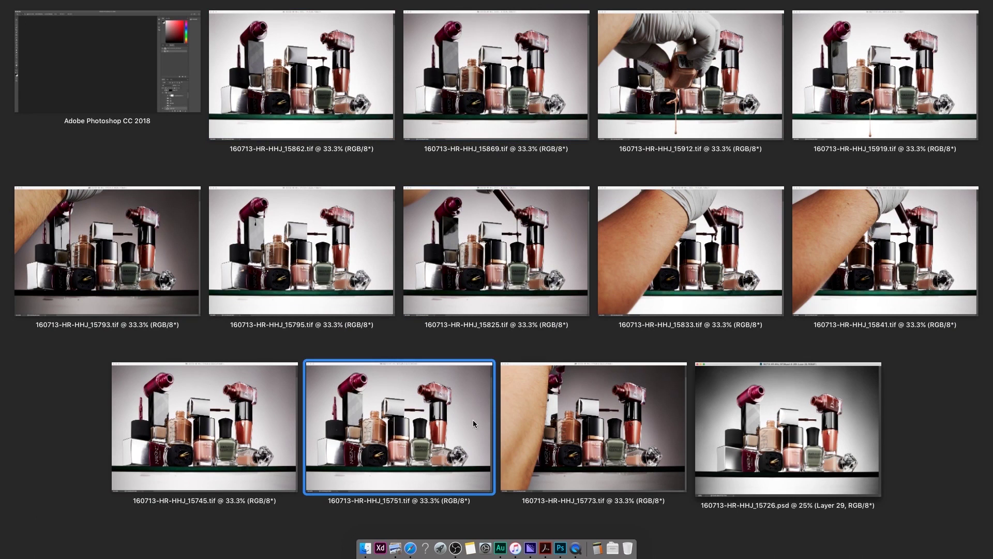
pyautogui.click(797, 453)
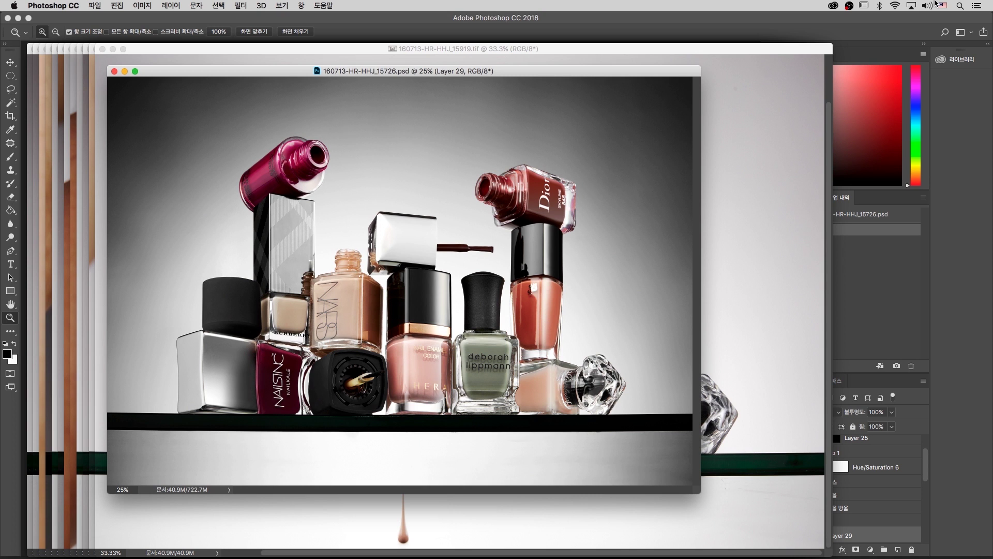
pyautogui.hotkey('ctrl', 'Down')
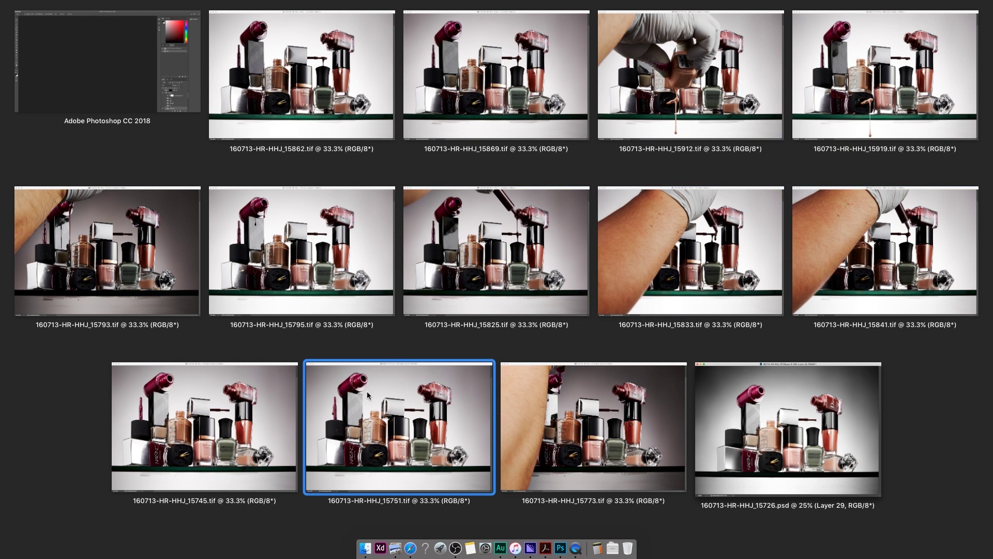
pyautogui.click(414, 438)
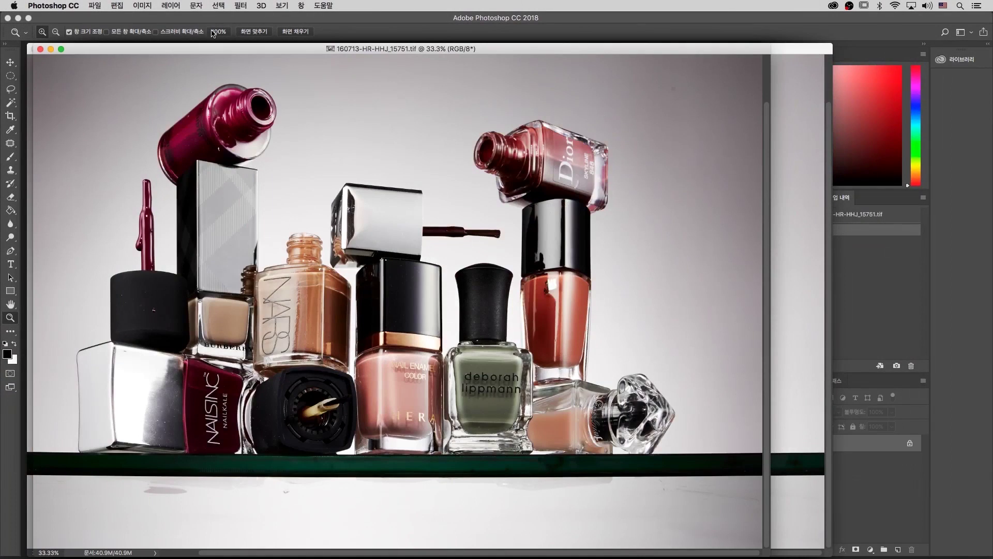
pyautogui.press('super+minus')
pyautogui.press('super+minus')
pyautogui.press('super+minus')
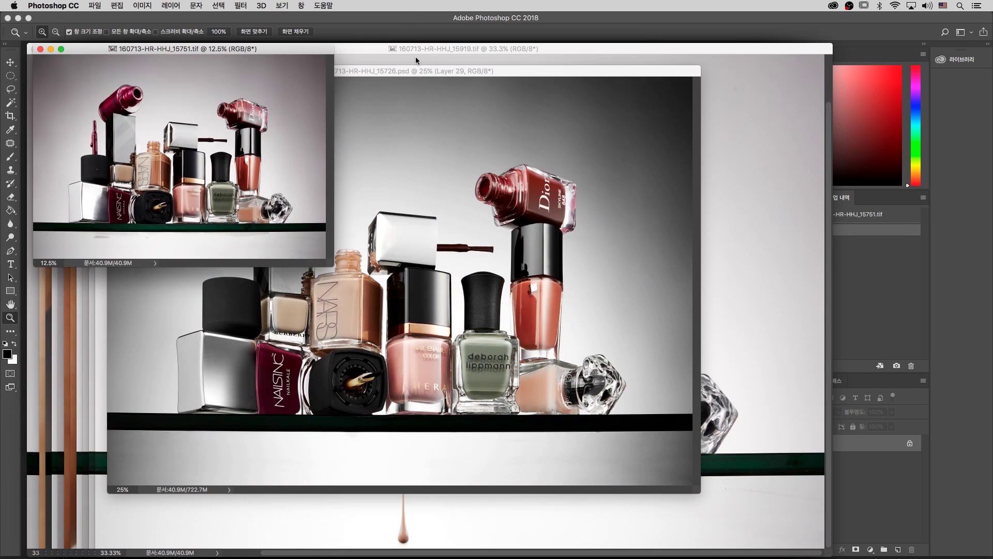
# Arrange the 160713-HR-HHJ_15726.psd and 160713-HR-HHJ_15751.tif windows side by side so both images can be seen.
pyautogui.click(409, 71)
pyautogui.moveTo(409, 71); pyautogui.dragTo(527, 46)
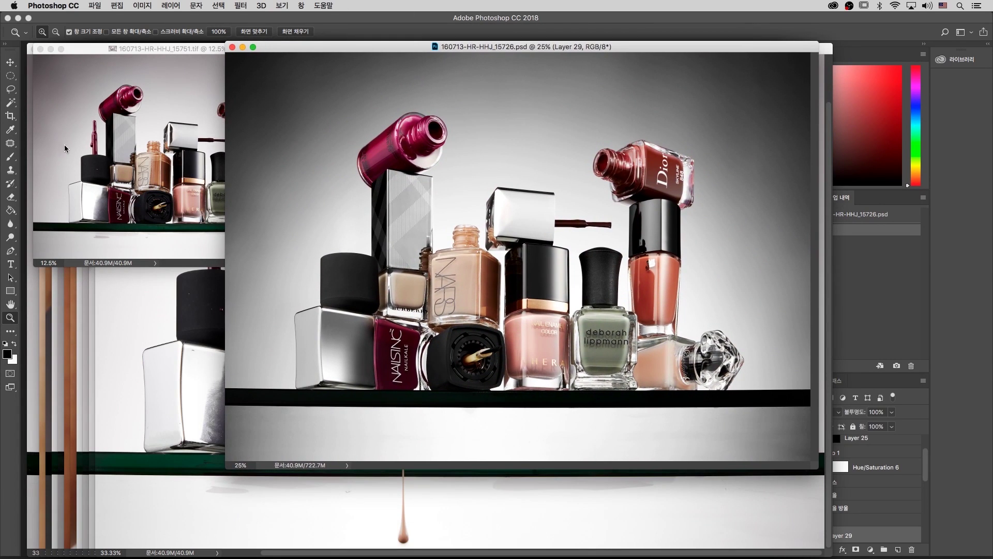
pyautogui.click(89, 125)
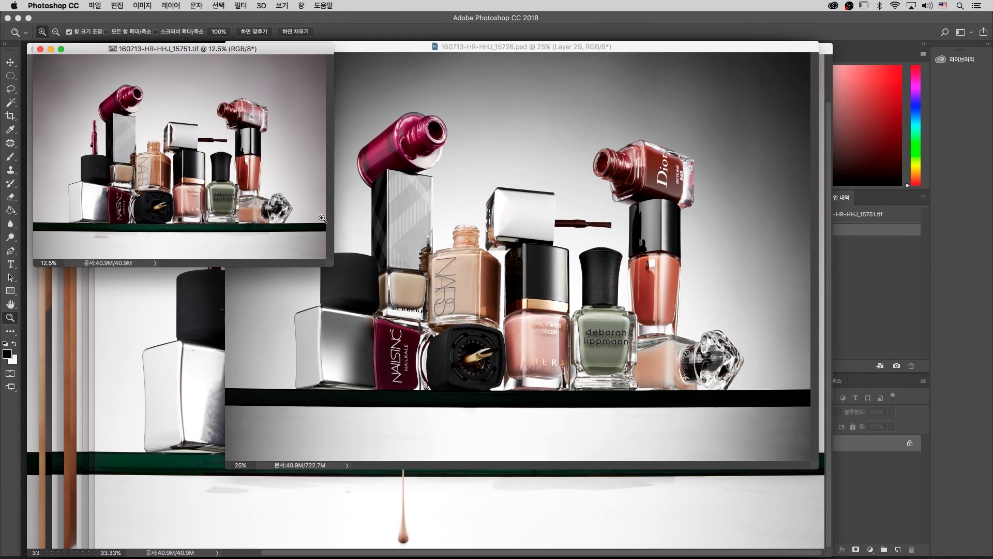
pyautogui.press('m')
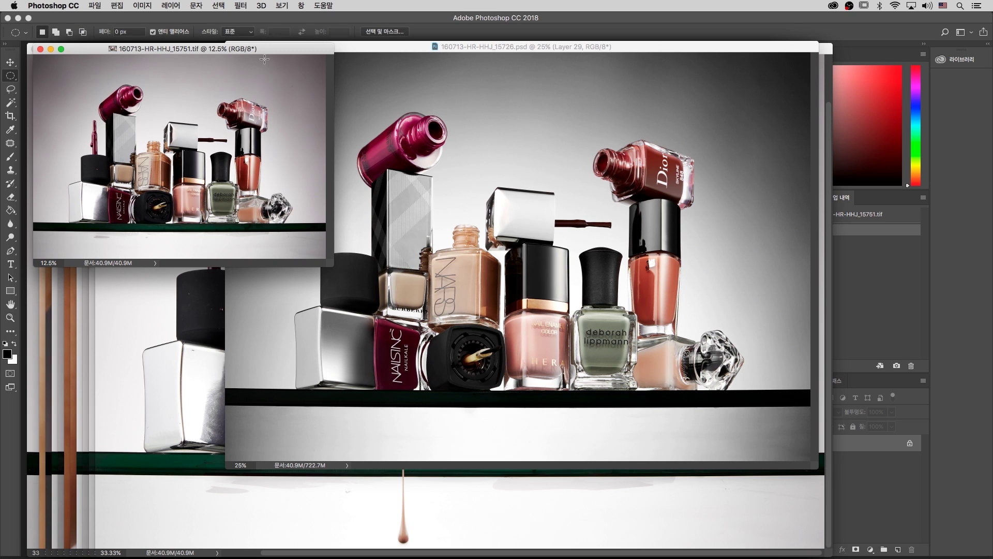
pyautogui.moveTo(255, 52); pyautogui.dragTo(224, 155)
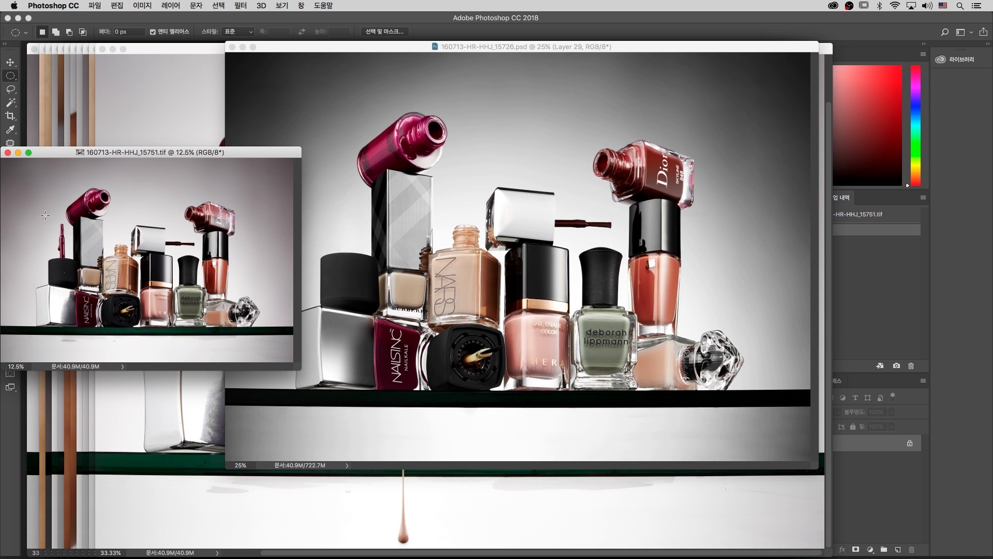
pyautogui.moveTo(40, 211); pyautogui.dragTo(81, 270)
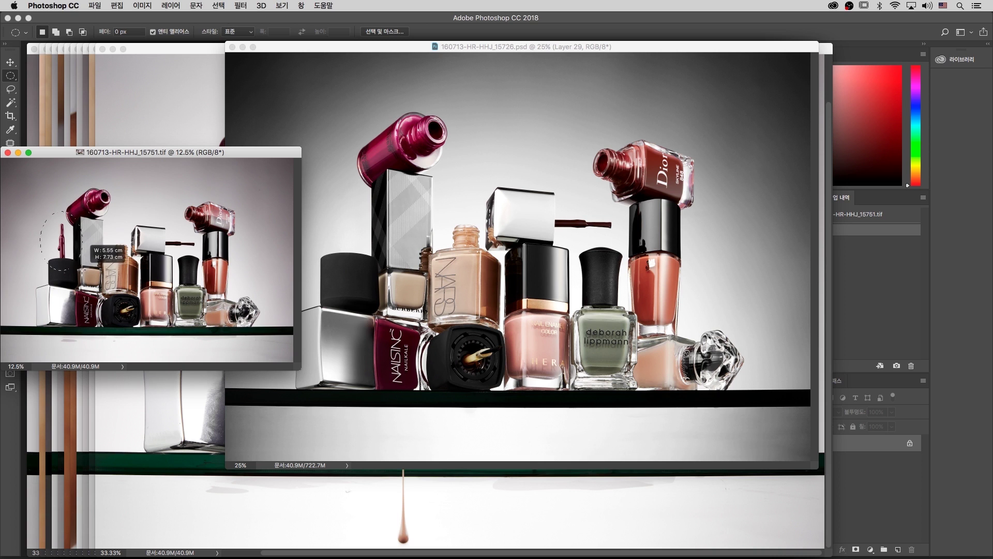
pyautogui.press('v')
pyautogui.press('super+d')
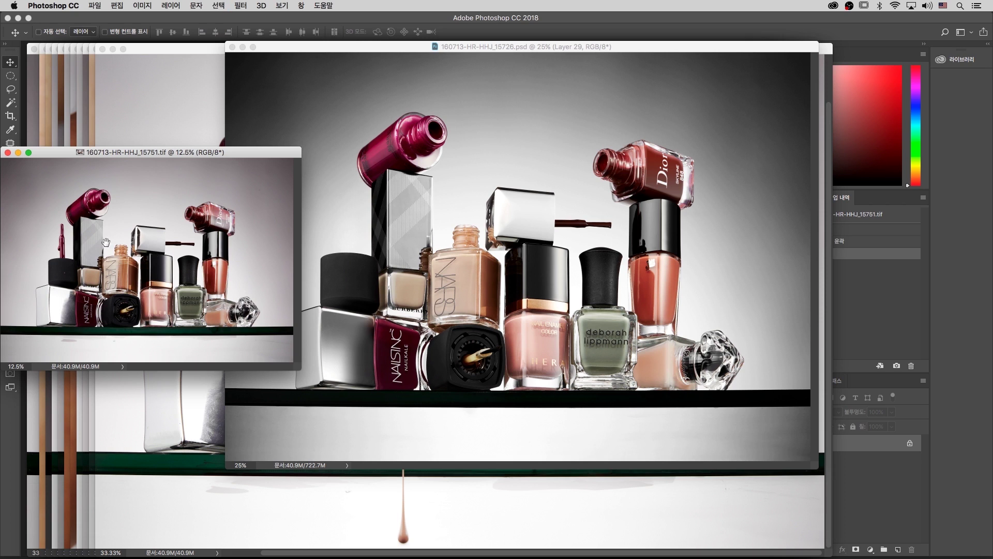
pyautogui.press('m')
pyautogui.moveTo(36, 213); pyautogui.dragTo(125, 265)
pyautogui.press('super+d')
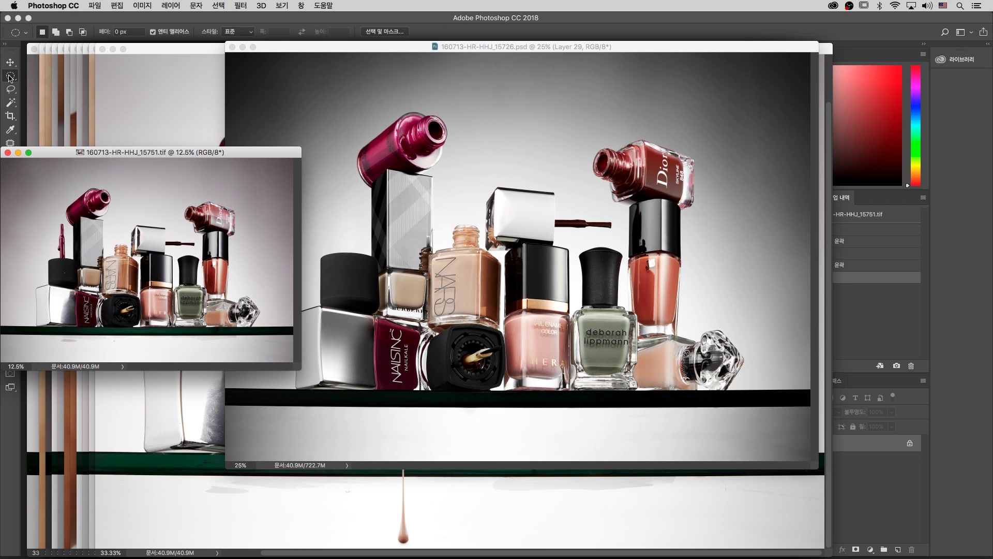
# Switch to the Rectangular Marquee tool for selecting in 160713-HR-HHJ_15751.tif.
pyautogui.click(10, 77)
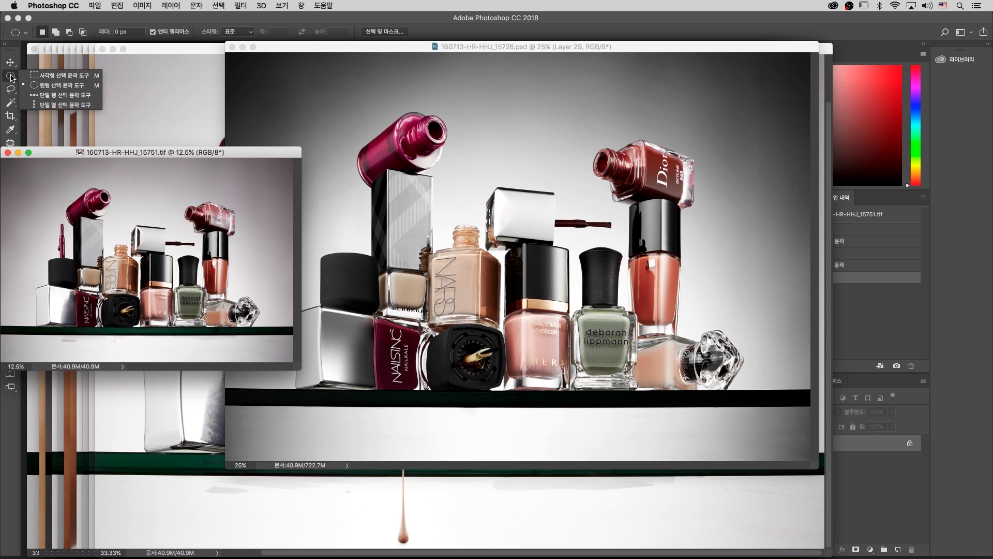
pyautogui.click(50, 76)
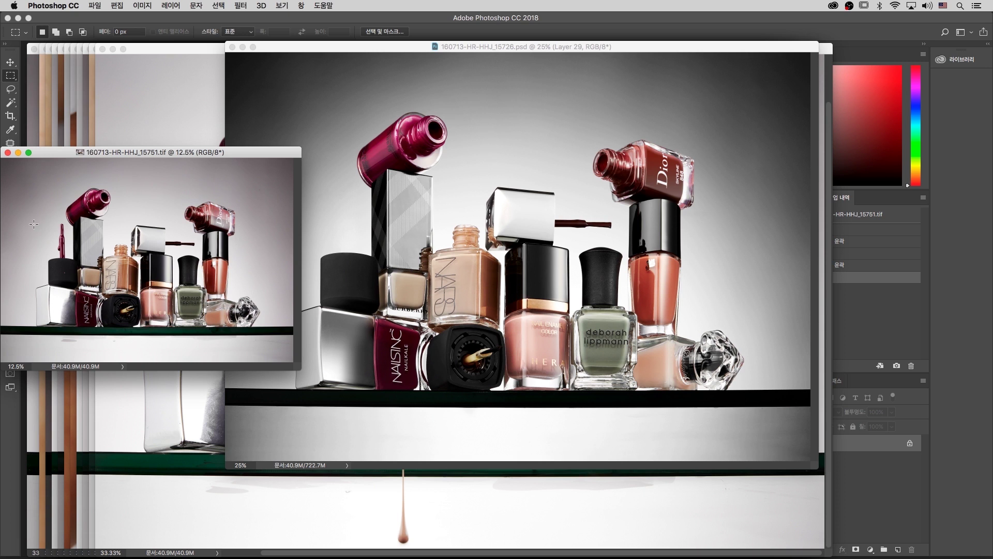
# Copy a rectangular area around the upright magenta brush from 160713-HR-HHJ_15751.tif onto the black cap in 160713-HR-HHJ_15726.psd.
pyautogui.moveTo(47, 215); pyautogui.dragTo(75, 265)
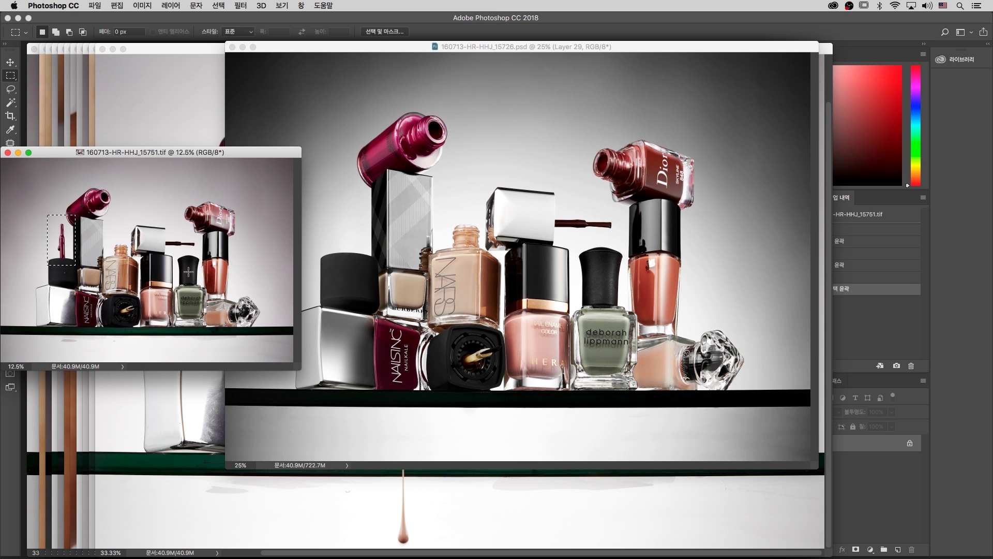
pyautogui.click(10, 62)
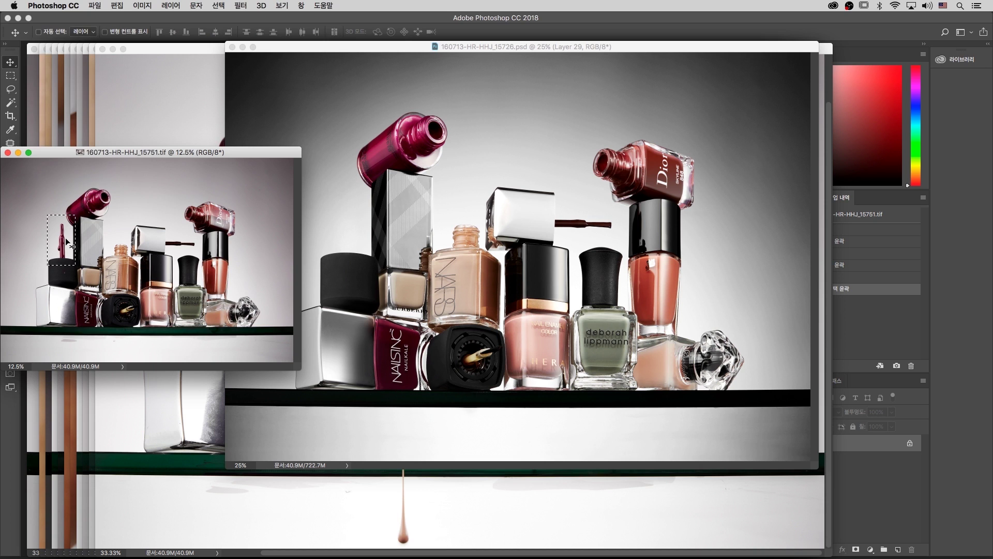
pyautogui.moveTo(147, 156); pyautogui.dragTo(164, 157)
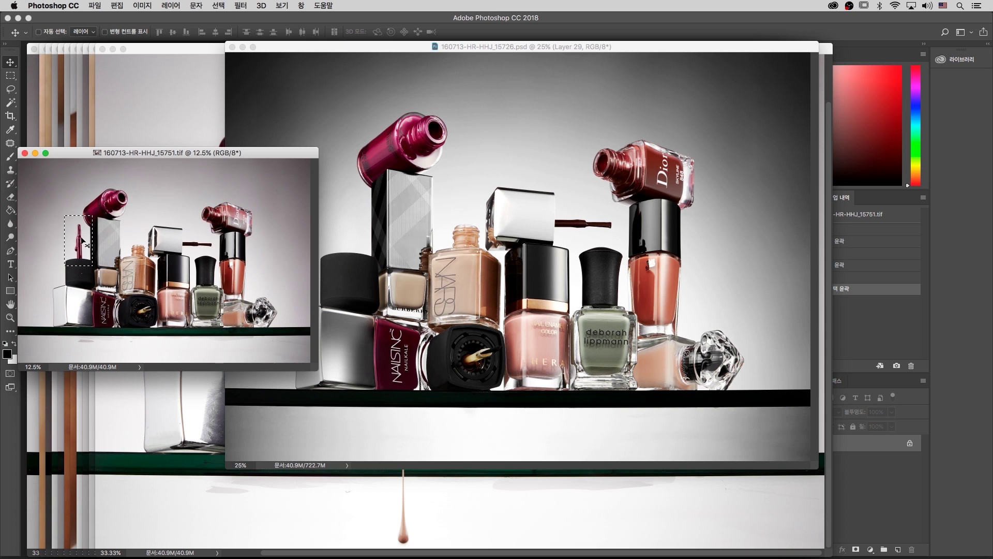
pyautogui.moveTo(89, 239); pyautogui.dragTo(441, 229)
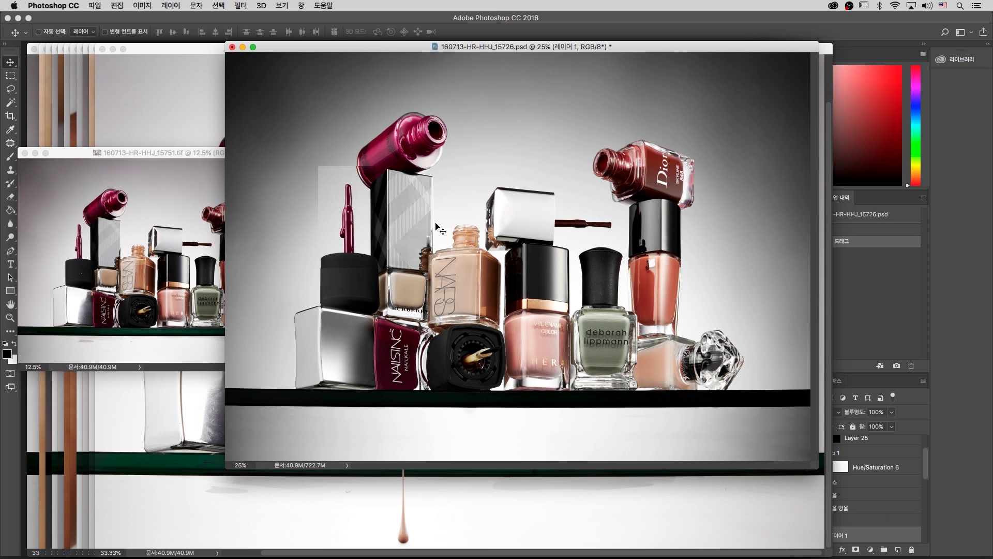
# Move the overlapping image windows out of the way and lower the pasted magenta brush layer's opacity to 67%.
pyautogui.press('z')
pyautogui.moveTo(398, 165); pyautogui.dragTo(334, 272)
pyautogui.moveTo(471, 390); pyautogui.dragTo(577, 295)
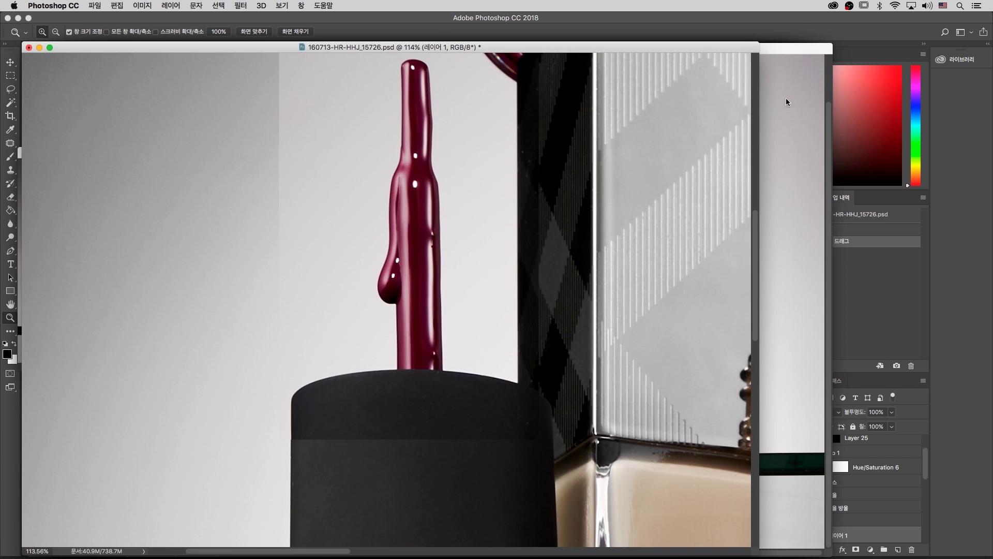
pyautogui.moveTo(791, 50); pyautogui.dragTo(608, 159)
pyautogui.click(587, 42)
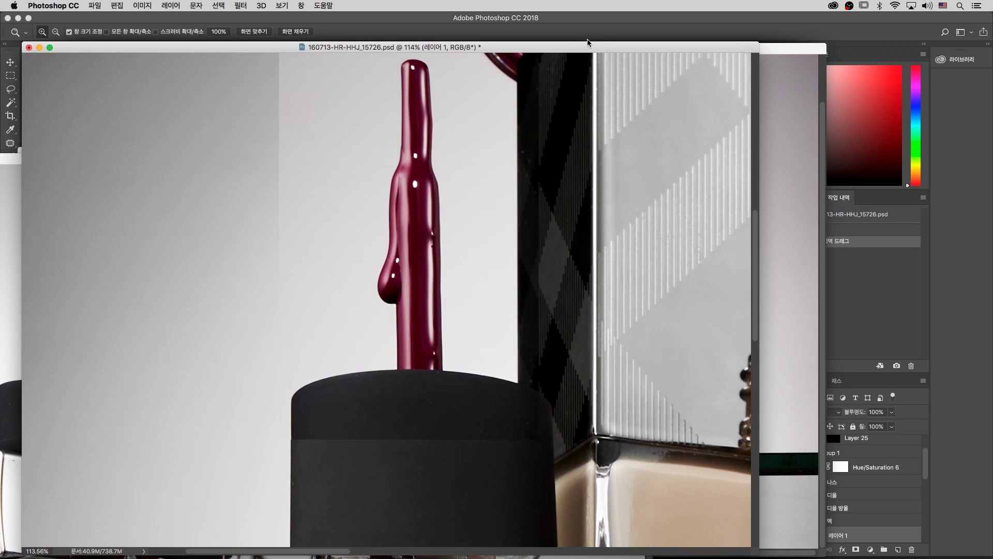
pyautogui.press('super+1')
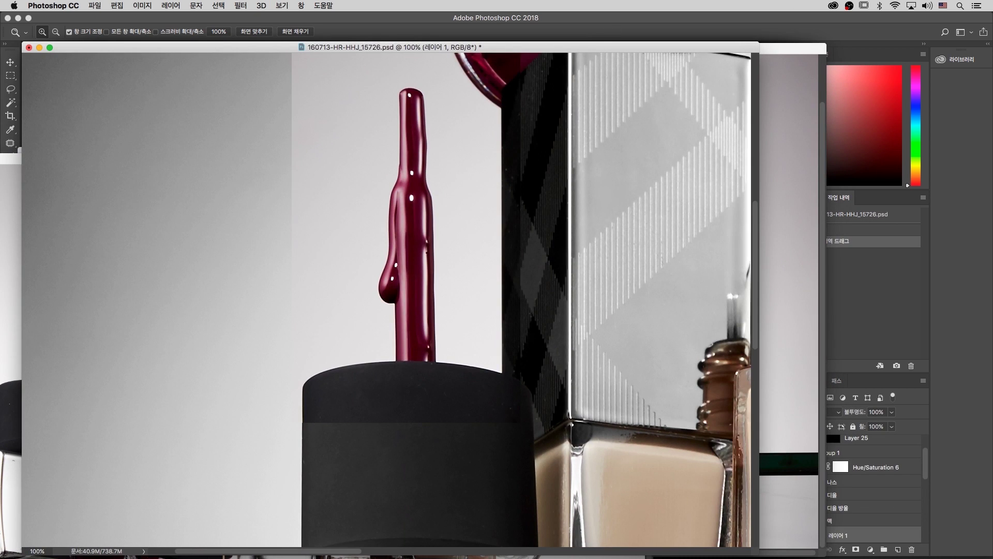
pyautogui.moveTo(805, 52); pyautogui.dragTo(600, 286)
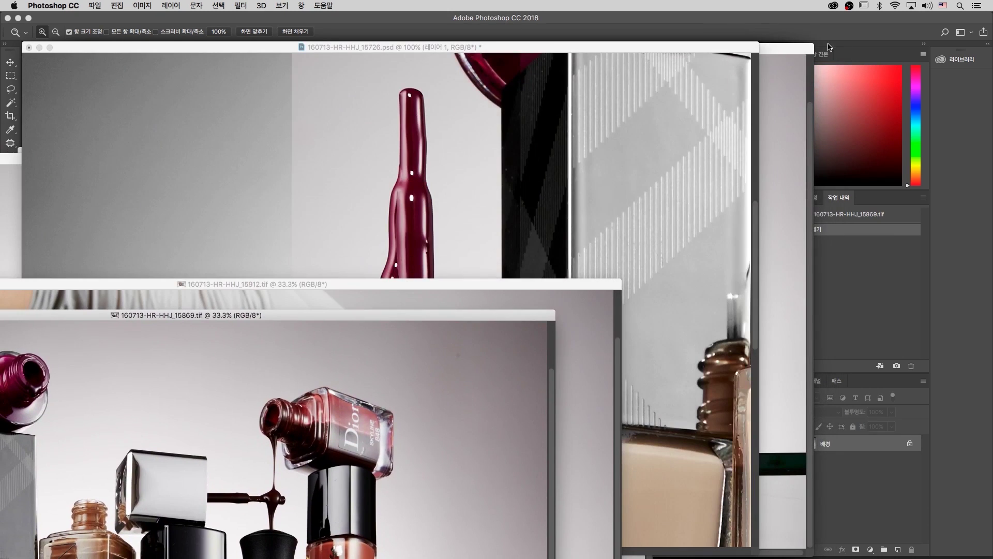
pyautogui.moveTo(792, 53); pyautogui.dragTo(470, 314)
pyautogui.click(756, 261)
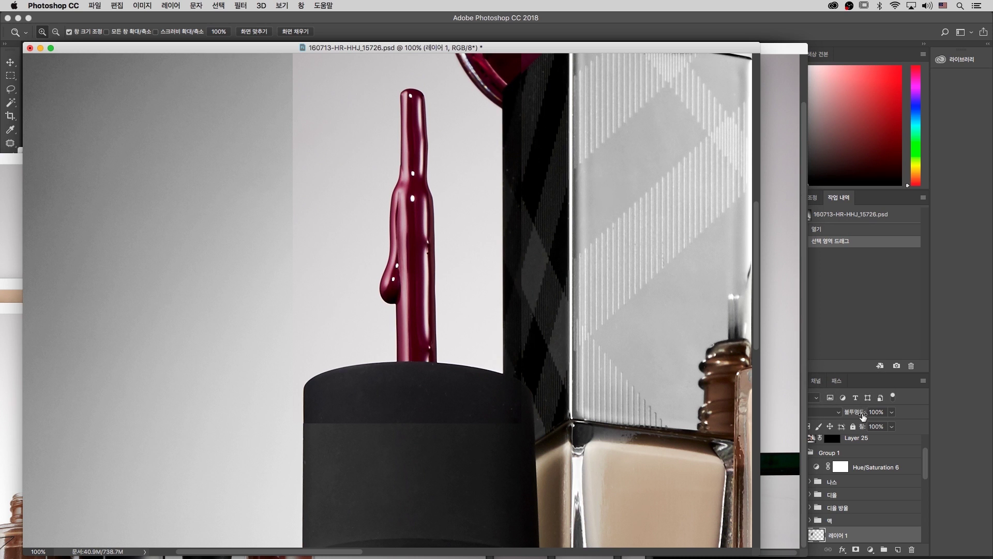
pyautogui.moveTo(854, 413)
pyautogui.mouseDown()
pyautogui.moveTo(863, 414)
pyautogui.moveTo(845, 416)
pyautogui.mouseUp()
# Nudge the semi-transparent brush layer slightly right and down to line it up with the cap and box edges beneath.
pyautogui.moveTo(529, 328); pyautogui.dragTo(454, 421)
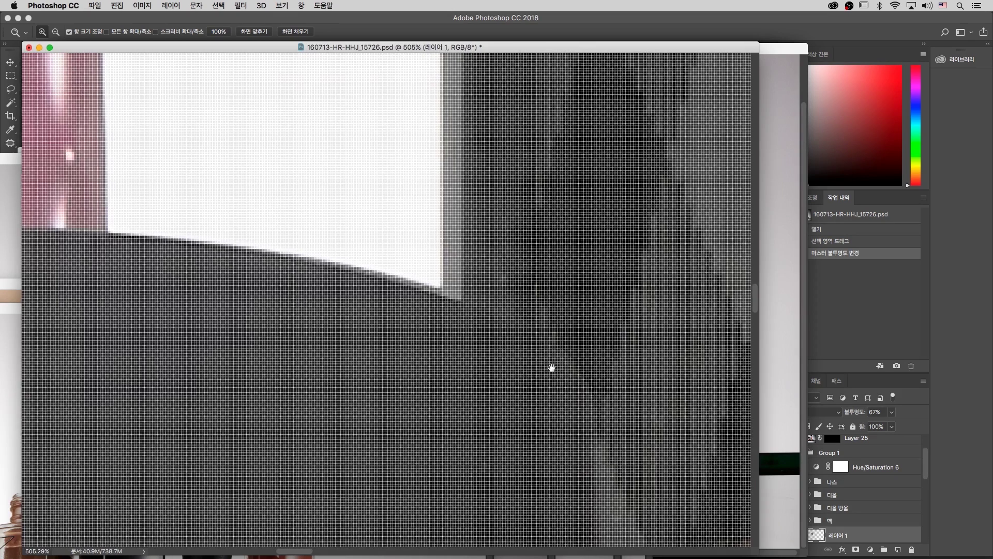
pyautogui.press('super+minus')
pyautogui.press('super+minus')
pyautogui.press('super+minus')
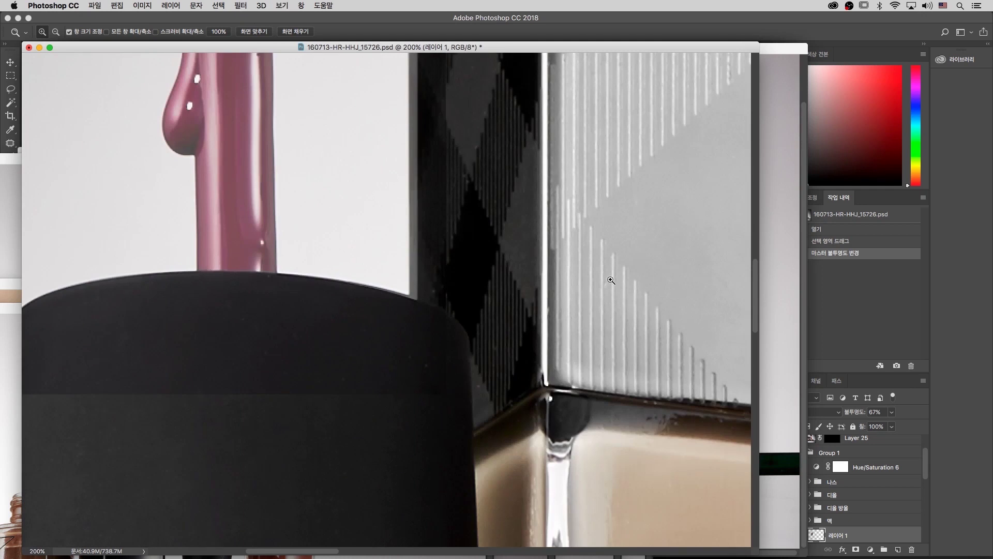
pyautogui.moveTo(421, 312); pyautogui.dragTo(470, 337)
pyautogui.press('v')
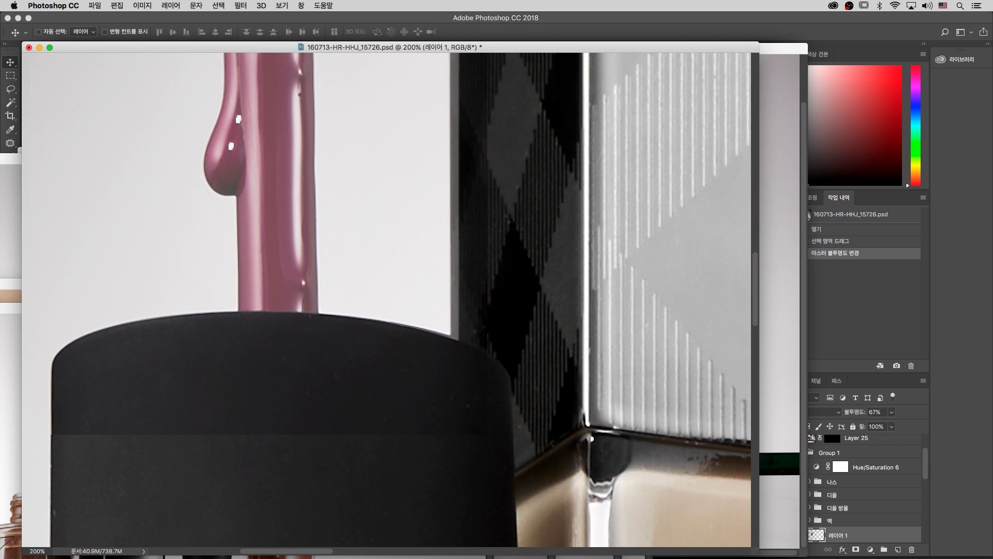
pyautogui.press('Right')
pyautogui.press('Right')
pyautogui.press('Right')
pyautogui.press('Right')
pyautogui.press('Right')
pyautogui.press('Right')
pyautogui.press('Right')
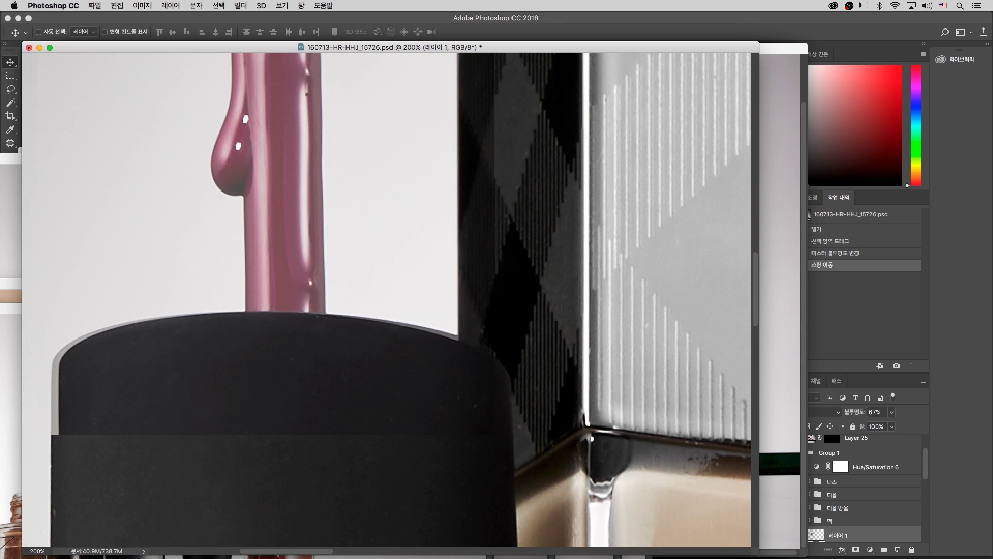
pyautogui.press('Down')
pyautogui.press('Down')
pyautogui.press('Down')
pyautogui.press('Down')
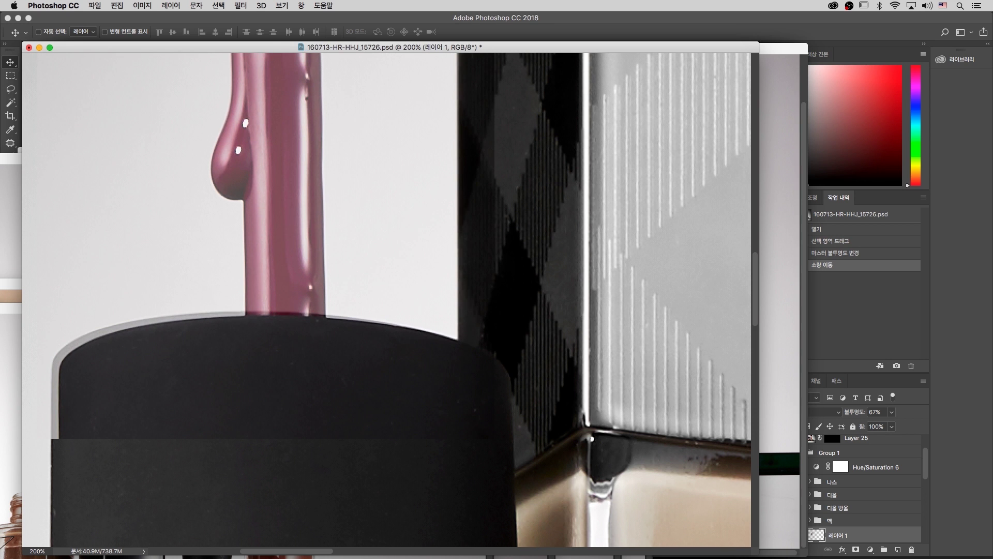
pyautogui.moveTo(370, 283); pyautogui.dragTo(515, 377)
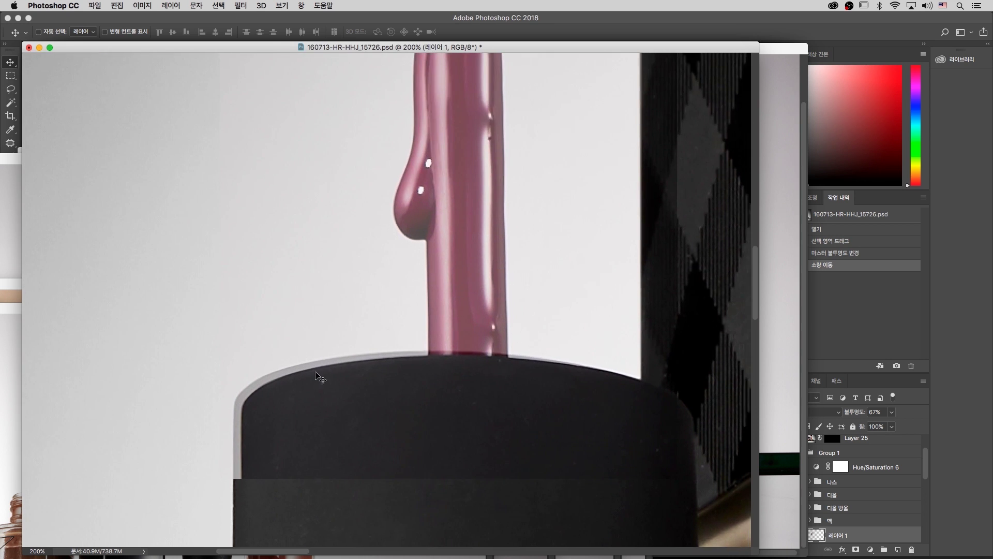
pyautogui.rightClick(292, 300)
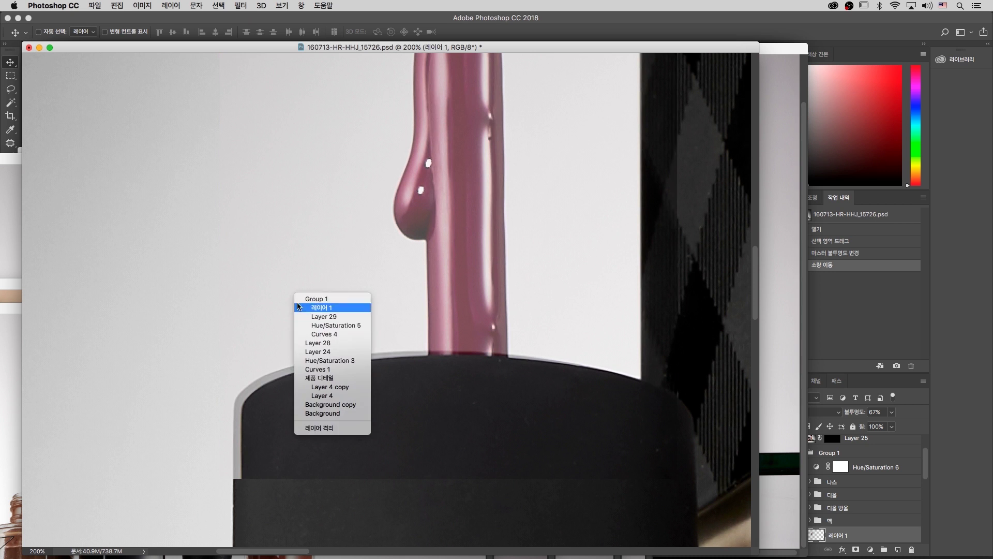
pyautogui.press('Escape')
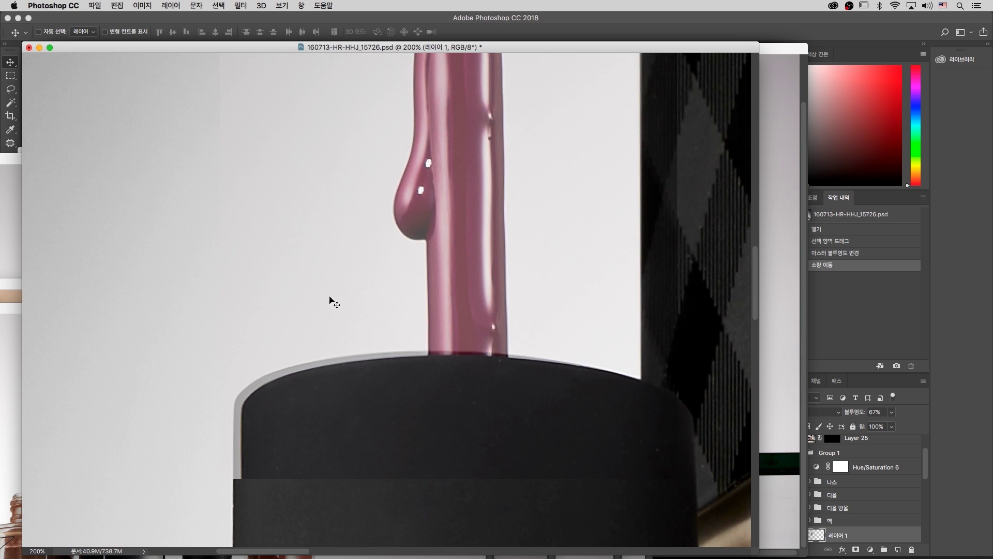
pyautogui.hotkey('ctrl', 't')
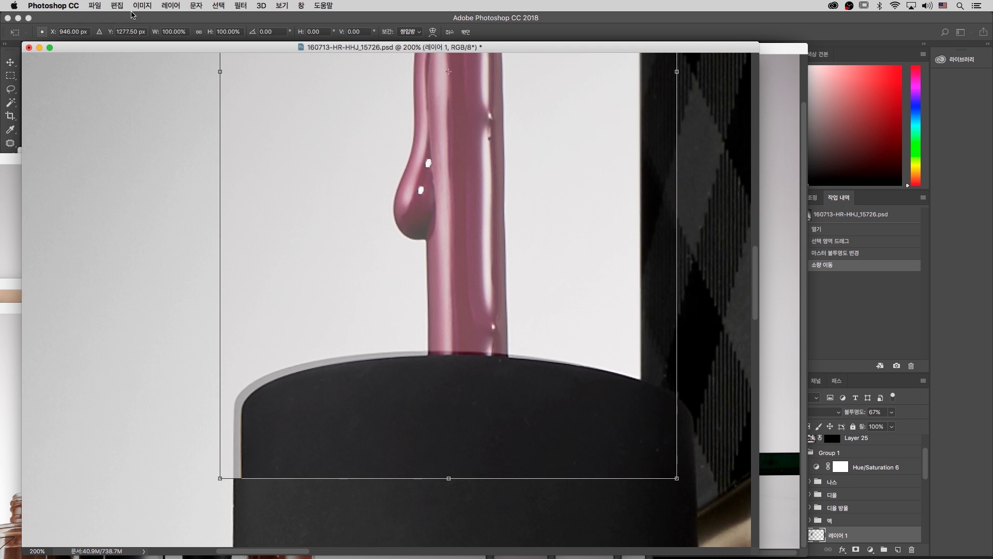
pyautogui.press('Escape')
# Free-transform the brush layer to 101.84% width with a 1.08° vertical skew, fitting its left side to the cap's outline.
pyautogui.click(117, 6)
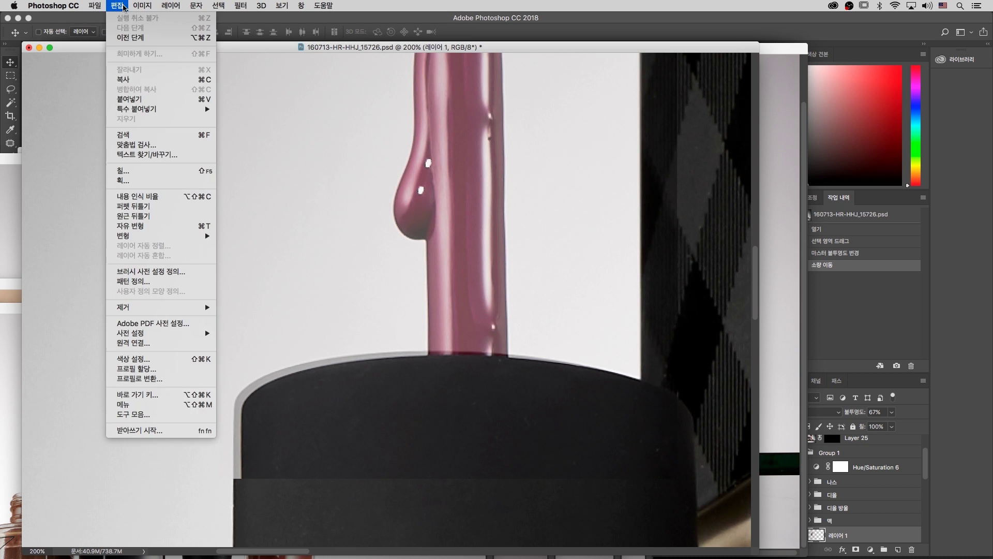
pyautogui.click(178, 226)
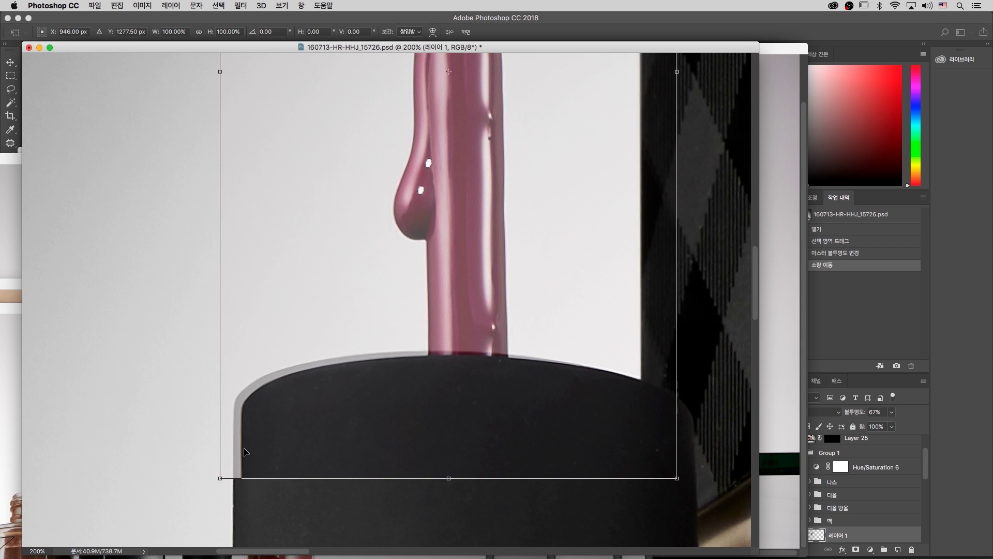
pyautogui.moveTo(304, 129); pyautogui.dragTo(308, 191)
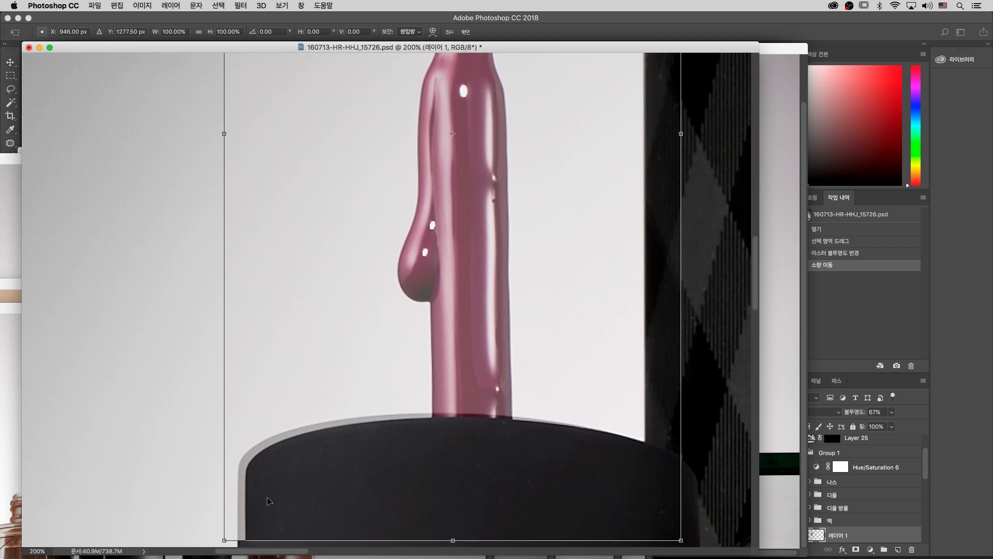
pyautogui.moveTo(225, 134); pyautogui.dragTo(216, 125)
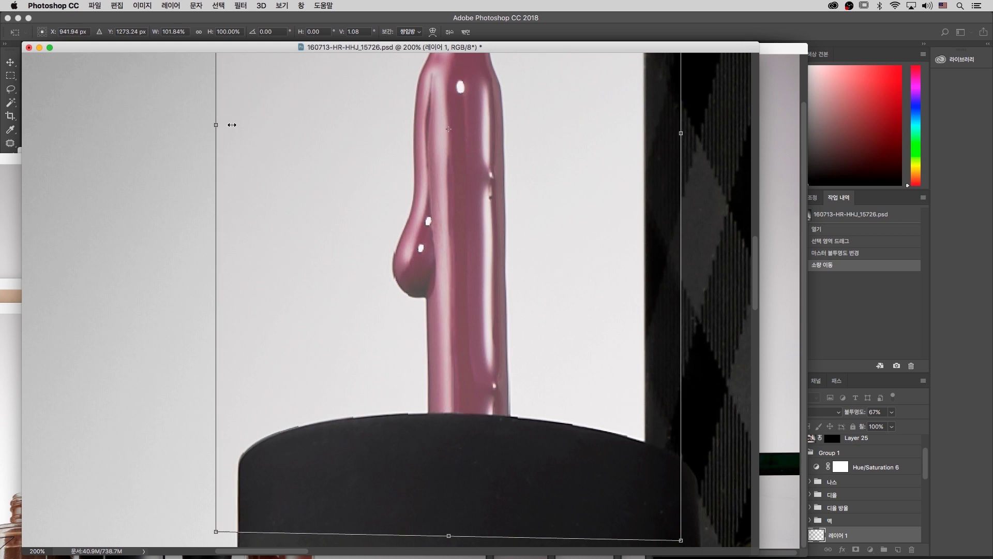
pyautogui.moveTo(432, 301); pyautogui.dragTo(425, 268)
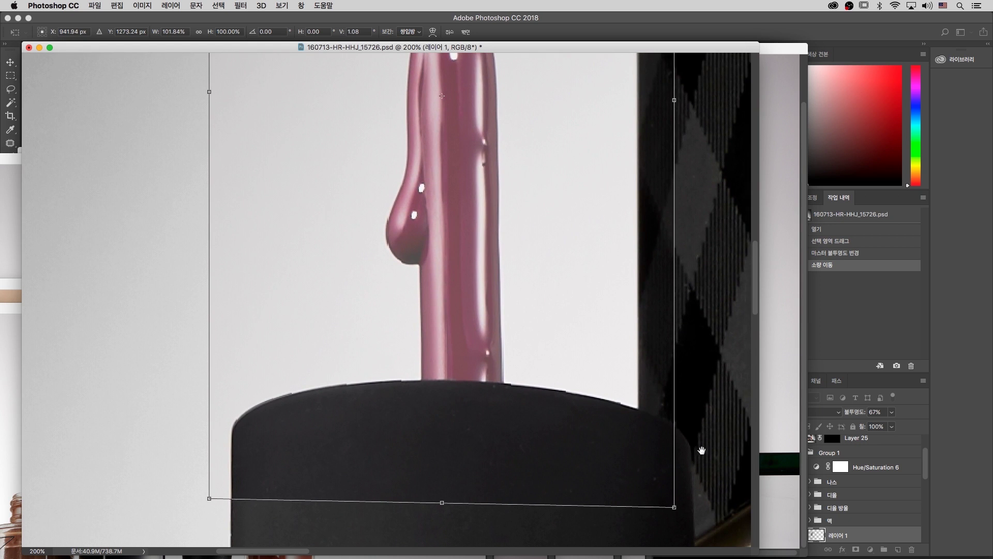
pyautogui.press('Return')
# Restore the aligned magenta brush layer's opacity to 100%.
pyautogui.scroll(5, 590, 345)
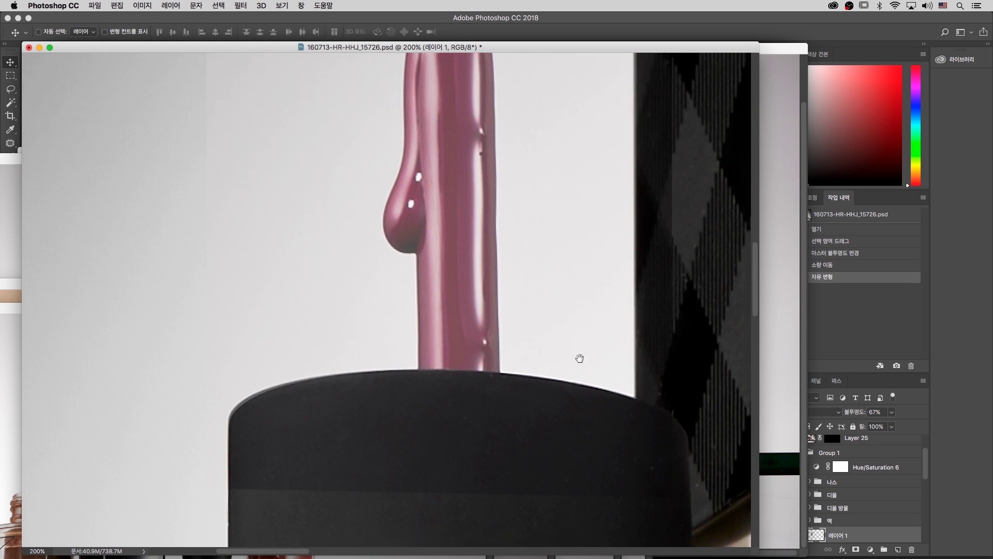
pyautogui.scroll(-5, 520, 340)
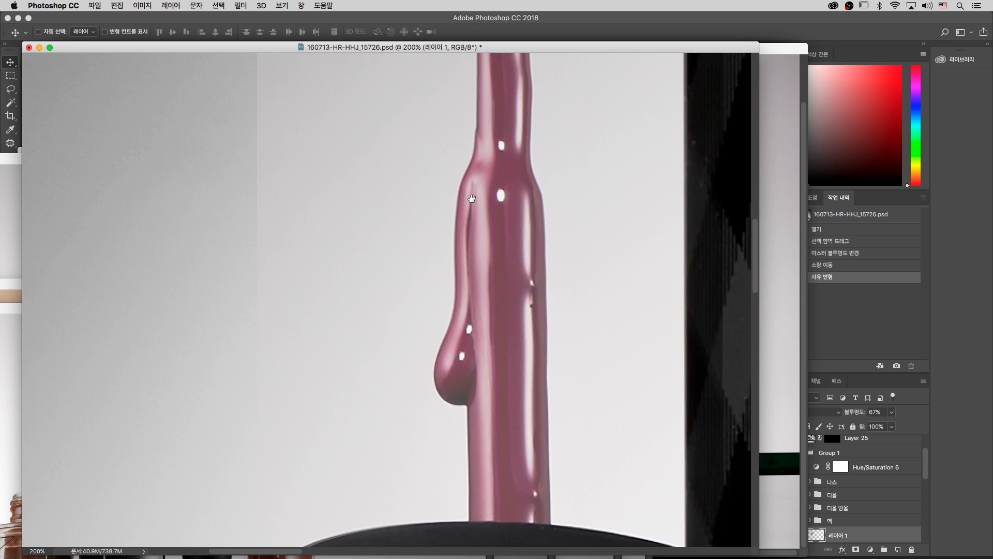
pyautogui.press('super+minus')
pyautogui.press('super+minus')
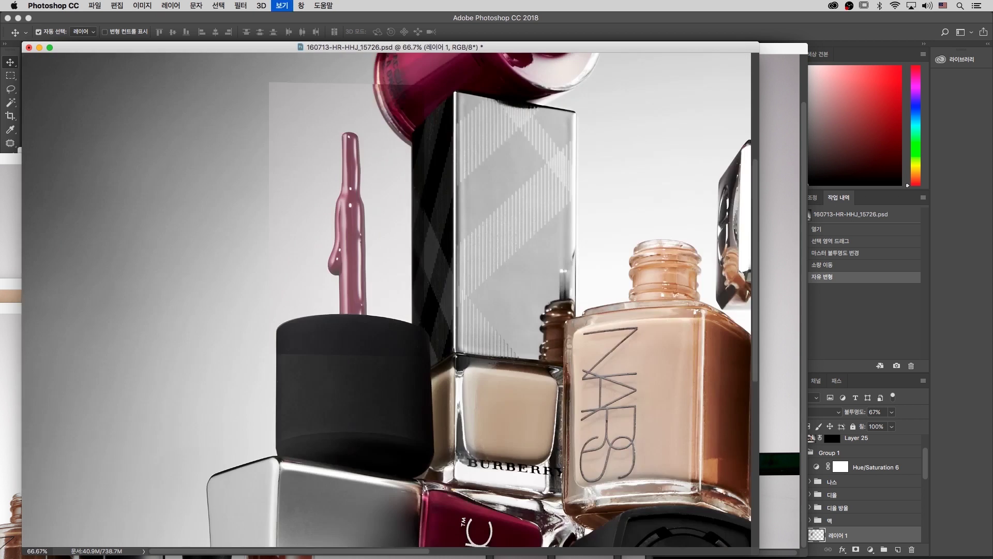
pyautogui.moveTo(844, 414); pyautogui.dragTo(861, 414)
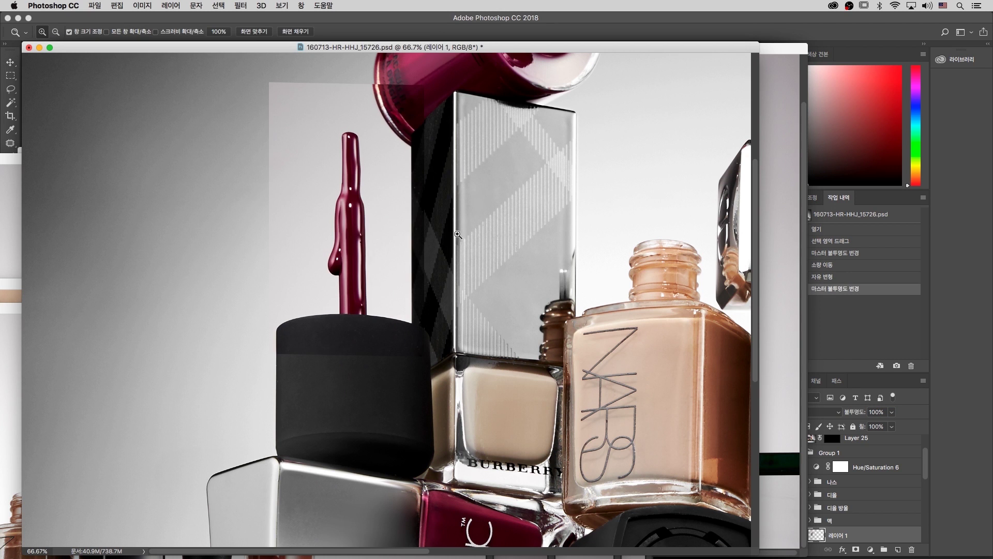
# Add a layer mask to the pasted magenta brush layer.
pyautogui.keyDown('super'); pyautogui.click(360, 348); pyautogui.keyUp('super')
pyautogui.moveTo(335, 330); pyautogui.dragTo(346, 331)
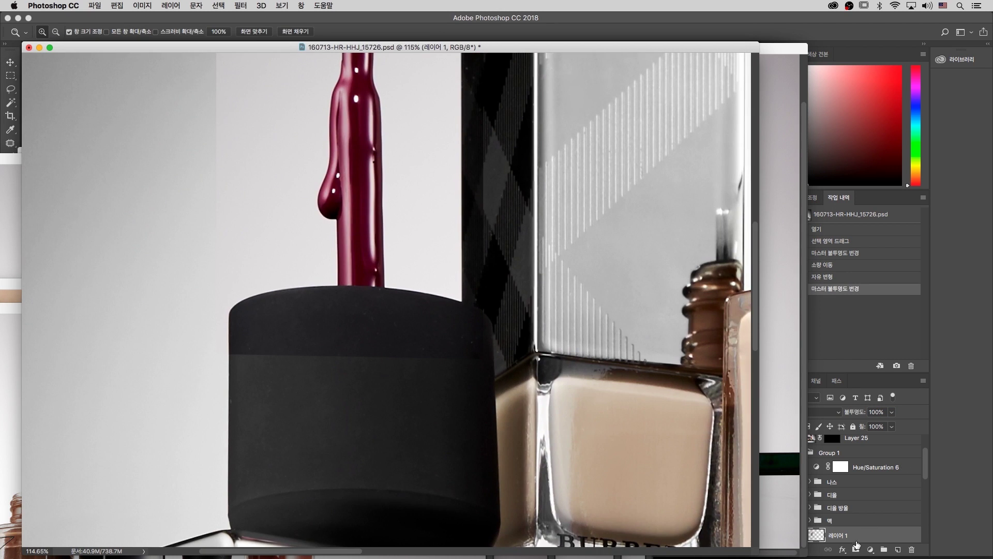
pyautogui.scroll(-3, 934, 472)
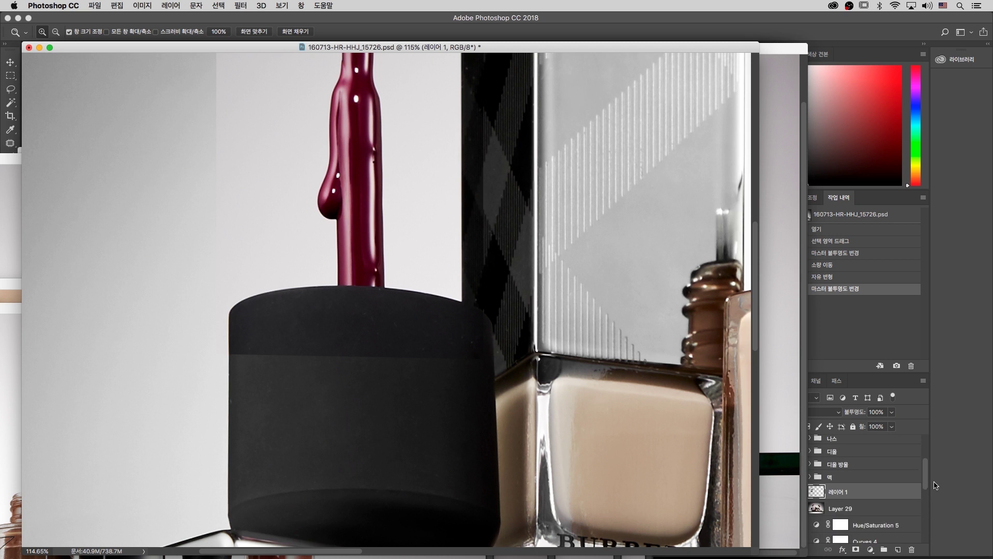
pyautogui.click(857, 550)
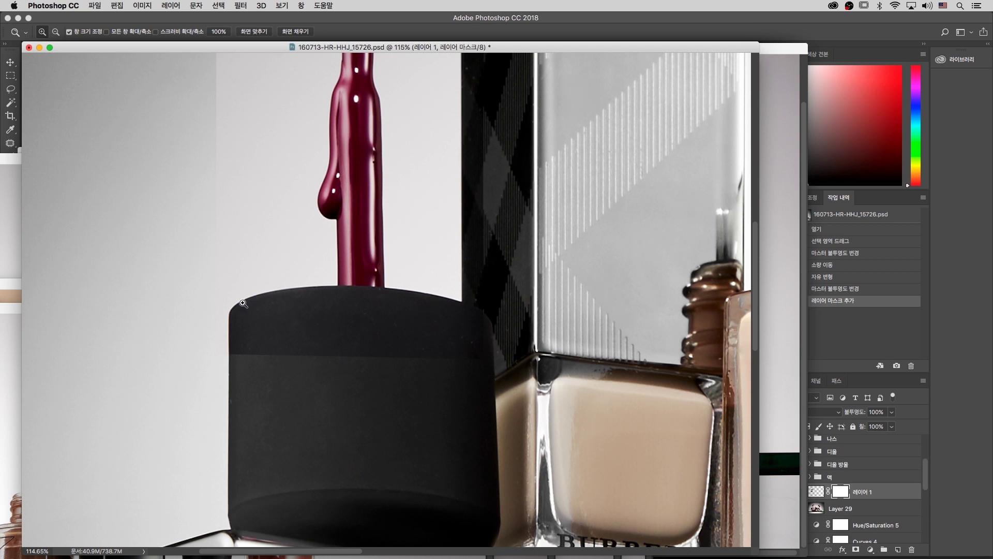
# Paint on the brush layer's mask along the cap's upper-left edge, raising the brush opacity to 100%.
pyautogui.press('b')
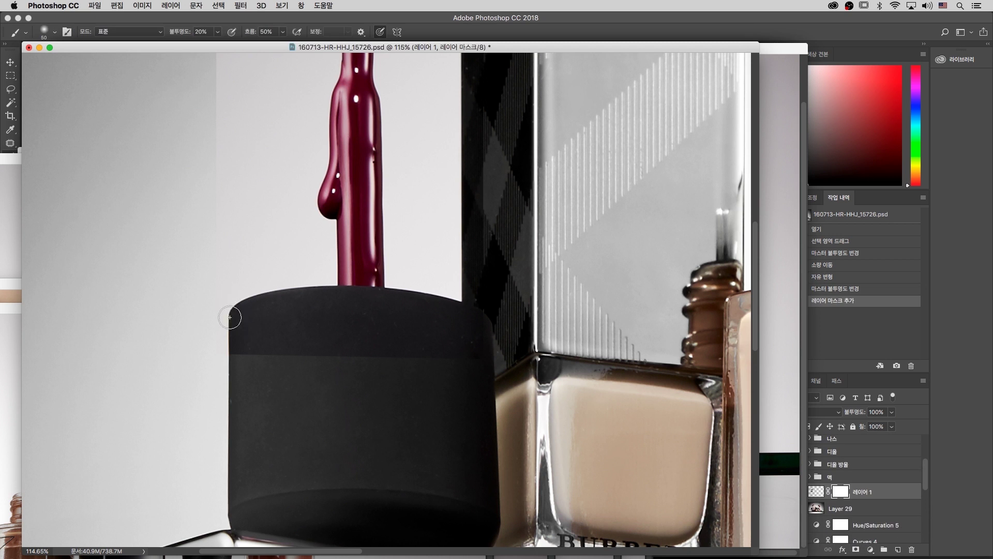
pyautogui.moveTo(242, 319); pyautogui.dragTo(239, 319)
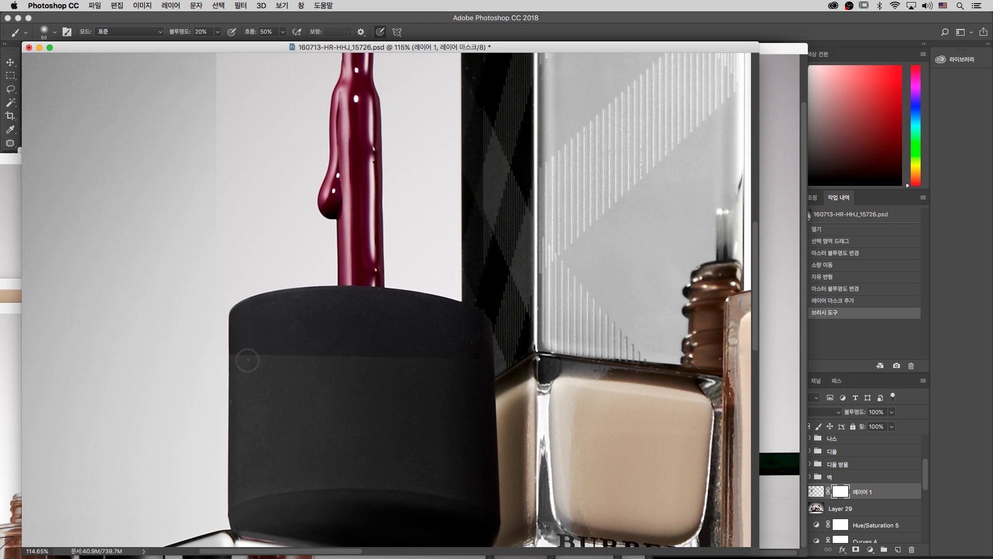
pyautogui.moveTo(248, 365); pyautogui.dragTo(250, 362)
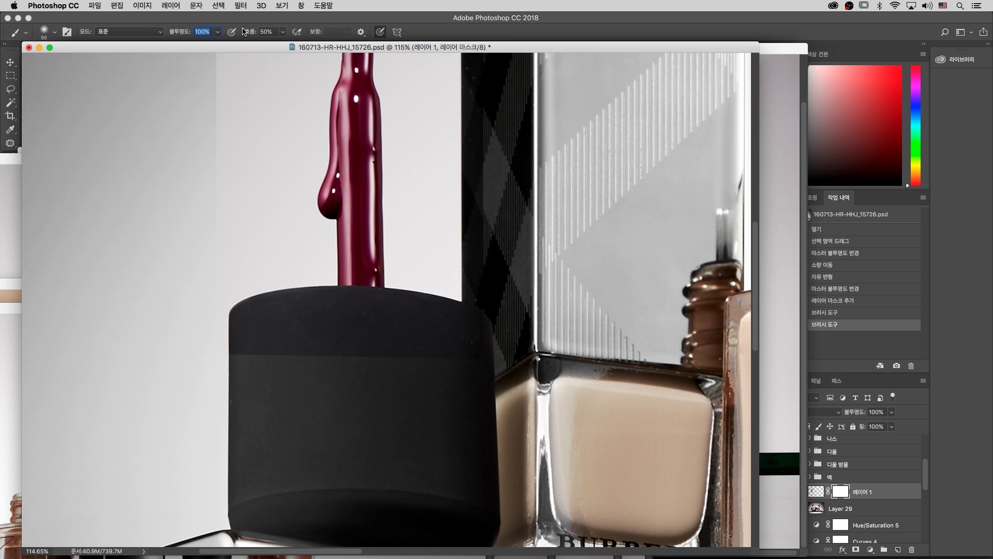
pyautogui.moveTo(244, 351); pyautogui.dragTo(238, 342)
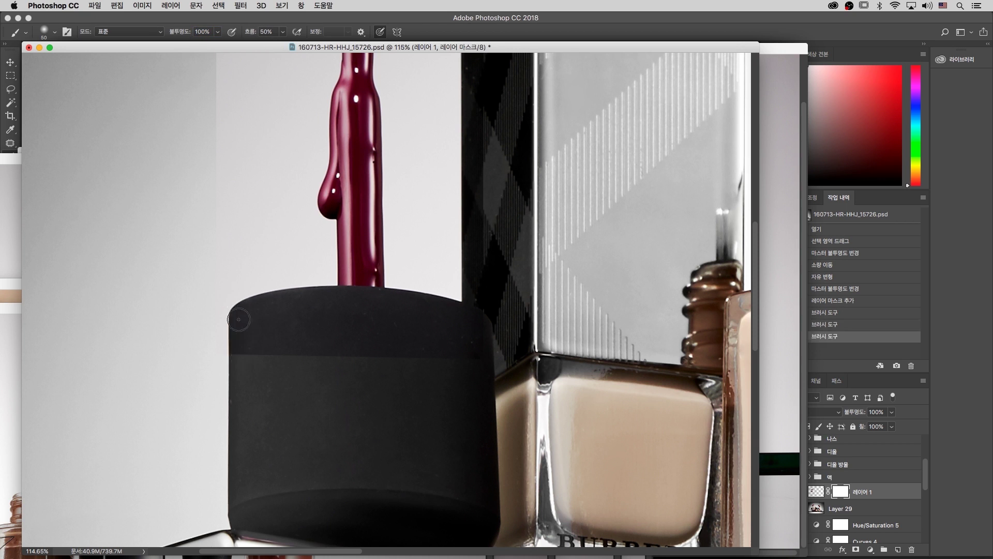
pyautogui.moveTo(235, 282); pyautogui.dragTo(235, 343)
# Mask out the pasted cap surface below the magenta brush, setting the 50 px brush to 100% hardness.
pyautogui.press('super+plus')
pyautogui.press('super+plus')
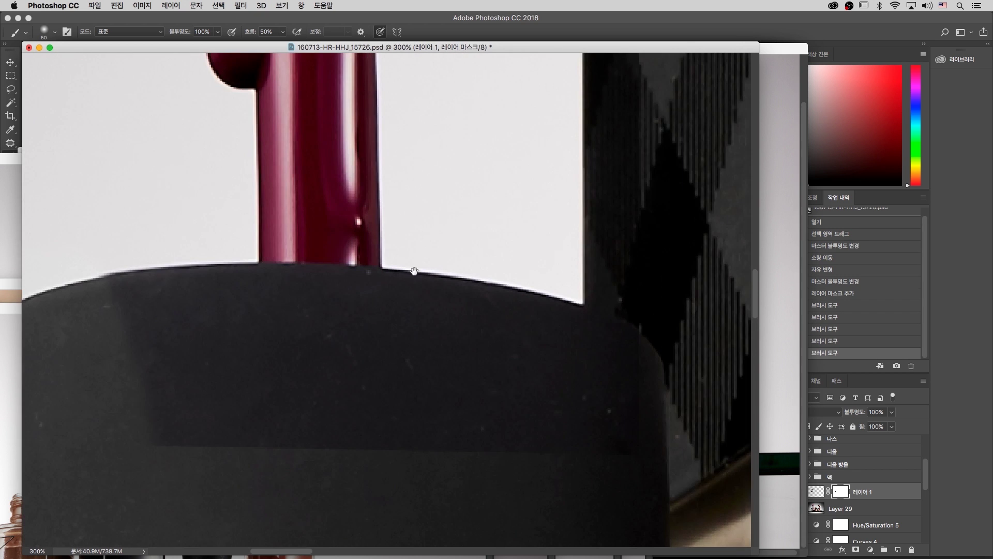
pyautogui.moveTo(410, 265); pyautogui.dragTo(548, 224)
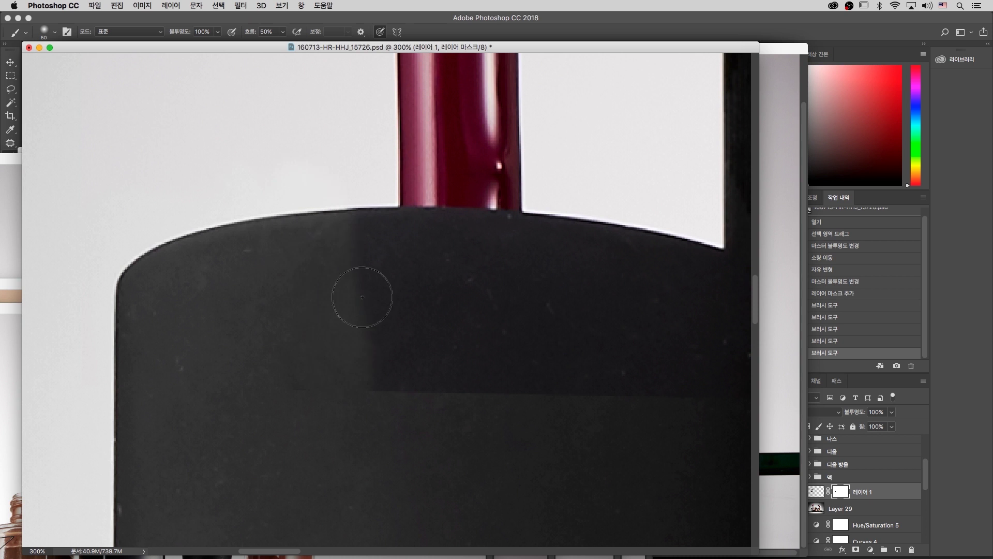
pyautogui.moveTo(327, 234); pyautogui.dragTo(444, 373)
pyautogui.rightClick(435, 358)
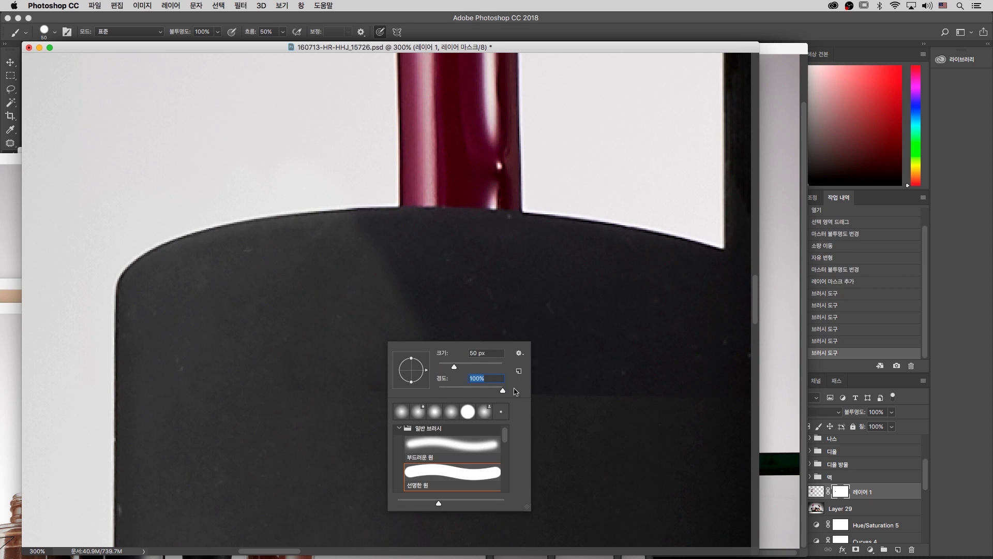
pyautogui.press('Return')
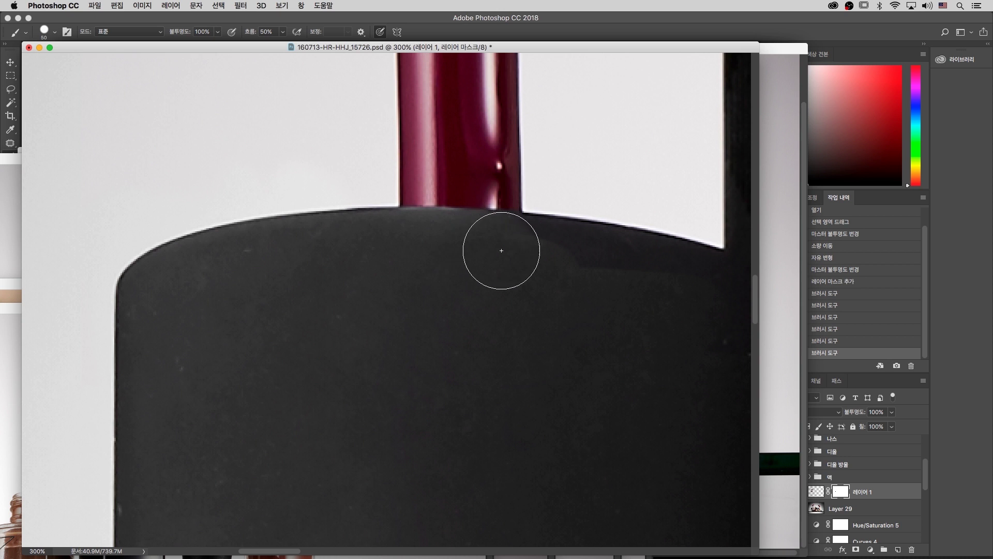
# Paint the mask over the remaining pasted patch across the cap's upper-right part, up to the checkered box.
pyautogui.moveTo(528, 254); pyautogui.dragTo(648, 286)
pyautogui.rightClick(552, 307)
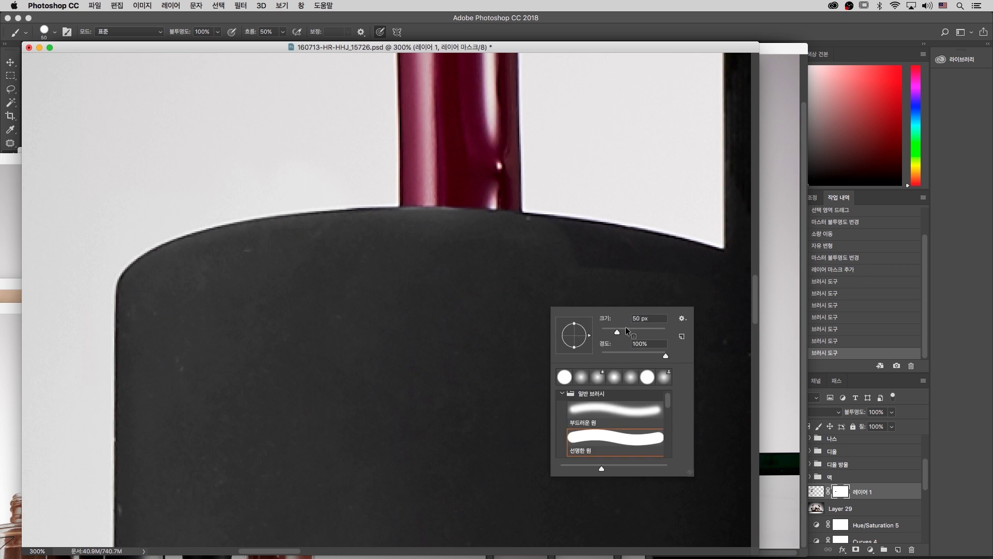
pyautogui.click(428, 307)
pyautogui.moveTo(631, 297); pyautogui.dragTo(563, 308)
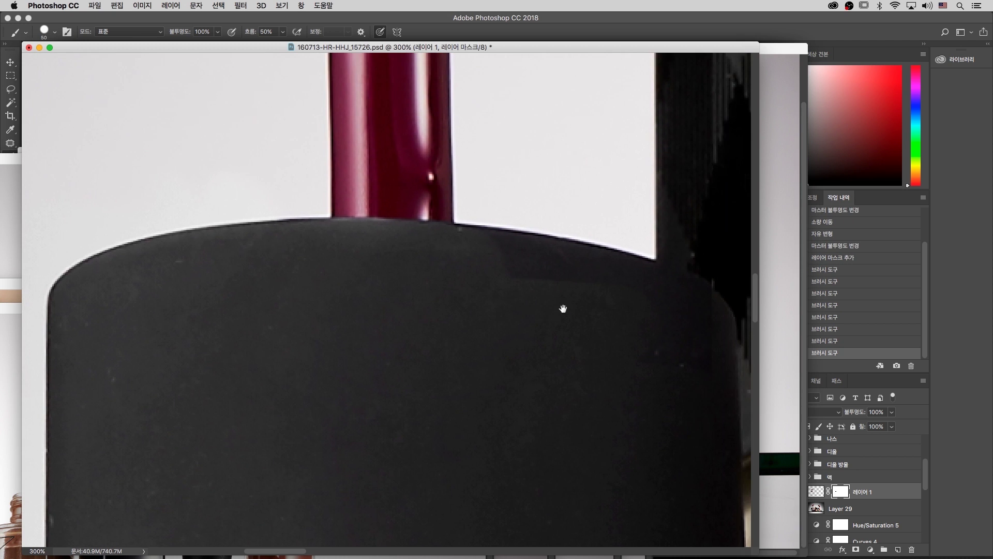
pyautogui.moveTo(552, 250)
pyautogui.mouseDown()
pyautogui.moveTo(693, 252)
pyautogui.moveTo(673, 227)
pyautogui.moveTo(693, 259)
pyautogui.mouseUp()
# Select the pasted light background around the magenta brush with the Magic Wand at tolerance 20, adding the missed areas.
pyautogui.press('super+minus')
pyautogui.press('super+minus')
pyautogui.press('super+minus')
pyautogui.press('super+minus')
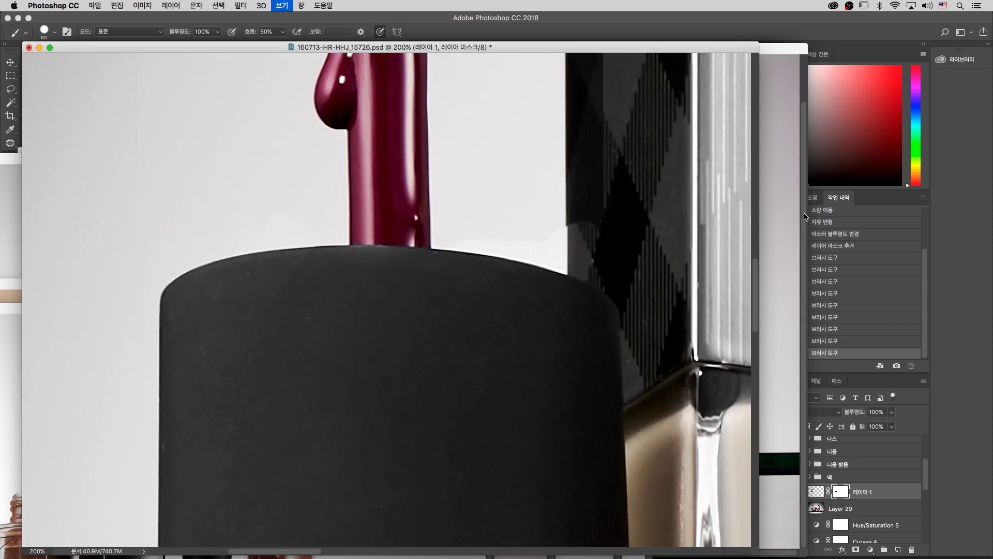
pyautogui.moveTo(368, 182); pyautogui.dragTo(368, 255)
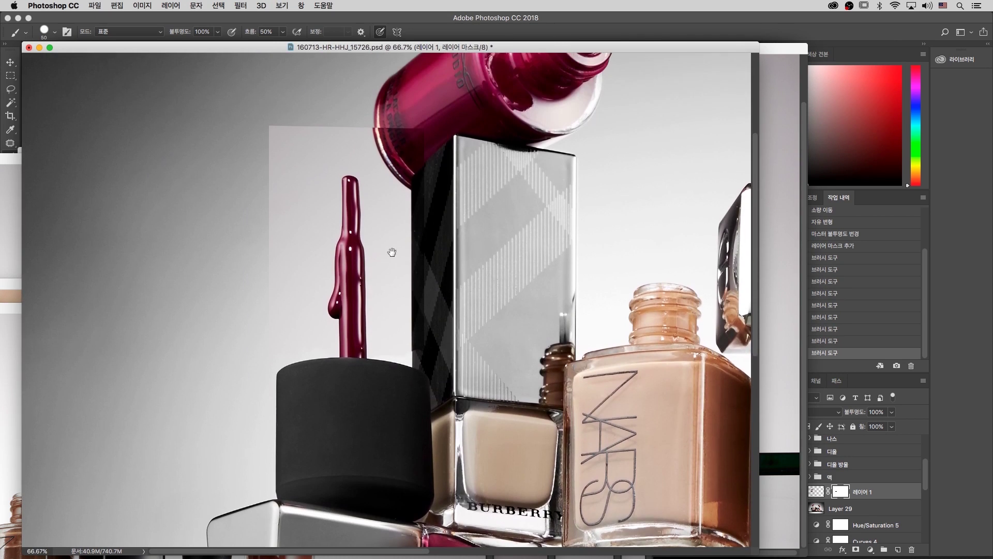
pyautogui.press('w')
pyautogui.click(318, 238)
pyautogui.keyDown('shift'); pyautogui.click(398, 338); pyautogui.keyUp('shift')
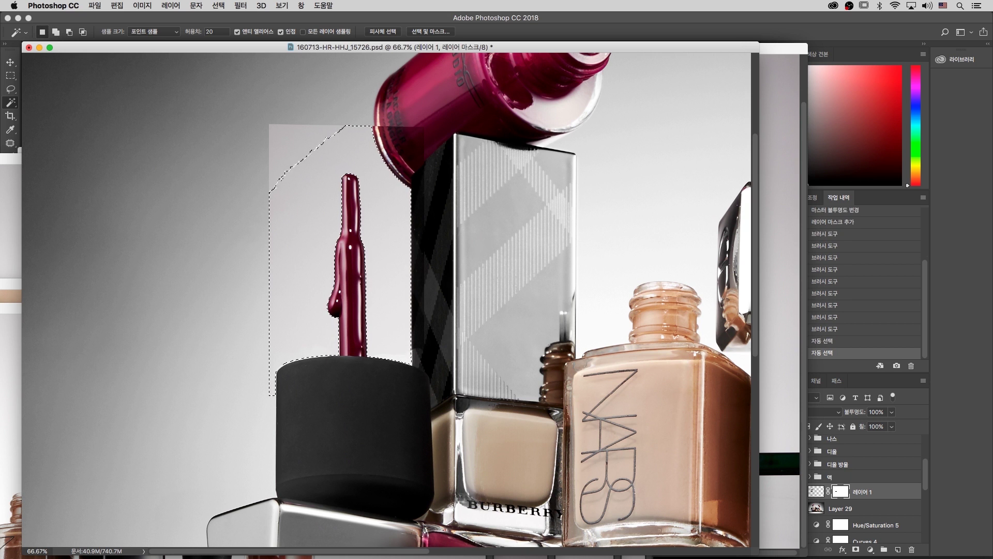
pyautogui.keyDown('shift'); pyautogui.click(308, 129); pyautogui.keyUp('shift')
# Examine the background selection's outline along the magenta brush up close, adding any area left out near the cap.
pyautogui.press('super+plus')
pyautogui.press('super+plus')
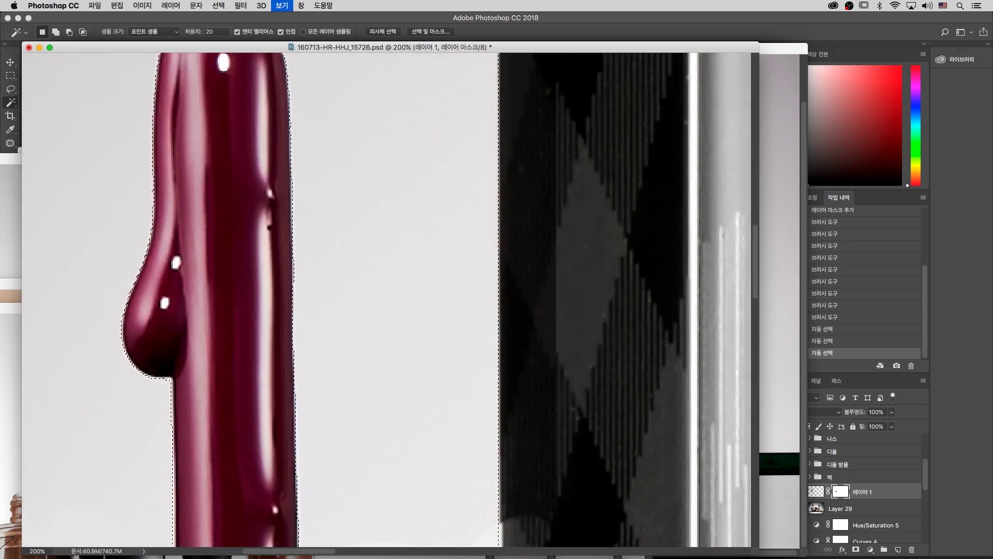
pyautogui.hscroll(-8, 483, 281)
pyautogui.scroll(8, 483, 282)
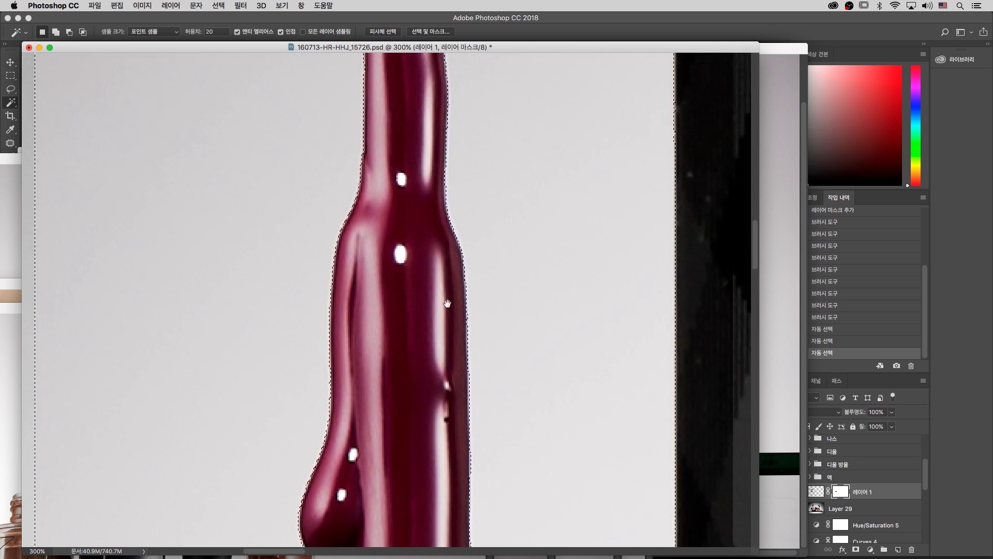
pyautogui.press('super+minus')
pyautogui.press('super+minus')
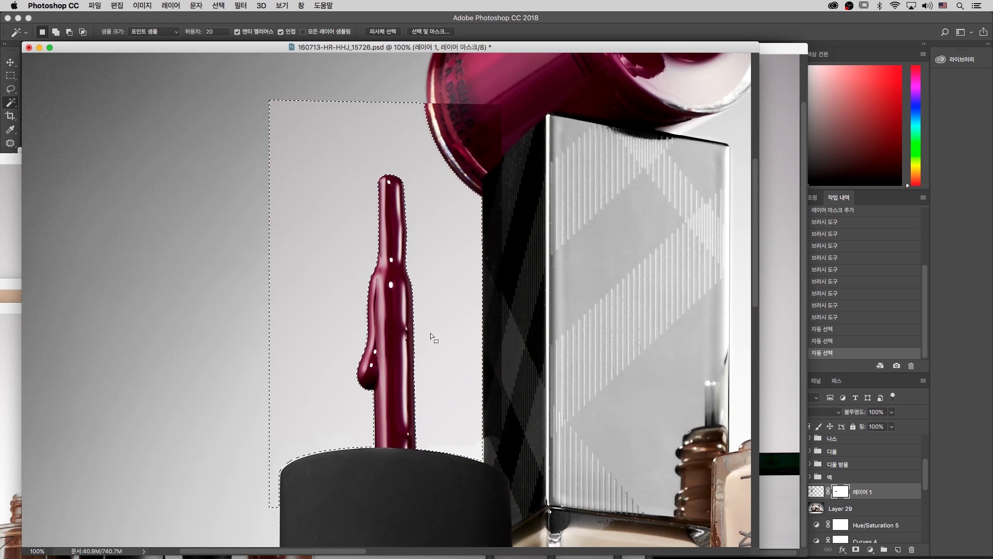
pyautogui.keyDown('shift'); pyautogui.click(328, 402); pyautogui.keyUp('shift')
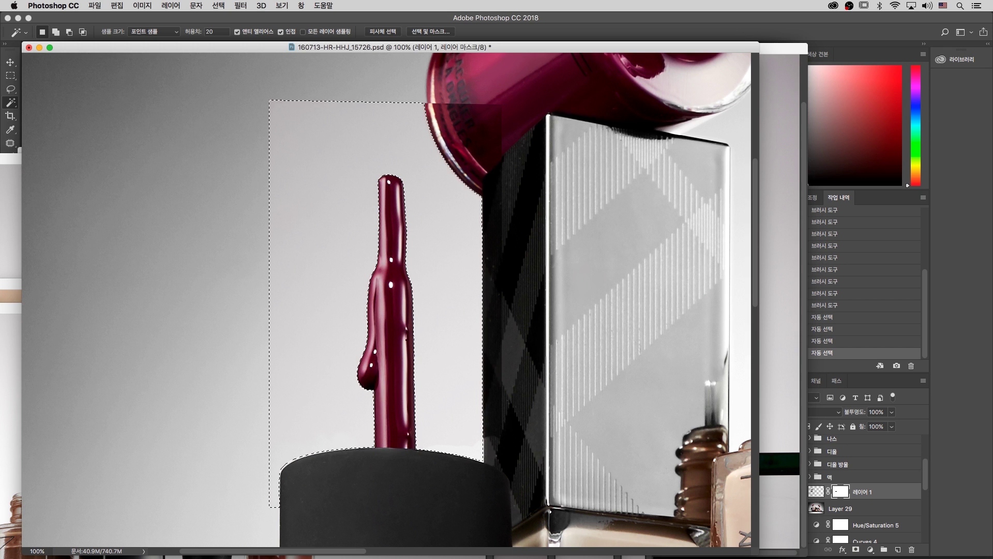
pyautogui.press('super+plus')
pyautogui.press('super+plus')
pyautogui.moveTo(512, 248); pyautogui.dragTo(526, 316)
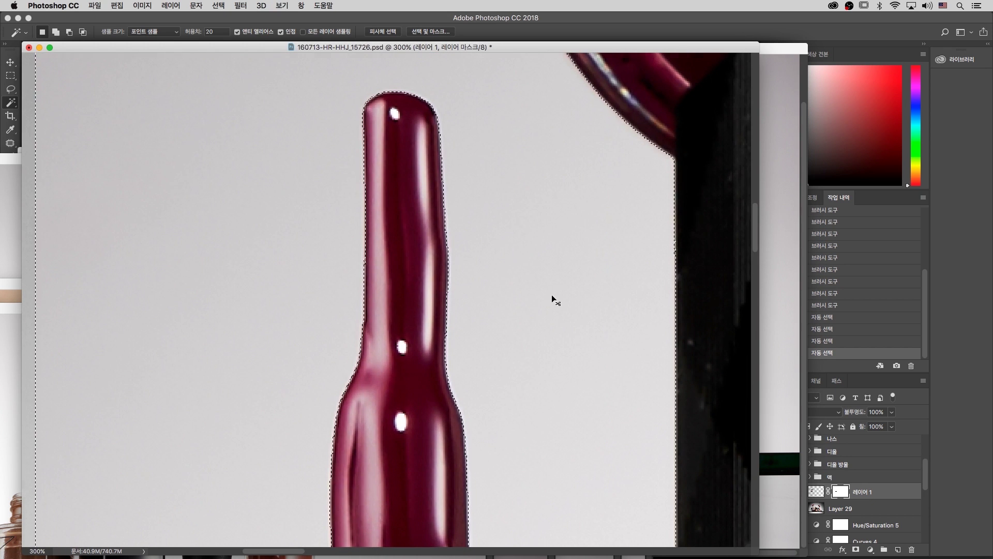
pyautogui.press('super+minus')
pyautogui.press('super+minus')
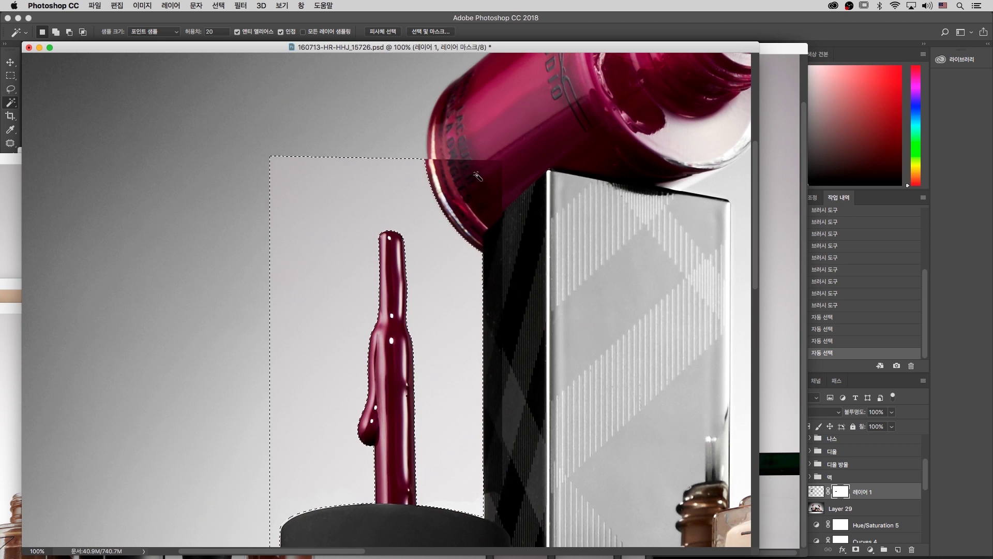
# Preview the background selection as a quick mask, check the brush's edge up close and deselect.
pyautogui.press('q')
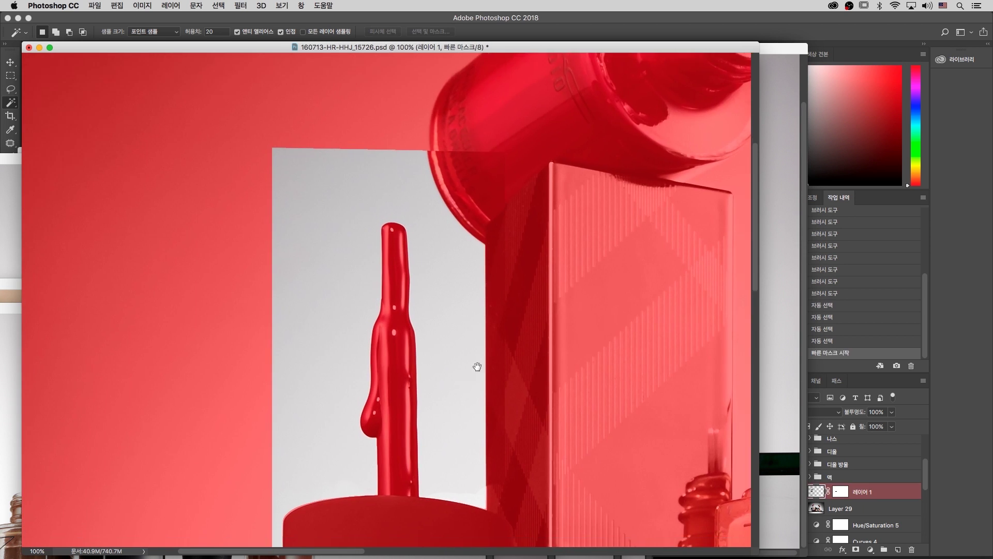
pyautogui.moveTo(476, 361); pyautogui.dragTo(492, 361)
pyautogui.press('q')
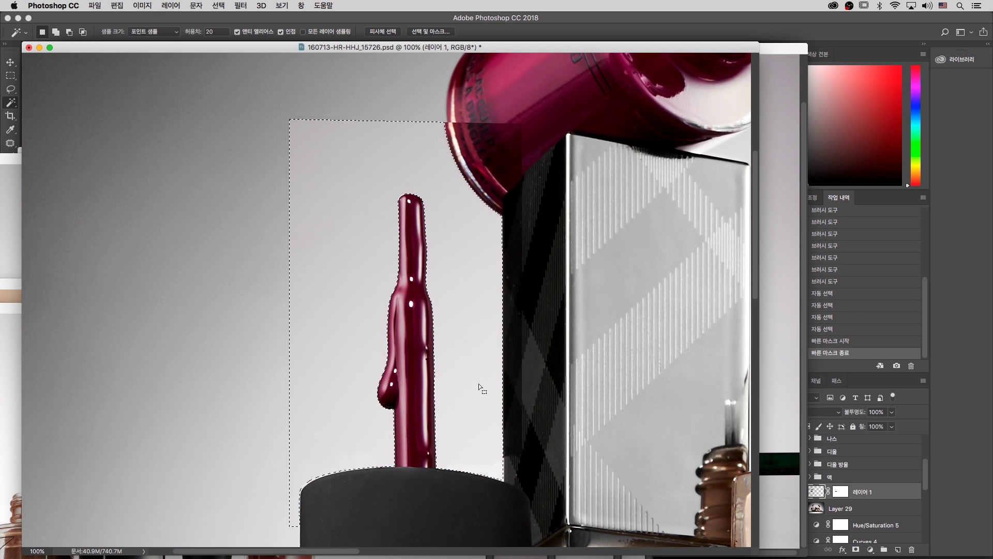
pyautogui.press('super+plus')
pyautogui.press('super+plus')
pyautogui.moveTo(532, 283); pyautogui.dragTo(536, 99)
pyautogui.press('super+d')
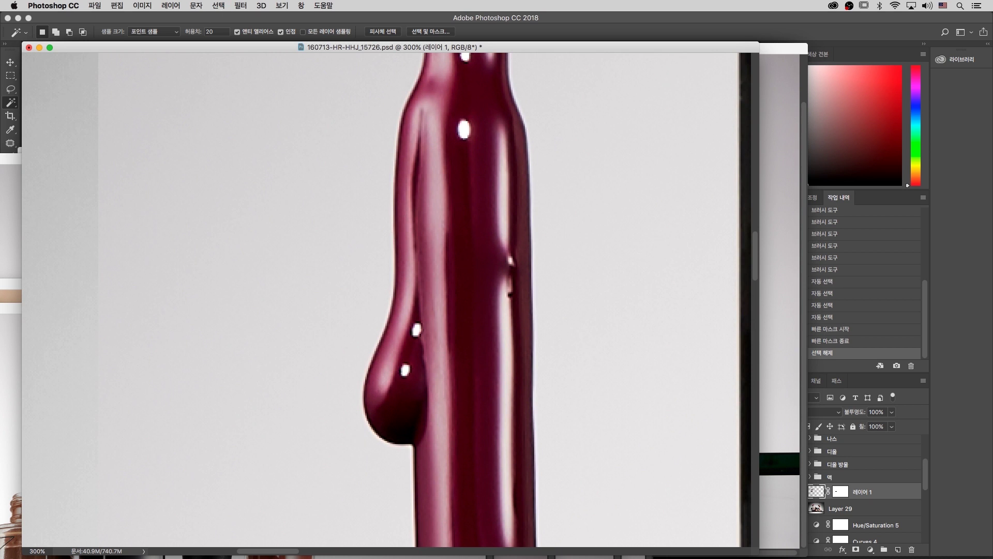
# Select the pasted background around the magenta brush with the Quick Selection tool, including the strip beside the tilted bottle.
pyautogui.press('super+minus')
pyautogui.press('super+minus')
pyautogui.press('super+minus')
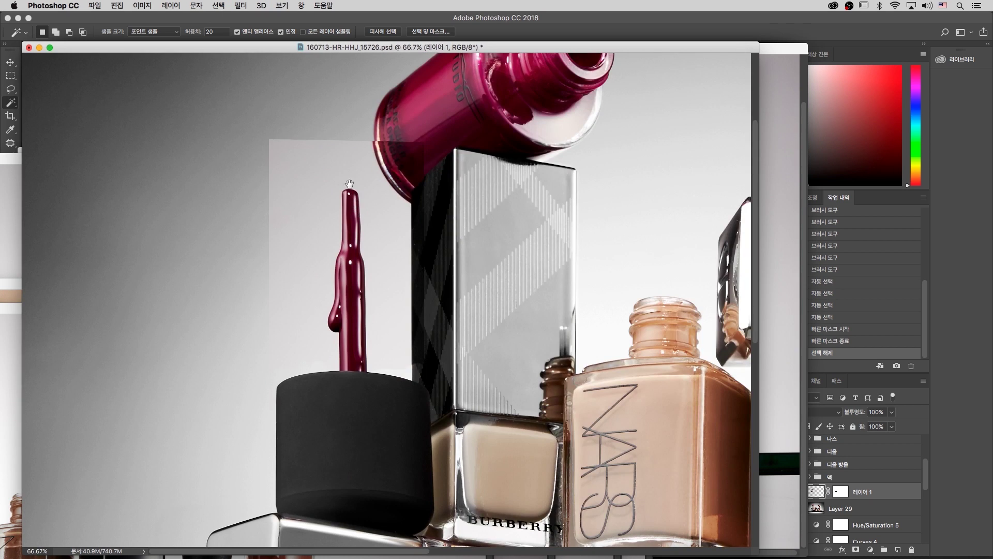
pyautogui.rightClick(14, 105)
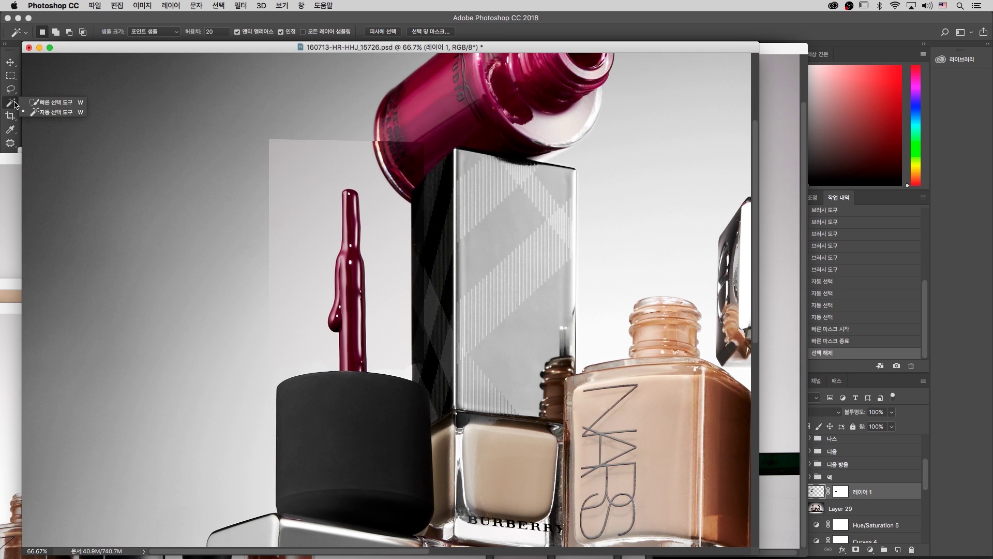
pyautogui.click(57, 102)
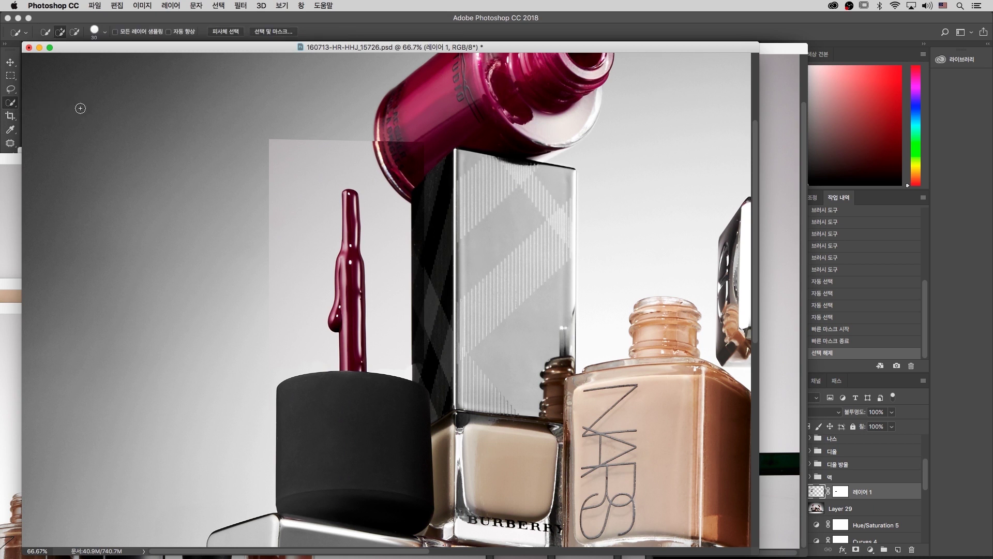
pyautogui.click(311, 246)
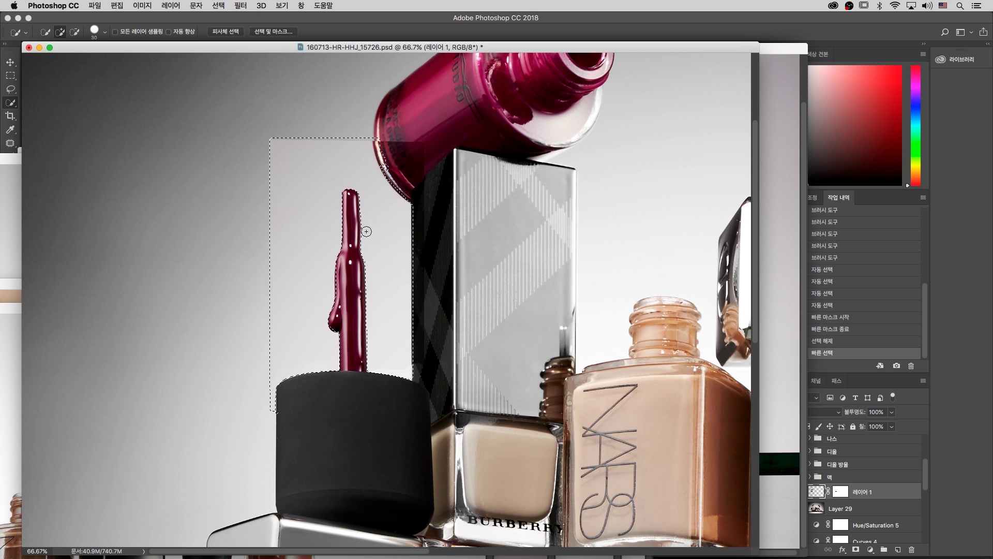
pyautogui.click(390, 151)
pyautogui.click(371, 199)
# Enlarge the brush area, move the overlapping document windows down and return to 160713-HR-HHJ_15726.psd.
pyautogui.press('z')
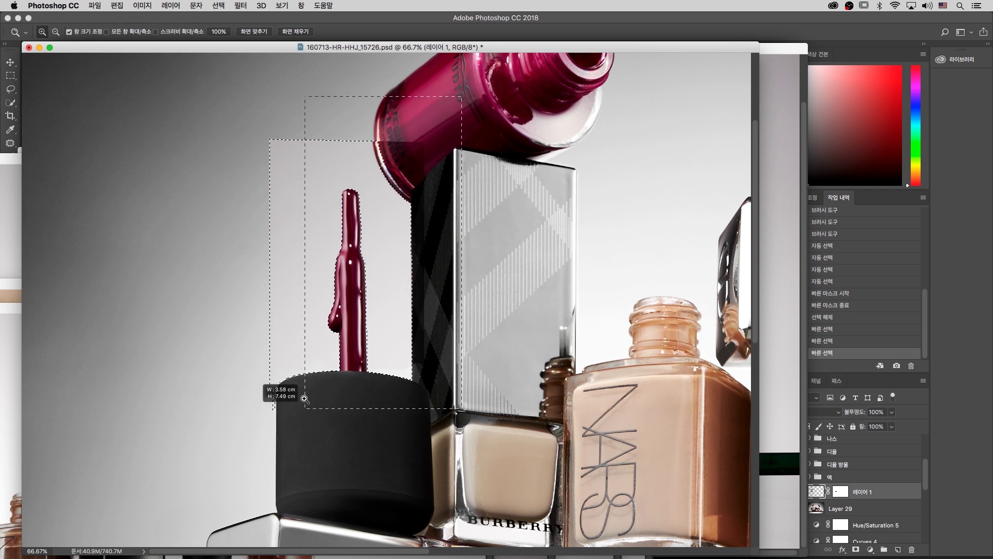
pyautogui.moveTo(379, 165); pyautogui.dragTo(432, 210)
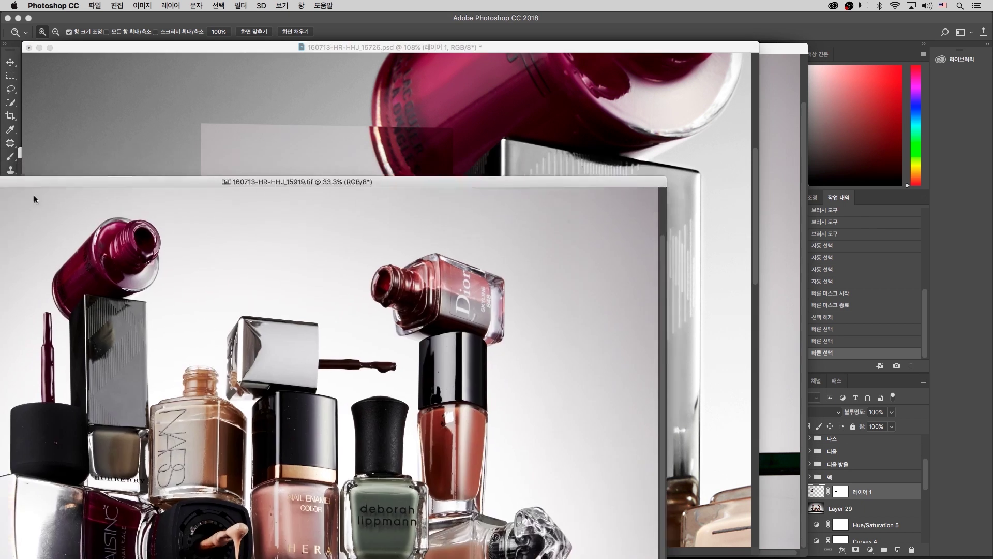
pyautogui.moveTo(125, 181); pyautogui.dragTo(175, 346)
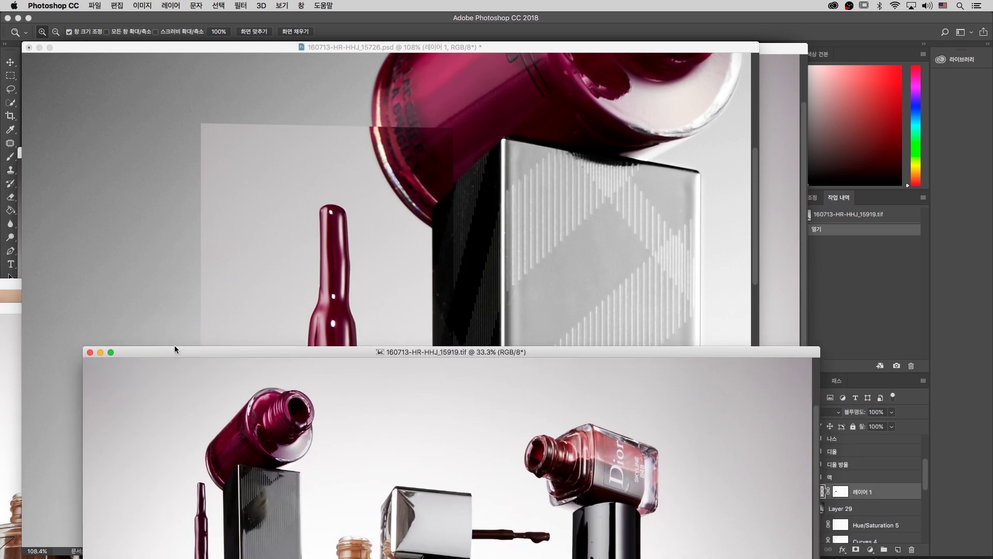
pyautogui.click(253, 49)
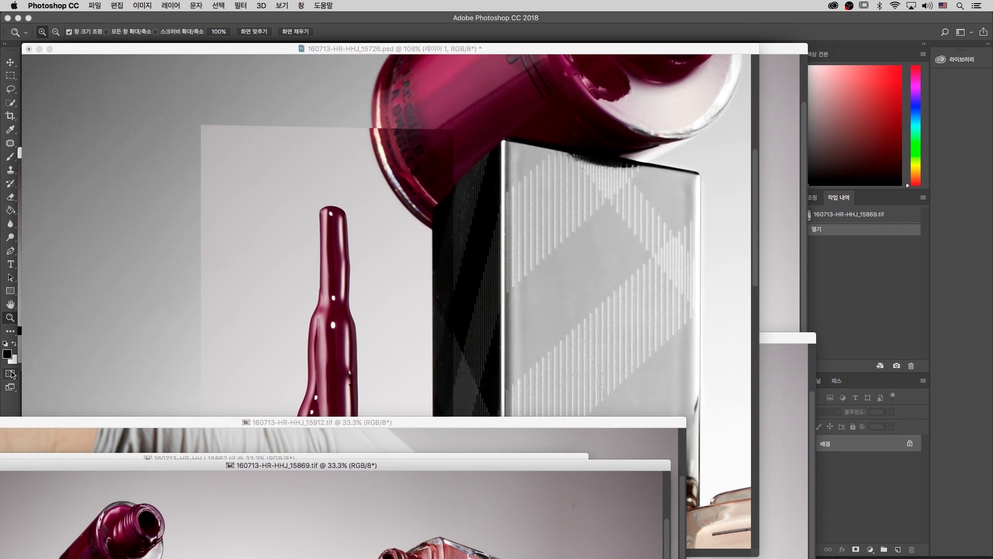
pyautogui.click(213, 49)
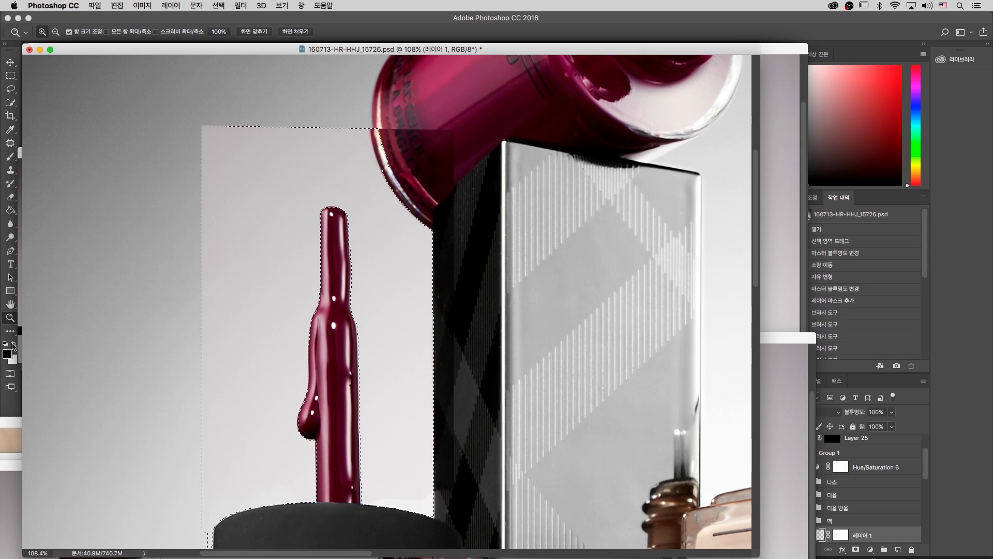
# Extend the background selection in quick mask by painting past the pasted area's borders, over the tilted bottle's rim, black box and cap edges.
pyautogui.press('q')
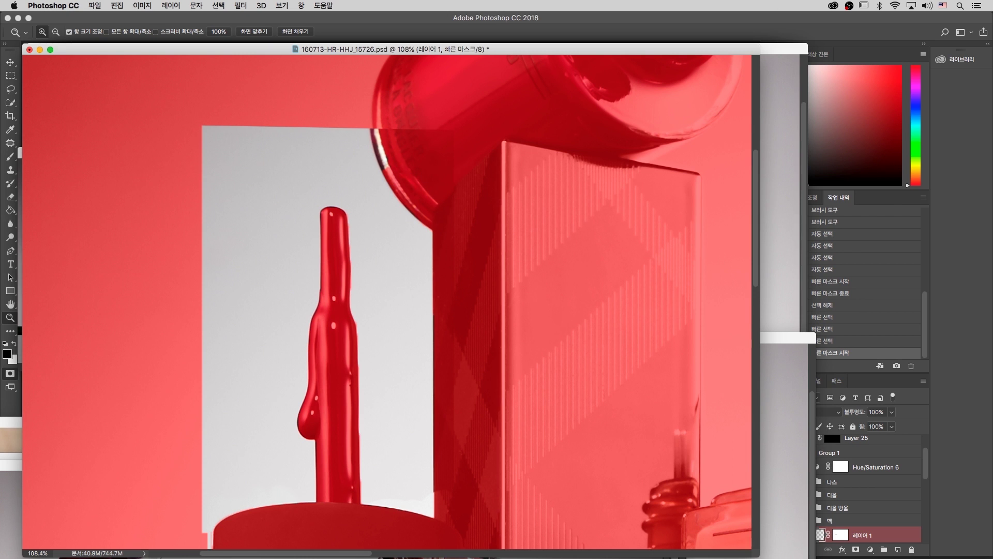
pyautogui.press('super+minus')
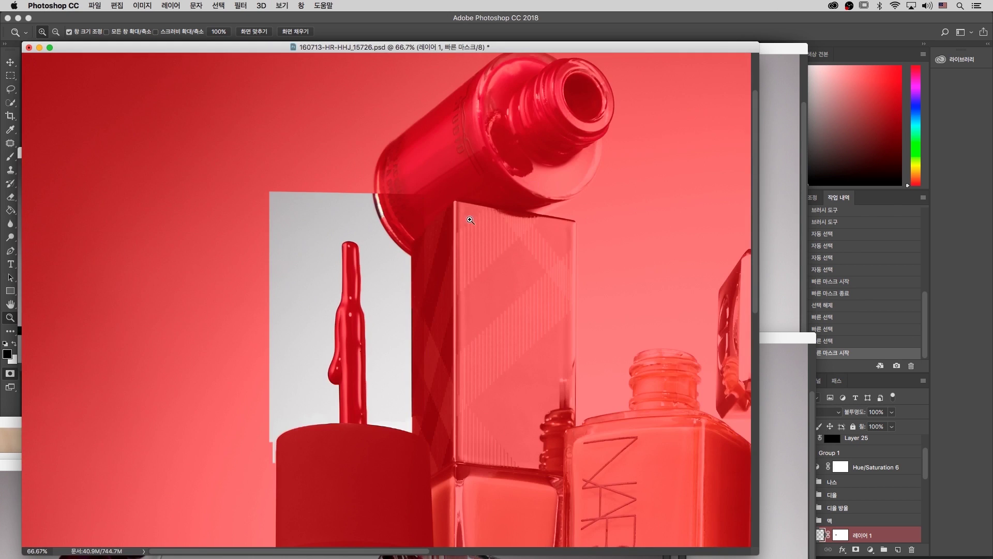
pyautogui.press('b')
pyautogui.moveTo(399, 231); pyautogui.dragTo(395, 215)
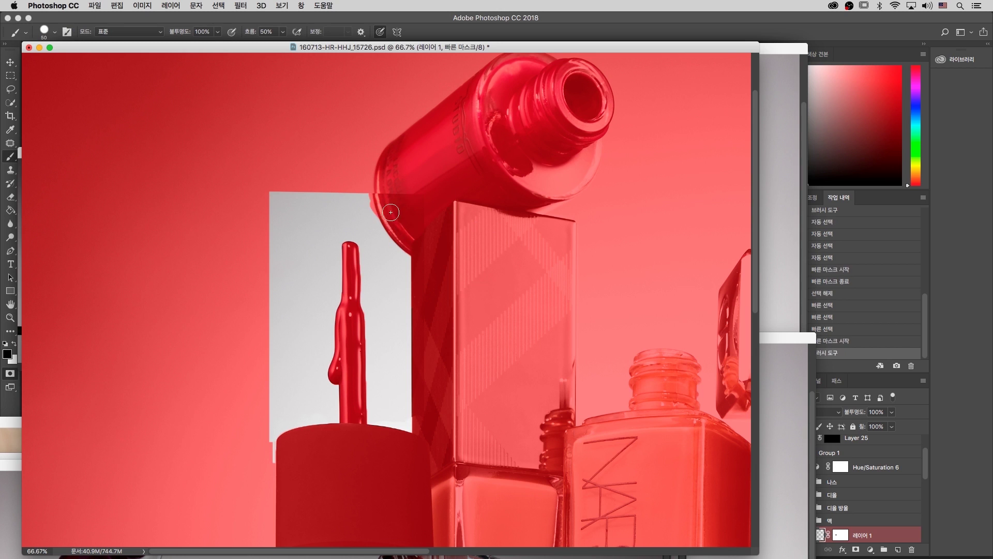
pyautogui.moveTo(404, 253)
pyautogui.mouseDown()
pyautogui.moveTo(391, 213)
pyautogui.moveTo(415, 247)
pyautogui.mouseUp()
pyautogui.moveTo(400, 171)
pyautogui.mouseDown()
pyautogui.moveTo(425, 331)
pyautogui.moveTo(406, 412)
pyautogui.mouseUp()
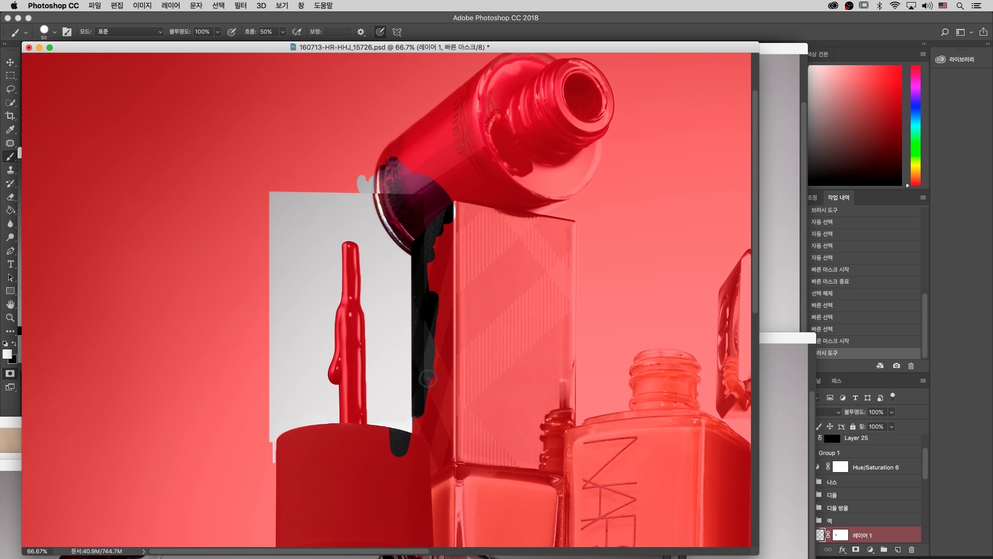
pyautogui.moveTo(429, 382); pyautogui.dragTo(437, 401)
pyautogui.moveTo(285, 149)
pyautogui.mouseDown()
pyautogui.moveTo(331, 170)
pyautogui.moveTo(321, 189)
pyautogui.moveTo(260, 206)
pyautogui.moveTo(260, 325)
pyautogui.mouseUp()
pyautogui.moveTo(266, 426); pyautogui.dragTo(264, 465)
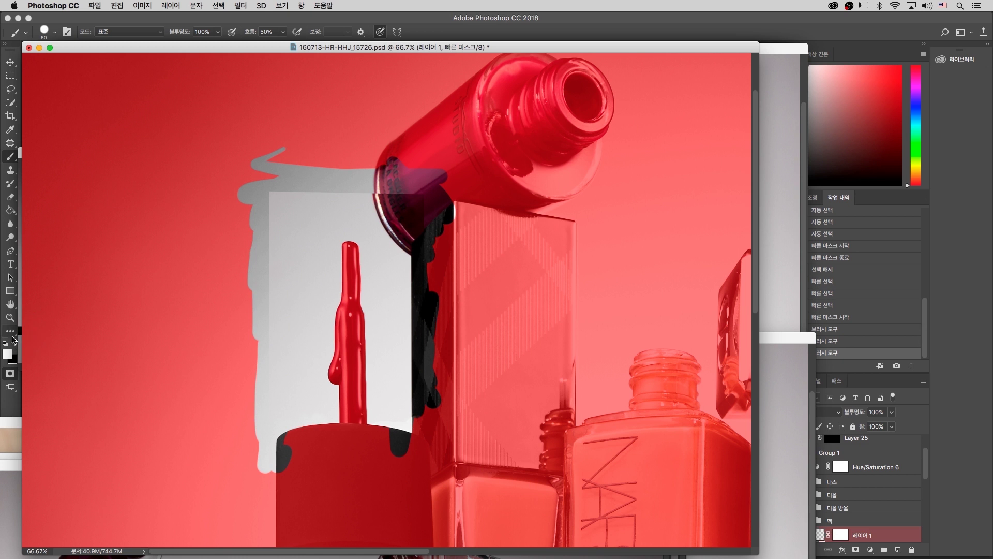
pyautogui.click(11, 375)
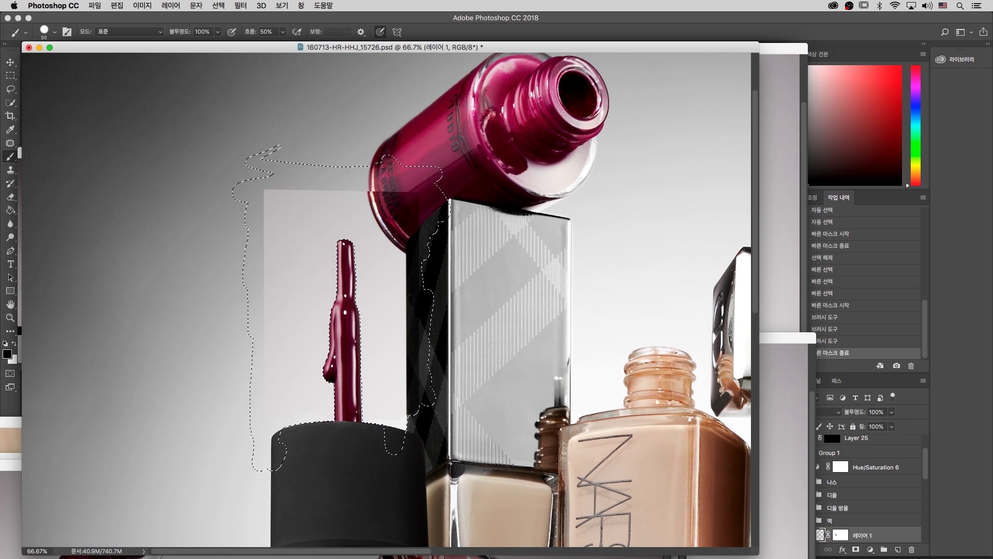
# Check the extended selection against the whole still life and then around the magenta brush up close.
pyautogui.press('super+minus')
pyautogui.press('super+minus')
pyautogui.press('super+minus')
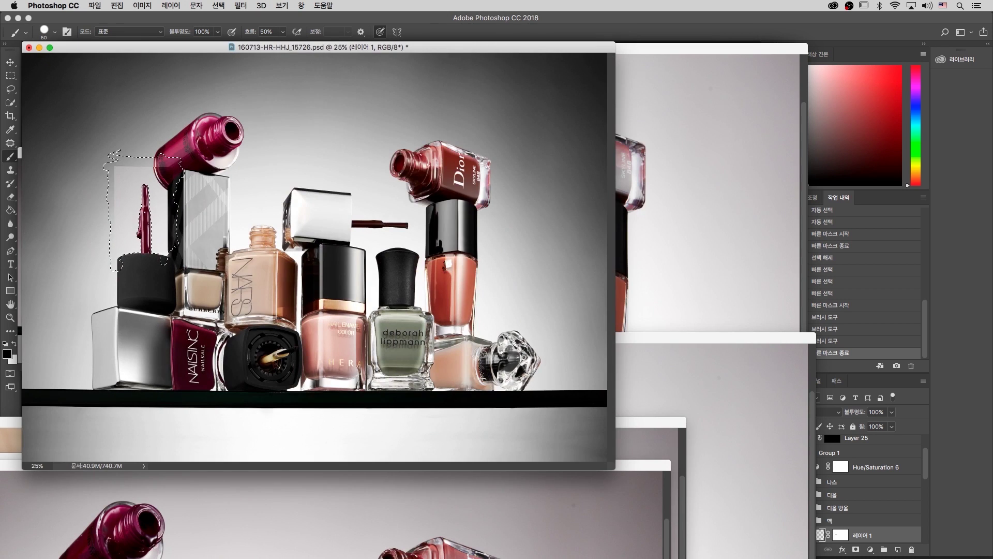
pyautogui.press('super+plus')
pyautogui.press('super+plus')
pyautogui.press('super+plus')
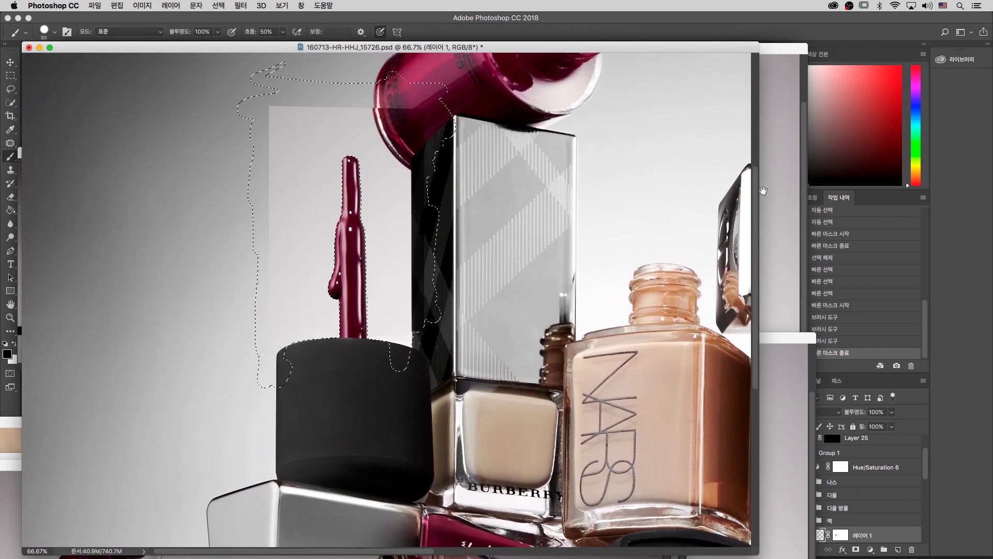
pyautogui.scroll(2, 763, 191)
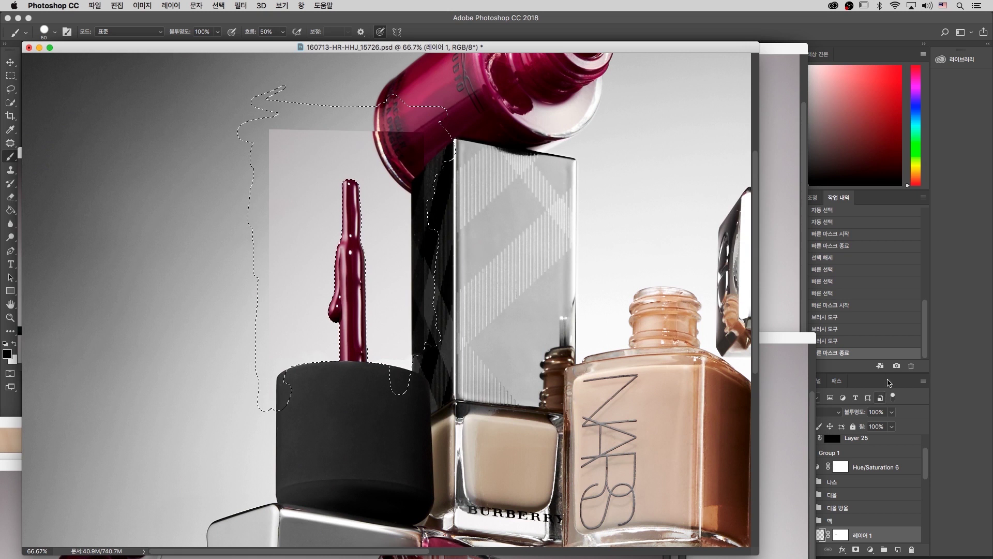
# Target the layer mask of 레이어 1 and clear the overlapping document windows away from 160713-HR-HHJ_15726.psd.
pyautogui.click(843, 537)
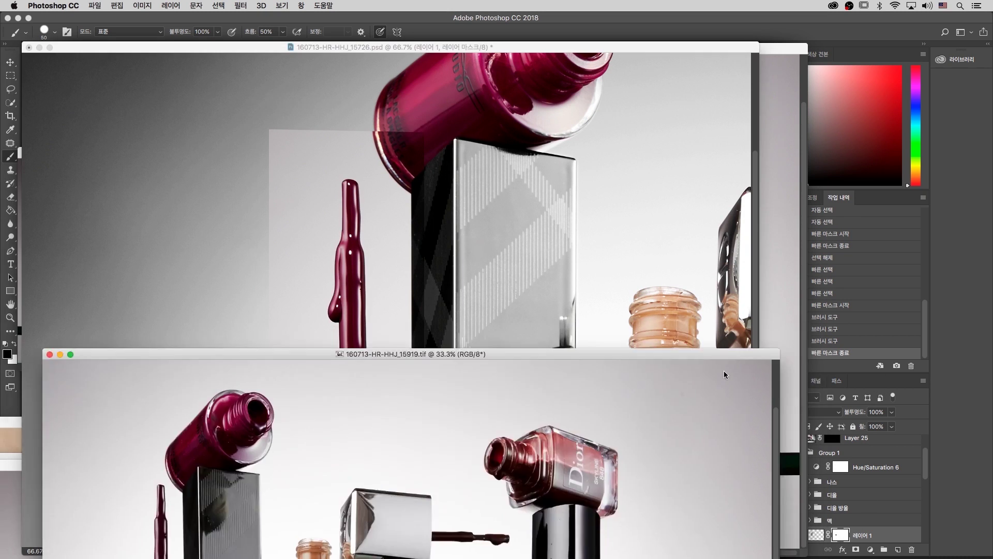
pyautogui.moveTo(725, 375); pyautogui.dragTo(627, 479)
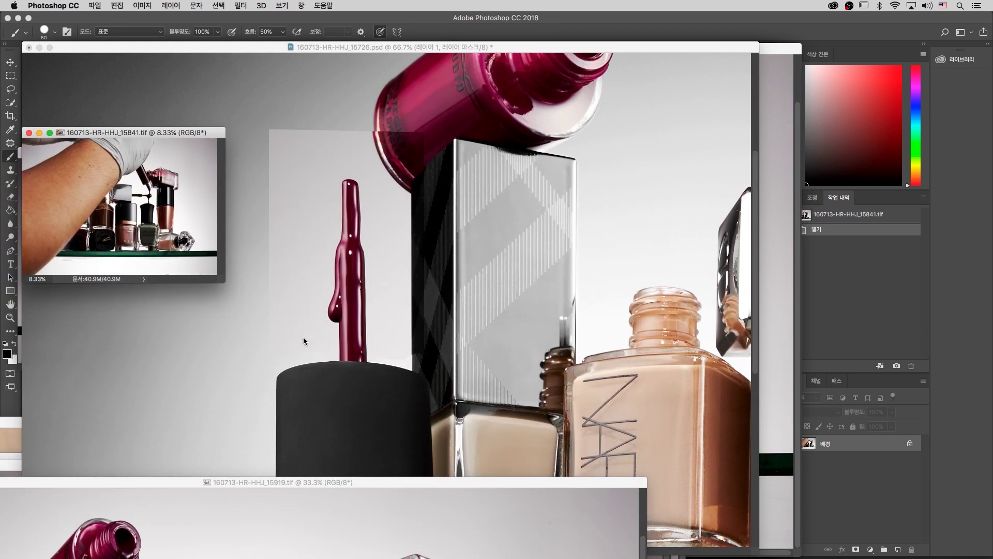
pyautogui.click(299, 480)
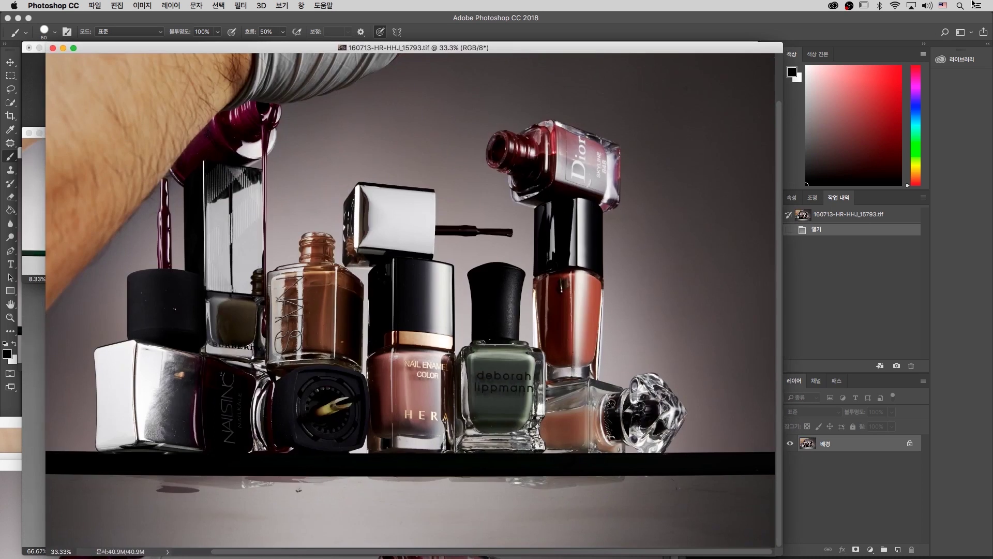
pyautogui.press('super+minus')
pyautogui.press('super+minus')
pyautogui.press('super+minus')
pyautogui.press('super+minus')
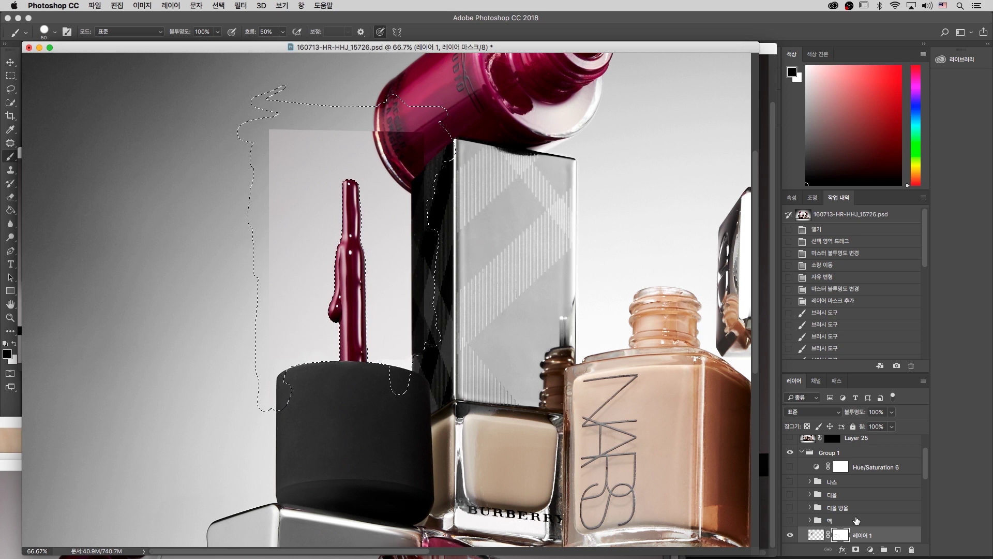
# Fill the selected surroundings with black on the layer mask of 레이어 1, deselect and inspect the brush's edge.
pyautogui.hotkey('alt', 'BackSpace')
pyautogui.press('super+d')
pyautogui.press('z')
pyautogui.click(367, 174)
pyautogui.moveTo(361, 192); pyautogui.dragTo(377, 209)
pyautogui.moveTo(339, 241); pyautogui.dragTo(414, 205)
pyautogui.press('super+minus')
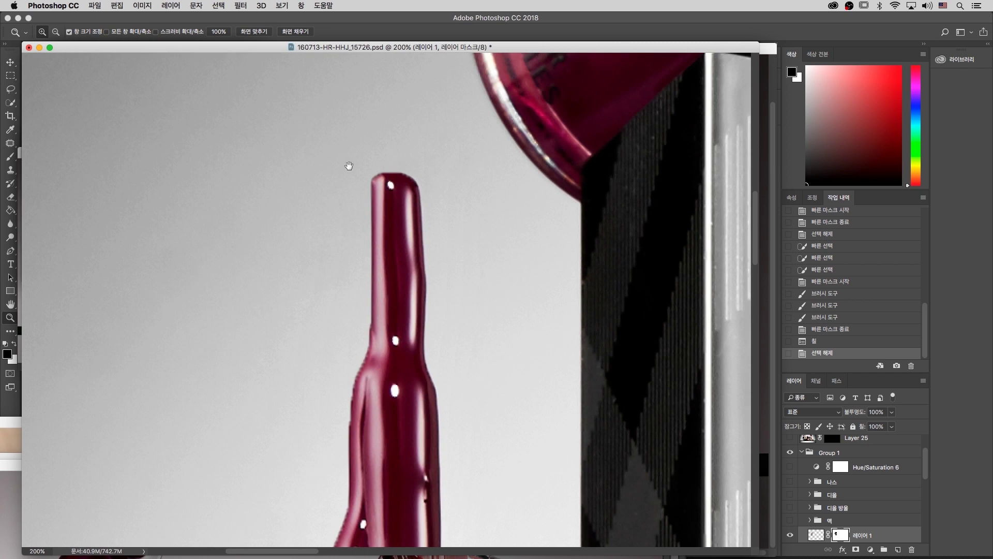
pyautogui.scroll(-5, 405, 343)
pyautogui.hscroll(-2, 405, 343)
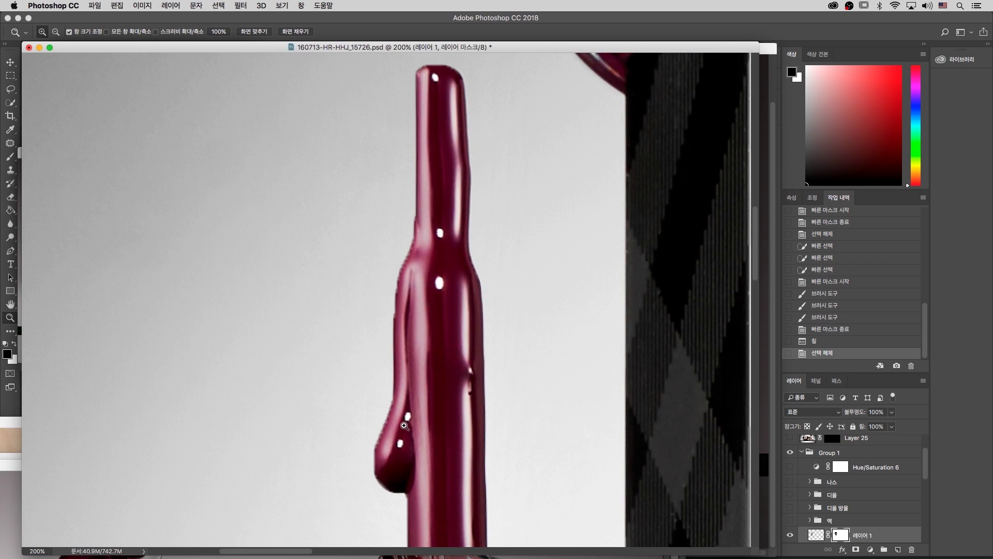
pyautogui.scroll(3, 397, 404)
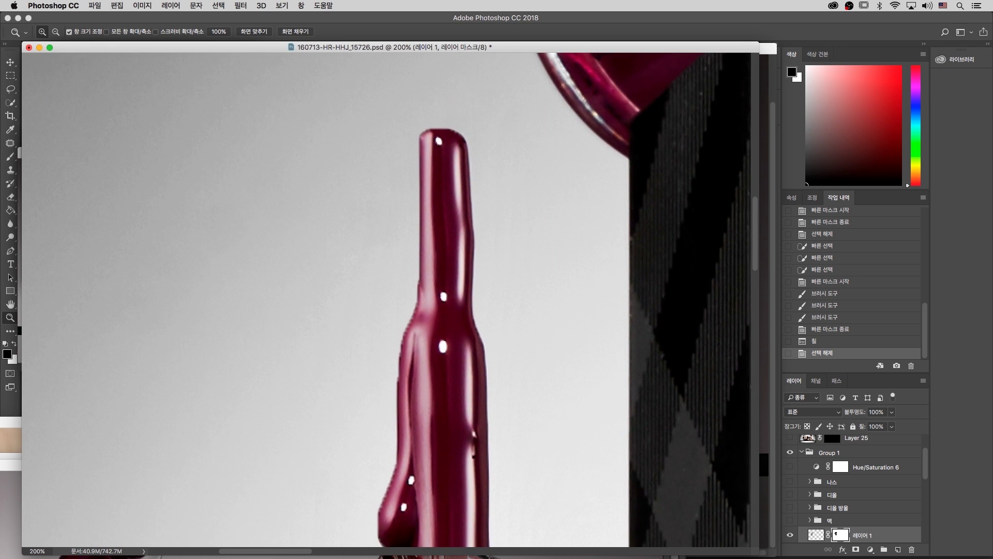
# Undo the deselection and examine the selection outline along the magenta brush with the Quick Selection tool active.
pyautogui.press('super+minus')
pyautogui.press('super+z')
pyautogui.moveTo(465, 215); pyautogui.dragTo(357, 362)
pyautogui.hscroll(1, 194, 207)
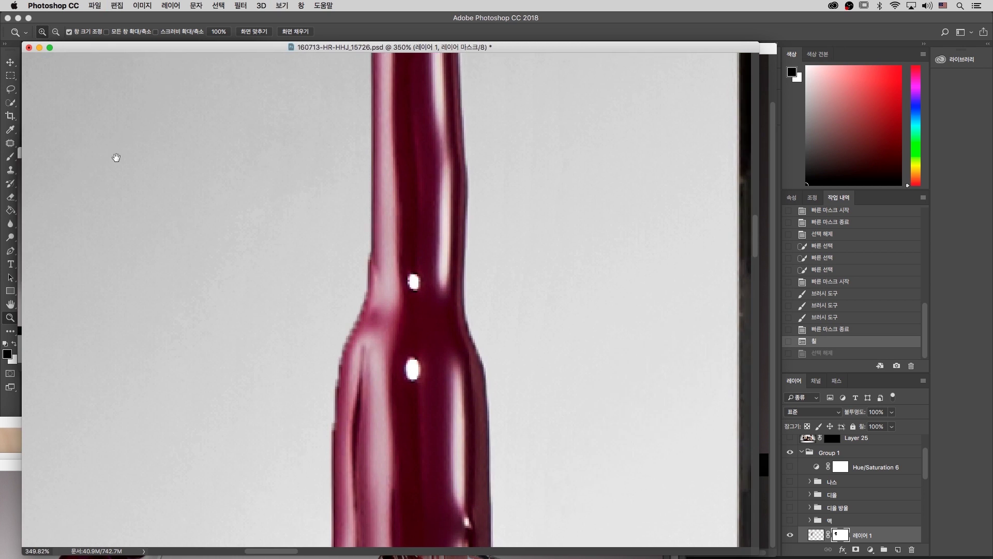
pyautogui.click(12, 103)
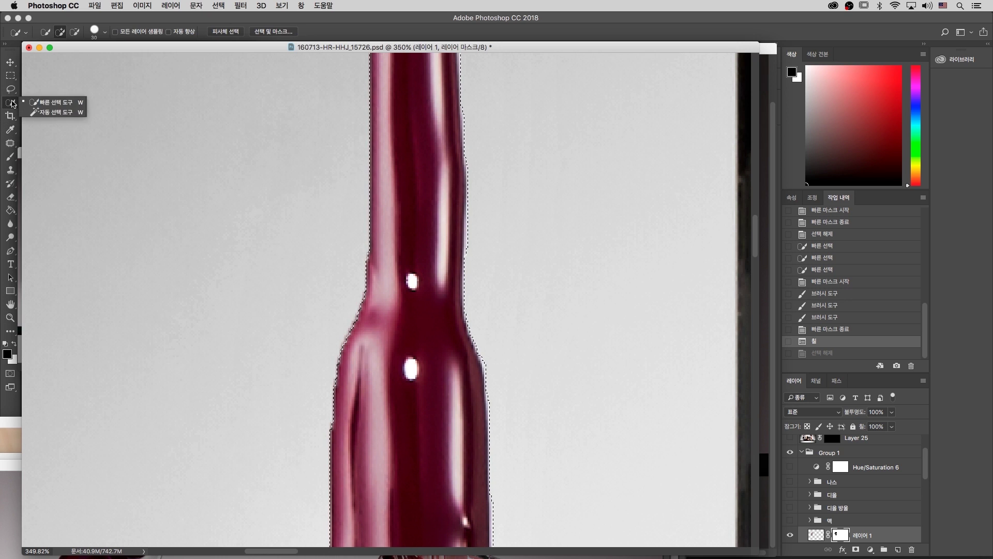
pyautogui.click(70, 104)
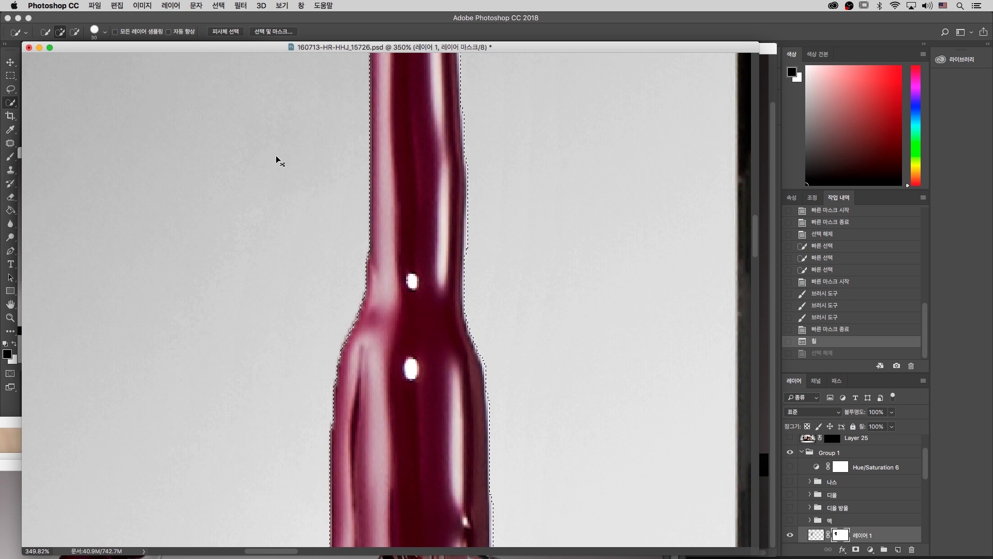
pyautogui.press('super+minus')
pyautogui.press('super+minus')
pyautogui.scroll(2, 341, 150)
pyautogui.hscroll(2, 342, 150)
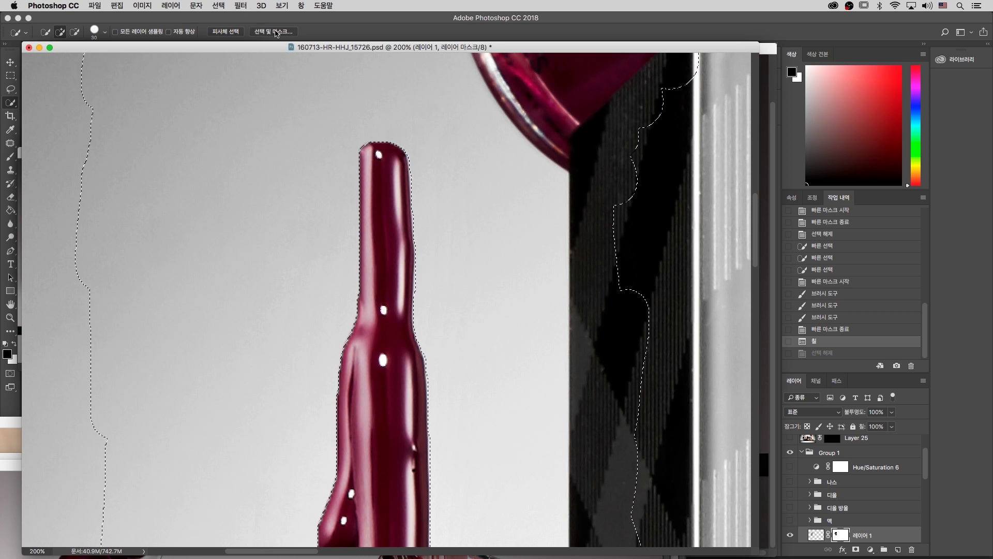
# Smooth the background selection with a sample radius of 1 pixel.
pyautogui.click(220, 6)
pyautogui.moveTo(290, 155)
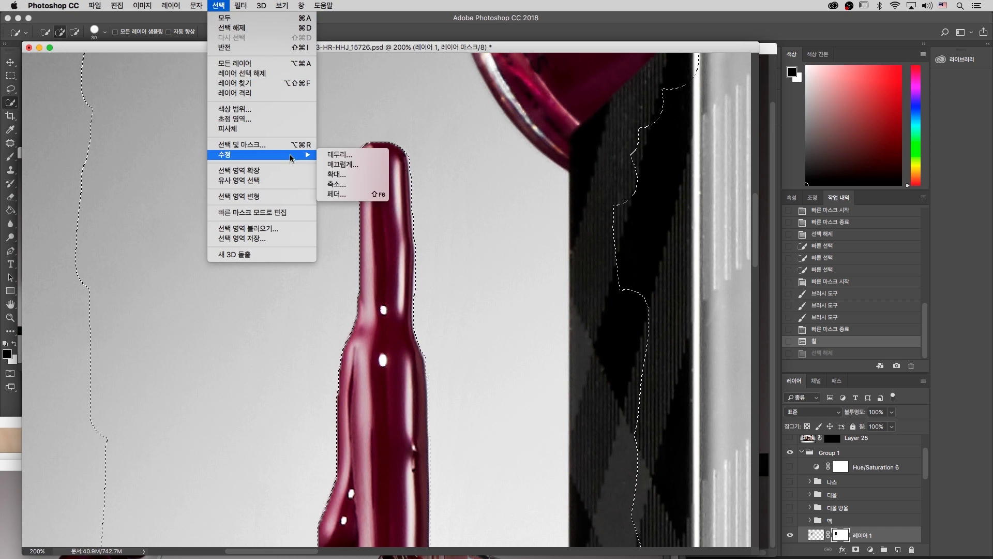
pyautogui.click(376, 165)
pyautogui.moveTo(353, 210); pyautogui.dragTo(538, 156)
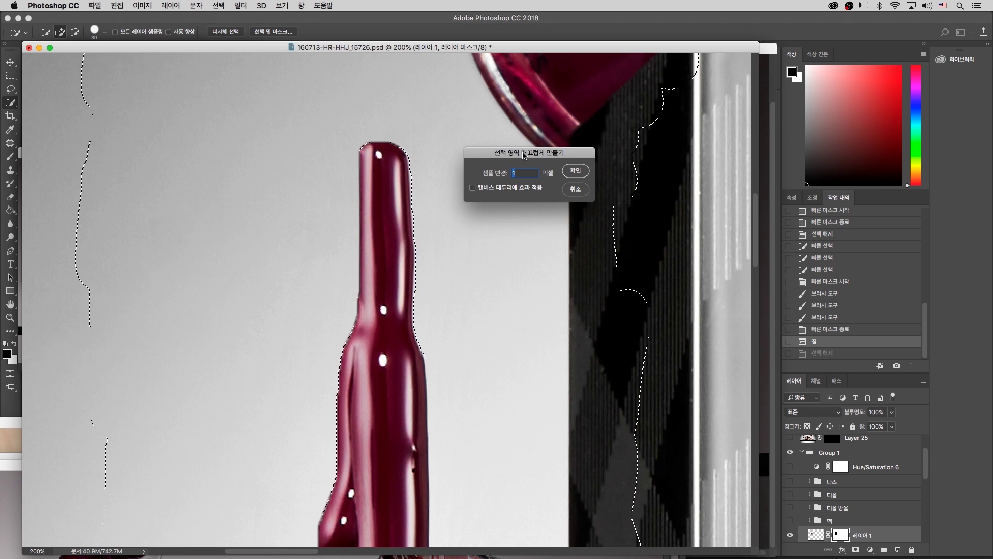
pyautogui.moveTo(524, 155); pyautogui.dragTo(521, 132)
pyautogui.moveTo(524, 130); pyautogui.dragTo(471, 151)
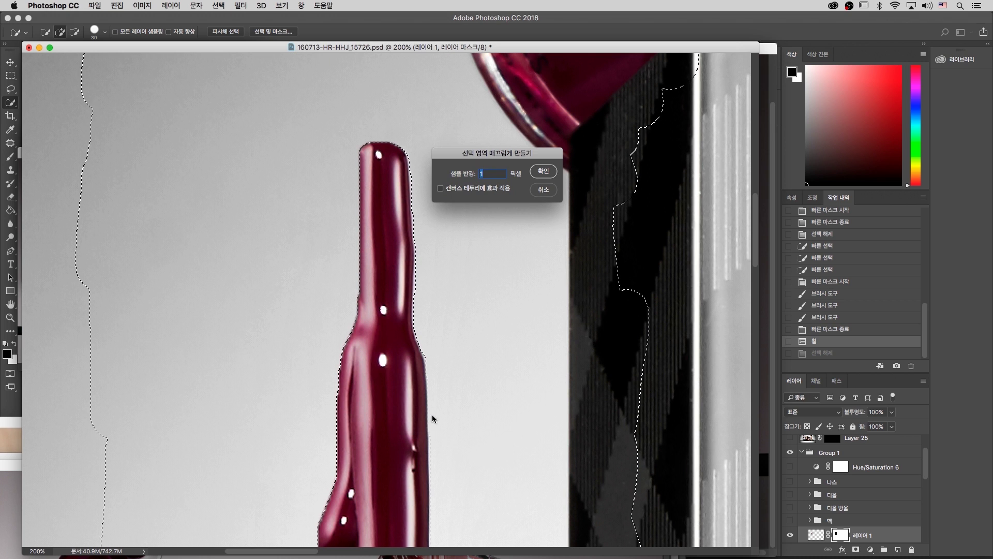
pyautogui.moveTo(506, 155); pyautogui.dragTo(506, 178)
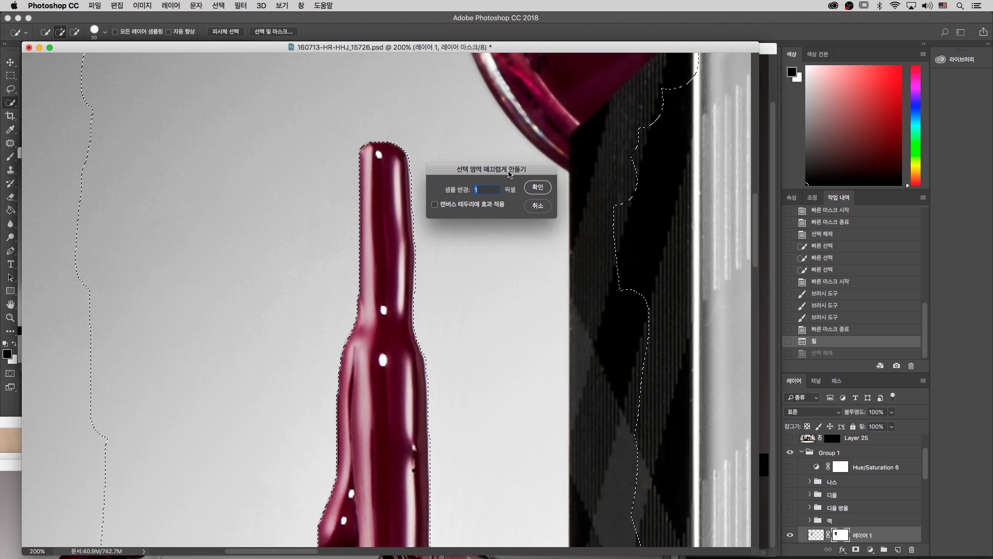
pyautogui.moveTo(510, 171); pyautogui.dragTo(516, 158)
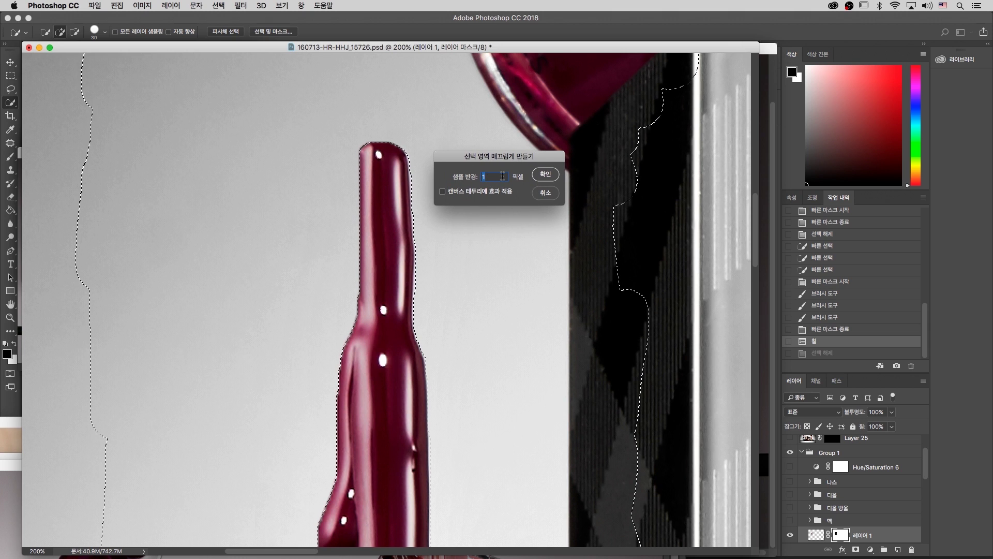
pyautogui.moveTo(505, 158); pyautogui.dragTo(505, 159)
pyautogui.moveTo(453, 182); pyautogui.dragTo(449, 183)
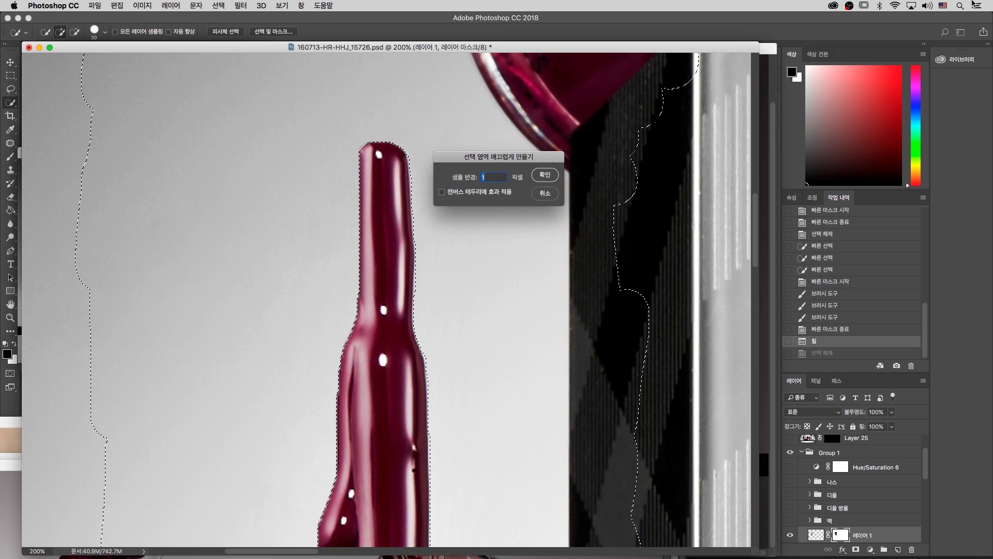
pyautogui.press('Return')
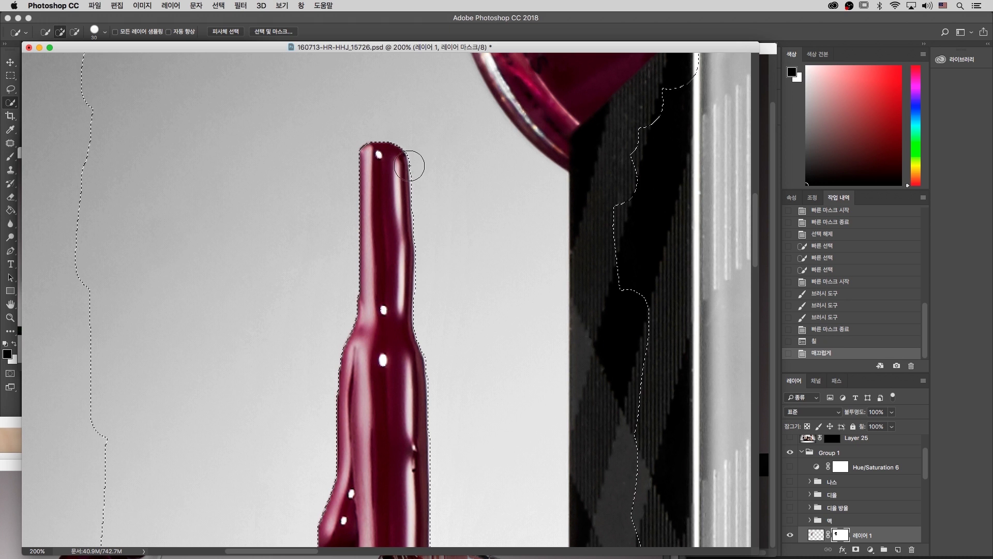
# Fill the smoothed selection with black on the mask again, repeating the fill, and deselect to judge the brush's edge.
pyautogui.scroll(-3, 422, 361)
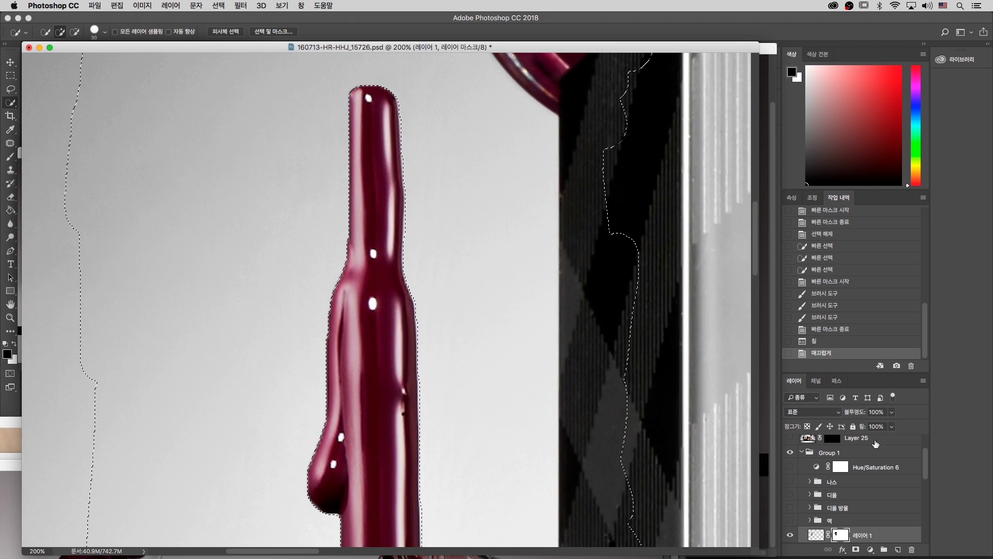
pyautogui.hotkey('alt', 'BackSpace')
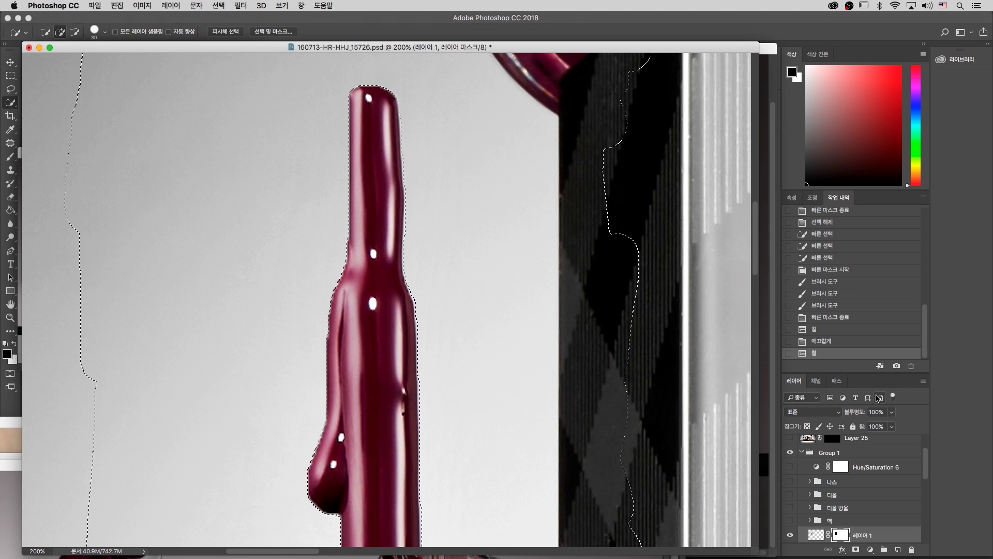
pyautogui.hotkey('ctrl', 'BackSpace')
pyautogui.hotkey('alt', 'BackSpace')
pyautogui.hotkey('ctrl', 'd')
pyautogui.press('z')
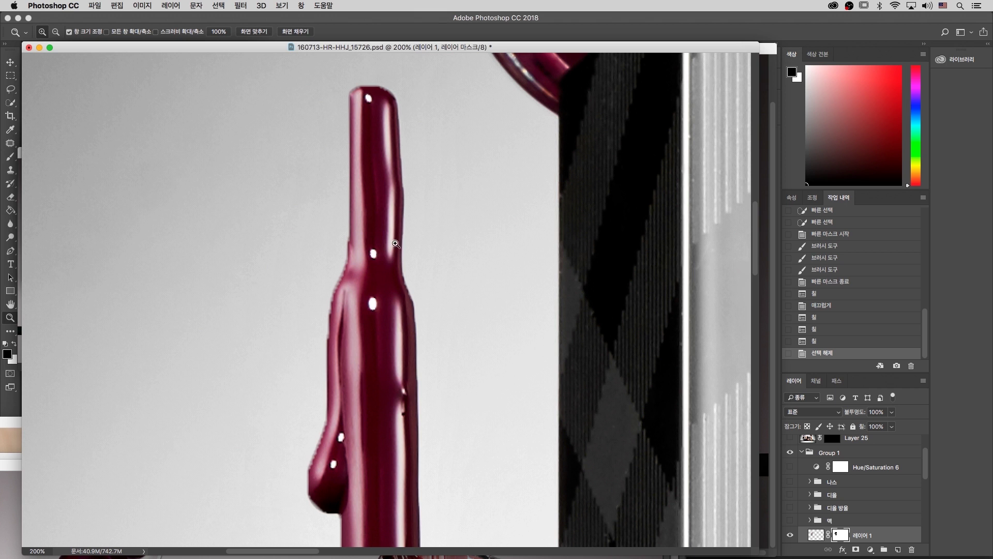
# Undo the mask fills and the selection smoothing, stepping back to the quick mask painting.
pyautogui.hotkey('ctrl', 'alt', 'z')
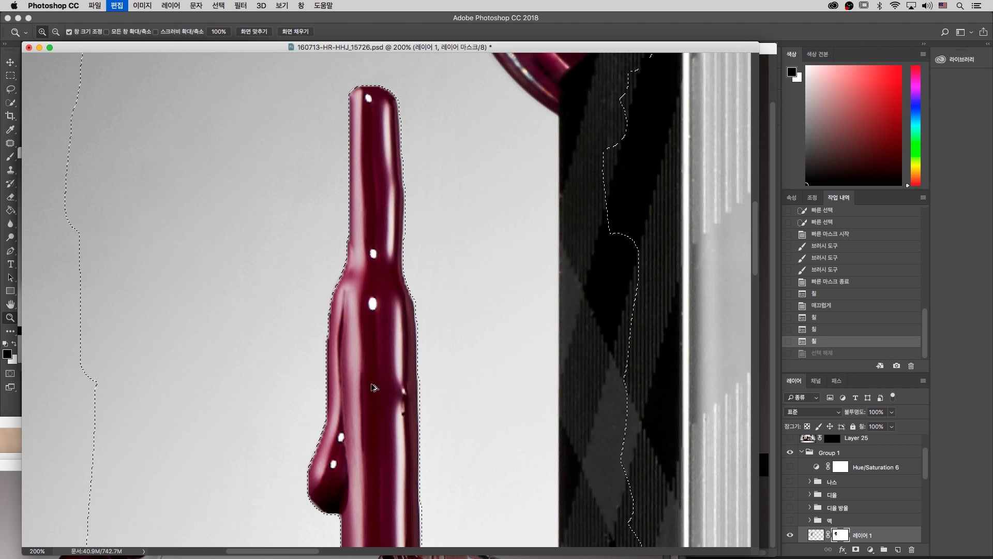
pyautogui.hotkey('ctrl', 'alt', 'z')
pyautogui.hotkey('ctrl', 'd')
pyautogui.hotkey('ctrl', 'alt', 'z')
pyautogui.hotkey('ctrl', 'alt', 'z')
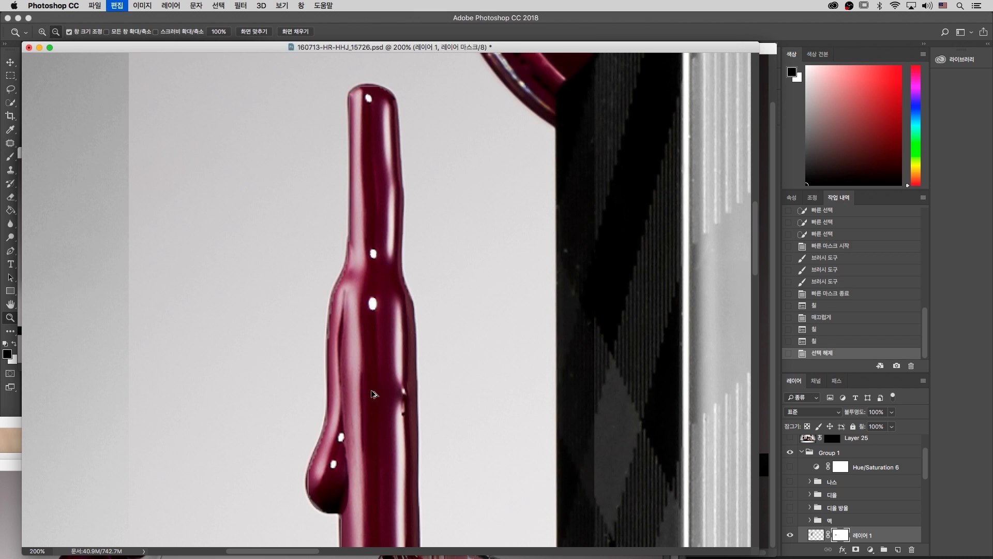
pyautogui.hotkey('ctrl', 'alt', 'z')
pyautogui.hotkey('ctrl', 'alt', 'z')
pyautogui.hotkey('ctrl', 'alt', 'z')
pyautogui.hotkey('ctrl', 'alt', 'z')
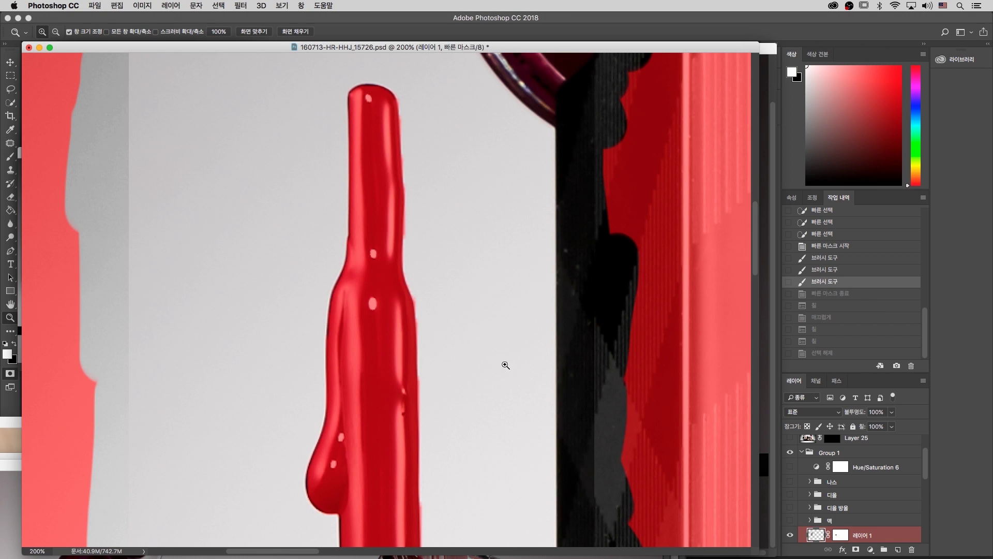
# Leave quick mask mode, deselect and return to a wider view of the magenta brush and surrounding bottles.
pyautogui.press('q')
pyautogui.hotkey('ctrl', 'd')
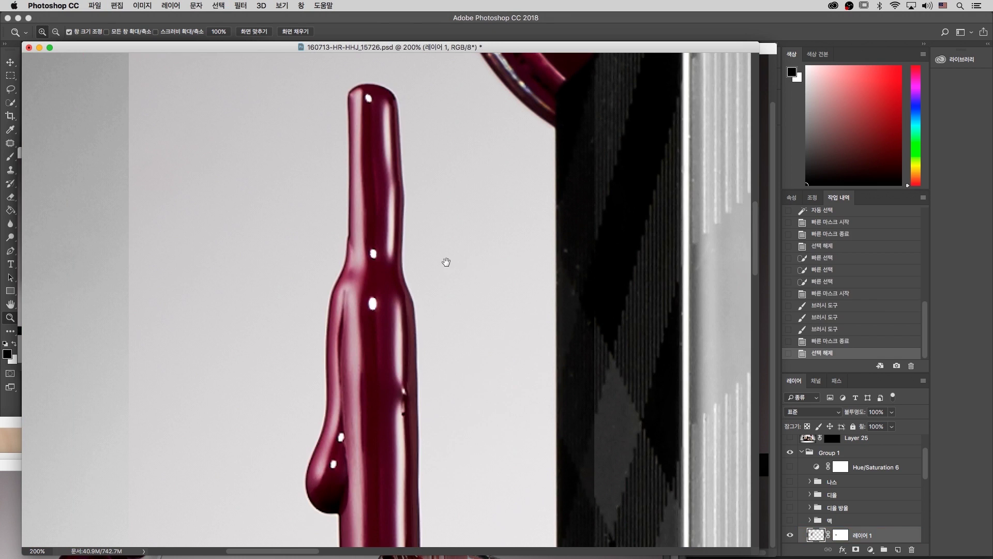
pyautogui.hotkey('ctrl', '-')
pyautogui.hotkey('ctrl', '-')
pyautogui.scroll(-3, 533, 233)
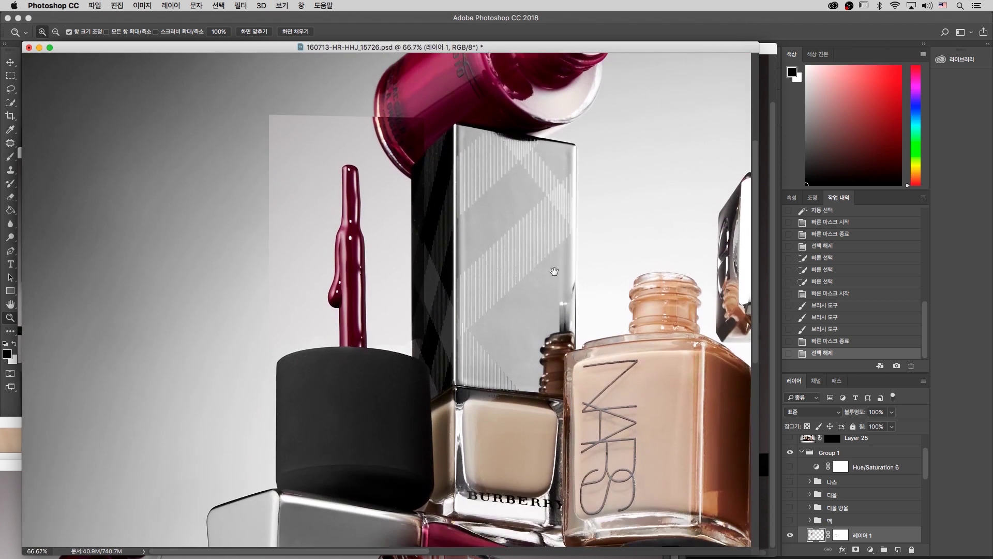
# Target the brush layer's mask and select the pasted background around the magenta brush with the Magic Wand at tolerance 20.
pyautogui.click(846, 538)
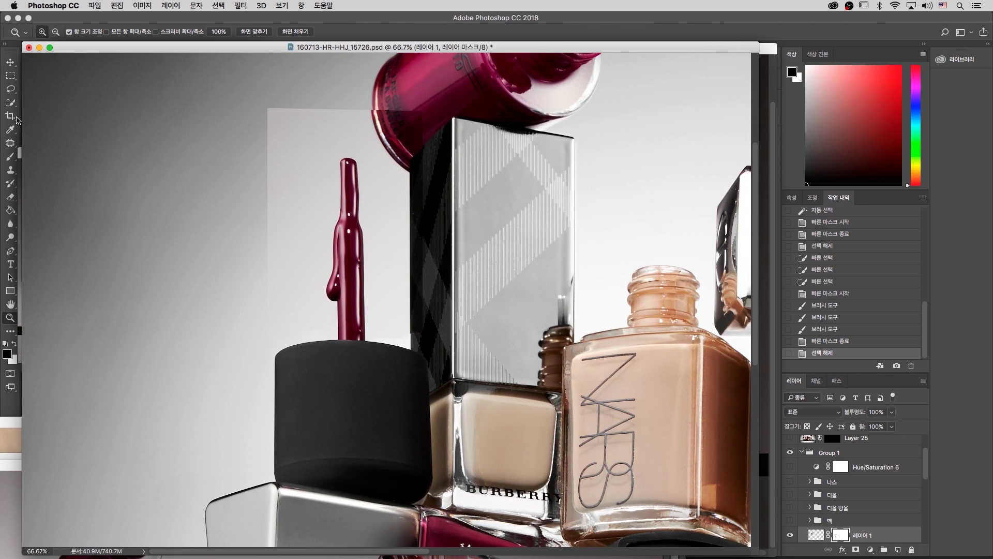
pyautogui.press('w')
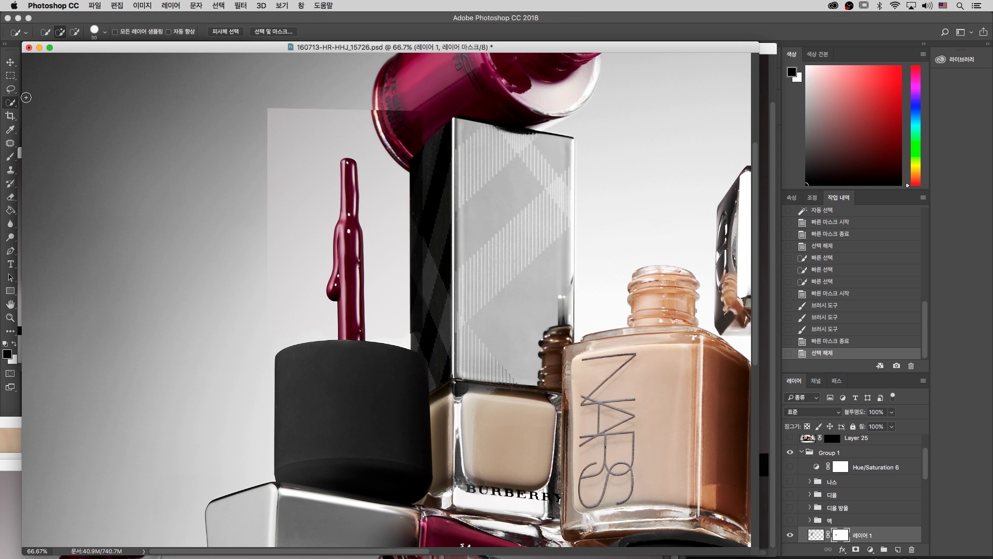
pyautogui.rightClick(11, 105)
pyautogui.click(47, 114)
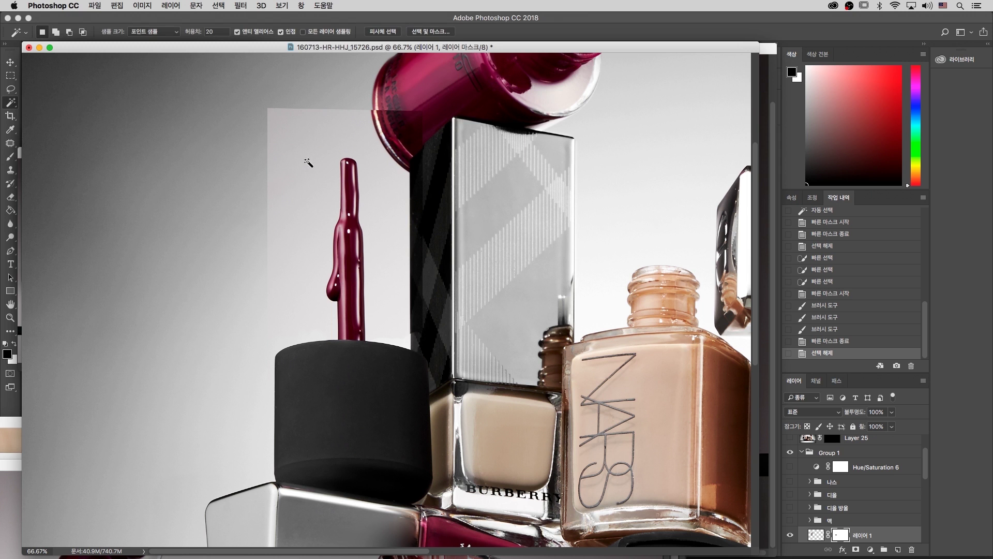
pyautogui.keyDown('shift'); pyautogui.click(305, 176); pyautogui.keyUp('shift')
pyautogui.keyDown('shift'); pyautogui.click(382, 257); pyautogui.keyUp('shift')
pyautogui.keyDown('shift'); pyautogui.click(303, 346); pyautogui.keyUp('shift')
pyautogui.keyDown('shift'); pyautogui.click(275, 123); pyautogui.keyUp('shift')
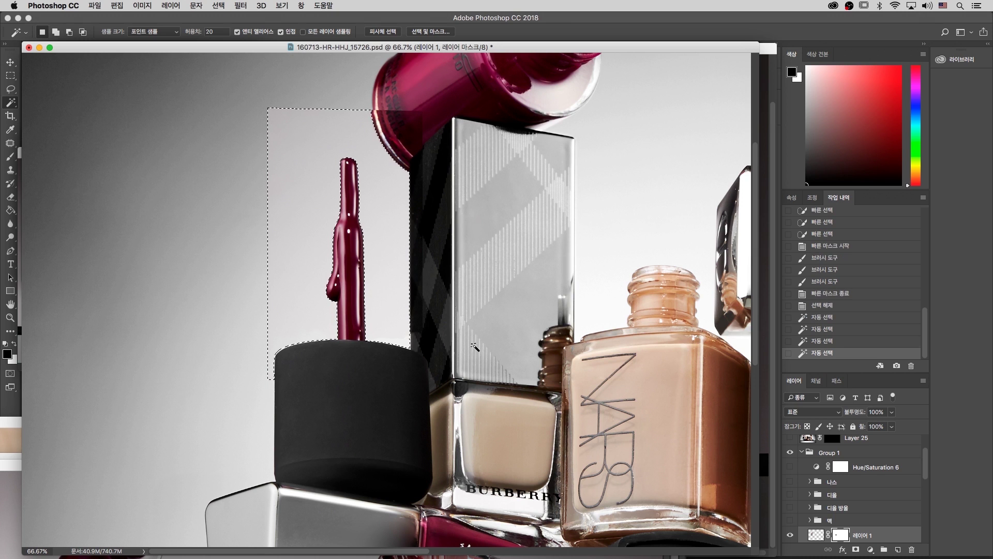
# Smooth the outline of the Magic Wand selection around the magenta brush.
pyautogui.click(224, 4)
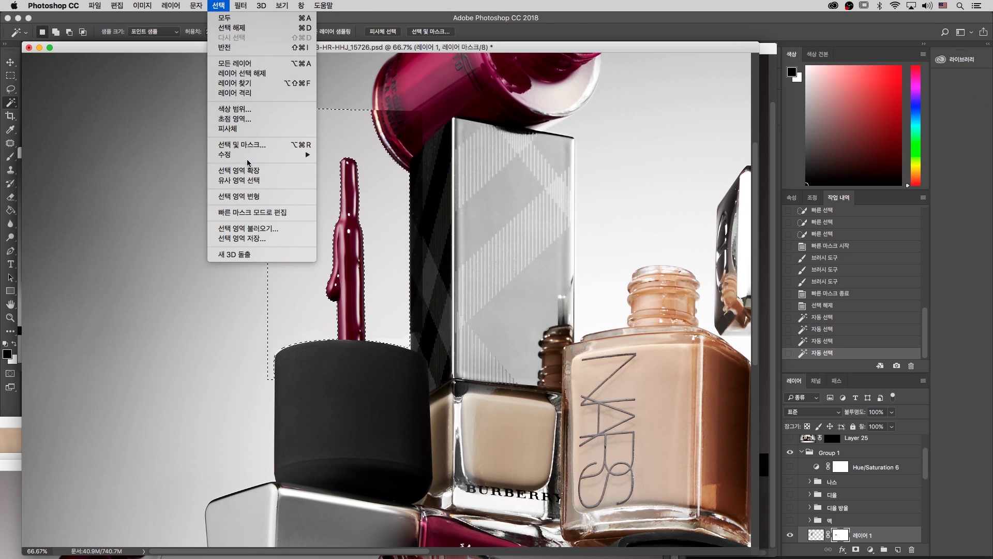
pyautogui.moveTo(289, 154)
pyautogui.click(335, 168)
pyautogui.press('Return')
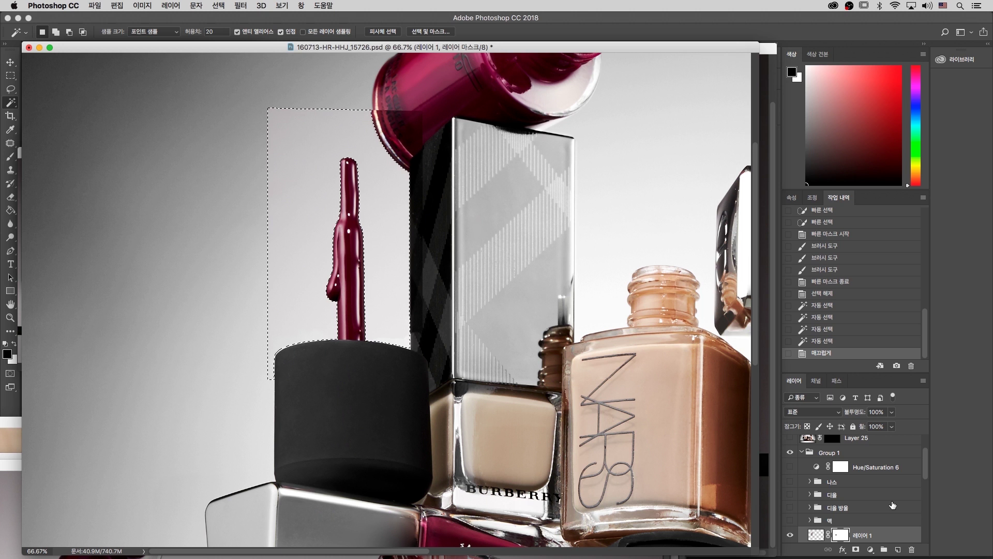
# Fill the smoothed selection with black on the layer mask, deselect, and check the magenta brush's edge up close.
pyautogui.hotkey('alt', 'BackSpace')
pyautogui.press('super+d')
pyautogui.press('x')
pyautogui.press('z')
pyautogui.moveTo(395, 170); pyautogui.dragTo(313, 289)
pyautogui.moveTo(414, 224); pyautogui.dragTo(436, 223)
pyautogui.moveTo(429, 303); pyautogui.dragTo(468, 195)
pyautogui.press('super+0')
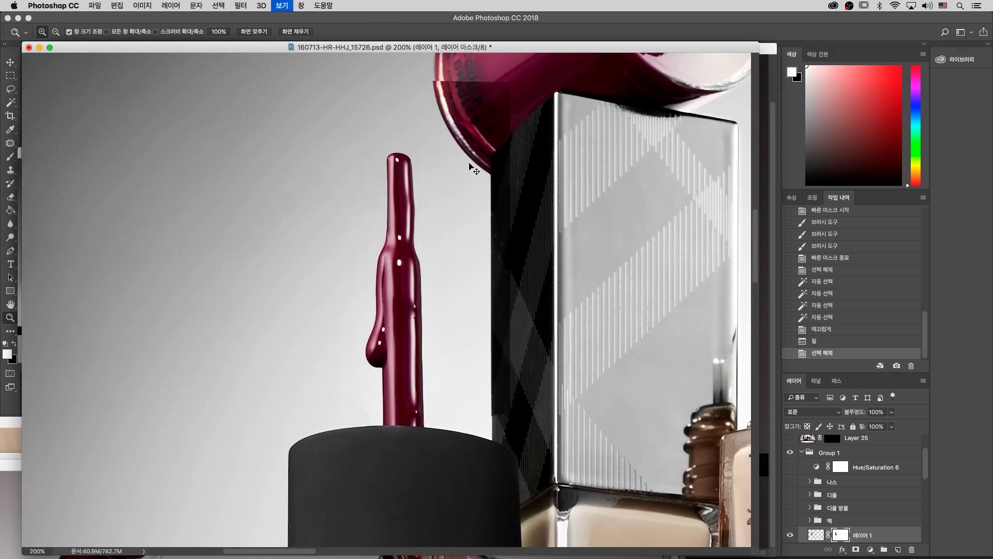
pyautogui.moveTo(556, 161); pyautogui.dragTo(453, 201)
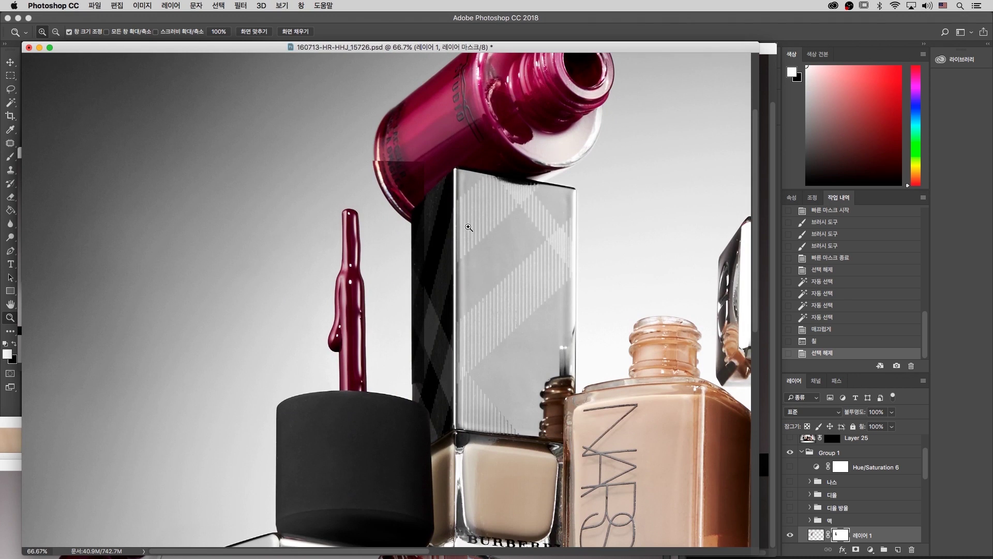
# Paint black on the mask with an enlarged brush to hide the pasted remnant over the tipped magenta bottle's base.
pyautogui.press('b')
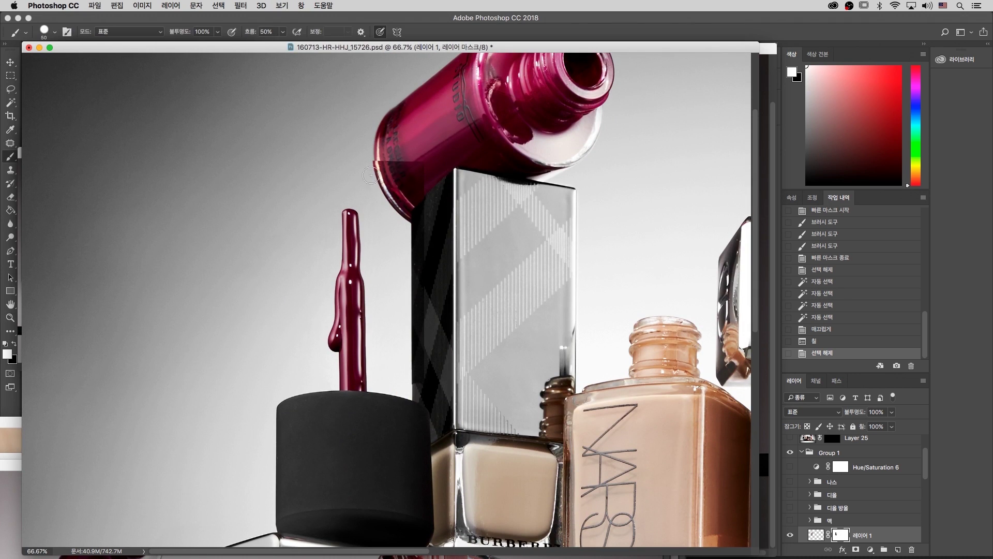
pyautogui.moveTo(367, 153)
pyautogui.mouseDown()
pyautogui.moveTo(407, 214)
pyautogui.moveTo(399, 215)
pyautogui.mouseUp()
pyautogui.press(']')
pyautogui.press(']')
pyautogui.press(']')
pyautogui.press(']')
pyautogui.press(']')
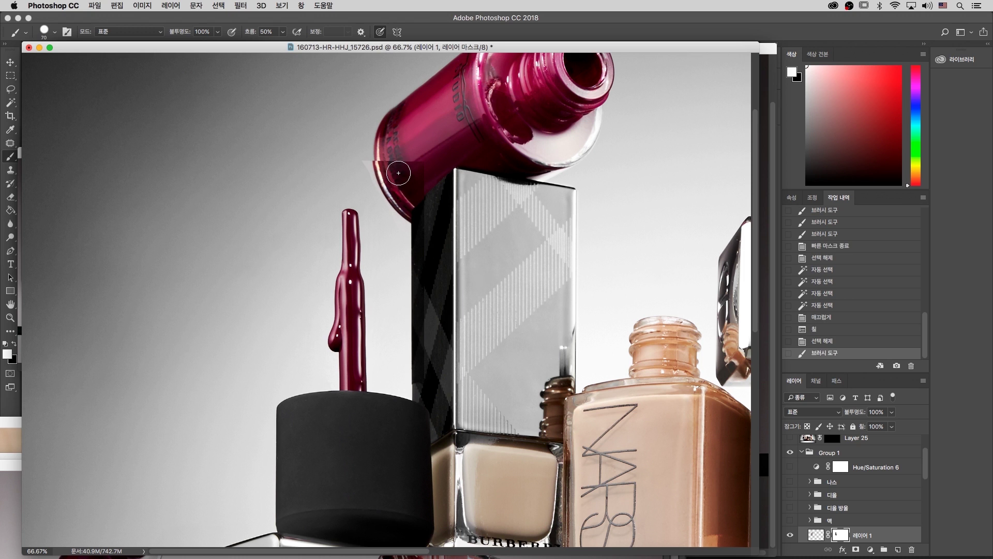
pyautogui.press('x')
pyautogui.moveTo(350, 150); pyautogui.dragTo(428, 232)
pyautogui.moveTo(428, 232)
pyautogui.mouseDown()
pyautogui.moveTo(431, 197)
pyautogui.moveTo(406, 174)
pyautogui.moveTo(418, 277)
pyautogui.moveTo(411, 438)
pyautogui.moveTo(421, 319)
pyautogui.moveTo(400, 237)
pyautogui.mouseUp()
# Examine the masked brush and the whole composite at several magnifications and in full screen.
pyautogui.press('super+minus')
pyautogui.press('super+minus')
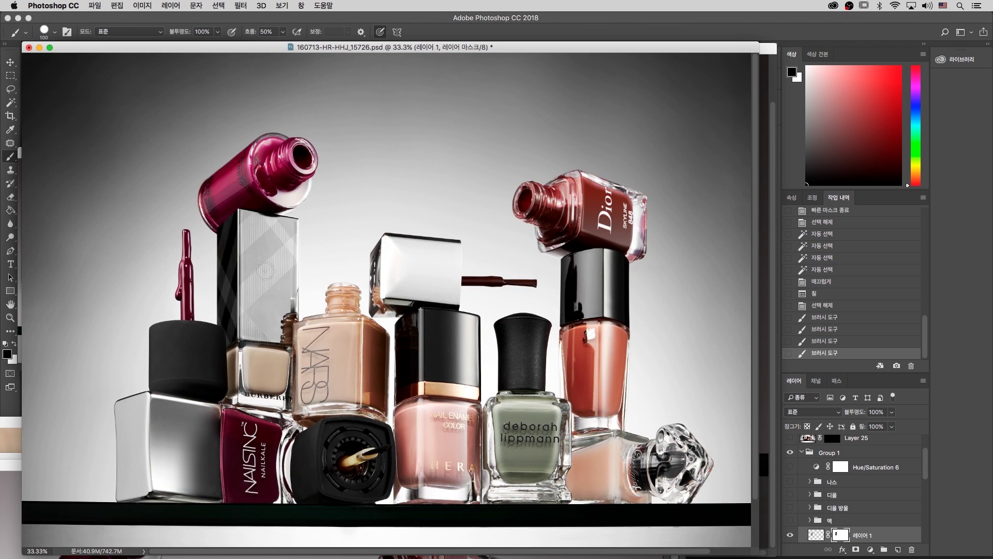
pyautogui.press('z')
pyautogui.moveTo(271, 181); pyautogui.dragTo(186, 378)
pyautogui.moveTo(227, 264)
pyautogui.mouseDown()
pyautogui.moveTo(381, 263)
pyautogui.moveTo(362, 264)
pyautogui.mouseUp()
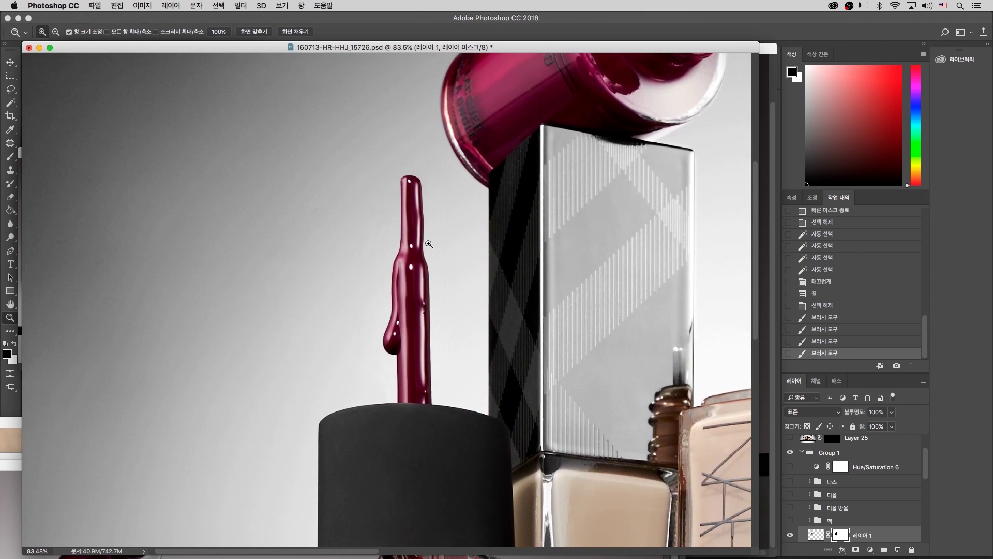
pyautogui.press('super+minus')
pyautogui.press('super+minus')
pyautogui.press('super+plus')
pyautogui.press('super+plus')
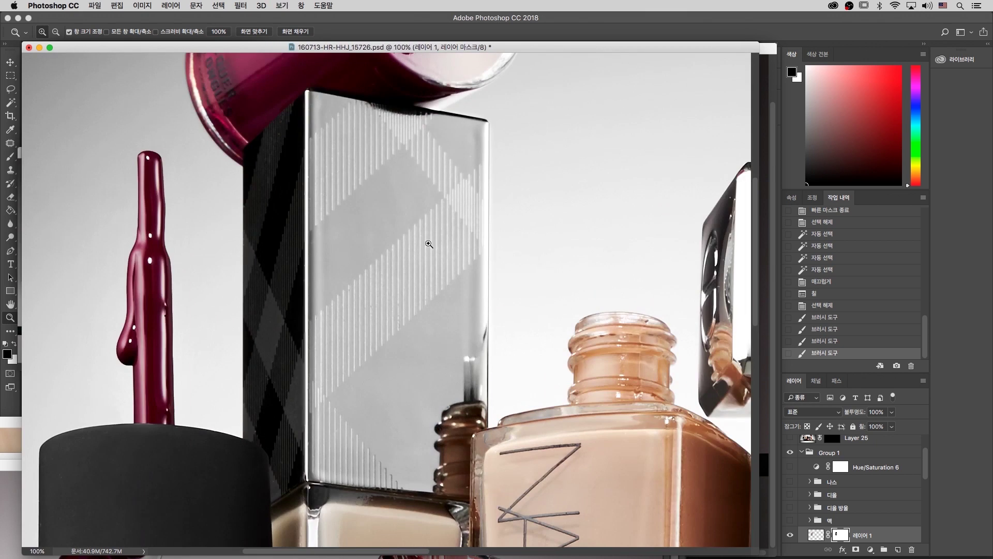
pyautogui.moveTo(273, 248); pyautogui.dragTo(305, 245)
pyautogui.press('super+minus')
pyautogui.press('super+minus')
pyautogui.press('super+minus')
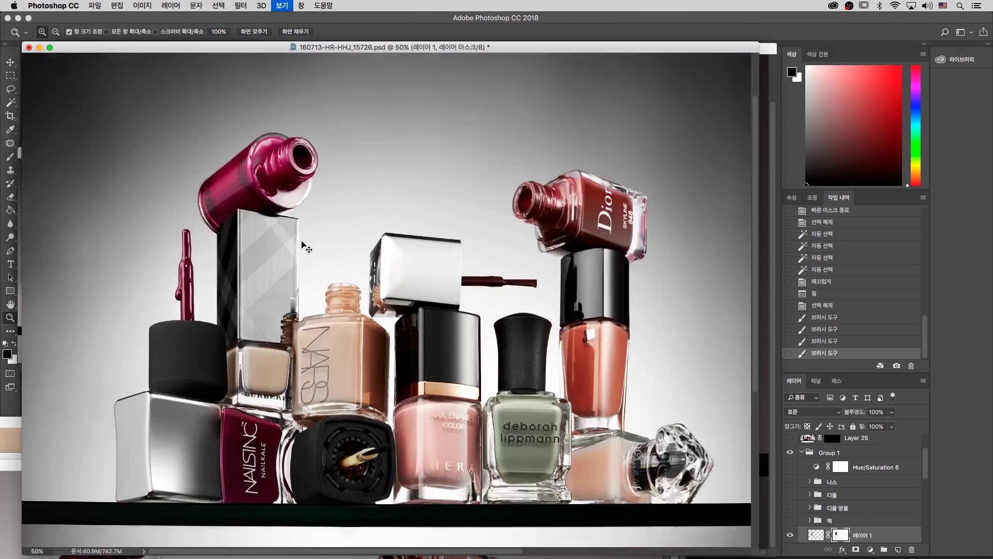
pyautogui.press('f')
pyautogui.press('f')
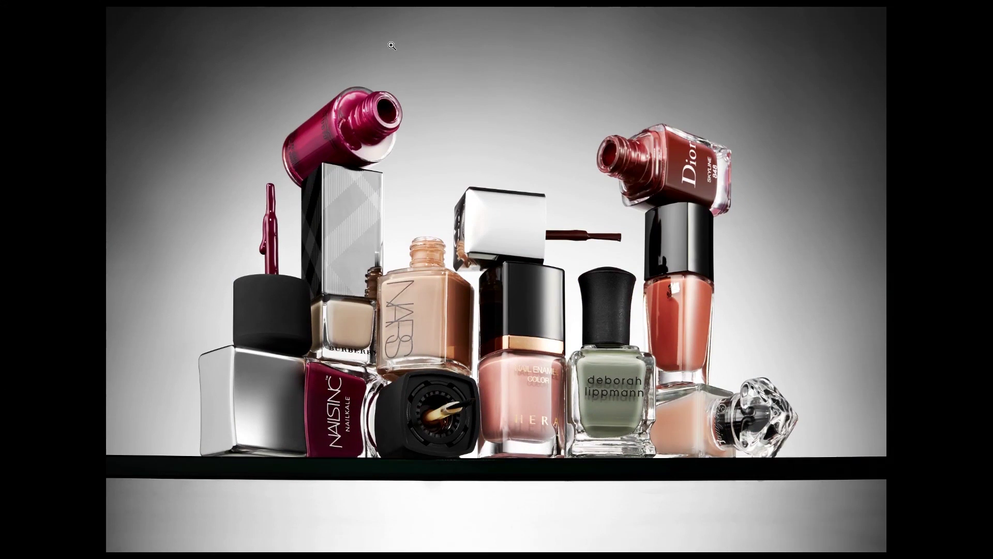
pyautogui.press('f')
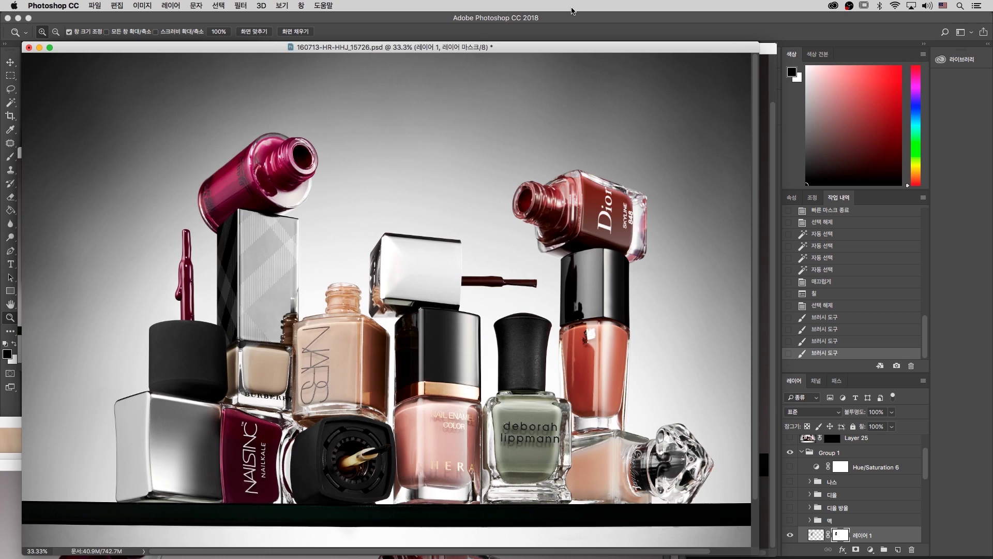
# Shrink the composite's window and move it aside, bring up 160713-HR-HHJ_15841.tif and close it.
pyautogui.press('super+minus')
pyautogui.moveTo(315, 49); pyautogui.dragTo(594, 94)
pyautogui.hotkey('ctrl', 'Down')
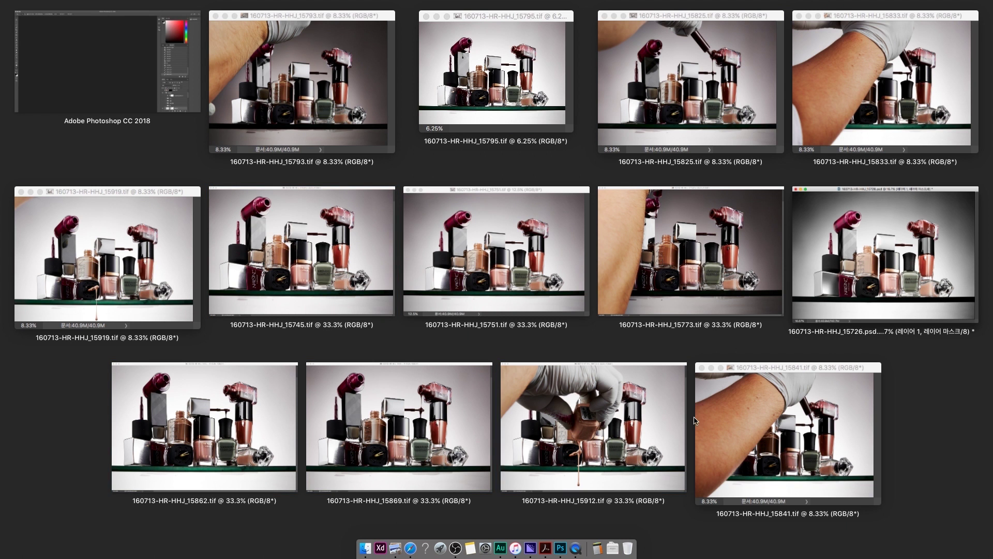
pyautogui.click(852, 404)
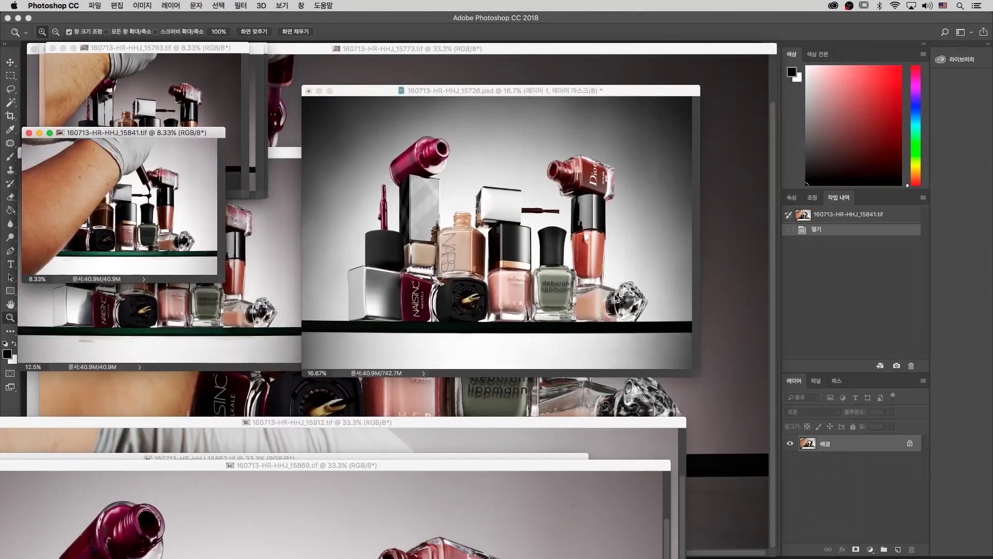
pyautogui.moveTo(141, 132); pyautogui.dragTo(197, 289)
pyautogui.press('super+w')
# Examine the polish dripping from the tipped magenta bottle in 160713-HR-HHJ_15793.tif.
pyautogui.moveTo(209, 50); pyautogui.dragTo(479, 195)
pyautogui.press('super+equal')
pyautogui.press('super+equal')
pyautogui.press('super+equal')
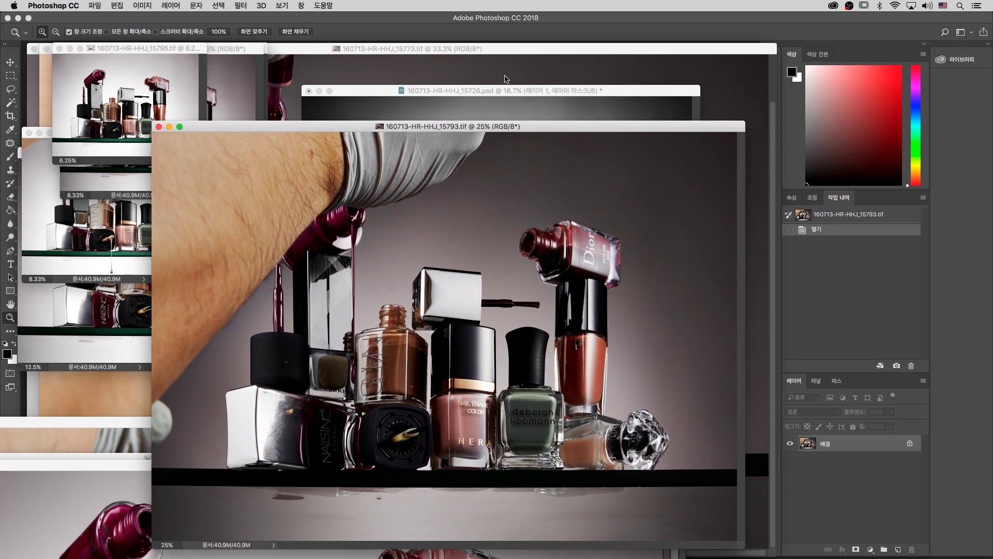
pyautogui.press('super+equal')
pyautogui.press('super+equal')
pyautogui.press('super+equal')
pyautogui.moveTo(161, 165); pyautogui.dragTo(279, 348)
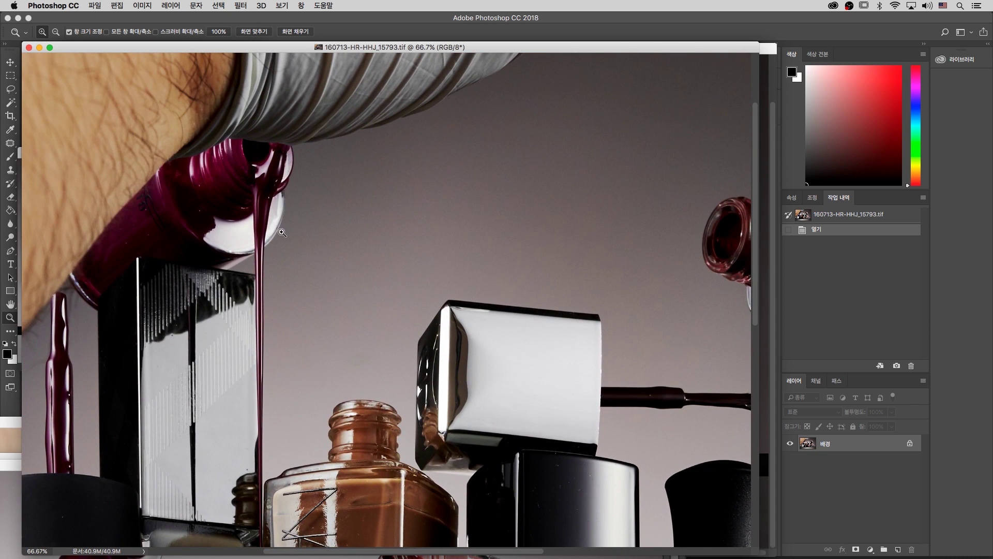
pyautogui.moveTo(193, 260); pyautogui.dragTo(217, 265)
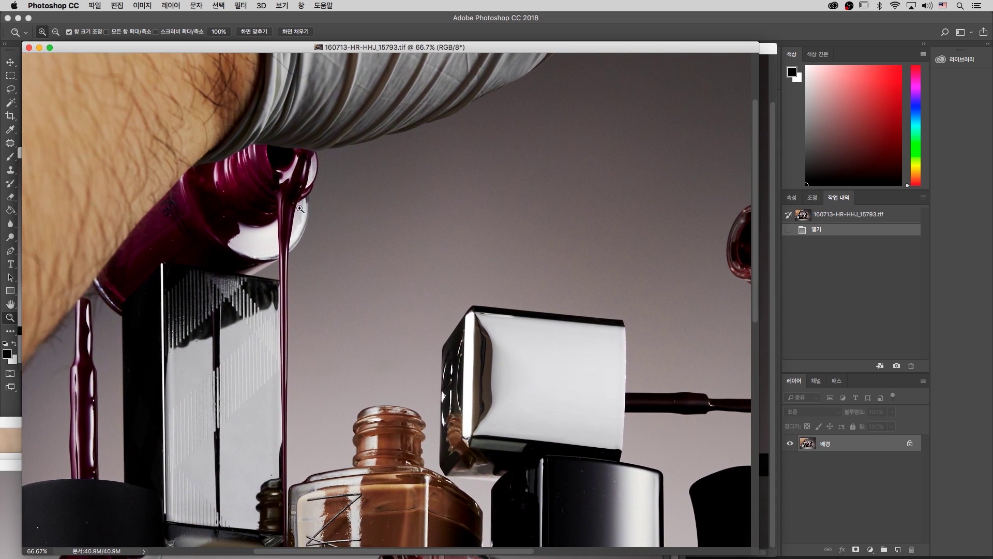
pyautogui.press('super+minus')
pyautogui.press('super+minus')
pyautogui.press('super+minus')
pyautogui.press('super+minus')
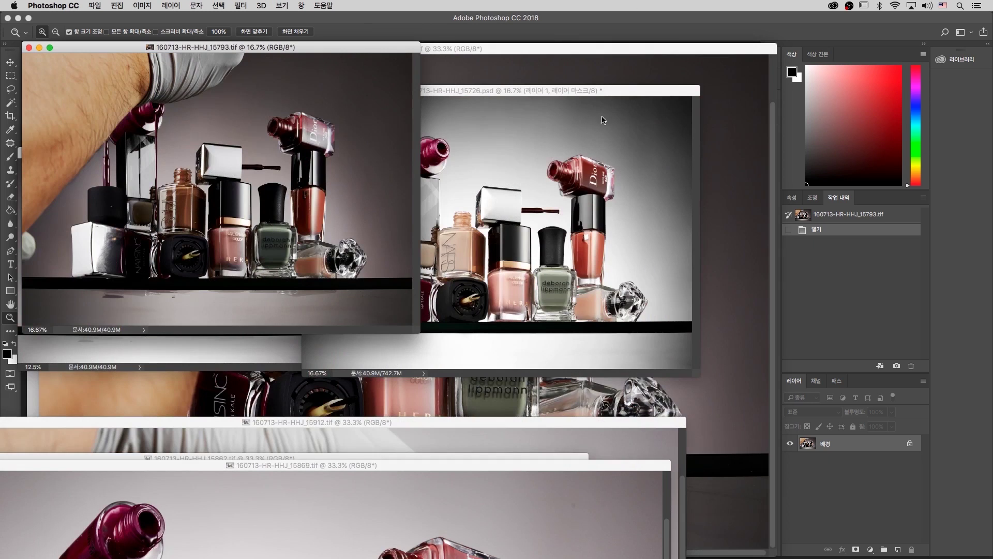
# Examine the area around the tipped magenta bottle and tall checked cap in the composite 160713-HR-HHJ_15726.psd.
pyautogui.click(475, 94)
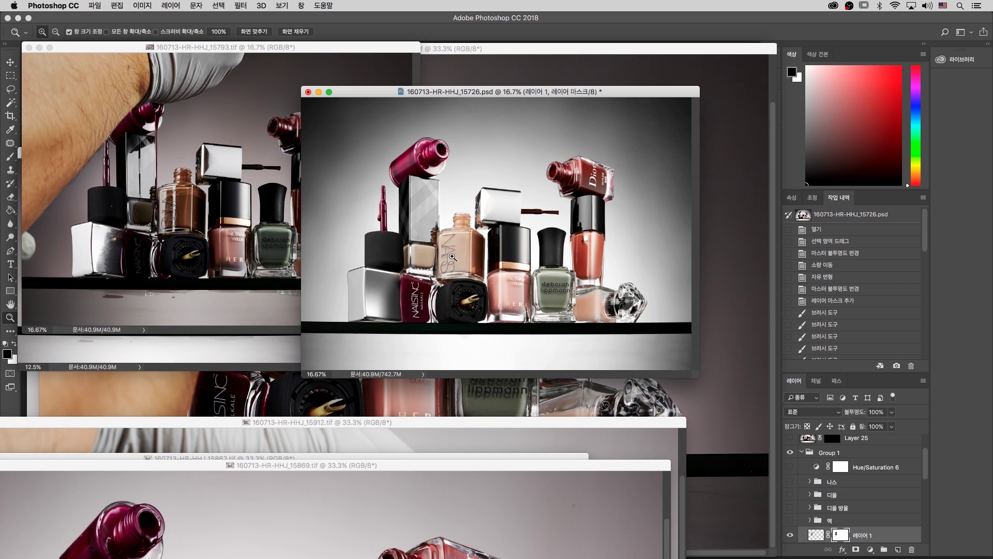
pyautogui.moveTo(383, 159); pyautogui.dragTo(479, 282)
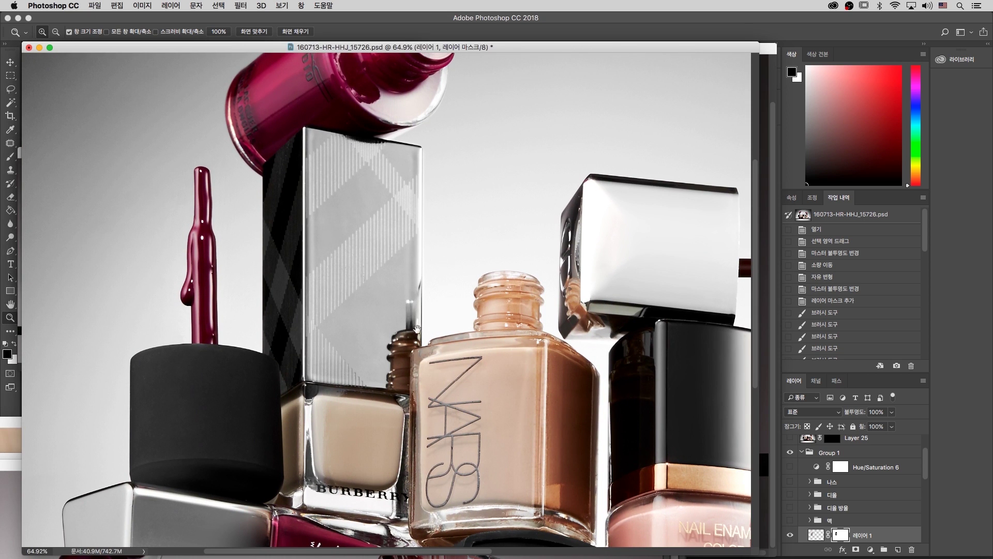
pyautogui.moveTo(426, 332); pyautogui.dragTo(445, 322)
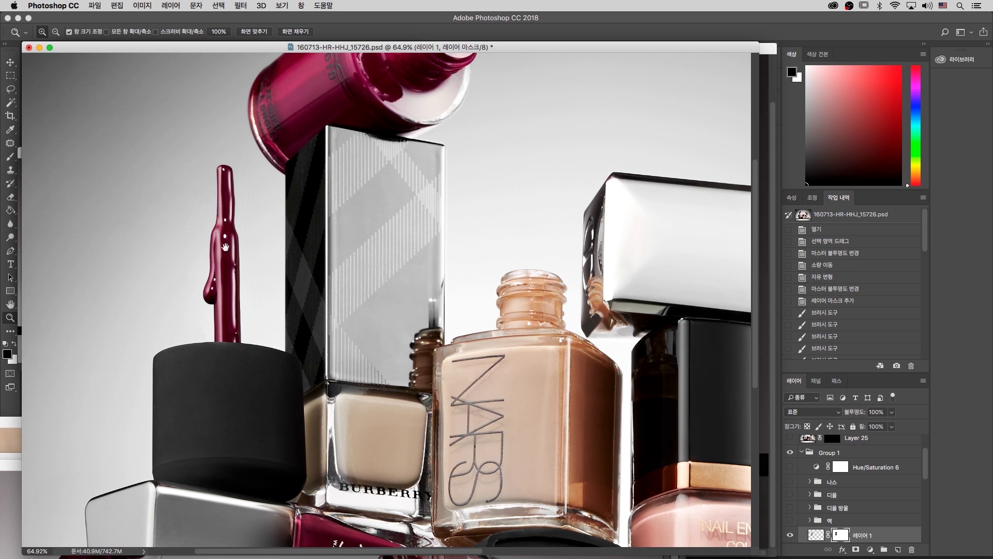
pyautogui.press('super+minus')
pyautogui.press('super+minus')
pyautogui.press('super+minus')
pyautogui.press('super+minus')
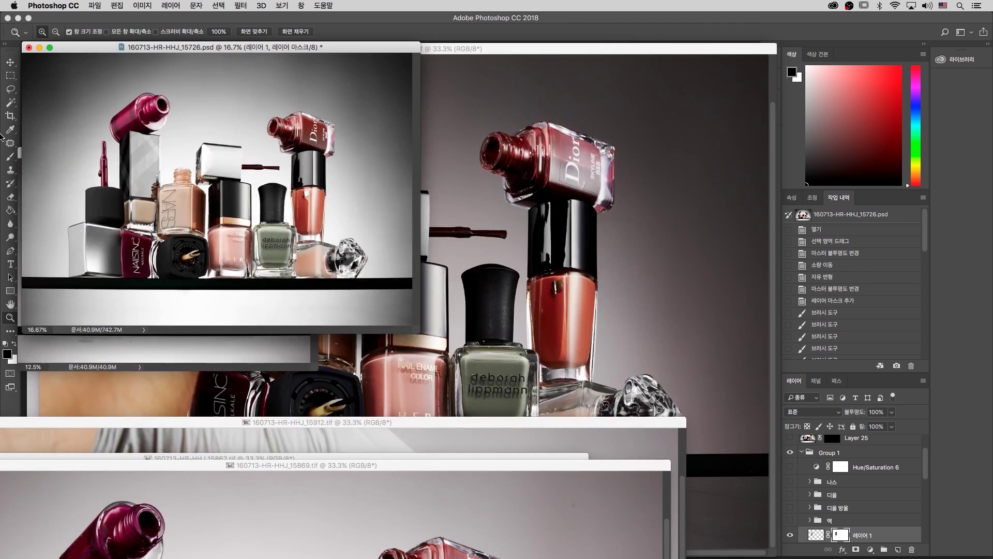
# Return to 160713-HR-HHJ_15793.tif and examine how the drip runs down beside the checked cap.
pyautogui.moveTo(89, 50); pyautogui.dragTo(373, 114)
pyautogui.click(209, 135)
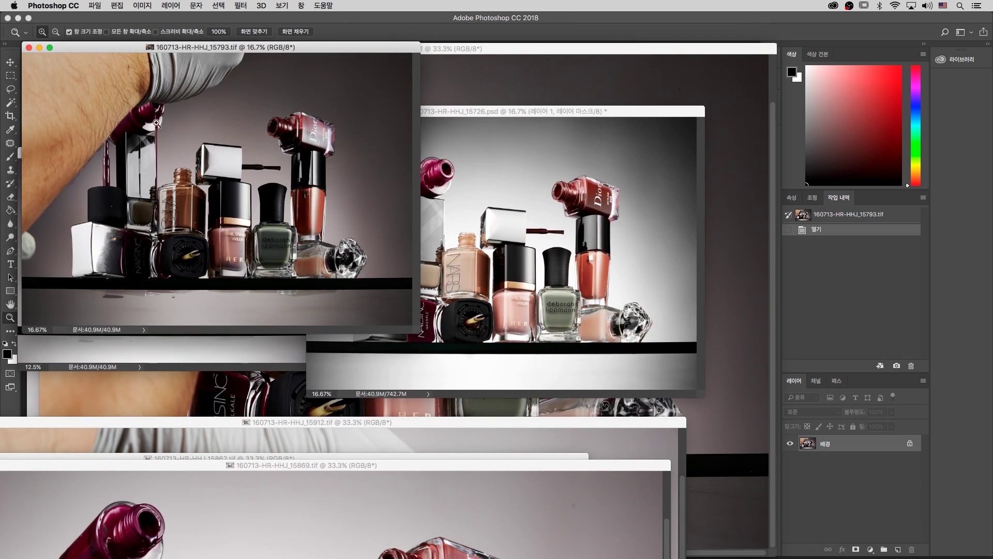
pyautogui.moveTo(72, 113); pyautogui.dragTo(215, 240)
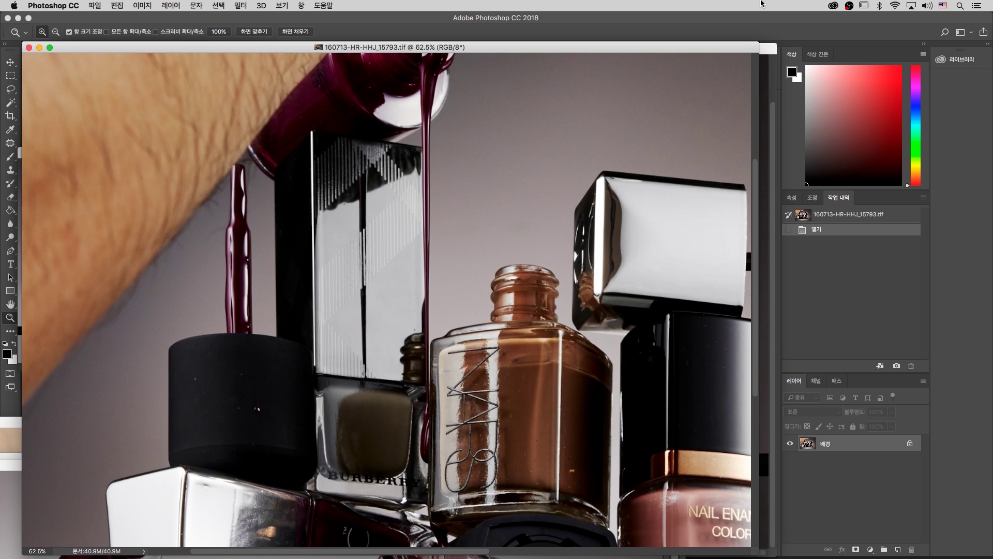
pyautogui.press('super+minus')
pyautogui.press('super+minus')
pyautogui.press('super+minus')
pyautogui.press('super+minus')
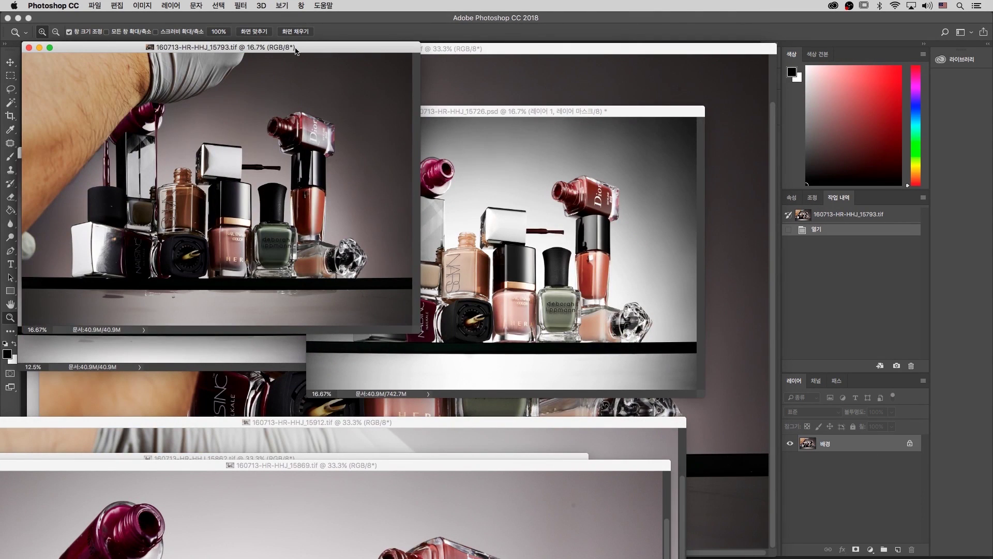
# Arrange the two photos side by side and marquee the bottle mouth, polish drip and checked cap in 160713-HR-HHJ_15793.tif.
pyautogui.moveTo(297, 50); pyautogui.dragTo(278, 75)
pyautogui.click(499, 113)
pyautogui.moveTo(500, 113); pyautogui.dragTo(522, 91)
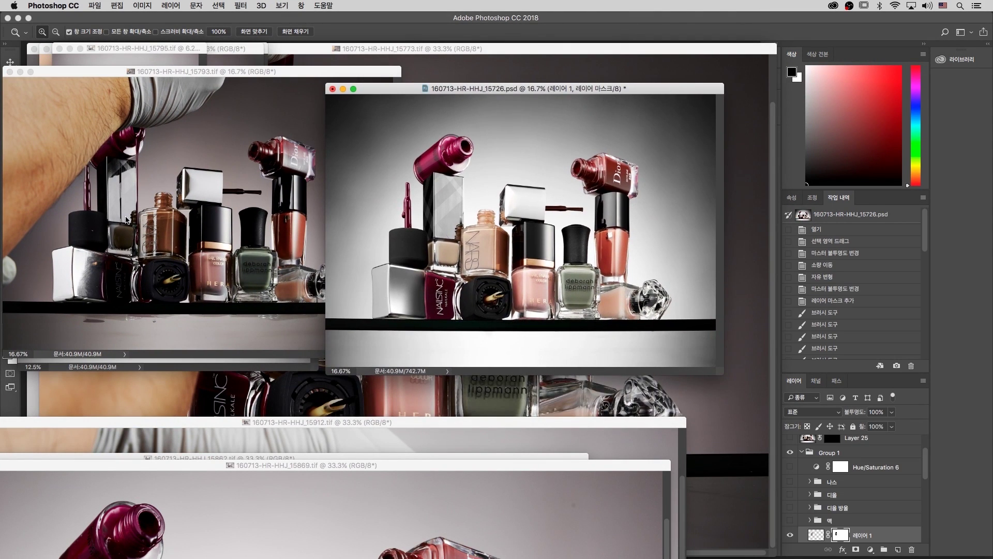
pyautogui.press('m')
pyautogui.click(102, 129)
pyautogui.moveTo(119, 116); pyautogui.dragTo(168, 245)
pyautogui.moveTo(148, 195); pyautogui.dragTo(132, 194)
pyautogui.moveTo(58, 69); pyautogui.dragTo(79, 72)
# Copy the selected drip area into 160713-HR-HHJ_15726.psd, placing it over the tipped magenta bottle and checked cap.
pyautogui.press('v')
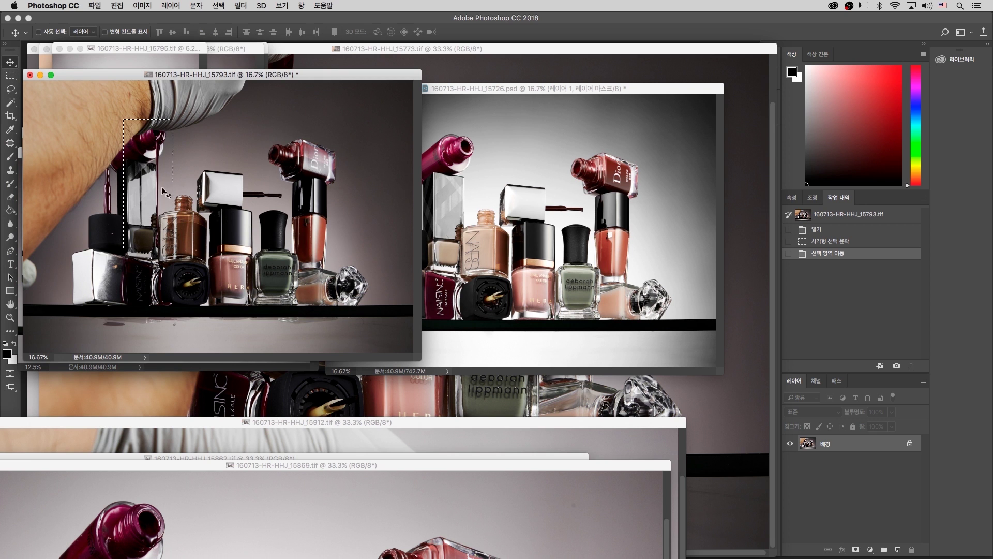
pyautogui.moveTo(141, 170); pyautogui.dragTo(373, 171)
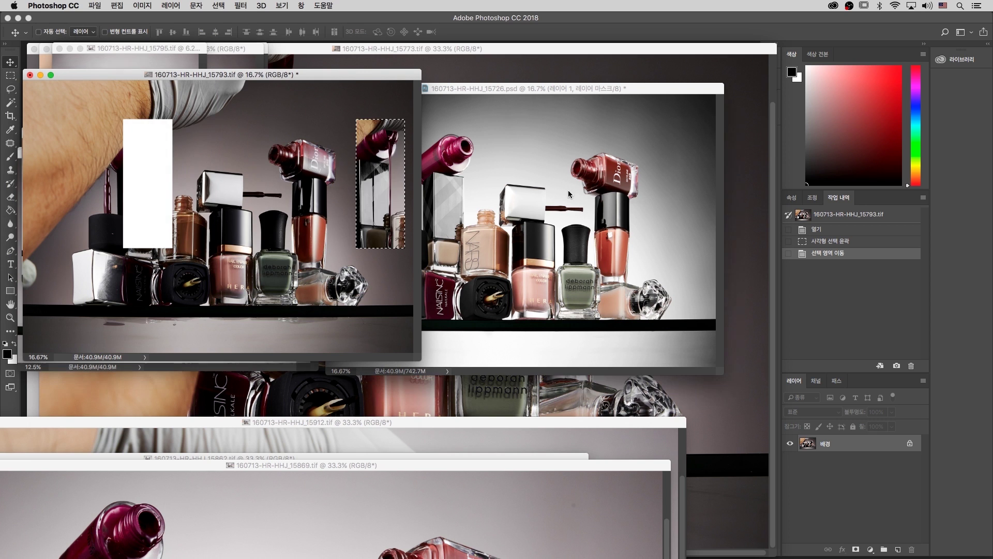
pyautogui.moveTo(568, 191); pyautogui.dragTo(446, 186)
pyautogui.press('z')
pyautogui.moveTo(538, 119); pyautogui.dragTo(414, 241)
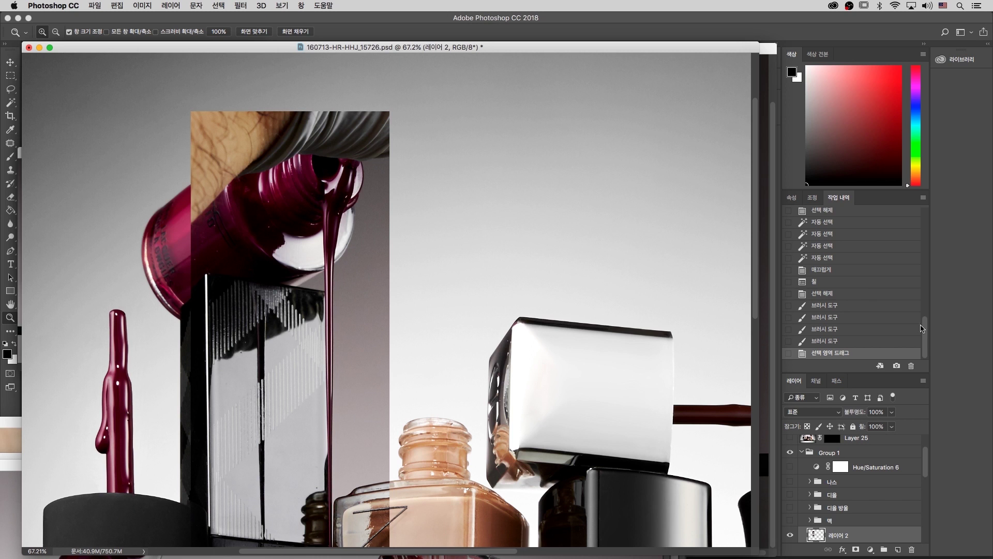
# Lower the pasted drip layer's opacity to 56% and shift it to line up with the checked cap underneath.
pyautogui.moveTo(860, 416); pyautogui.dragTo(837, 415)
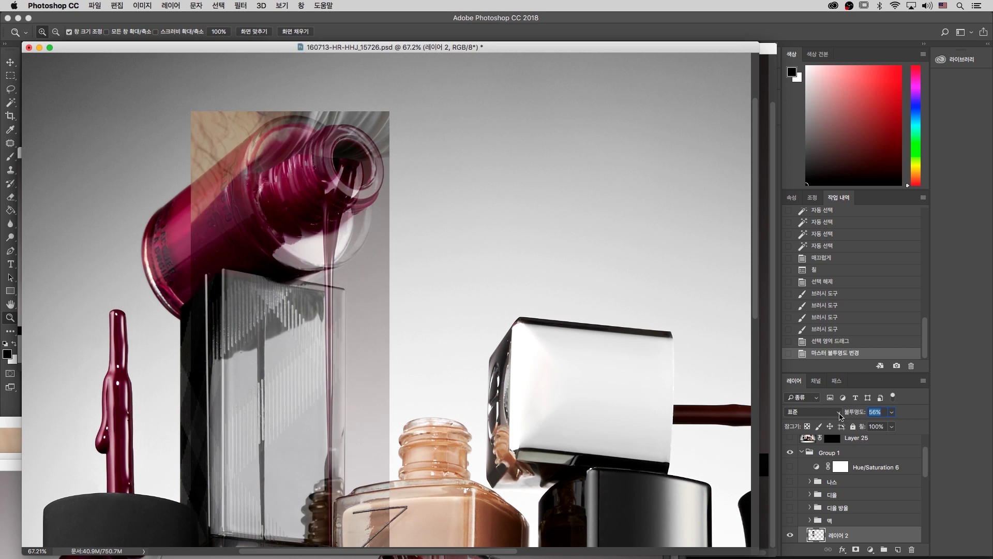
pyautogui.press('v')
pyautogui.moveTo(344, 277); pyautogui.dragTo(362, 274)
pyautogui.press('Up')
pyautogui.press('Up')
pyautogui.press('Up')
pyautogui.press('Up')
pyautogui.press('Up')
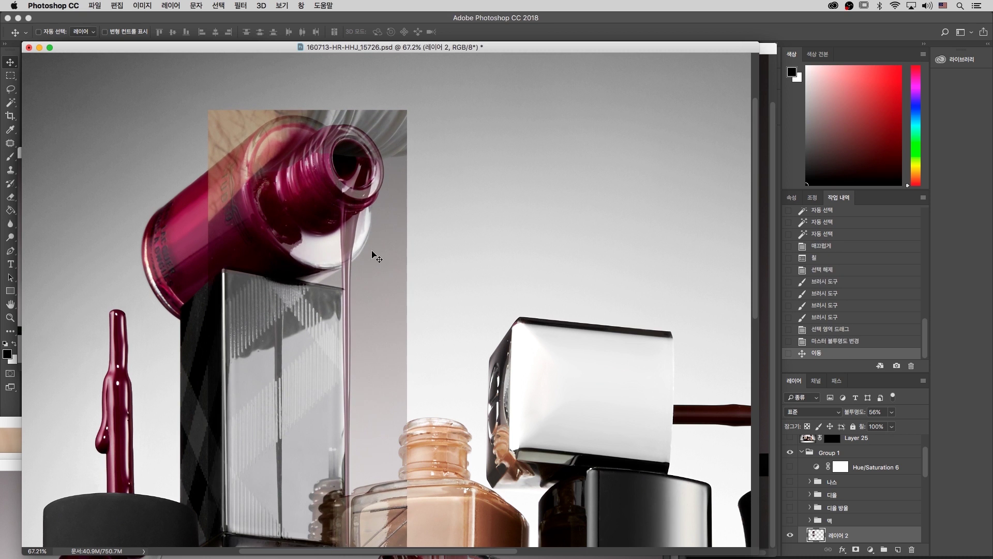
# Nudge the pasted drip layer slightly right and up to align with the bottle and checked cap, and restore its opacity to 100%.
pyautogui.press('Left')
pyautogui.press('Left')
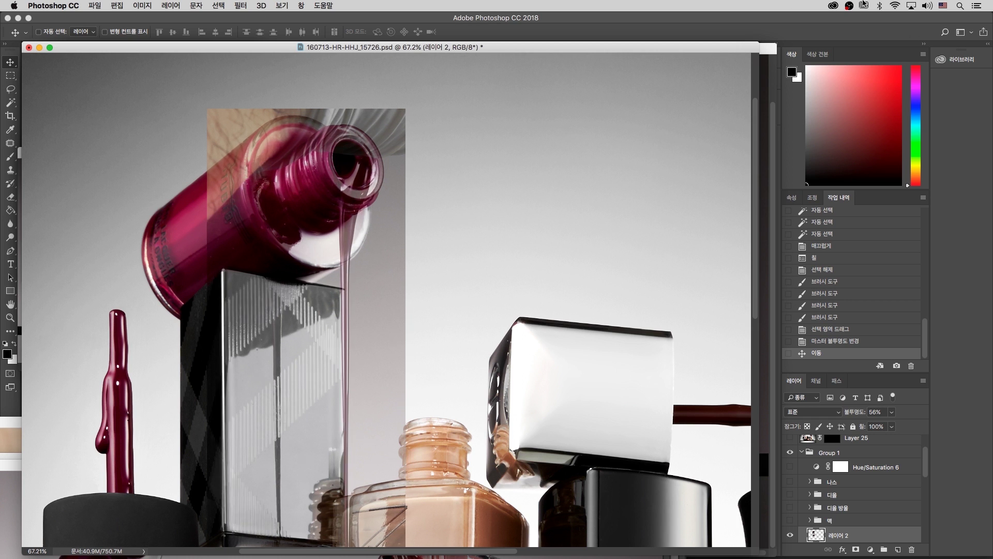
pyautogui.press('Right')
pyautogui.press('Right')
pyautogui.press('Right')
pyautogui.press('Right')
pyautogui.press('Right')
pyautogui.press('Right')
pyautogui.press('Up')
pyautogui.press('Up')
pyautogui.press('Up')
pyautogui.press('Right')
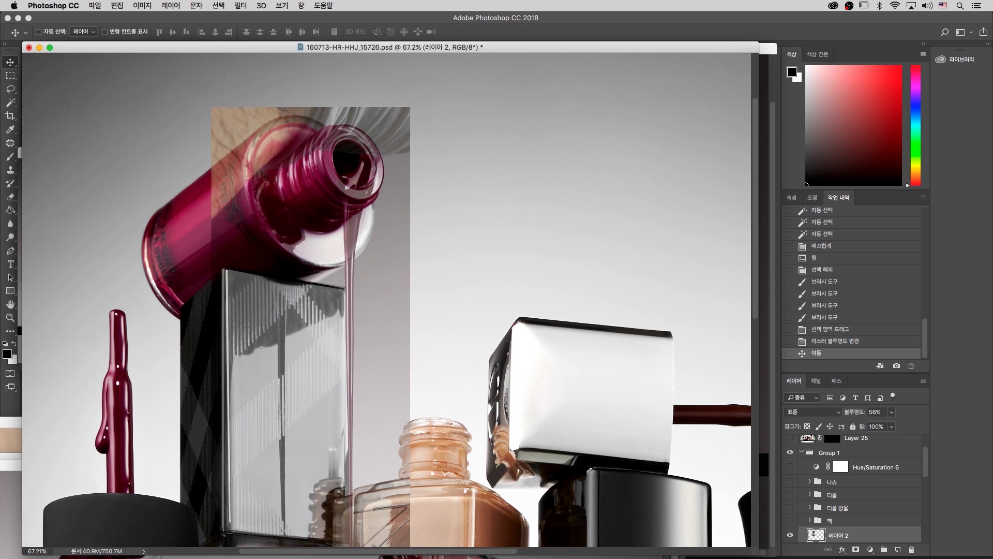
pyautogui.moveTo(858, 412); pyautogui.dragTo(902, 413)
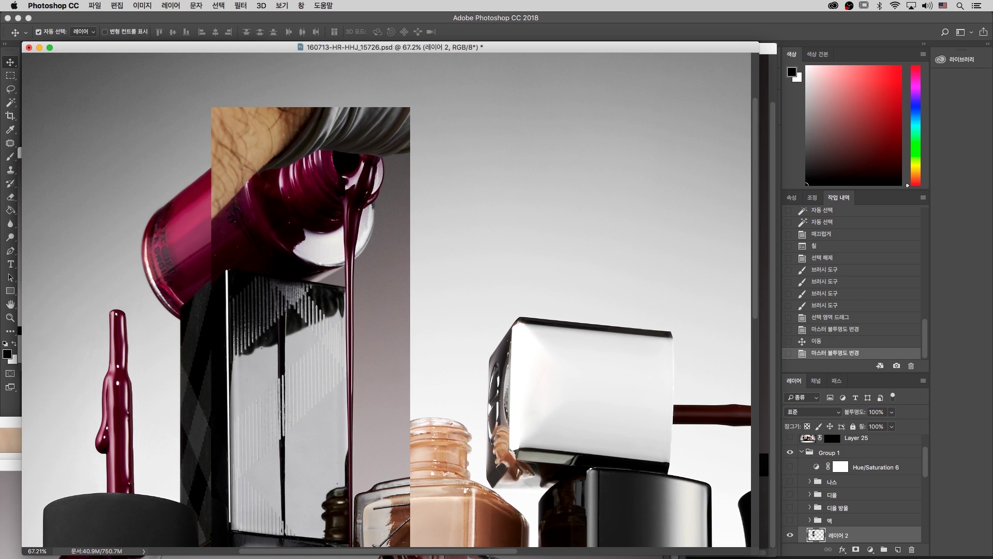
# Set up a soft 250 px brush with 0% hardness and 60% opacity.
pyautogui.press('super+minus')
pyautogui.moveTo(395, 314); pyautogui.dragTo(397, 317)
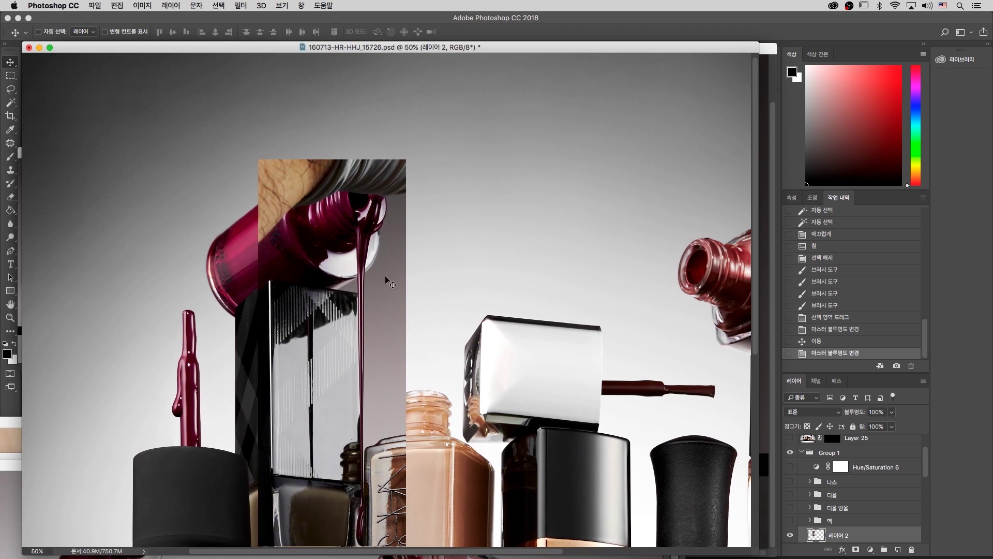
pyautogui.press('b')
pyautogui.press(']')
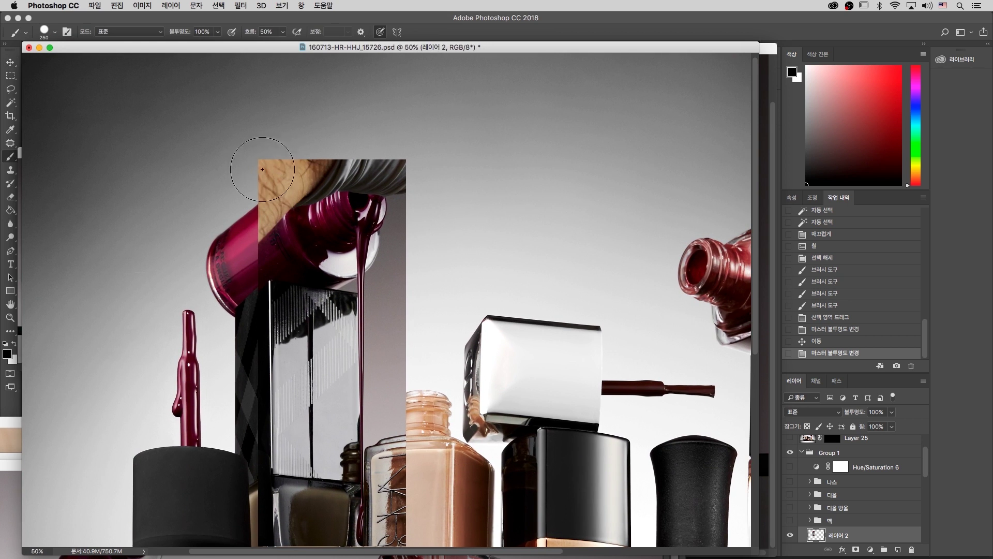
pyautogui.rightClick(275, 129)
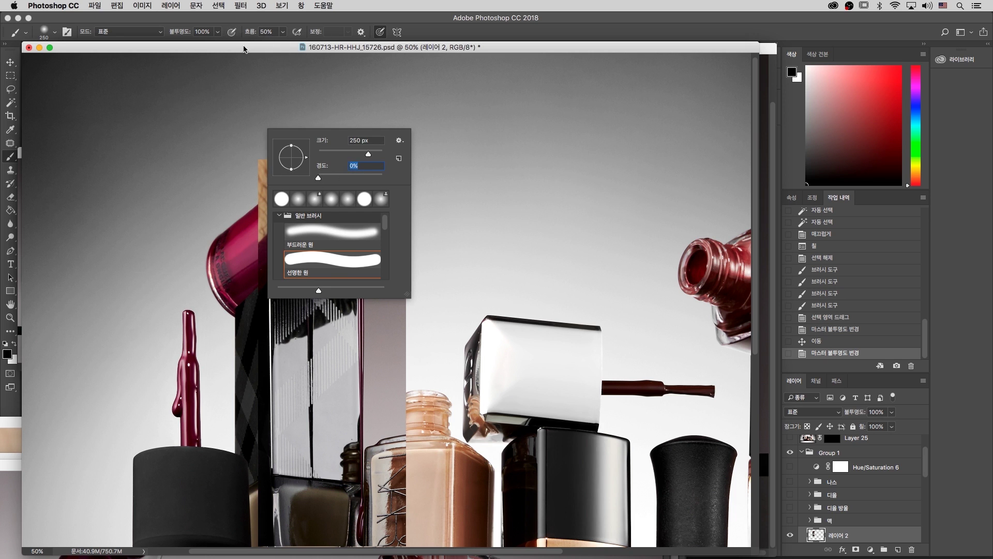
pyautogui.moveTo(243, 49); pyautogui.dragTo(243, 48)
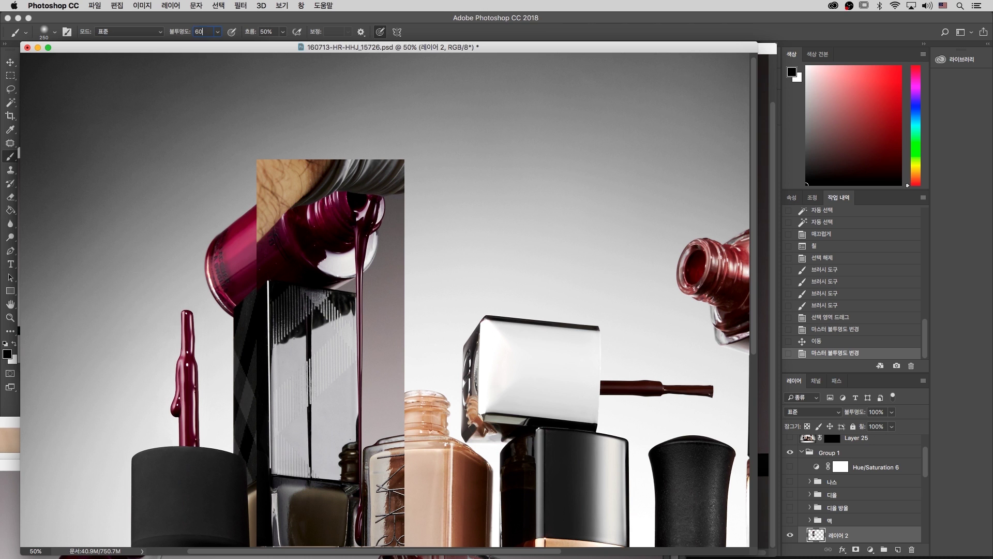
pyautogui.moveTo(279, 147); pyautogui.dragTo(231, 207)
pyautogui.moveTo(293, 159); pyautogui.dragTo(254, 206)
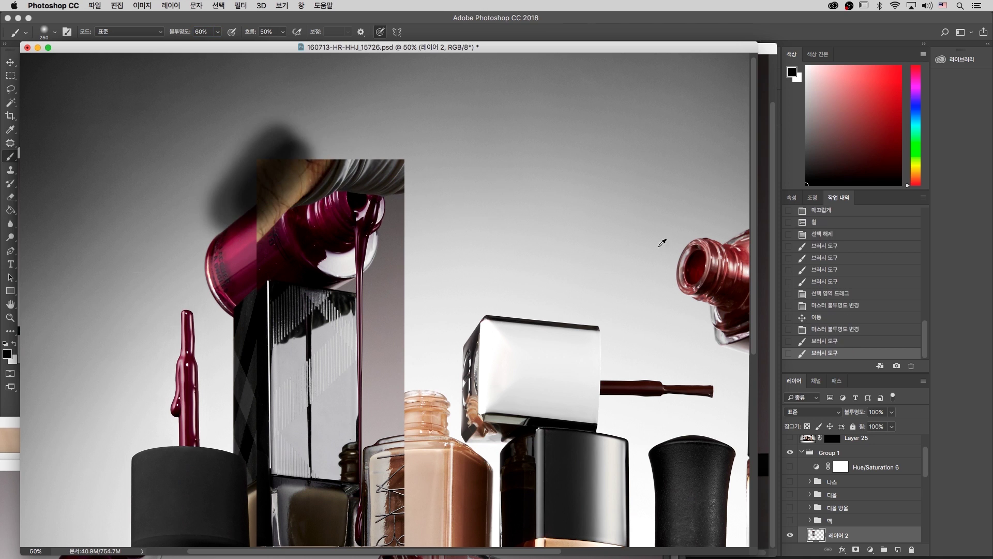
pyautogui.press('super+z')
pyautogui.press('alt+super+z')
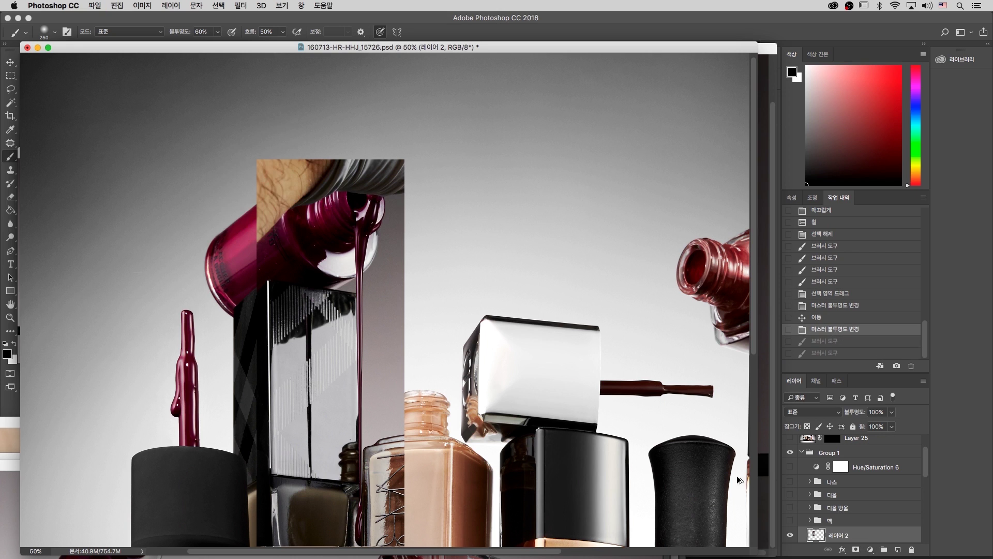
# Add a layer mask to the drip layer and brush away the pasted hand, metal and dark surroundings around the bottle and checked cap.
pyautogui.click(856, 549)
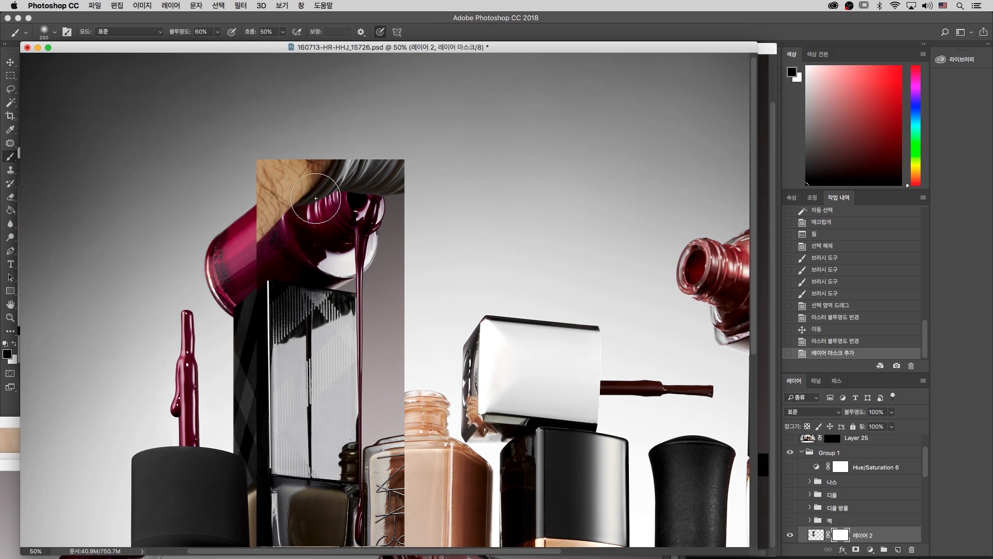
pyautogui.moveTo(291, 143)
pyautogui.mouseDown()
pyautogui.moveTo(262, 169)
pyautogui.moveTo(238, 217)
pyautogui.moveTo(274, 210)
pyautogui.moveTo(295, 221)
pyautogui.mouseUp()
pyautogui.moveTo(290, 224)
pyautogui.mouseDown()
pyautogui.moveTo(278, 200)
pyautogui.moveTo(256, 290)
pyautogui.mouseUp()
pyautogui.moveTo(254, 295)
pyautogui.mouseDown()
pyautogui.moveTo(237, 307)
pyautogui.moveTo(233, 286)
pyautogui.mouseUp()
pyautogui.moveTo(344, 133)
pyautogui.mouseDown()
pyautogui.moveTo(350, 154)
pyautogui.moveTo(357, 148)
pyautogui.moveTo(302, 209)
pyautogui.moveTo(315, 231)
pyautogui.moveTo(306, 221)
pyautogui.moveTo(360, 157)
pyautogui.moveTo(416, 153)
pyautogui.moveTo(353, 173)
pyautogui.moveTo(420, 170)
pyautogui.moveTo(368, 173)
pyautogui.moveTo(426, 185)
pyautogui.moveTo(416, 189)
pyautogui.moveTo(428, 206)
pyautogui.mouseUp()
pyautogui.moveTo(372, 157)
pyautogui.mouseDown()
pyautogui.moveTo(402, 166)
pyautogui.moveTo(399, 140)
pyautogui.mouseUp()
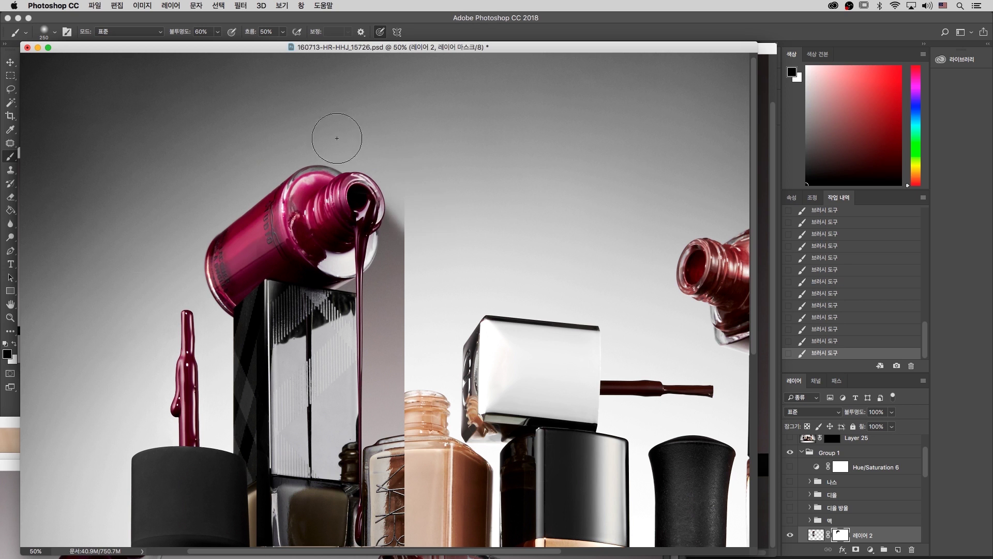
pyautogui.moveTo(276, 205)
pyautogui.mouseDown()
pyautogui.moveTo(248, 448)
pyautogui.moveTo(253, 486)
pyautogui.moveTo(274, 517)
pyautogui.moveTo(249, 381)
pyautogui.mouseUp()
pyautogui.moveTo(226, 418)
pyautogui.mouseDown()
pyautogui.moveTo(274, 450)
pyautogui.moveTo(260, 435)
pyautogui.moveTo(328, 442)
pyautogui.moveTo(427, 344)
pyautogui.moveTo(383, 373)
pyautogui.moveTo(393, 356)
pyautogui.moveTo(386, 443)
pyautogui.moveTo(370, 424)
pyautogui.moveTo(336, 448)
pyautogui.moveTo(284, 425)
pyautogui.moveTo(387, 361)
pyautogui.moveTo(274, 396)
pyautogui.moveTo(382, 362)
pyautogui.moveTo(291, 359)
pyautogui.moveTo(370, 327)
pyautogui.moveTo(239, 328)
pyautogui.moveTo(404, 337)
pyautogui.moveTo(224, 340)
pyautogui.moveTo(447, 340)
pyautogui.moveTo(230, 330)
pyautogui.mouseUp()
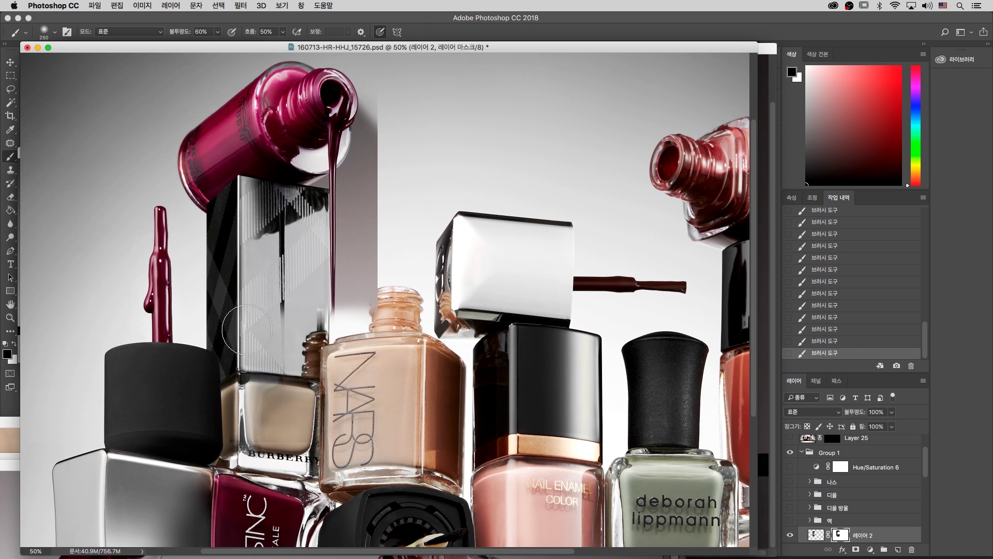
pyautogui.press('w')
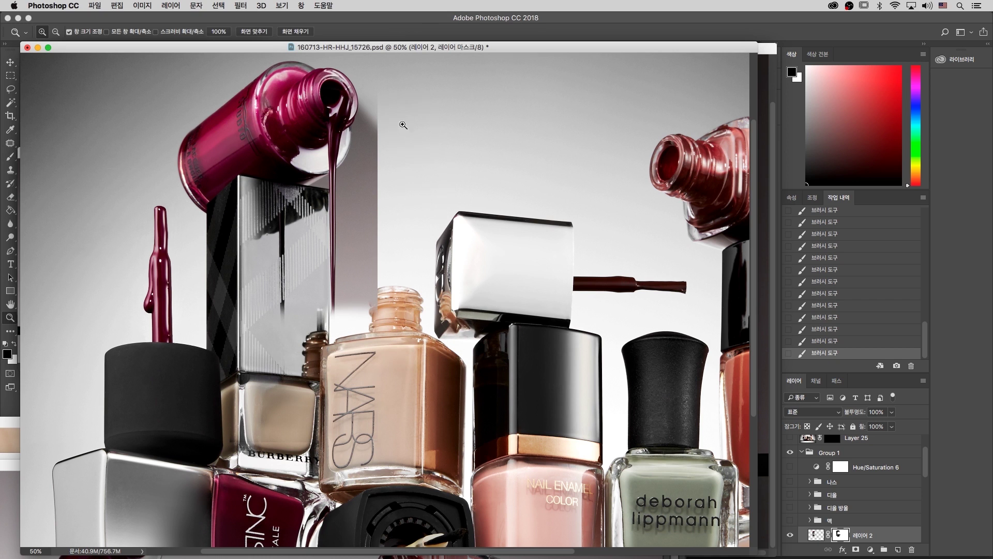
pyautogui.scroll(3, 377, 232)
pyautogui.click(375, 212)
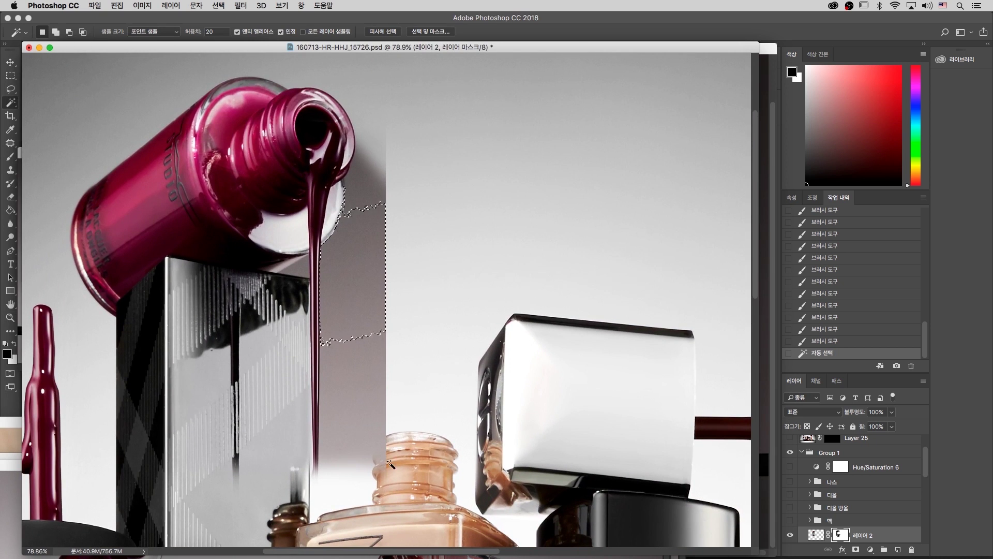
pyautogui.keyDown('shift'); pyautogui.click(374, 189); pyautogui.keyUp('shift')
pyautogui.press('super+d')
pyautogui.press('z')
pyautogui.moveTo(440, 98); pyautogui.dragTo(356, 259)
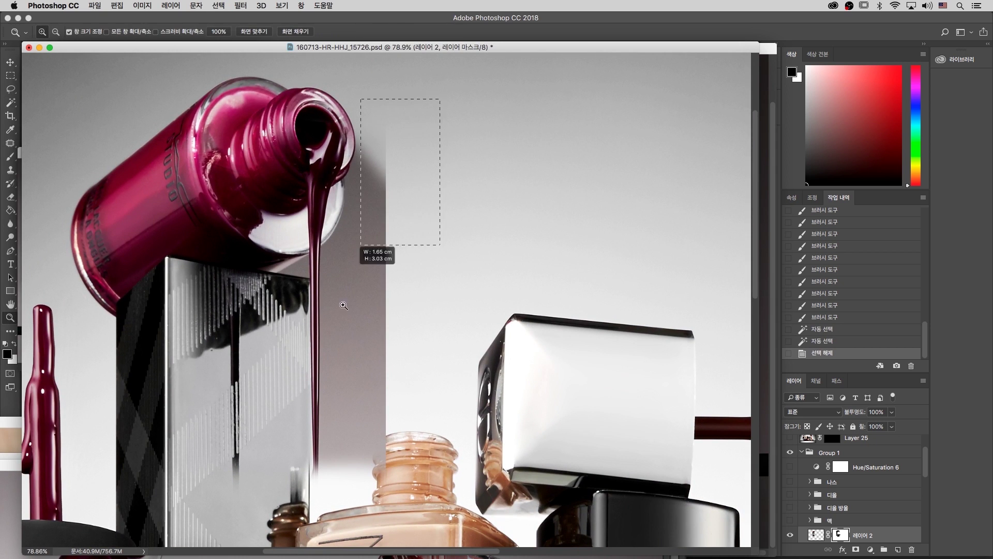
pyautogui.press('w')
pyautogui.click(326, 381)
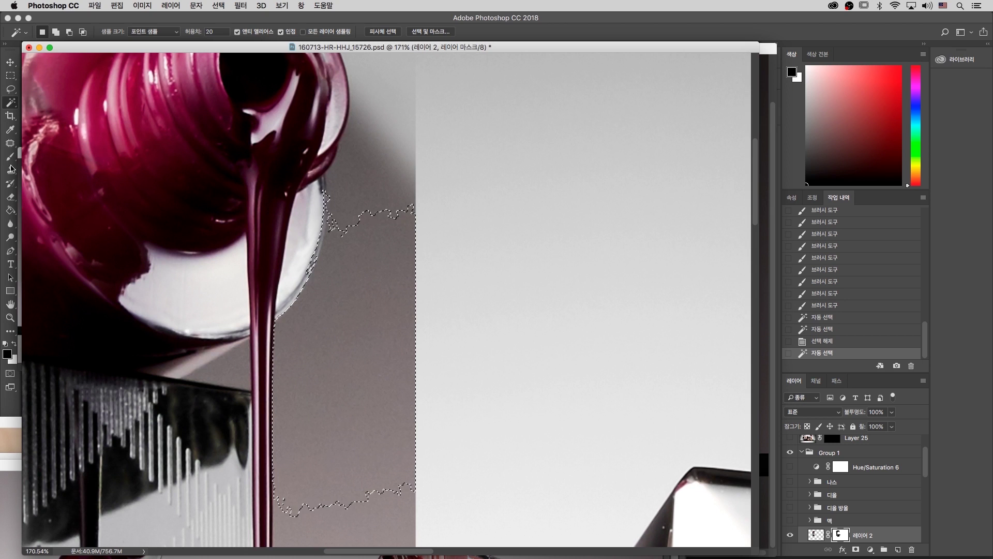
pyautogui.click(12, 102)
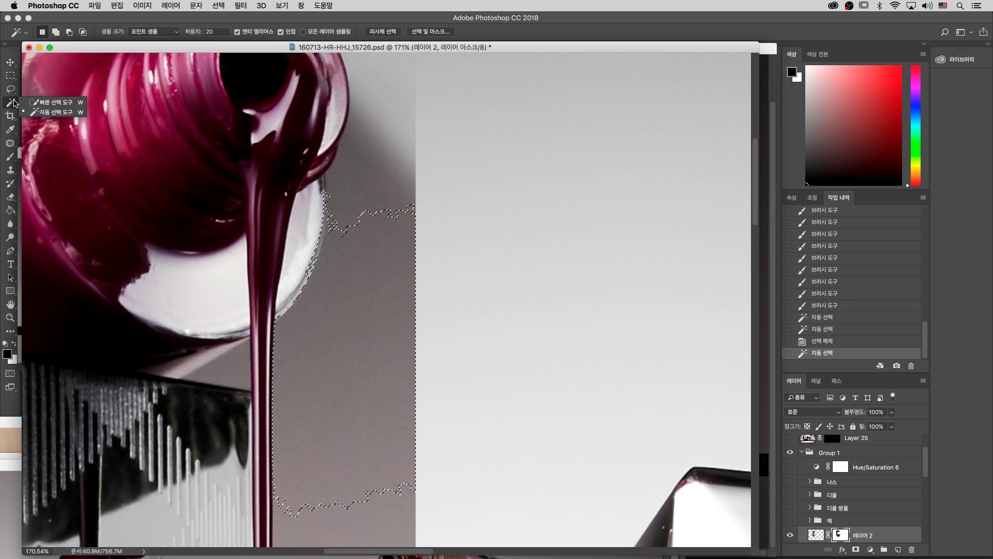
pyautogui.press('super+d')
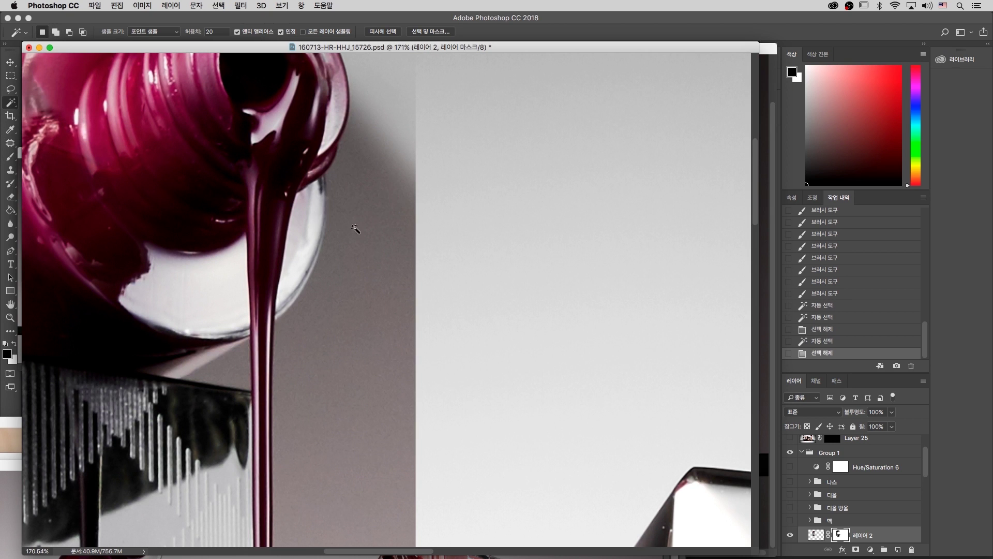
pyautogui.click(375, 254)
pyautogui.press('super+d')
# Select the mauve-grey background strip beside the drip with the Magic Wand at tolerance 10, extending it down to the NARS bottle.
pyautogui.scroll(5, 354, 167)
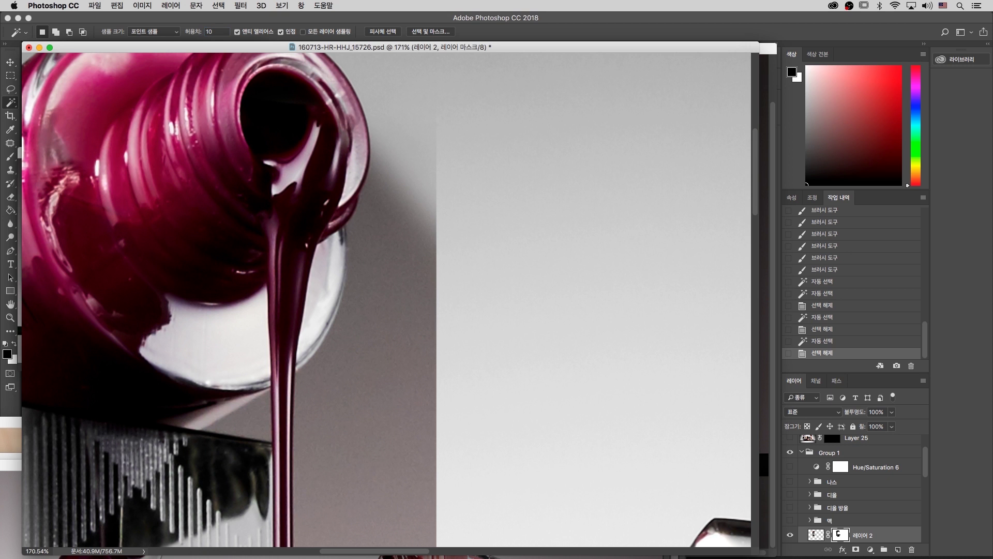
pyautogui.click(392, 249)
pyautogui.keyDown('shift'); pyautogui.click(341, 389); pyautogui.keyUp('shift')
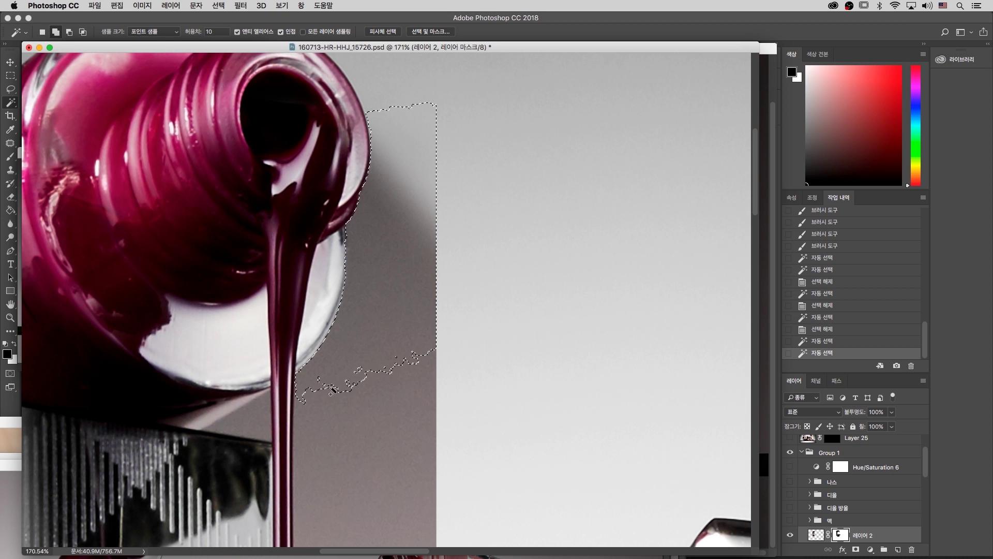
pyautogui.keyDown('shift'); pyautogui.click(352, 409); pyautogui.keyUp('shift')
pyautogui.scroll(-5, 365, 465)
pyautogui.keyDown('shift'); pyautogui.click(324, 204); pyautogui.keyUp('shift')
pyautogui.keyDown('shift'); pyautogui.click(308, 326); pyautogui.keyUp('shift')
pyautogui.keyDown('shift'); pyautogui.click(333, 388); pyautogui.keyUp('shift')
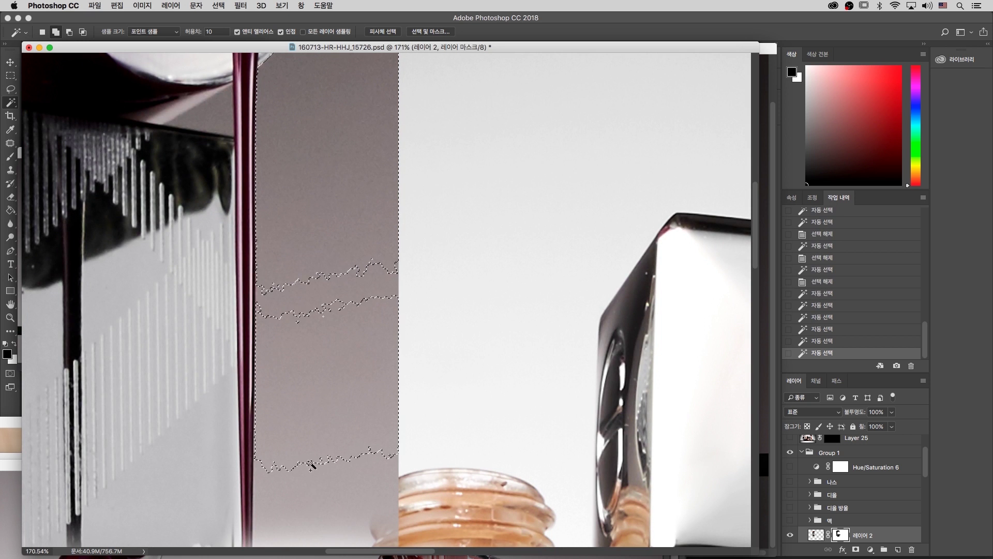
pyautogui.keyDown('shift'); pyautogui.click(323, 389); pyautogui.keyUp('shift')
pyautogui.scroll(-5, 323, 389)
pyautogui.keyDown('shift'); pyautogui.click(366, 228); pyautogui.keyUp('shift')
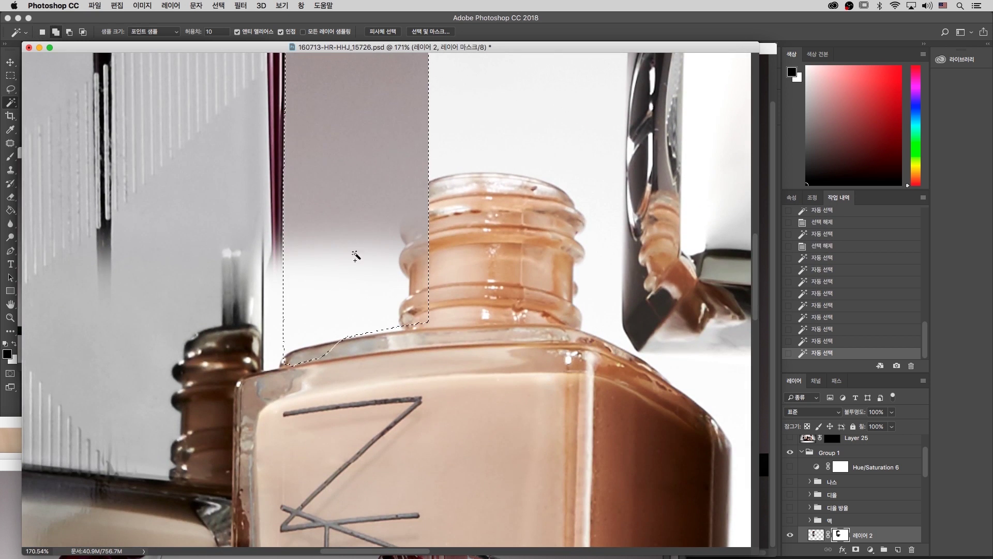
# Smooth the strip selection with a sample radius of 1 pixel.
pyautogui.scroll(10, 421, 235)
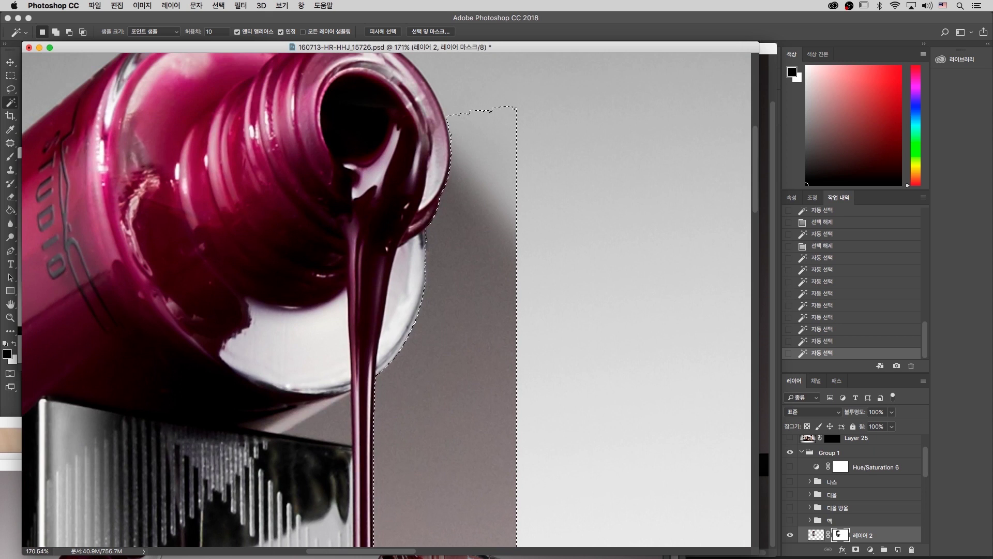
pyautogui.click(219, 5)
pyautogui.moveTo(265, 154)
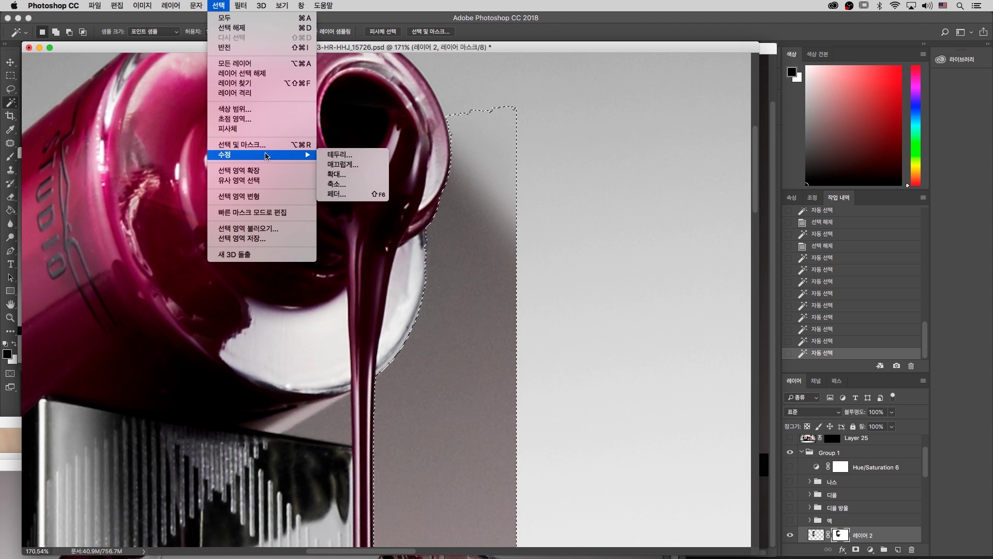
pyautogui.click(381, 170)
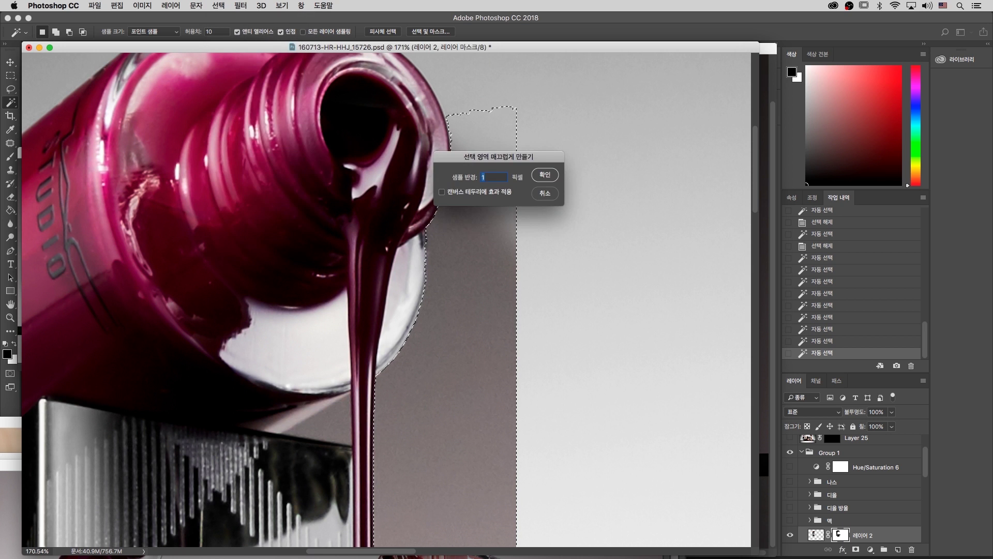
pyautogui.press('Return')
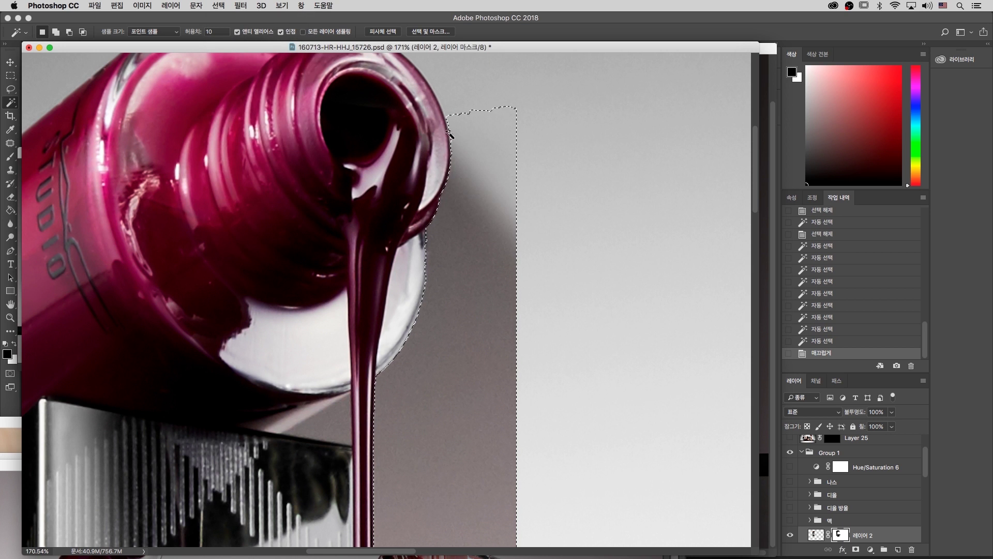
# Refine the strip selection along the glass edge beside the bottle mouth with the Magic Wand.
pyautogui.press('super+plus')
pyautogui.press('super+plus')
pyautogui.moveTo(547, 181); pyautogui.dragTo(487, 444)
pyautogui.click(444, 269)
pyautogui.click(446, 273)
pyautogui.moveTo(579, 284); pyautogui.dragTo(554, 228)
# Fill the selected strip on the layer mask to hide the mauve-grey background, and clear the selection.
pyautogui.press('super+minus')
pyautogui.press('super+minus')
pyautogui.press('super+minus')
pyautogui.press('super+minus')
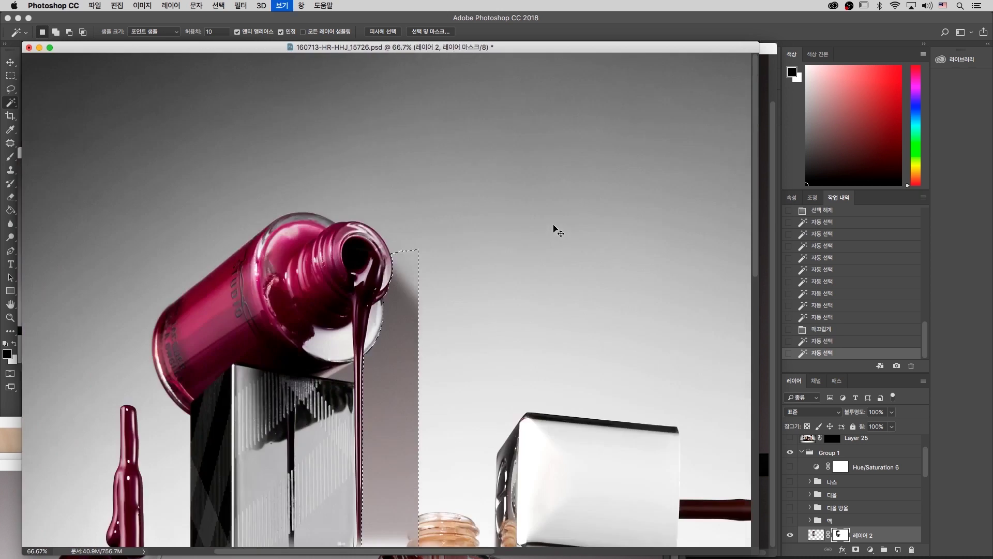
pyautogui.moveTo(419, 310); pyautogui.dragTo(416, 277)
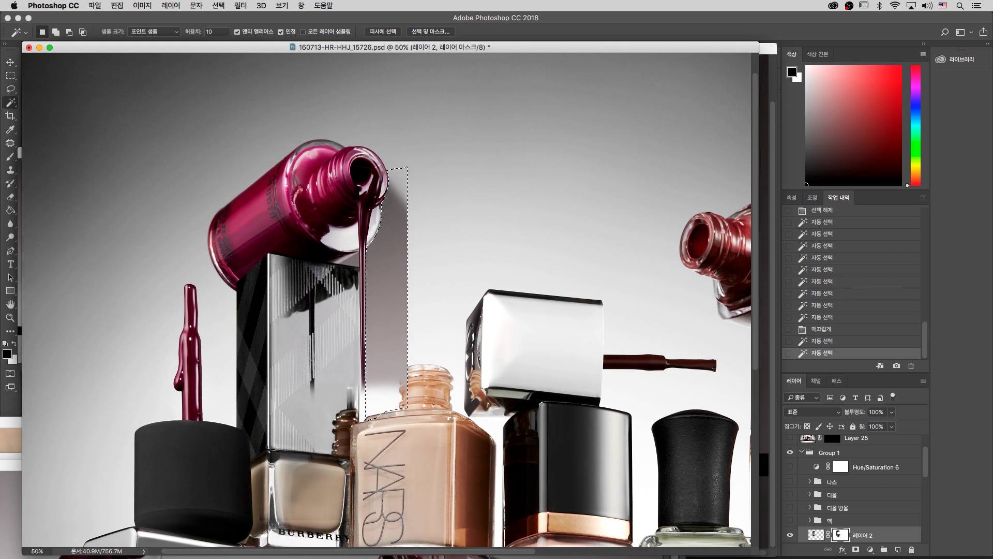
pyautogui.press('super+BackSpace')
pyautogui.press('super+d')
# Clean the mask with a soft brush, down to 45 px, around the bottle mouth, glass base and gap above the checked cap.
pyautogui.press('z')
pyautogui.moveTo(444, 94); pyautogui.dragTo(359, 355)
pyautogui.moveTo(388, 289); pyautogui.dragTo(434, 218)
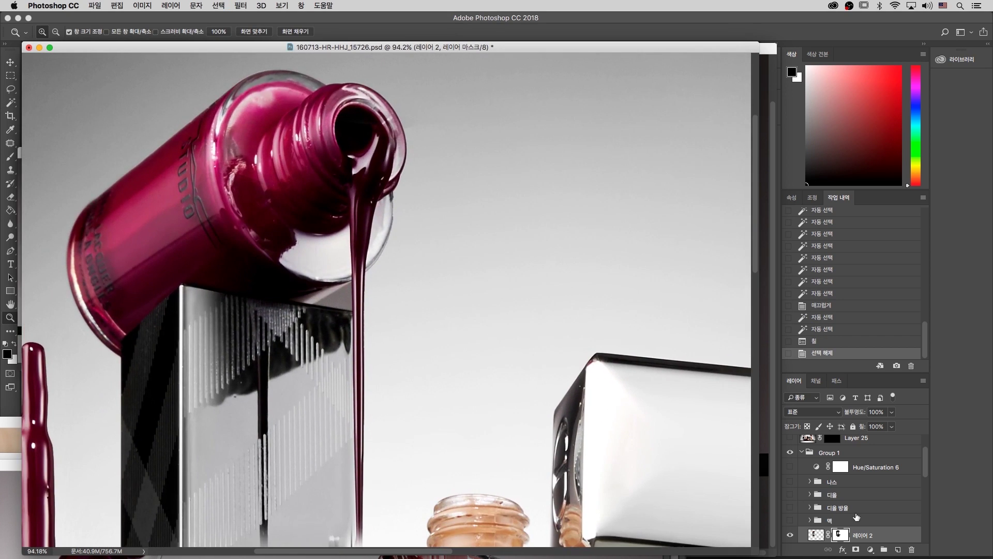
pyautogui.press('b')
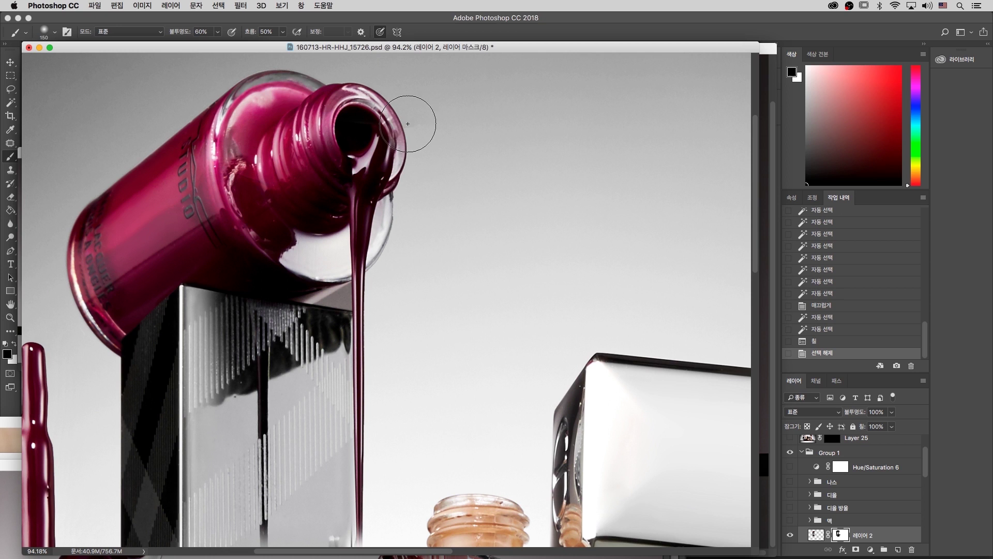
pyautogui.click(422, 127)
pyautogui.click(415, 127)
pyautogui.click(409, 127)
pyautogui.moveTo(415, 133); pyautogui.dragTo(422, 156)
pyautogui.moveTo(422, 157); pyautogui.dragTo(448, 153)
pyautogui.moveTo(440, 292); pyautogui.dragTo(418, 269)
pyautogui.moveTo(418, 269)
pyautogui.mouseDown()
pyautogui.moveTo(402, 209)
pyautogui.moveTo(401, 233)
pyautogui.mouseUp()
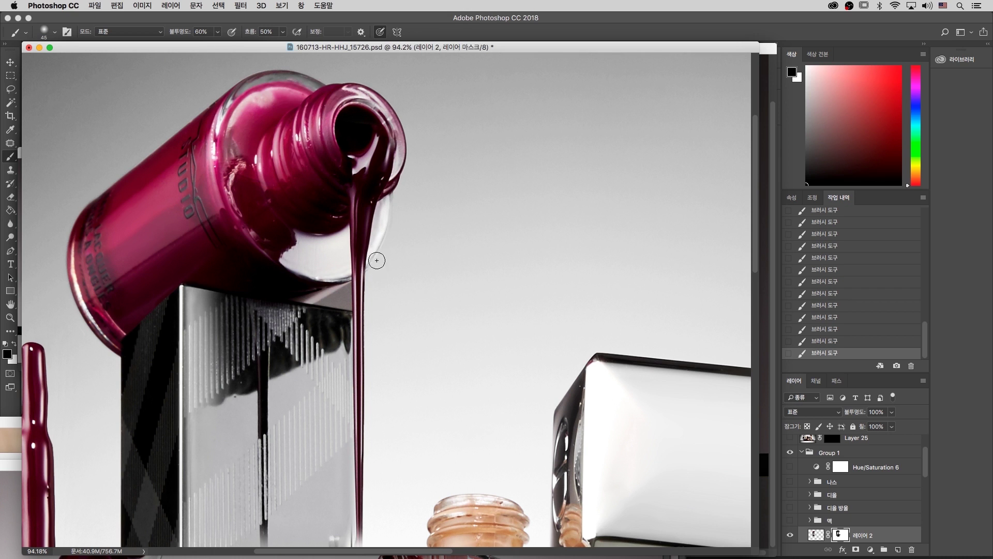
pyautogui.moveTo(336, 297); pyautogui.dragTo(303, 291)
pyautogui.moveTo(192, 280); pyautogui.dragTo(328, 298)
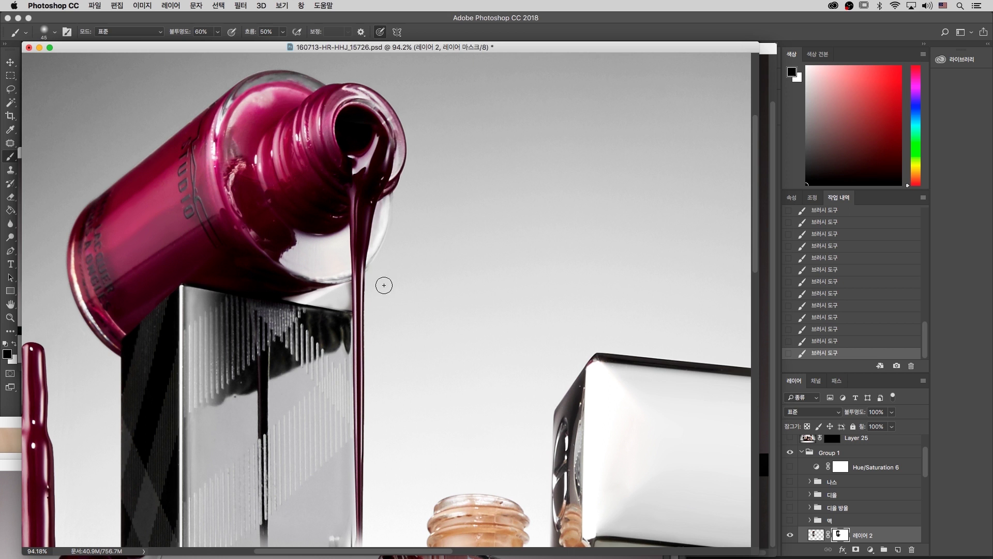
# Raise the 45 px brush to 97% hardness and 100% opacity, and mask out the pasted areas on the glass base and upper cap beside the drip.
pyautogui.moveTo(243, 361)
pyautogui.mouseDown()
pyautogui.moveTo(381, 357)
pyautogui.moveTo(458, 215)
pyautogui.mouseUp()
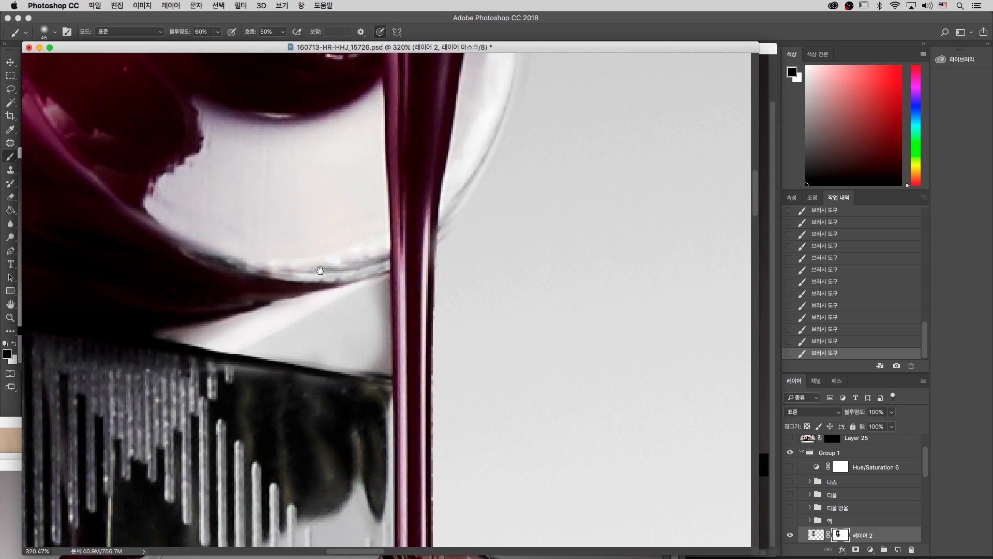
pyautogui.rightClick(221, 190)
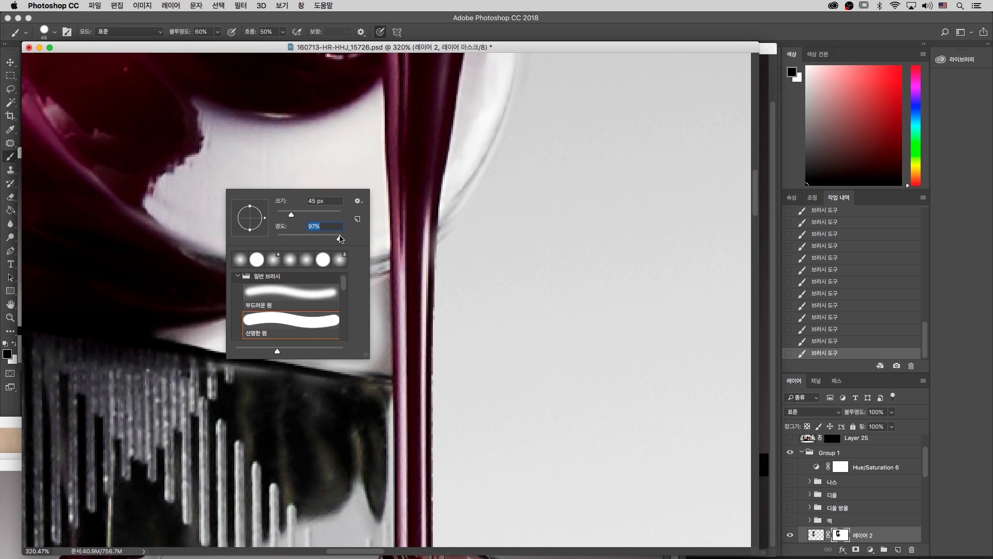
pyautogui.press('Return')
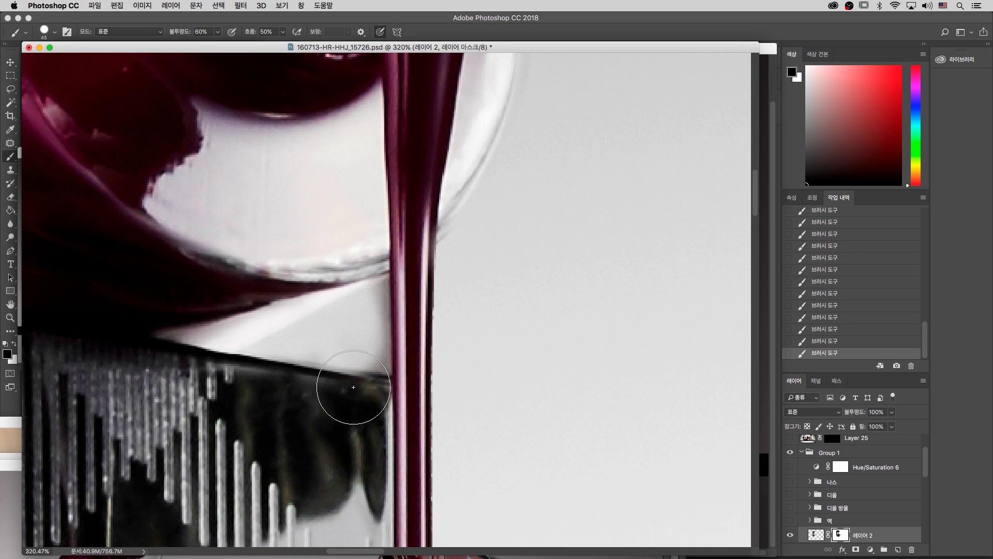
pyautogui.moveTo(354, 359); pyautogui.dragTo(355, 390)
pyautogui.moveTo(345, 259); pyautogui.dragTo(348, 405)
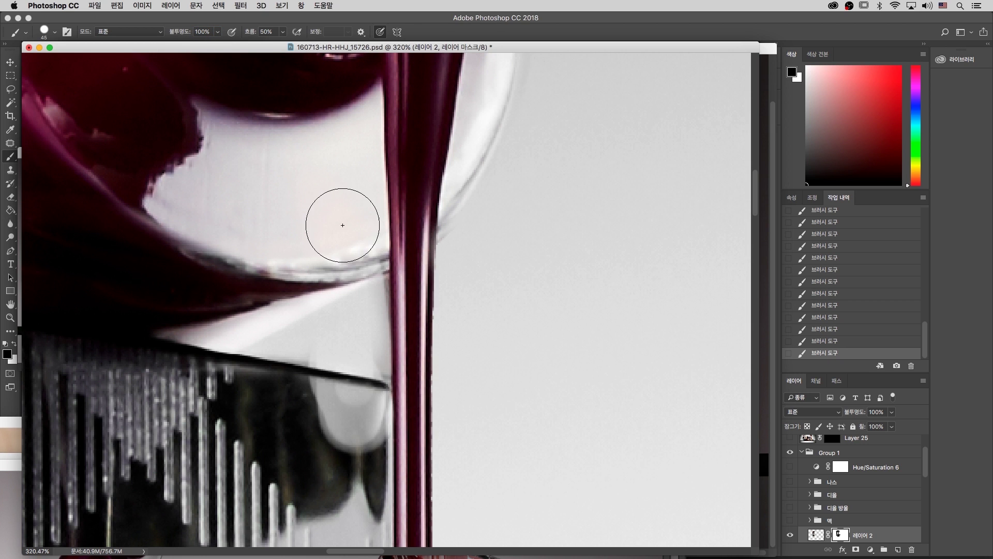
pyautogui.moveTo(348, 229)
pyautogui.mouseDown()
pyautogui.moveTo(357, 511)
pyautogui.moveTo(317, 429)
pyautogui.moveTo(304, 197)
pyautogui.moveTo(285, 382)
pyautogui.moveTo(231, 250)
pyautogui.moveTo(208, 158)
pyautogui.moveTo(245, 205)
pyautogui.moveTo(289, 150)
pyautogui.moveTo(289, 181)
pyautogui.mouseUp()
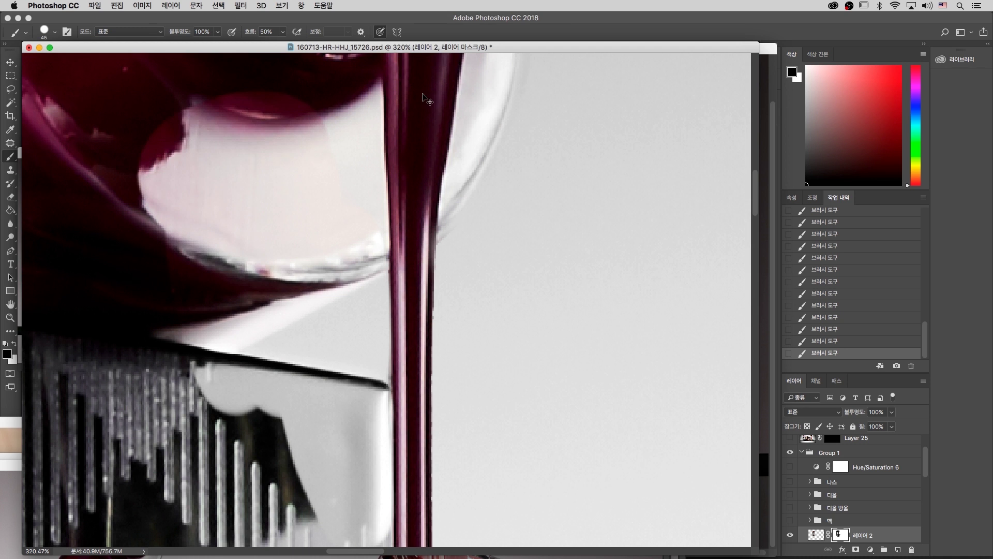
# Enlarge the brush to 125 px and paint on the layer mask over the bottle's lower shoulder and the cap's upper edge.
pyautogui.press('super+minus')
pyautogui.press('super+minus')
pyautogui.press('super+minus')
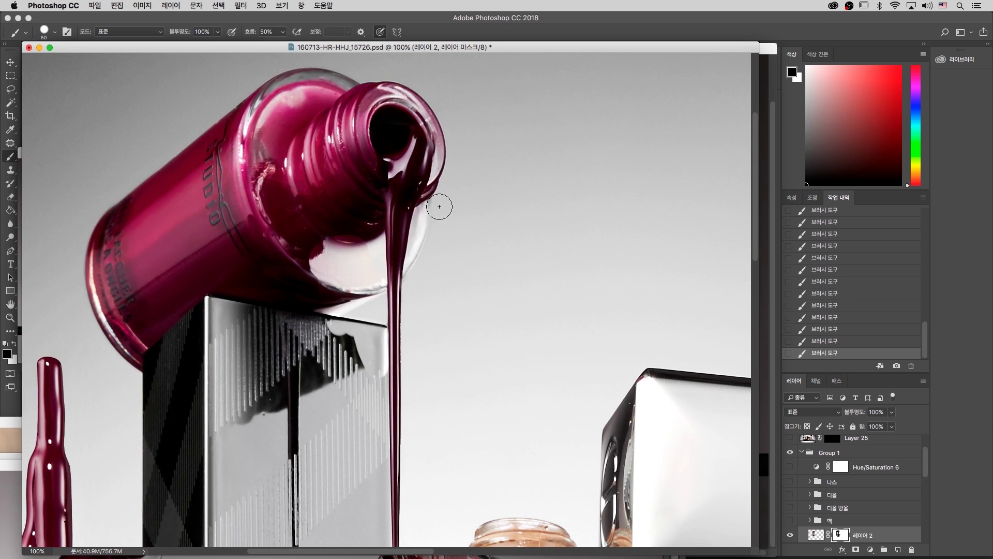
pyautogui.press(']')
pyautogui.press(']')
pyautogui.press(']')
pyautogui.moveTo(314, 209)
pyautogui.mouseDown()
pyautogui.moveTo(318, 263)
pyautogui.moveTo(338, 212)
pyautogui.moveTo(352, 246)
pyautogui.mouseUp()
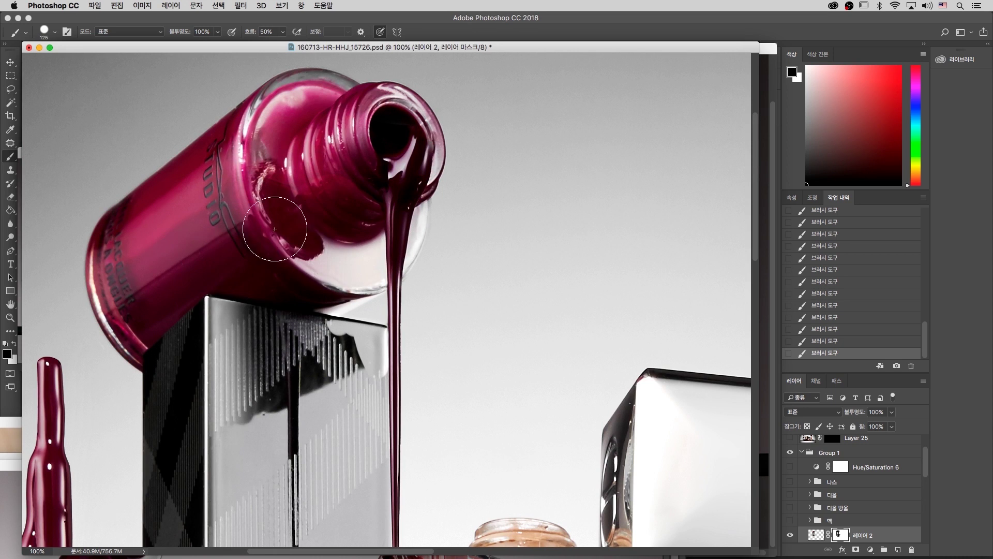
pyautogui.moveTo(224, 233)
pyautogui.mouseDown()
pyautogui.moveTo(242, 294)
pyautogui.moveTo(235, 336)
pyautogui.moveTo(246, 333)
pyautogui.mouseUp()
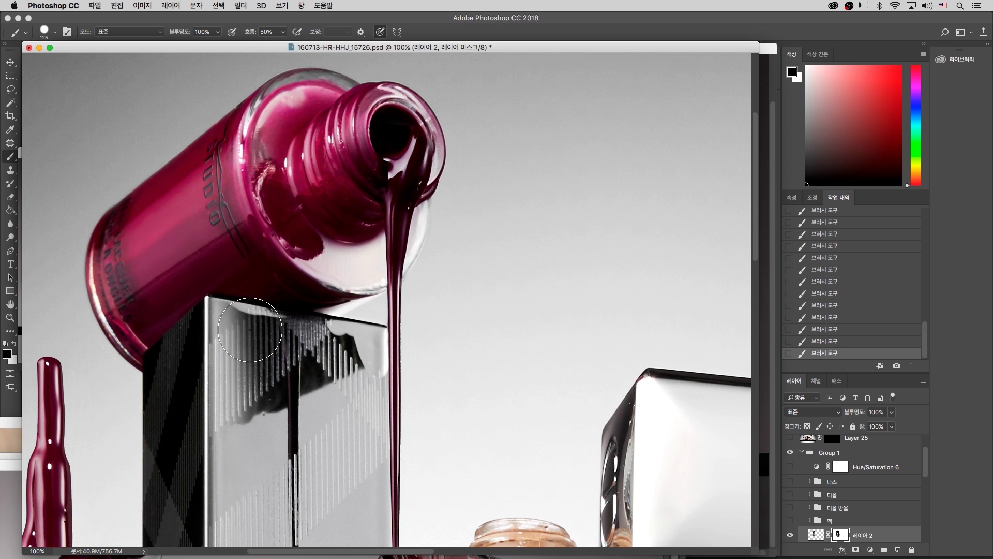
# Start a Pen path up the left edge of the dark drip reflection, curving towards the top of the checked cap.
pyautogui.press('super+plus')
pyautogui.press('super+plus')
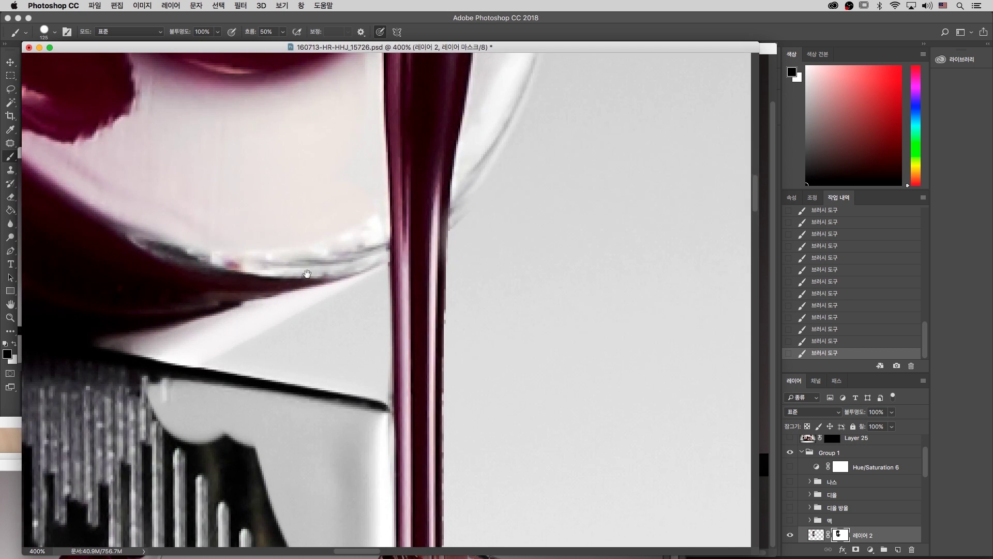
pyautogui.moveTo(220, 361); pyautogui.dragTo(536, 73)
pyautogui.moveTo(346, 314); pyautogui.dragTo(352, 373)
pyautogui.press('v')
pyautogui.moveTo(395, 455); pyautogui.dragTo(392, 452)
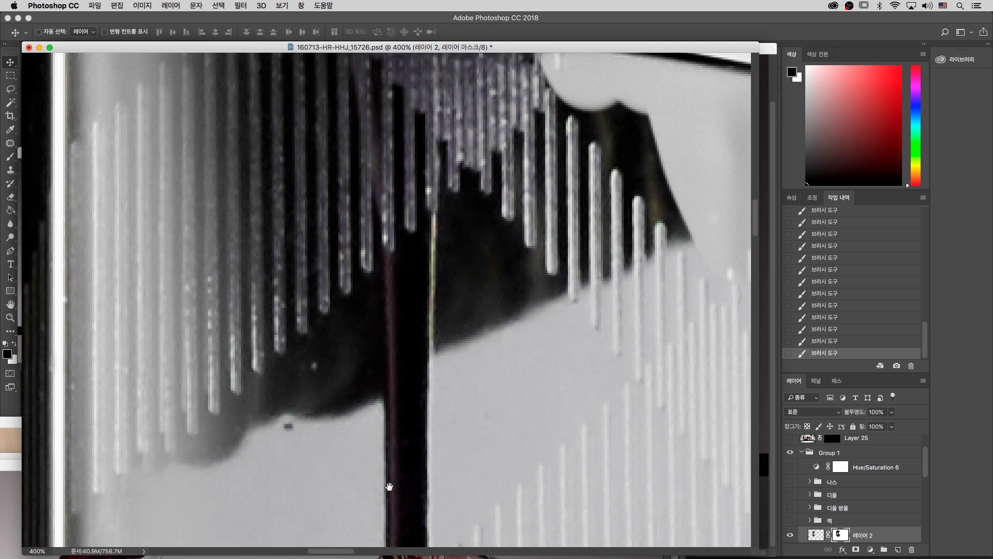
pyautogui.moveTo(347, 217); pyautogui.dragTo(376, 291)
pyautogui.press('p')
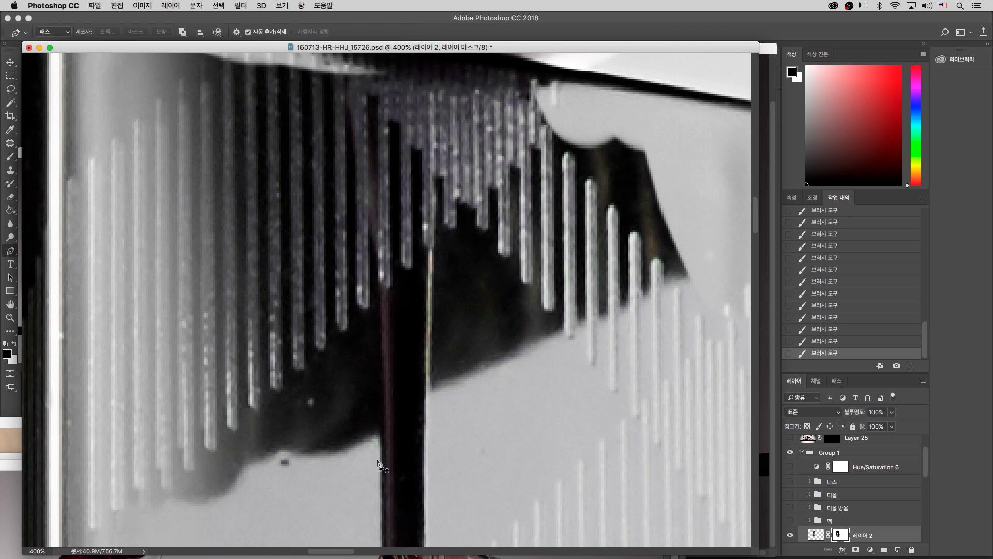
pyautogui.moveTo(375, 137); pyautogui.dragTo(303, 54)
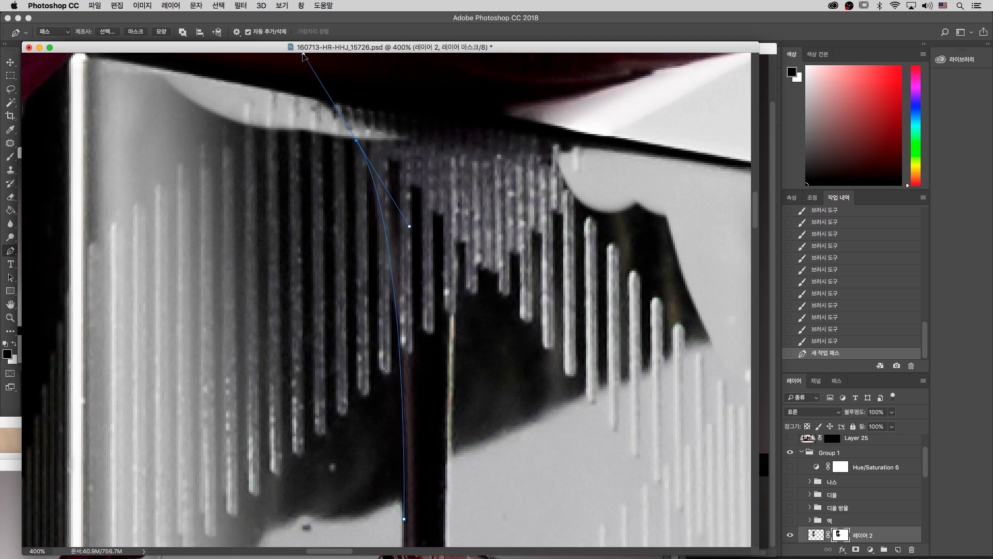
# Continue the path over the bottle and down the cap's dark side, and close it at its starting point beside the drip reflection.
pyautogui.press('super+minus')
pyautogui.press('super+minus')
pyautogui.press('super+minus')
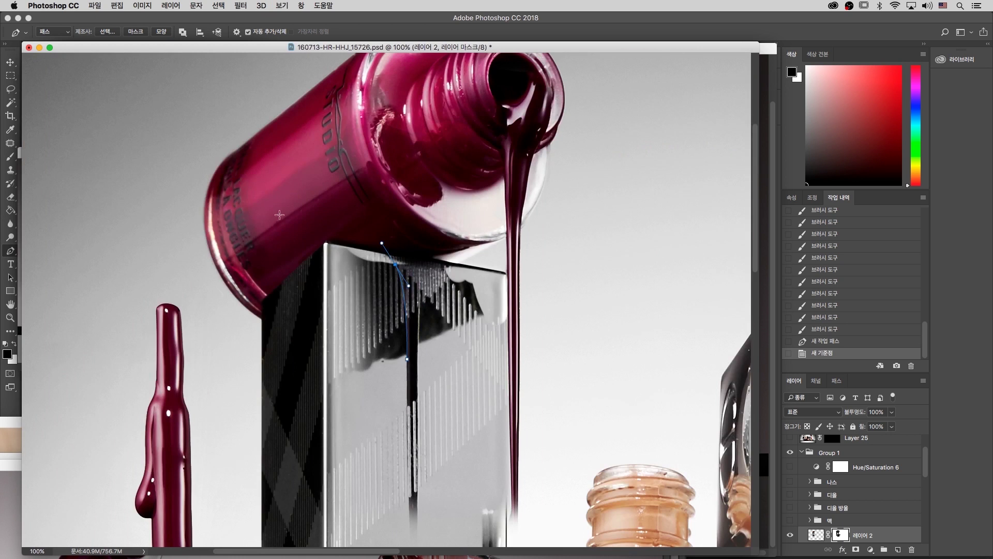
pyautogui.click(293, 207)
pyautogui.moveTo(293, 331); pyautogui.dragTo(293, 343)
pyautogui.moveTo(313, 445); pyautogui.dragTo(320, 442)
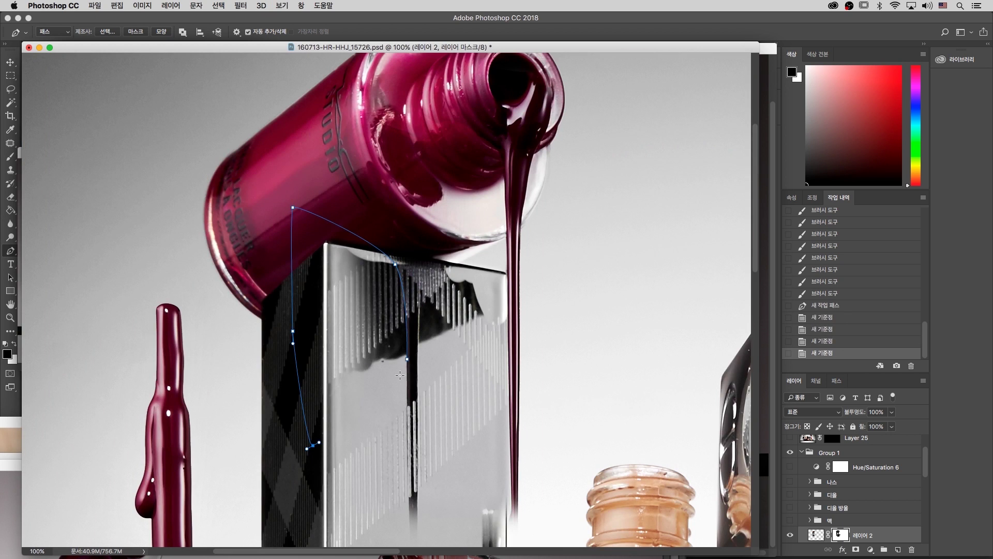
pyautogui.click(407, 358)
# Convert the closed path into a new anti-aliased selection with a 0.8 pixel feather radius.
pyautogui.rightClick(342, 317)
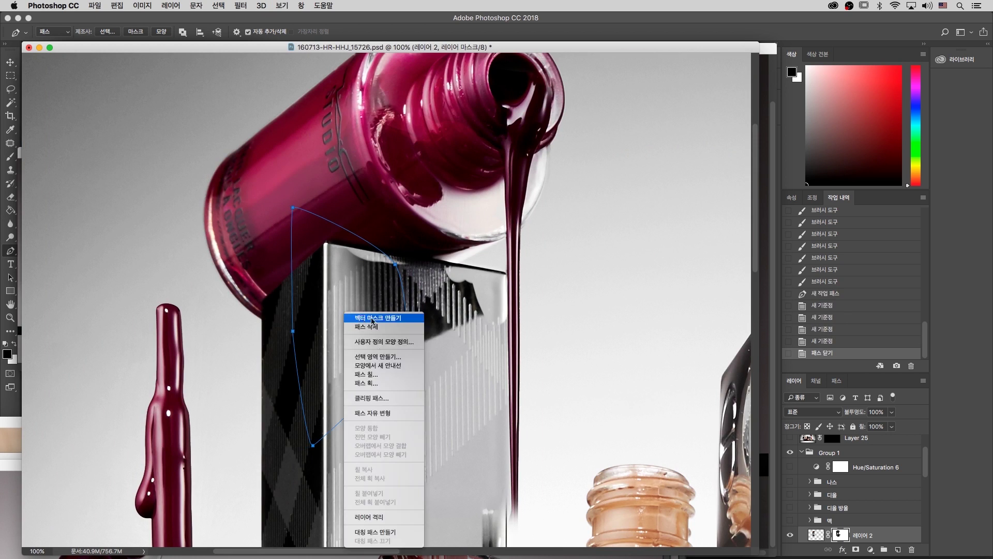
pyautogui.click(393, 360)
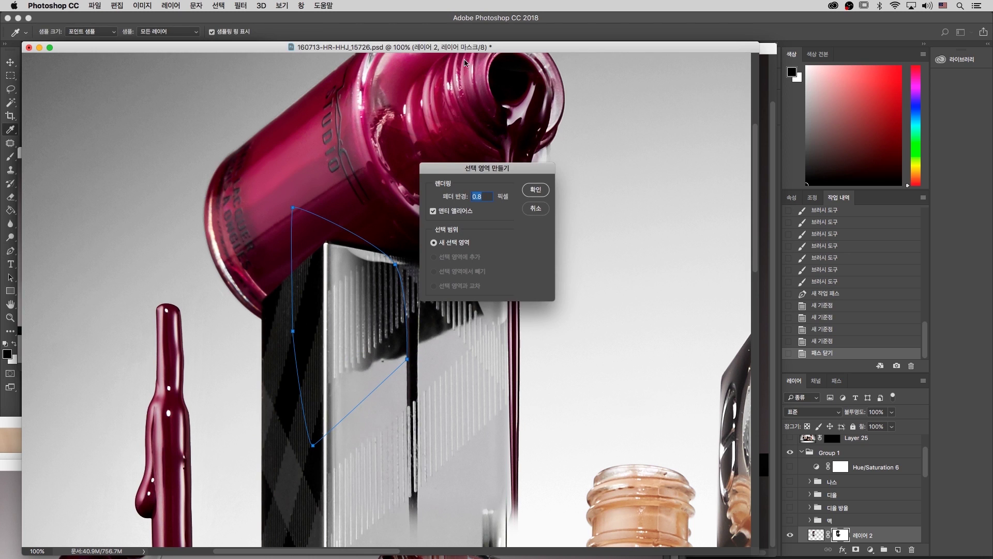
pyautogui.press('Escape')
pyautogui.rightClick(333, 300)
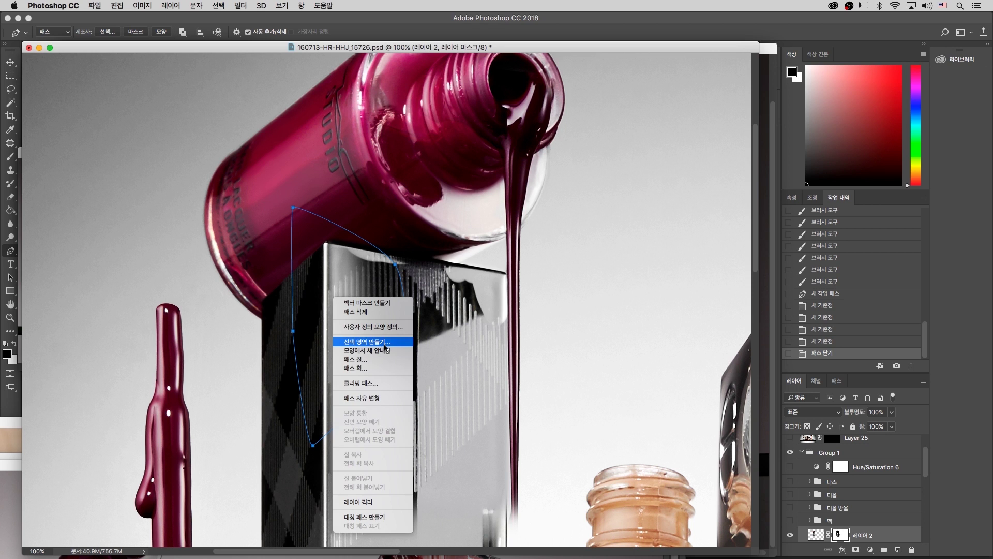
pyautogui.click(385, 342)
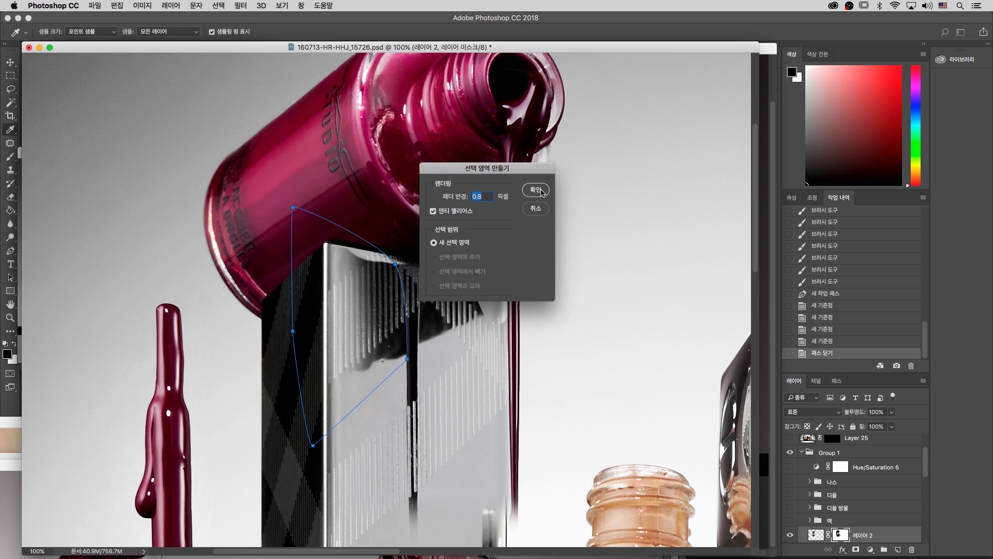
pyautogui.moveTo(482, 170); pyautogui.dragTo(520, 162)
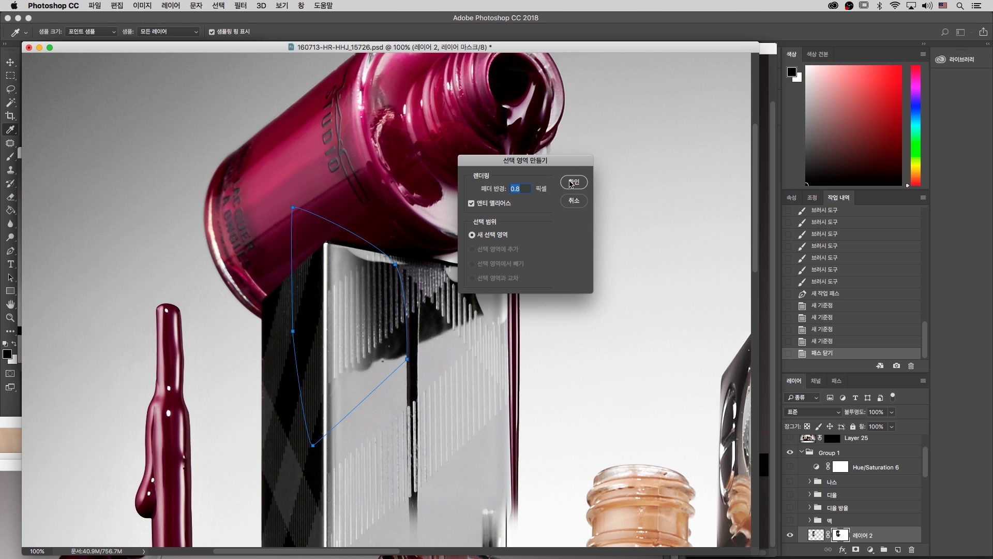
pyautogui.click(573, 182)
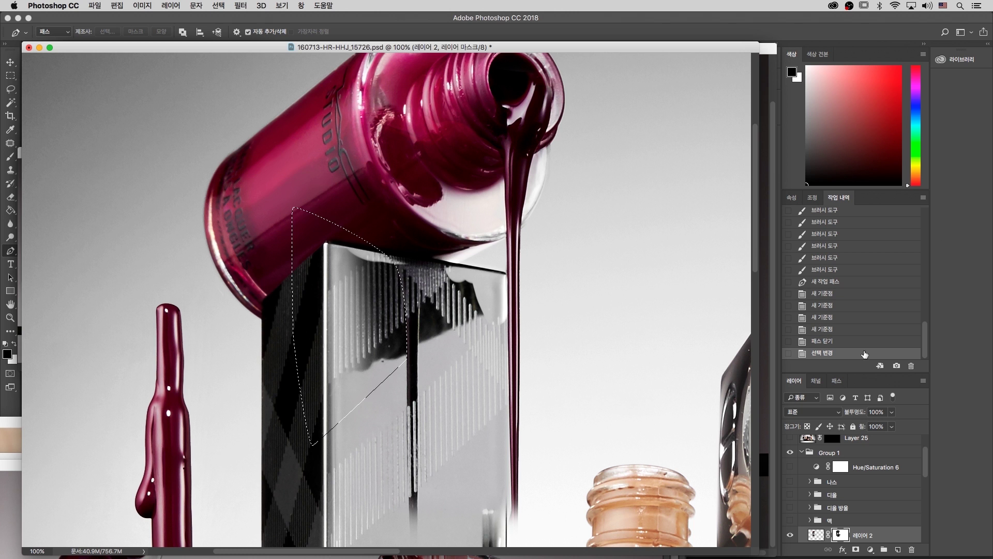
# Fill the selection on the layer mask to hide the dark patch left of the drip reflection, and clear the selection.
pyautogui.press('super+equal')
pyautogui.press('super+equal')
pyautogui.press('super+equal')
pyautogui.scroll(-3, 543, 337)
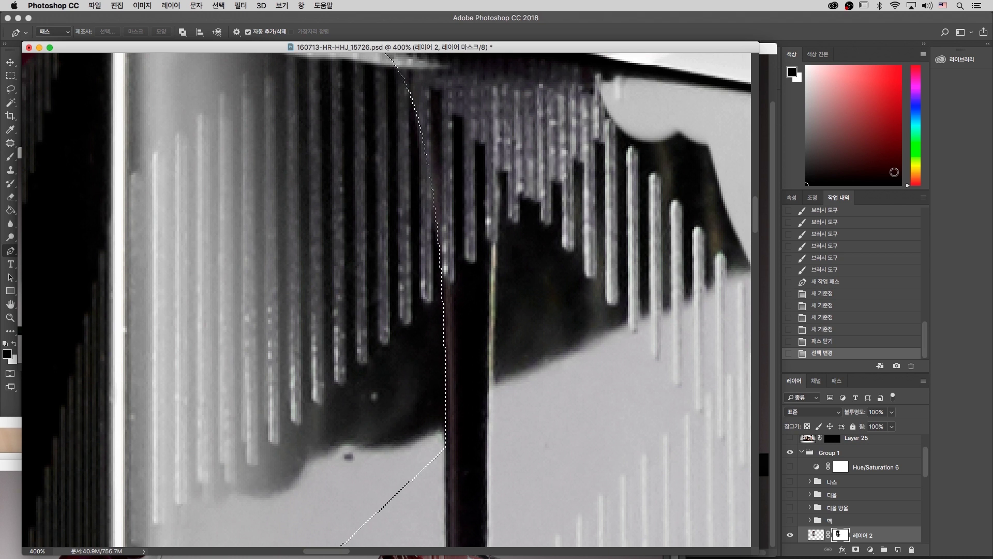
pyautogui.press('super+BackSpace')
pyautogui.press('super+d')
pyautogui.press('super+1')
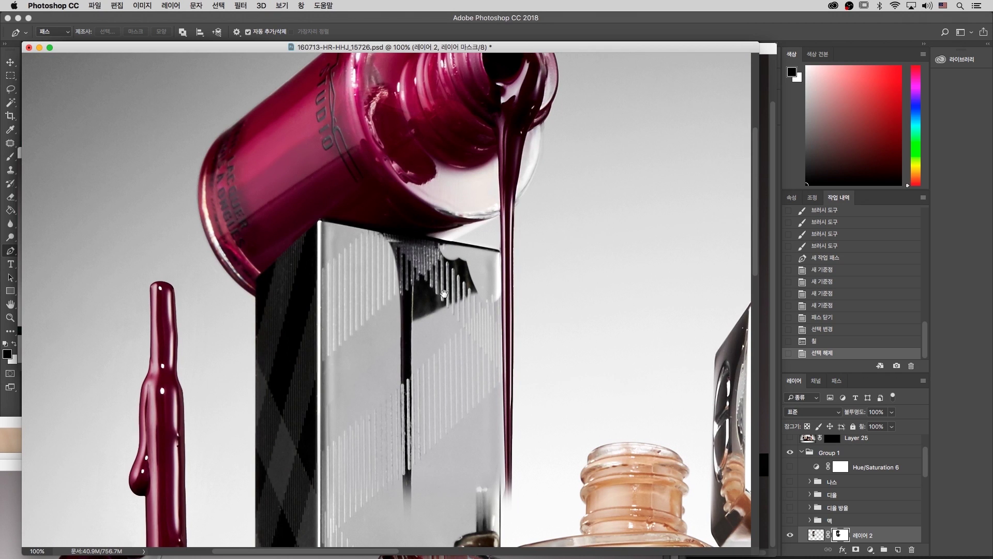
# Start a new path up the right edge of the drip reflection, across the cap's top and down to the left edge of the polish drip.
pyautogui.press('z')
pyautogui.click(517, 237)
pyautogui.moveTo(482, 324); pyautogui.dragTo(493, 321)
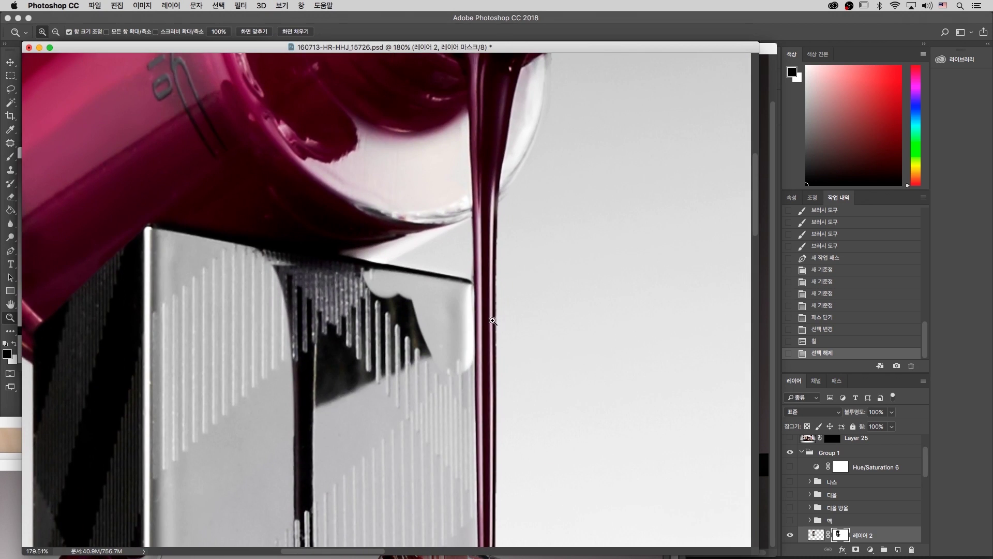
pyautogui.press('p')
pyautogui.click(315, 411)
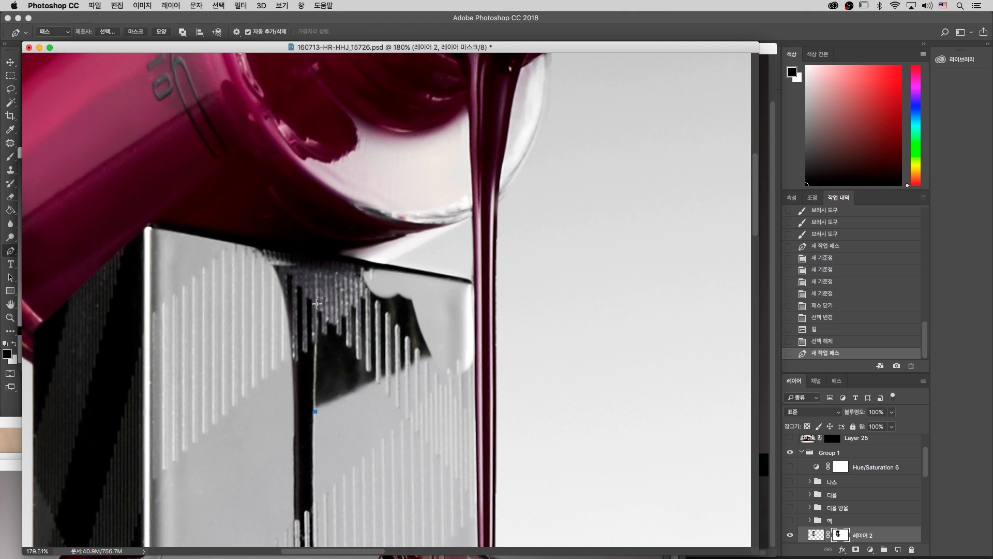
pyautogui.moveTo(319, 282); pyautogui.dragTo(331, 248)
pyautogui.moveTo(429, 255); pyautogui.dragTo(432, 256)
pyautogui.moveTo(474, 299); pyautogui.dragTo(475, 313)
pyautogui.press('super+z')
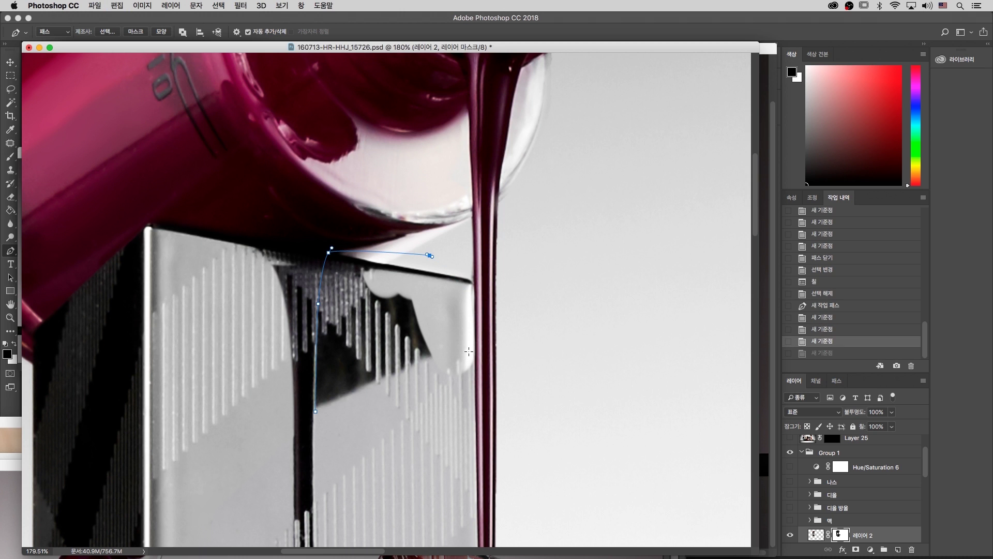
pyautogui.click(474, 351)
# Extend the path down along the polish drip past its lower end, and bring it back across the cap to close it.
pyautogui.scroll(-12, 491, 346)
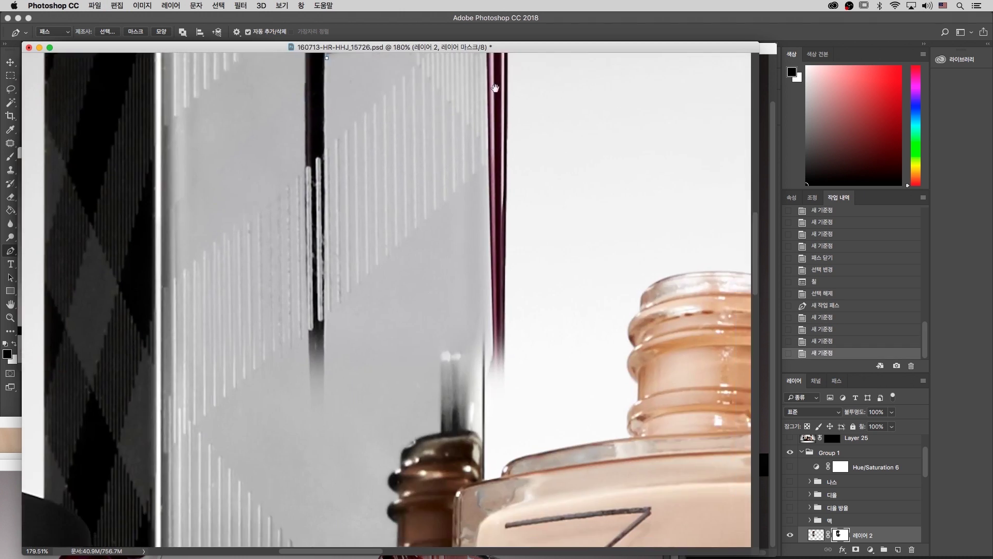
pyautogui.click(492, 351)
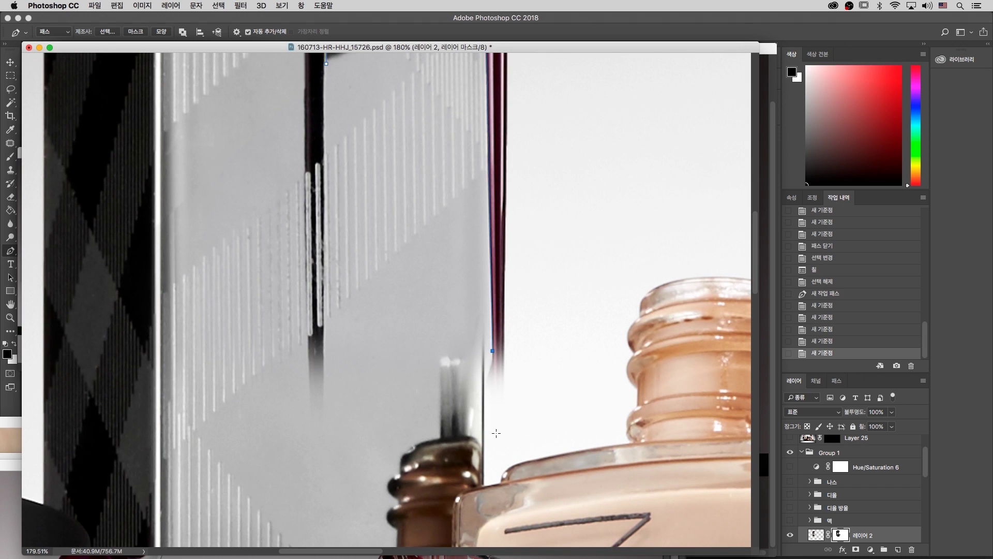
pyautogui.click(495, 429)
pyautogui.click(414, 501)
pyautogui.click(363, 386)
pyautogui.moveTo(366, 221); pyautogui.dragTo(367, 224)
pyautogui.scroll(10, 401, 421)
pyautogui.hscroll(-2, 401, 421)
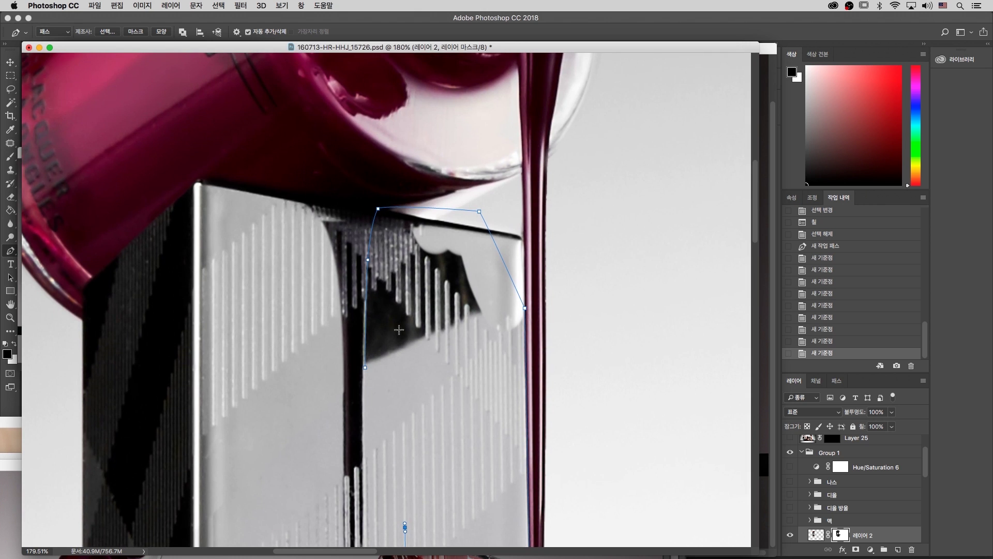
pyautogui.click(365, 368)
# Convert the path into a selection, fill it on the layer mask to hide the dark patch right of the reflection, and deselect.
pyautogui.rightClick(387, 307)
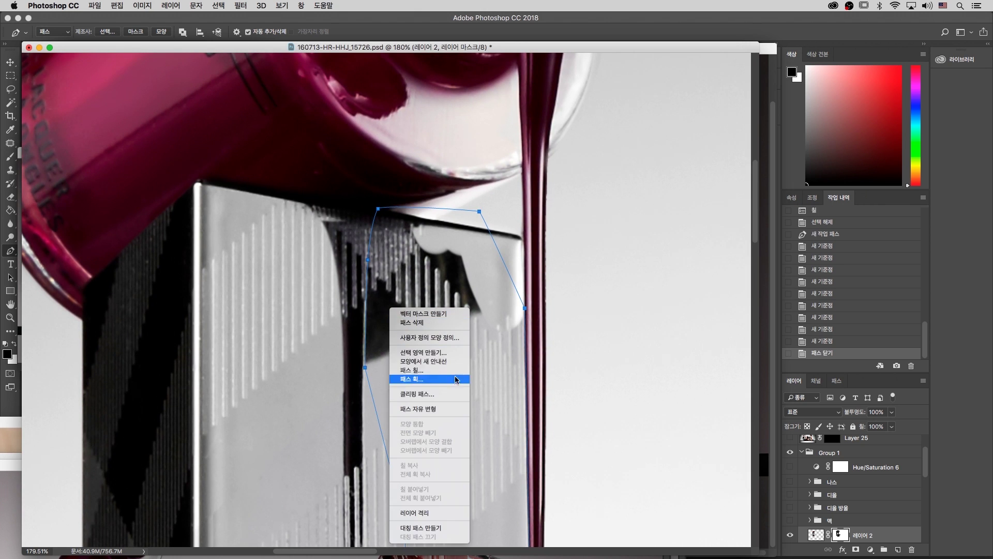
pyautogui.click(449, 352)
pyautogui.press('Return')
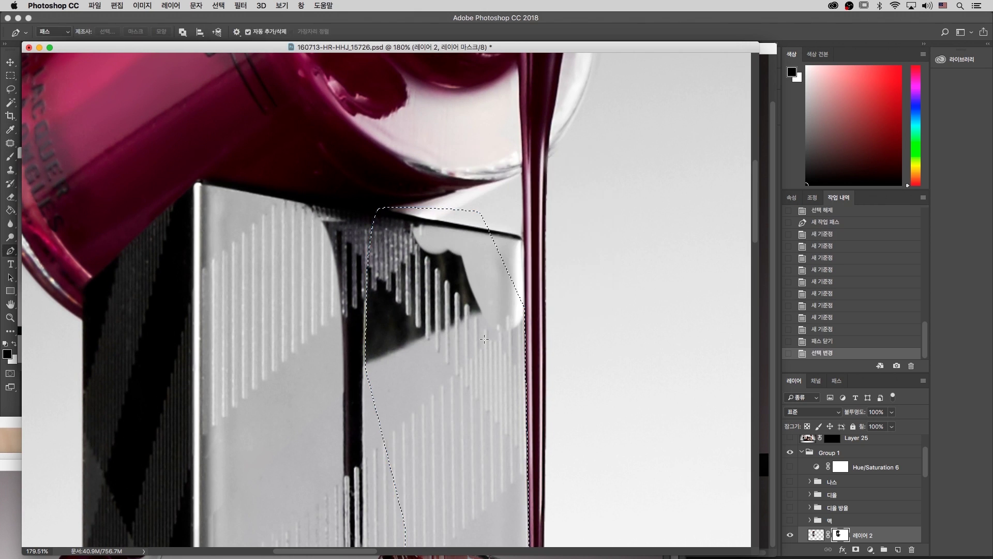
pyautogui.press('super+minus')
pyautogui.press('super+minus')
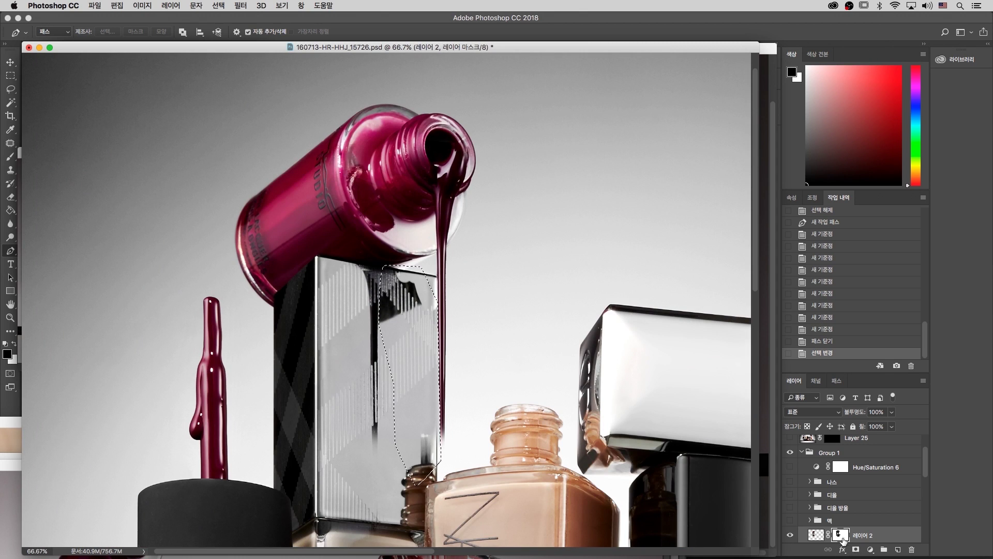
pyautogui.press('super+BackSpace')
pyautogui.press('super+d')
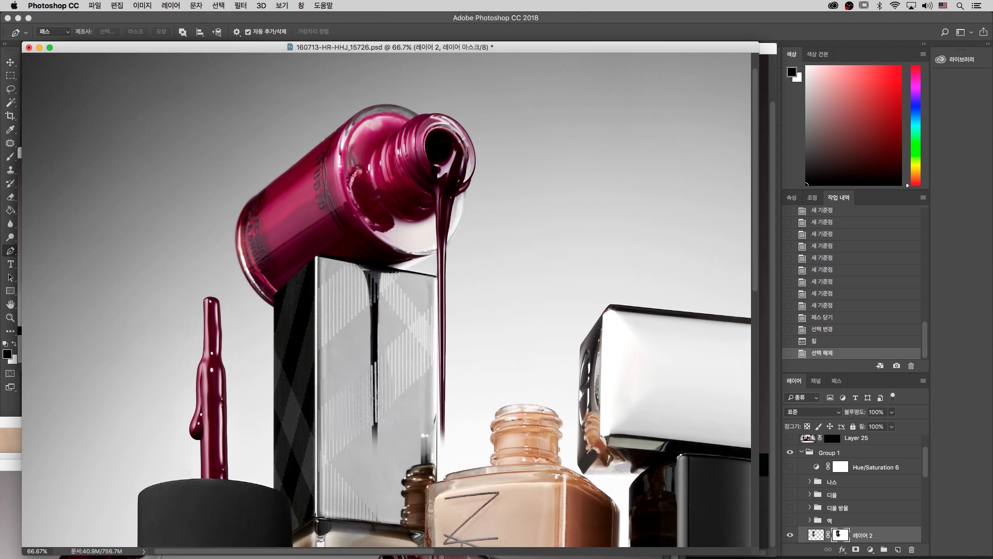
# Reduce the brush to 50 px and mask away the faded lower ends of the polish drip and its reflection on the cap.
pyautogui.hscroll(2, 441, 397)
pyautogui.scroll(-2, 441, 398)
pyautogui.press('b')
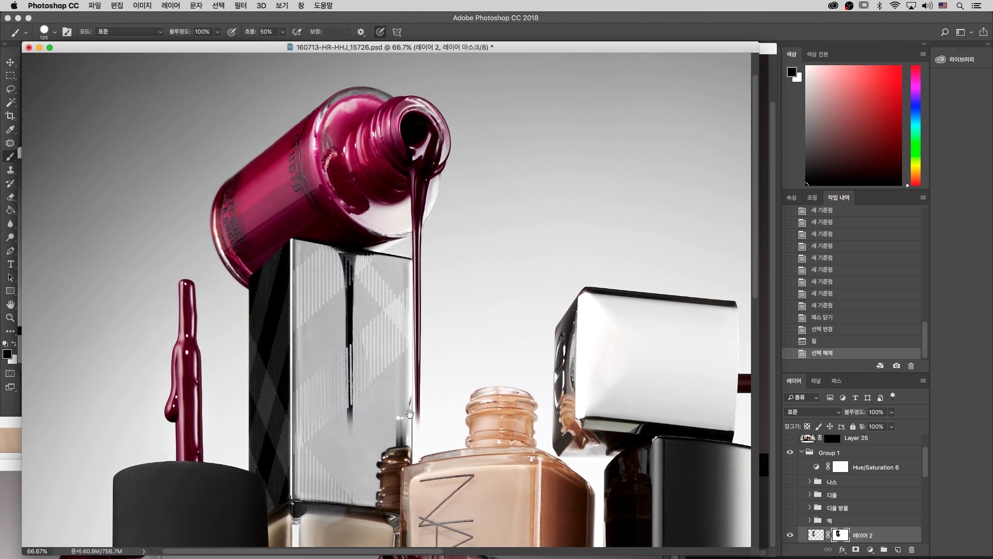
pyautogui.press('[')
pyautogui.press('[')
pyautogui.press('[')
pyautogui.press('[')
pyautogui.press('[')
pyautogui.press('[')
pyautogui.click(402, 421)
pyautogui.click(404, 409)
pyautogui.click(417, 414)
pyautogui.click(362, 418)
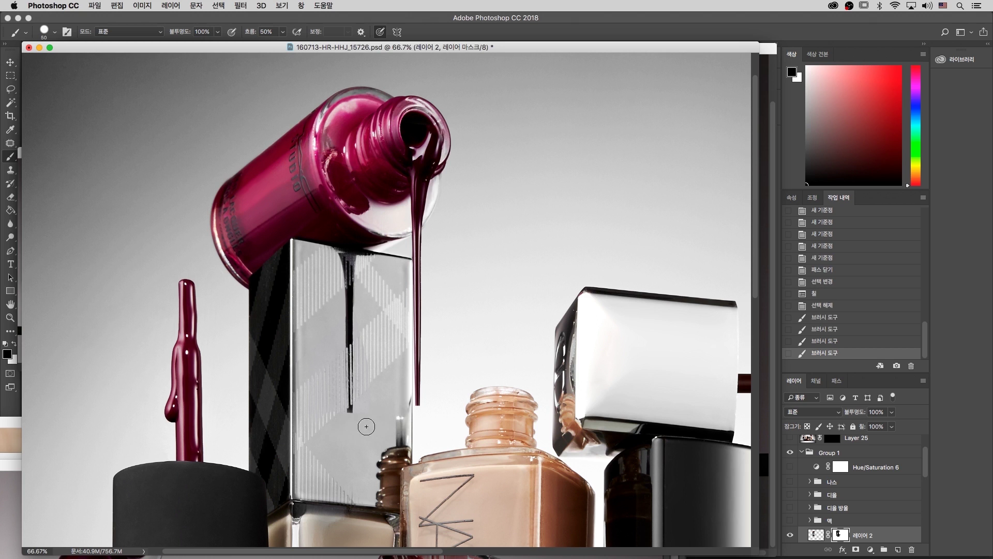
pyautogui.click(328, 427)
pyautogui.press('super+equal')
pyautogui.press('super+equal')
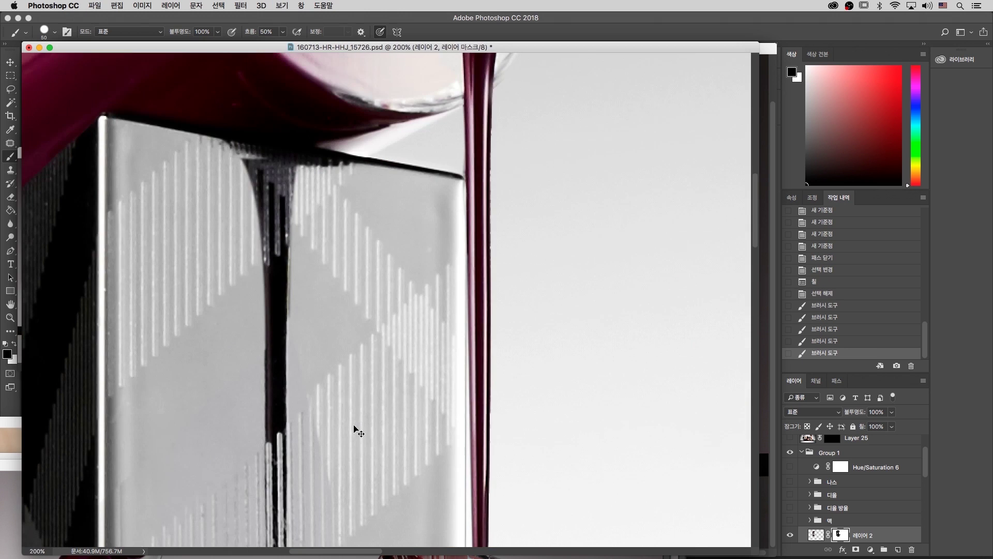
# Mask away the remaining pasted traces on the cap surface to either side of the drip reflection.
pyautogui.scroll(-10, 459, 275)
pyautogui.hscroll(-4, 458, 275)
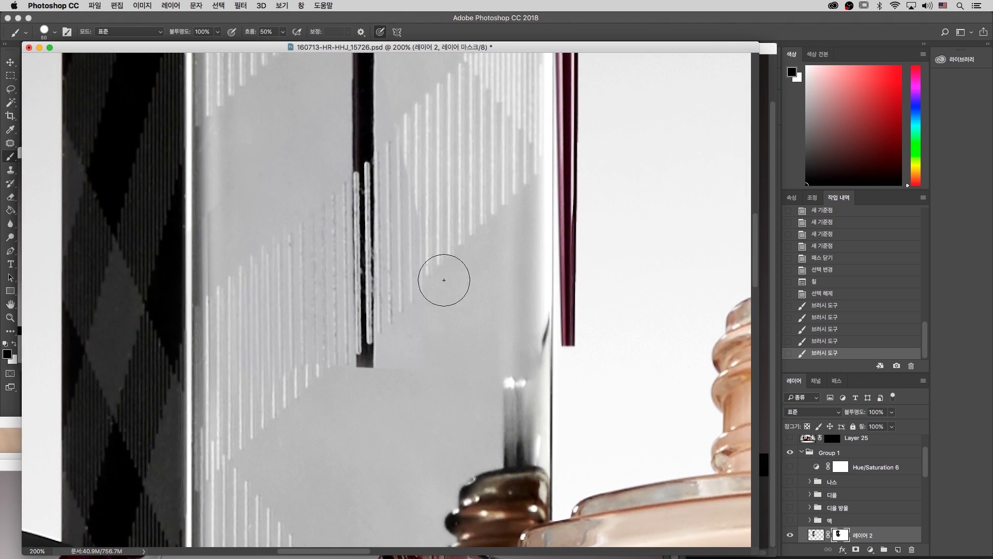
pyautogui.click(403, 364)
pyautogui.keyDown('shift'); pyautogui.click(403, 101); pyautogui.keyUp('shift')
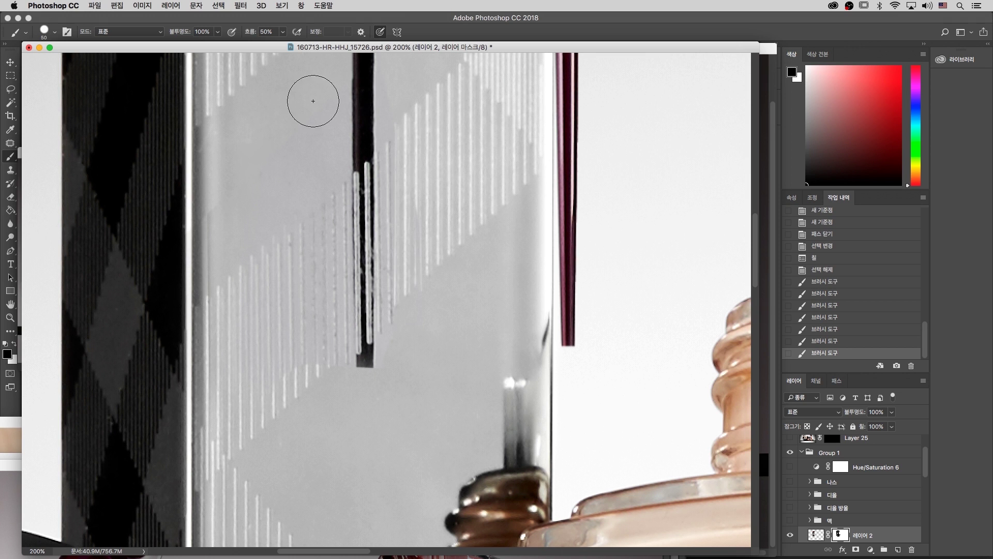
pyautogui.moveTo(321, 153)
pyautogui.mouseDown()
pyautogui.moveTo(325, 354)
pyautogui.moveTo(302, 261)
pyautogui.moveTo(311, 179)
pyautogui.moveTo(272, 357)
pyautogui.moveTo(215, 467)
pyautogui.mouseUp()
pyautogui.scroll(-5, 244, 268)
pyautogui.hscroll(1, 244, 268)
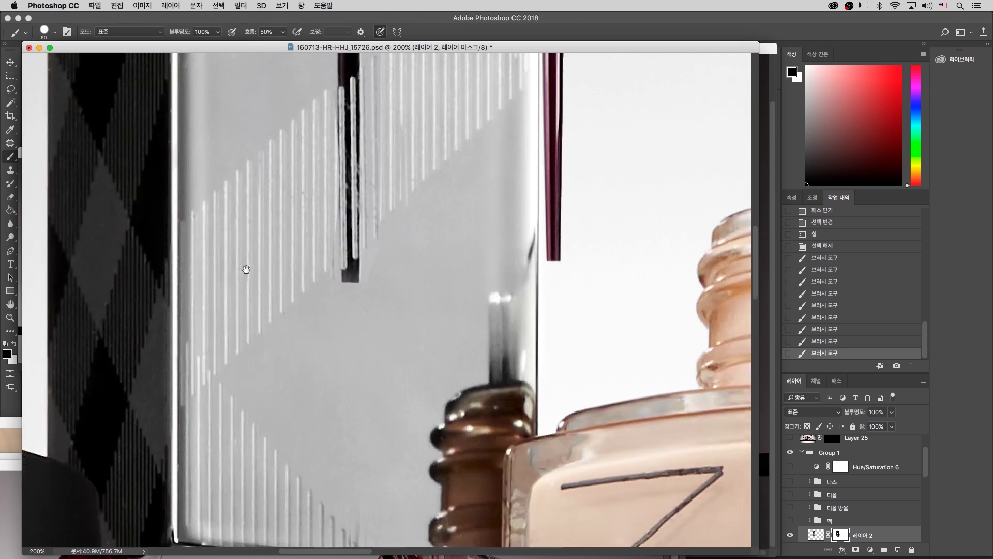
pyautogui.moveTo(406, 125)
pyautogui.mouseDown()
pyautogui.moveTo(390, 166)
pyautogui.moveTo(395, 238)
pyautogui.mouseUp()
pyautogui.scroll(5, 421, 288)
pyautogui.moveTo(393, 194)
pyautogui.mouseDown()
pyautogui.moveTo(397, 366)
pyautogui.moveTo(414, 451)
pyautogui.mouseUp()
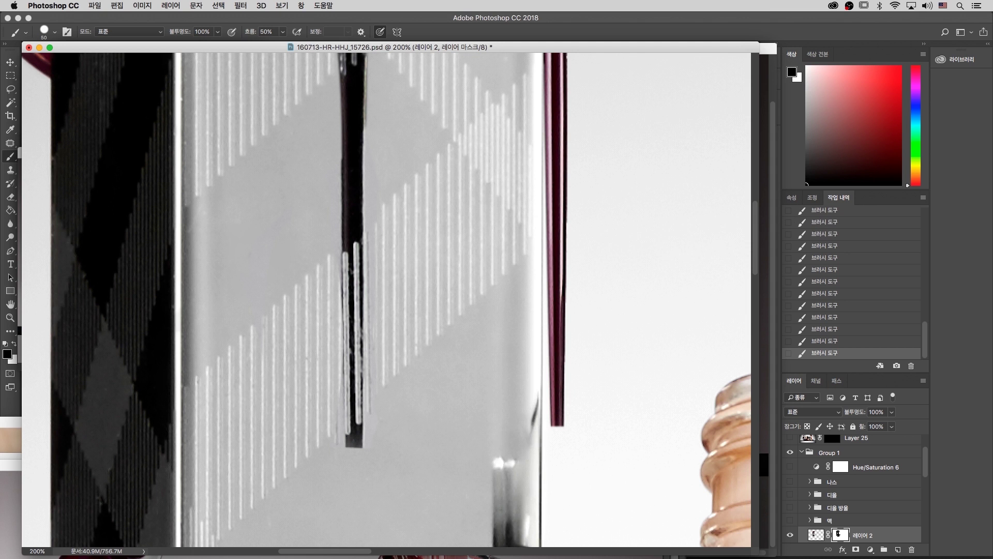
# Examine the masked drip and its cap reflection within the whole still life and at closer range.
pyautogui.press('super+minus')
pyautogui.press('super+minus')
pyautogui.press('super+minus')
pyautogui.press('super+minus')
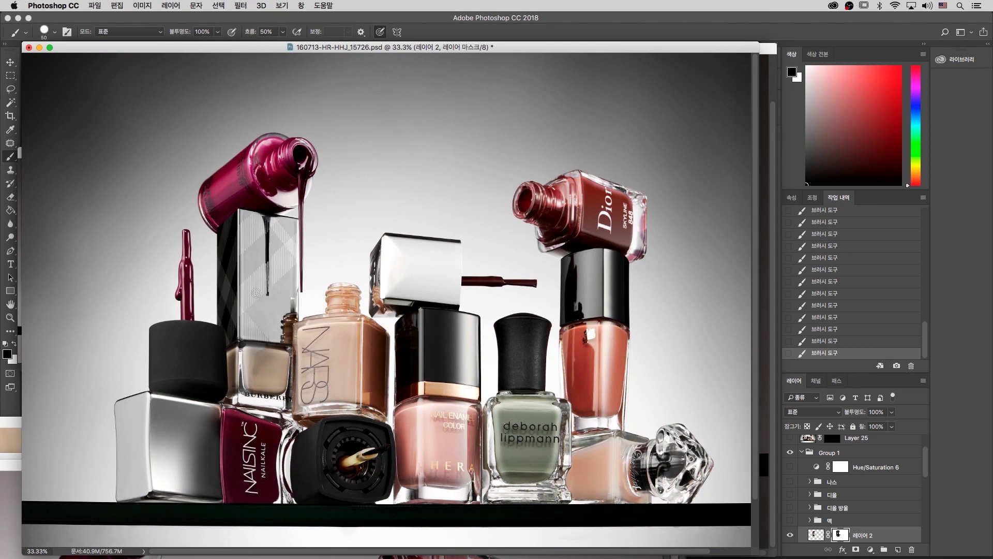
pyautogui.press('super+plus')
pyautogui.press('super+plus')
pyautogui.moveTo(292, 285); pyautogui.dragTo(424, 298)
pyautogui.press('super+minus')
pyautogui.press('super+minus')
# Leave the enlarged composite view and close the source photo 160713-HR-HHJ_15793.tif.
pyautogui.press('f')
pyautogui.press('f')
pyautogui.press('f')
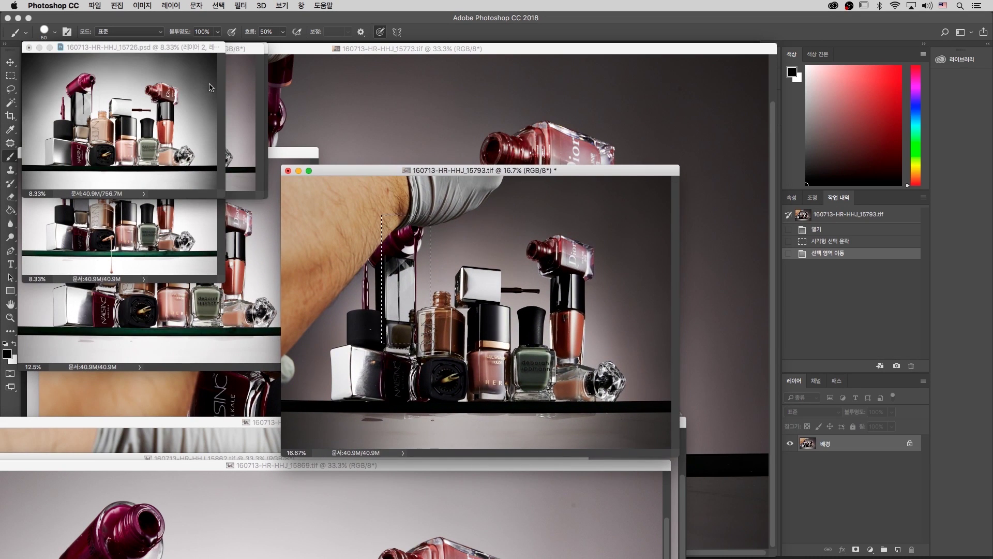
pyautogui.press('super+w')
pyautogui.click(479, 194)
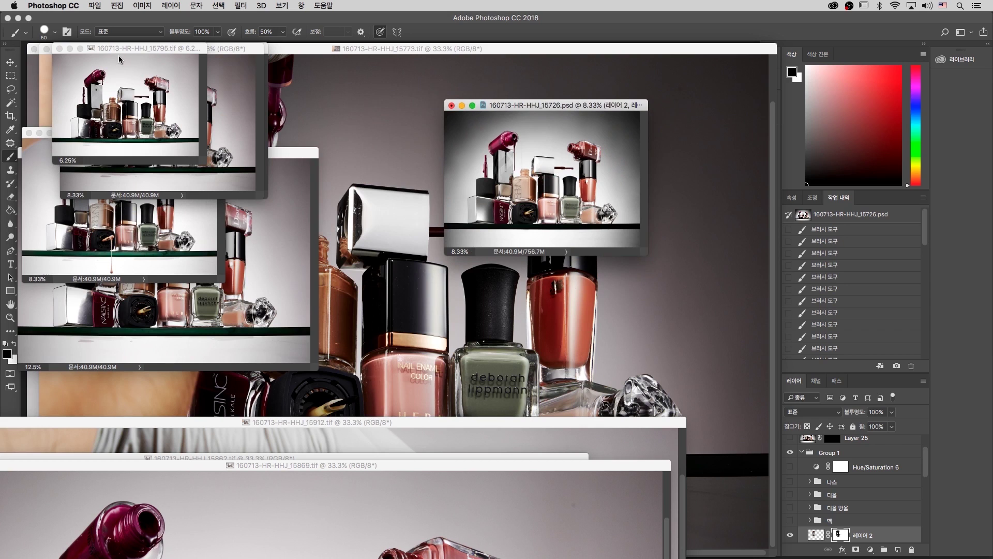
# Bring up 160713-HR-HHJ_15795.tif and examine the hanging polish droplet and its reflection on the cap.
pyautogui.moveTo(131, 51); pyautogui.dragTo(185, 131)
pyautogui.press('super+plus')
pyautogui.press('super+plus')
pyautogui.press('super+plus')
pyautogui.press('super+plus')
pyautogui.press('super+plus')
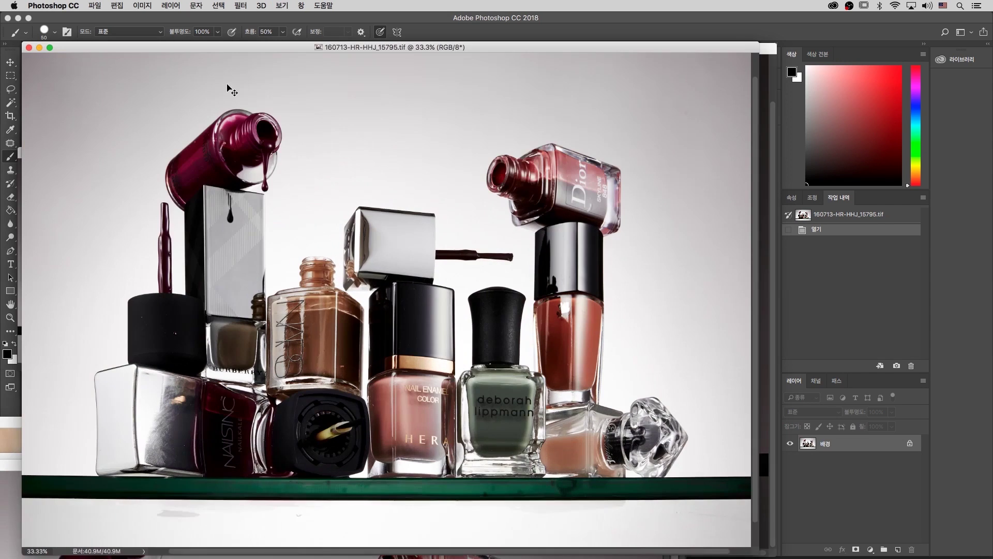
pyautogui.moveTo(257, 180); pyautogui.dragTo(263, 207)
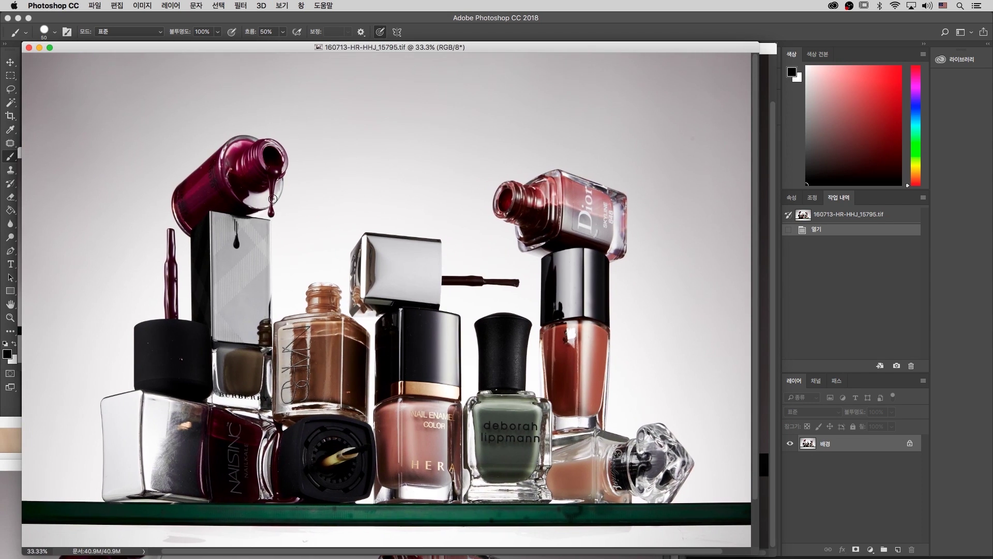
pyautogui.press('z')
pyautogui.moveTo(325, 151); pyautogui.dragTo(230, 269)
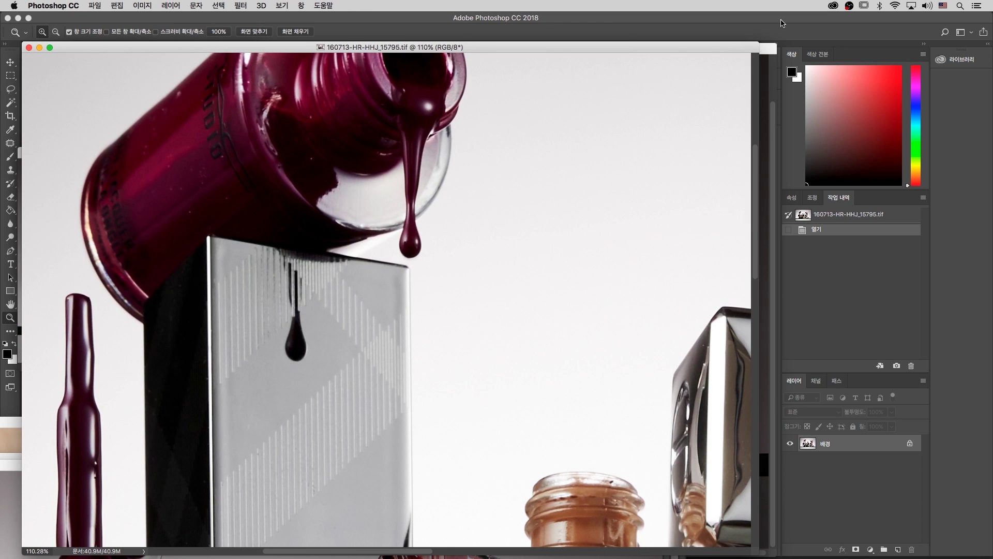
pyautogui.press('super+minus')
pyautogui.press('super+minus')
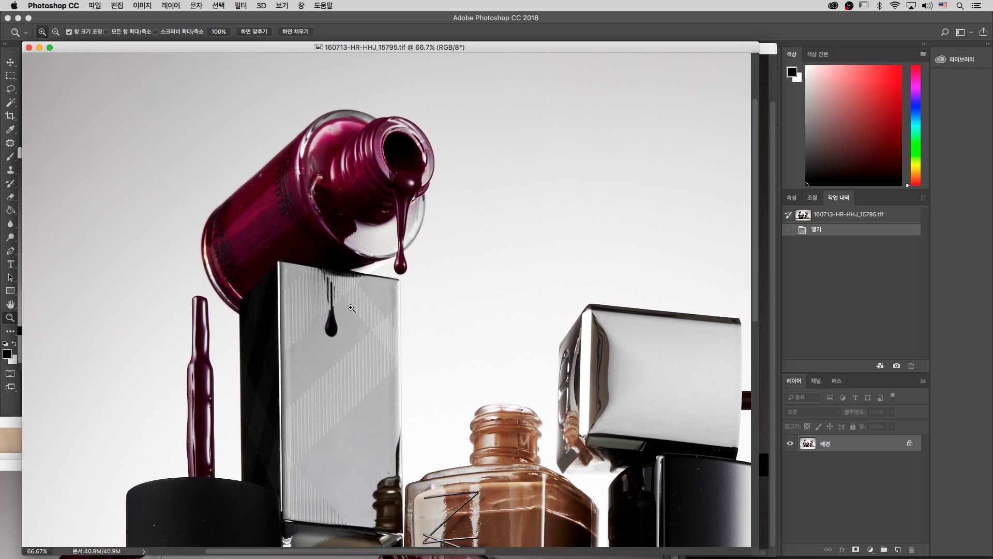
# Arrange 160713-HR-HHJ_15795.tif at 25% with the composite 160713-HR-HHJ_15726.psd visible beside it.
pyautogui.moveTo(464, 49); pyautogui.dragTo(361, 66)
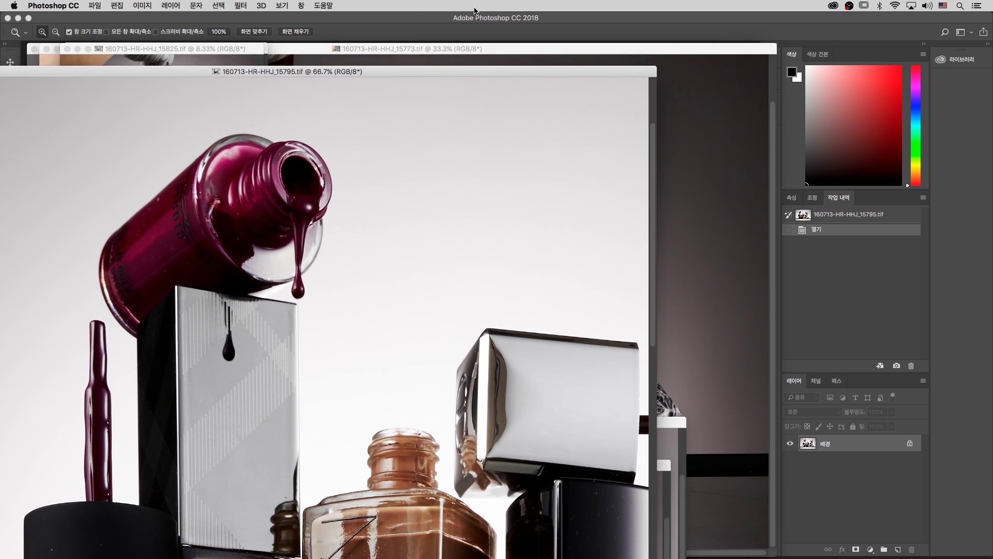
pyautogui.press('super+minus')
pyautogui.press('super+minus')
pyautogui.press('super+minus')
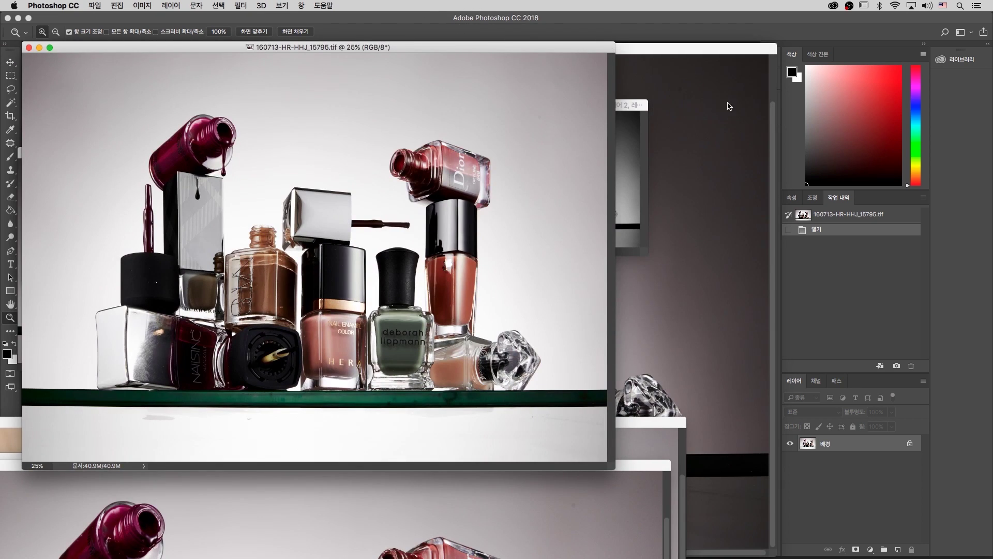
pyautogui.moveTo(634, 109); pyautogui.dragTo(681, 167)
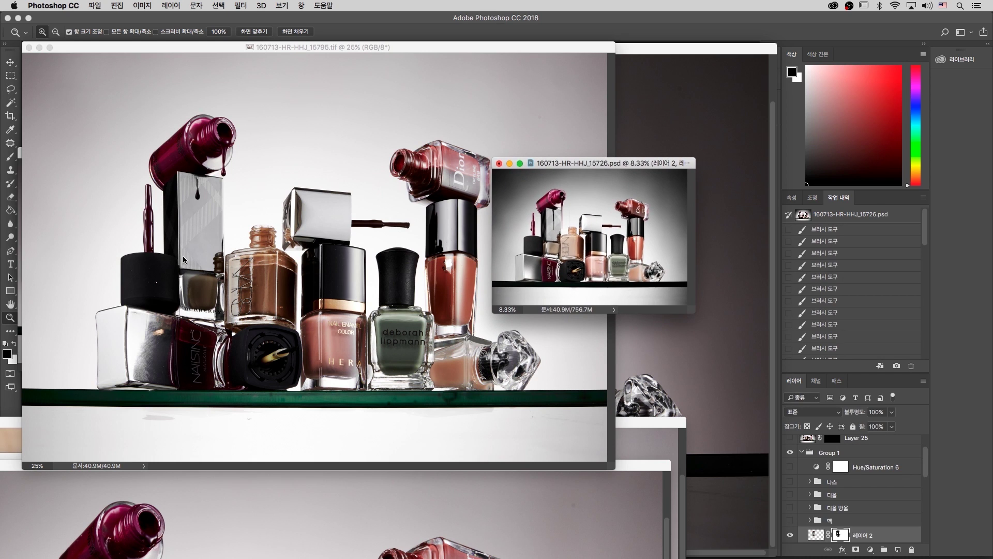
# Select a rectangle around the hanging droplet in 160713-HR-HHJ_15795.tif and copy it into the composite as a new layer.
pyautogui.press('m')
pyautogui.click(228, 161)
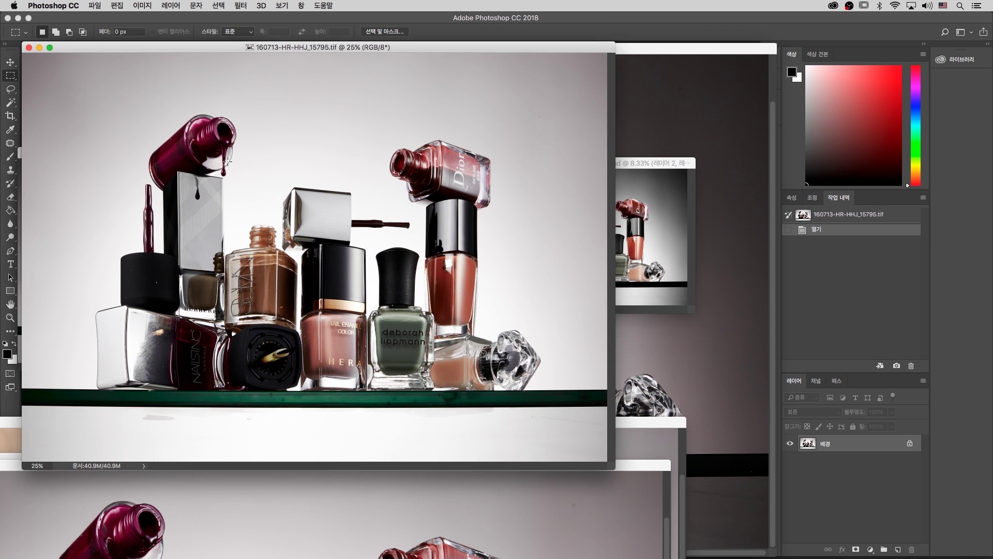
pyautogui.moveTo(207, 155); pyautogui.dragTo(240, 186)
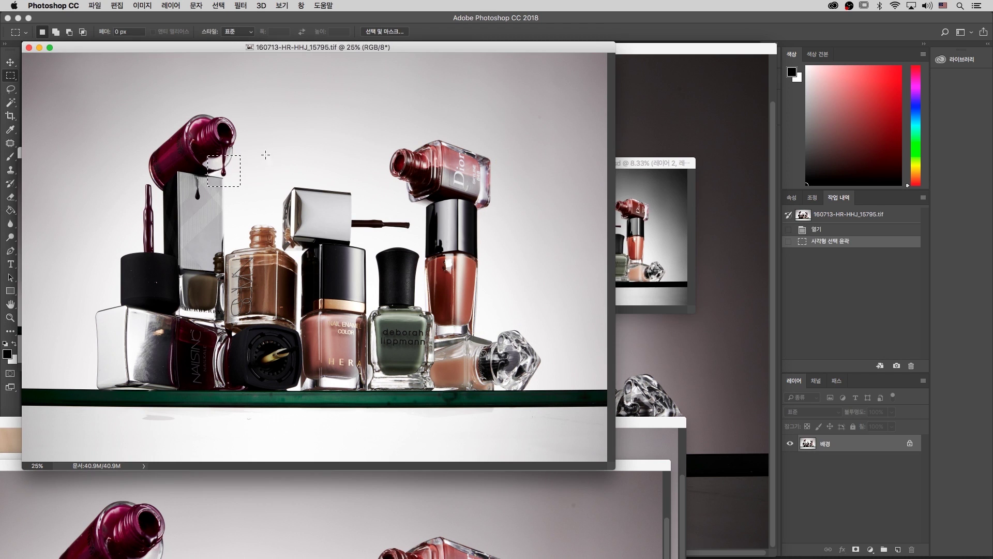
pyautogui.moveTo(209, 145); pyautogui.dragTo(241, 192)
pyautogui.press('v')
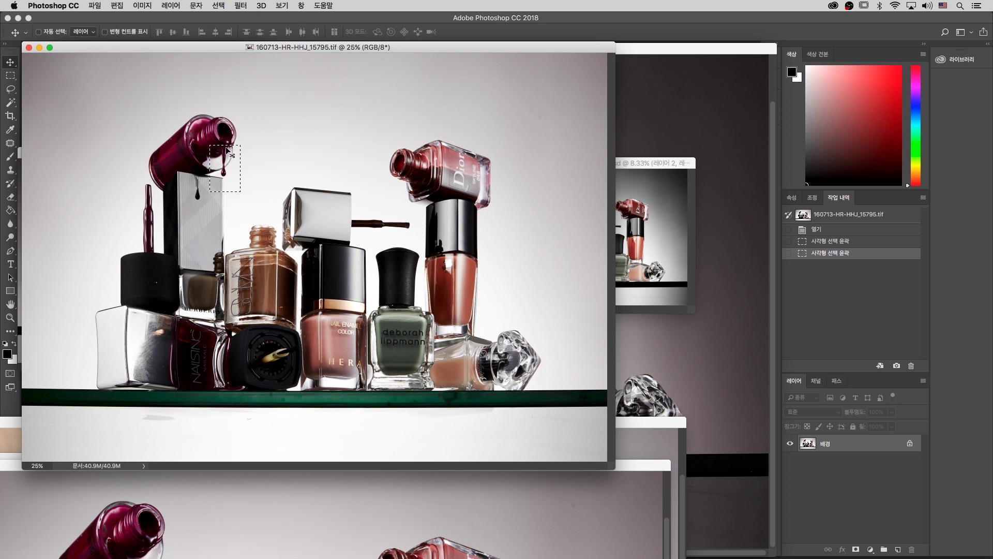
pyautogui.moveTo(228, 156); pyautogui.dragTo(691, 196)
pyautogui.moveTo(636, 237); pyautogui.dragTo(636, 237)
# Move the pasted droplet piece over the lower end of the long polish drip beside the cap.
pyautogui.press('z')
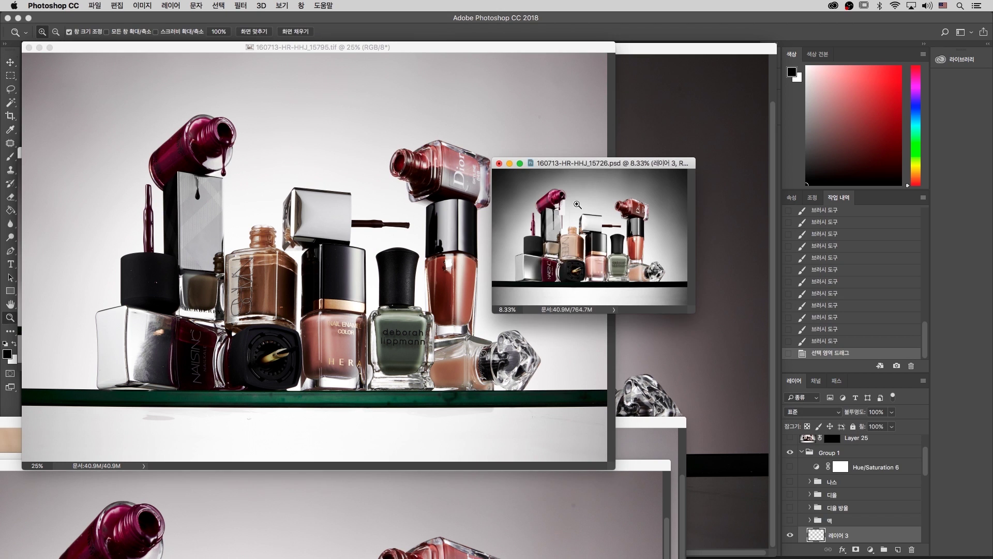
pyautogui.moveTo(589, 192); pyautogui.dragTo(544, 256)
pyautogui.moveTo(636, 252); pyautogui.dragTo(632, 192)
pyautogui.press('v')
pyautogui.moveTo(341, 98); pyautogui.dragTo(359, 251)
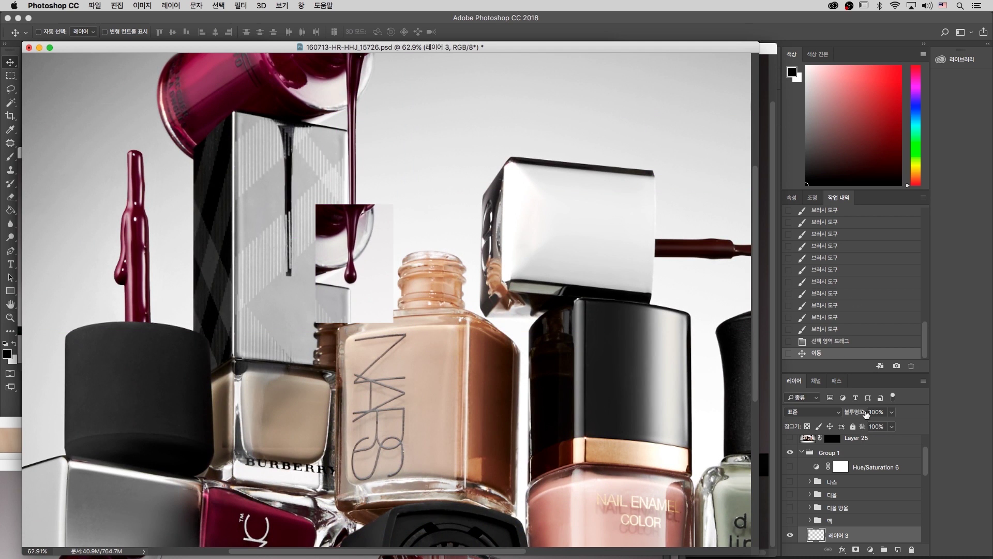
# Lower the droplet layer's opacity to 61% and align its droplet with the cut-off end of the polish drip.
pyautogui.moveTo(857, 414); pyautogui.dragTo(838, 416)
pyautogui.press('z')
pyautogui.moveTo(443, 159); pyautogui.dragTo(262, 418)
pyautogui.moveTo(358, 269); pyautogui.dragTo(363, 277)
pyautogui.press('v')
pyautogui.moveTo(406, 249); pyautogui.dragTo(412, 268)
pyautogui.press('Left')
pyautogui.press('Left')
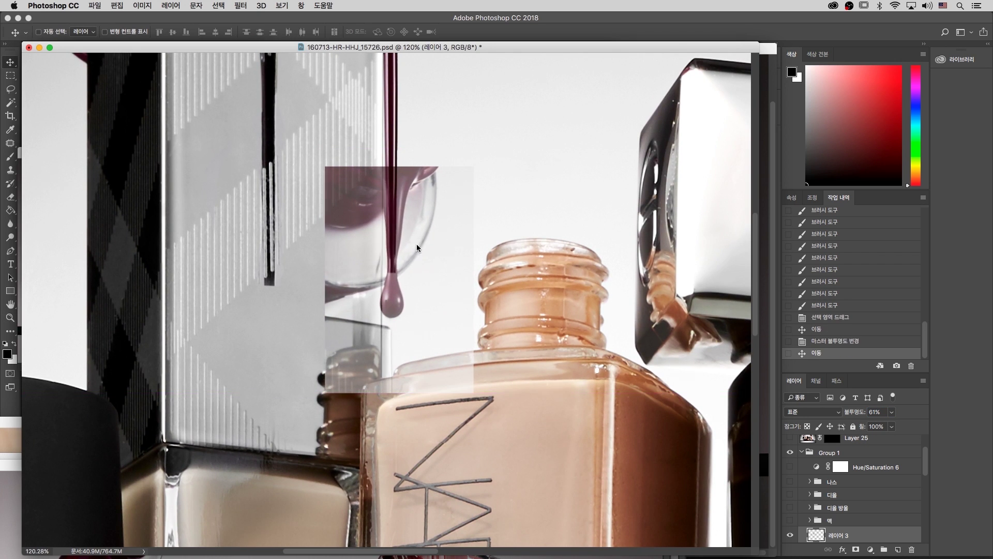
# Nudge the droplet layer slightly upward to fit its neck to the drip's end.
pyautogui.press('super+plus')
pyautogui.press('super+plus')
pyautogui.press('super+plus')
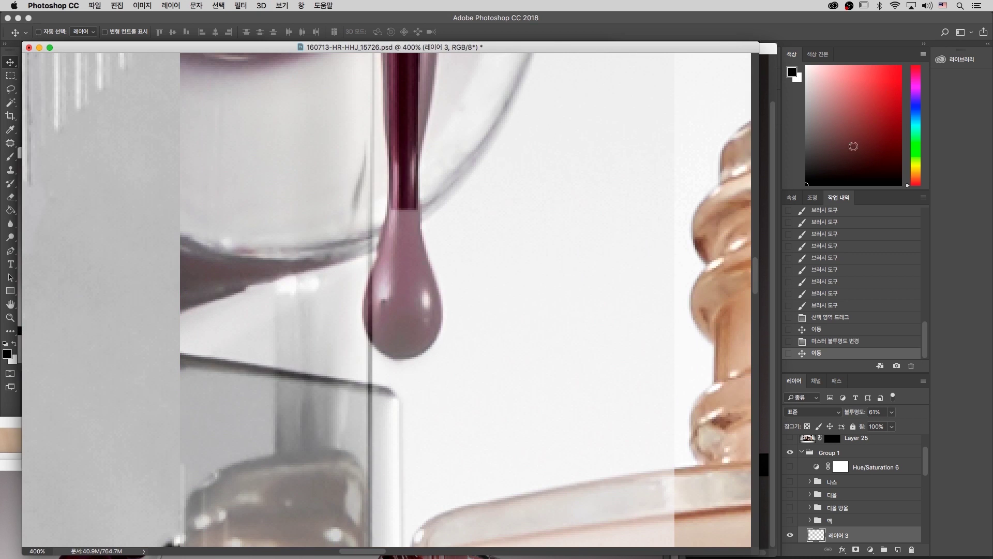
pyautogui.press('super+minus')
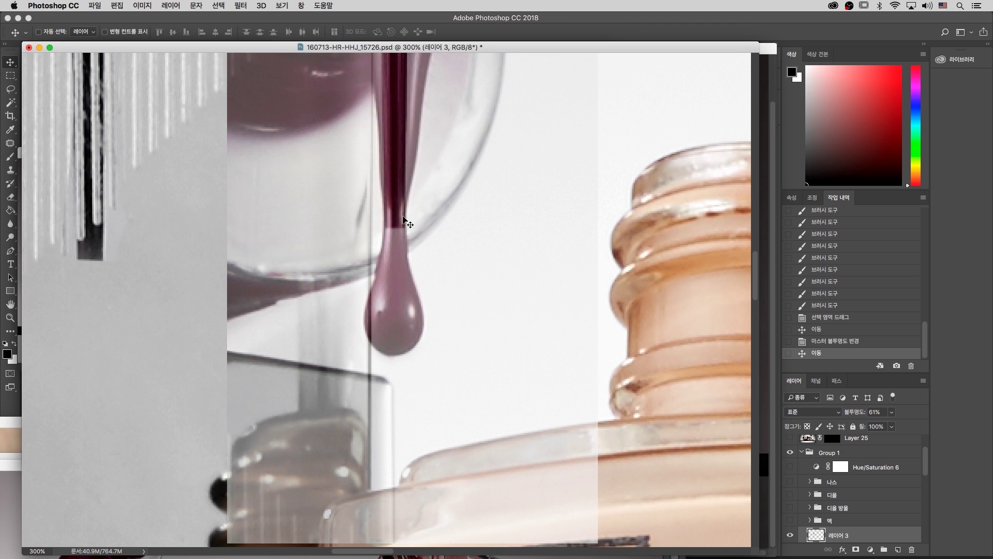
pyautogui.moveTo(405, 211); pyautogui.dragTo(407, 230)
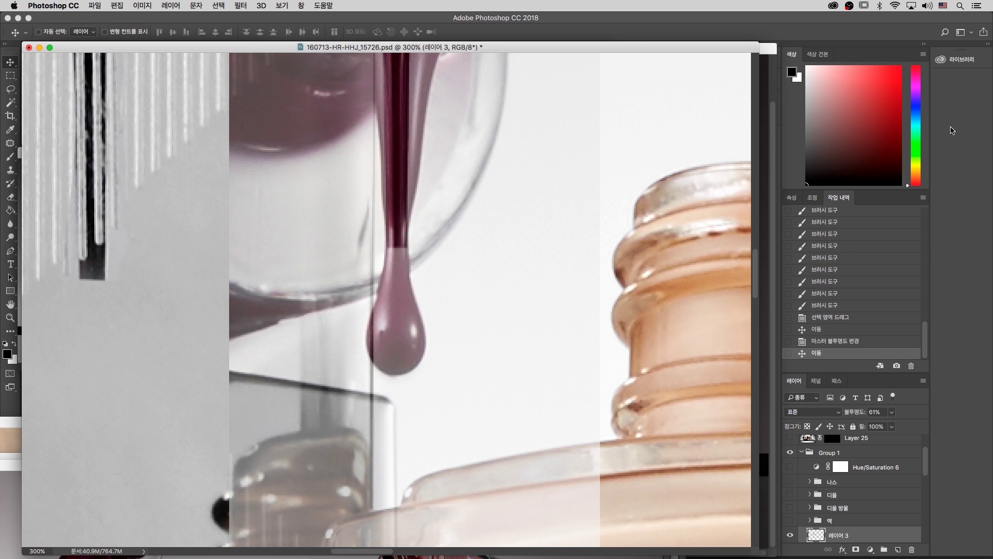
pyautogui.press('Up')
pyautogui.press('Up')
pyautogui.press('Up')
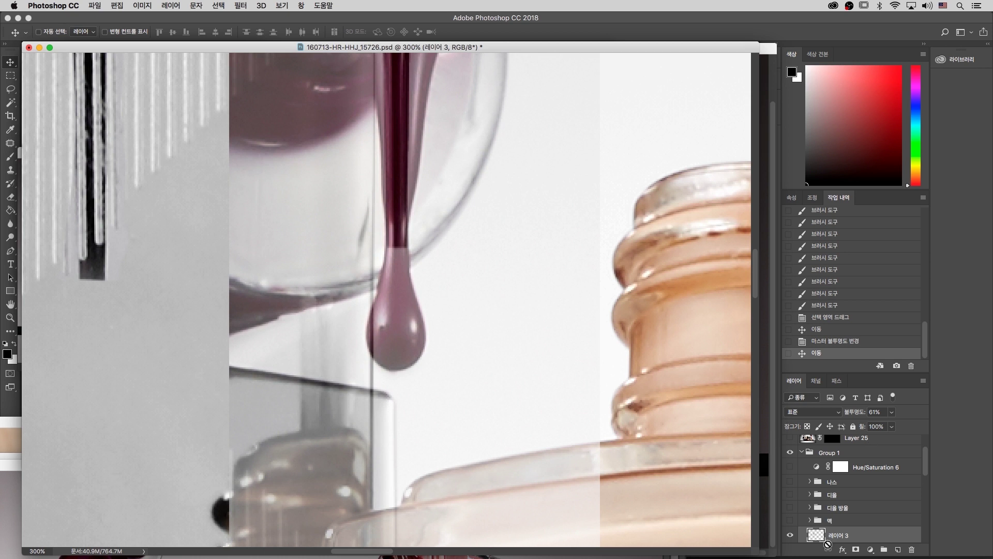
# Add a layer mask to the droplet layer and brush away part of the pasted surroundings on the cap.
pyautogui.click(855, 550)
pyautogui.moveTo(660, 227); pyautogui.dragTo(654, 229)
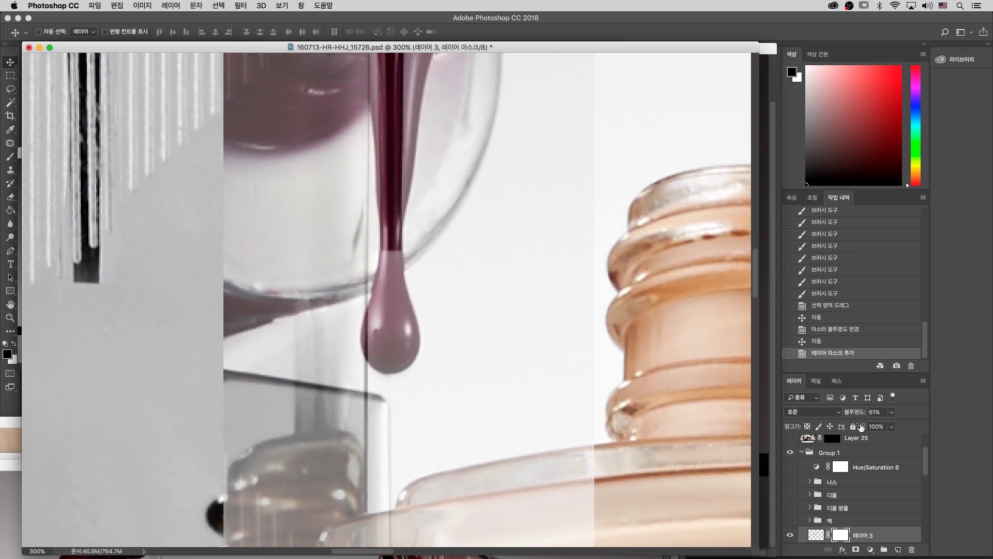
pyautogui.press('b')
pyautogui.moveTo(242, 132)
pyautogui.mouseDown()
pyautogui.moveTo(265, 286)
pyautogui.moveTo(286, 207)
pyautogui.moveTo(339, 181)
pyautogui.mouseUp()
pyautogui.rightClick(298, 176)
# Try to mask away the pasted surroundings close to the drip, and undo those brush strokes.
pyautogui.moveTo(382, 218); pyautogui.dragTo(349, 219)
pyautogui.moveTo(220, 187); pyautogui.dragTo(227, 189)
pyautogui.moveTo(388, 206)
pyautogui.mouseDown()
pyautogui.moveTo(393, 226)
pyautogui.moveTo(420, 216)
pyautogui.moveTo(398, 224)
pyautogui.moveTo(443, 243)
pyautogui.moveTo(396, 222)
pyautogui.mouseUp()
pyautogui.press('super+z')
pyautogui.press('alt+super+z')
pyautogui.press('alt+super+z')
pyautogui.press('alt+super+z')
pyautogui.press('alt+super+z')
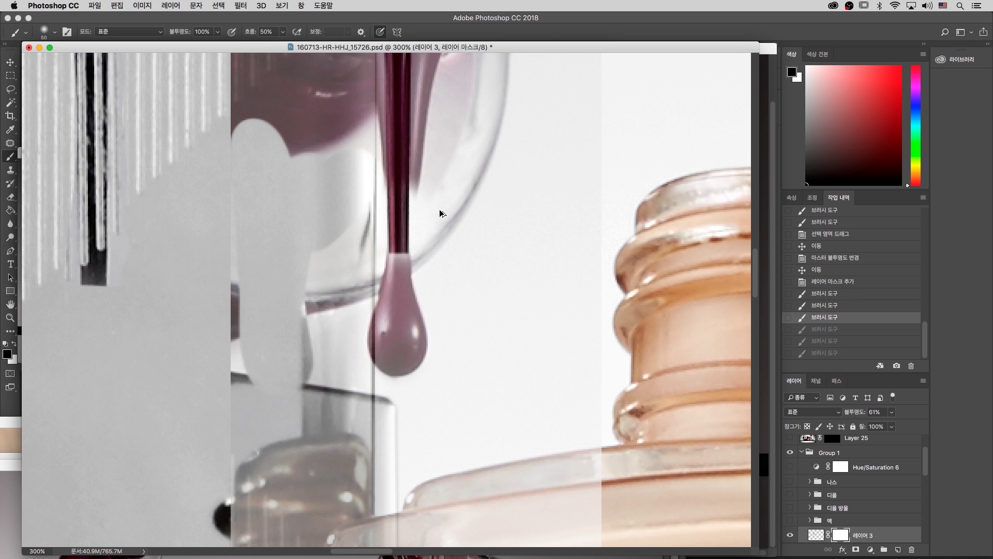
# Set the droplet layer's opacity to 100% and mask away its surroundings with an enlarged brush.
pyautogui.moveTo(859, 414); pyautogui.dragTo(928, 412)
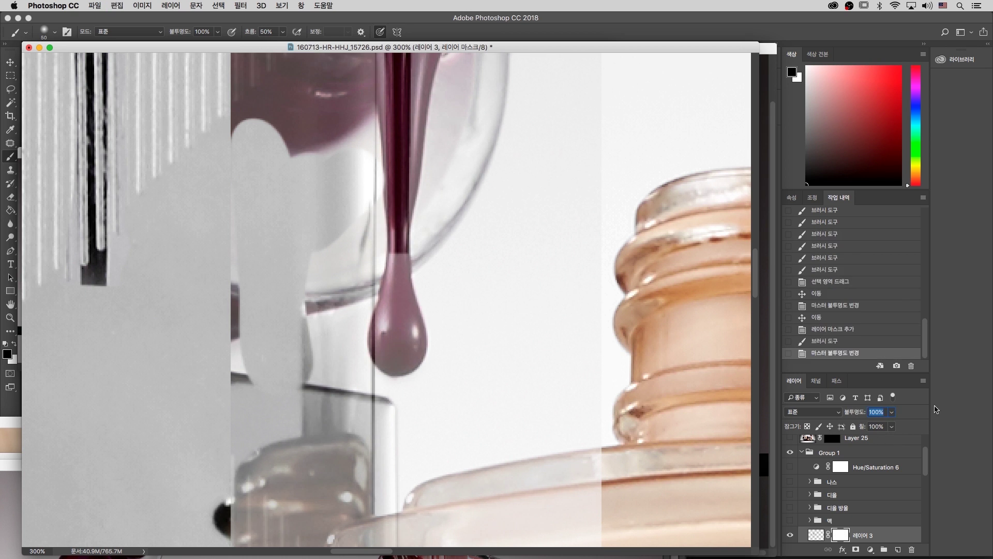
pyautogui.press('super+1')
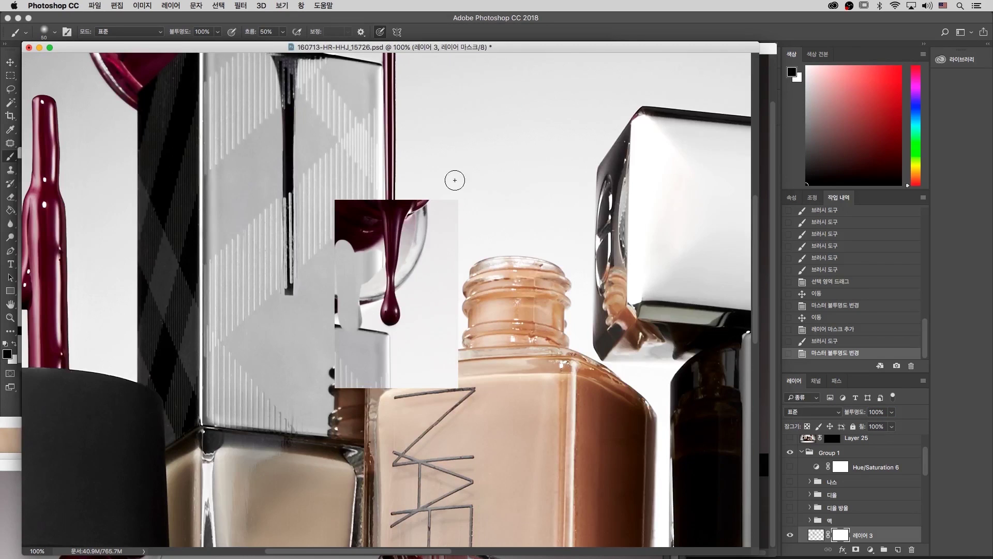
pyautogui.press(']')
pyautogui.press(']')
pyautogui.press(']')
pyautogui.press(']')
pyautogui.press(']')
pyautogui.moveTo(339, 209)
pyautogui.mouseDown()
pyautogui.moveTo(450, 216)
pyautogui.moveTo(383, 240)
pyautogui.moveTo(405, 249)
pyautogui.moveTo(394, 251)
pyautogui.moveTo(455, 222)
pyautogui.moveTo(459, 313)
pyautogui.moveTo(481, 375)
pyautogui.moveTo(266, 362)
pyautogui.moveTo(322, 299)
pyautogui.moveTo(309, 311)
pyautogui.mouseUp()
# Start a pen path at the drip's left edge and trace it down and around the droplet to its right side.
pyautogui.press('z')
pyautogui.moveTo(459, 142); pyautogui.dragTo(335, 452)
pyautogui.moveTo(406, 321); pyautogui.dragTo(416, 334)
pyautogui.moveTo(482, 131); pyautogui.dragTo(321, 357)
pyautogui.press('p')
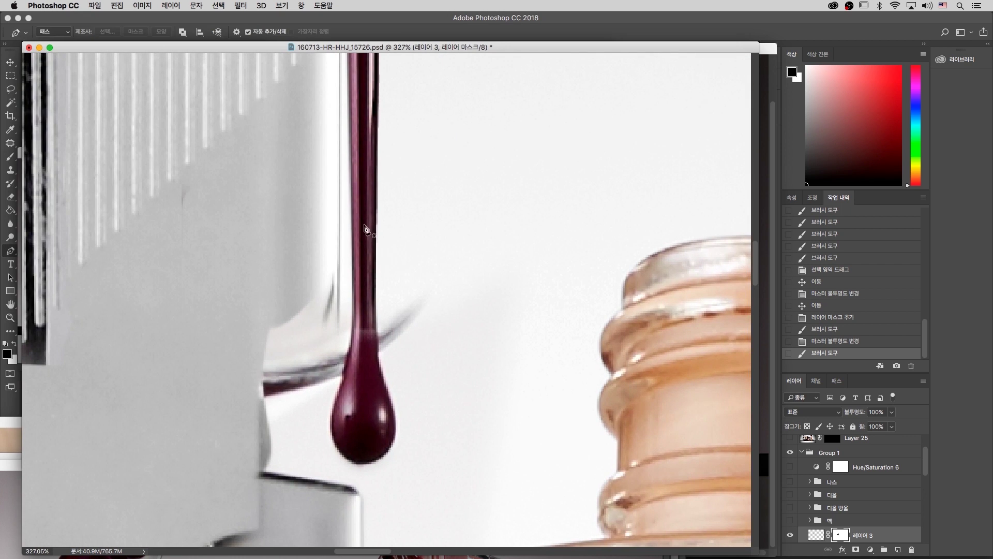
pyautogui.click(350, 192)
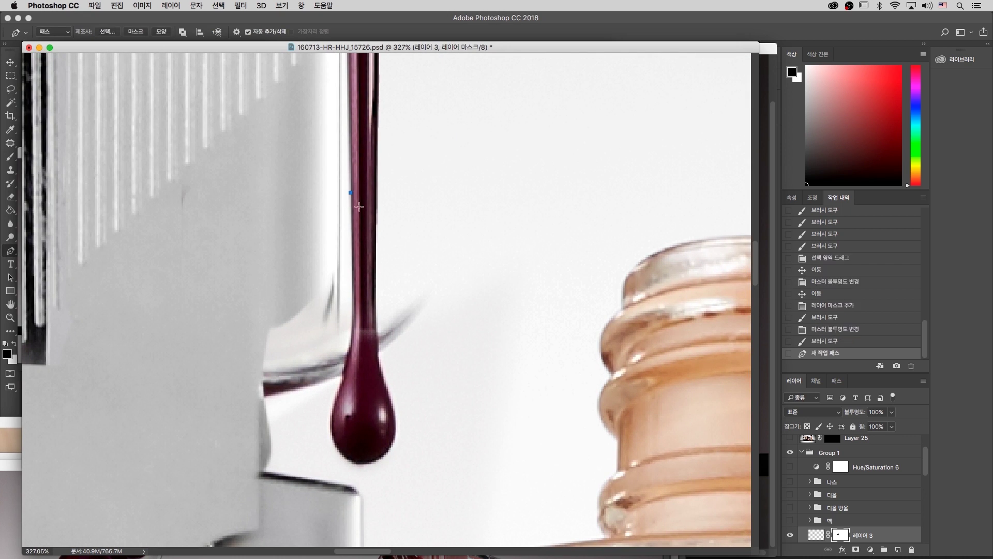
pyautogui.click(352, 302)
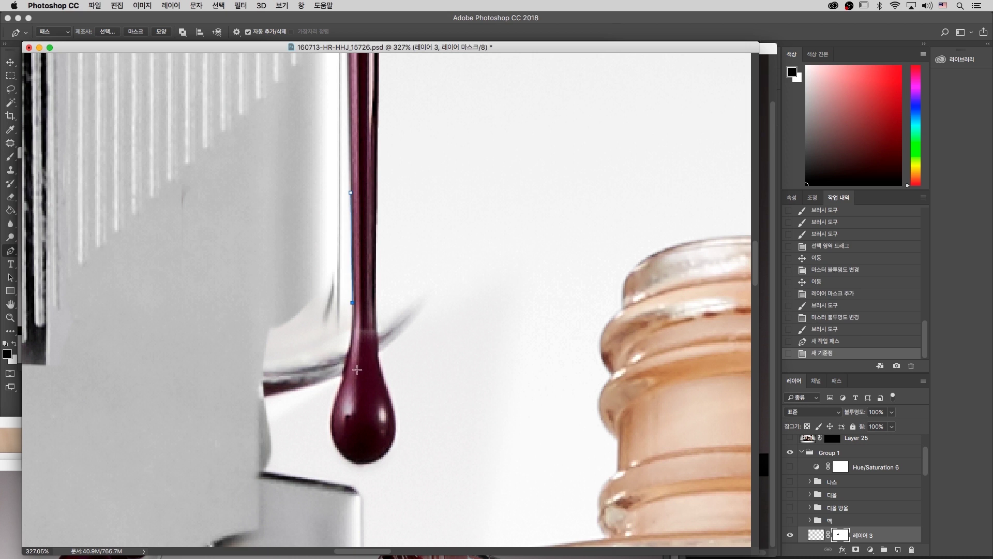
pyautogui.moveTo(340, 387); pyautogui.dragTo(382, 457)
pyautogui.click(394, 414)
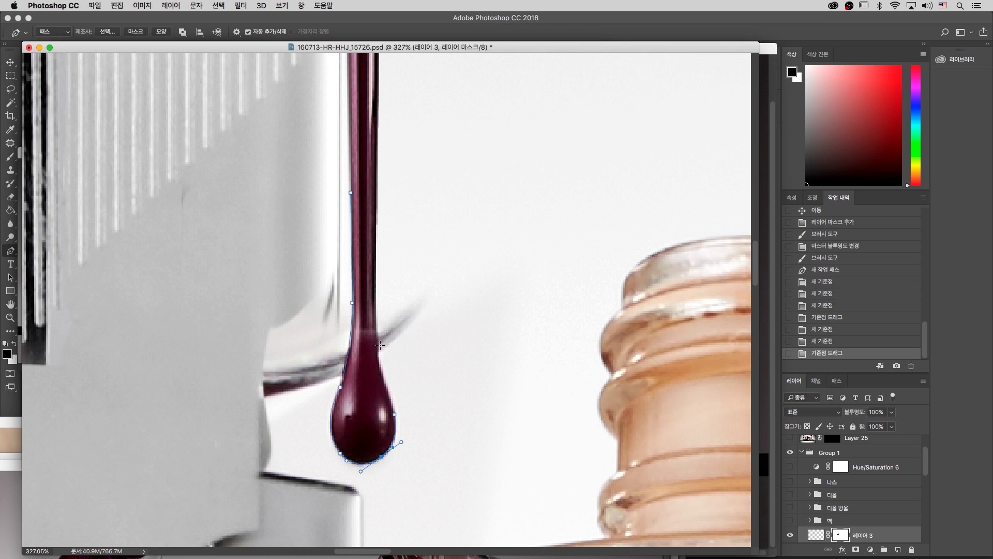
# Continue the path up the drip's right edge, close it across the drip, and convert it into a selection.
pyautogui.moveTo(375, 309); pyautogui.dragTo(375, 260)
pyautogui.click(375, 202)
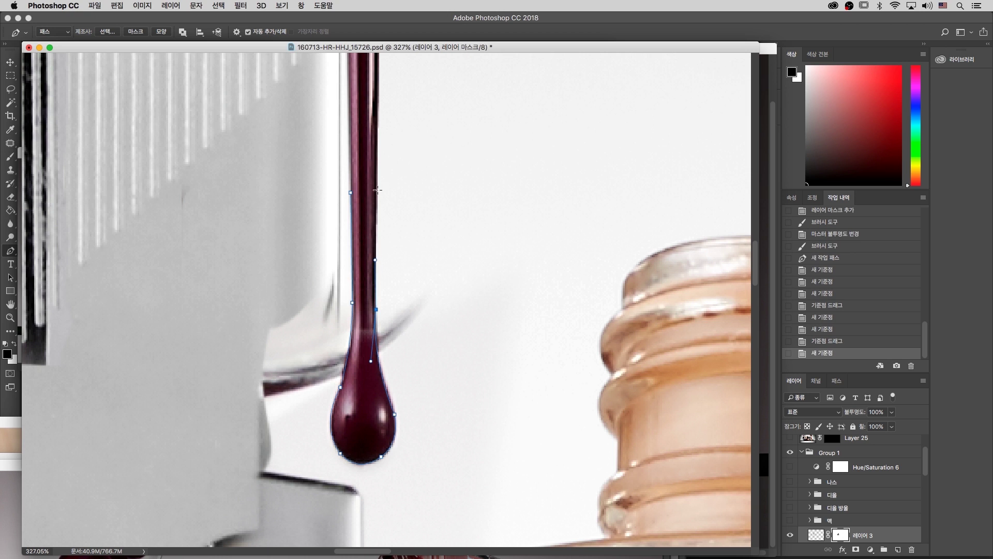
pyautogui.click(378, 190)
pyautogui.click(351, 193)
pyautogui.rightClick(357, 214)
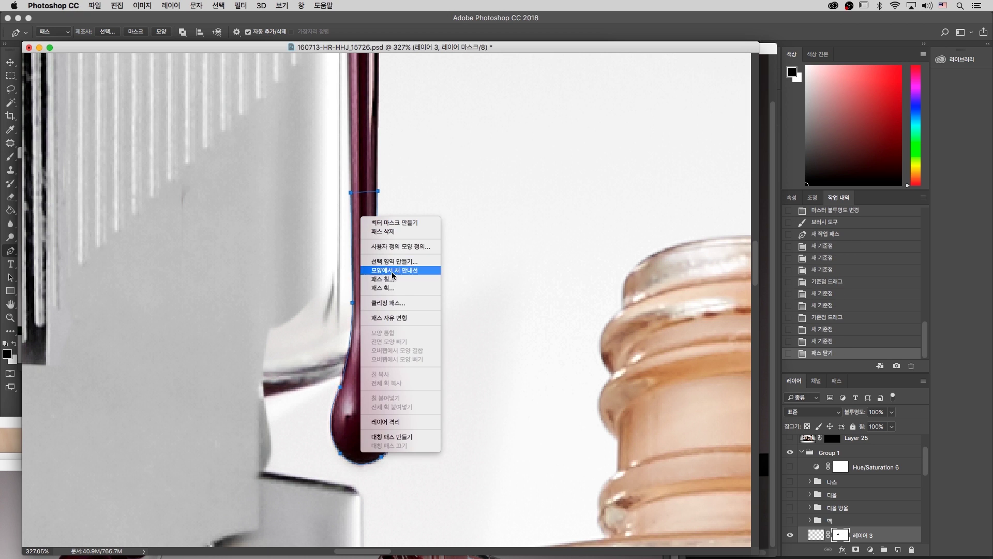
pyautogui.click(484, 242)
pyautogui.press('Return')
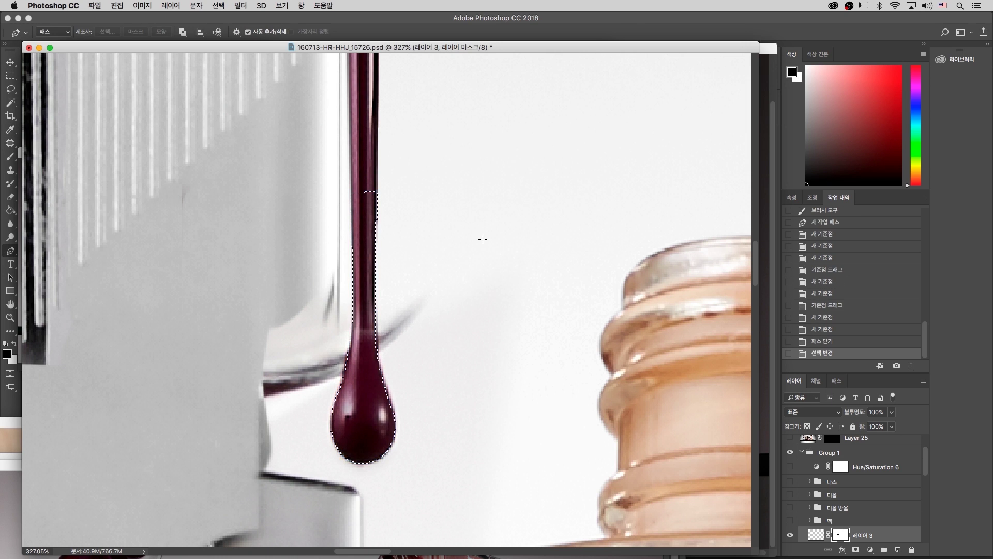
# Invert the selection, fill the droplet layer's mask with black outside the drip, and deselect.
pyautogui.press('super+shift+i')
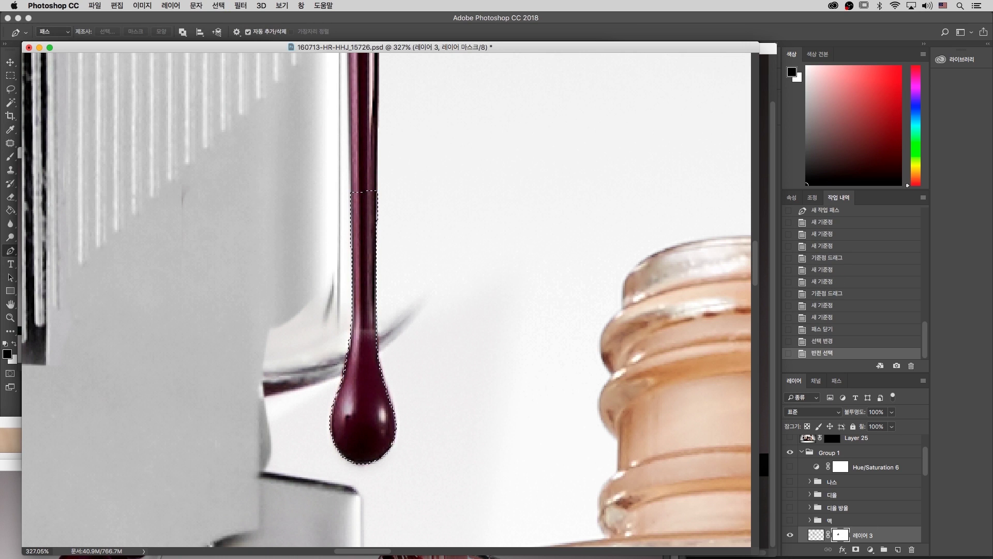
pyautogui.hotkey('alt', 'BackSpace')
pyautogui.press('super+d')
pyautogui.press('z')
pyautogui.moveTo(466, 234); pyautogui.dragTo(300, 472)
pyautogui.press('super+minus')
pyautogui.press('super+minus')
pyautogui.press('super+minus')
pyautogui.press('super+minus')
pyautogui.press('super+minus')
pyautogui.press('super+minus')
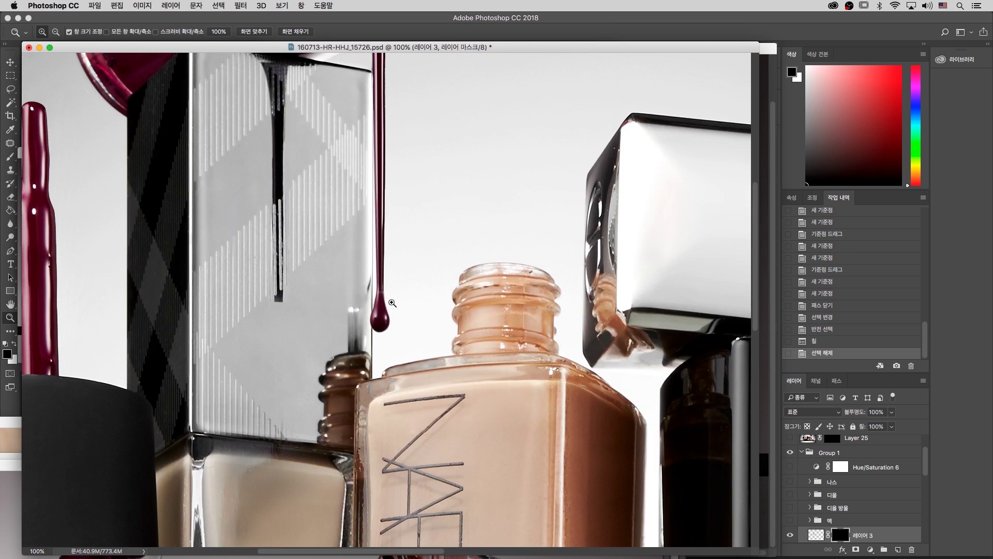
# Blend the seam between the droplet and the long drip on the layer mask with a small brush, undoing the unwanted strokes.
pyautogui.moveTo(414, 232); pyautogui.dragTo(320, 336)
pyautogui.moveTo(379, 277); pyautogui.dragTo(371, 281)
pyautogui.moveTo(608, 372); pyautogui.dragTo(559, 348)
pyautogui.press('b')
pyautogui.press('p')
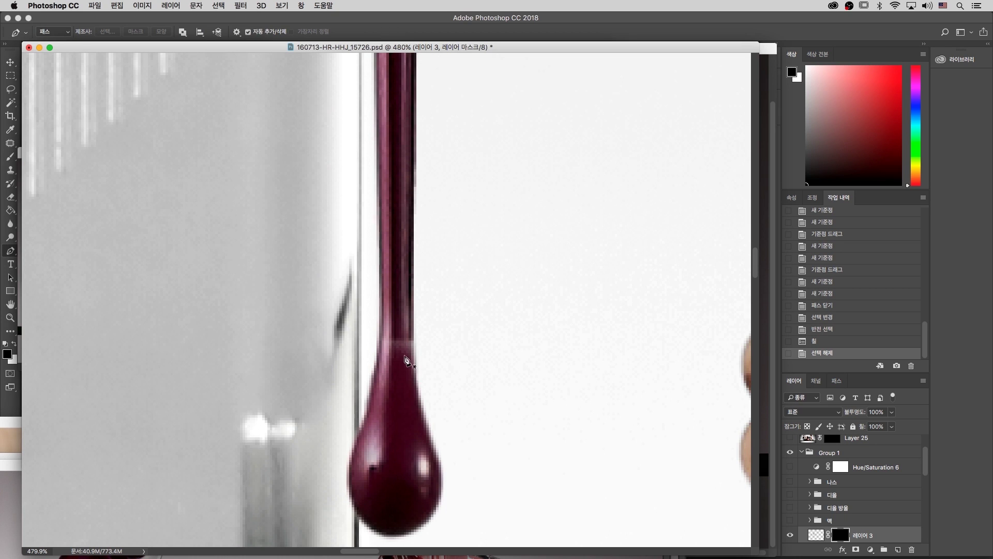
pyautogui.press('b')
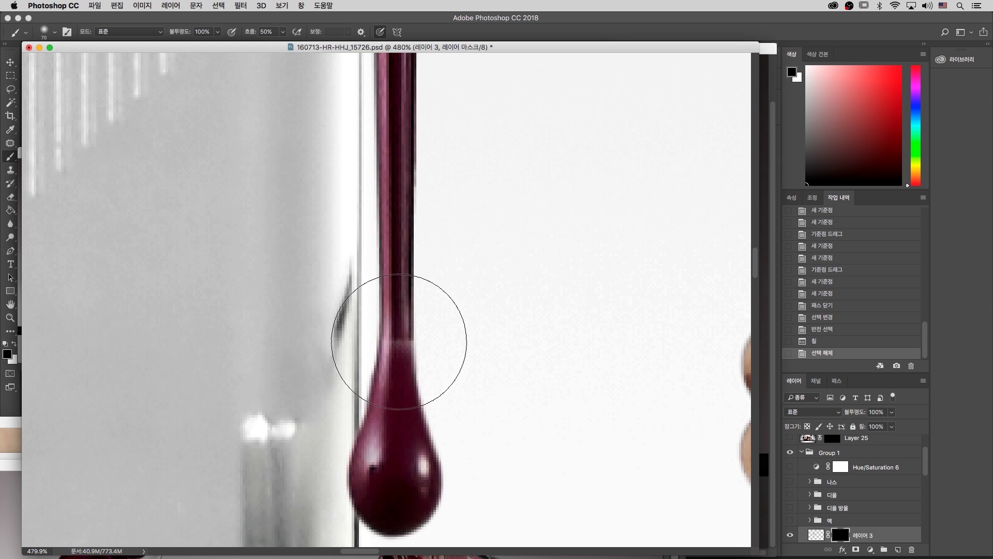
pyautogui.moveTo(402, 339); pyautogui.dragTo(410, 339)
pyautogui.press('x')
pyautogui.press('alt+super+z')
pyautogui.press('alt+super+z')
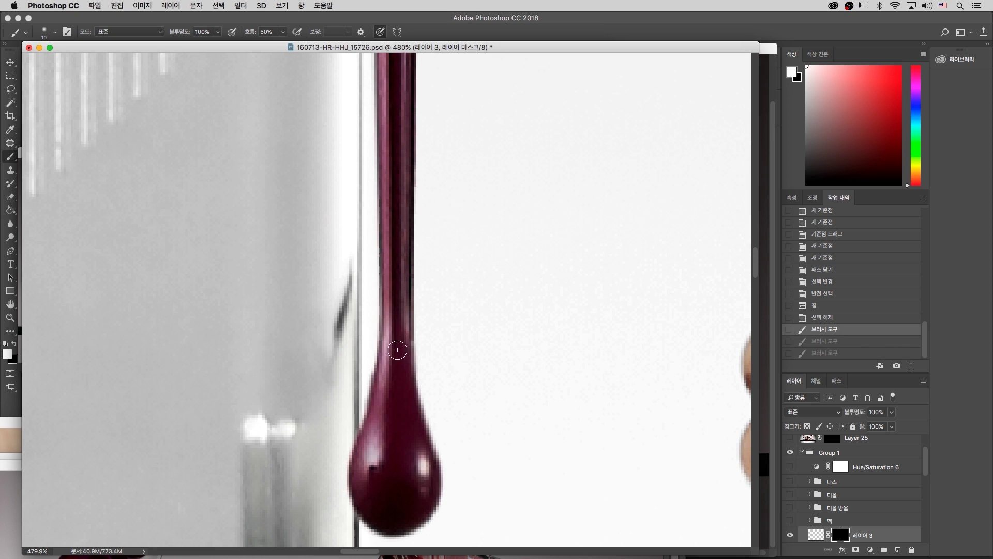
pyautogui.moveTo(397, 387); pyautogui.dragTo(395, 407)
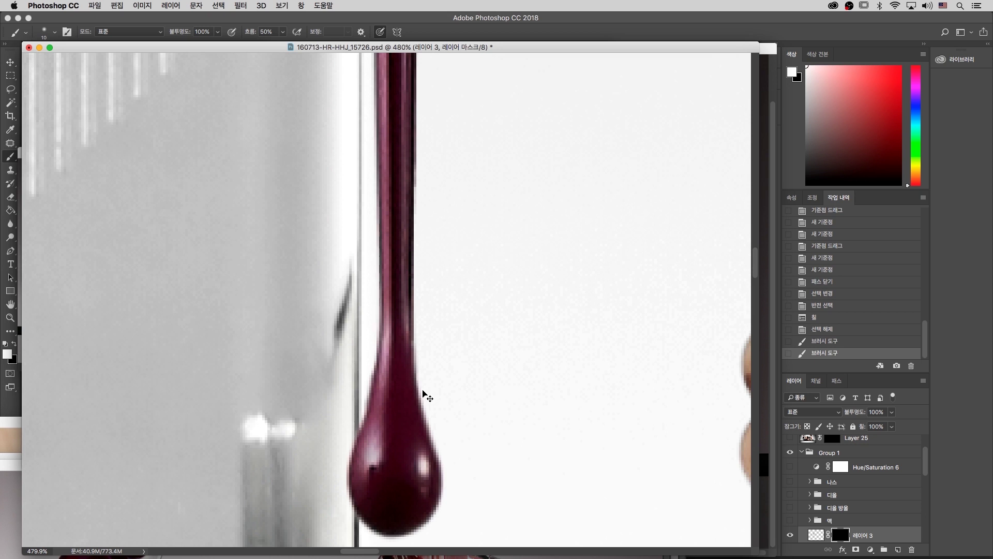
# Examine the finished drip in the whole composition and the cut-off end of its reflection on the Burberry cap.
pyautogui.press('super+0')
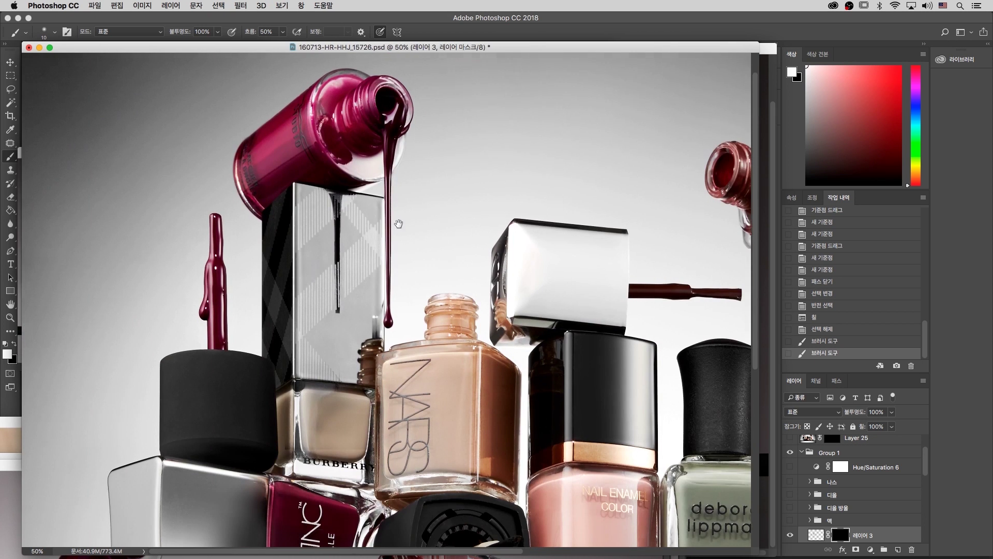
pyautogui.press('super+minus')
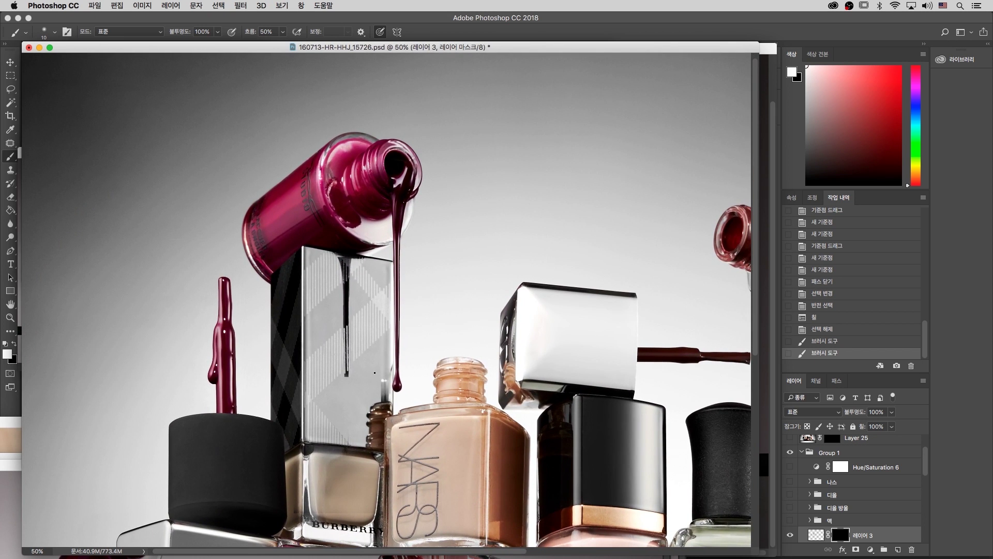
pyautogui.scroll(1, 461, 286)
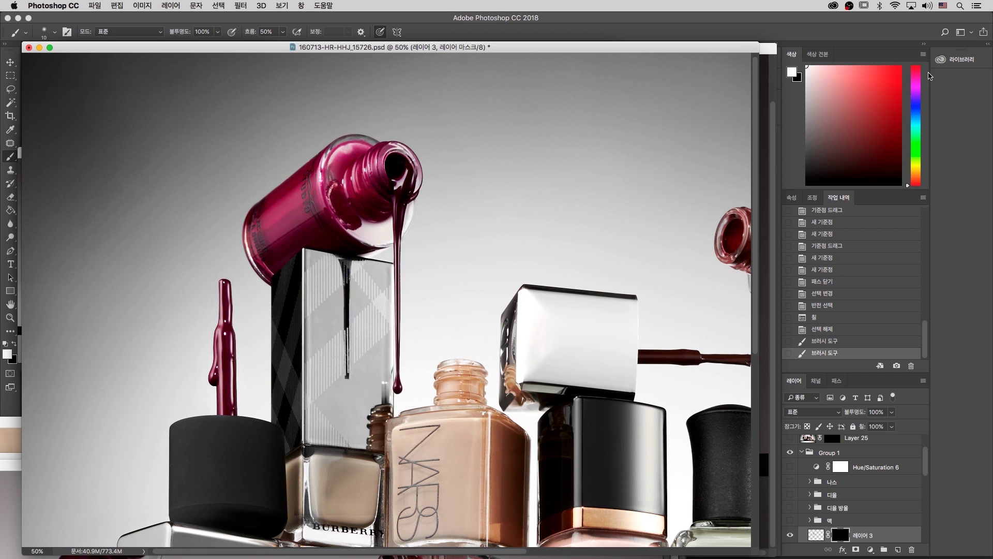
pyautogui.press('super+plus')
pyautogui.press('super+plus')
pyautogui.press('super+plus')
pyautogui.moveTo(446, 372); pyautogui.dragTo(569, 136)
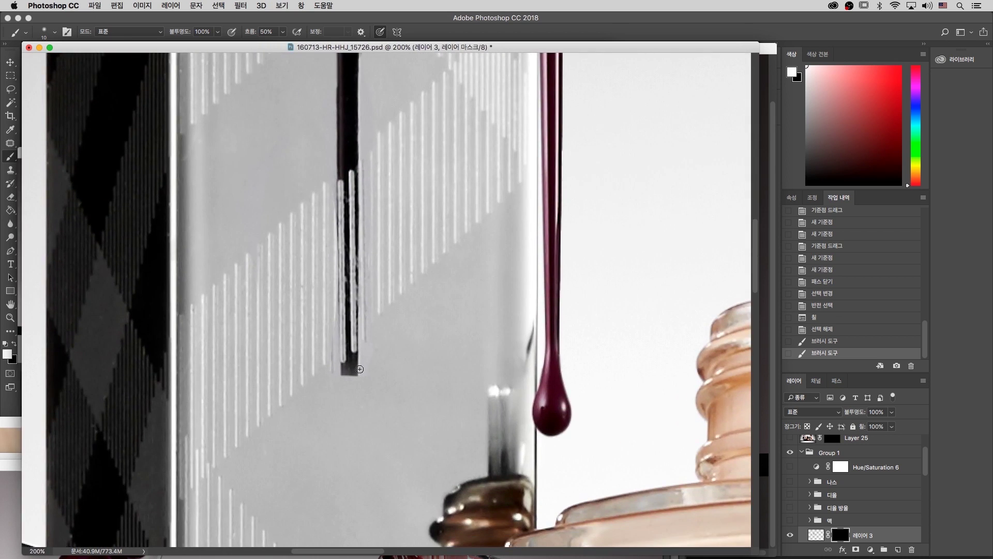
pyautogui.press('super+0')
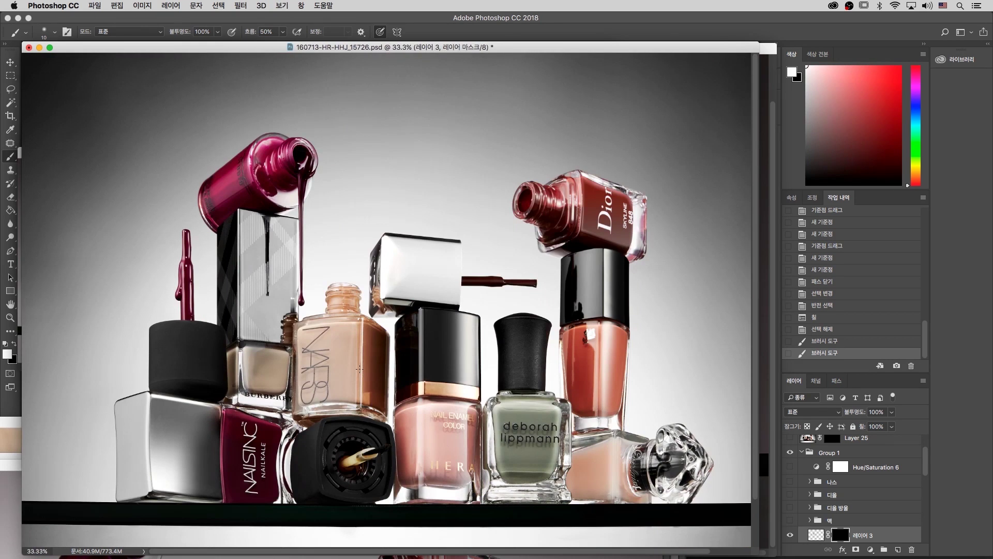
# Select the reflected droplet area on the cap in 160713-HR-HHJ_15795.tif and move it into the composite 160713-HR-HHJ_15726.psd as a new layer.
pyautogui.press('f')
pyautogui.press('f')
pyautogui.press('super+minus')
pyautogui.press('super+minus')
pyautogui.press('f')
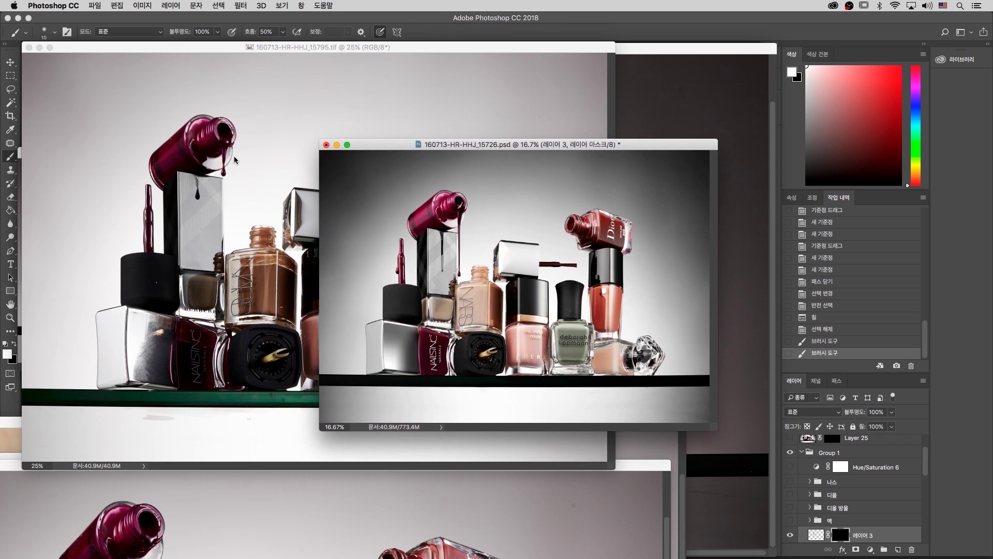
pyautogui.click(235, 160)
pyautogui.press('m')
pyautogui.moveTo(180, 176); pyautogui.dragTo(255, 188)
pyautogui.press('v')
pyautogui.moveTo(285, 235); pyautogui.dragTo(444, 272)
# Lower the new layer's opacity to 73% and align its droplet with the end of the drip's reflection.
pyautogui.press('z')
pyautogui.moveTo(501, 222); pyautogui.dragTo(427, 307)
pyautogui.moveTo(455, 158); pyautogui.dragTo(224, 413)
pyautogui.moveTo(860, 416); pyautogui.dragTo(846, 415)
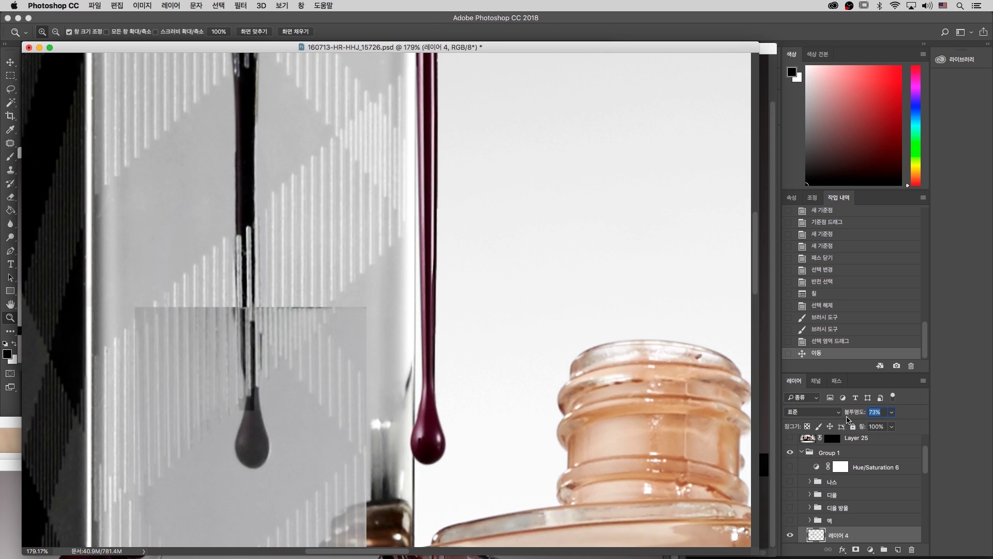
pyautogui.press('v')
pyautogui.moveTo(277, 443); pyautogui.dragTo(266, 441)
pyautogui.press('Right')
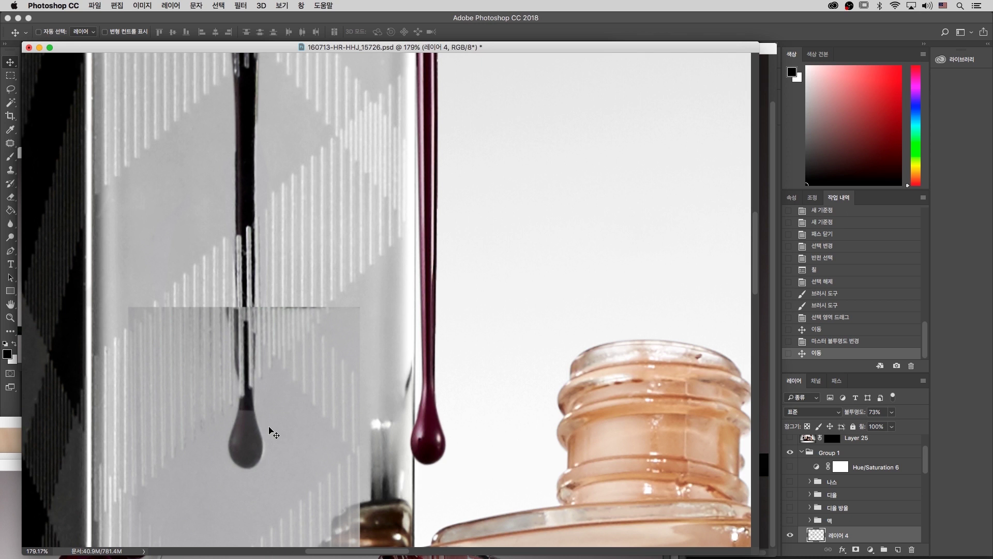
# Add a mask to the reflected droplet layer and paint away the pasted surroundings with a 90 px brush.
pyautogui.moveTo(536, 365); pyautogui.dragTo(507, 181)
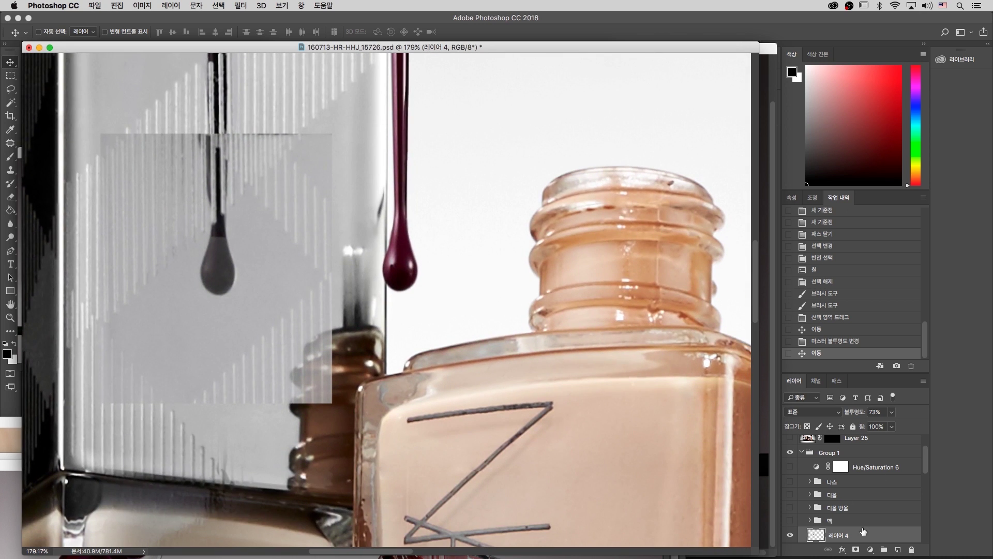
pyautogui.click(856, 550)
pyautogui.press('b')
pyautogui.press('x')
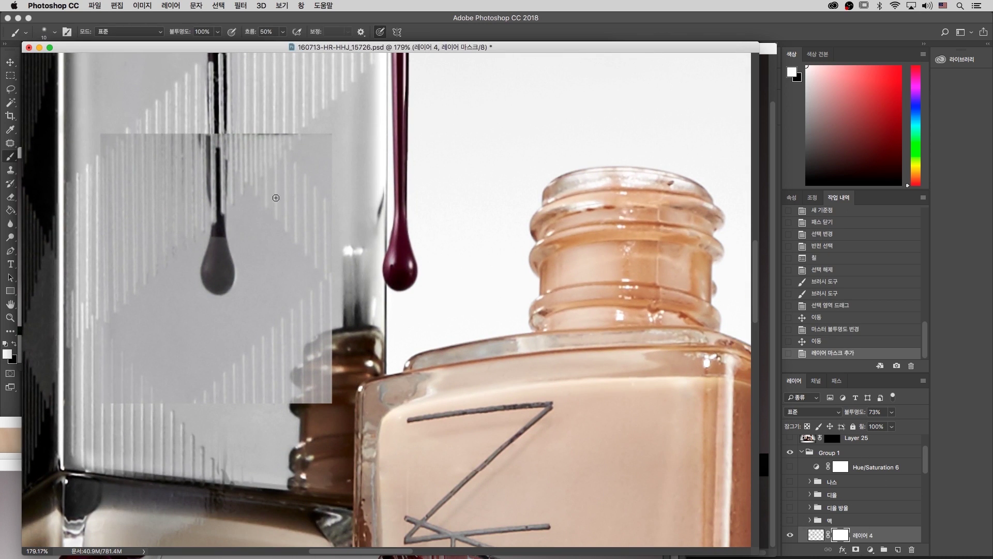
pyautogui.press(']')
pyautogui.press(']')
pyautogui.press(']')
pyautogui.press(']')
pyautogui.press(']')
pyautogui.press(']')
pyautogui.press(']')
pyautogui.press(']')
pyautogui.moveTo(227, 137)
pyautogui.mouseDown()
pyautogui.moveTo(135, 154)
pyautogui.moveTo(113, 148)
pyautogui.moveTo(228, 146)
pyautogui.moveTo(205, 148)
pyautogui.moveTo(133, 212)
pyautogui.moveTo(275, 122)
pyautogui.moveTo(315, 165)
pyautogui.moveTo(303, 312)
pyautogui.moveTo(316, 371)
pyautogui.moveTo(299, 386)
pyautogui.moveTo(50, 376)
pyautogui.moveTo(327, 333)
pyautogui.moveTo(294, 327)
pyautogui.moveTo(285, 346)
pyautogui.moveTo(94, 343)
pyautogui.moveTo(94, 290)
pyautogui.mouseUp()
# Set the brush hardness to 79% and mask away more of the pasted background beside the reflected droplet.
pyautogui.press('x')
pyautogui.rightClick(123, 210)
pyautogui.moveTo(210, 254); pyautogui.dragTo(228, 255)
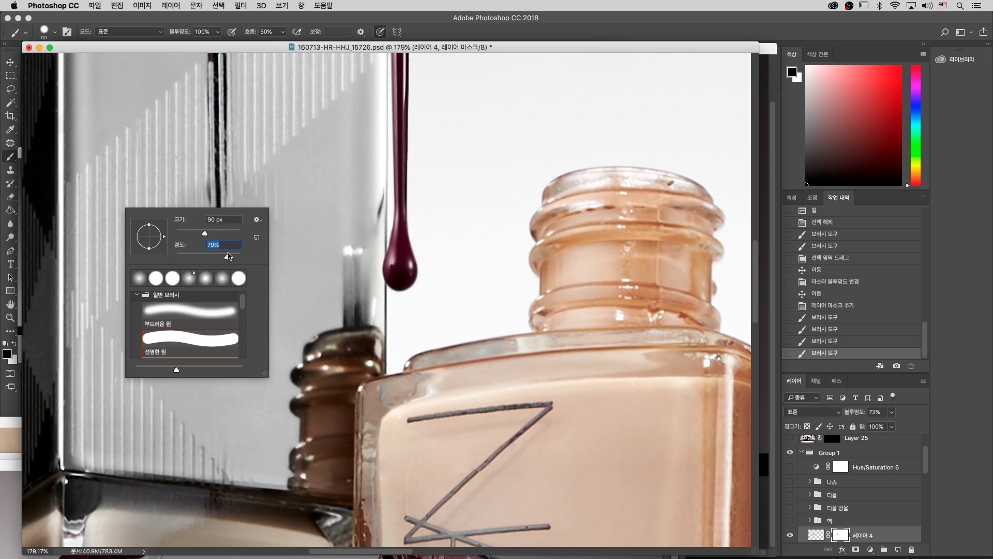
pyautogui.press('Return')
pyautogui.press('super+minus')
pyautogui.press('super+minus')
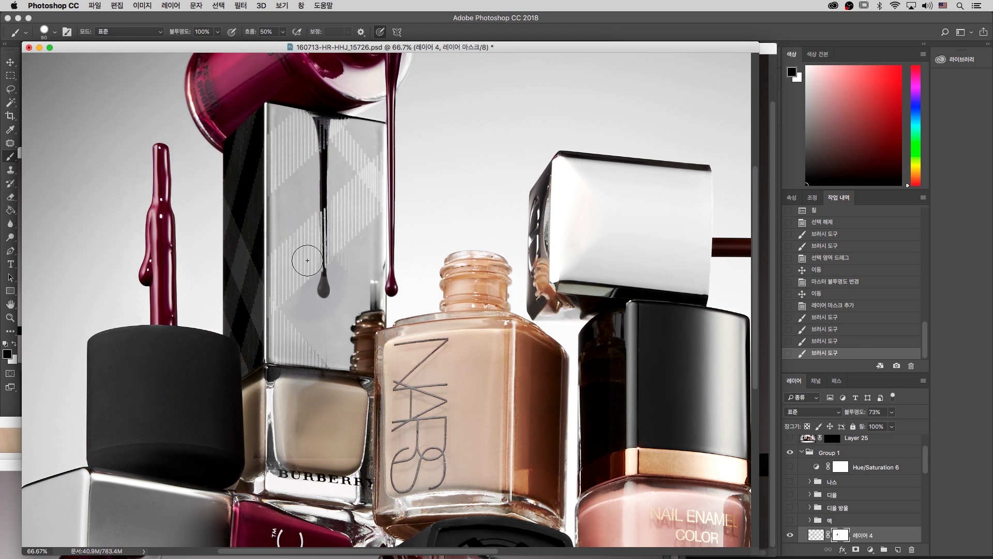
pyautogui.click(346, 257)
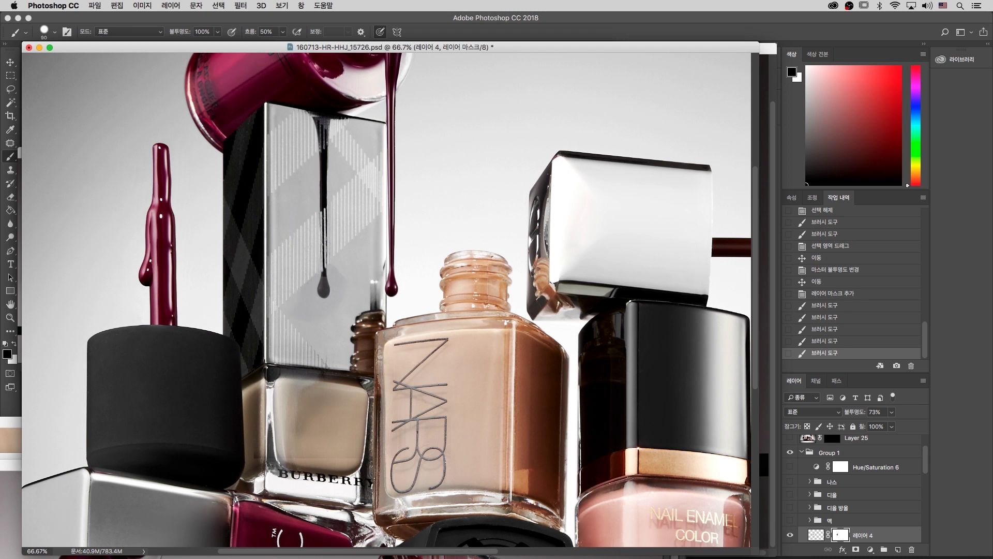
# Set the layer opacity to 98% and mask away the grey patch along the reflected droplet's right side with a 25 px brush.
pyautogui.press('super+plus')
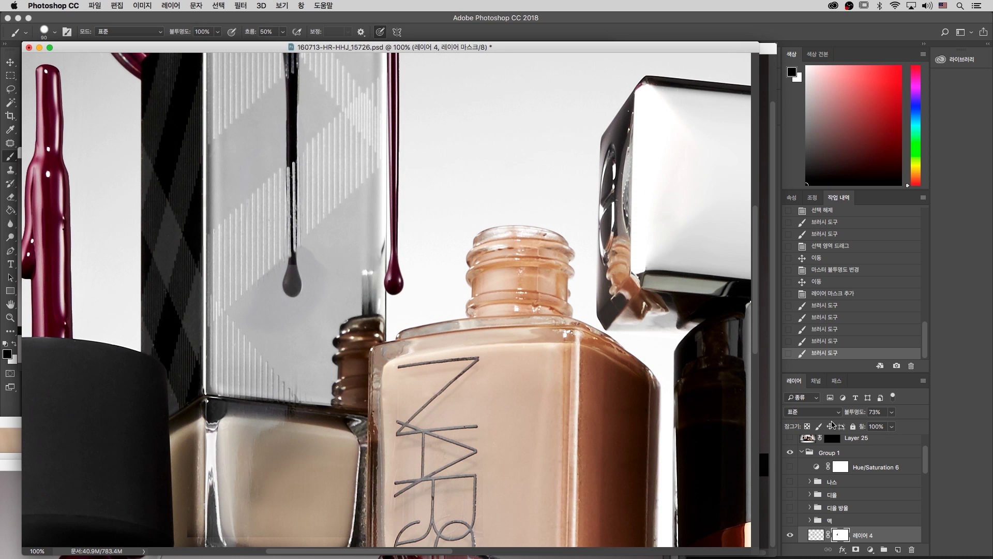
pyautogui.moveTo(850, 413); pyautogui.dragTo(931, 413)
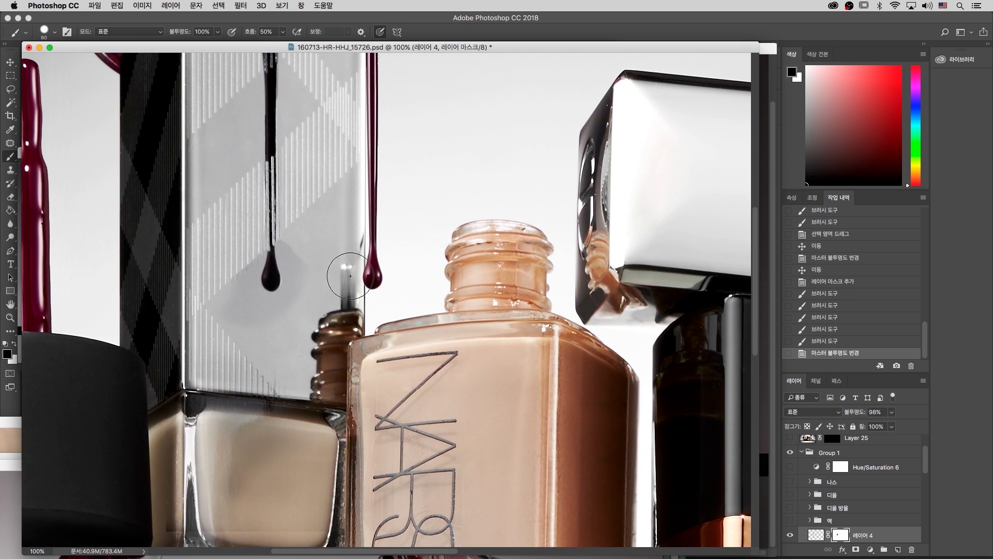
pyautogui.press('z')
pyautogui.moveTo(318, 219); pyautogui.dragTo(196, 399)
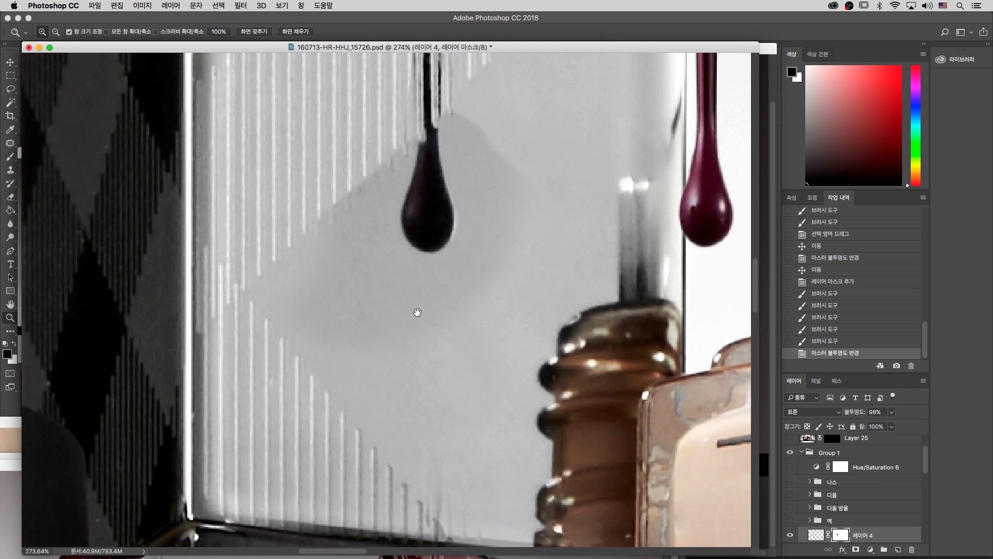
pyautogui.moveTo(543, 307); pyautogui.dragTo(456, 388)
pyautogui.press('b')
pyautogui.press('[')
pyautogui.press('[')
pyautogui.moveTo(380, 190); pyautogui.dragTo(389, 241)
pyautogui.moveTo(387, 238)
pyautogui.mouseDown()
pyautogui.moveTo(379, 227)
pyautogui.moveTo(392, 255)
pyautogui.mouseUp()
pyautogui.moveTo(390, 252); pyautogui.dragTo(397, 274)
pyautogui.moveTo(398, 210); pyautogui.dragTo(412, 300)
pyautogui.moveTo(442, 234)
pyautogui.mouseDown()
pyautogui.moveTo(450, 308)
pyautogui.moveTo(440, 334)
pyautogui.mouseUp()
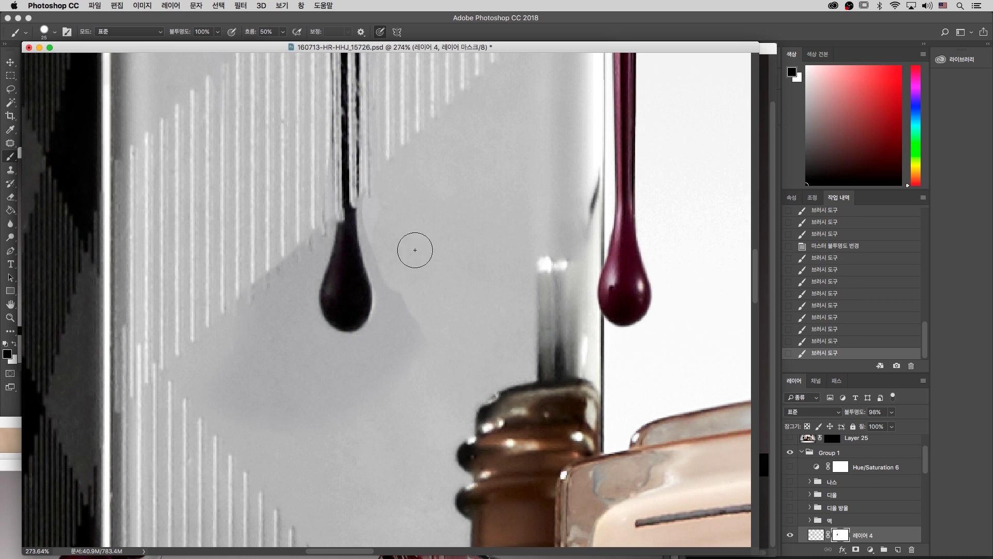
# Try to select the background around the reflected droplet with the Magic Wand on the layer and its mask, and deselect.
pyautogui.press('w')
pyautogui.hotkey('shift', 'w')
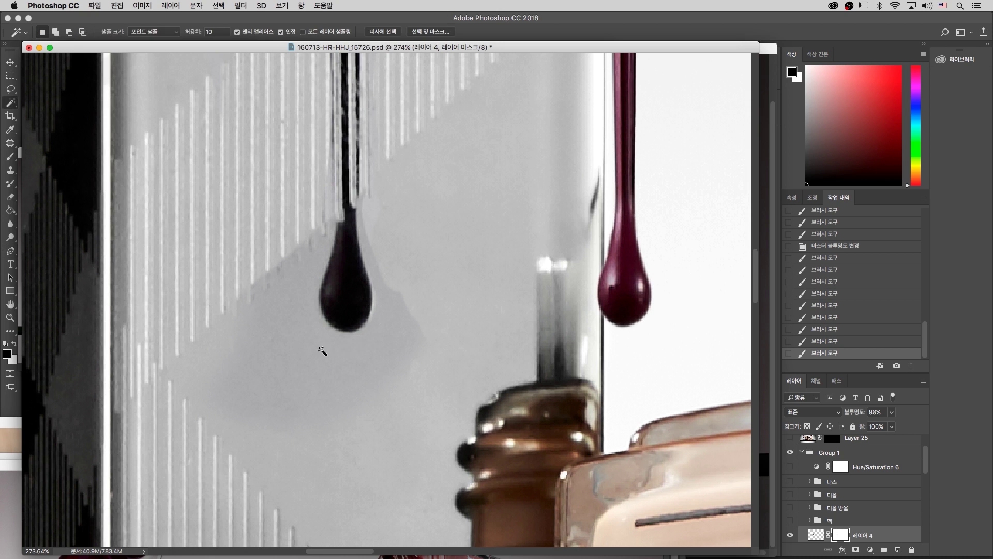
pyautogui.rightClick(11, 105)
pyautogui.click(294, 354)
pyautogui.click(822, 535)
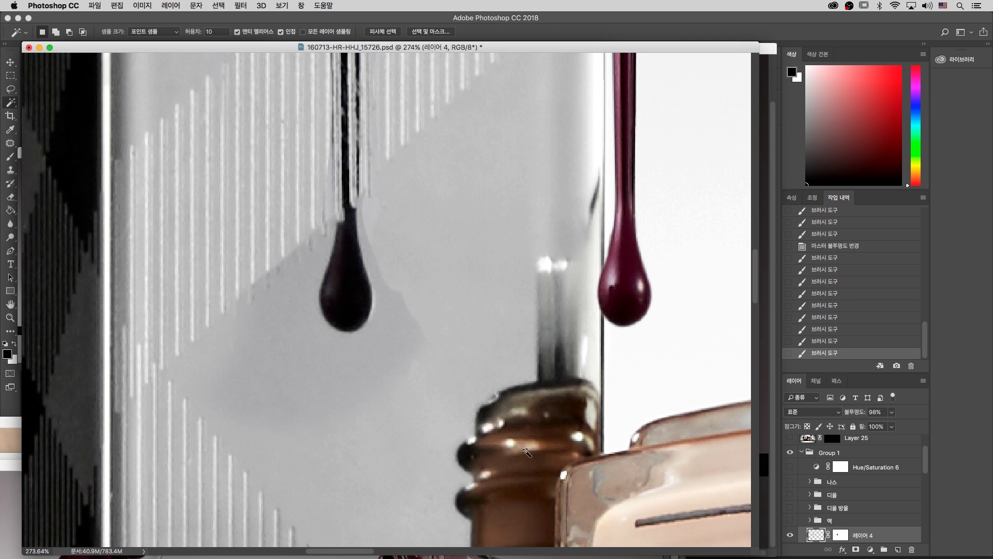
pyautogui.click(381, 364)
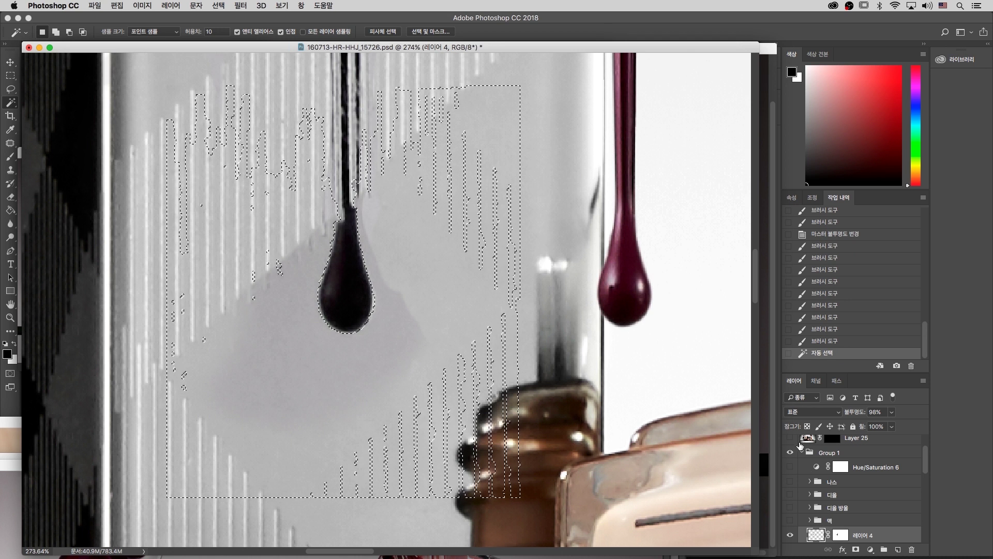
pyautogui.press('super+d')
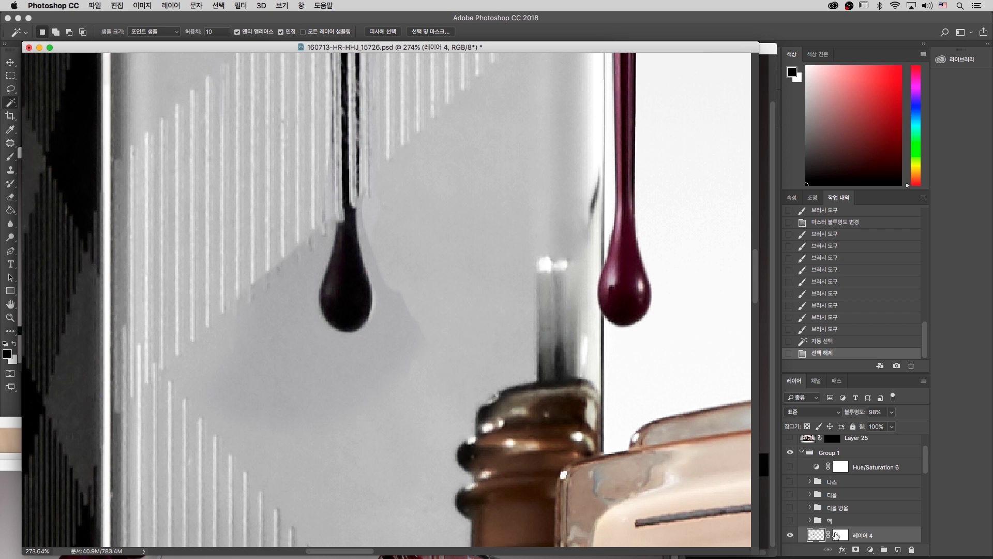
pyautogui.moveTo(512, 321); pyautogui.dragTo(514, 324)
pyautogui.click(383, 311)
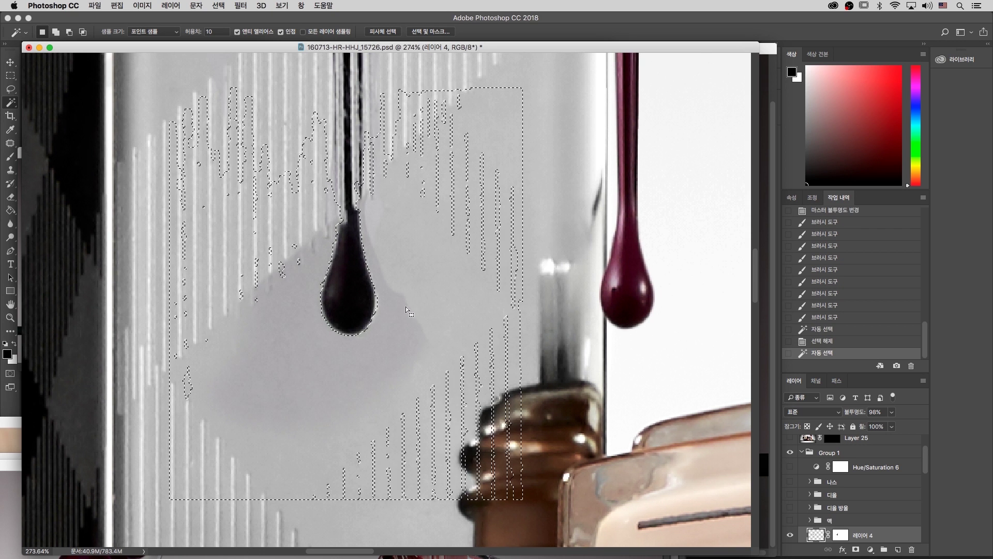
pyautogui.press('super+d')
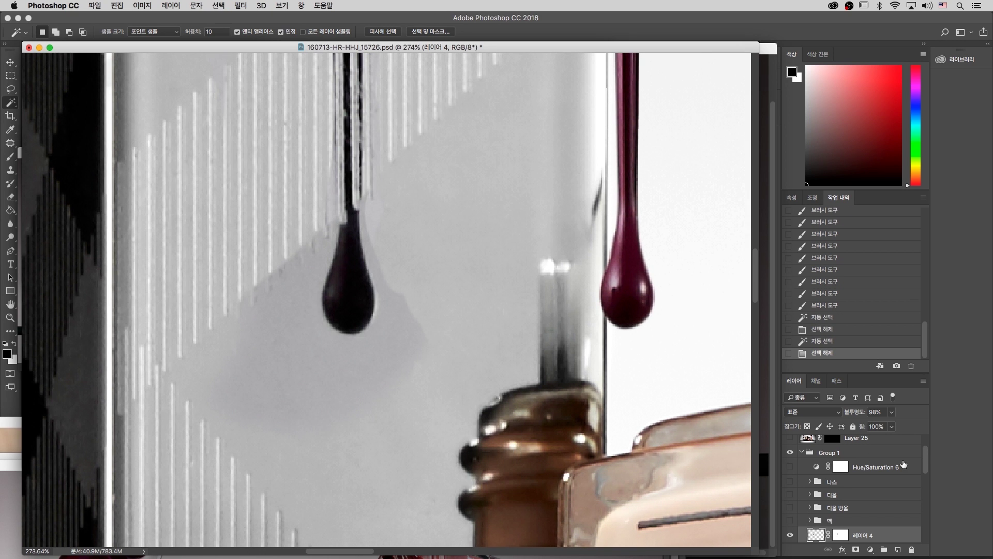
pyautogui.click(842, 533)
pyautogui.click(395, 337)
pyautogui.press('super+d')
# Brush away the grey patch to the right of and below the reflected droplet on the layer mask.
pyautogui.scroll(2, 510, 306)
pyautogui.press('super+minus')
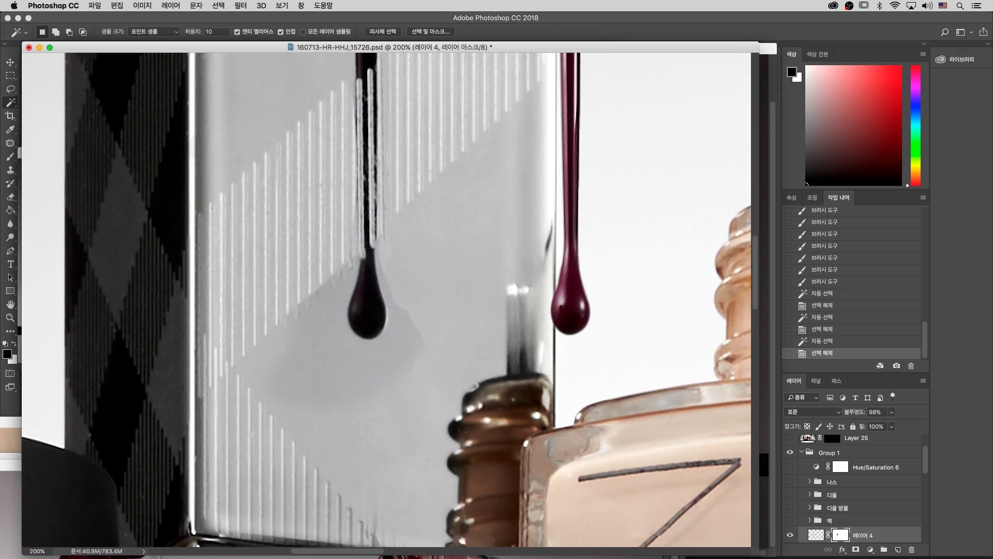
pyautogui.press('b')
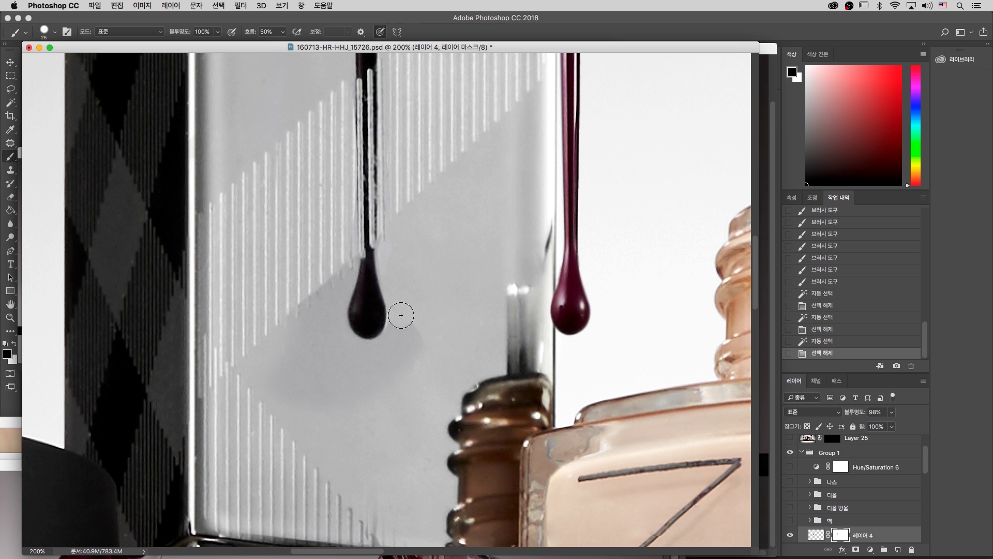
pyautogui.moveTo(364, 368)
pyautogui.mouseDown()
pyautogui.moveTo(401, 342)
pyautogui.moveTo(374, 384)
pyautogui.mouseUp()
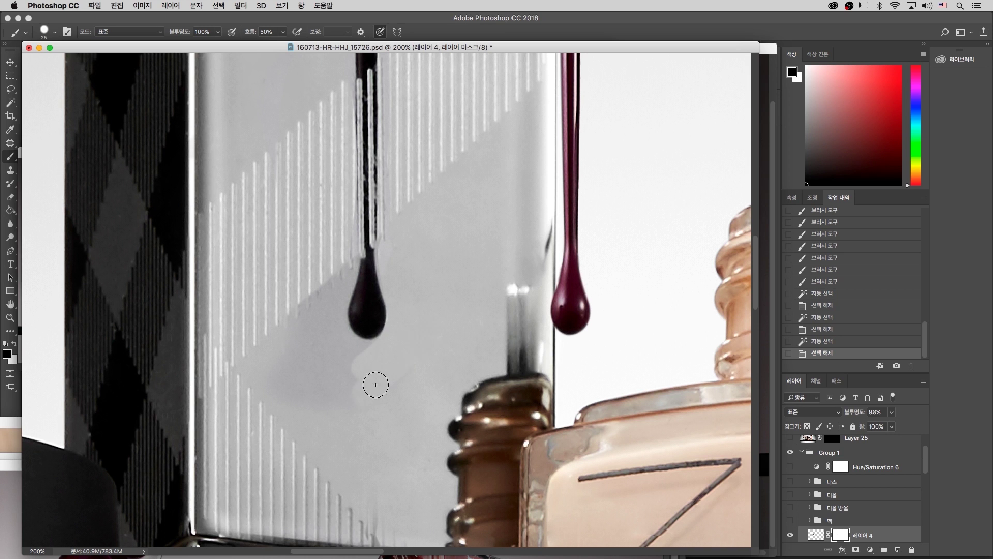
pyautogui.moveTo(402, 254)
pyautogui.mouseDown()
pyautogui.moveTo(331, 246)
pyautogui.moveTo(346, 245)
pyautogui.moveTo(343, 263)
pyautogui.moveTo(348, 254)
pyautogui.moveTo(336, 322)
pyautogui.moveTo(357, 349)
pyautogui.moveTo(380, 353)
pyautogui.moveTo(348, 370)
pyautogui.mouseUp()
pyautogui.click(345, 266)
# Enlarge the brush to 60 px and mask away the remaining grey patch to the left of the reflected droplet.
pyautogui.press(']')
pyautogui.press(']')
pyautogui.press(']')
pyautogui.press(']')
pyautogui.press(']')
pyautogui.press(']')
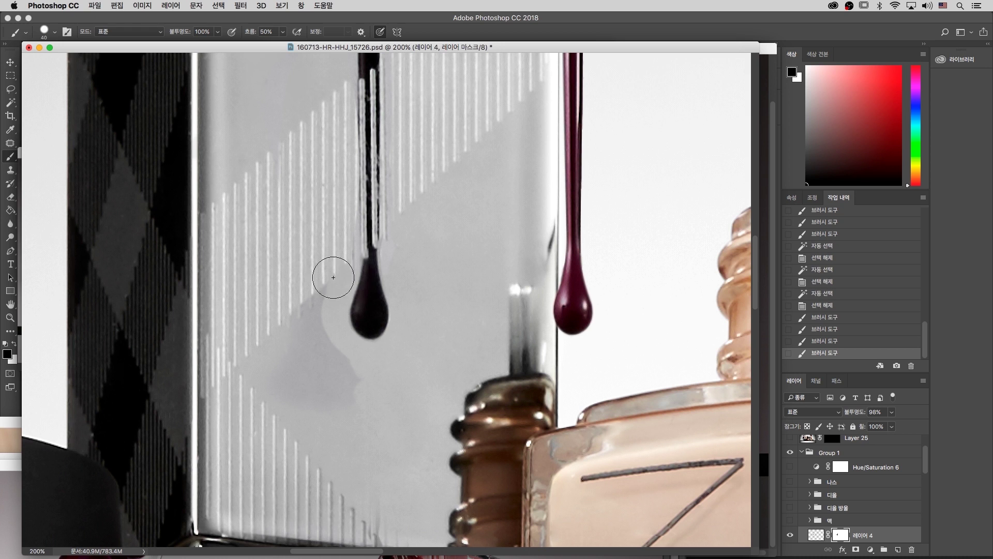
pyautogui.moveTo(305, 278)
pyautogui.mouseDown()
pyautogui.moveTo(305, 331)
pyautogui.moveTo(238, 343)
pyautogui.moveTo(333, 406)
pyautogui.moveTo(324, 365)
pyautogui.moveTo(478, 320)
pyautogui.mouseUp()
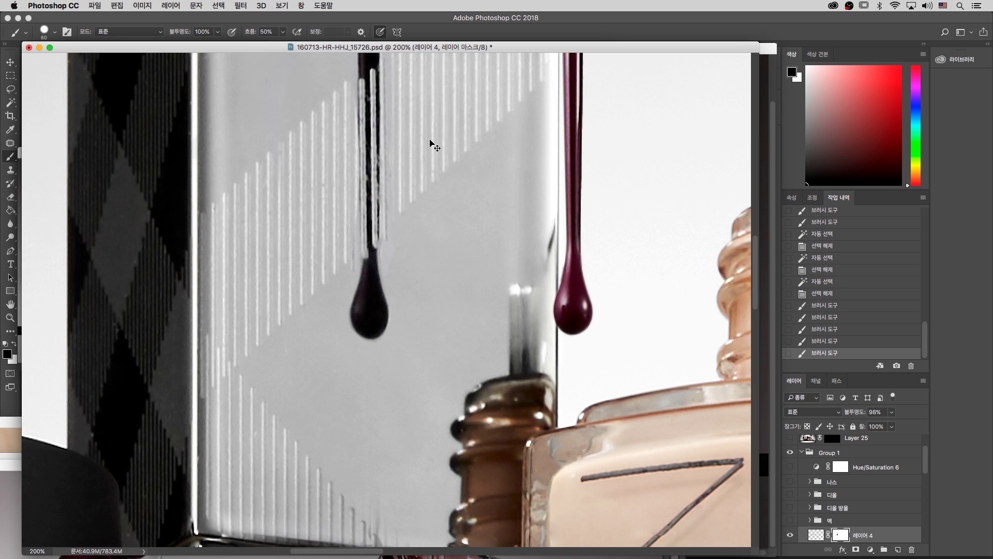
pyautogui.press('super+minus')
pyautogui.press('super+minus')
pyautogui.press('super+minus')
pyautogui.press('super+minus')
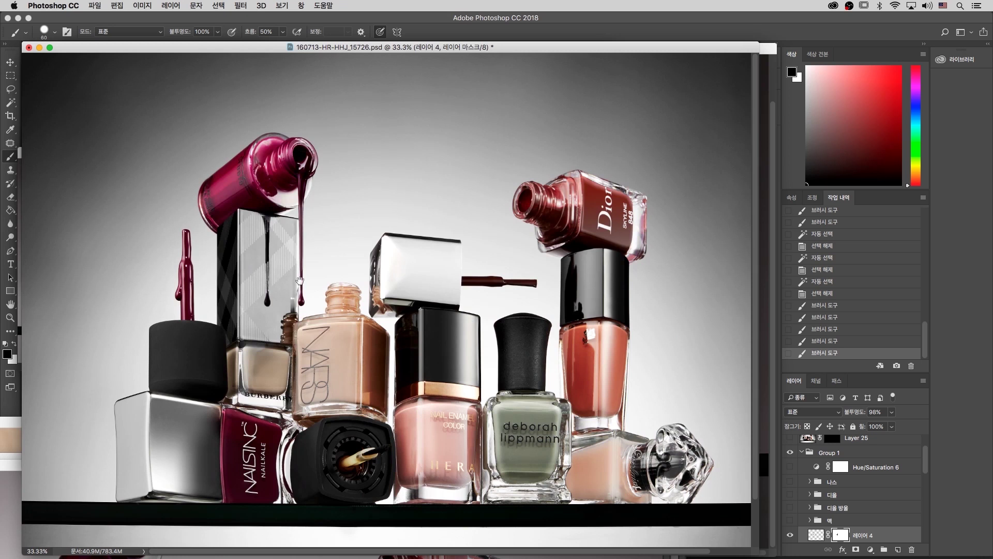
# Inspect the finished magenta drip and its cap reflection up close and within the whole still life.
pyautogui.press('z')
pyautogui.moveTo(279, 160)
pyautogui.mouseDown()
pyautogui.moveTo(294, 178)
pyautogui.moveTo(328, 180)
pyautogui.mouseUp()
pyautogui.press('super+minus')
pyautogui.press('super+minus')
pyautogui.press('super+minus')
pyautogui.press('super+minus')
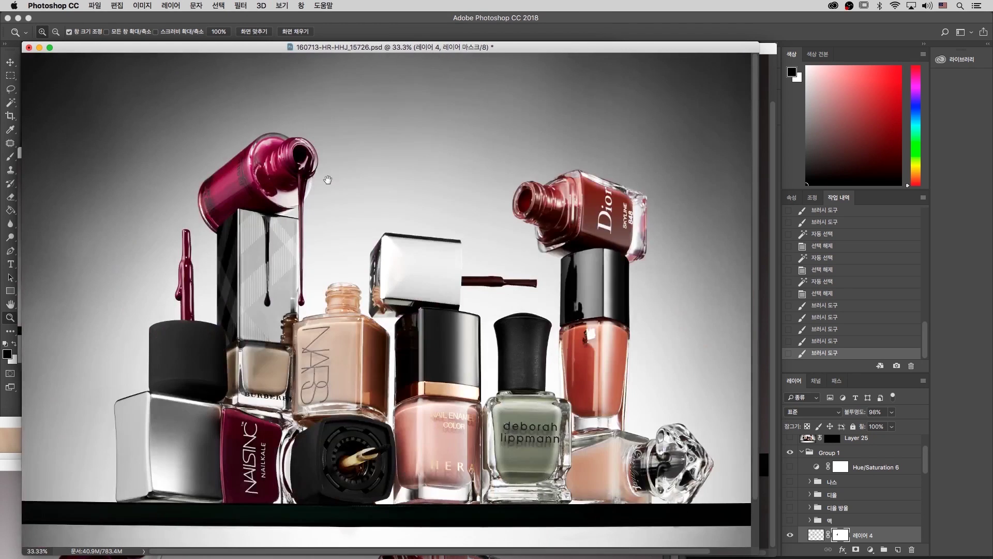
pyautogui.moveTo(367, 109); pyautogui.dragTo(222, 321)
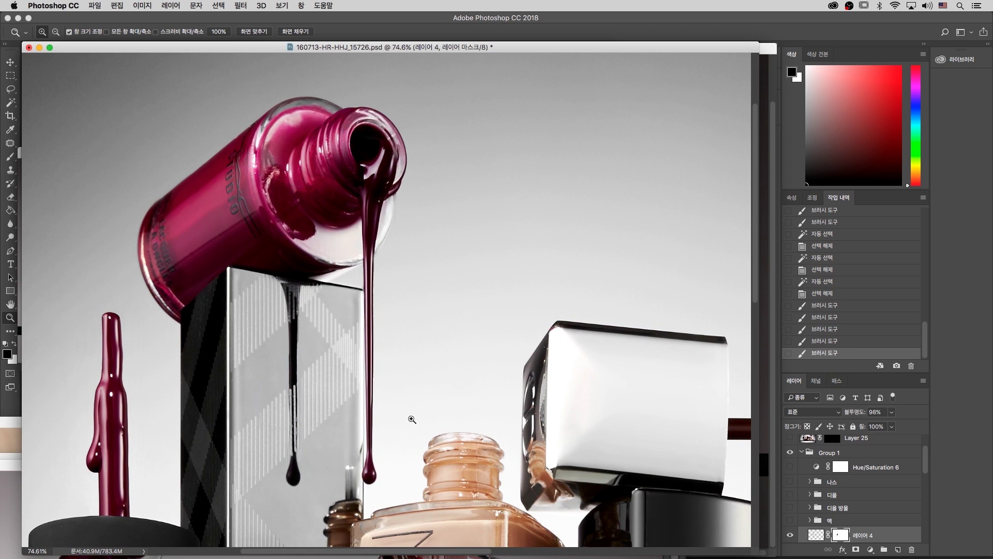
pyautogui.moveTo(257, 417); pyautogui.dragTo(419, 355)
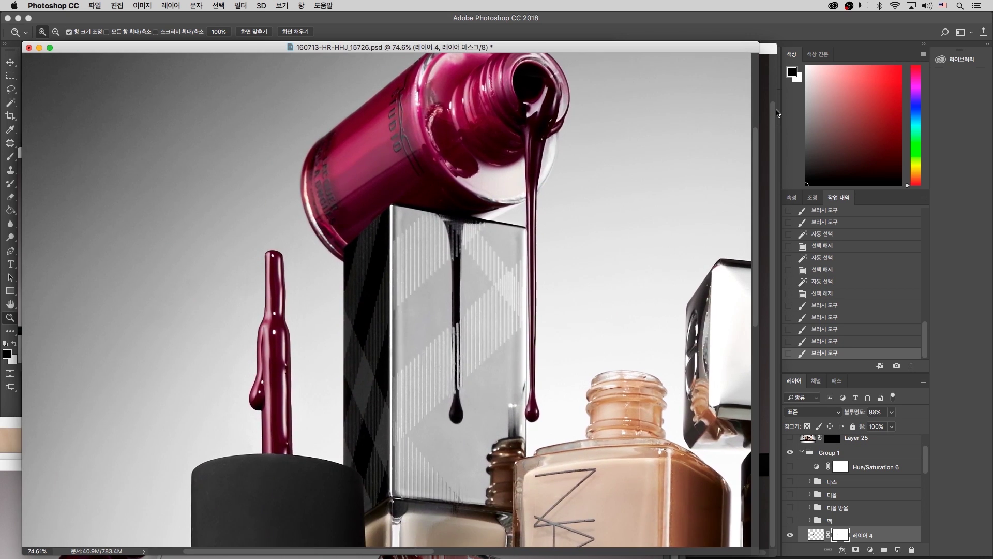
pyautogui.press('super+minus')
pyautogui.press('super+minus')
pyautogui.press('super+minus')
pyautogui.press('super+minus')
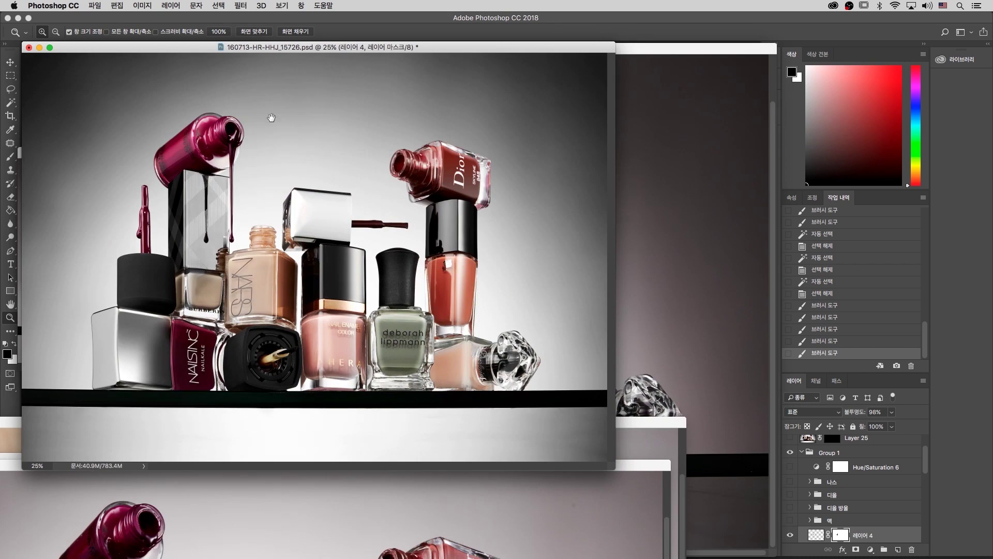
pyautogui.moveTo(332, 49); pyautogui.dragTo(376, 48)
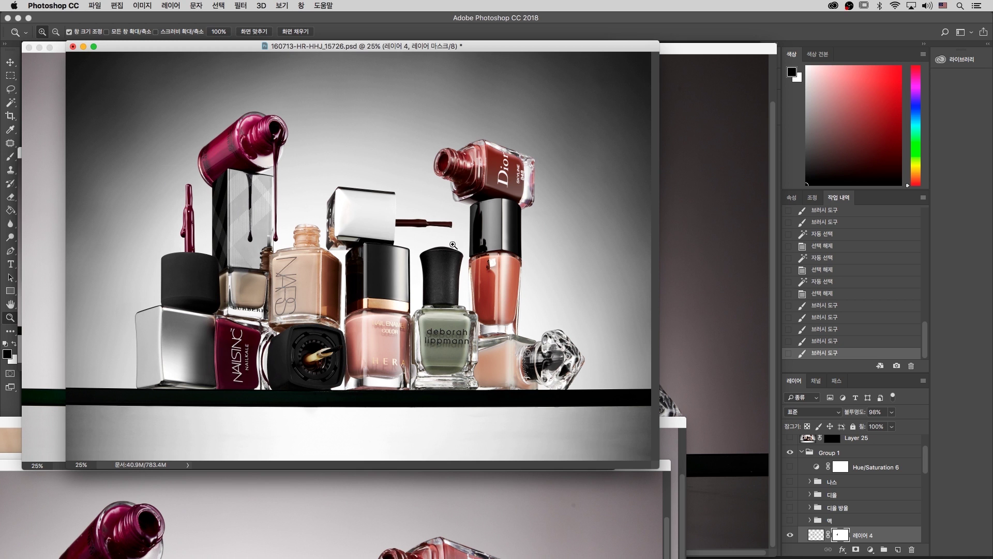
pyautogui.click(554, 160)
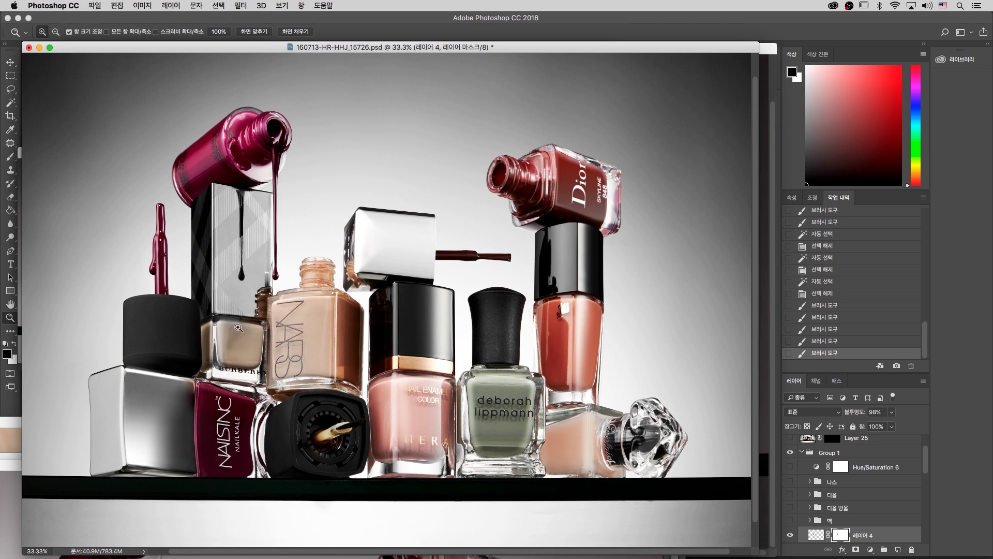
# Show the 나스 and 디올 layer groups to add their polish drips to the composite.
pyautogui.click(790, 482)
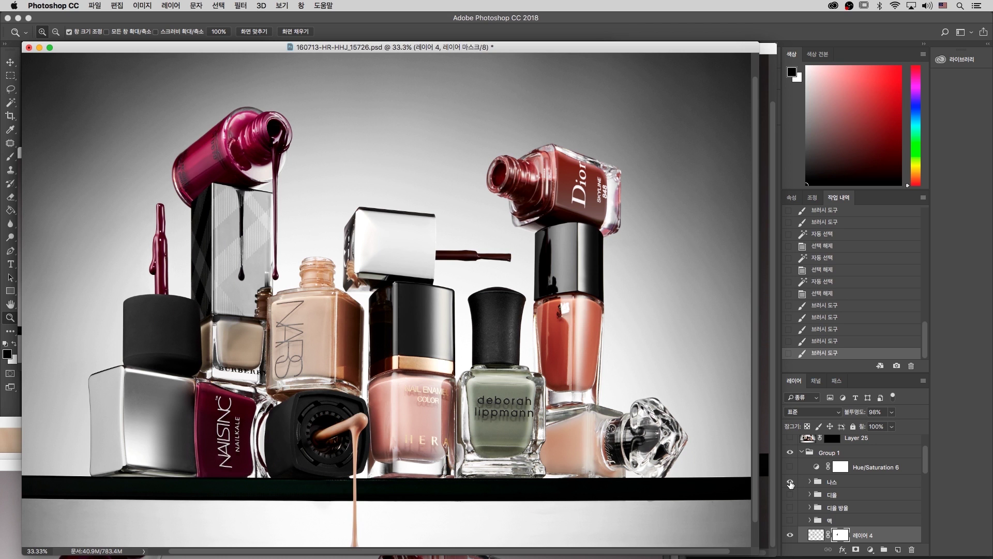
pyautogui.moveTo(423, 309); pyautogui.dragTo(406, 283)
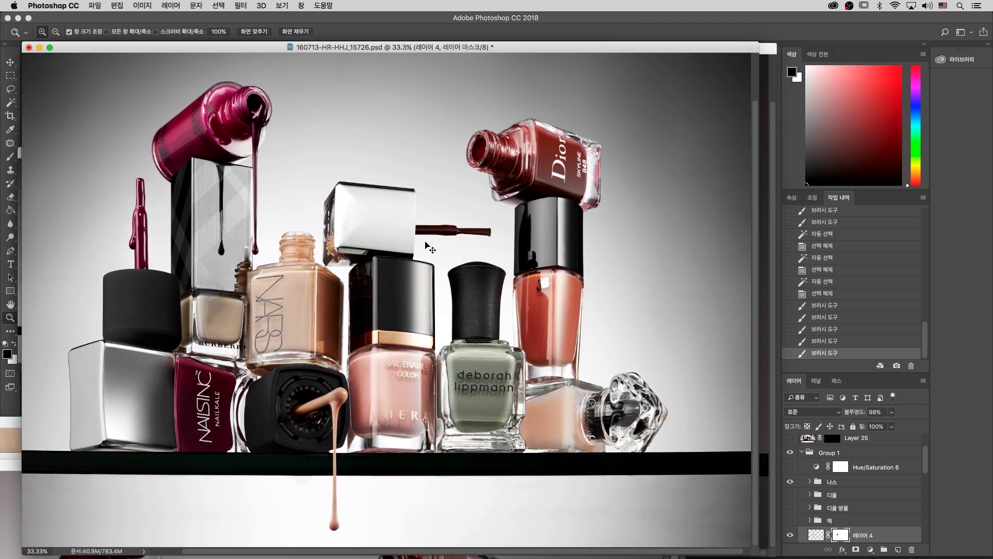
pyautogui.keyDown('alt'); pyautogui.click(426, 242); pyautogui.keyUp('alt')
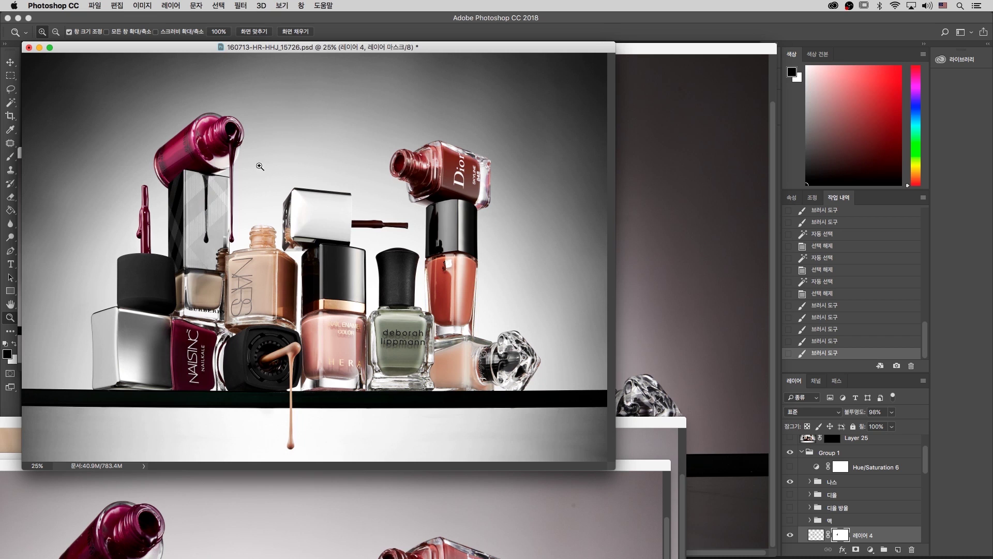
pyautogui.click(790, 496)
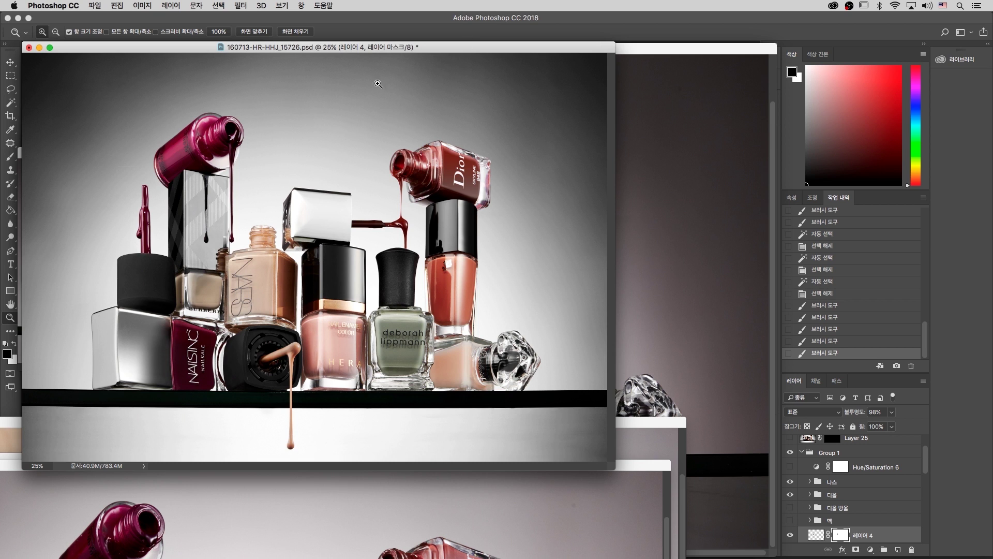
pyautogui.moveTo(438, 54); pyautogui.dragTo(512, 79)
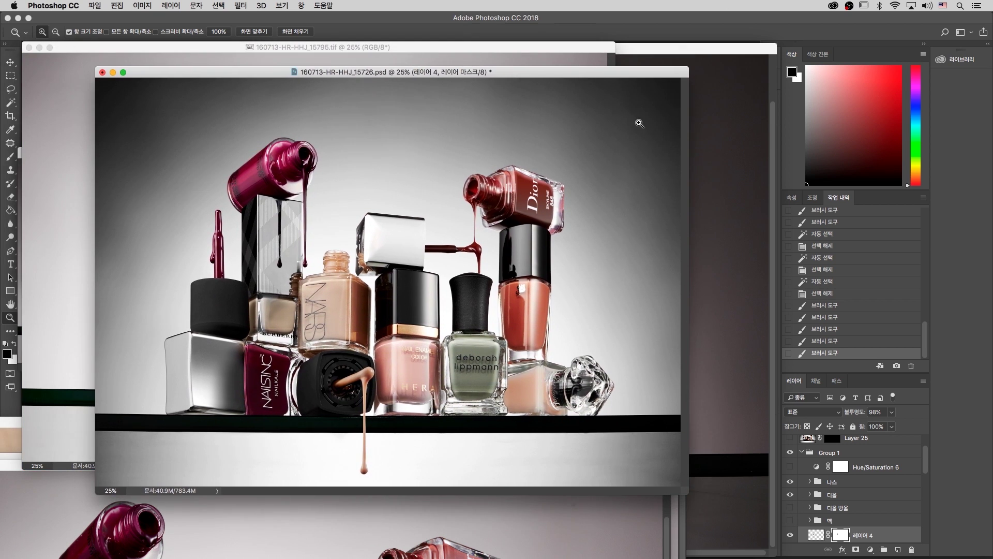
# Examine the complete nail polish composite with all its drips in full-screen view.
pyautogui.press('f')
pyautogui.press('super+plus')
pyautogui.moveTo(540, 310); pyautogui.dragTo(479, 300)
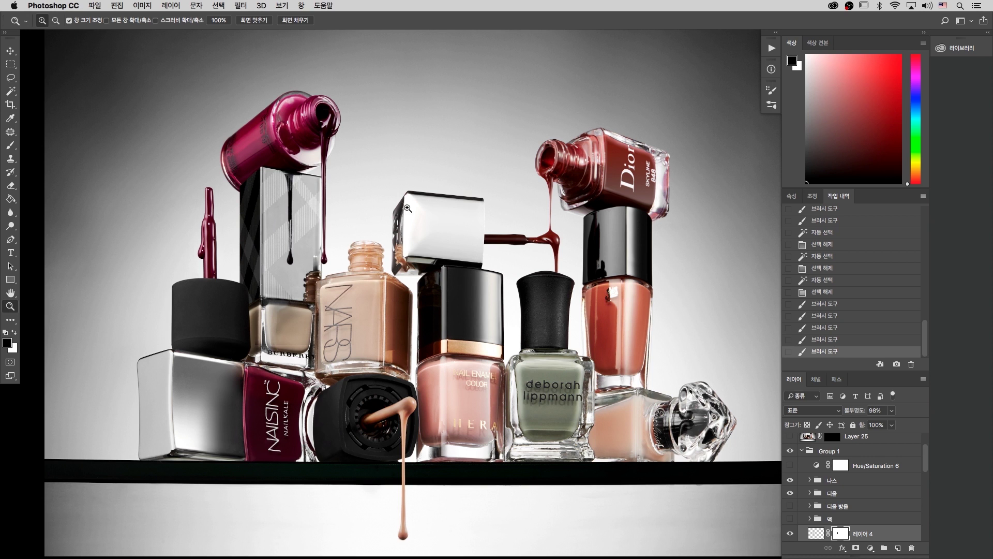
pyautogui.hscroll(3, 403, 202)
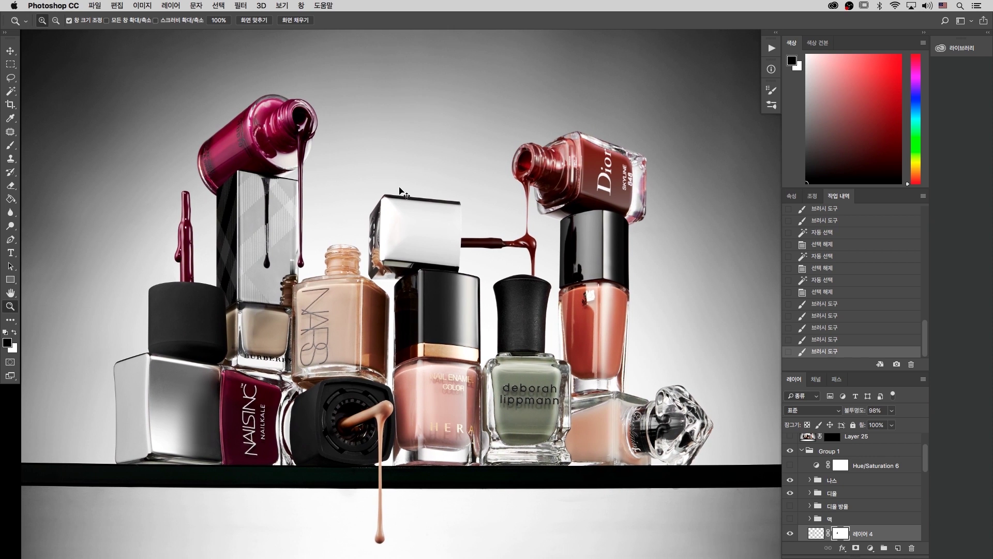
pyautogui.press('super+minus')
pyautogui.press('super+minus')
pyautogui.press('super+plus')
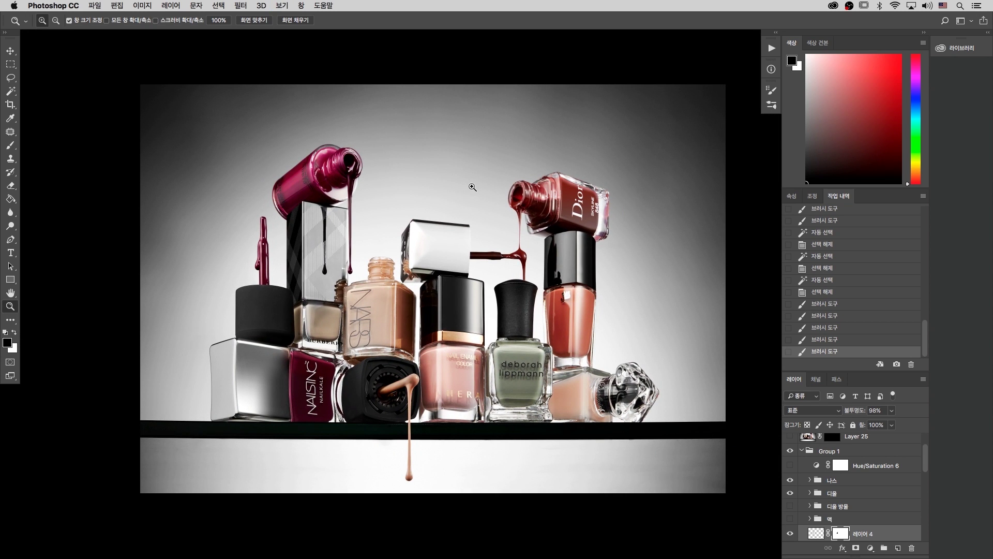
pyautogui.press('f')
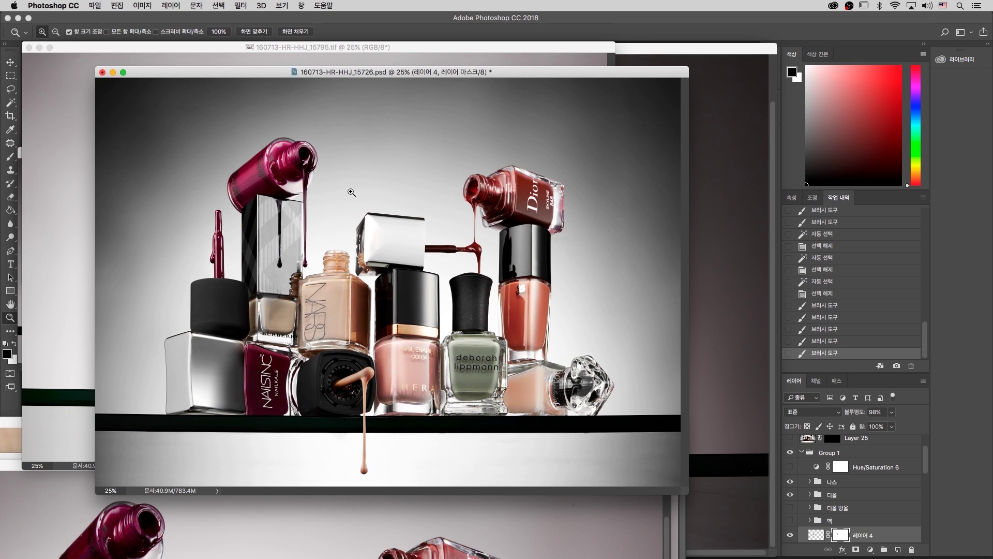
# Close all open nail polish documents without saving any changes.
pyautogui.press('super+w')
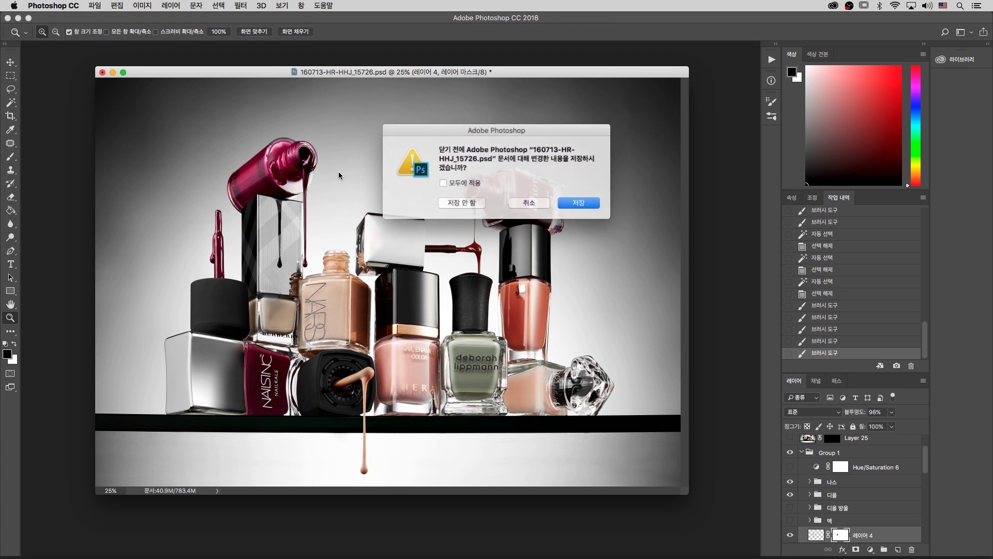
pyautogui.click(456, 184)
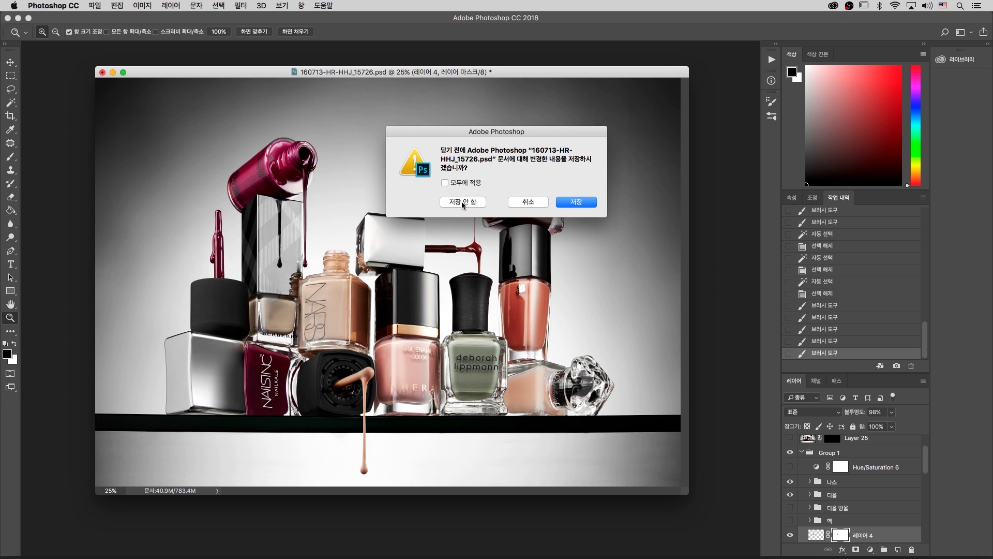
pyautogui.click(458, 184)
pyautogui.click(462, 202)
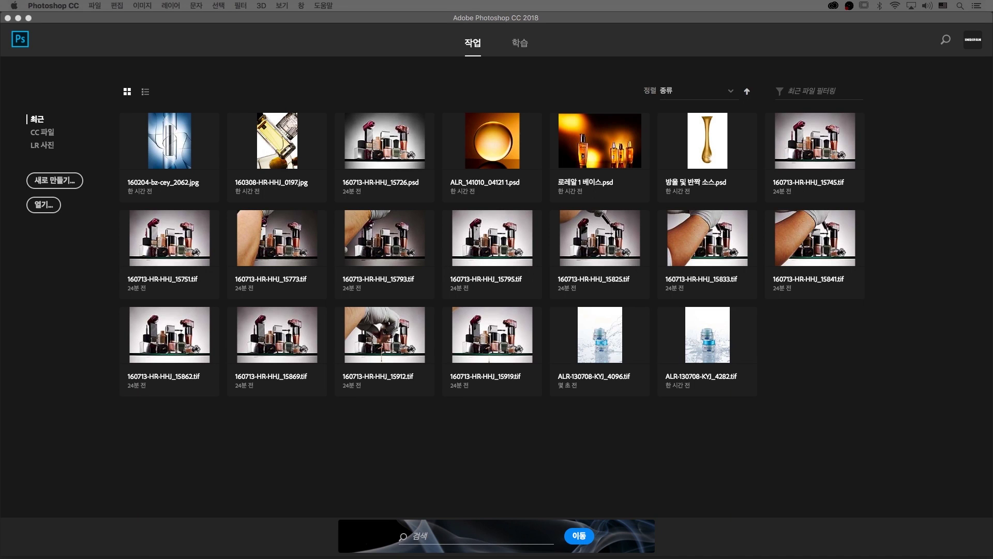
# Open the five ALR-130708-KYJ Neutrogena images and preview ALR-130708-KYJ_4077.psd.
pyautogui.moveTo(992, 401); pyautogui.dragTo(838, 384)
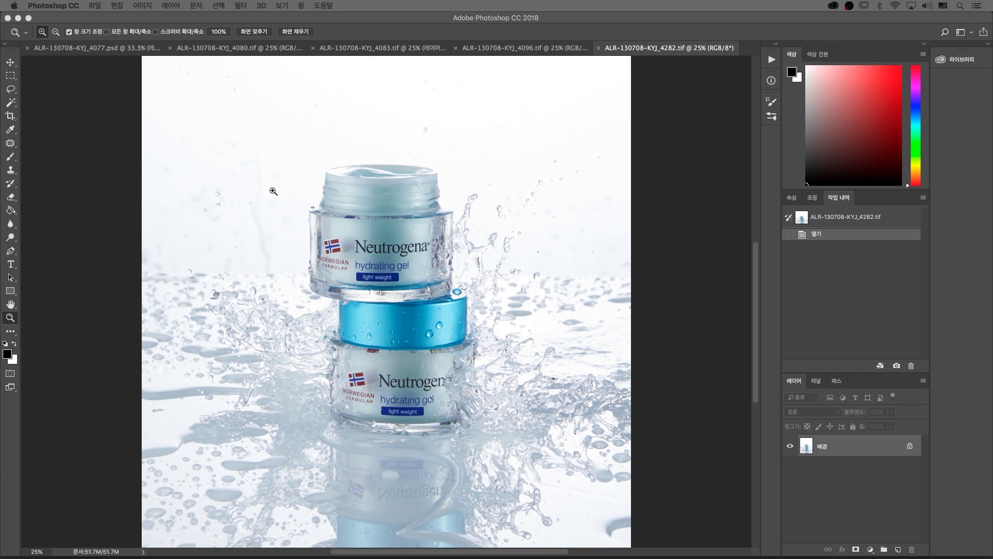
pyautogui.click(296, 166)
pyautogui.press('space')
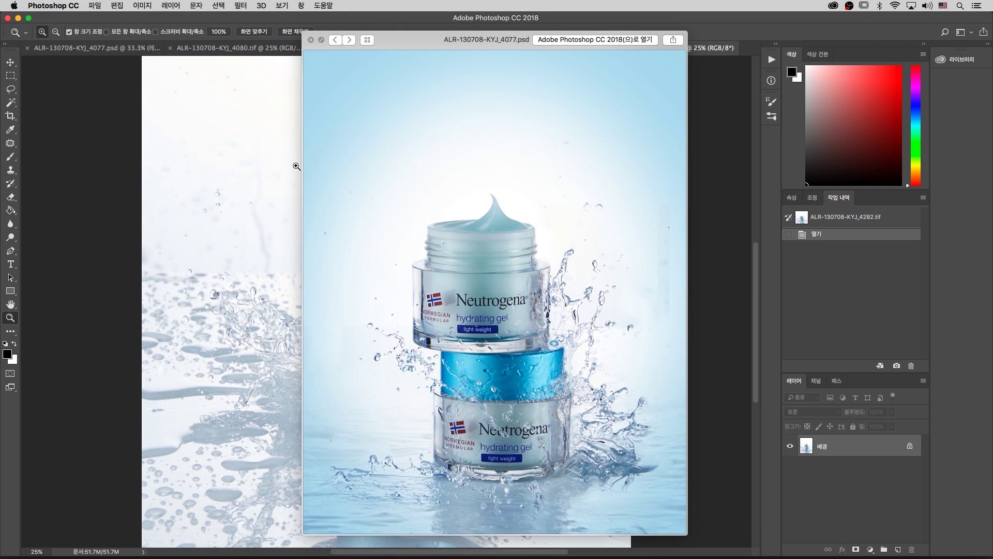
pyautogui.press('space')
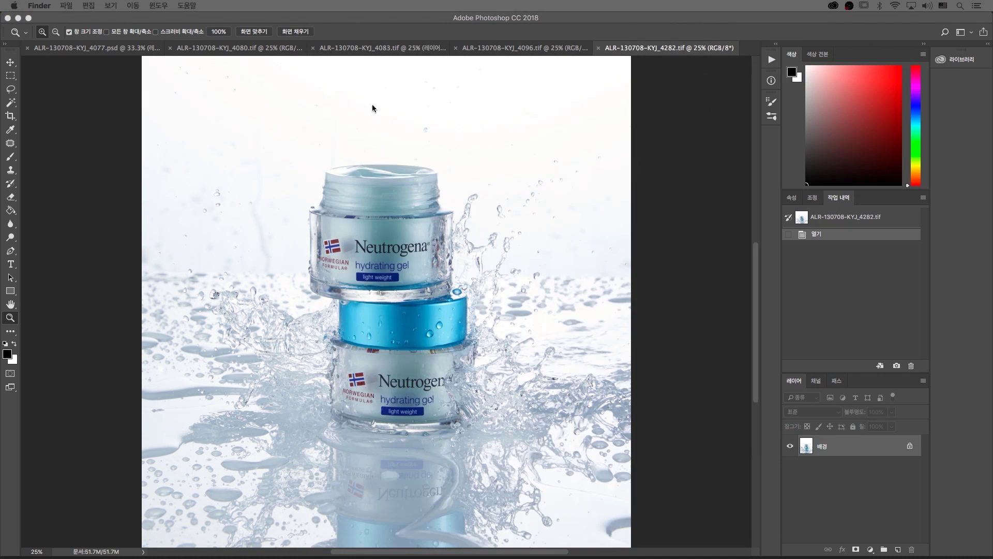
# Float all open Neutrogena documents in separate windows.
pyautogui.press('super+minus')
pyautogui.press('super+minus')
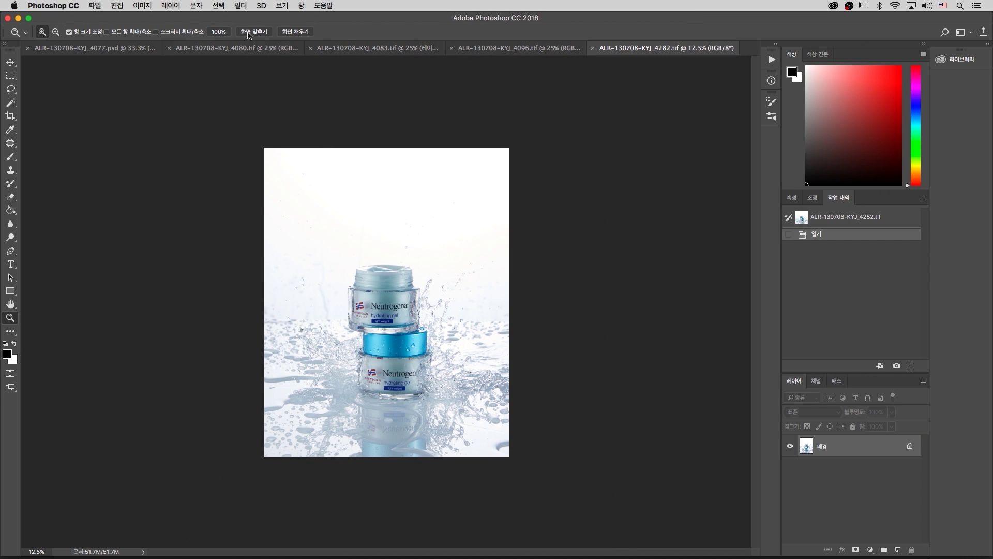
pyautogui.click(281, 5)
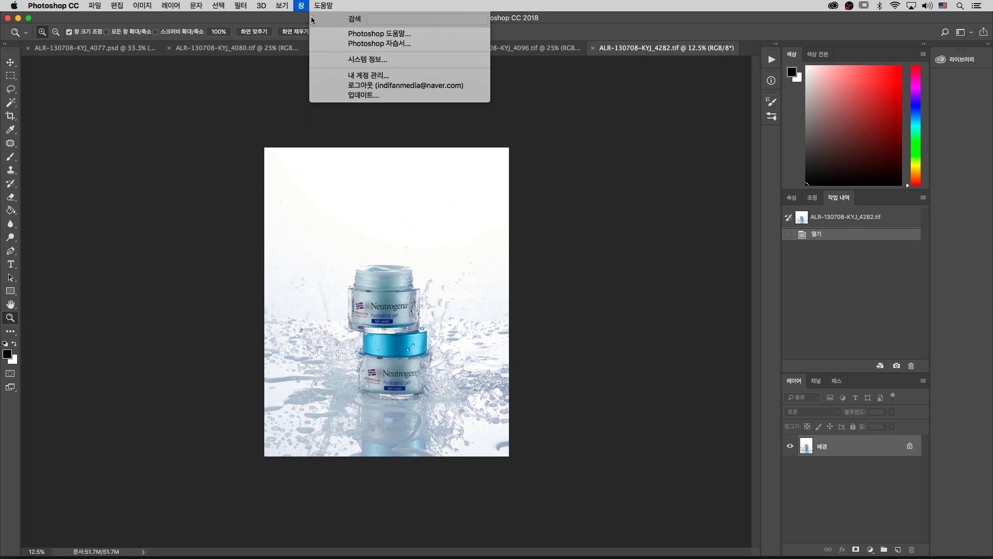
pyautogui.moveTo(300, 5)
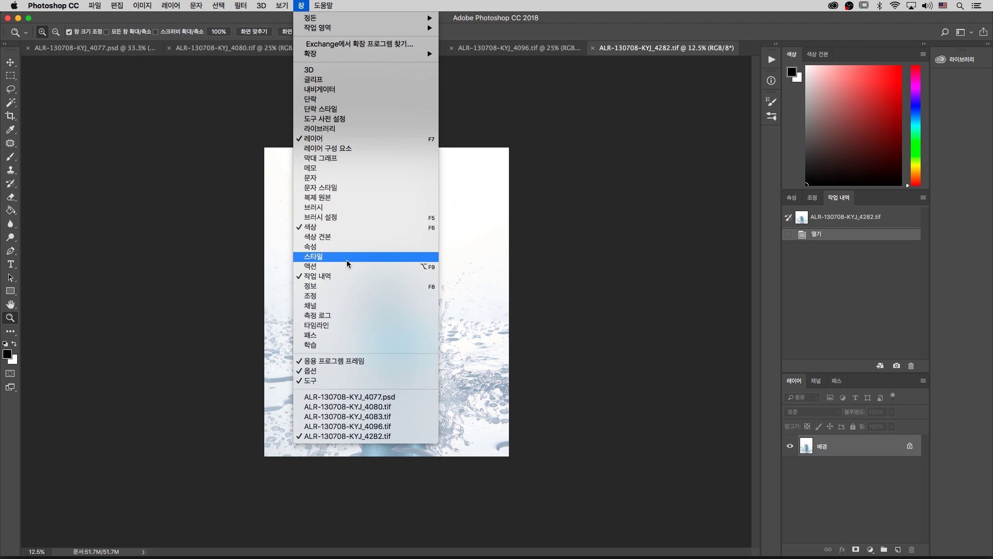
pyautogui.moveTo(324, 22)
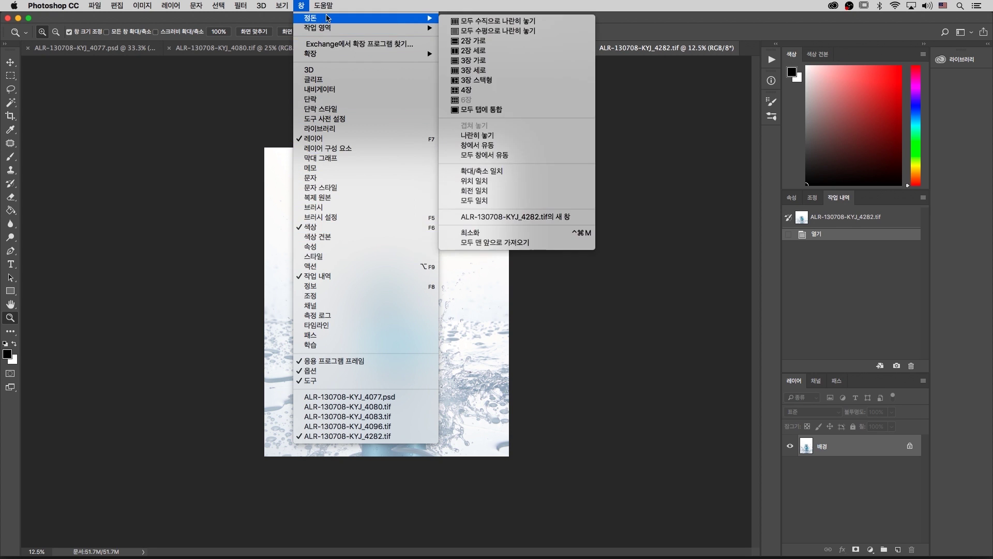
pyautogui.click(546, 158)
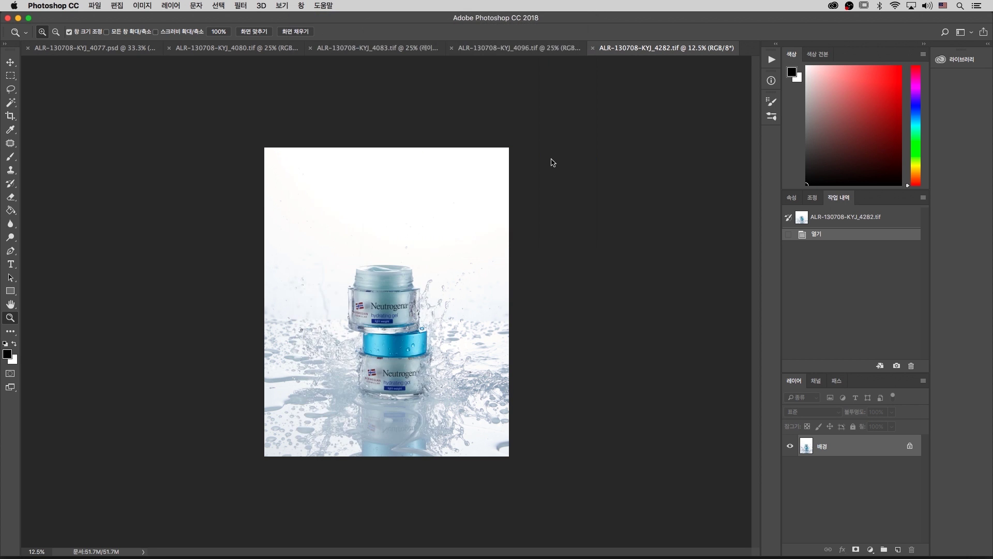
# Shrink ALR-130708-KYJ_4282.tif to 16.7% and ALR-130708-KYJ_4096.tif to 12.5%, and move both windows aside.
pyautogui.moveTo(185, 91); pyautogui.dragTo(490, 82)
pyautogui.press('super+equal')
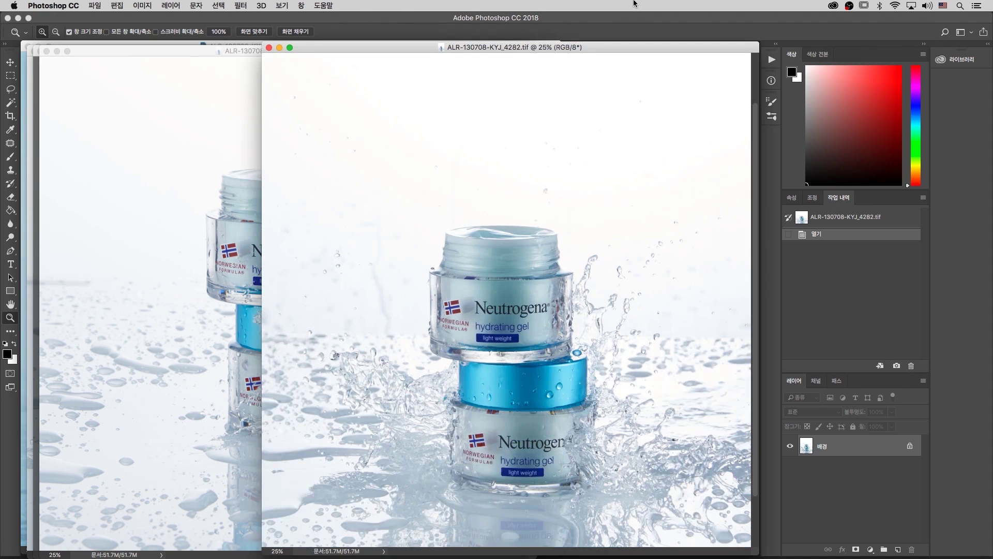
pyautogui.press('super+minus')
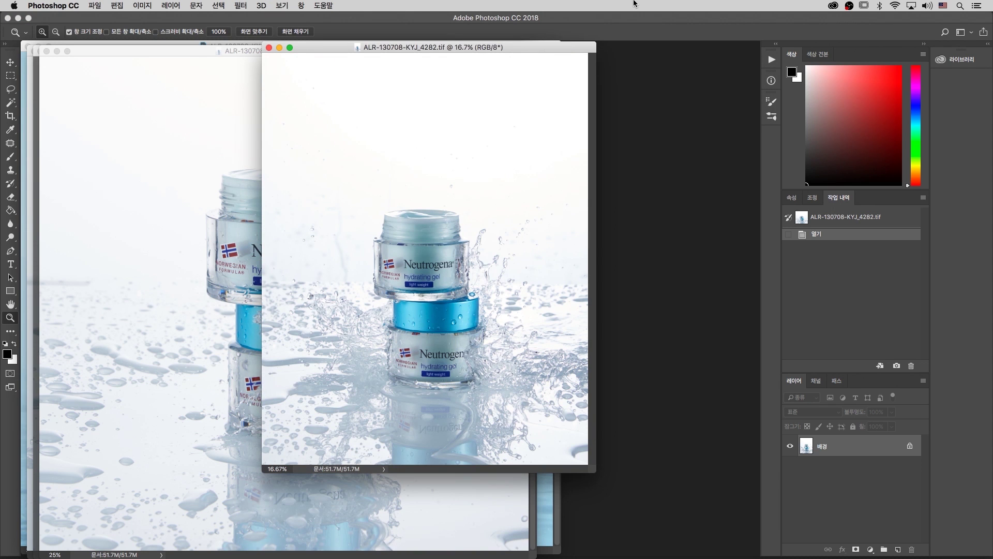
pyautogui.moveTo(321, 49); pyautogui.dragTo(457, 69)
pyautogui.hotkey('ctrl', 'Tab')
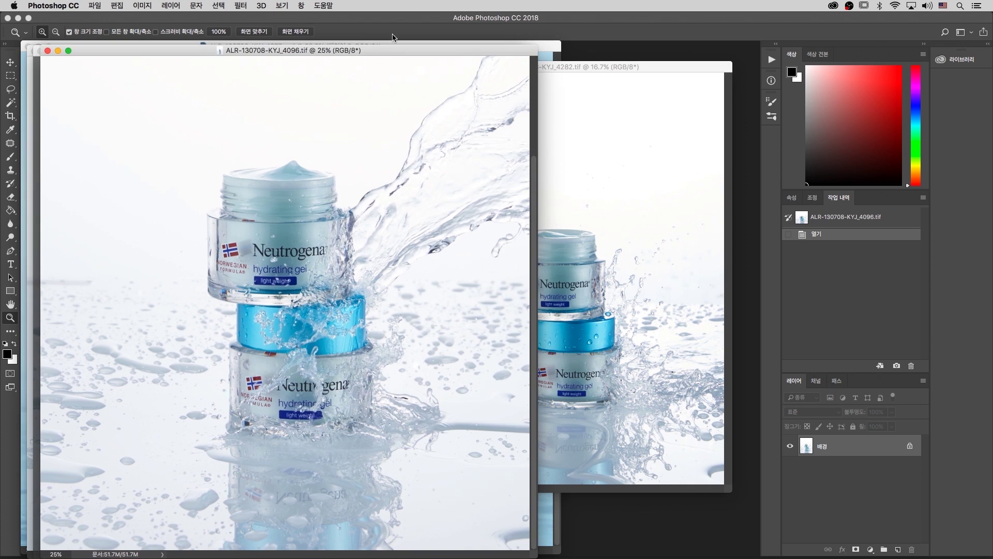
pyautogui.press('super+minus')
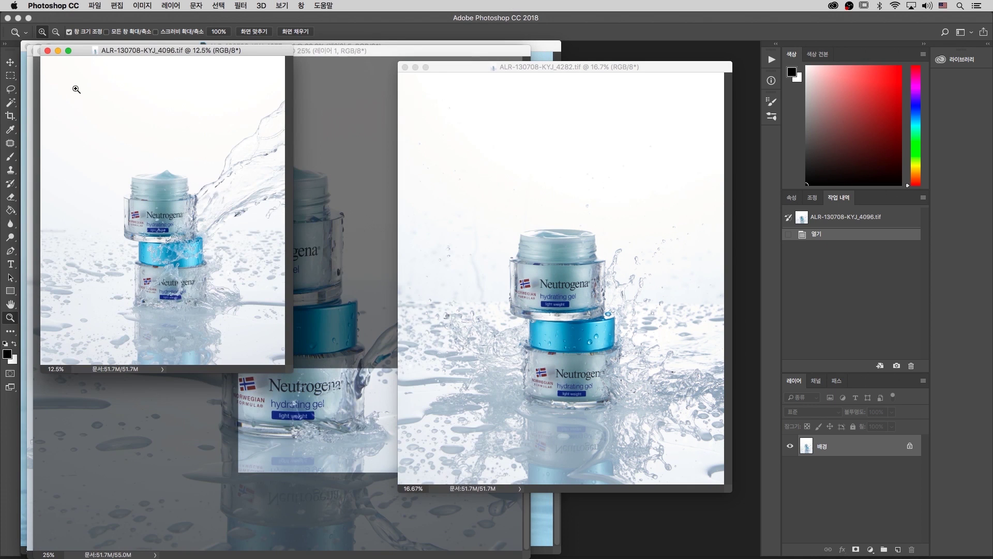
pyautogui.moveTo(182, 50); pyautogui.dragTo(609, 147)
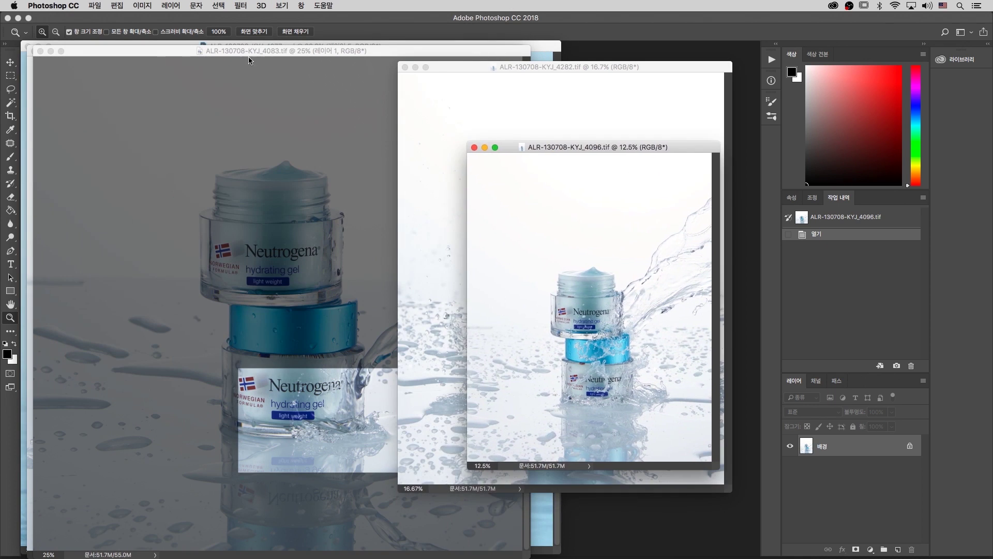
# Shrink ALR-130708-KYJ_4083.tif to 12.5% and move its window aside, and shrink ALR-130708-KYJ_4080.tif to 12.5%.
pyautogui.click(278, 51)
pyautogui.press('super+minus')
pyautogui.press('super+minus')
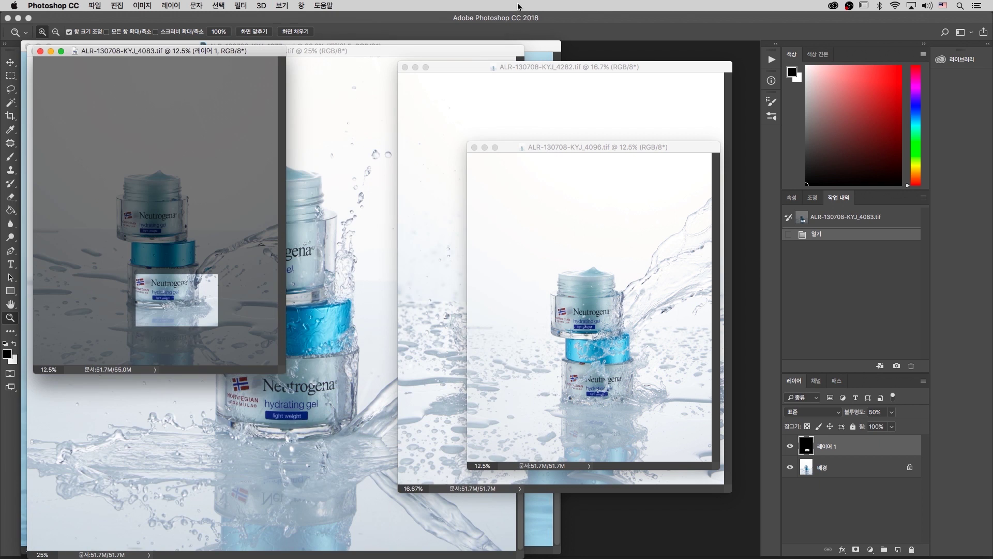
pyautogui.moveTo(210, 52); pyautogui.dragTo(519, 182)
pyautogui.click(295, 47)
pyautogui.press('super+minus')
pyautogui.press('super+minus')
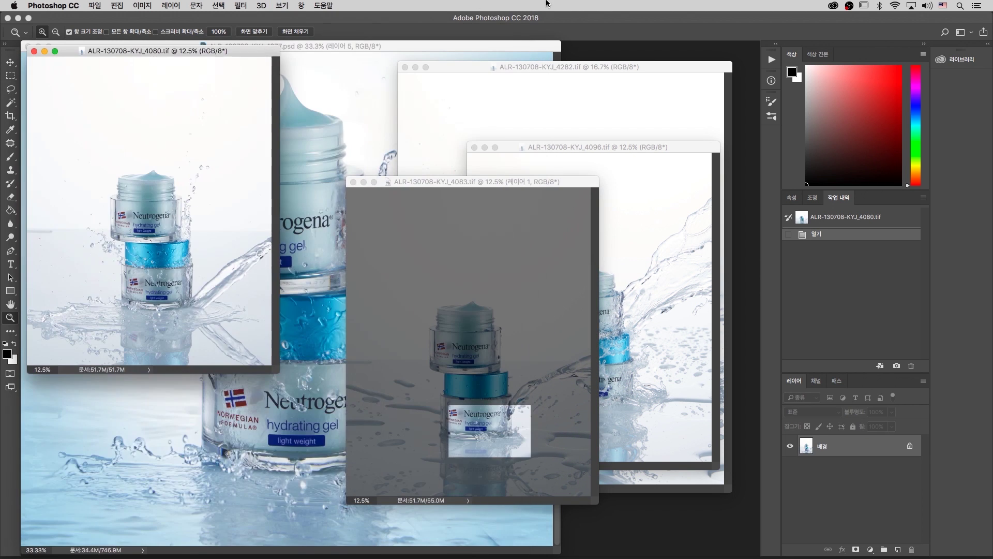
# Shrink ALR-130708-KYJ_4077.psd to 16.7%, move its window clear of the source images, and hide its 그룹 1 group.
pyautogui.hotkey('ctrl', 'Tab')
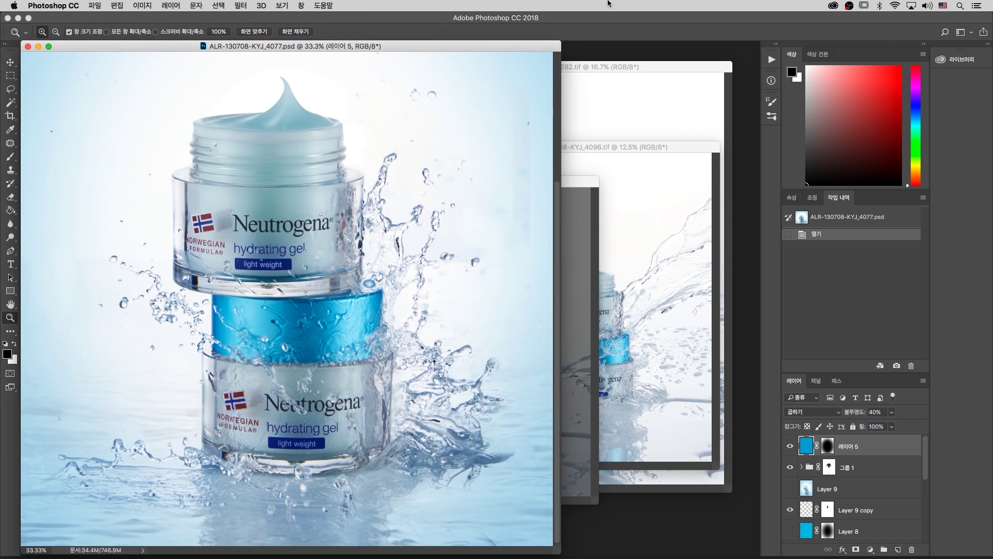
pyautogui.press('super+minus')
pyautogui.press('super+minus')
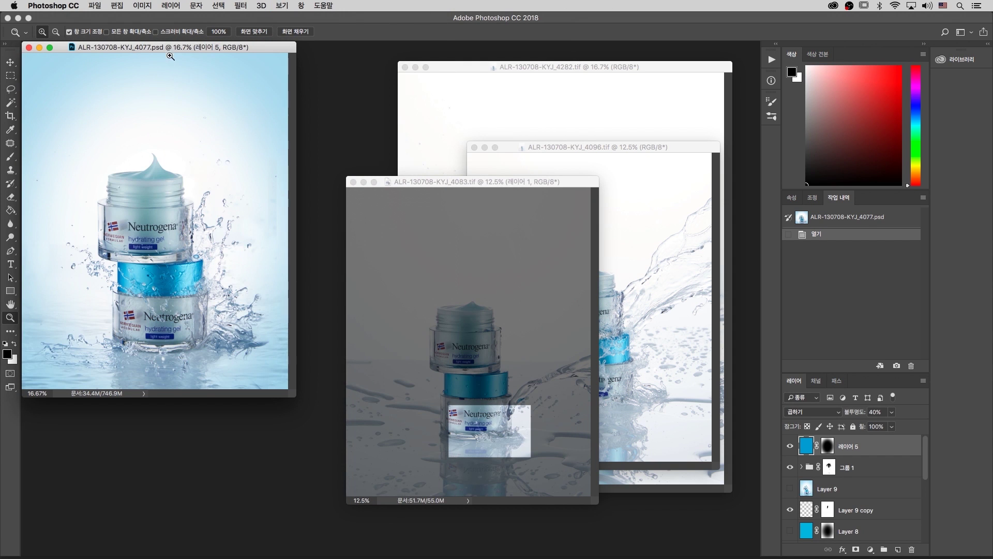
pyautogui.moveTo(191, 48); pyautogui.dragTo(219, 141)
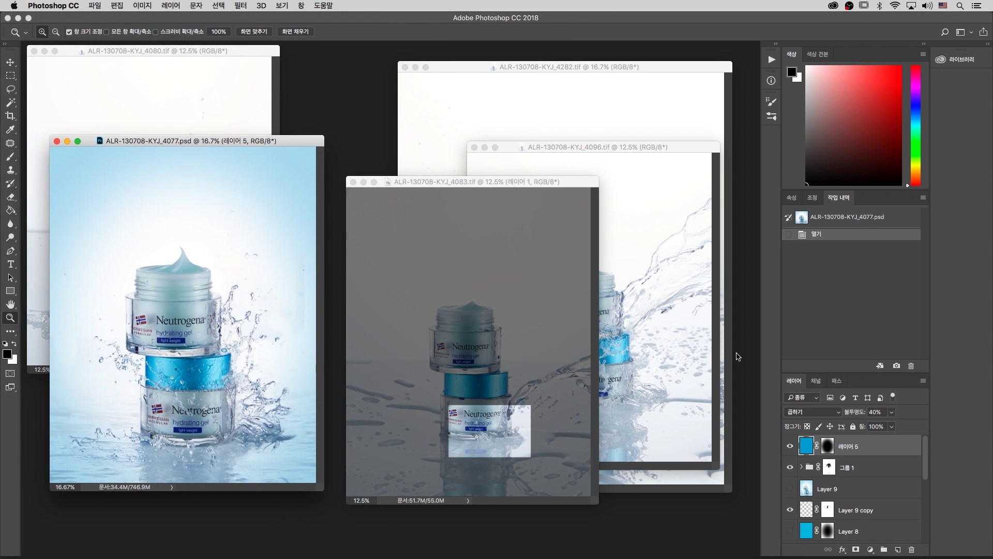
pyautogui.click(792, 468)
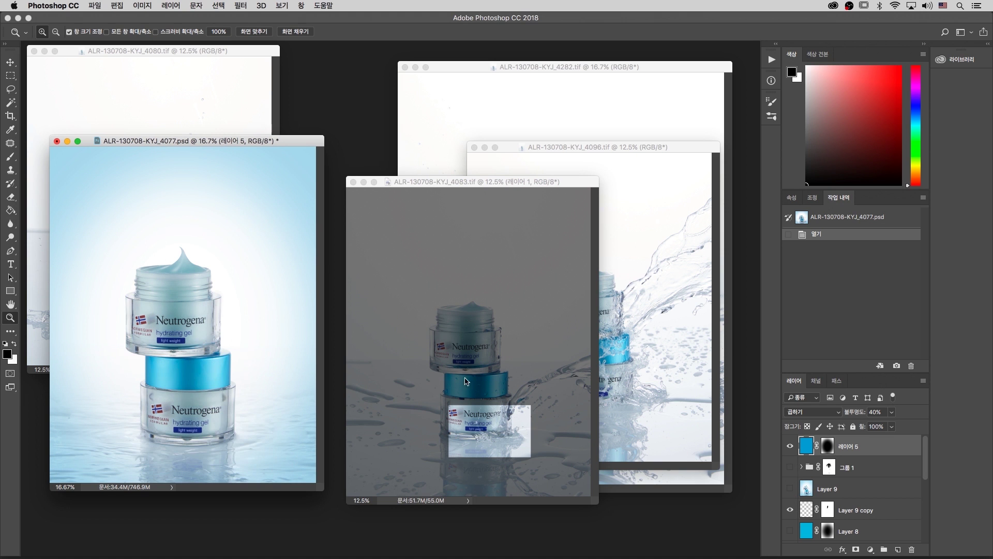
# Spread out the 4080, 4083 and 4096 photo windows so the product shots can be seen next to each other.
pyautogui.moveTo(211, 51); pyautogui.dragTo(270, 74)
pyautogui.moveTo(474, 183); pyautogui.dragTo(334, 152)
pyautogui.moveTo(574, 148); pyautogui.dragTo(592, 88)
pyautogui.moveTo(414, 152); pyautogui.dragTo(428, 51)
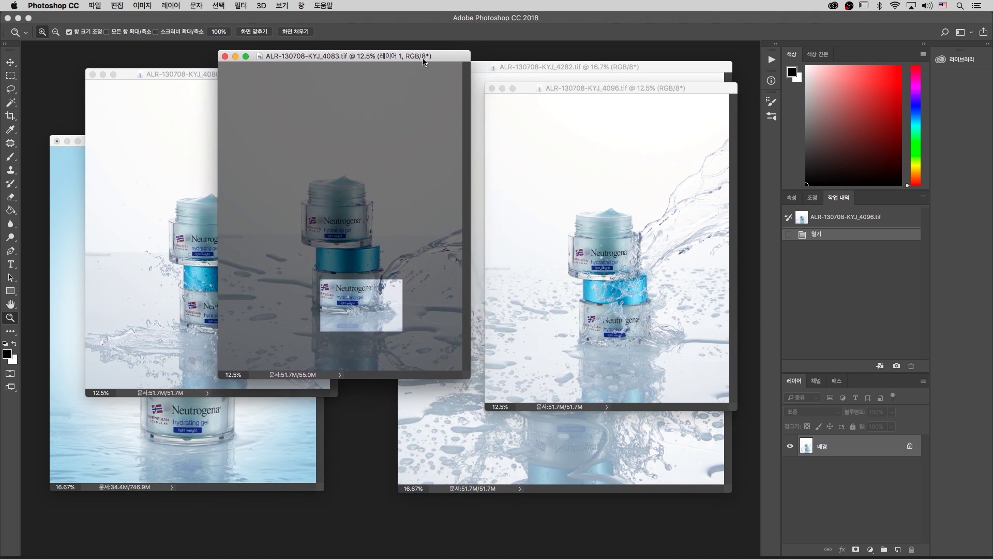
pyautogui.moveTo(578, 88); pyautogui.dragTo(597, 56)
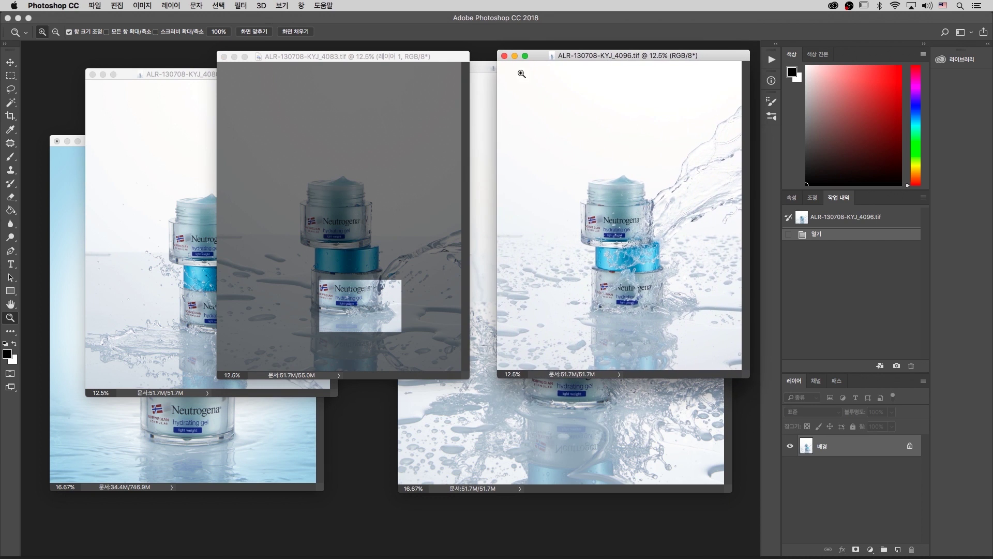
pyautogui.moveTo(436, 59); pyautogui.dragTo(438, 61)
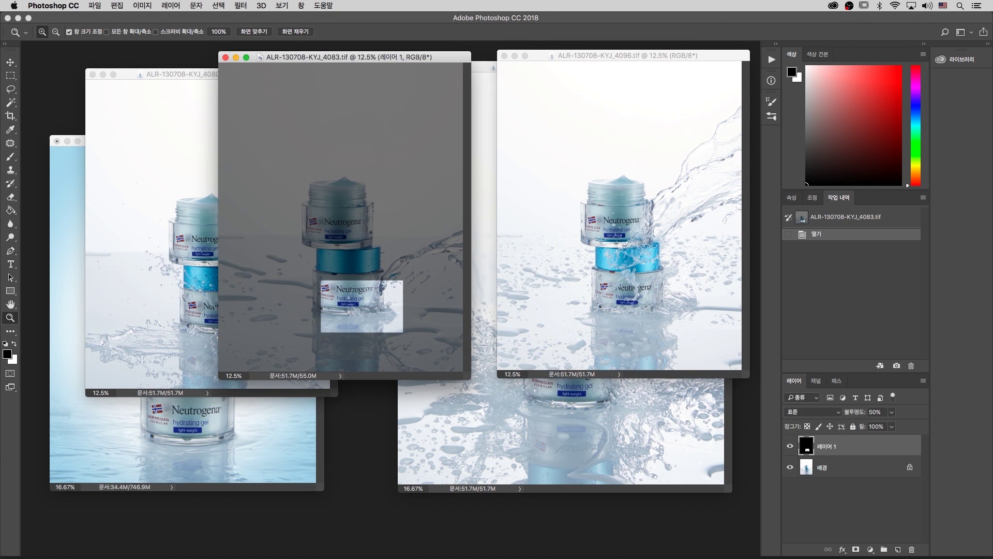
# Examine the marked area of ALR-130708-KYJ_4083.tif at 16.7% in full-screen view, then return to its floating window.
pyautogui.press('super+plus')
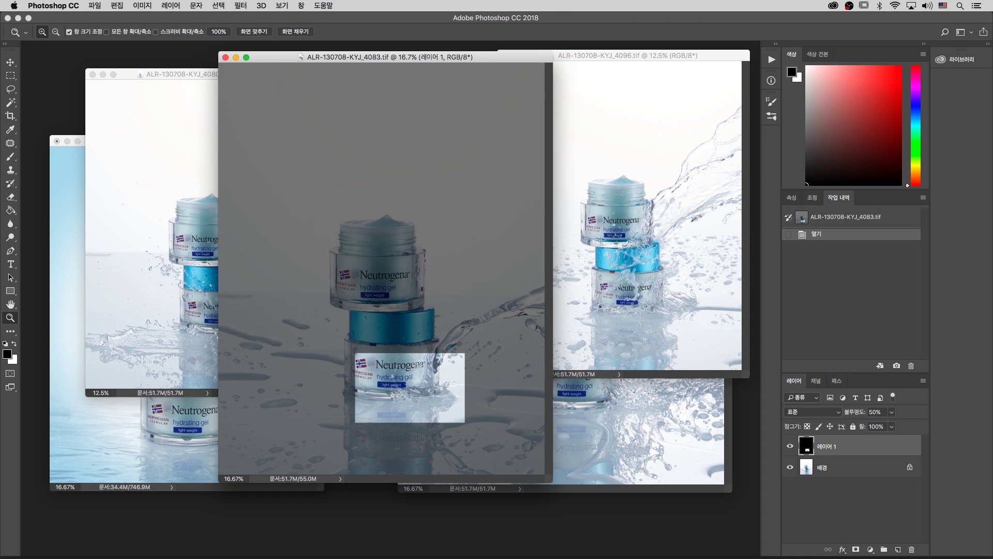
pyautogui.press('f')
pyautogui.press('f')
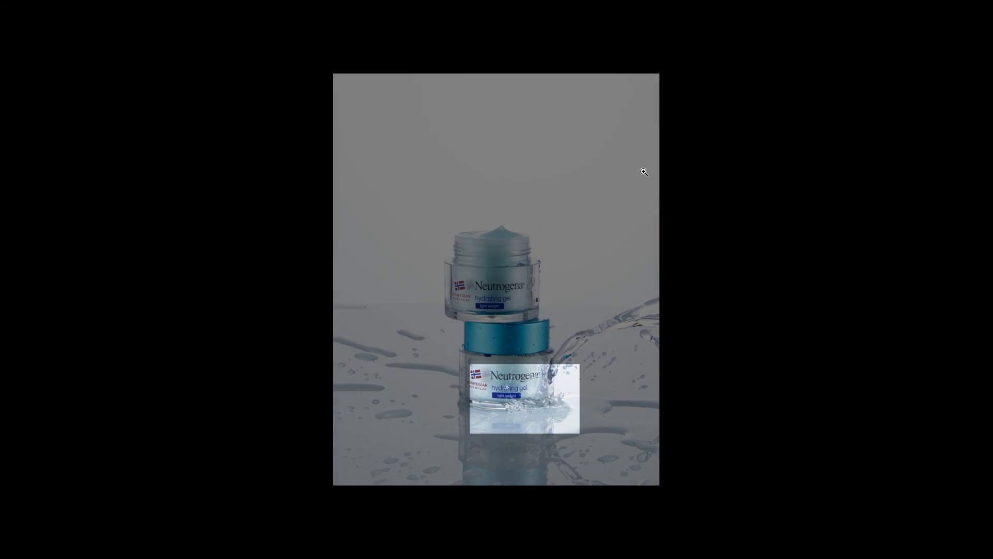
pyautogui.press('f')
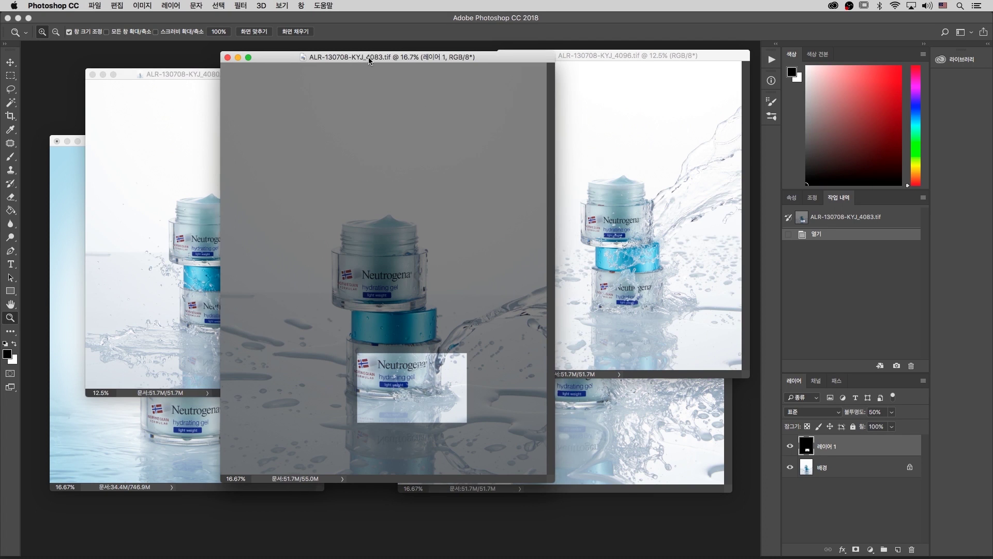
pyautogui.moveTo(370, 61); pyautogui.dragTo(425, 60)
# Inspect the water splashes around the jars in ALR-130708-KYJ_4080.tif up close, then return to a 16.7% overall view.
pyautogui.moveTo(210, 74); pyautogui.dragTo(218, 77)
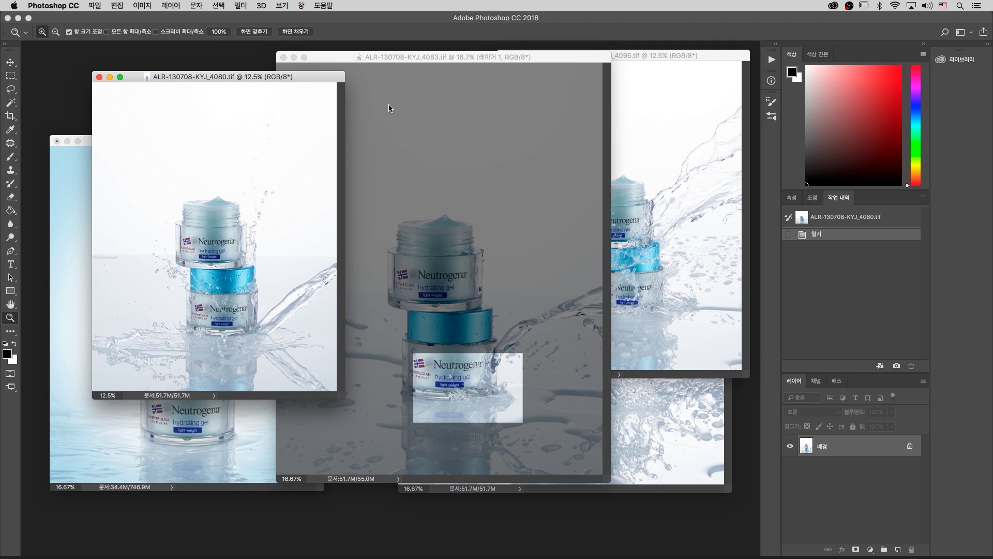
pyautogui.moveTo(278, 188); pyautogui.dragTo(224, 260)
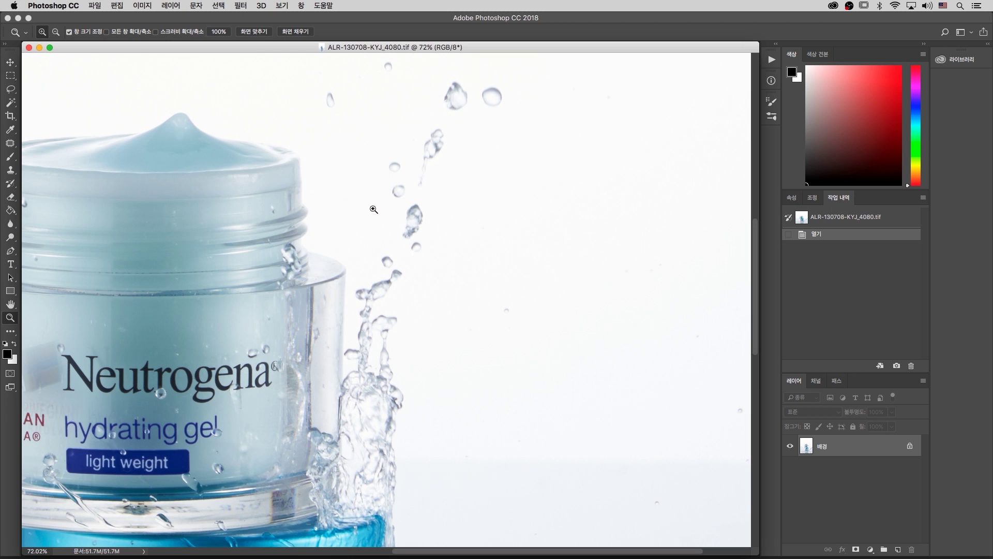
pyautogui.moveTo(174, 531); pyautogui.dragTo(377, 315)
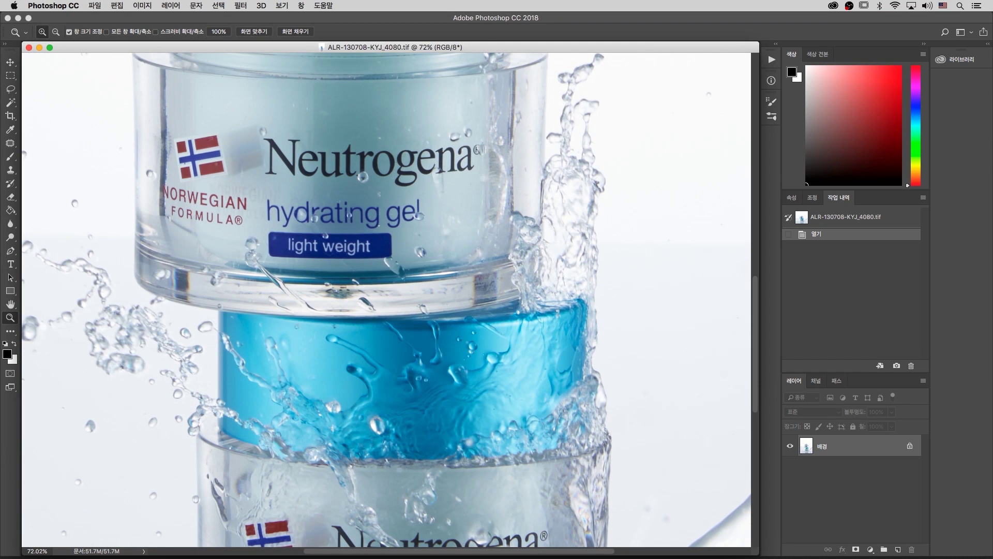
pyautogui.press('super+minus')
pyautogui.press('super+minus')
pyautogui.press('super+minus')
pyautogui.press('super+minus')
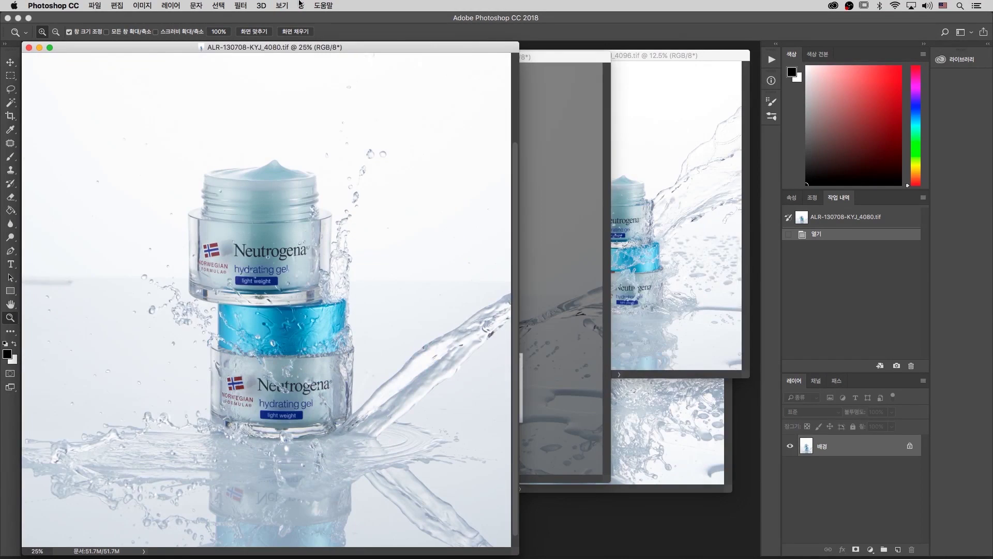
pyautogui.press('super+minus')
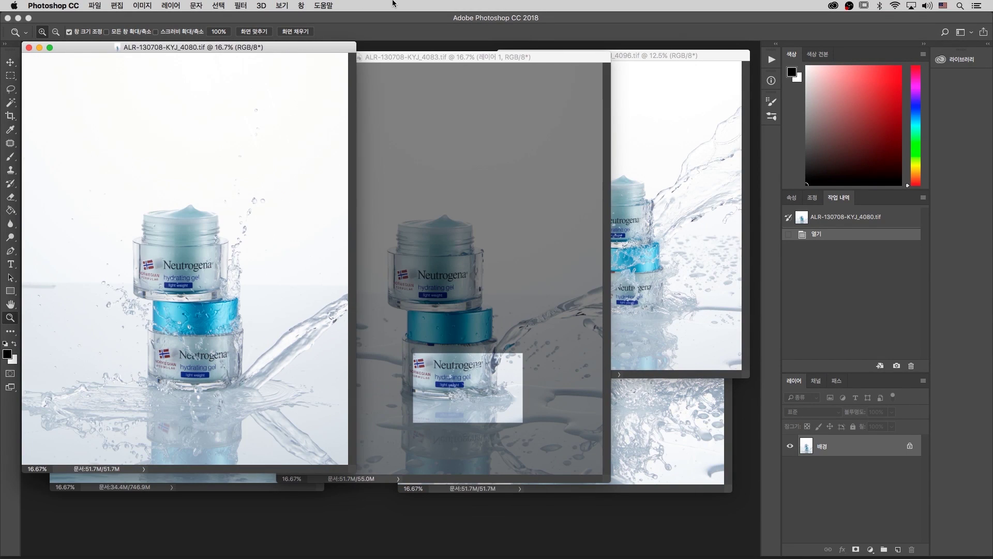
# Place the ALR-130708-KYJ_4080.tif and ALR-130708-KYJ_4083.tif windows side by side for comparison.
pyautogui.moveTo(304, 48); pyautogui.dragTo(317, 59)
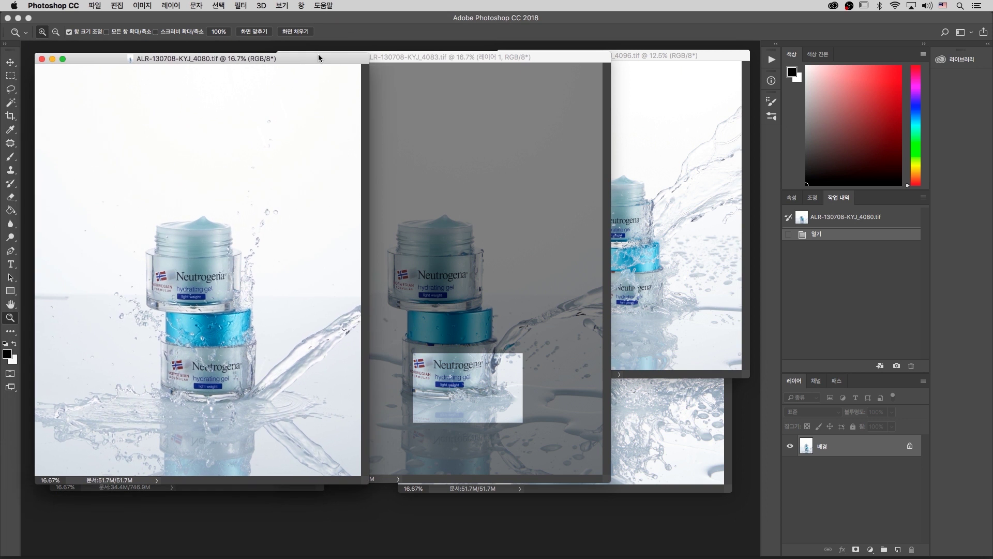
pyautogui.moveTo(408, 55); pyautogui.dragTo(494, 57)
pyautogui.click(330, 60)
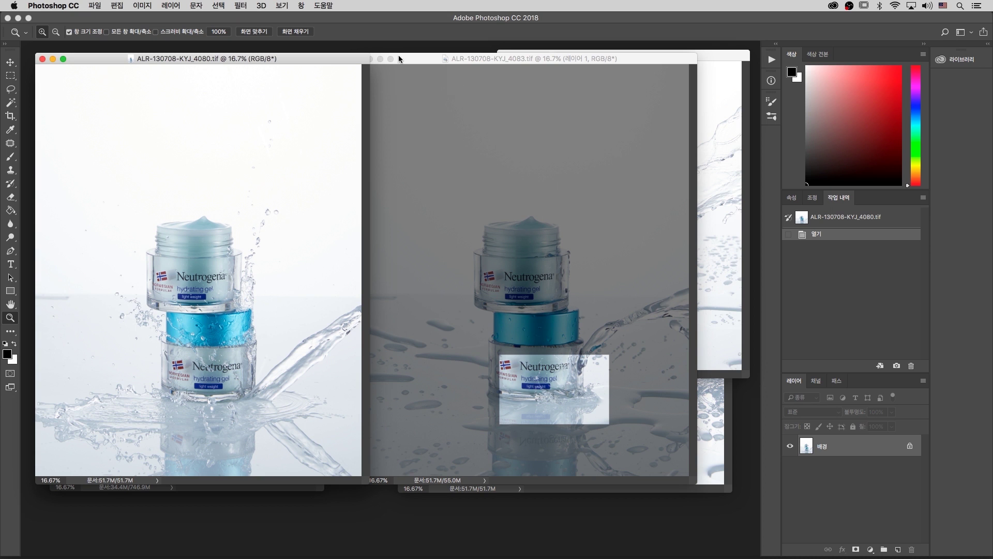
pyautogui.moveTo(409, 60); pyautogui.dragTo(405, 57)
pyautogui.click(334, 58)
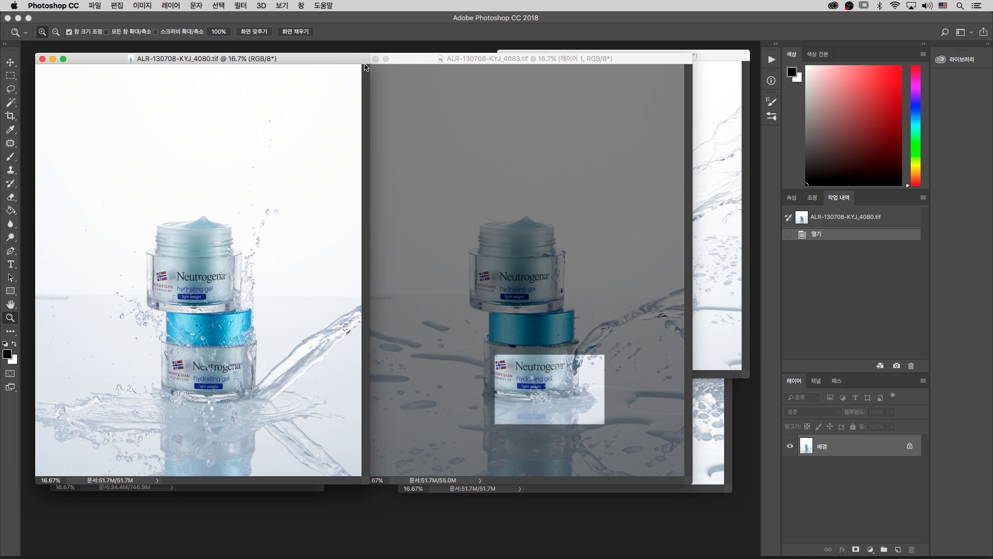
pyautogui.moveTo(402, 58); pyautogui.dragTo(412, 58)
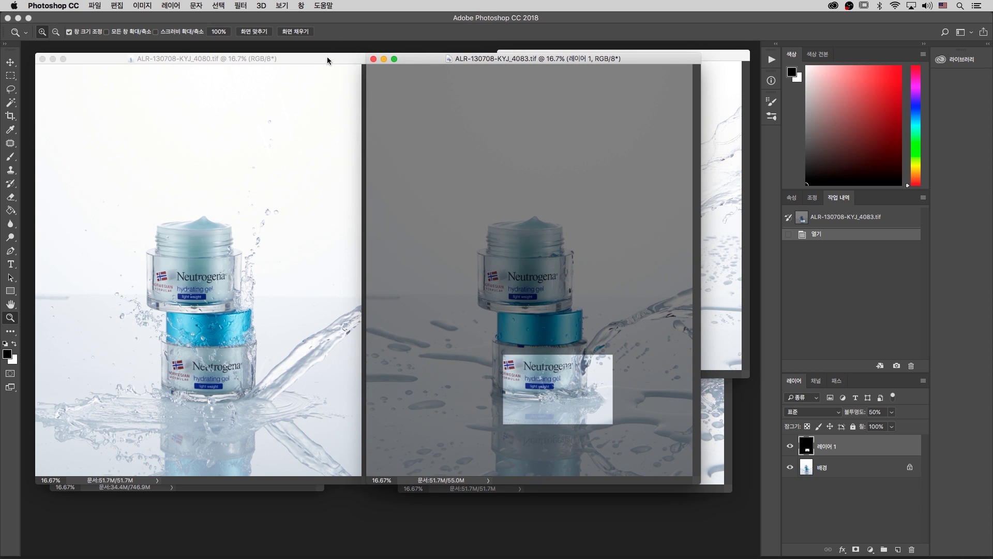
pyautogui.moveTo(410, 56)
pyautogui.mouseDown()
pyautogui.moveTo(427, 52)
pyautogui.moveTo(406, 54)
pyautogui.mouseUp()
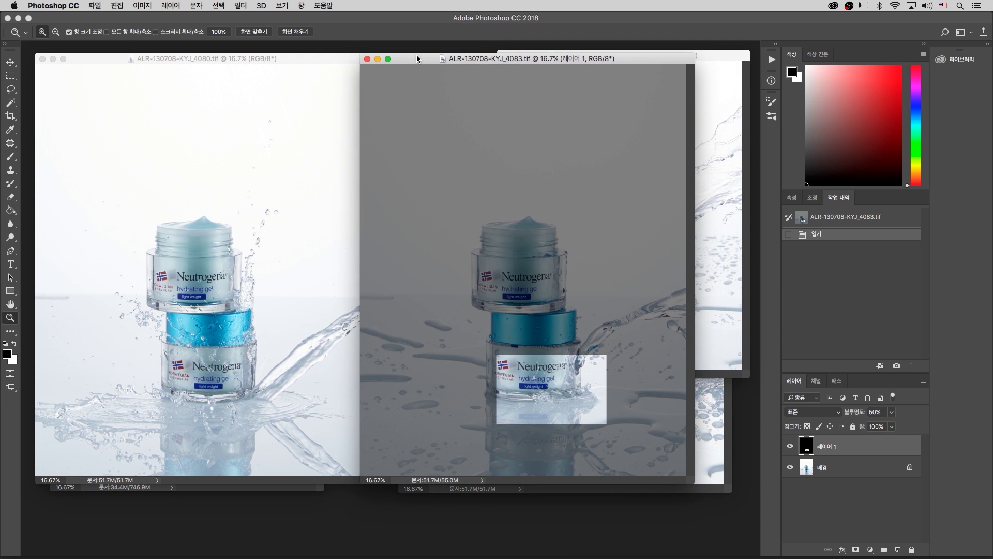
# Compare the splash and lower jar in the 4080 photo with the marked area in the 4083 photo.
pyautogui.click(346, 60)
pyautogui.click(408, 56)
pyautogui.moveTo(343, 59); pyautogui.dragTo(348, 57)
pyautogui.click(407, 58)
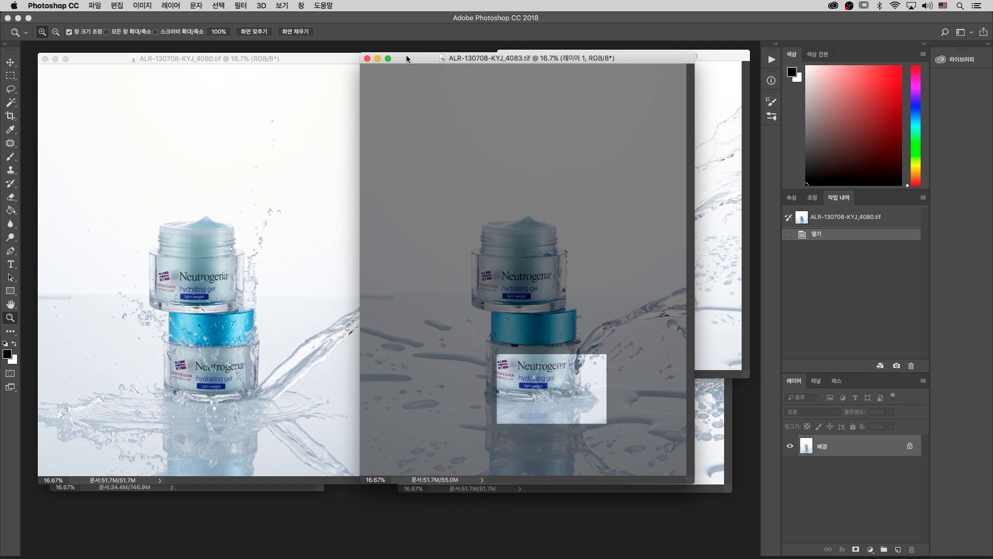
pyautogui.click(334, 56)
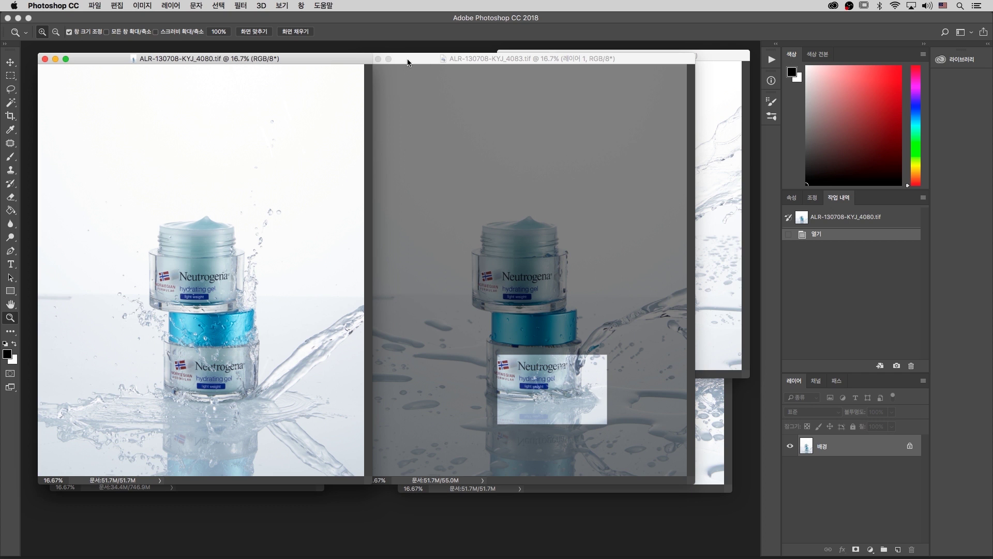
pyautogui.moveTo(408, 62)
pyautogui.mouseDown()
pyautogui.moveTo(423, 64)
pyautogui.moveTo(411, 63)
pyautogui.mouseUp()
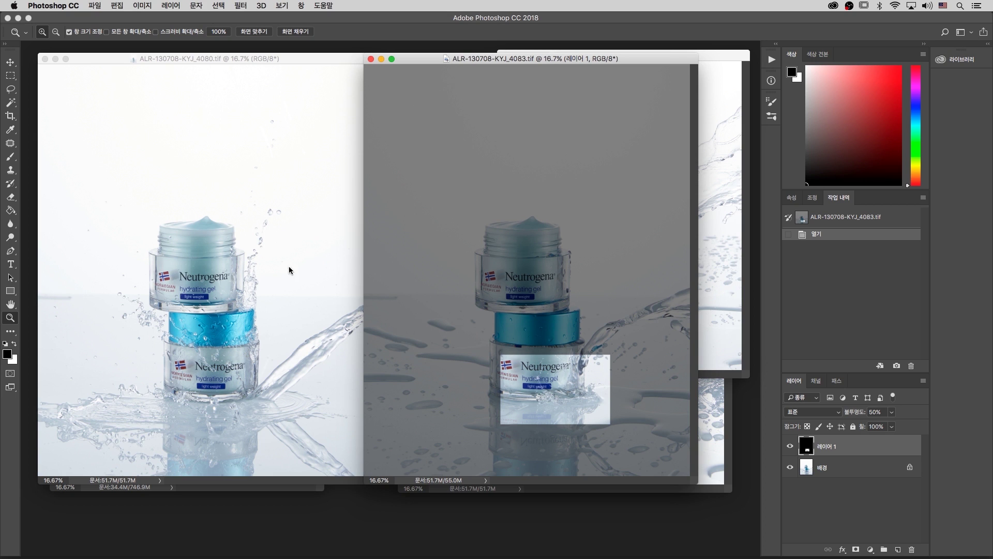
pyautogui.click(321, 62)
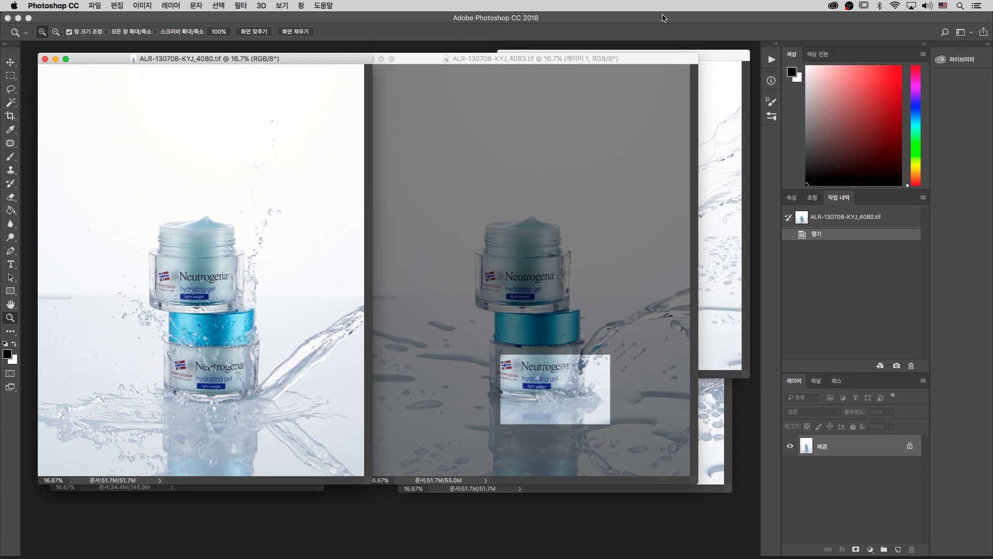
# Shift the 4080 photo window over the 4083 photo and check its splashes at 25%.
pyautogui.moveTo(224, 55); pyautogui.dragTo(230, 58)
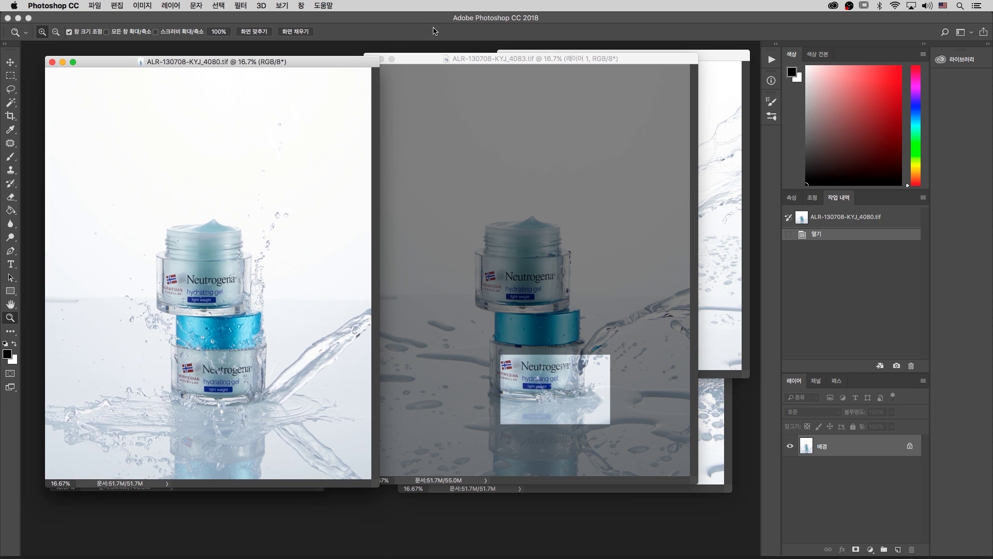
pyautogui.moveTo(323, 63); pyautogui.dragTo(355, 61)
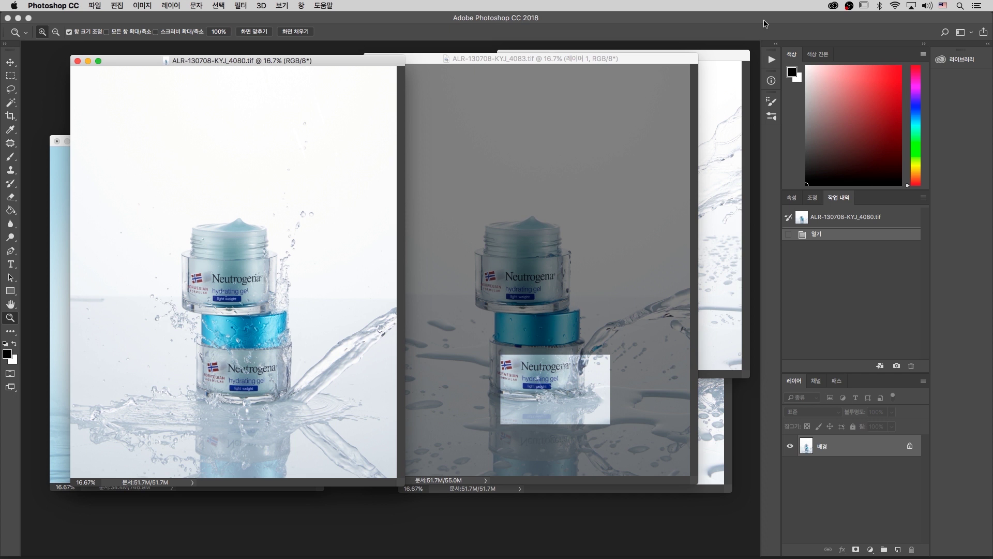
pyautogui.press('super+plus')
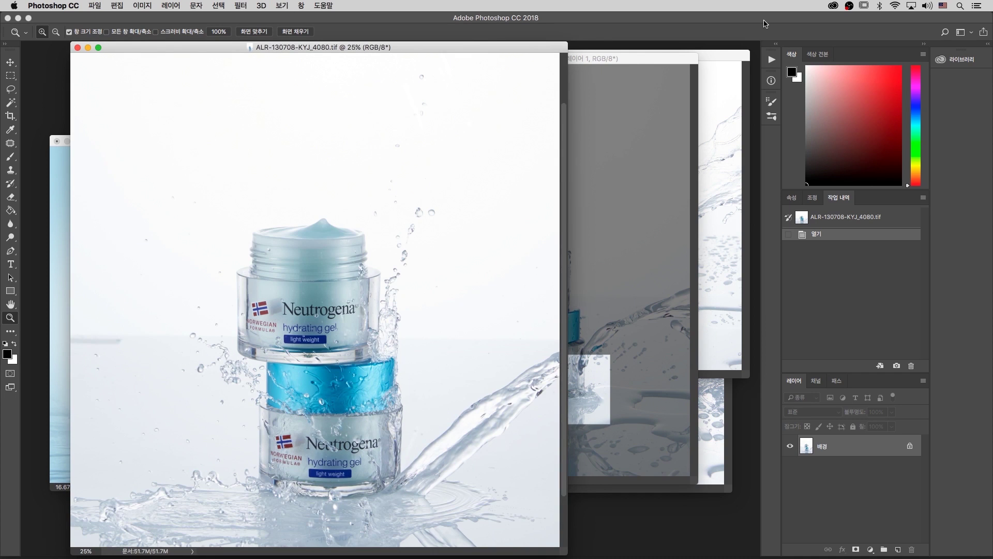
pyautogui.press('super+minus')
# Dock the 4080 photo, float it again as its own window, and set its zoom to 12.5%.
pyautogui.moveTo(312, 49); pyautogui.dragTo(334, 48)
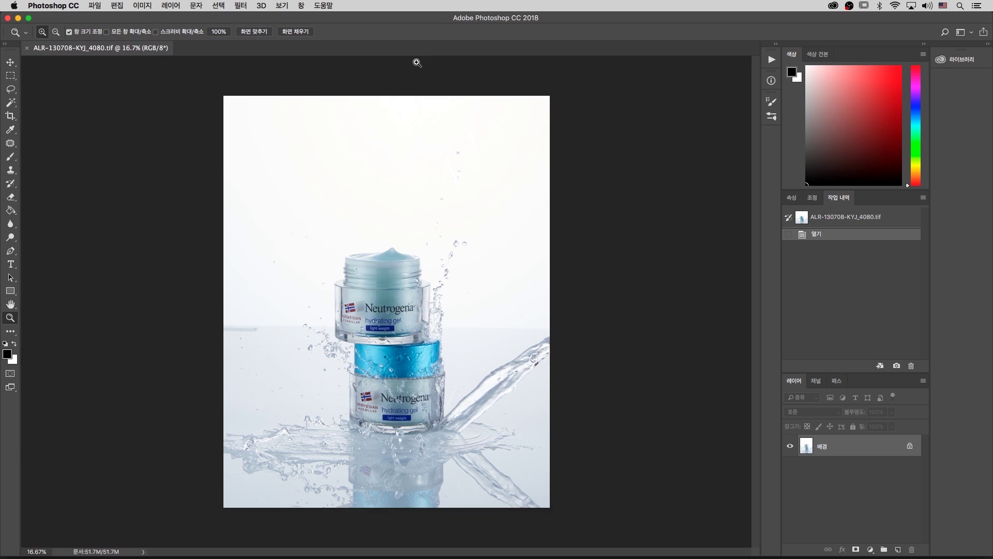
pyautogui.moveTo(118, 47); pyautogui.dragTo(148, 83)
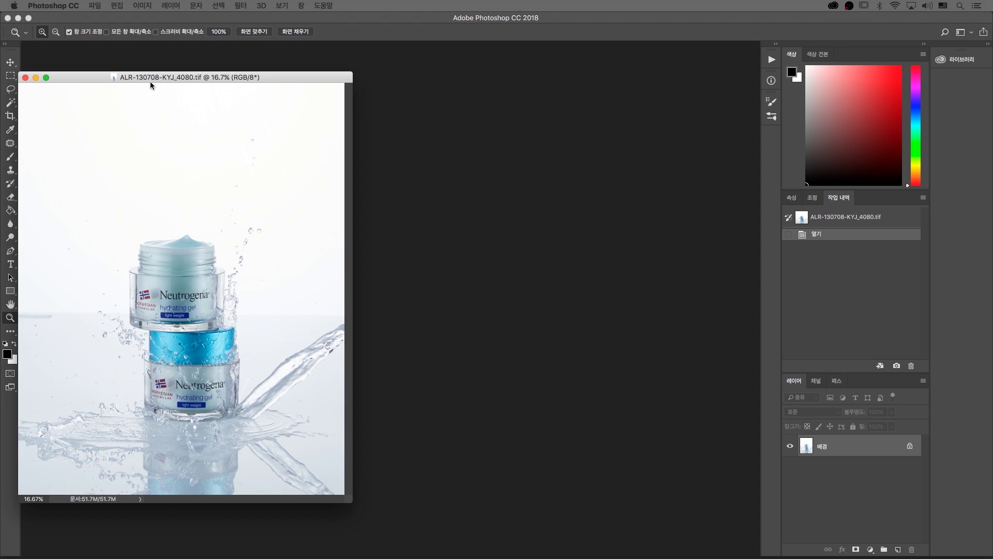
pyautogui.moveTo(221, 78); pyautogui.dragTo(371, 84)
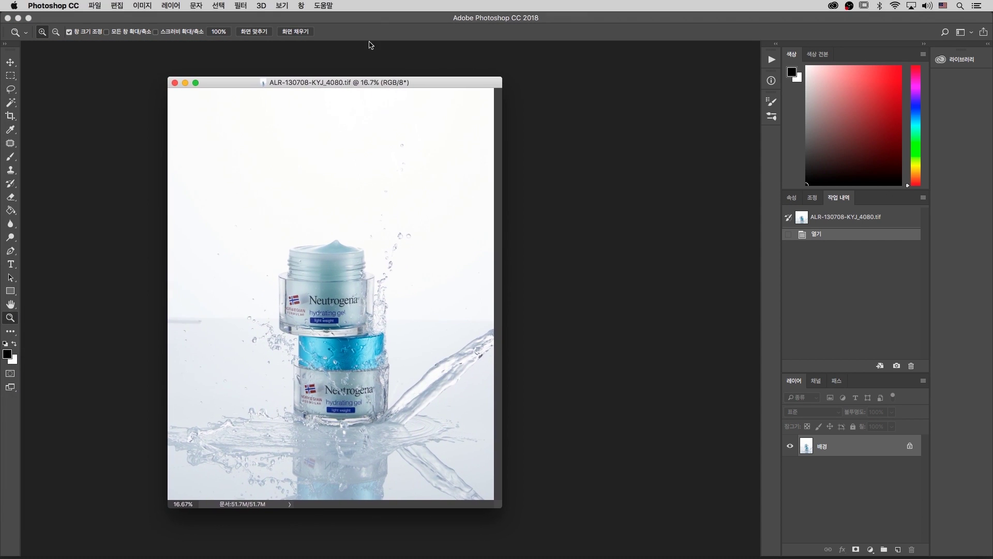
pyautogui.press('super+minus')
pyautogui.press('super+equal')
pyautogui.press('super+minus')
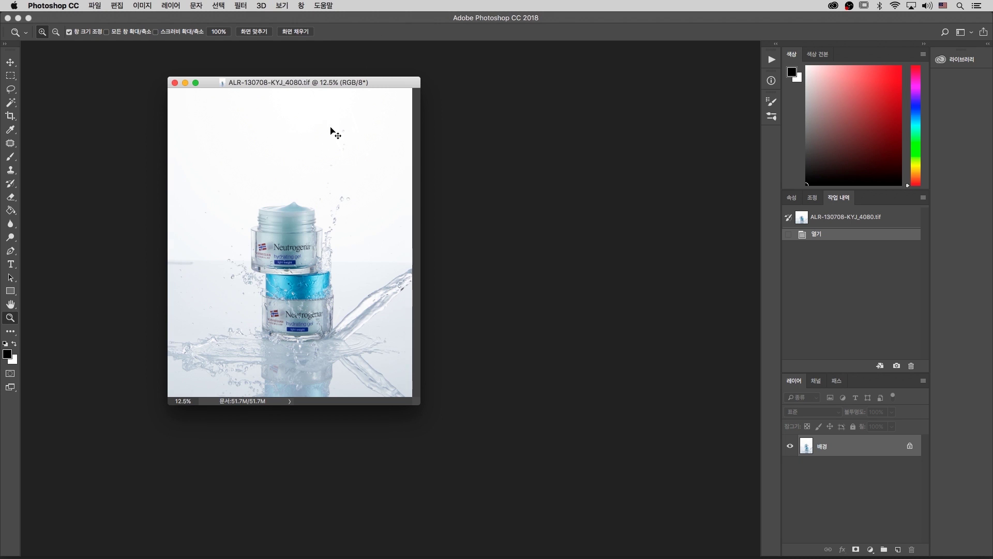
pyautogui.moveTo(356, 83); pyautogui.dragTo(432, 88)
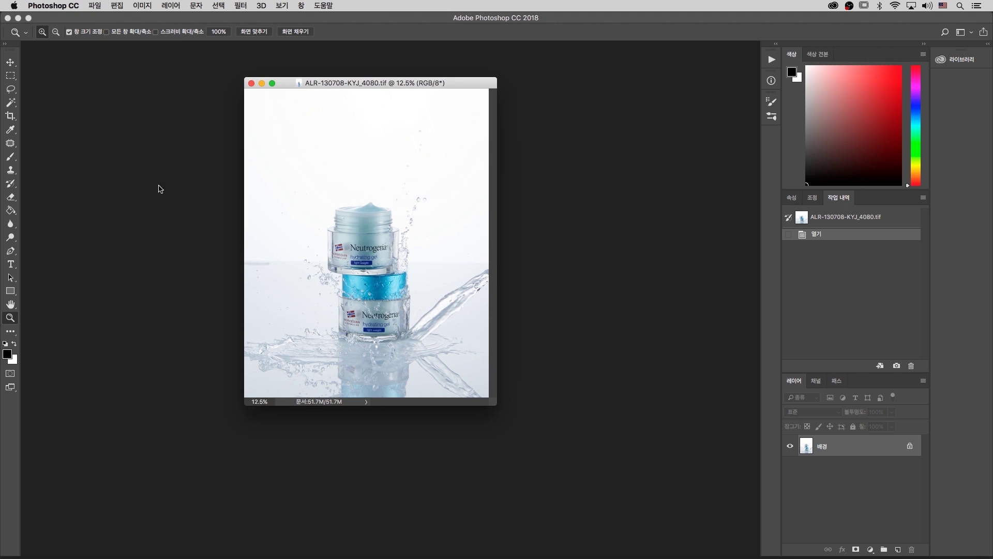
# Cycle the 4080 photo through the screen modes, reduce it to 8.33% and reposition its window in the workspace's middle.
pyautogui.press('f')
pyautogui.press('f')
pyautogui.press('f')
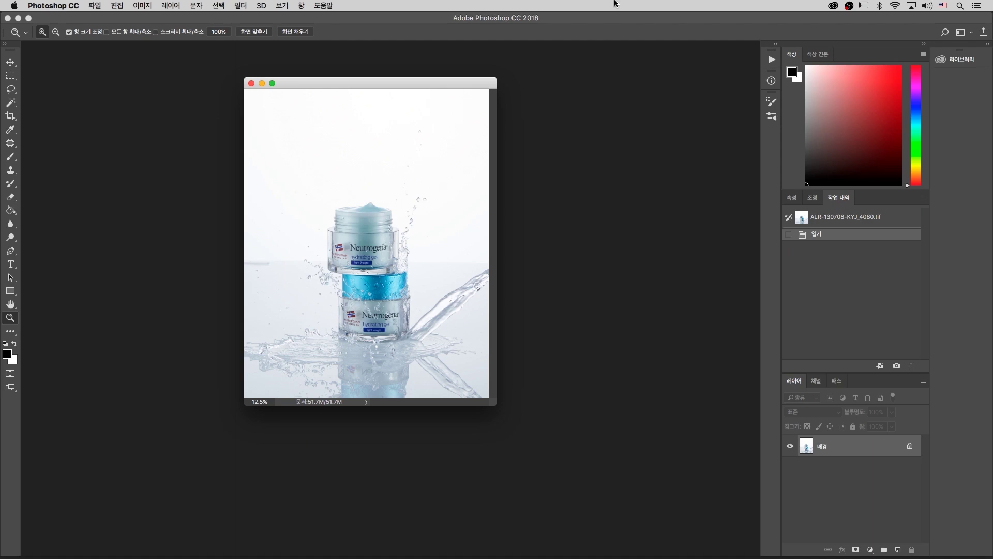
pyautogui.press('super+minus')
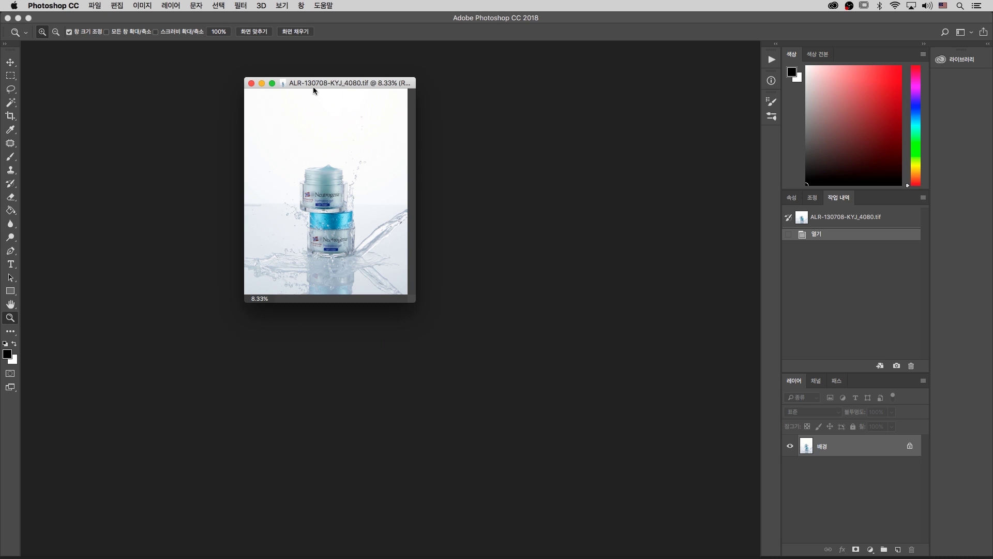
pyautogui.moveTo(320, 86); pyautogui.dragTo(484, 171)
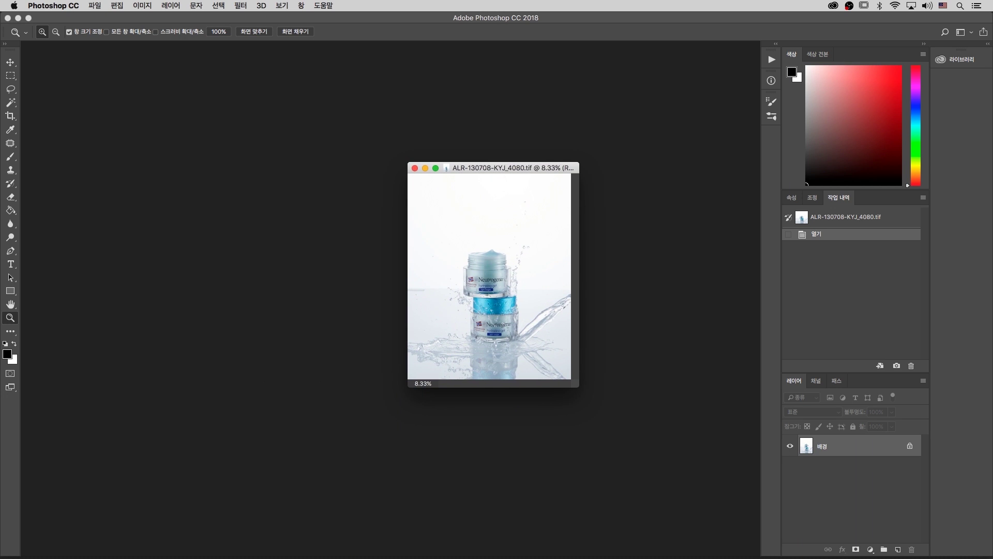
# Bring ALR-130708-KYJ_4077.psd to the front at 25% and hide its blue 레이어 5 layer.
pyautogui.moveTo(966, 249); pyautogui.dragTo(358, 124)
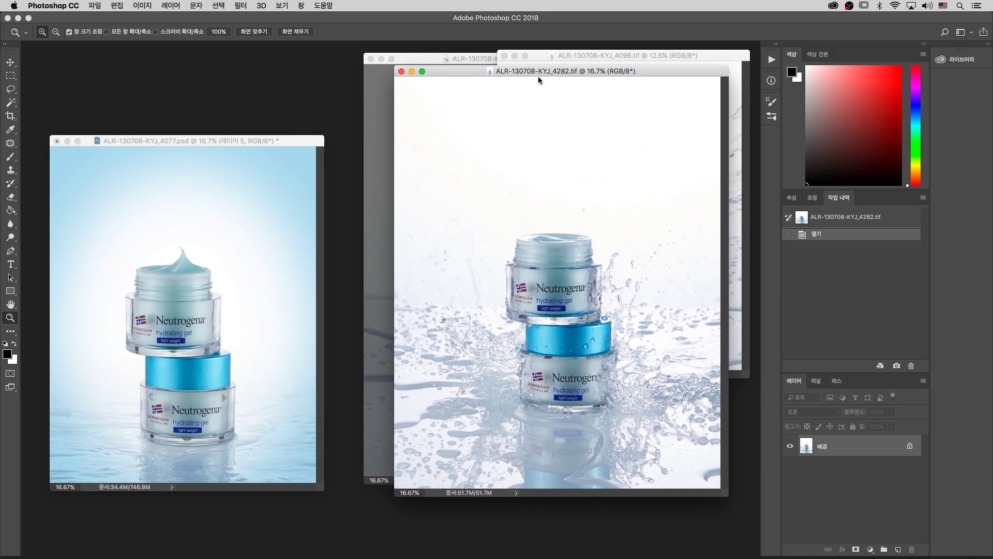
pyautogui.click(248, 141)
pyautogui.press('super+equal')
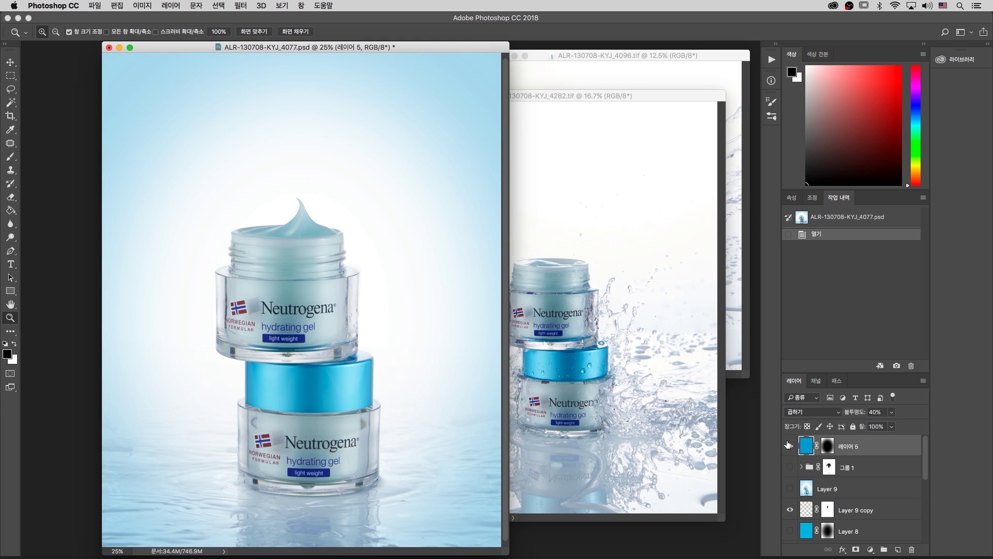
pyautogui.click(790, 446)
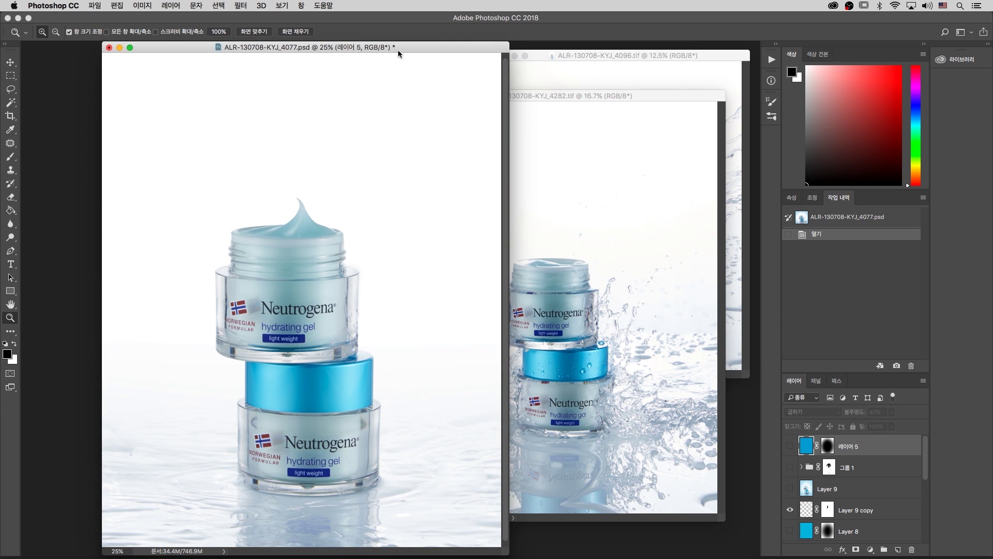
pyautogui.moveTo(413, 48); pyautogui.dragTo(443, 49)
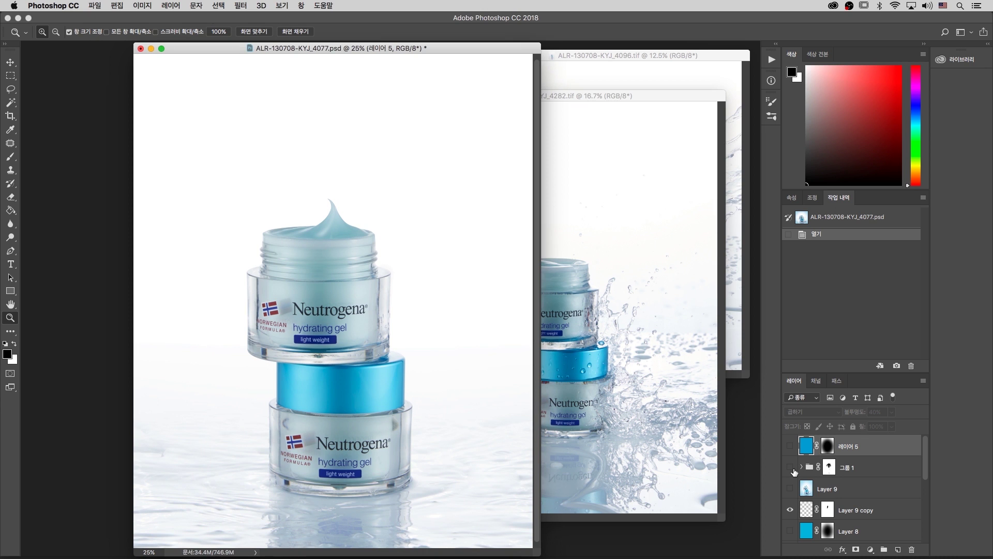
# Show the 그룹 1 splash group and blue 레이어 5 layer in 4077.psd, then hide both again to compare the composite.
pyautogui.click(790, 467)
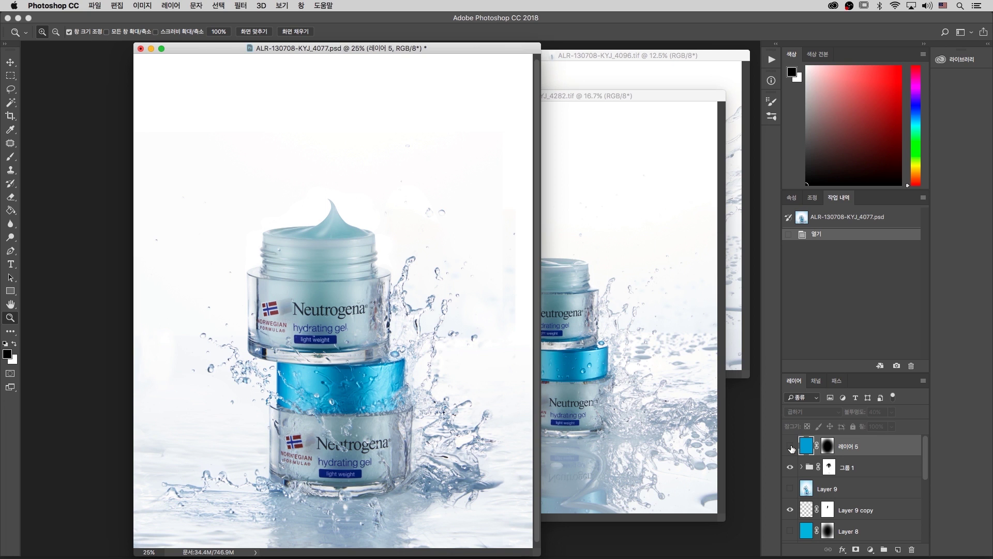
pyautogui.click(790, 447)
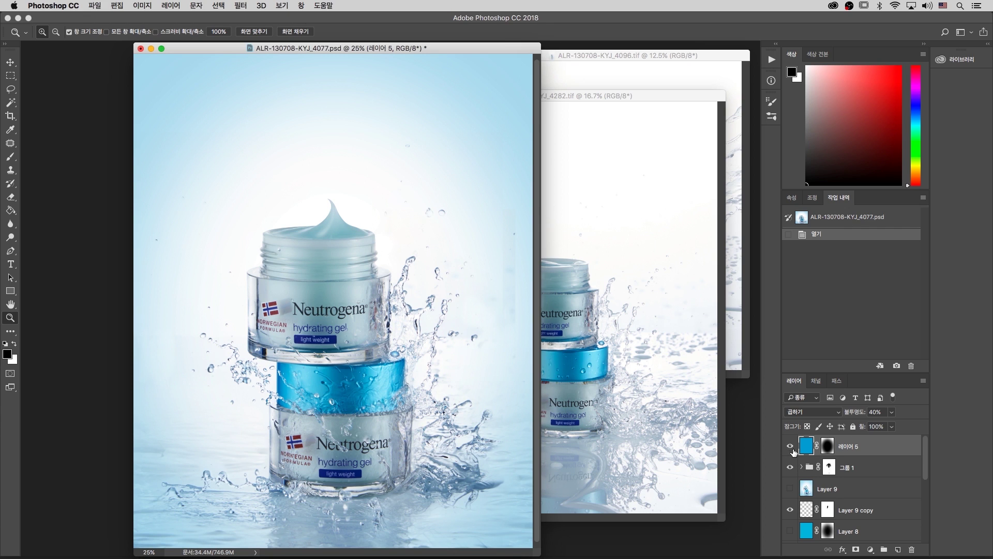
pyautogui.moveTo(498, 49); pyautogui.dragTo(547, 49)
pyautogui.moveTo(790, 446); pyautogui.dragTo(798, 470)
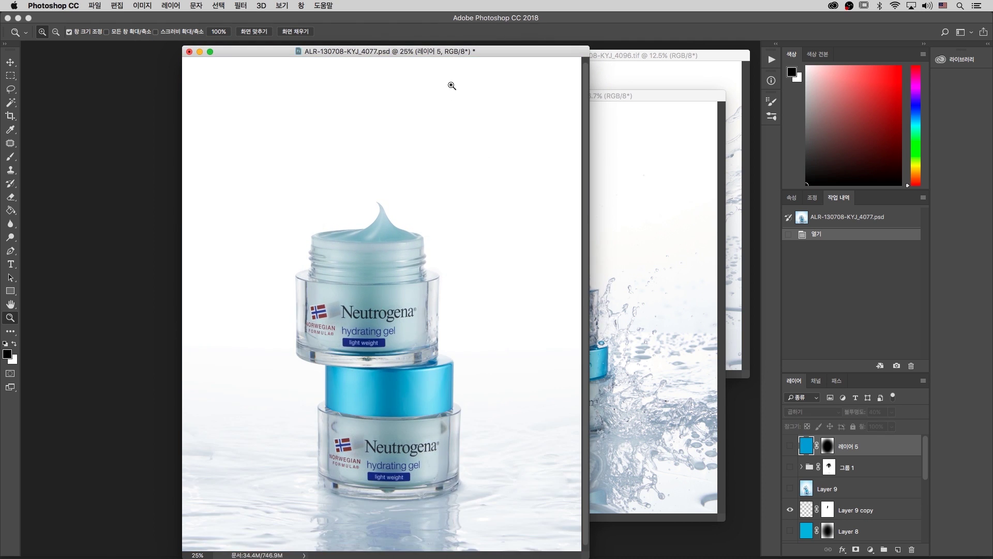
# Move the 4077 window aside, check the 4282 splash photo at 25%, and place it beside 4077 at 12.5%.
pyautogui.moveTo(485, 48); pyautogui.dragTo(389, 67)
pyautogui.moveTo(586, 96); pyautogui.dragTo(532, 90)
pyautogui.press('super+plus')
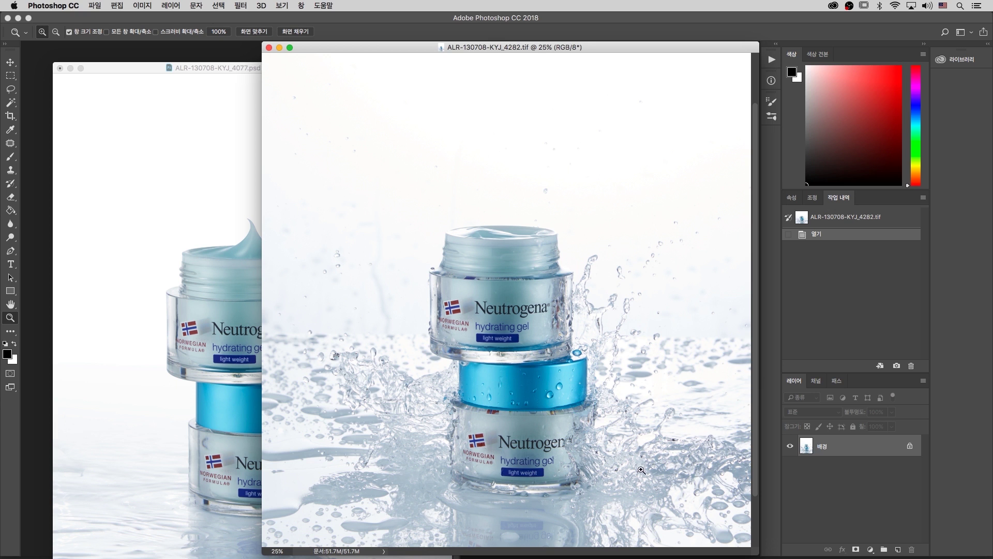
pyautogui.press('super+minus')
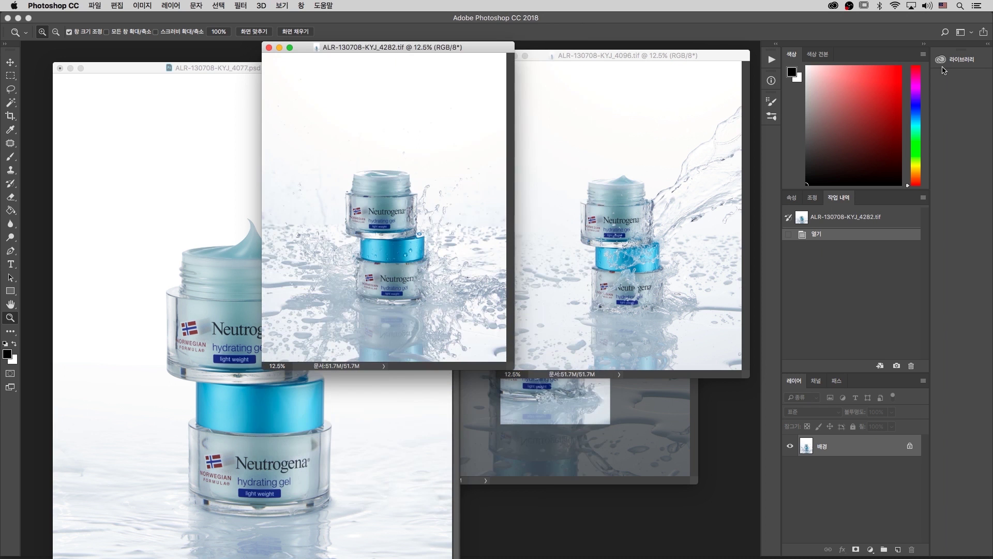
pyautogui.moveTo(440, 48); pyautogui.dragTo(597, 86)
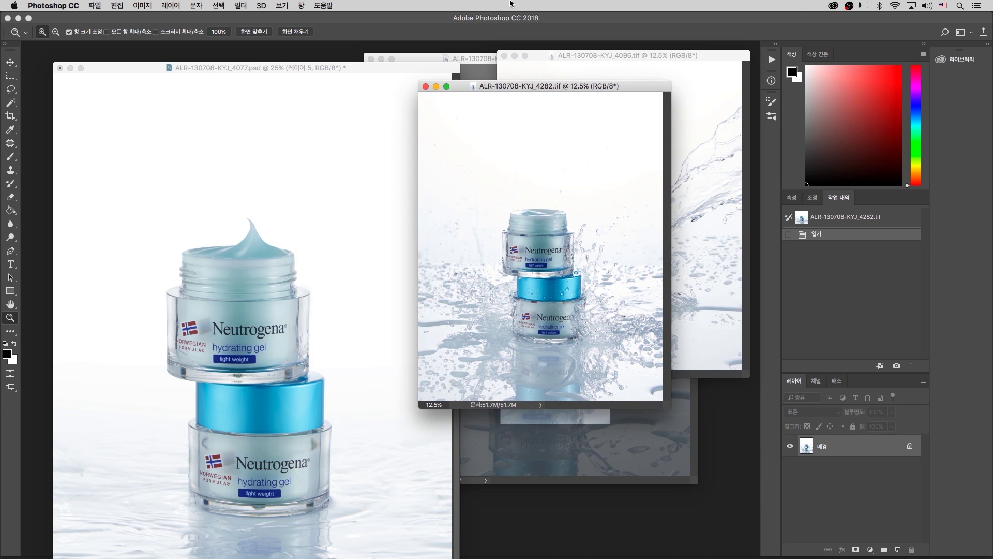
# Reduce 4077.psd to 12.5% and spread out the 4282 and 4096 photo windows.
pyautogui.click(377, 72)
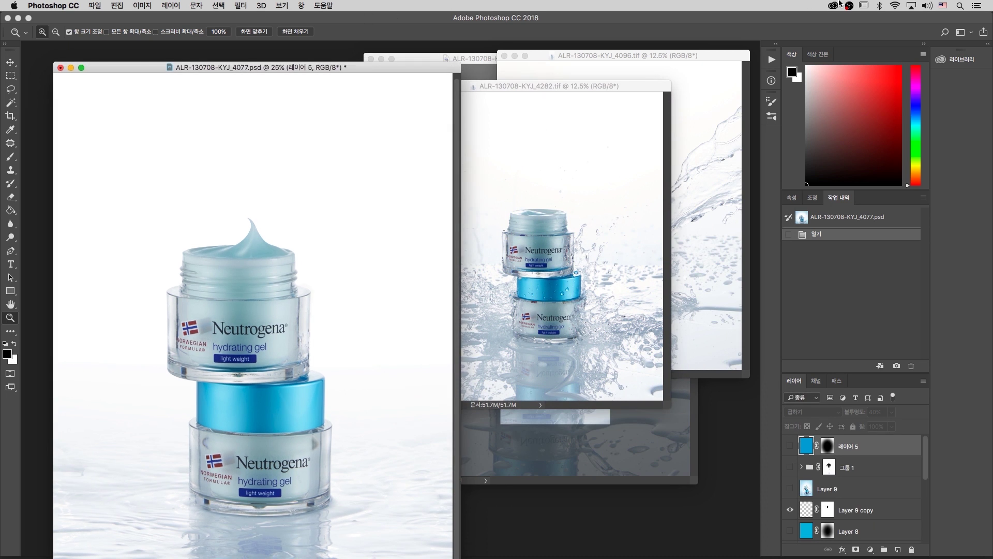
pyautogui.press('super+minus')
pyautogui.moveTo(531, 93); pyautogui.dragTo(212, 167)
pyautogui.moveTo(587, 53); pyautogui.dragTo(583, 74)
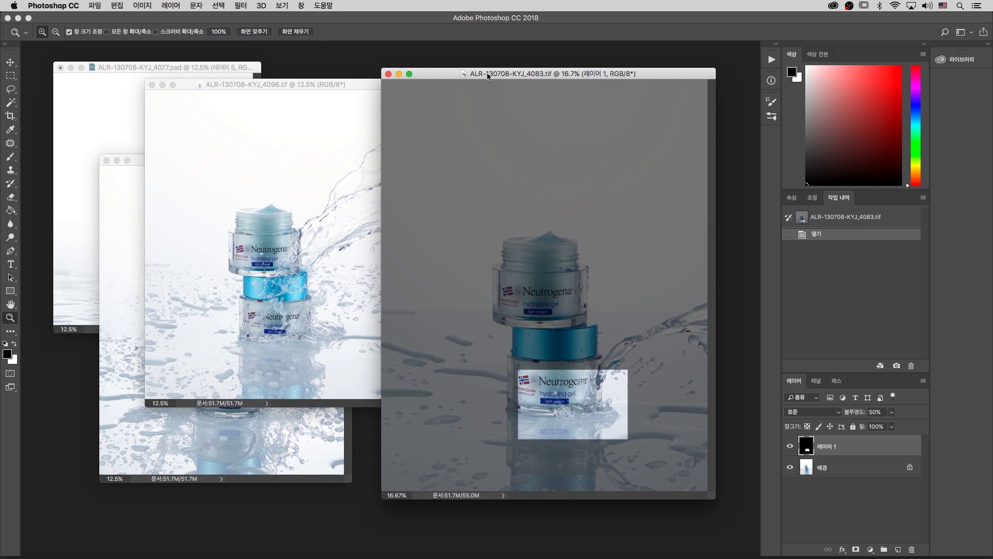
# Reduce the 4083 photo to 12.5%, move it lower, and place the 4080 photo at 12.5% level with the 4096 window.
pyautogui.press('super+minus')
pyautogui.moveTo(509, 73); pyautogui.dragTo(610, 199)
pyautogui.click(494, 172)
pyautogui.press('super+plus')
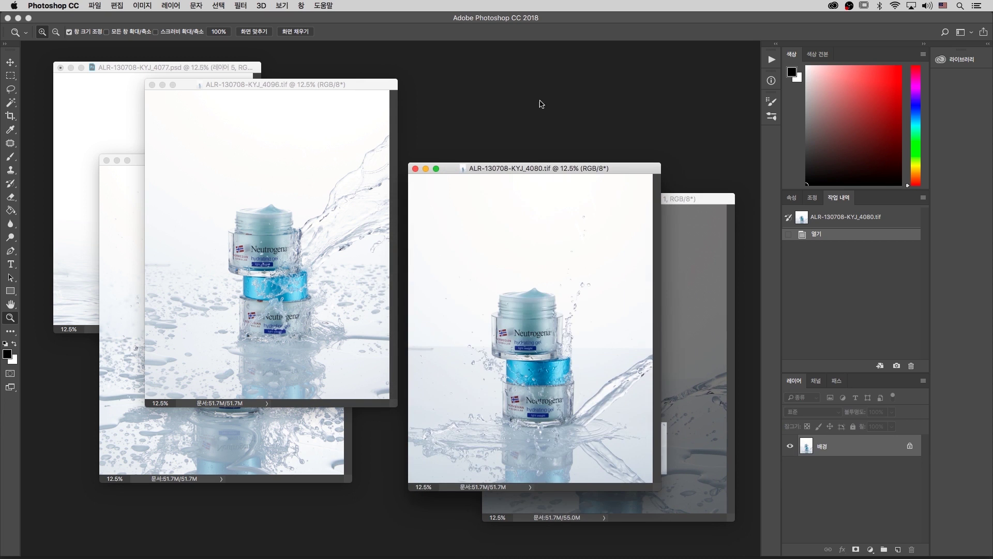
pyautogui.moveTo(568, 170); pyautogui.dragTo(620, 78)
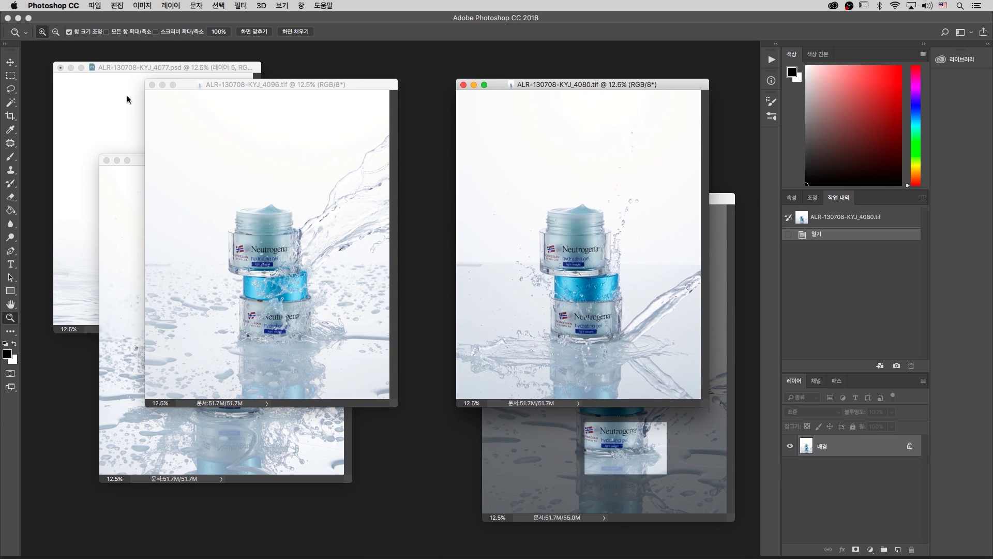
# Place 4077.psd between the source photos and enlarge it in full-screen mode with the menu bar.
pyautogui.click(180, 69)
pyautogui.moveTo(213, 73); pyautogui.dragTo(395, 123)
pyautogui.press('super+plus')
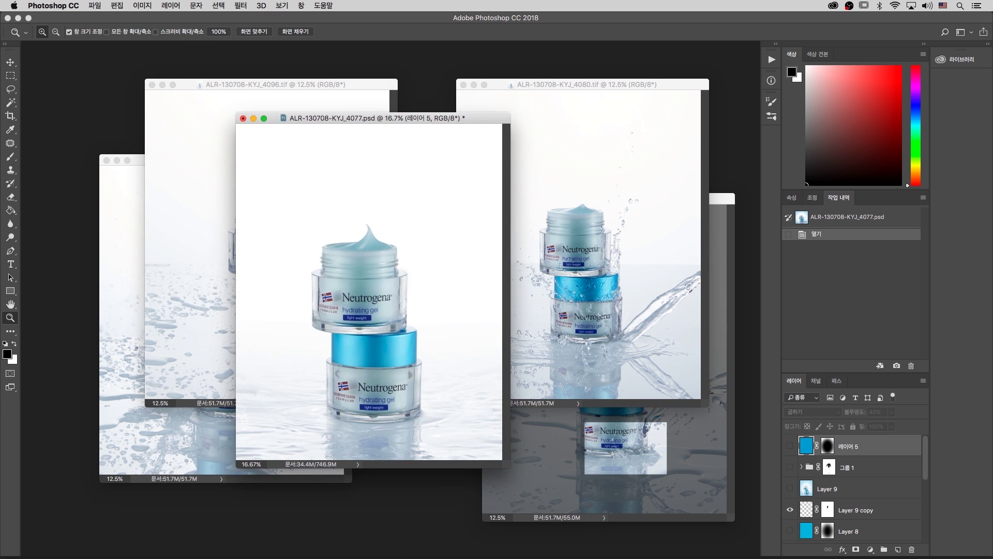
pyautogui.press('f')
pyautogui.press('super+plus')
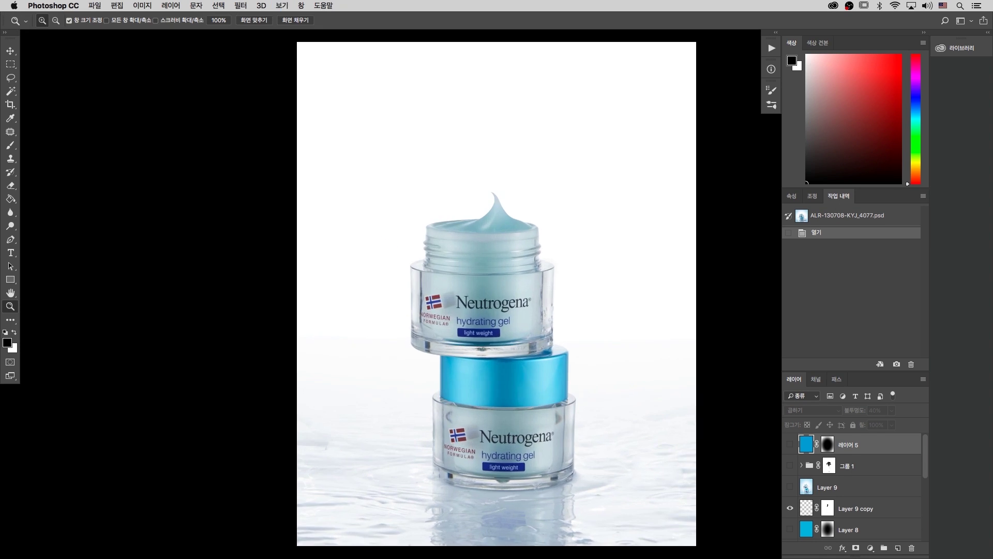
pyautogui.press('super+plus')
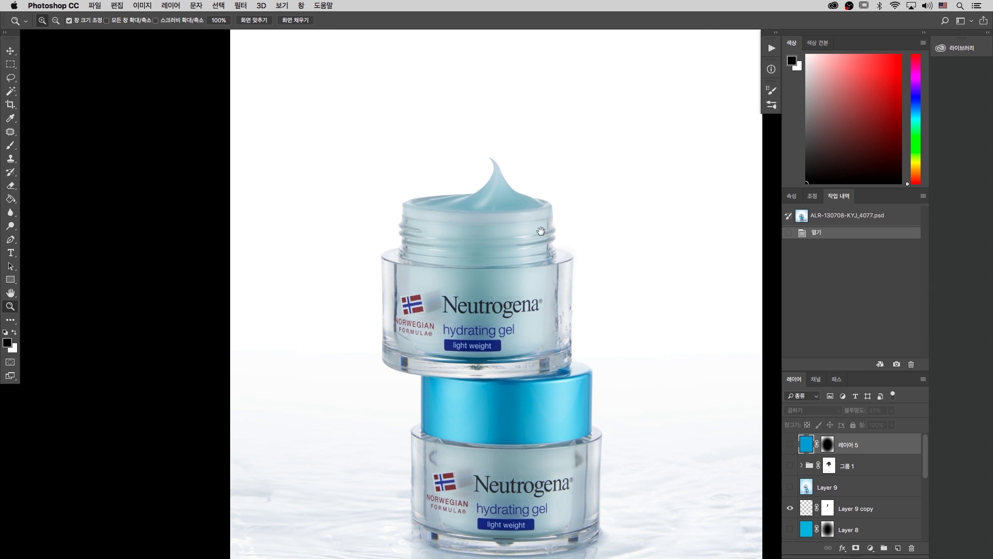
# Examine the clean stacked jars and rippled water surface of 4077.psd at several magnifications.
pyautogui.moveTo(536, 256); pyautogui.dragTo(507, 154)
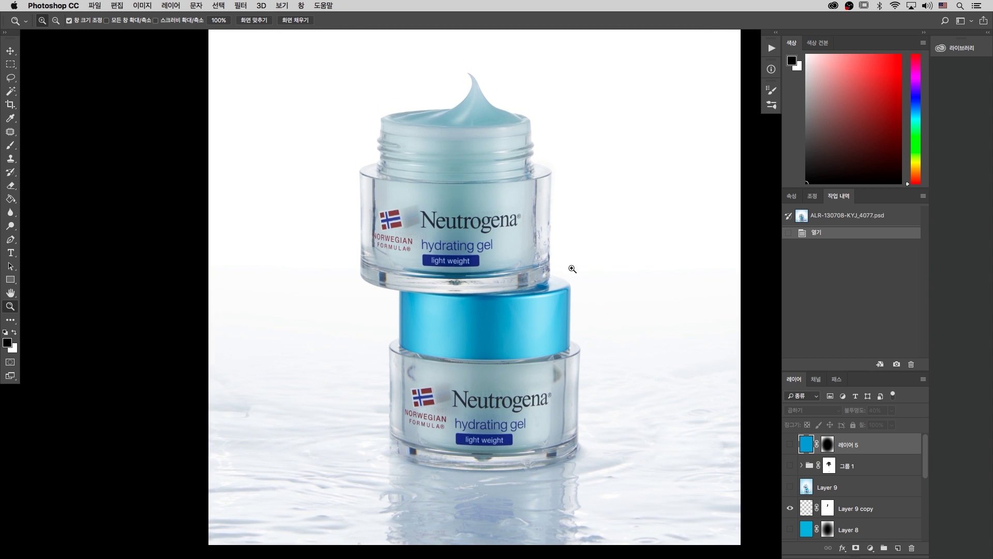
pyautogui.press('super+minus')
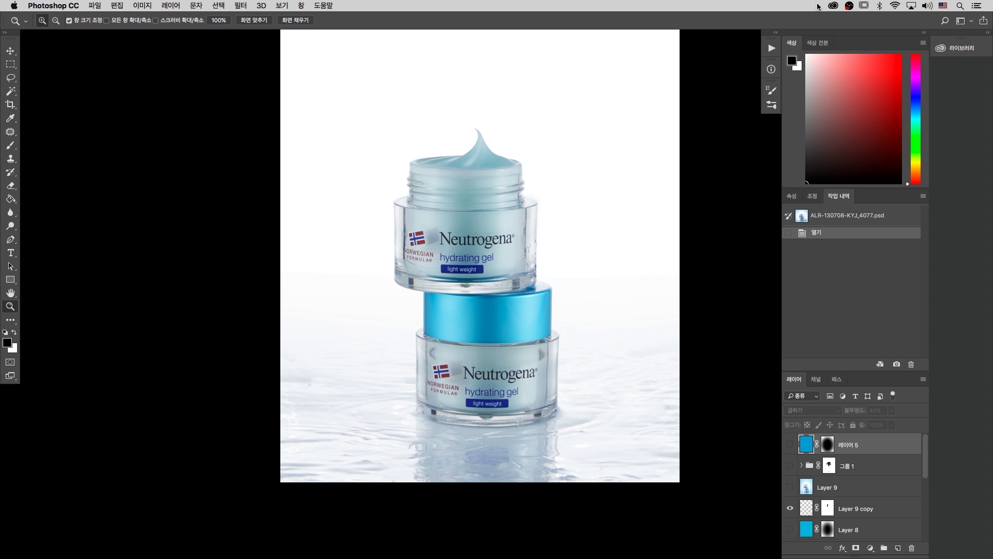
pyautogui.moveTo(497, 216); pyautogui.dragTo(464, 219)
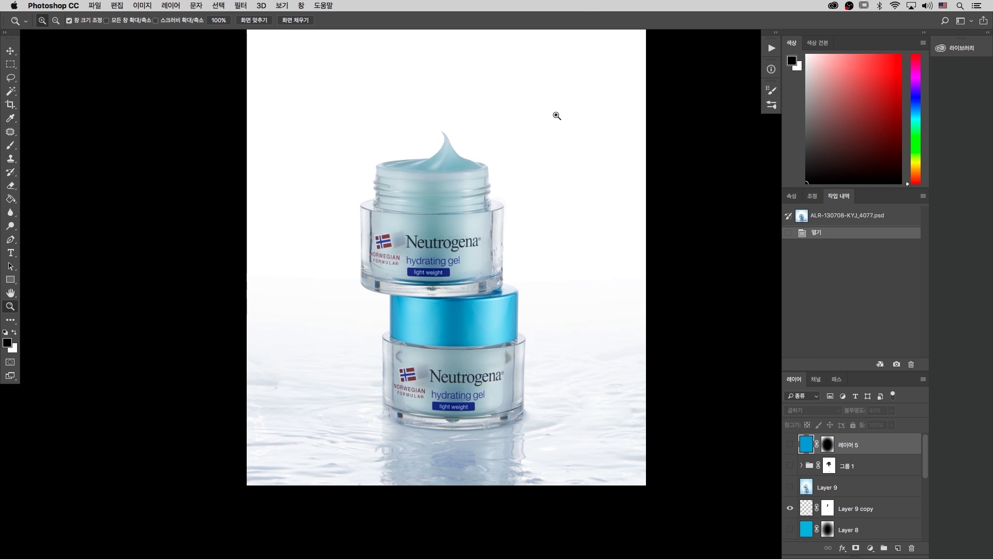
pyautogui.press('super+equal')
pyautogui.press('super+equal')
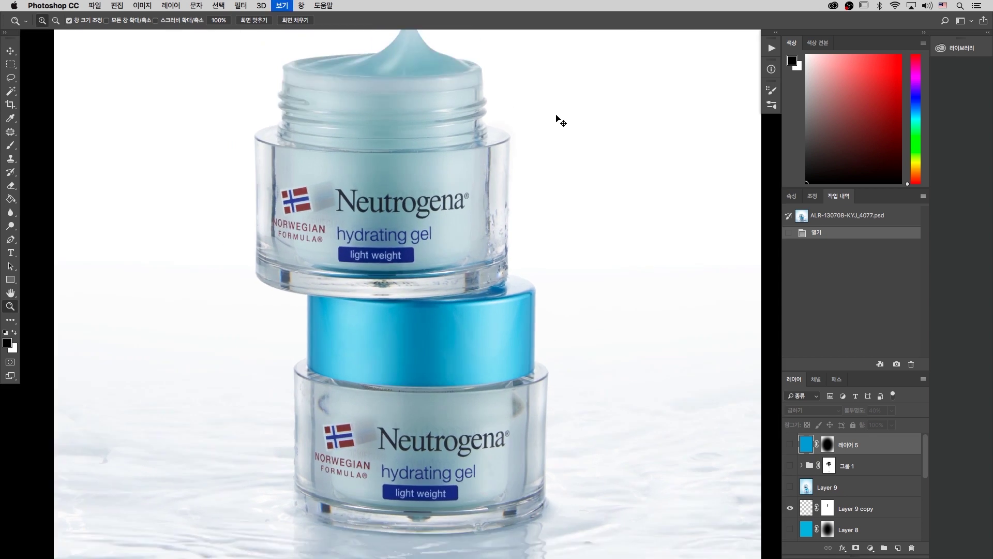
pyautogui.press('super+minus')
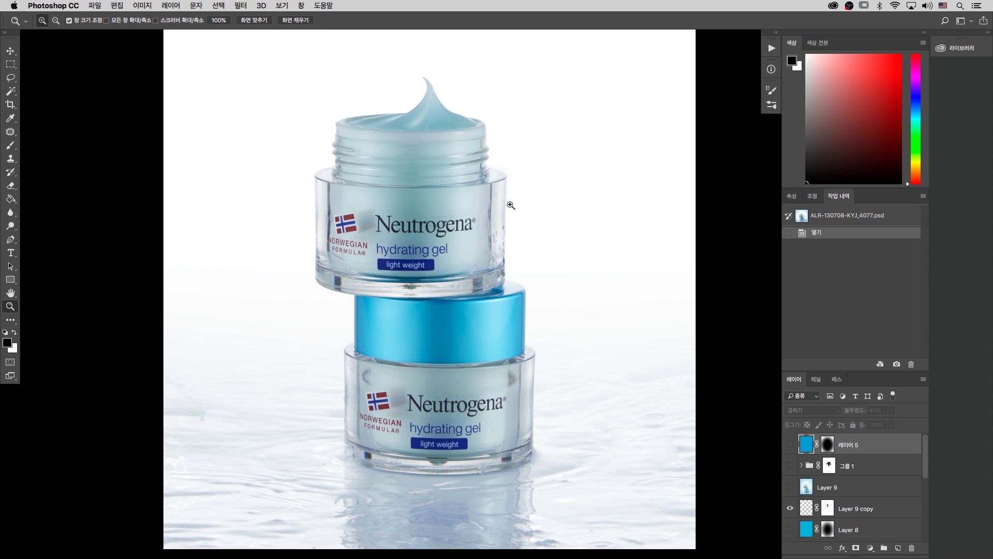
pyautogui.moveTo(487, 198); pyautogui.dragTo(494, 206)
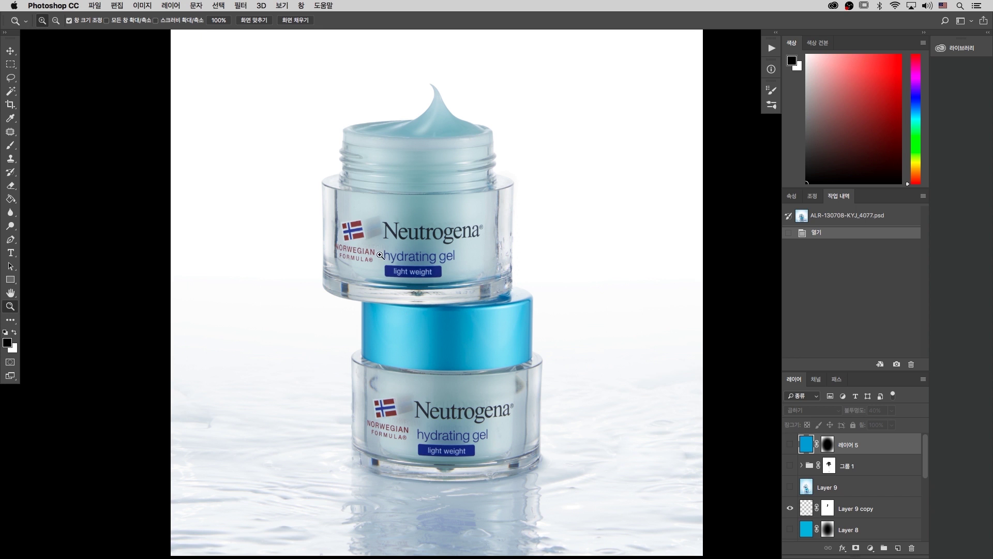
# Cycle 4077.psd through the screen modes and return it to a floating window at 16.7%.
pyautogui.press('f')
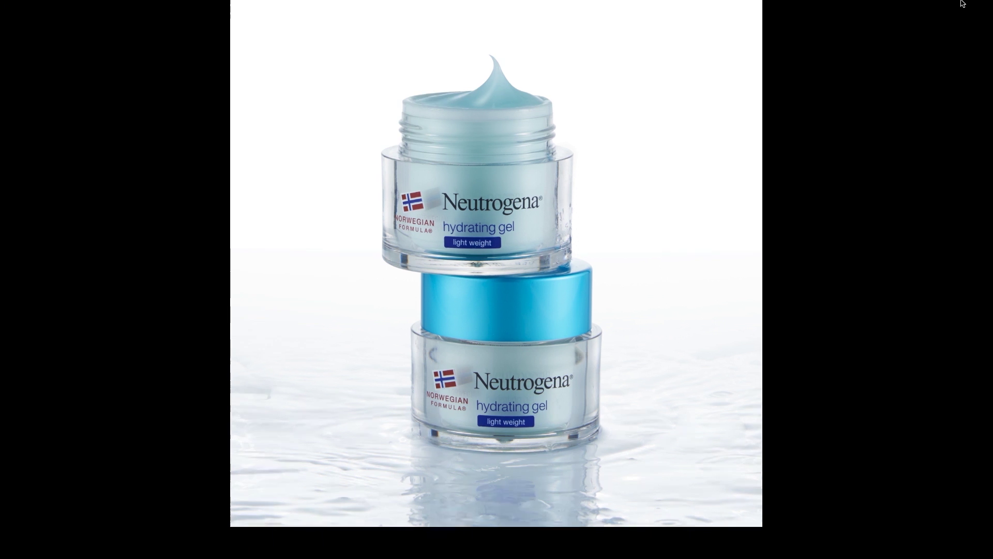
pyautogui.press('f')
pyautogui.press('f')
pyautogui.press('f')
pyautogui.press('f')
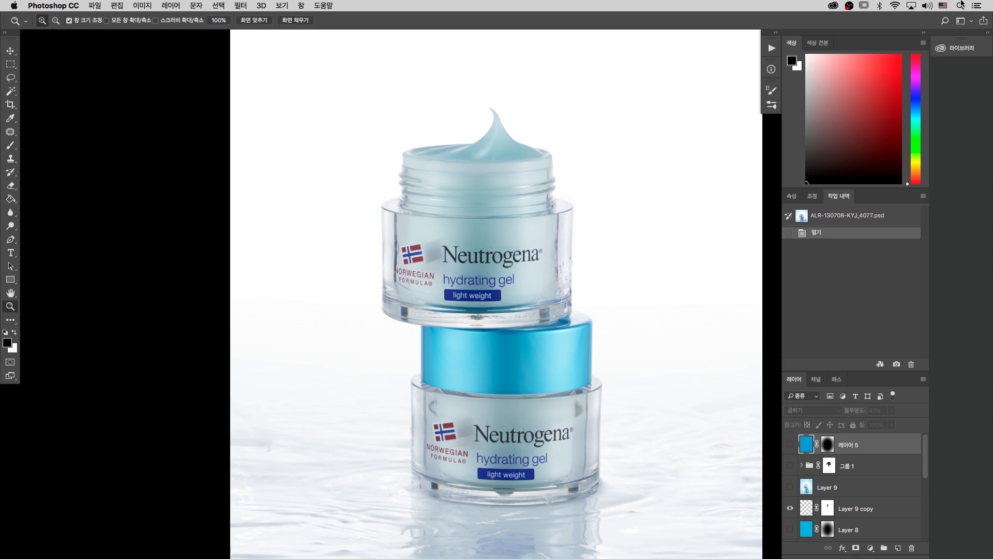
pyautogui.press('super+minus')
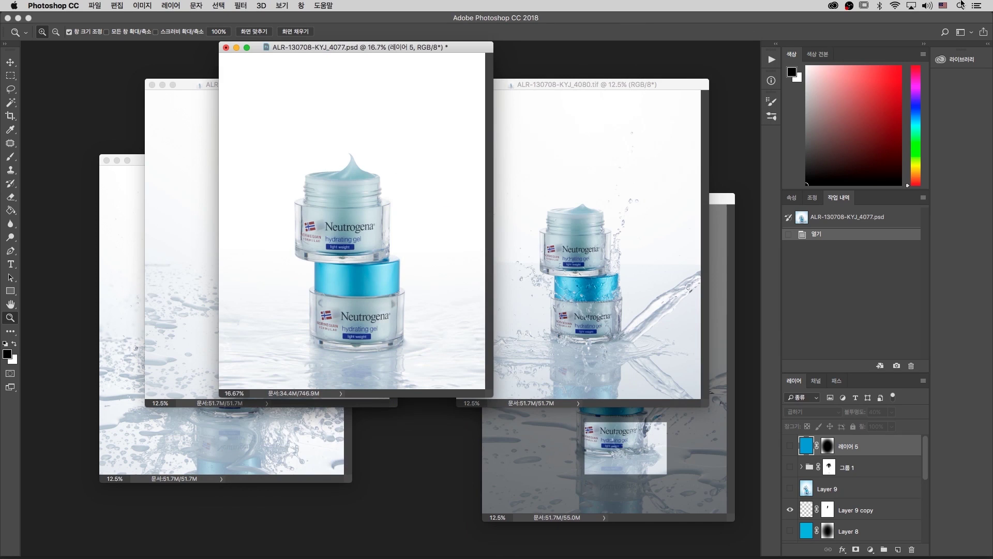
# Lower the 4080 photo window and bring the 4096 photo to the front over 4077.psd.
pyautogui.click(582, 237)
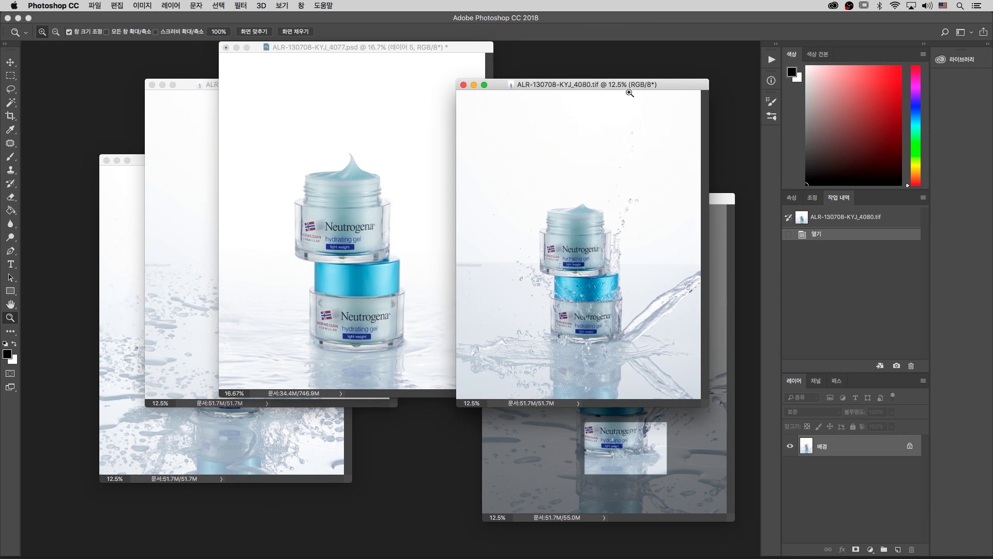
pyautogui.moveTo(631, 84); pyautogui.dragTo(645, 139)
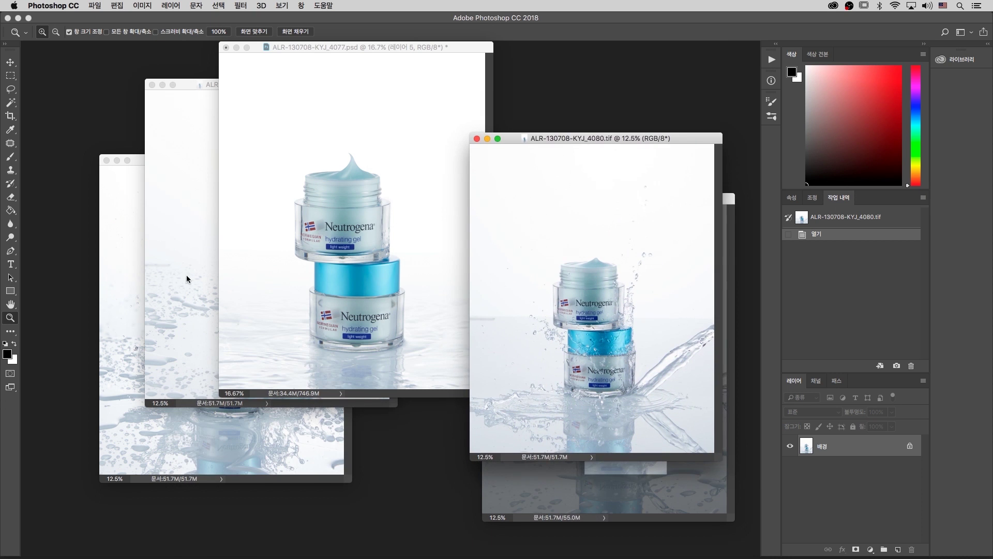
pyautogui.click(206, 82)
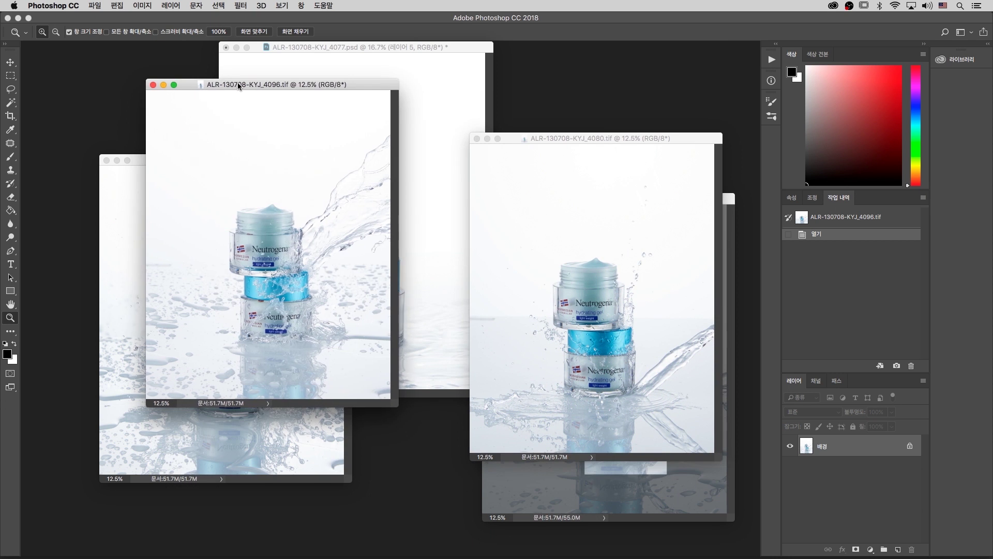
pyautogui.moveTo(238, 82); pyautogui.dragTo(335, 128)
# Inspect the splash around the lower jar in the 4096 photo at 59.7% and return to 12.5%.
pyautogui.moveTo(391, 328); pyautogui.dragTo(265, 417)
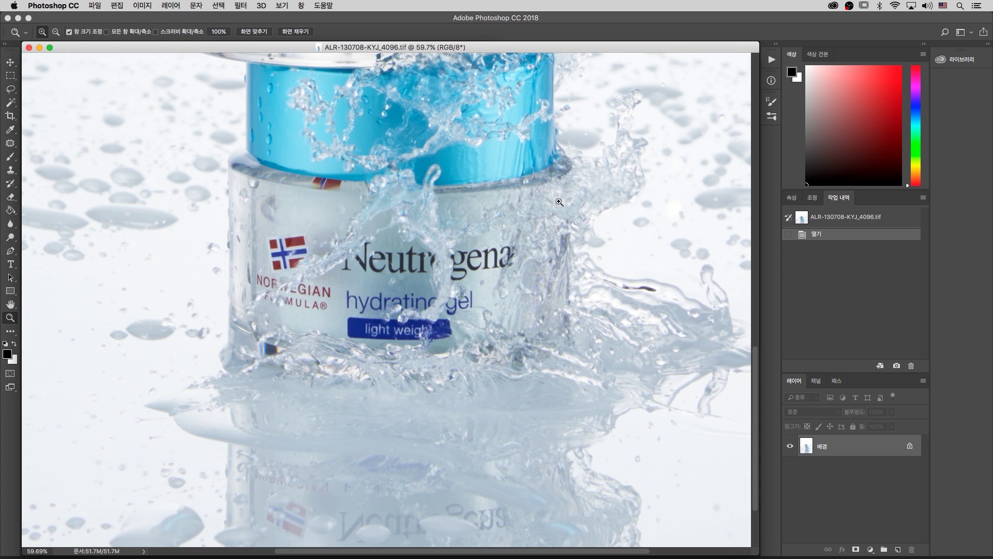
pyautogui.press('super+minus')
pyautogui.press('super+minus')
pyautogui.press('super+minus')
pyautogui.press('super+minus')
pyautogui.press('super+minus')
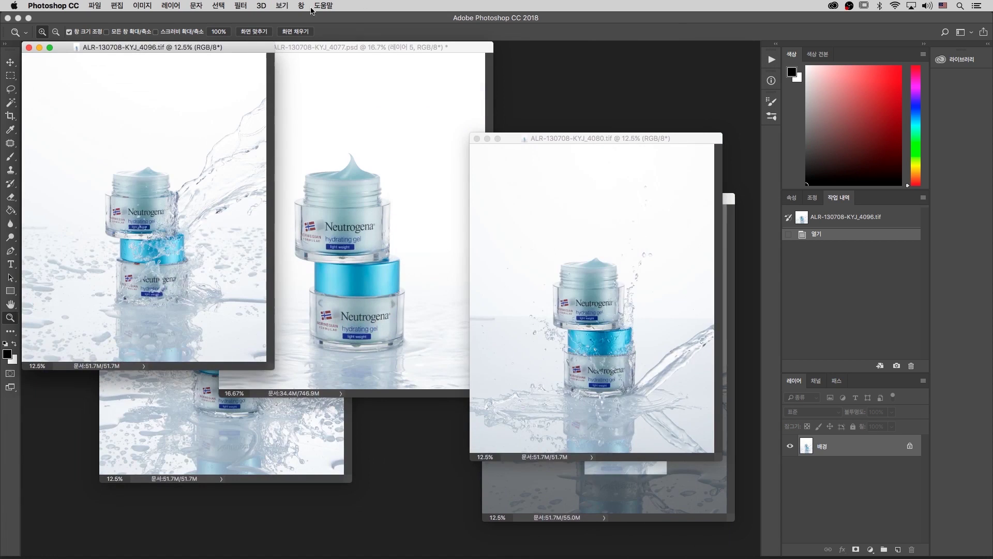
# Bring the 4282 photo to the front, examine its splashes at 39.1%, and reduce it to 12.5%.
pyautogui.click(227, 420)
pyautogui.click(281, 278)
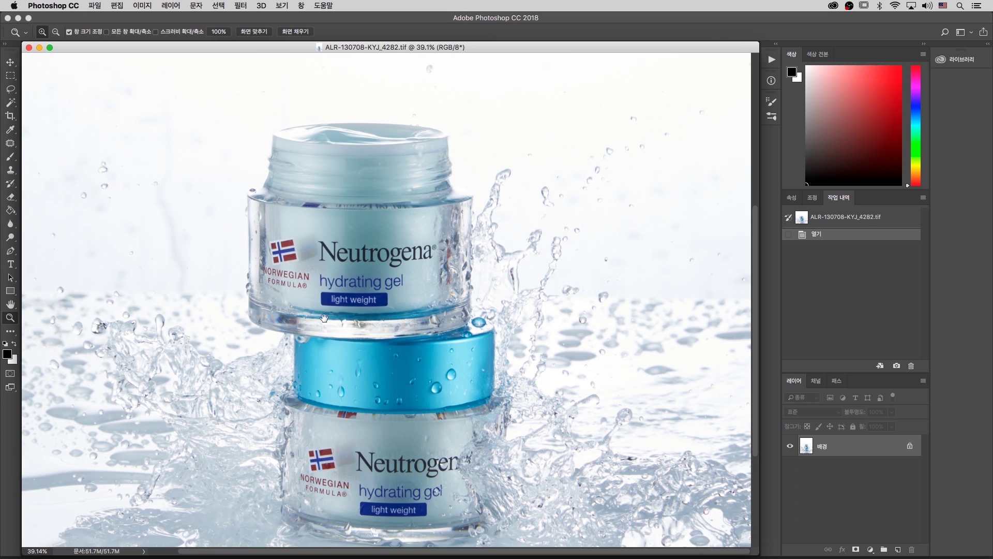
pyautogui.press('super+minus')
pyautogui.press('super+minus')
pyautogui.press('super+minus')
pyautogui.press('super+minus')
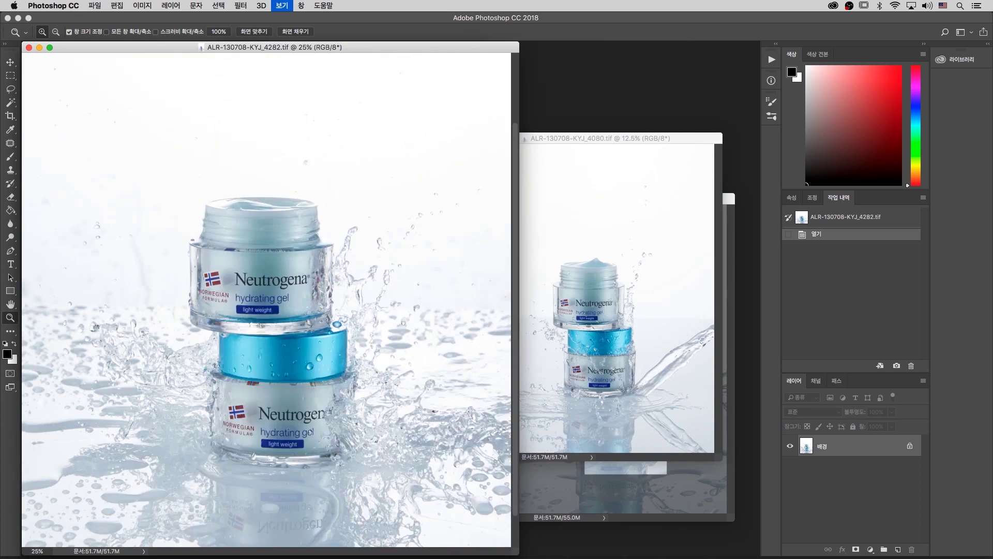
# Marquee-select the splash area over the right half of the jars in the 4282 photo, and clear the selection.
pyautogui.press('m')
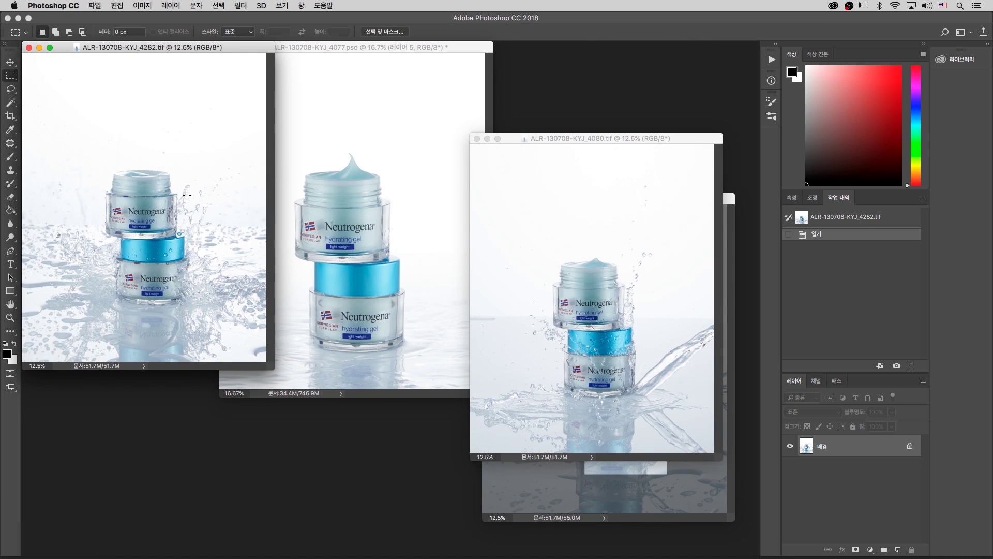
pyautogui.moveTo(150, 165); pyautogui.dragTo(245, 300)
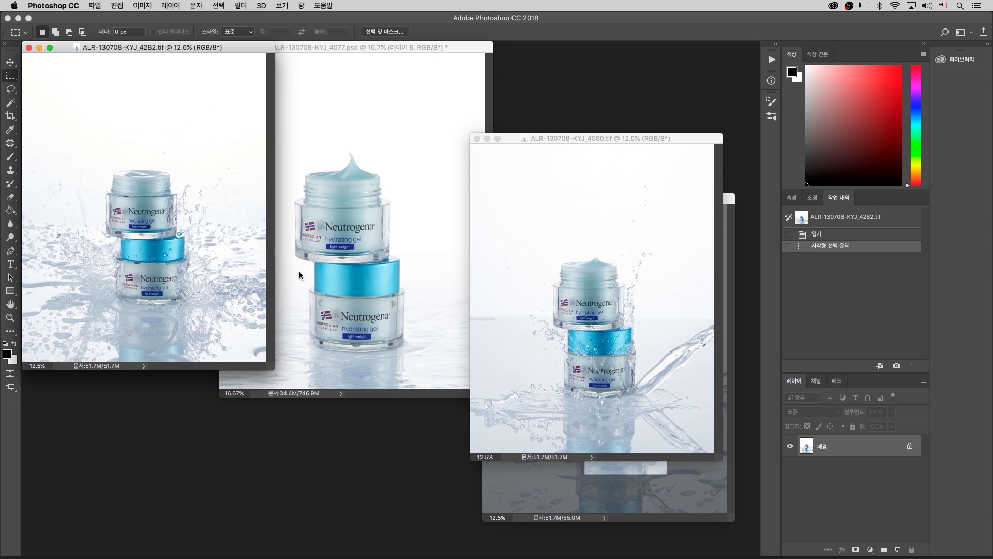
pyautogui.press('v')
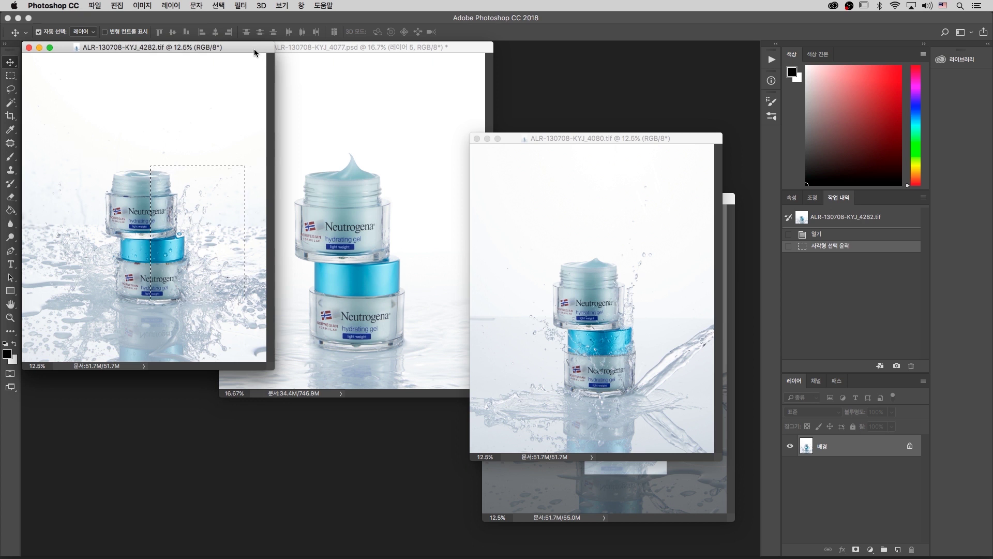
pyautogui.hotkey('ctrl', 'd')
# Bring 4077.psd to the front, select its entire canvas, and activate the Rectangular Marquee tool.
pyautogui.click(396, 50)
pyautogui.hotkey('ctrl', 'a')
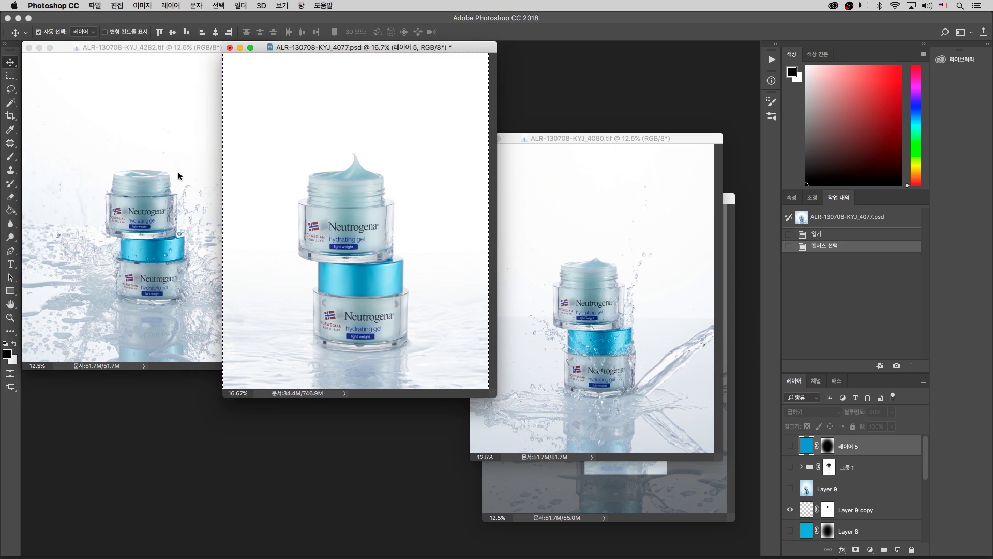
pyautogui.click(171, 48)
pyautogui.click(388, 47)
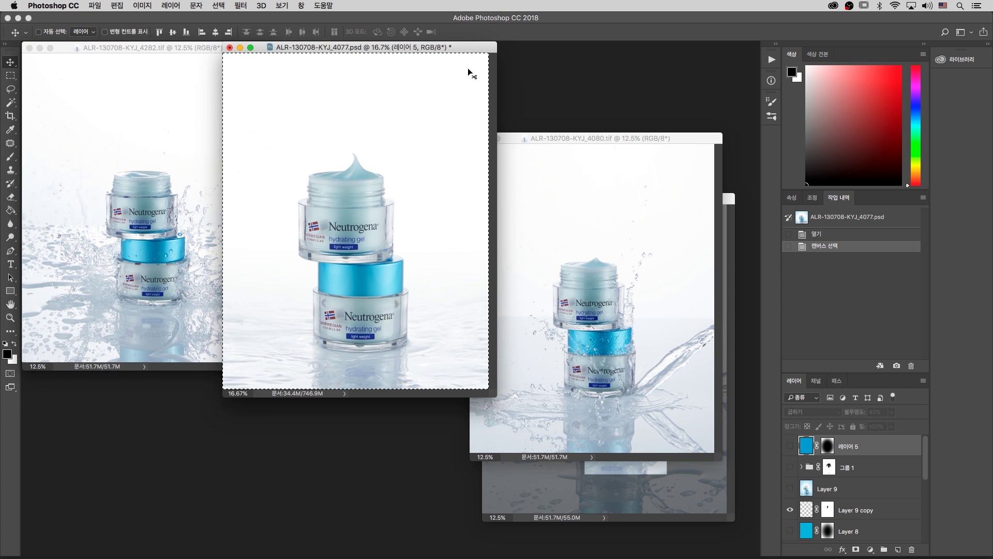
pyautogui.press('m')
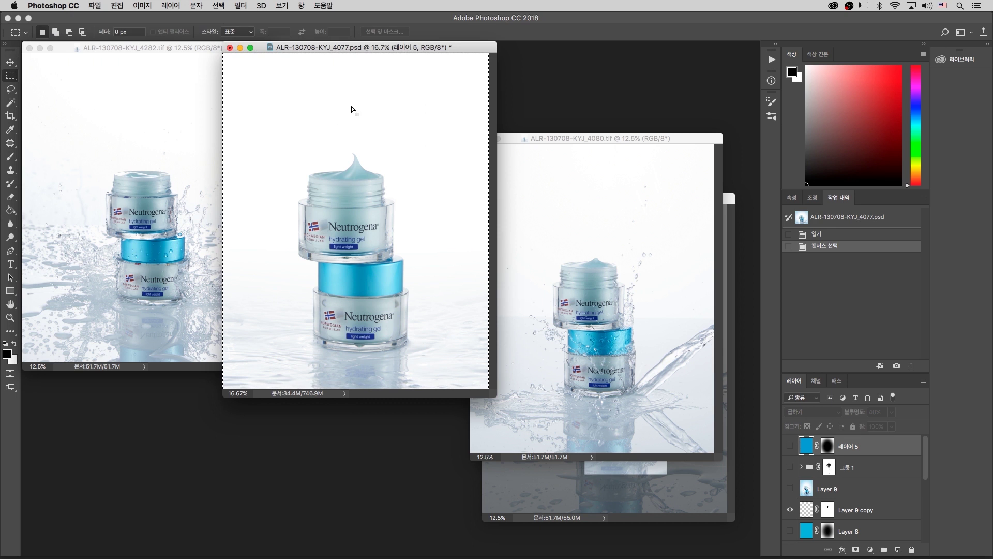
# Marquee-select the splash over the right half of the jars in the 4282 photo and copy it into 4077.psd.
pyautogui.click(232, 55)
pyautogui.click(192, 49)
pyautogui.moveTo(191, 51); pyautogui.dragTo(189, 93)
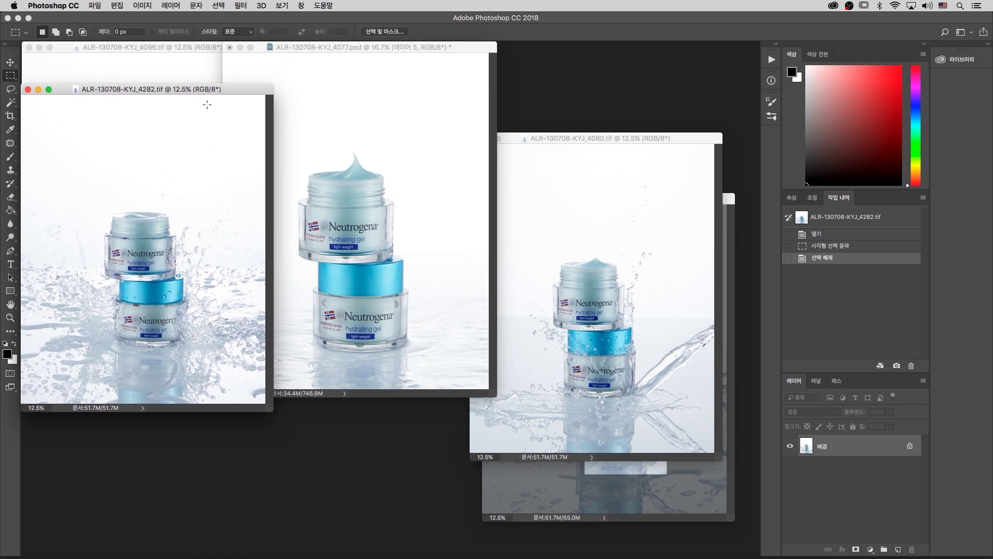
pyautogui.moveTo(134, 190); pyautogui.dragTo(254, 333)
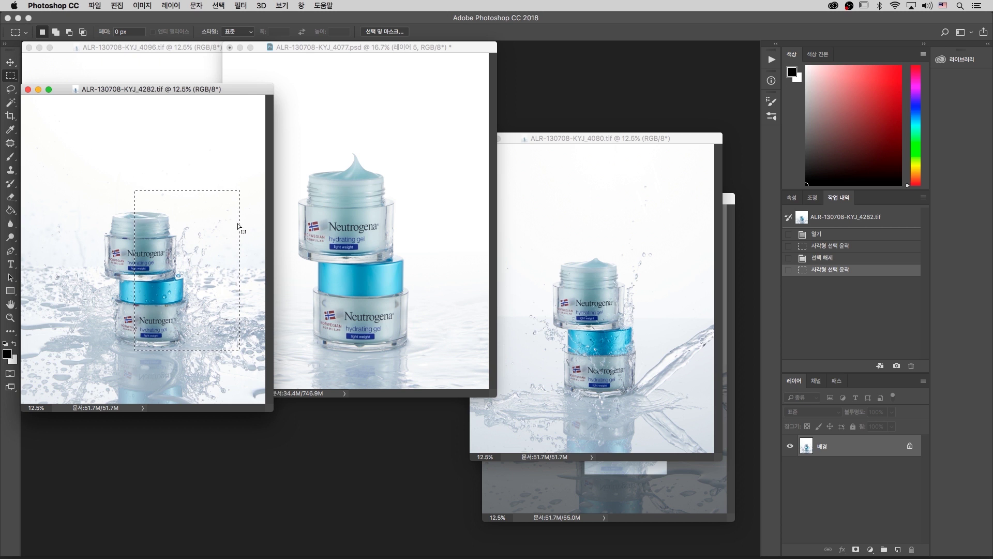
pyautogui.press('v')
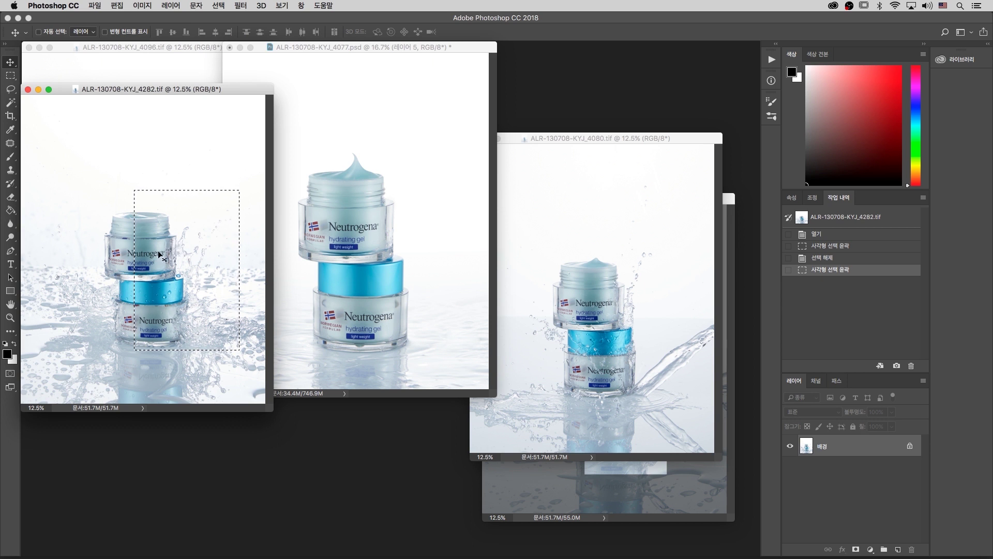
pyautogui.moveTo(168, 252); pyautogui.dragTo(375, 190)
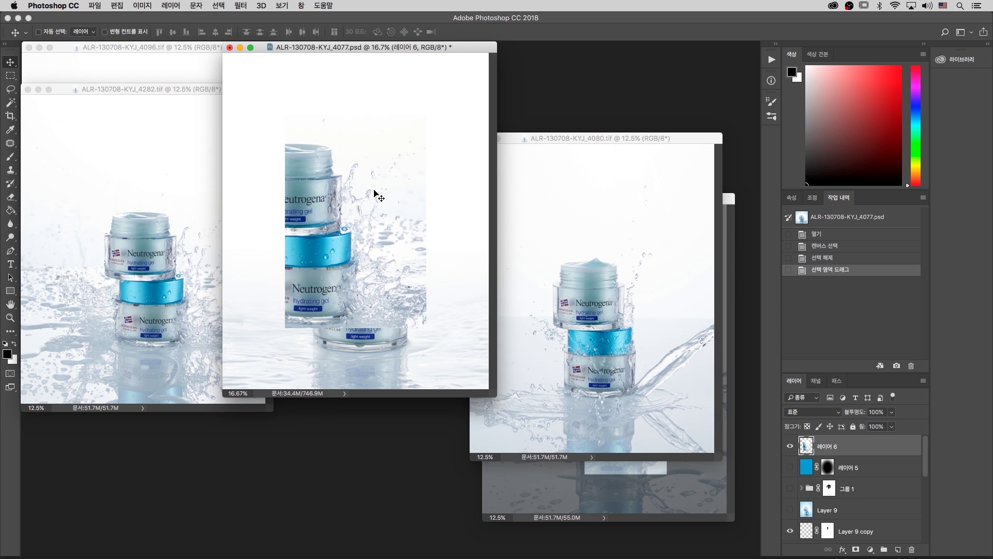
# Lower the copied splash layer's opacity to 57% and move it roughly over the matching jars.
pyautogui.moveTo(866, 414); pyautogui.dragTo(834, 410)
pyautogui.press('z')
pyautogui.moveTo(382, 176); pyautogui.dragTo(383, 176)
pyautogui.press('v')
pyautogui.moveTo(252, 209); pyautogui.dragTo(402, 301)
# Nudge the translucent splash layer until its Neutrogena lettering coincides with the lettering on the upper jar beneath.
pyautogui.press('super+1')
pyautogui.press('super+plus')
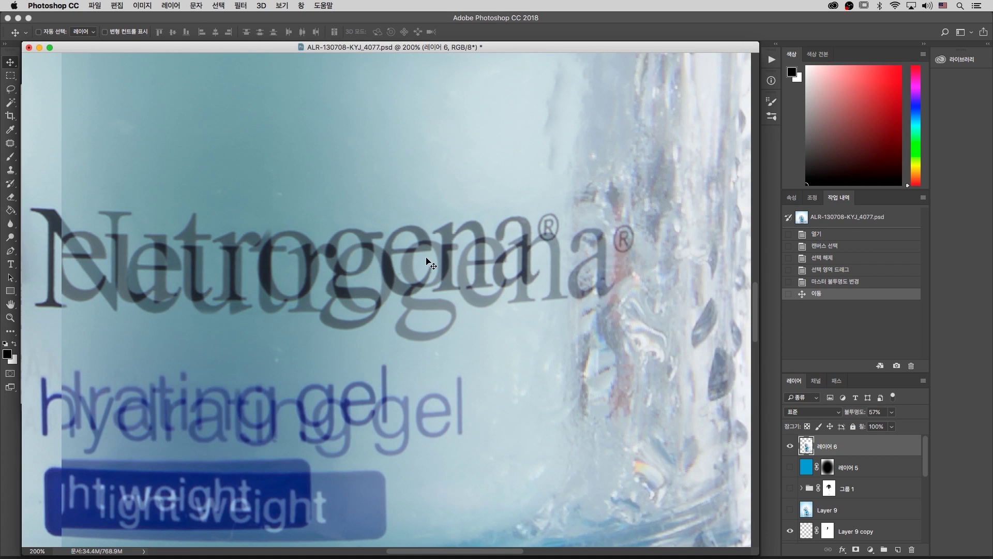
pyautogui.hotkey('shift', 'Right')
pyautogui.hotkey('shift', 'Right')
pyautogui.hotkey('shift', 'Right')
pyautogui.hotkey('shift', 'Right')
pyautogui.hotkey('shift', 'Right')
pyautogui.hotkey('shift', 'Right')
pyautogui.hotkey('shift', 'Right')
pyautogui.press('Right')
pyautogui.press('Right')
pyautogui.press('Right')
pyautogui.press('Down')
pyautogui.press('Down')
pyautogui.press('Down')
pyautogui.press('Down')
pyautogui.press('Down')
pyautogui.press('Down')
pyautogui.press('Down')
pyautogui.press('Down')
pyautogui.press('Left')
pyautogui.press('Left')
pyautogui.press('Right')
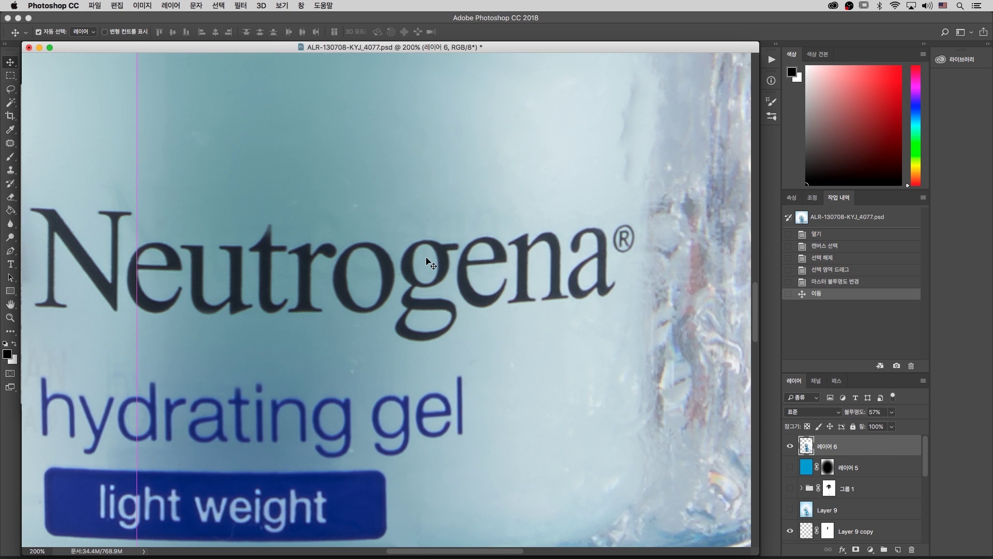
# Set the aligned splash layer's opacity back to 100%.
pyautogui.press('super+equal')
pyautogui.press('super+minus')
pyautogui.press('super+minus')
pyautogui.press('super+minus')
pyautogui.press('super+minus')
pyautogui.press('super+minus')
pyautogui.press('super+minus')
pyautogui.press('super+minus')
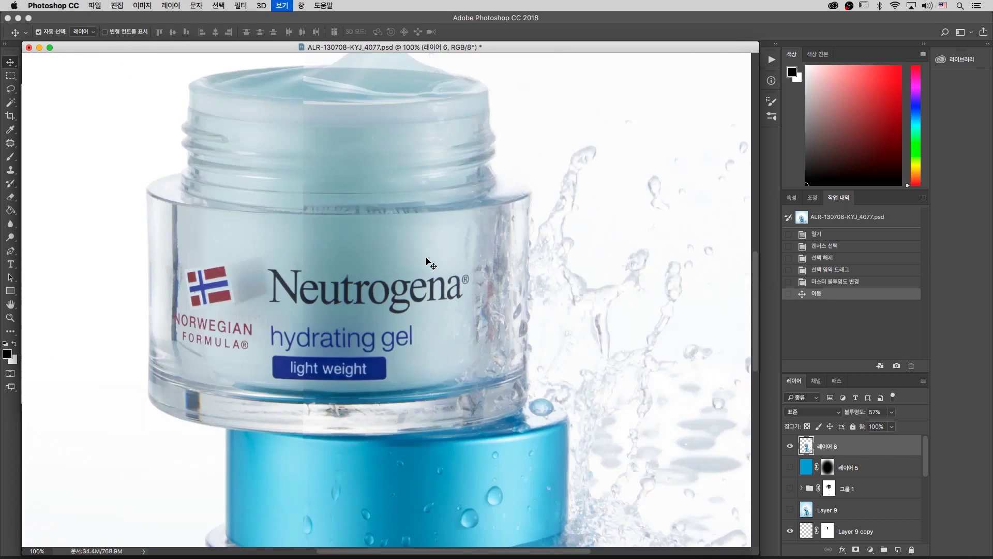
pyautogui.moveTo(404, 180); pyautogui.dragTo(460, 85)
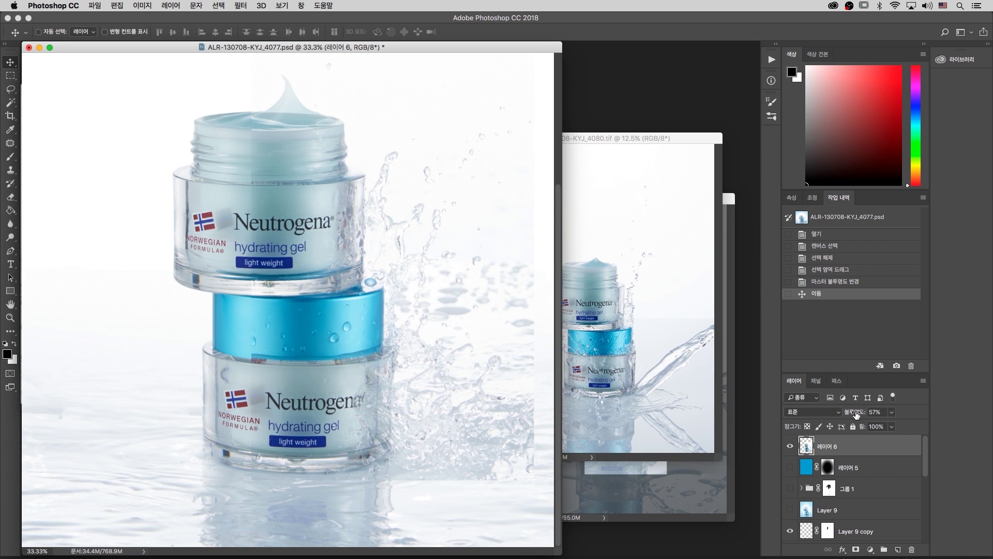
pyautogui.press('Return')
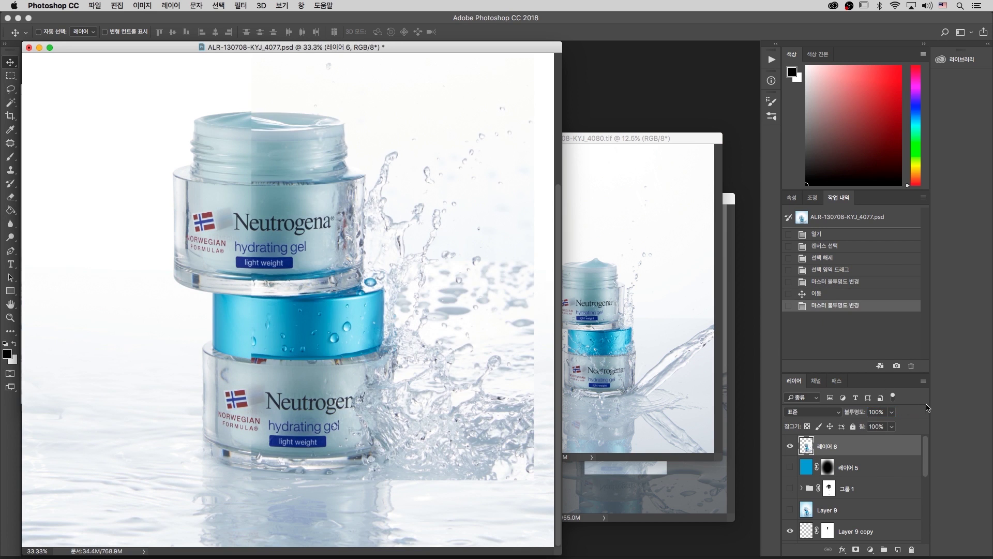
pyautogui.moveTo(285, 197); pyautogui.dragTo(312, 217)
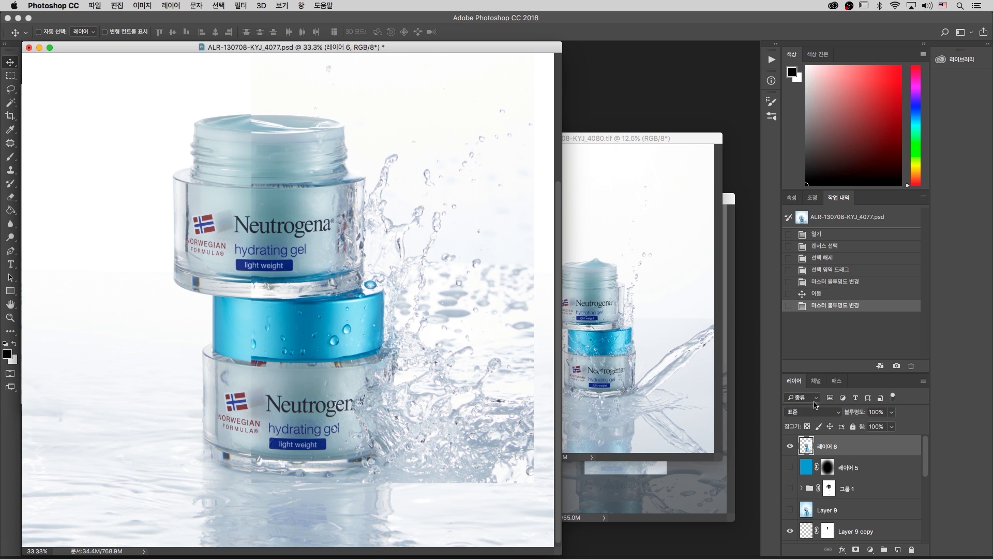
# Add a layer mask to the splash layer and brush away its jar rim to start revealing the cream peak.
pyautogui.click(856, 549)
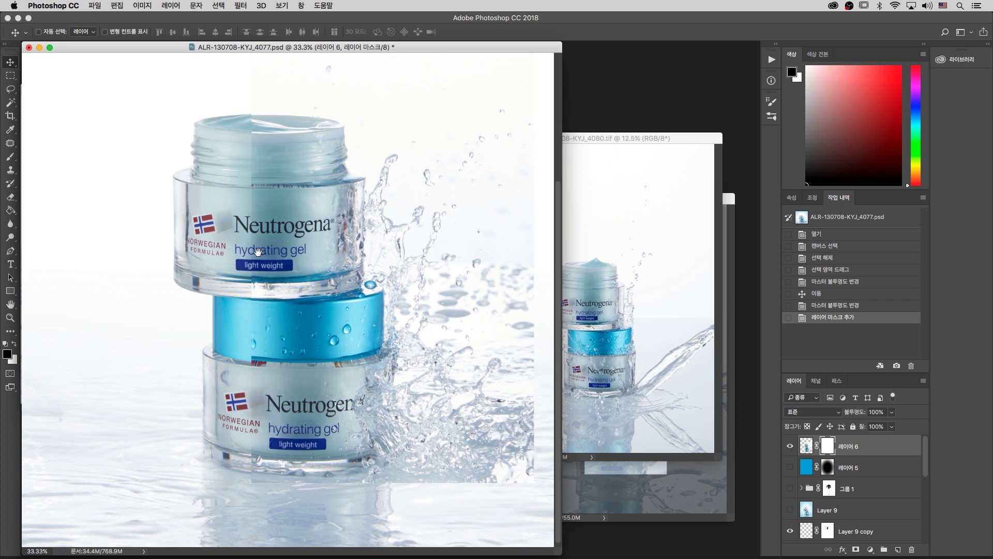
pyautogui.press('b')
pyautogui.press(']')
pyautogui.press(']')
pyautogui.press(']')
pyautogui.press(']')
pyautogui.press(']')
pyautogui.press(']')
pyautogui.press(']')
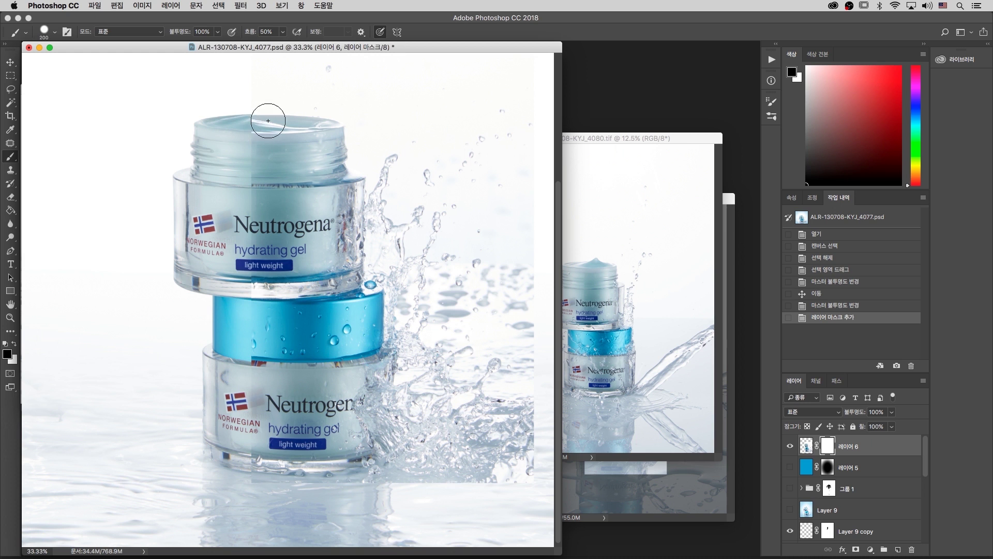
pyautogui.press('[')
pyautogui.press('[')
pyautogui.press('[')
pyautogui.moveTo(264, 101)
pyautogui.mouseDown()
pyautogui.moveTo(259, 134)
pyautogui.moveTo(279, 125)
pyautogui.mouseUp()
pyautogui.moveTo(292, 124); pyautogui.dragTo(304, 111)
# Set the brush hardness to 0% and mask out the splash layer's duplicate jar surfaces from the upper rim down to the lower jar.
pyautogui.rightClick(360, 136)
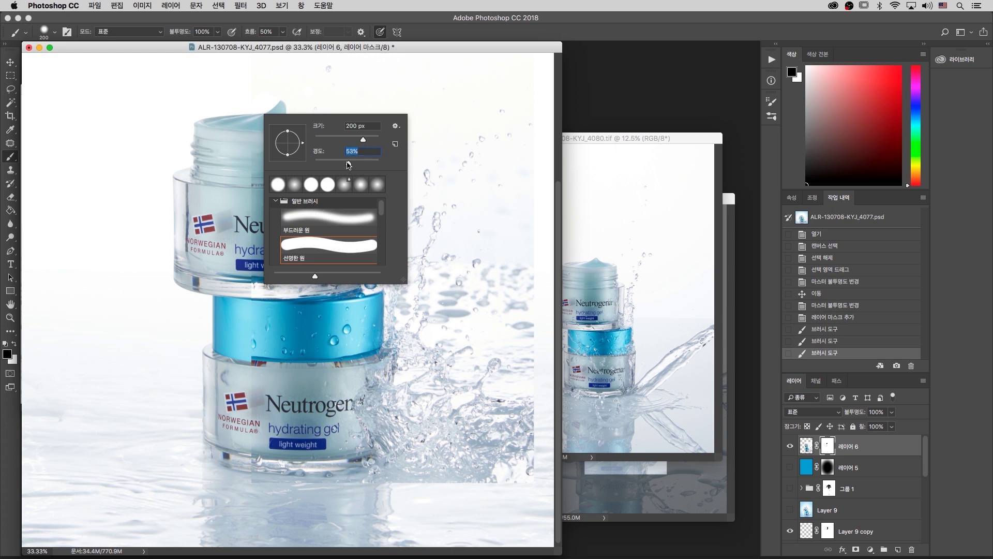
pyautogui.moveTo(349, 163); pyautogui.dragTo(310, 161)
pyautogui.click(246, 146)
pyautogui.scroll(2, 253, 142)
pyautogui.moveTo(307, 111)
pyautogui.mouseDown()
pyautogui.moveTo(270, 144)
pyautogui.moveTo(358, 127)
pyautogui.moveTo(240, 163)
pyautogui.moveTo(238, 174)
pyautogui.moveTo(260, 184)
pyautogui.moveTo(250, 195)
pyautogui.moveTo(262, 196)
pyautogui.moveTo(234, 269)
pyautogui.moveTo(246, 252)
pyautogui.moveTo(238, 231)
pyautogui.moveTo(270, 211)
pyautogui.moveTo(251, 206)
pyautogui.moveTo(253, 192)
pyautogui.moveTo(247, 269)
pyautogui.moveTo(262, 289)
pyautogui.moveTo(266, 266)
pyautogui.moveTo(282, 268)
pyautogui.moveTo(280, 257)
pyautogui.moveTo(277, 275)
pyautogui.moveTo(271, 263)
pyautogui.moveTo(258, 268)
pyautogui.moveTo(245, 315)
pyautogui.moveTo(258, 415)
pyautogui.moveTo(305, 509)
pyautogui.moveTo(316, 383)
pyautogui.moveTo(273, 318)
pyautogui.moveTo(321, 345)
pyautogui.moveTo(331, 357)
pyautogui.moveTo(323, 371)
pyautogui.moveTo(345, 366)
pyautogui.moveTo(299, 382)
pyautogui.moveTo(354, 363)
pyautogui.mouseUp()
pyautogui.press(']')
pyautogui.press(']')
pyautogui.press(']')
pyautogui.press('[')
pyautogui.press('[')
pyautogui.press('[')
pyautogui.press('[')
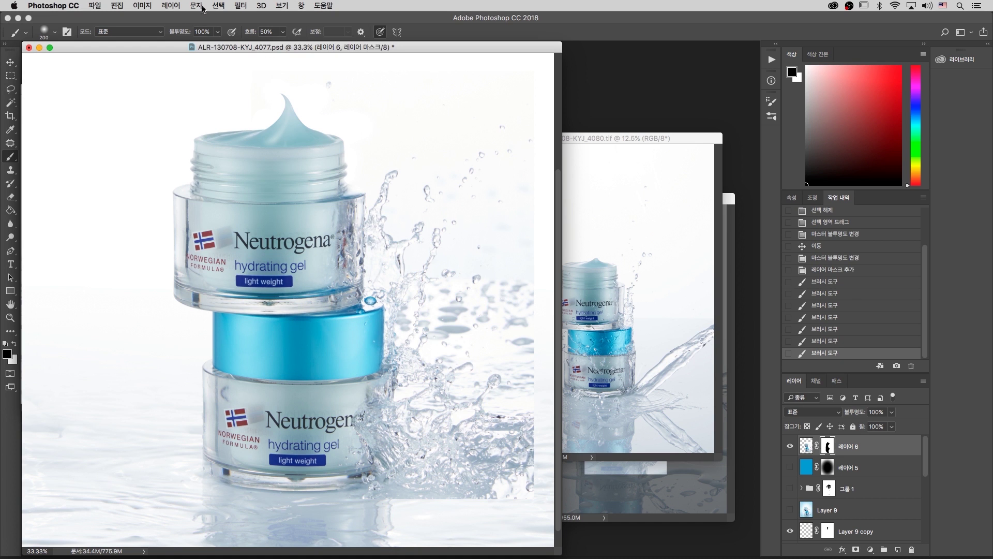
pyautogui.press('z')
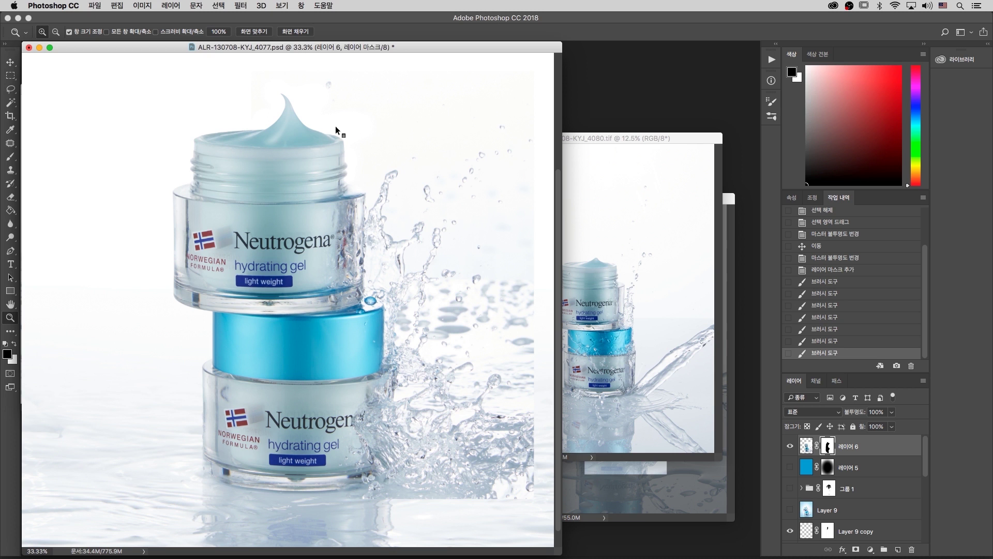
pyautogui.rightClick(233, 163)
pyautogui.click(292, 166)
pyautogui.press('b')
pyautogui.rightClick(282, 159)
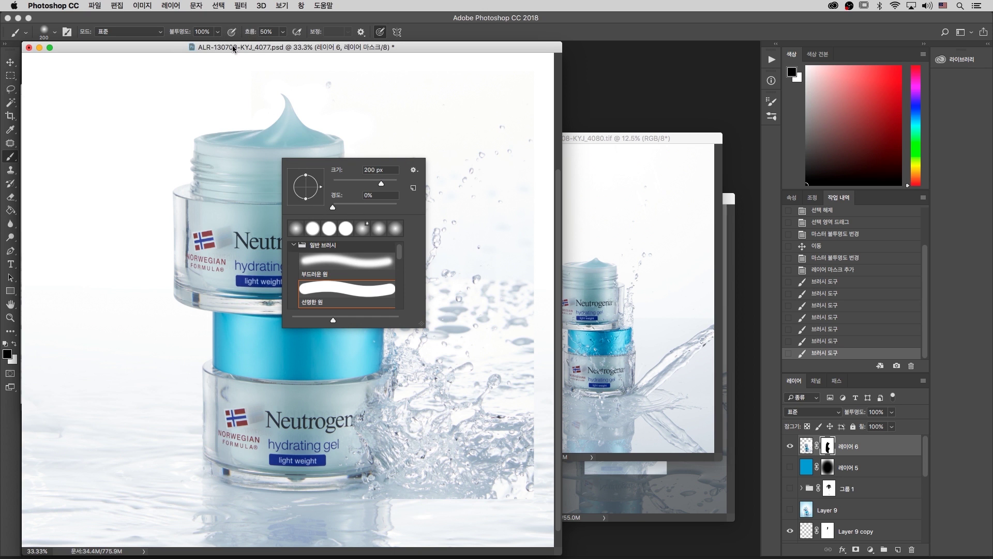
pyautogui.click(304, 48)
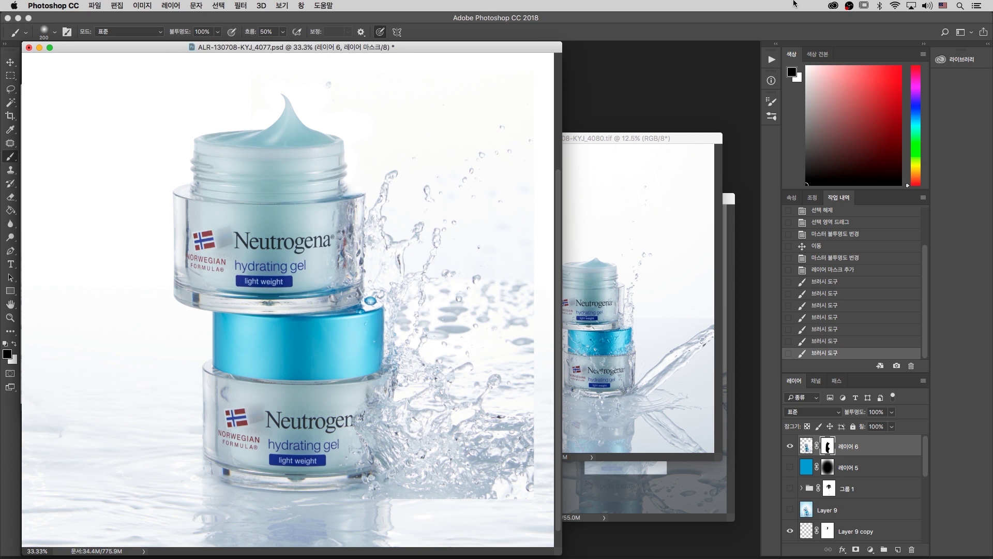
# Examine the splash, droplets and blurred background right of the jars up close.
pyautogui.press('super+plus')
pyautogui.press('super+plus')
pyautogui.press('super+plus')
pyautogui.moveTo(464, 230); pyautogui.dragTo(366, 477)
pyautogui.press('super+minus')
pyautogui.press('super+minus')
pyautogui.moveTo(552, 259); pyautogui.dragTo(553, 141)
pyautogui.press('z')
pyautogui.moveTo(687, 172); pyautogui.dragTo(455, 441)
pyautogui.moveTo(520, 327); pyautogui.dragTo(521, 304)
pyautogui.press('super+minus')
pyautogui.press('super+minus')
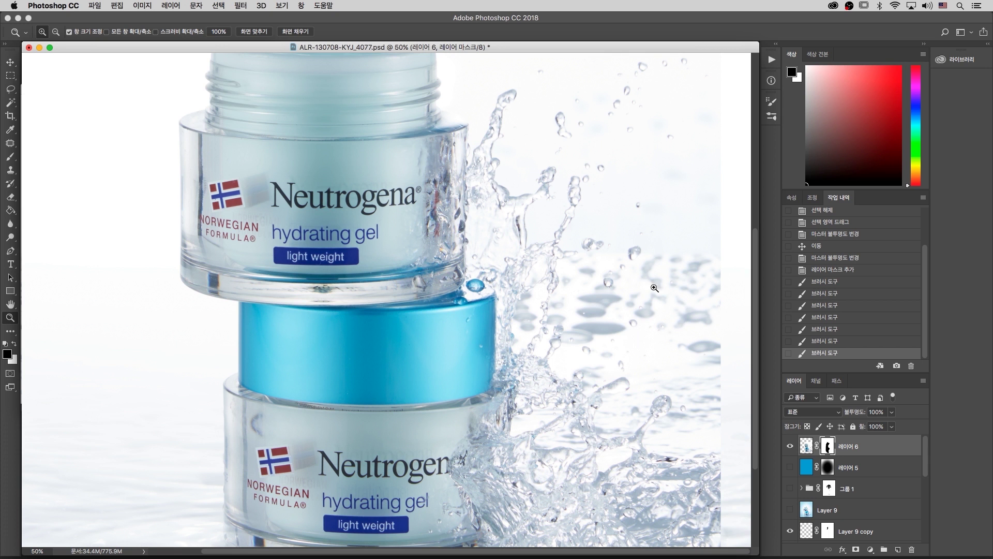
pyautogui.scroll(-1, 693, 258)
pyautogui.moveTo(682, 151)
pyautogui.mouseDown()
pyautogui.moveTo(628, 288)
pyautogui.moveTo(428, 409)
pyautogui.mouseUp()
# Set the brush hardness to 96%, reduce its size, and mask out the blotchy background beyond the droplets right of the cap.
pyautogui.press('b')
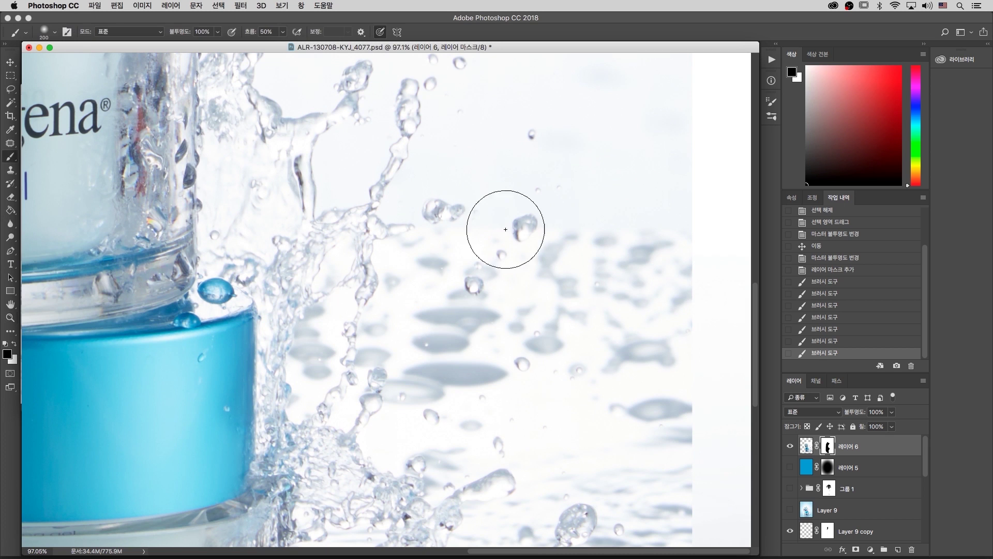
pyautogui.rightClick(595, 236)
pyautogui.moveTo(696, 286); pyautogui.dragTo(709, 288)
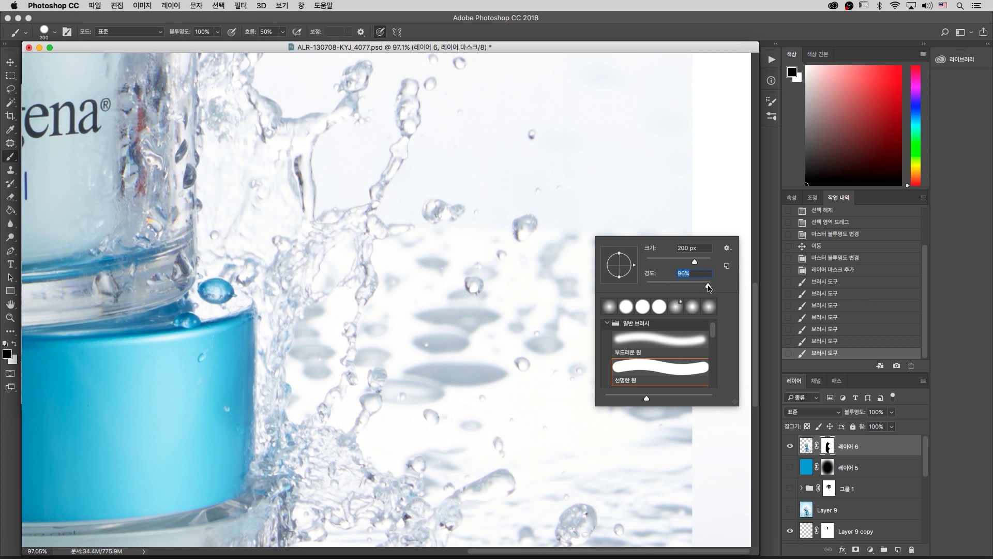
pyautogui.press('Return')
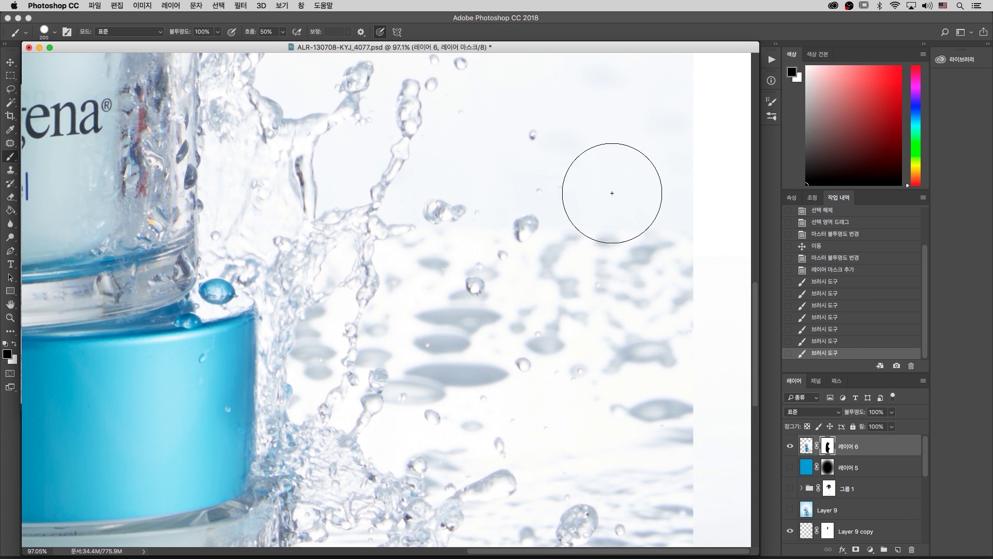
pyautogui.press('[')
pyautogui.press('[')
pyautogui.press('[')
pyautogui.press('[')
pyautogui.press('[')
pyautogui.press('[')
pyautogui.press('[')
pyautogui.press('[')
pyautogui.moveTo(591, 215)
pyautogui.mouseDown()
pyautogui.moveTo(553, 254)
pyautogui.moveTo(548, 293)
pyautogui.moveTo(547, 284)
pyautogui.moveTo(633, 227)
pyautogui.moveTo(638, 204)
pyautogui.moveTo(616, 197)
pyautogui.moveTo(562, 229)
pyautogui.moveTo(553, 201)
pyautogui.moveTo(523, 196)
pyautogui.moveTo(551, 200)
pyautogui.moveTo(555, 236)
pyautogui.moveTo(728, 205)
pyautogui.moveTo(694, 237)
pyautogui.moveTo(548, 316)
pyautogui.moveTo(489, 372)
pyautogui.moveTo(528, 383)
pyautogui.moveTo(730, 365)
pyautogui.moveTo(705, 419)
pyautogui.mouseUp()
# Mask out the rippled water surface above and right of the large droplet with an 80 px brush.
pyautogui.scroll(-5, 646, 336)
pyautogui.press(']')
pyautogui.press(']')
pyautogui.press(']')
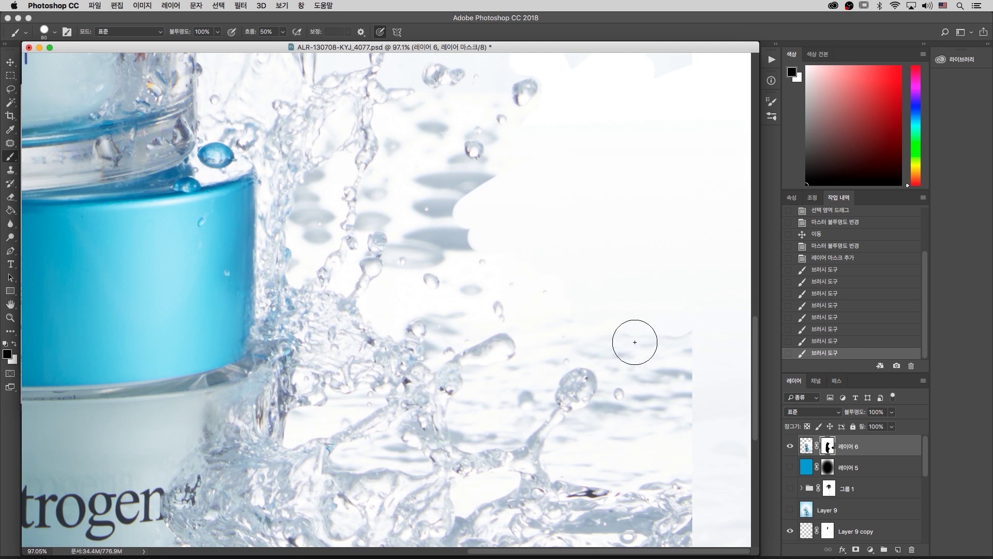
pyautogui.moveTo(606, 349)
pyautogui.mouseDown()
pyautogui.moveTo(618, 402)
pyautogui.moveTo(572, 448)
pyautogui.moveTo(607, 440)
pyautogui.moveTo(581, 464)
pyautogui.moveTo(711, 432)
pyautogui.moveTo(728, 399)
pyautogui.moveTo(683, 392)
pyautogui.moveTo(689, 372)
pyautogui.moveTo(655, 359)
pyautogui.moveTo(660, 340)
pyautogui.moveTo(597, 340)
pyautogui.moveTo(629, 364)
pyautogui.moveTo(600, 344)
pyautogui.mouseUp()
# Reduce the brush to about 45 px and mask out the ripples between the elongated droplet and the large round droplet.
pyautogui.press('[')
pyautogui.press('[')
pyautogui.press('[')
pyautogui.press('[')
pyautogui.press('[')
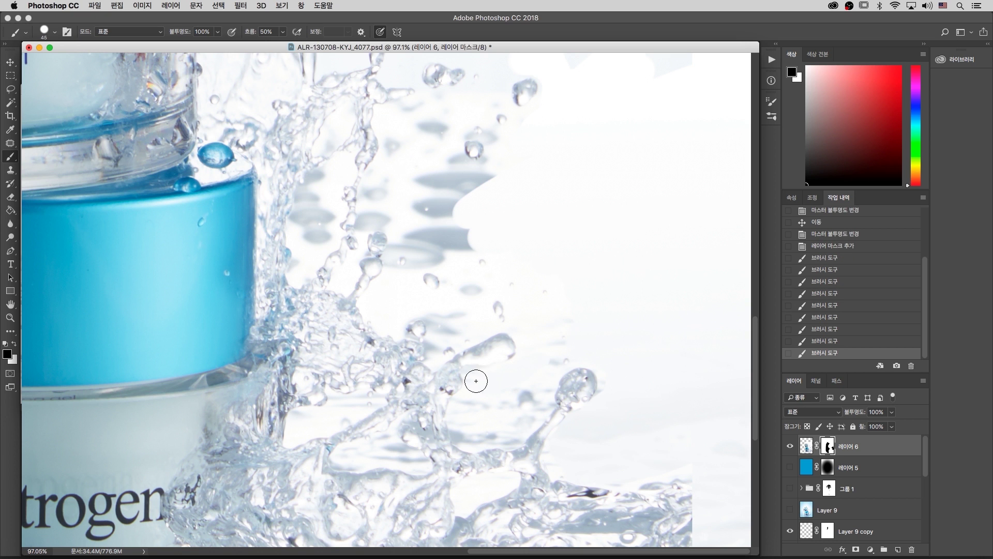
pyautogui.moveTo(482, 375)
pyautogui.mouseDown()
pyautogui.moveTo(463, 399)
pyautogui.moveTo(501, 399)
pyautogui.moveTo(517, 415)
pyautogui.moveTo(541, 406)
pyautogui.moveTo(538, 369)
pyautogui.mouseUp()
pyautogui.moveTo(478, 288); pyautogui.dragTo(414, 309)
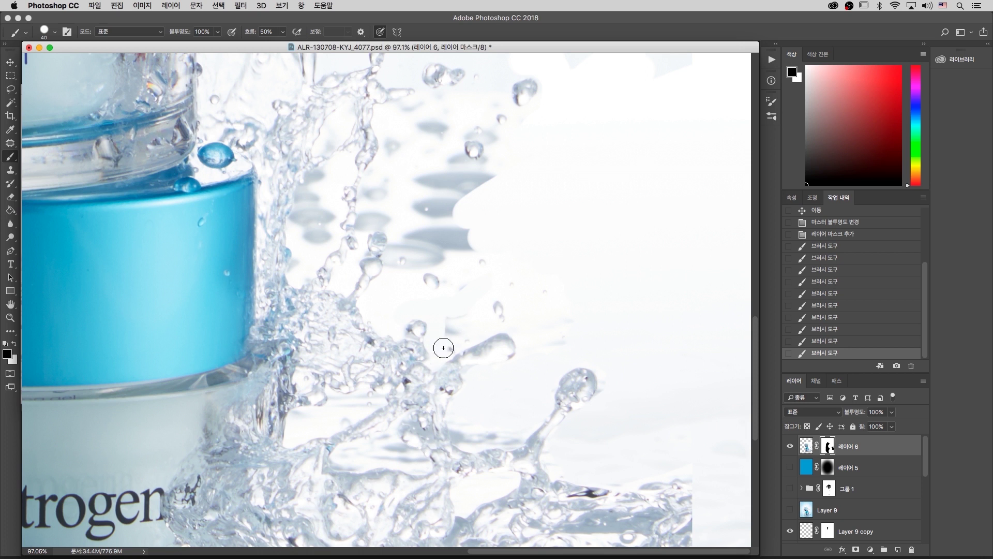
# Mask out the grey oval blotches around the small droplets and outer splash strands beside the blue cap.
pyautogui.moveTo(472, 263); pyautogui.dragTo(415, 198)
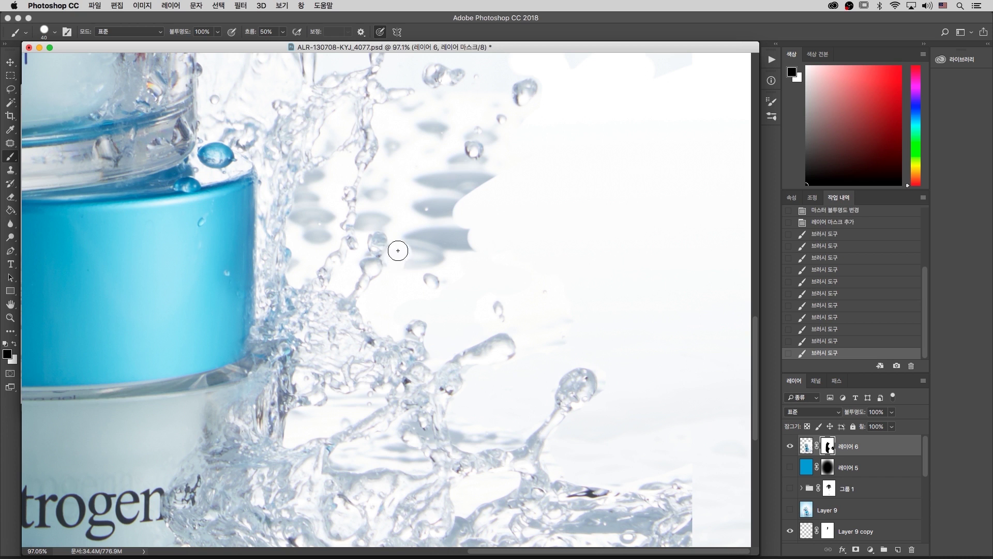
pyautogui.moveTo(395, 262)
pyautogui.mouseDown()
pyautogui.moveTo(424, 253)
pyautogui.moveTo(405, 269)
pyautogui.moveTo(417, 263)
pyautogui.moveTo(403, 239)
pyautogui.moveTo(421, 201)
pyautogui.moveTo(413, 185)
pyautogui.moveTo(450, 181)
pyautogui.moveTo(453, 150)
pyautogui.moveTo(463, 164)
pyautogui.moveTo(494, 157)
pyautogui.moveTo(484, 170)
pyautogui.moveTo(515, 181)
pyautogui.moveTo(519, 157)
pyautogui.mouseUp()
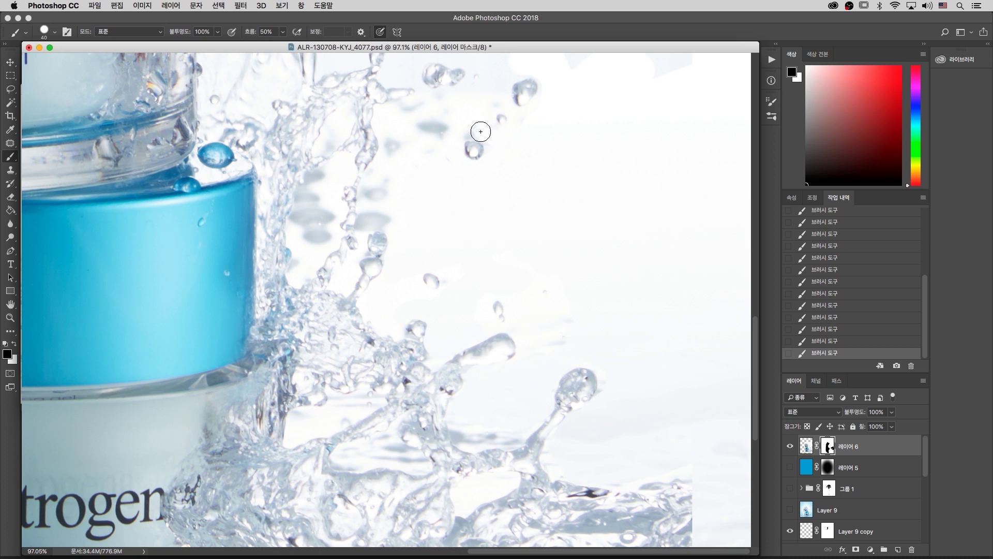
pyautogui.moveTo(459, 129)
pyautogui.mouseDown()
pyautogui.moveTo(402, 123)
pyautogui.moveTo(400, 111)
pyautogui.moveTo(454, 99)
pyautogui.moveTo(440, 101)
pyautogui.moveTo(393, 151)
pyautogui.moveTo(392, 181)
pyautogui.moveTo(368, 193)
pyautogui.moveTo(377, 183)
pyautogui.moveTo(377, 209)
pyautogui.mouseUp()
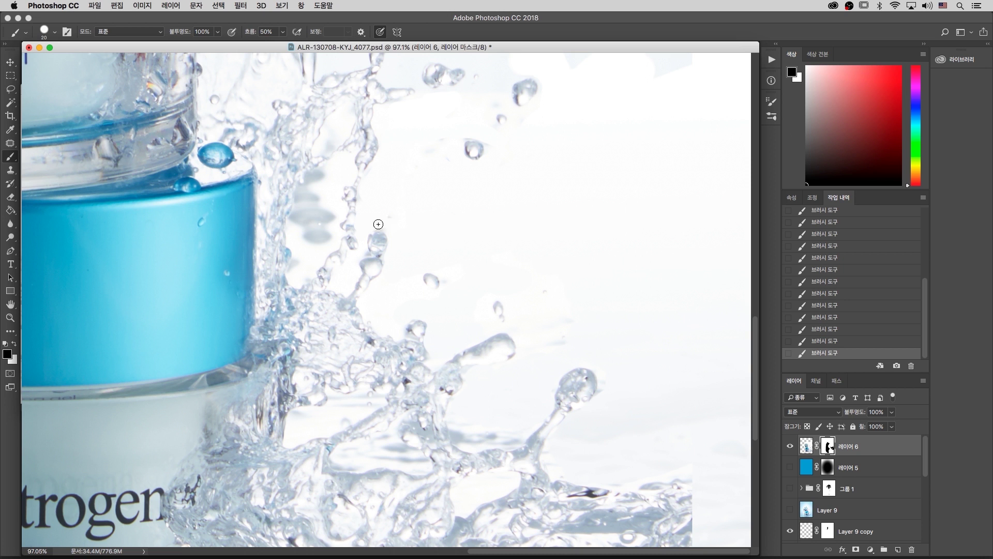
# Lower the brush hardness to 80% and mask out the grey blotches between the splash strands beside the cap at 30 px.
pyautogui.hscroll(-4, 466, 206)
pyautogui.scroll(1, 465, 207)
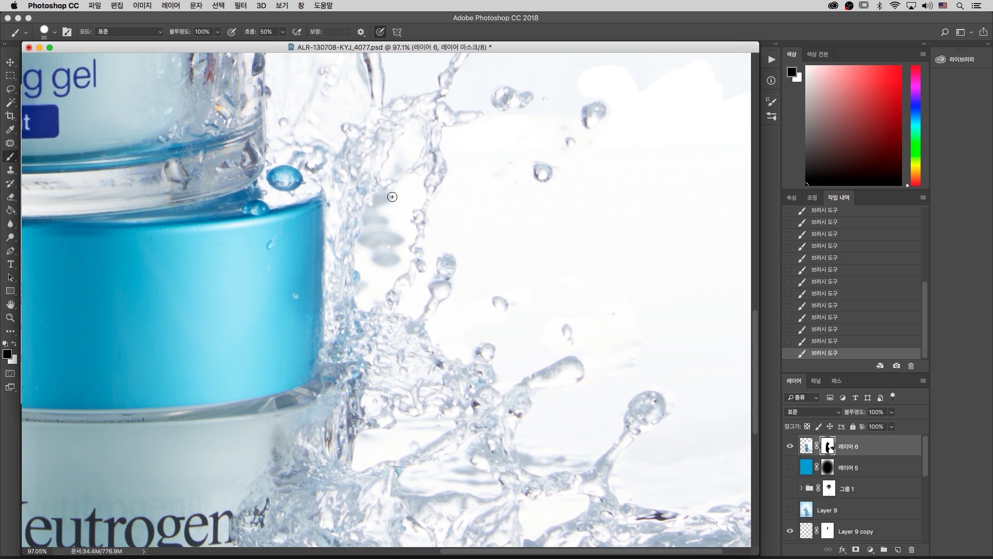
pyautogui.rightClick(377, 228)
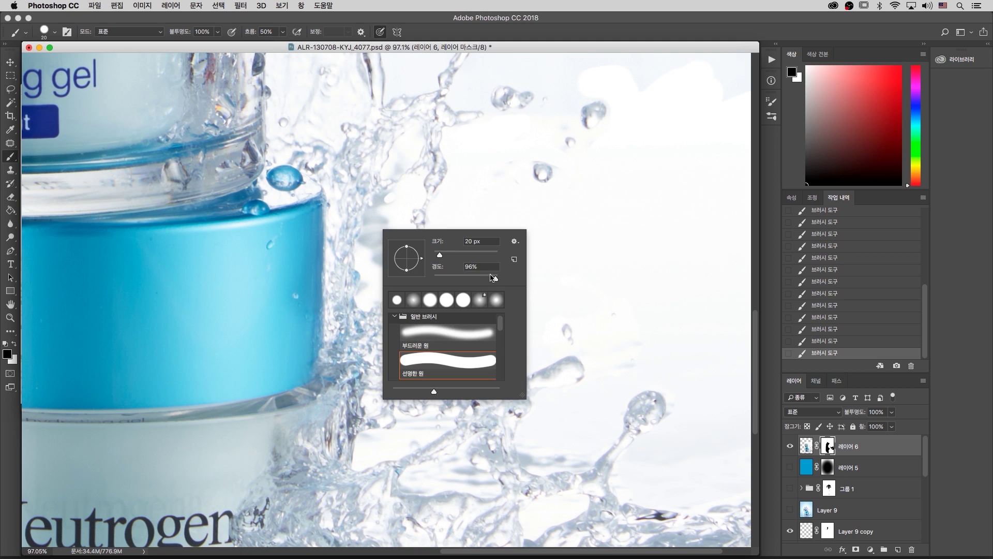
pyautogui.press('Return')
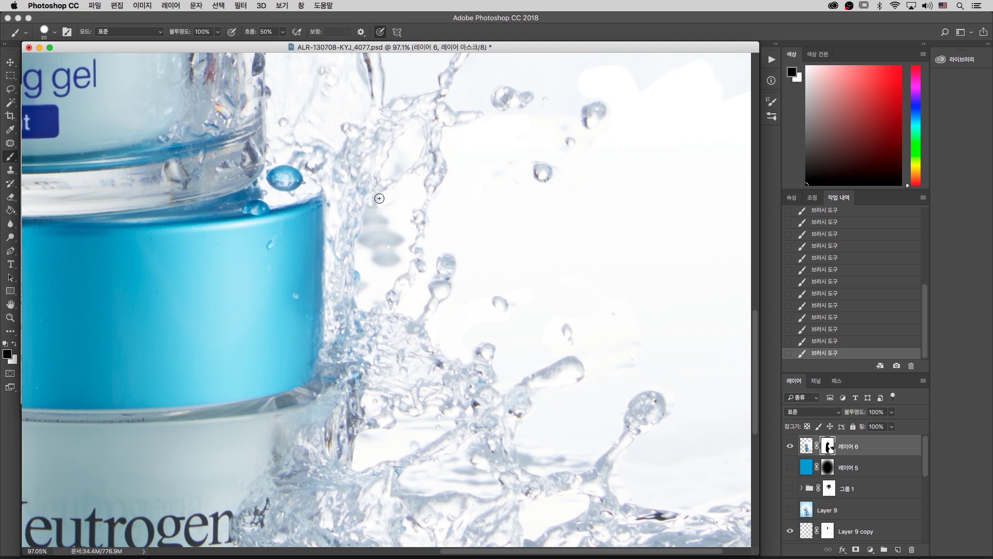
pyautogui.rightClick(381, 229)
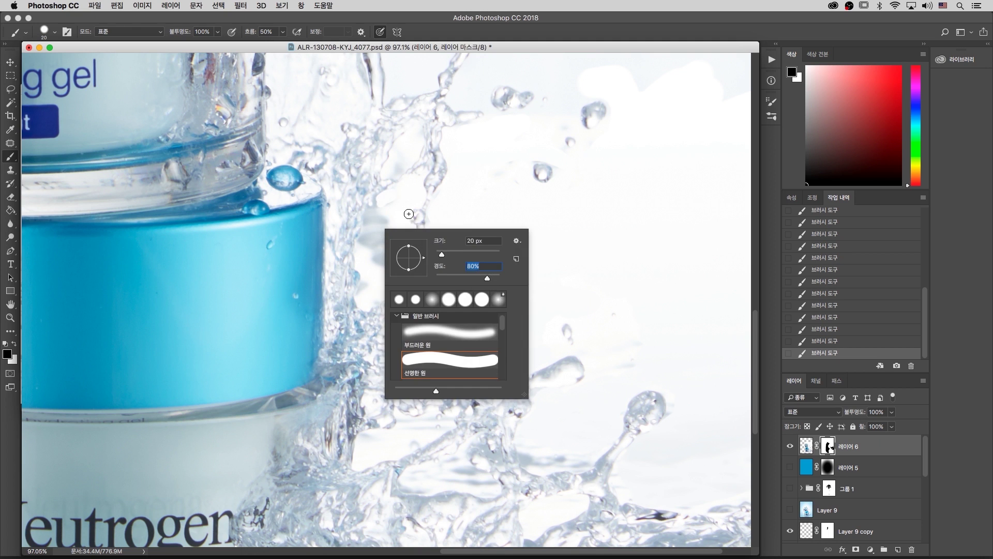
pyautogui.press('Return')
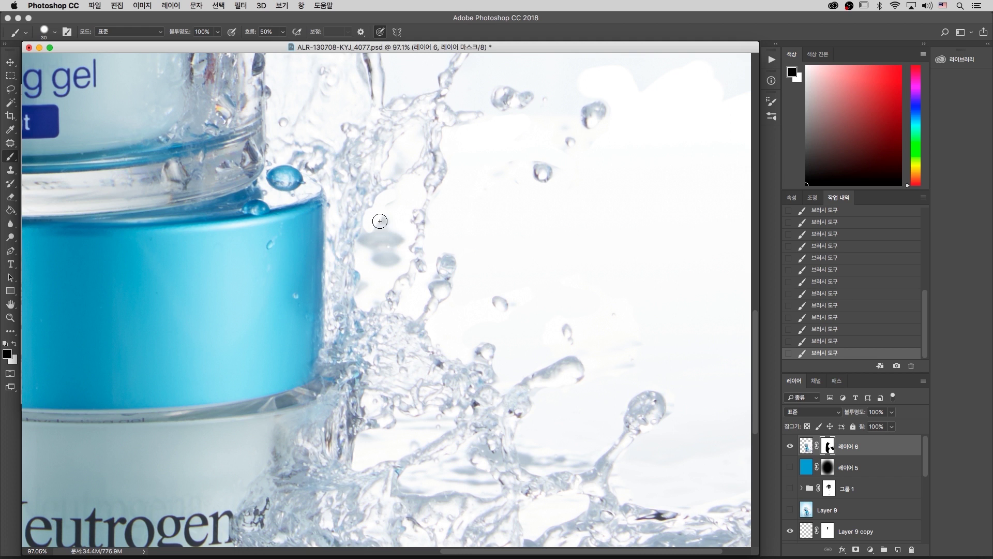
pyautogui.rightClick(381, 222)
pyautogui.press('Return')
pyautogui.moveTo(376, 239)
pyautogui.mouseDown()
pyautogui.moveTo(385, 233)
pyautogui.moveTo(395, 245)
pyautogui.mouseUp()
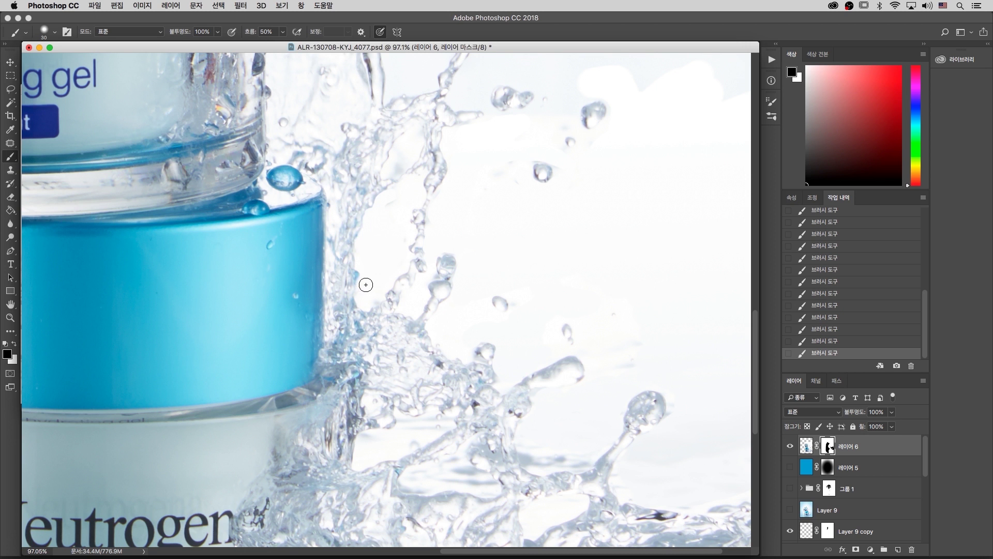
pyautogui.moveTo(661, 322); pyautogui.dragTo(525, 404)
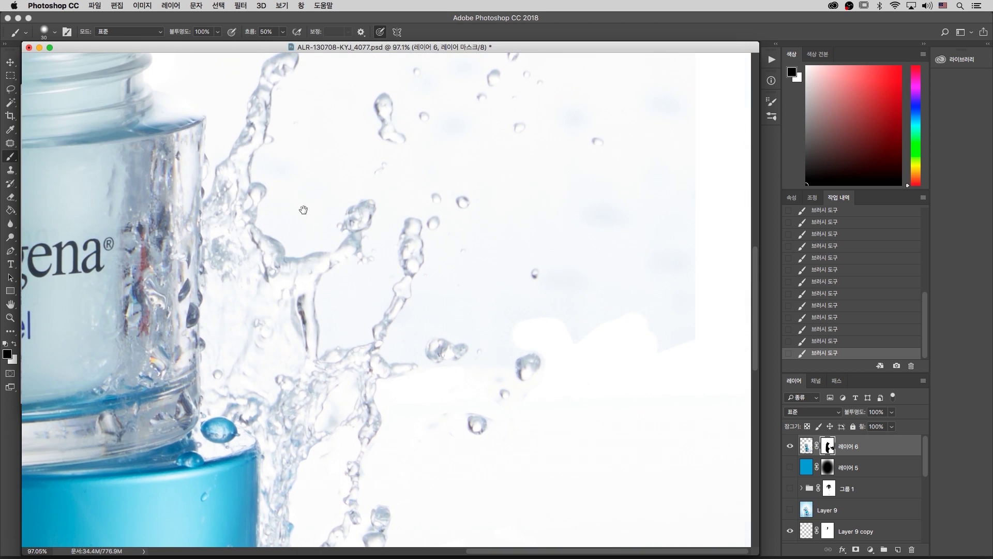
pyautogui.moveTo(328, 164); pyautogui.dragTo(382, 328)
pyautogui.moveTo(388, 419); pyautogui.dragTo(357, 135)
pyautogui.moveTo(517, 492); pyautogui.dragTo(509, 251)
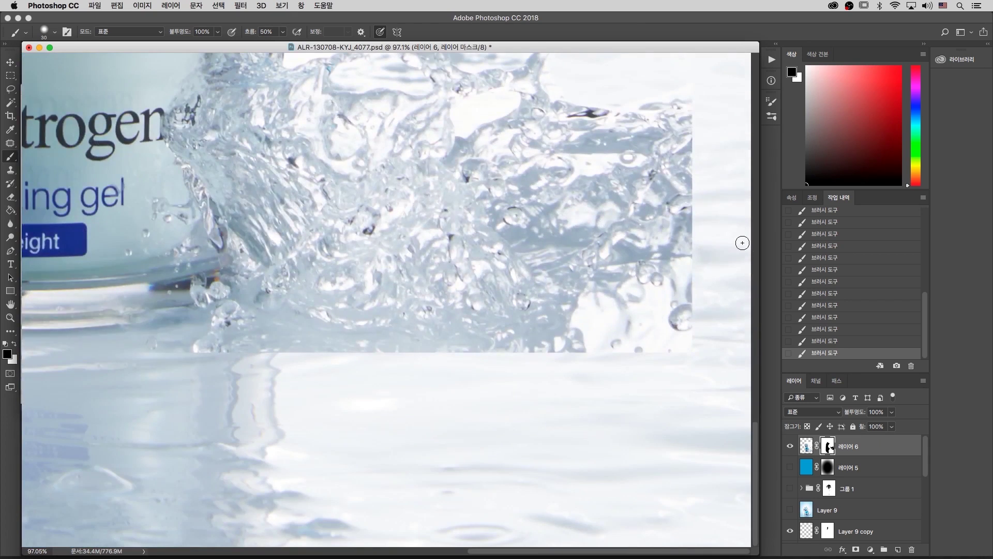
# Enlarge the brush to 400 px and mask out the splash layer's straight lower and outer edges over the water.
pyautogui.press('super+minus')
pyautogui.press('super+minus')
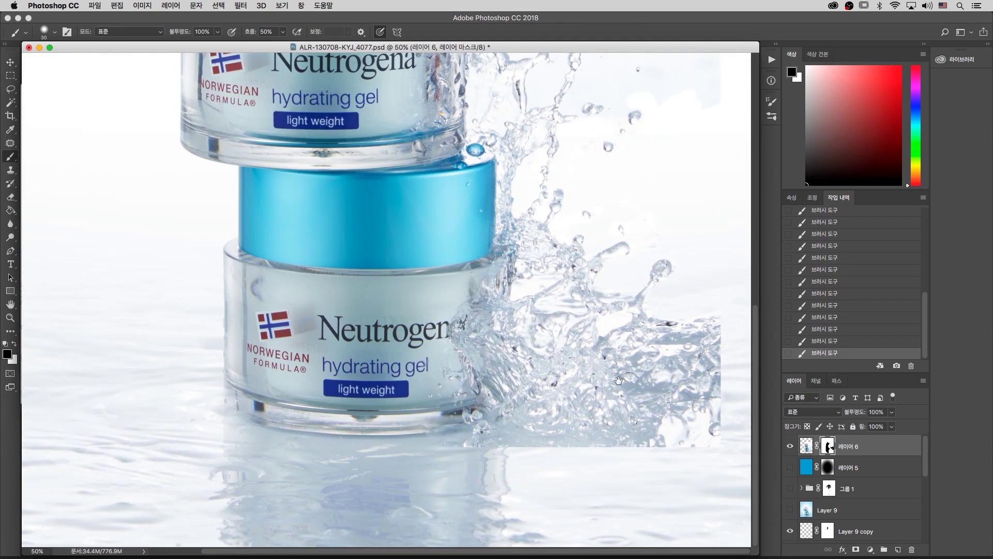
pyautogui.moveTo(560, 398); pyautogui.dragTo(584, 403)
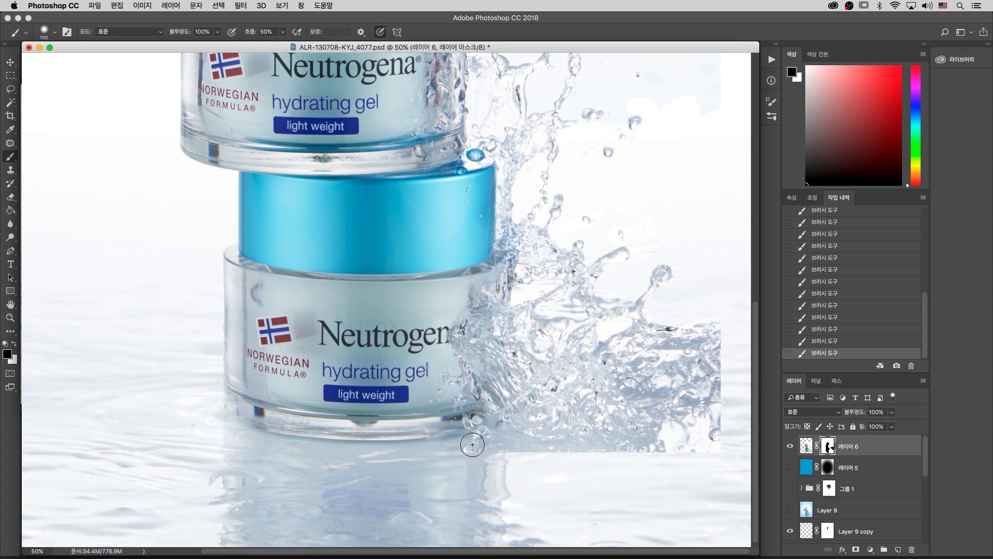
pyautogui.press(']')
pyautogui.press(']')
pyautogui.press(']')
pyautogui.press(']')
pyautogui.press(']')
pyautogui.press(']')
pyautogui.press(']')
pyautogui.moveTo(469, 490)
pyautogui.mouseDown()
pyautogui.moveTo(675, 483)
pyautogui.moveTo(488, 481)
pyautogui.moveTo(643, 469)
pyautogui.moveTo(745, 406)
pyautogui.moveTo(711, 394)
pyautogui.moveTo(730, 398)
pyautogui.moveTo(690, 335)
pyautogui.moveTo(713, 368)
pyautogui.mouseUp()
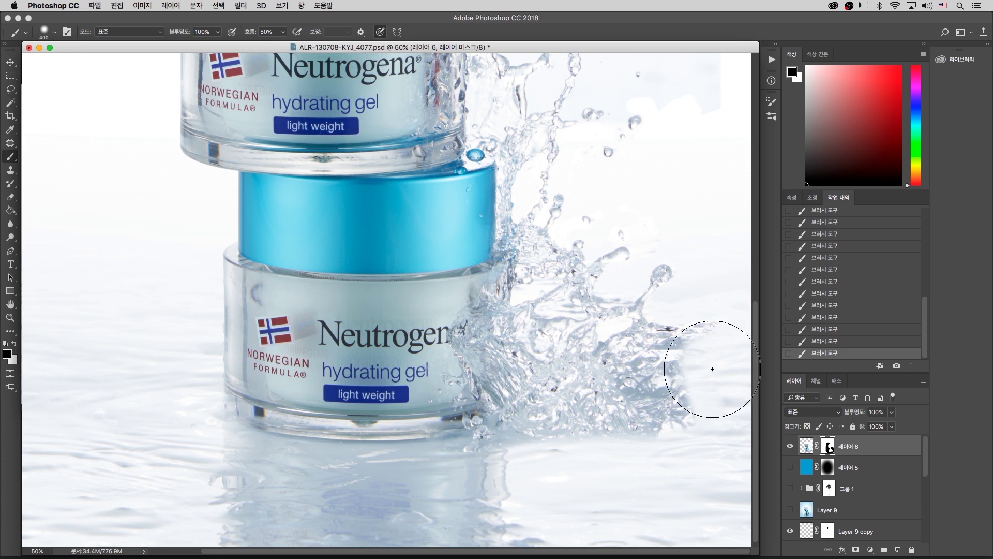
# Try to mask the outer splash further in toward the lower jar with the 400 px brush, and undo the strokes.
pyautogui.rightClick(493, 398)
pyautogui.click(674, 355)
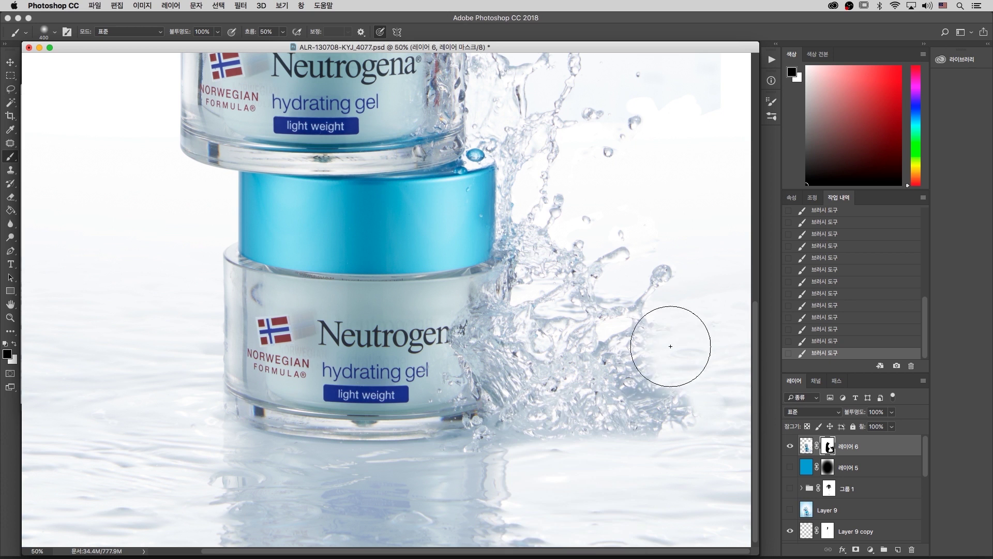
pyautogui.moveTo(675, 284)
pyautogui.mouseDown()
pyautogui.moveTo(604, 325)
pyautogui.moveTo(681, 394)
pyautogui.mouseUp()
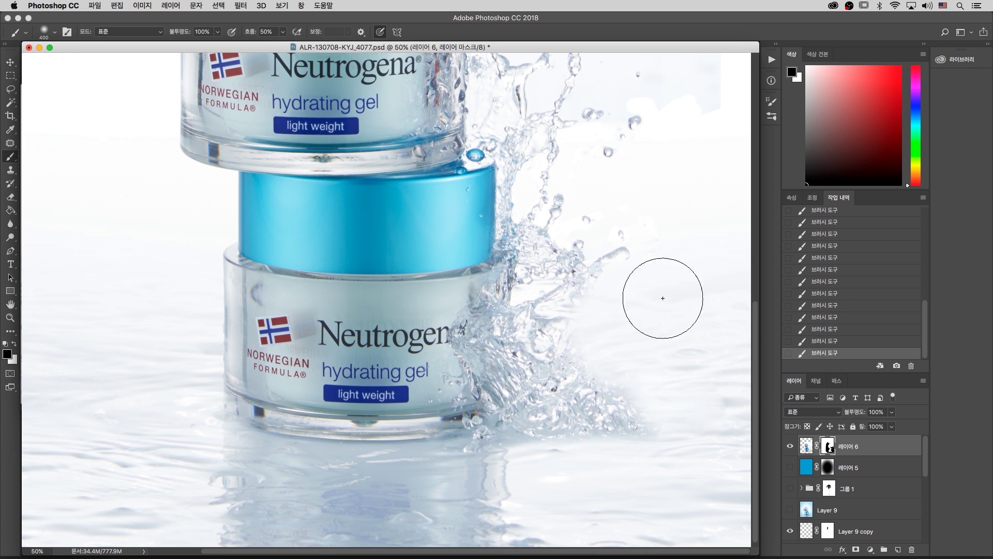
pyautogui.press('alt+super+z')
pyautogui.press('alt+super+z')
pyautogui.press('alt+super+z')
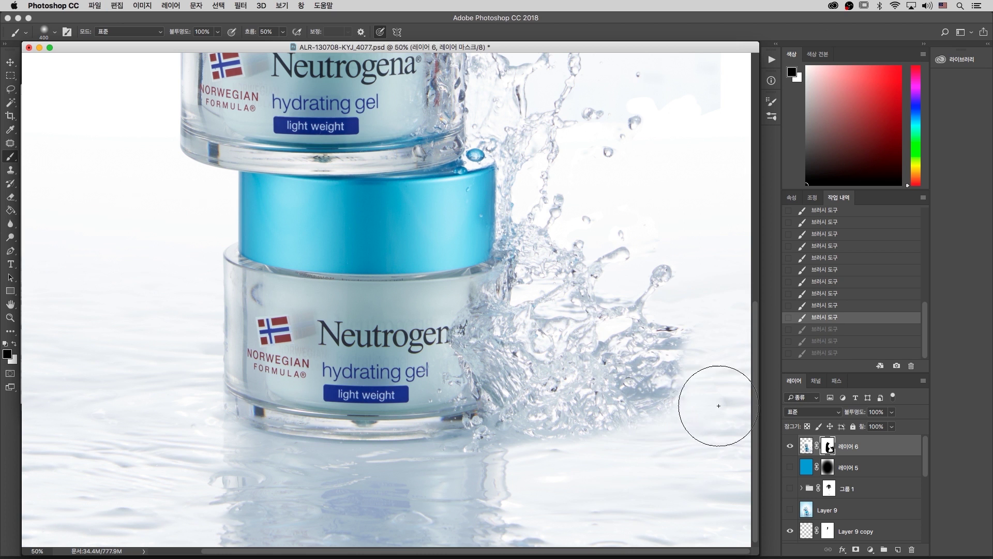
pyautogui.press('shift+super+z')
pyautogui.press('shift+super+z')
pyautogui.press('shift+super+z')
# Examine the masked splash around both jars in full-screen view, overall and close up at the lower jar.
pyautogui.moveTo(462, 238); pyautogui.dragTo(466, 411)
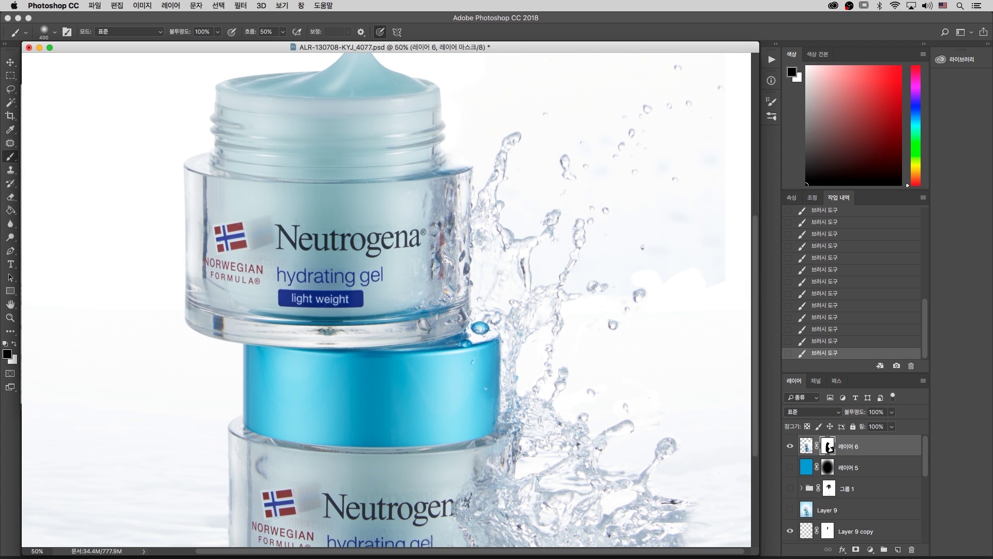
pyautogui.press('super+minus')
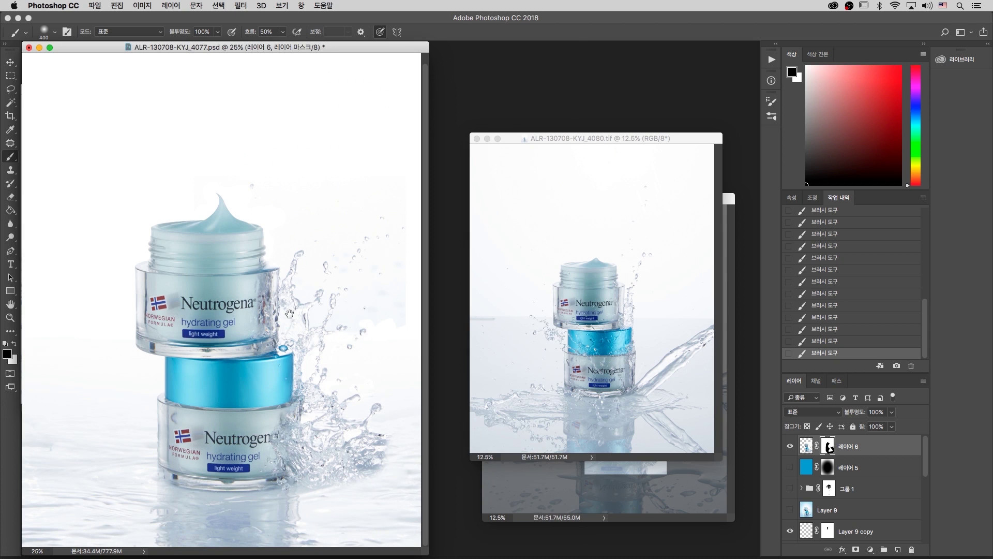
pyautogui.press('f')
pyautogui.moveTo(301, 398); pyautogui.dragTo(277, 244)
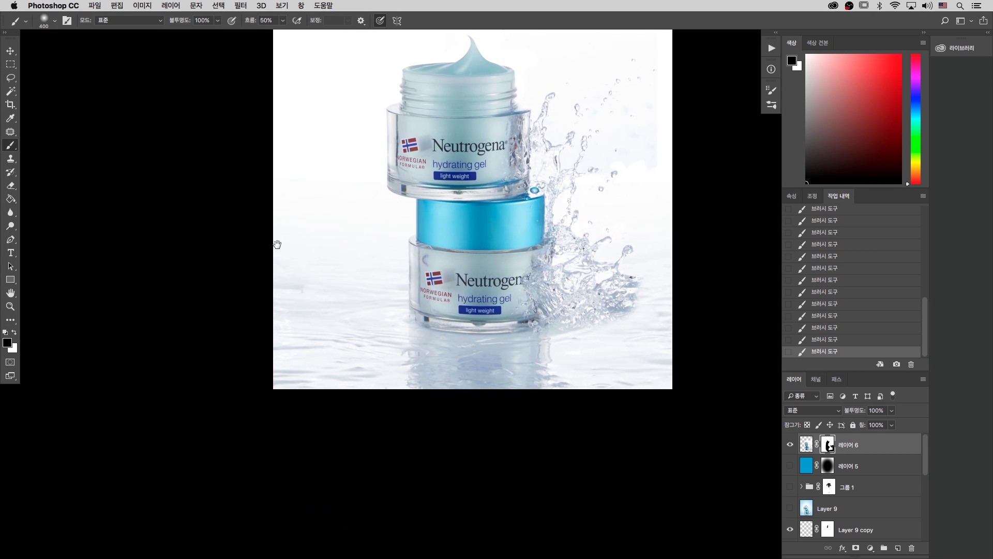
pyautogui.press('super+plus')
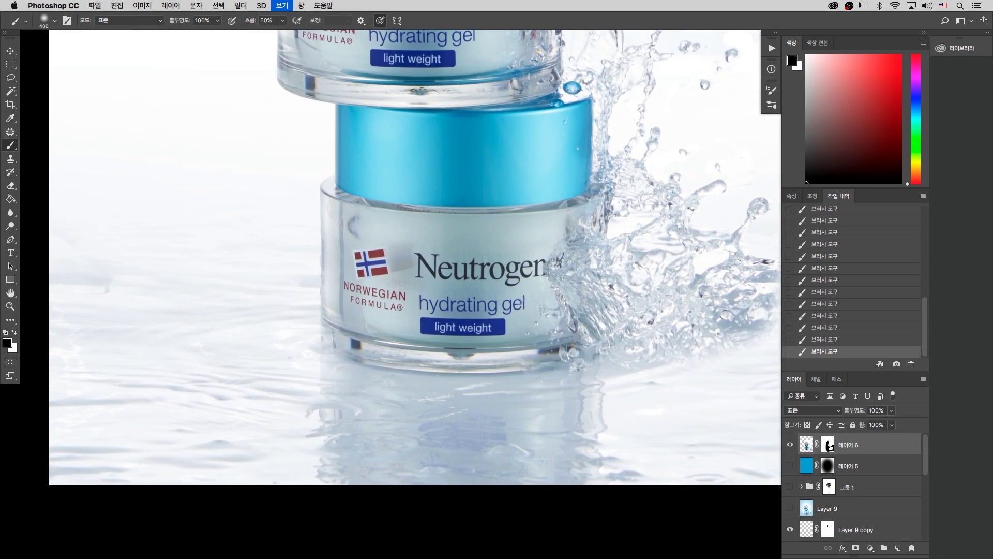
pyautogui.moveTo(622, 317); pyautogui.dragTo(535, 374)
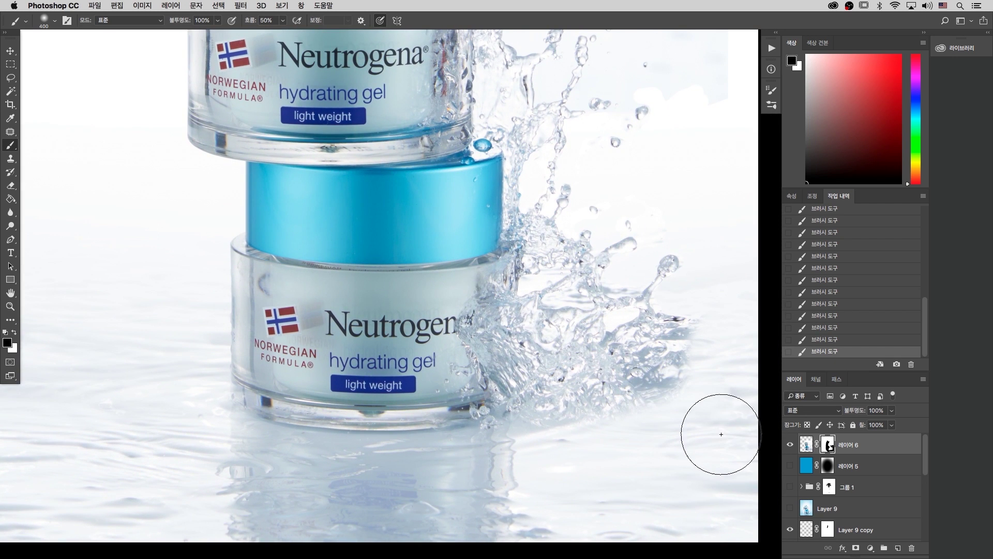
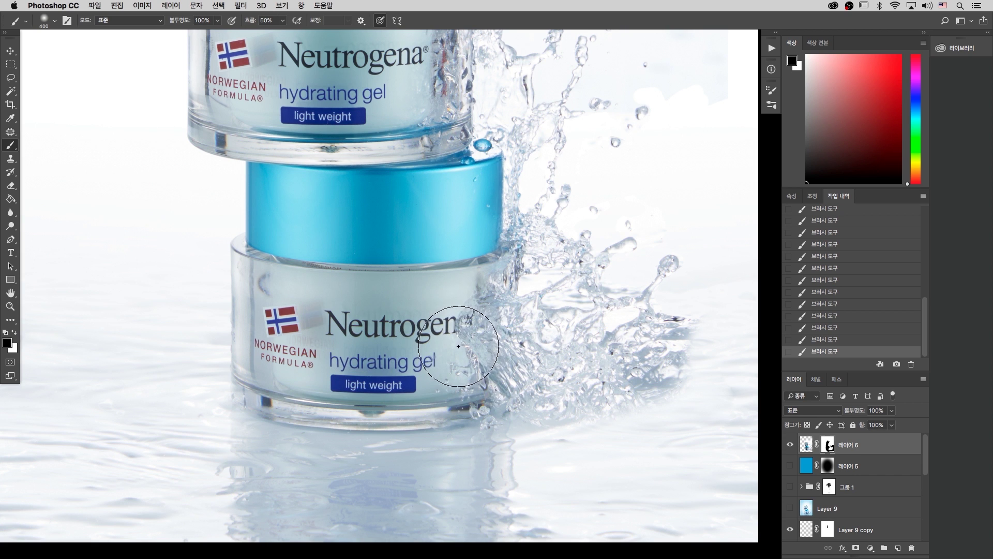
pyautogui.moveTo(451, 310); pyautogui.dragTo(431, 325)
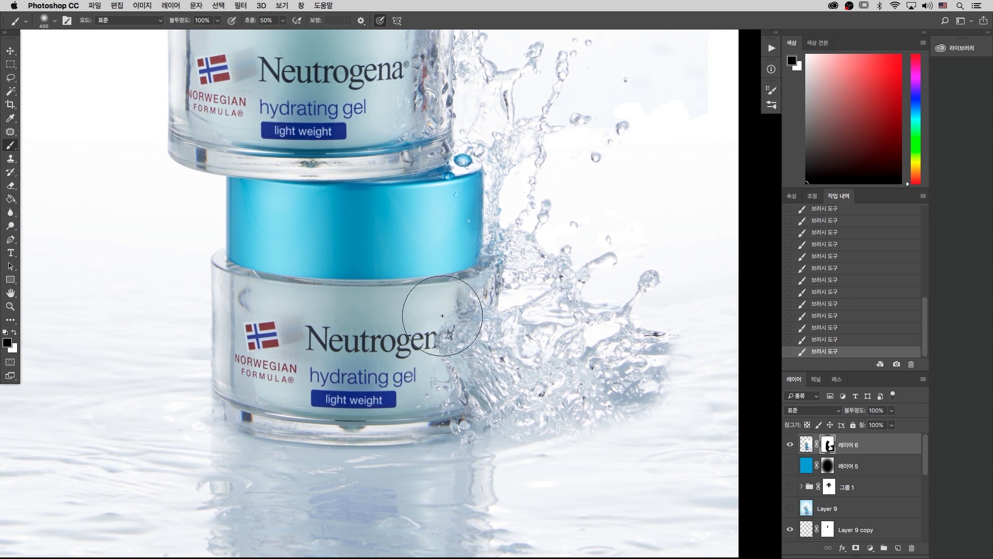
pyautogui.press('super+minus')
pyautogui.press('super+minus')
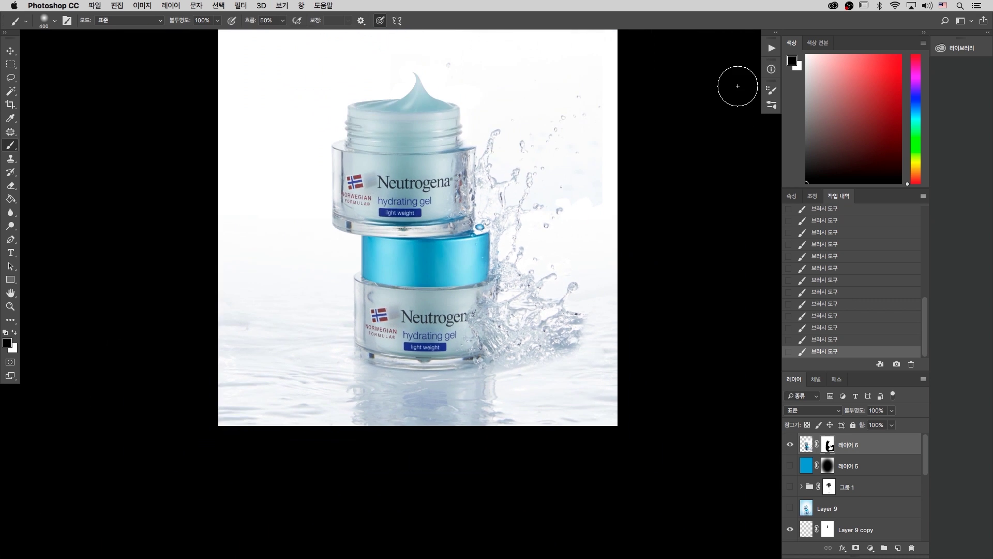
pyautogui.press('f')
pyautogui.press('f')
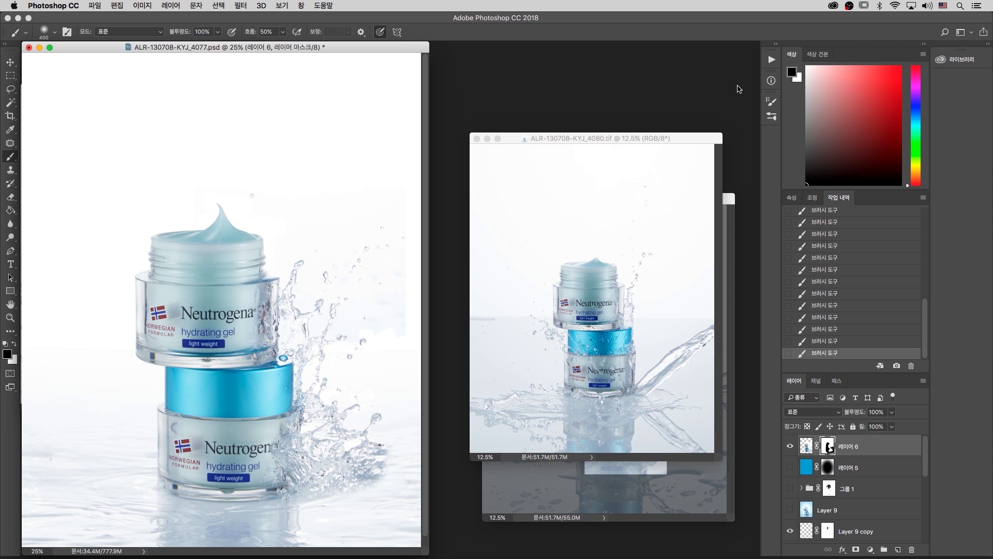
# Inspect the 4080.tif photo enlarged as a possible splash source, and move its window clear of the 4083.tif photo.
pyautogui.moveTo(612, 135); pyautogui.dragTo(590, 104)
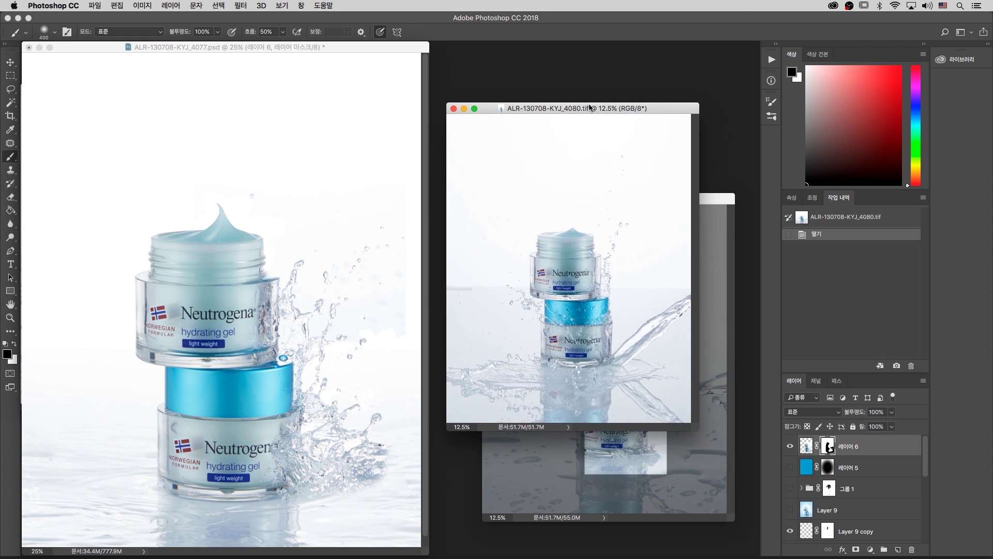
pyautogui.press('super+plus')
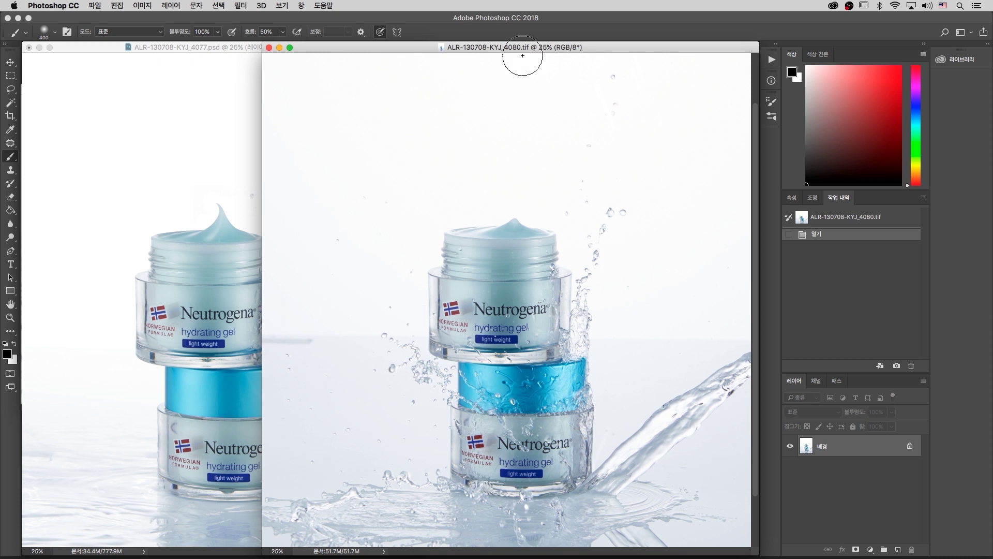
pyautogui.moveTo(525, 48); pyautogui.dragTo(551, 48)
pyautogui.press('super+minus')
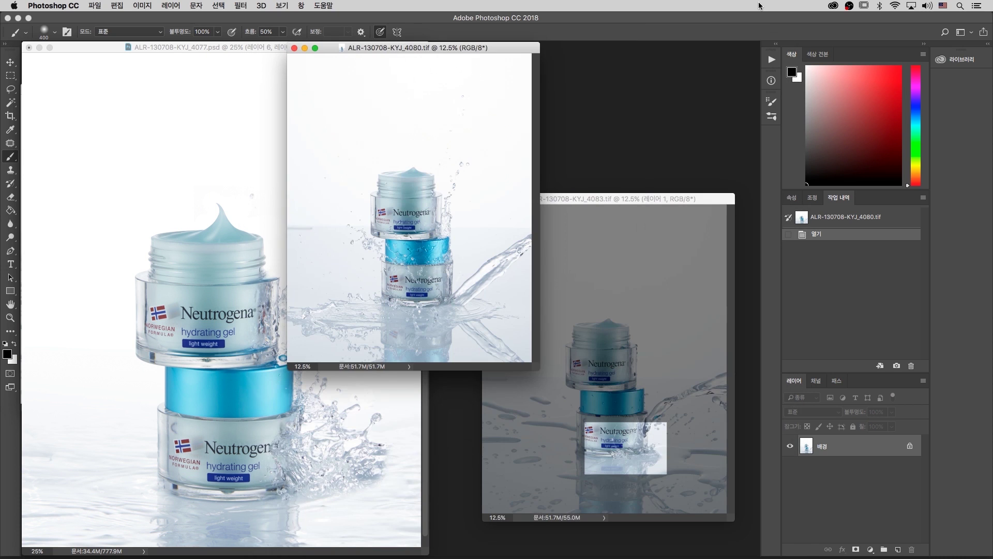
pyautogui.moveTo(354, 51); pyautogui.dragTo(501, 53)
# In 4083.tif, select the rectangle left uncovered by the dark overlay and copy that part of the background layer into 4077.psd.
pyautogui.click(673, 336)
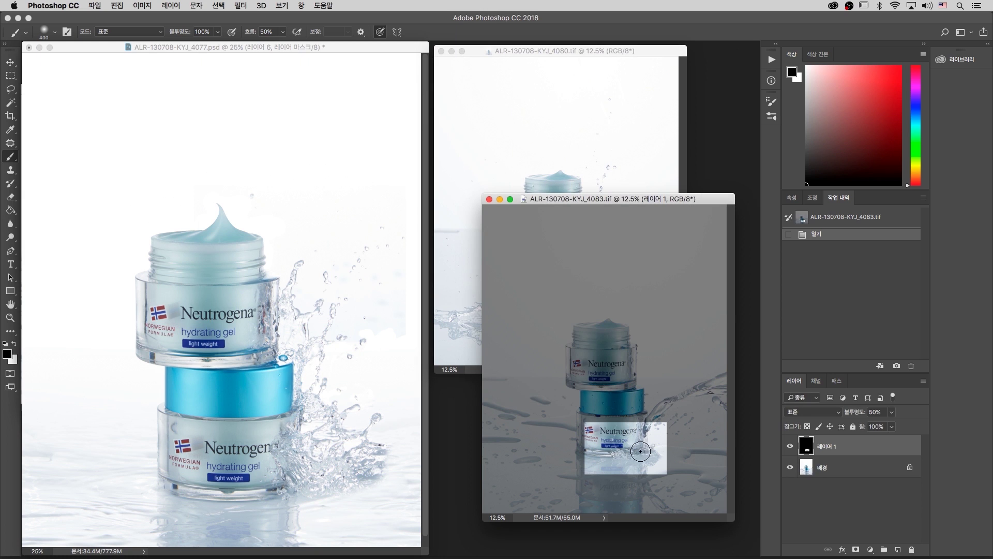
pyautogui.keyDown('super'); pyautogui.click(801, 452); pyautogui.keyUp('super')
pyautogui.press('shift+super+i')
pyautogui.press('v')
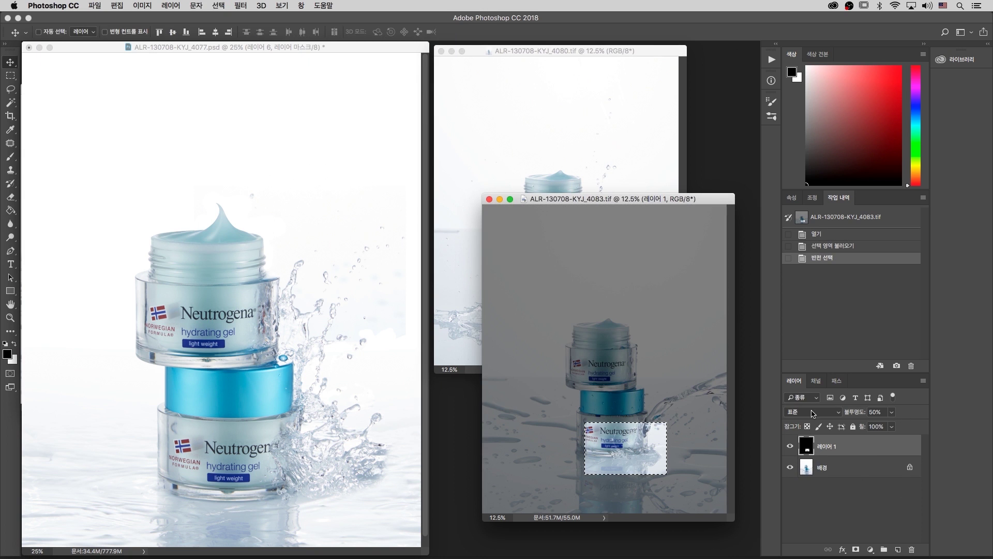
pyautogui.click(834, 477)
pyautogui.moveTo(647, 456); pyautogui.dragTo(299, 464)
# Lower the opacity of the copied 4083 layer to 58% for alignment with the lower jar.
pyautogui.press('z')
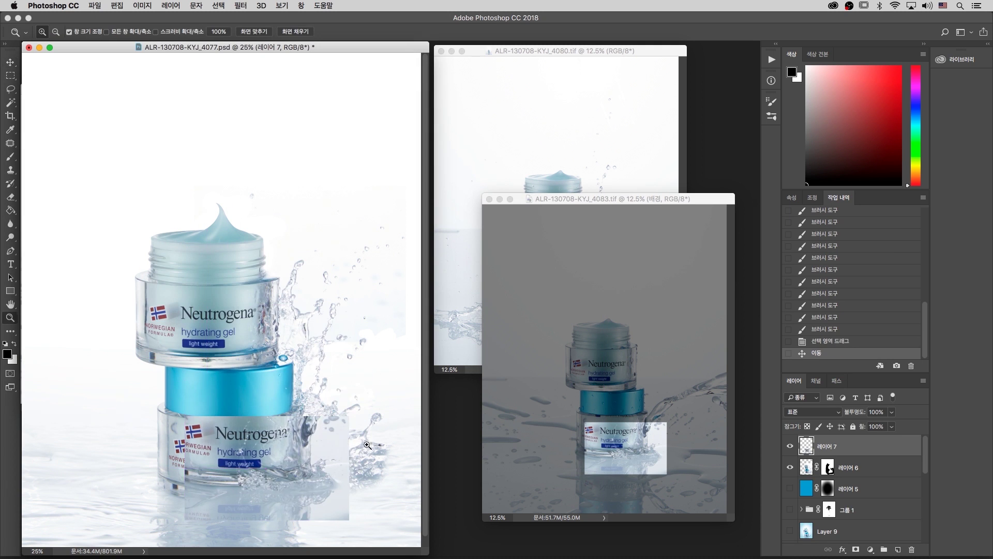
pyautogui.moveTo(353, 380); pyautogui.dragTo(211, 487)
pyautogui.moveTo(520, 389); pyautogui.dragTo(620, 287)
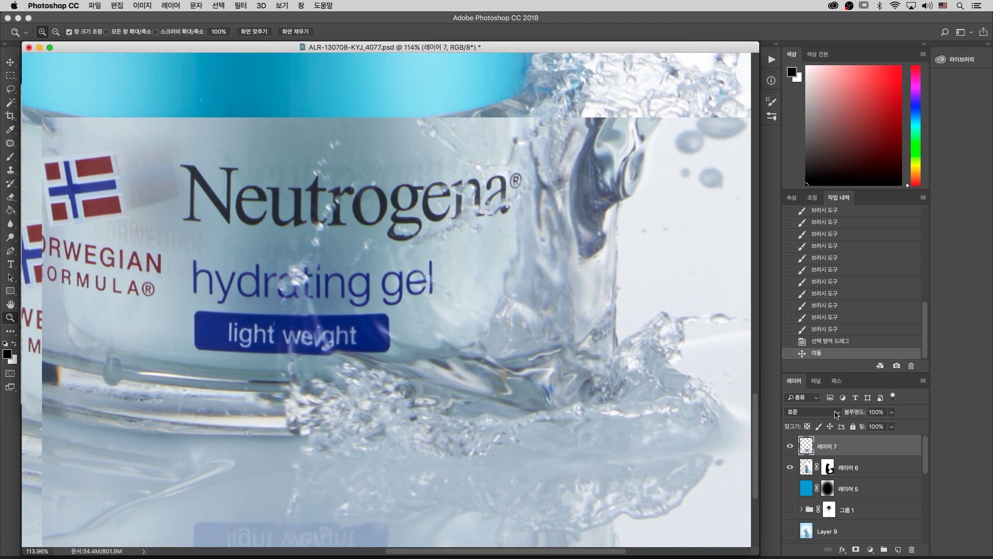
pyautogui.moveTo(851, 412); pyautogui.dragTo(839, 417)
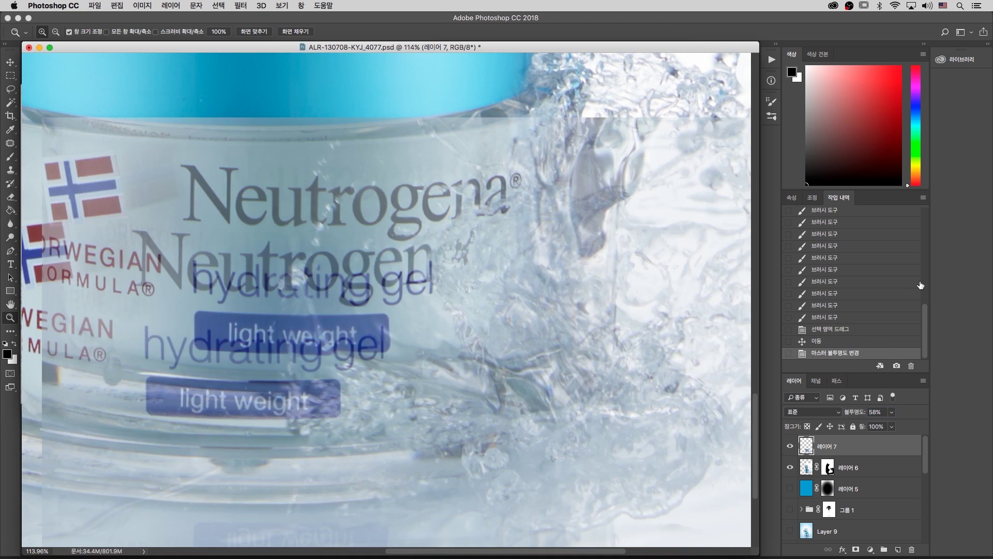
# Nudge the copied 4083 layer down and left until its jar label coincides with the lower jar's label.
pyautogui.press('v')
pyautogui.hotkey('shift', 'Down')
pyautogui.hotkey('shift', 'Down')
pyautogui.hotkey('shift', 'Down')
pyautogui.hotkey('shift', 'Down')
pyautogui.hotkey('shift', 'Down')
pyautogui.hotkey('shift', 'Down')
pyautogui.hotkey('shift', 'Down')
pyautogui.hotkey('shift', 'Down')
pyautogui.hotkey('shift', 'Down')
pyautogui.hotkey('shift', 'Left')
pyautogui.hotkey('shift', 'Left')
pyautogui.hotkey('shift', 'Left')
pyautogui.hotkey('shift', 'Left')
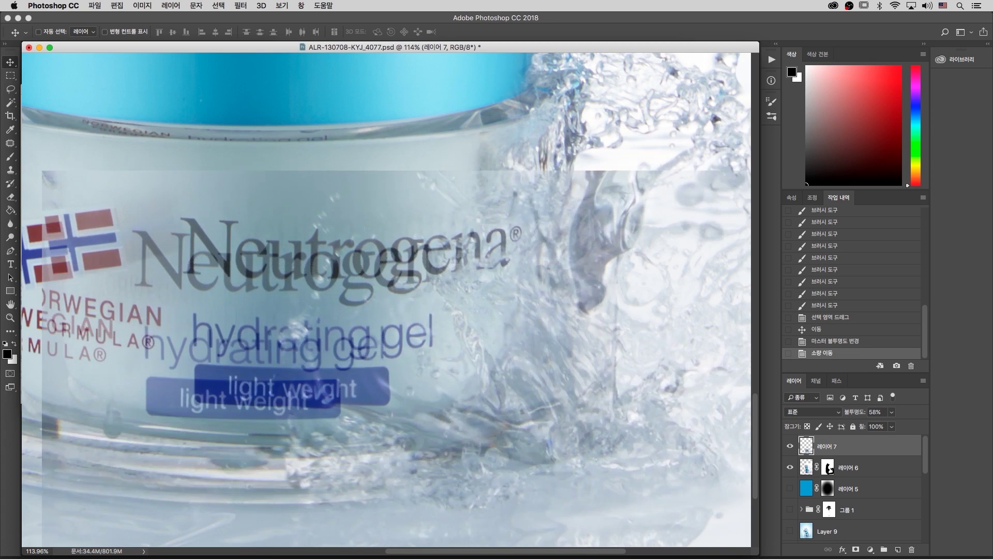
pyautogui.hotkey('shift', 'Down')
pyautogui.hotkey('shift', 'Down')
pyautogui.hotkey('shift', 'Down')
pyautogui.hotkey('shift', 'Left')
pyautogui.hotkey('shift', 'Left')
pyautogui.hotkey('shift', 'Left')
pyautogui.hotkey('shift', 'Left')
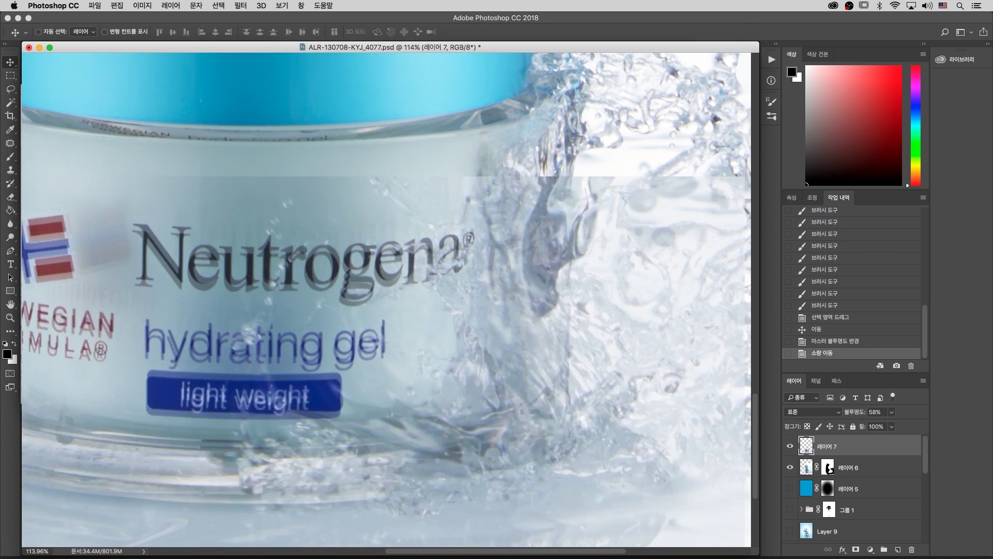
pyautogui.hotkey('shift', 'Up')
pyautogui.press('Left')
pyautogui.press('Left')
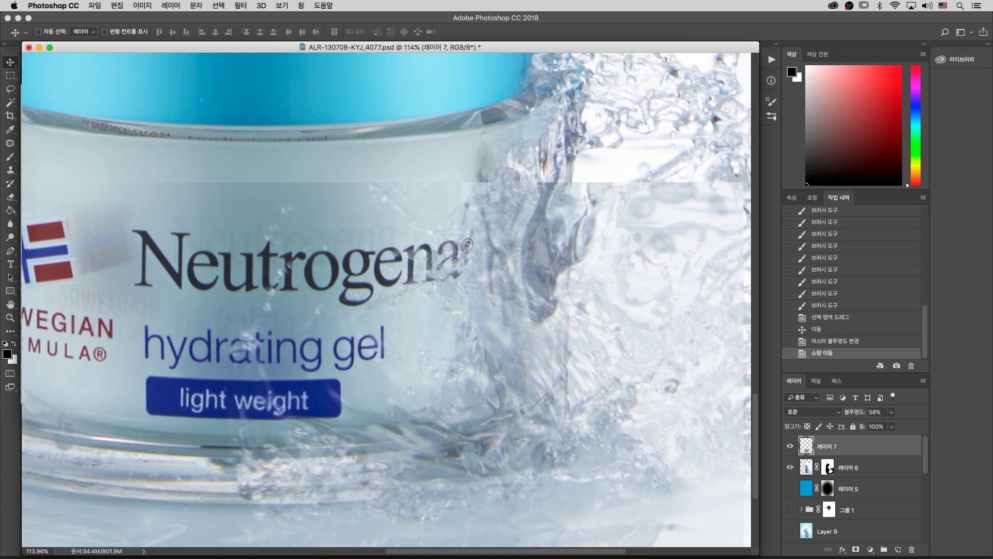
pyautogui.press('Up')
pyautogui.press('Down')
pyautogui.press('Down')
pyautogui.press('Left')
pyautogui.press('Right')
# Add a layer mask to the copied 4083 layer and mask out its rectangular borders with the 400 px brush.
pyautogui.press('super+minus')
pyautogui.press('super+minus')
pyautogui.press('super+minus')
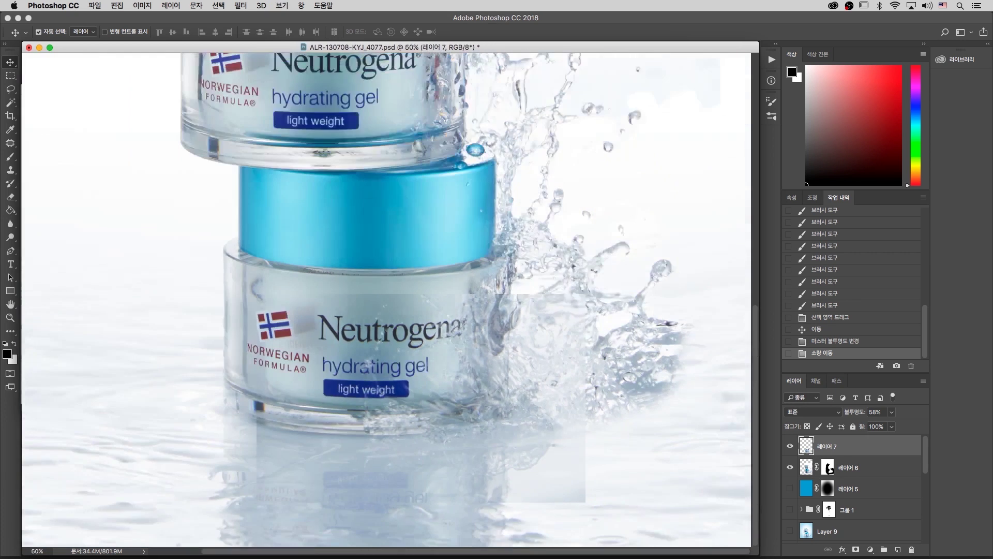
pyautogui.hscroll(-3, 627, 291)
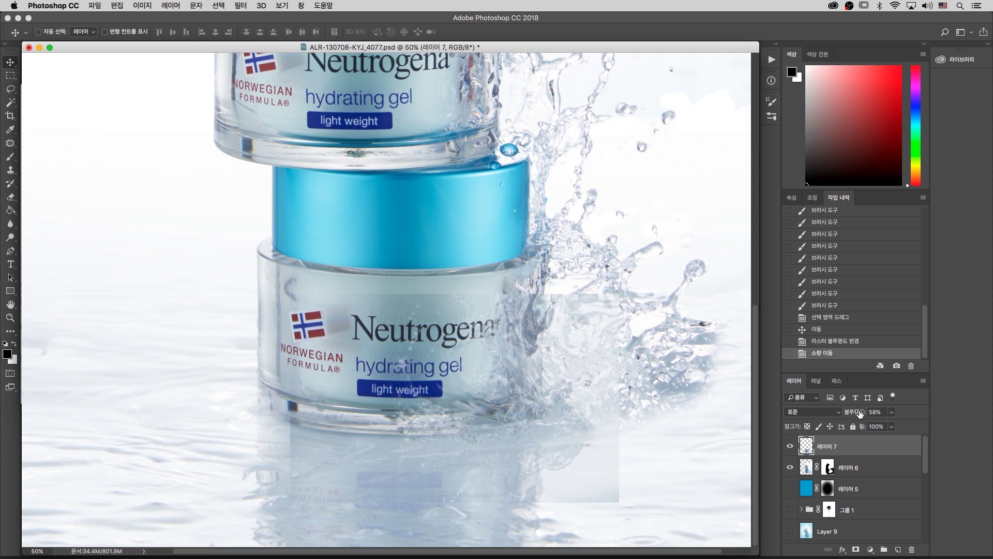
pyautogui.moveTo(615, 442); pyautogui.dragTo(618, 443)
pyautogui.click(857, 551)
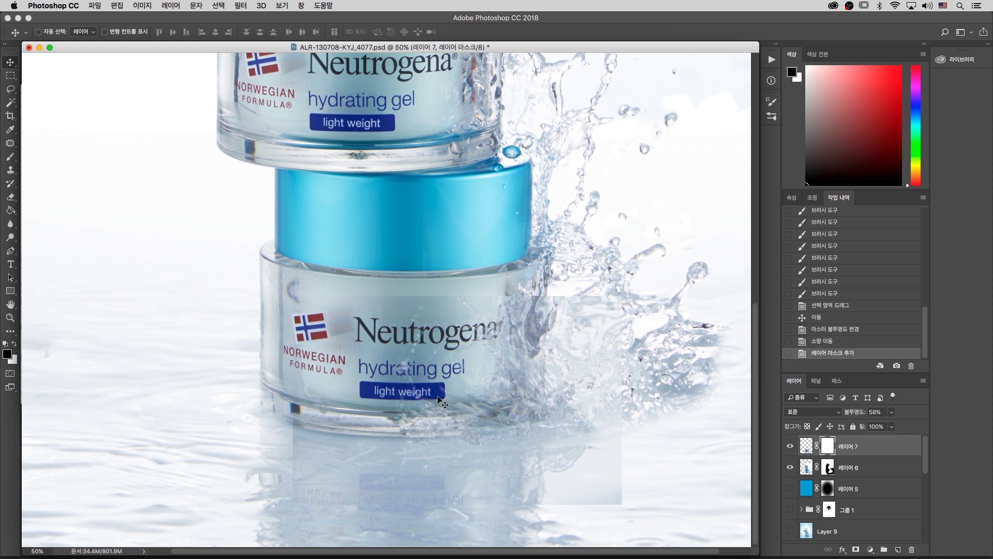
pyautogui.press('b')
pyautogui.moveTo(328, 284); pyautogui.dragTo(387, 296)
pyautogui.moveTo(388, 295)
pyautogui.mouseDown()
pyautogui.moveTo(504, 261)
pyautogui.moveTo(501, 277)
pyautogui.moveTo(531, 277)
pyautogui.moveTo(634, 249)
pyautogui.moveTo(668, 250)
pyautogui.moveTo(579, 281)
pyautogui.moveTo(607, 295)
pyautogui.moveTo(670, 281)
pyautogui.moveTo(676, 315)
pyautogui.moveTo(645, 343)
pyautogui.moveTo(656, 382)
pyautogui.moveTo(618, 395)
pyautogui.moveTo(609, 454)
pyautogui.moveTo(617, 483)
pyautogui.moveTo(455, 501)
pyautogui.moveTo(306, 482)
pyautogui.moveTo(287, 453)
pyautogui.moveTo(289, 400)
pyautogui.moveTo(328, 468)
pyautogui.mouseUp()
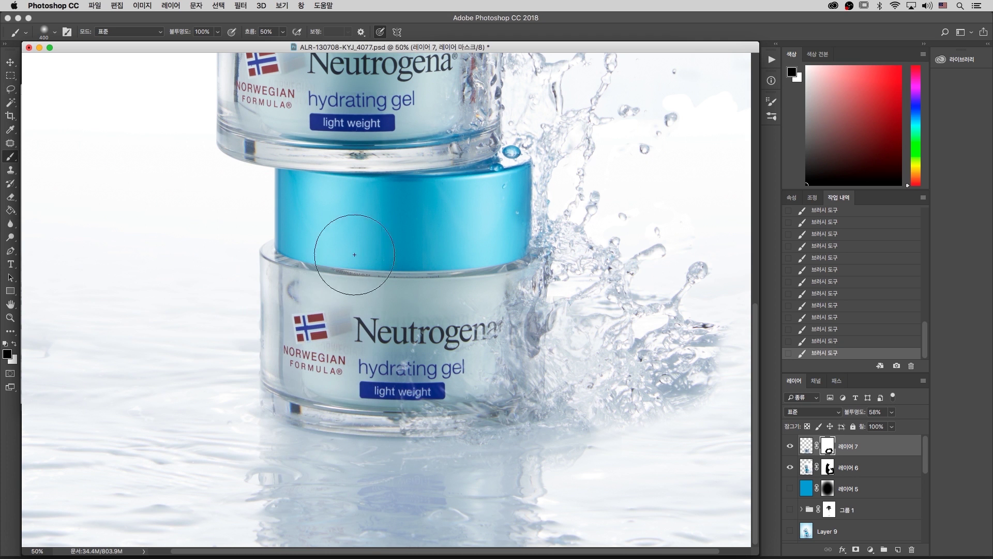
# Restore the copied 4083 layer's opacity to 100%.
pyautogui.press('z')
pyautogui.moveTo(582, 258); pyautogui.dragTo(275, 477)
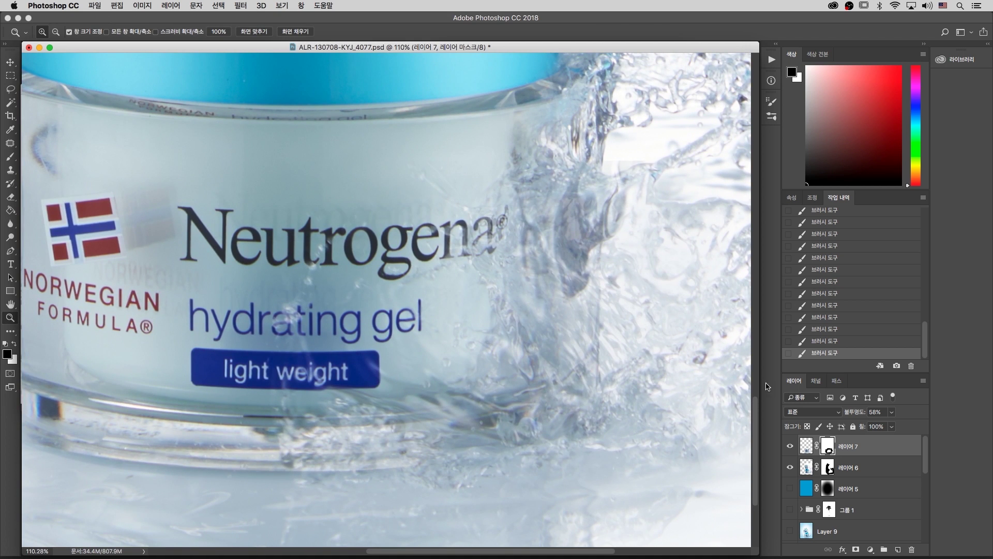
pyautogui.moveTo(854, 415); pyautogui.dragTo(939, 406)
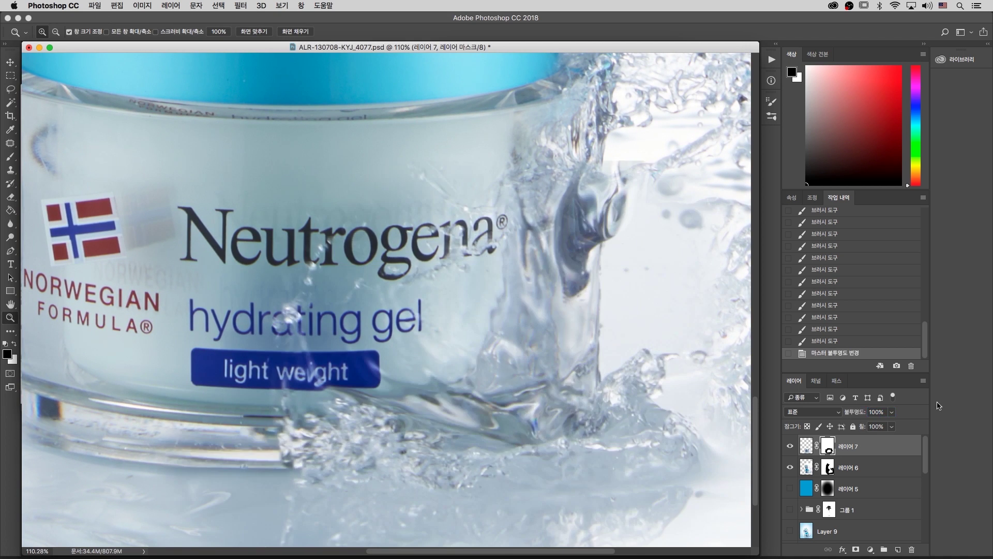
# Mask out the copied 4083 layer's background beside the lower jar with the 400 px brush, revealing the large splash underneath.
pyautogui.press('super+minus')
pyautogui.press('super+minus')
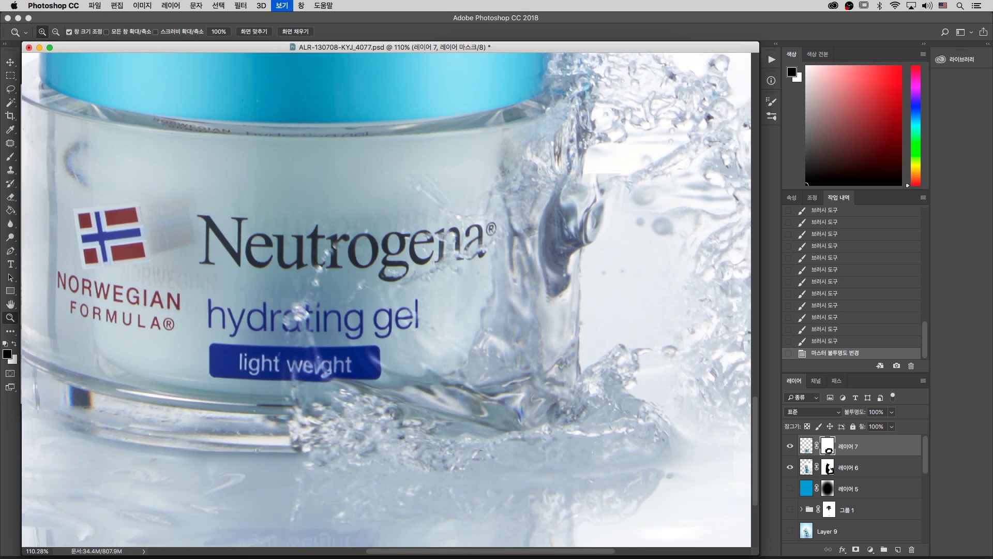
pyautogui.moveTo(493, 369); pyautogui.dragTo(407, 385)
pyautogui.press('b')
pyautogui.click(481, 272)
pyautogui.click(478, 272)
pyautogui.click(479, 282)
pyautogui.click(478, 296)
pyautogui.click(476, 310)
pyautogui.click(492, 317)
pyautogui.click(477, 327)
pyautogui.click(488, 372)
pyautogui.click(504, 378)
pyautogui.click(522, 387)
pyautogui.click(525, 408)
pyautogui.click(529, 440)
pyautogui.click(510, 460)
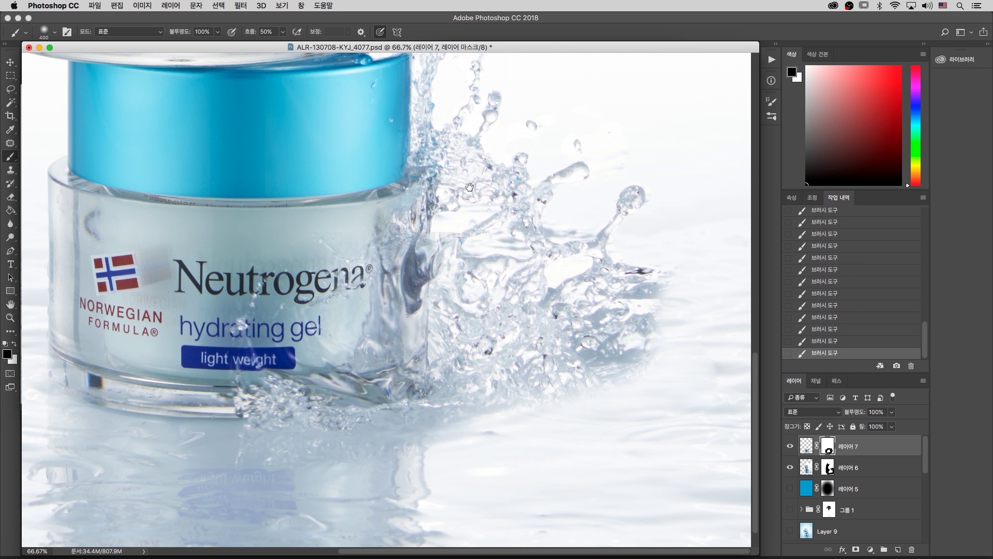
pyautogui.moveTo(463, 138); pyautogui.dragTo(494, 216)
pyautogui.press('super+minus')
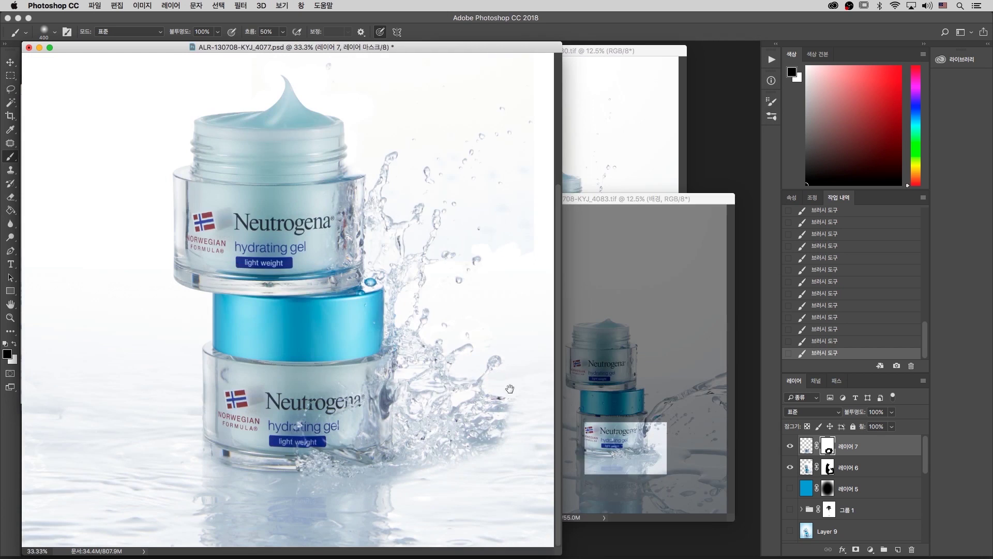
# Rearrange the 4077.psd, 4083 and 4282 windows so the 4096 photo and the composite sit side by side.
pyautogui.press('super+minus')
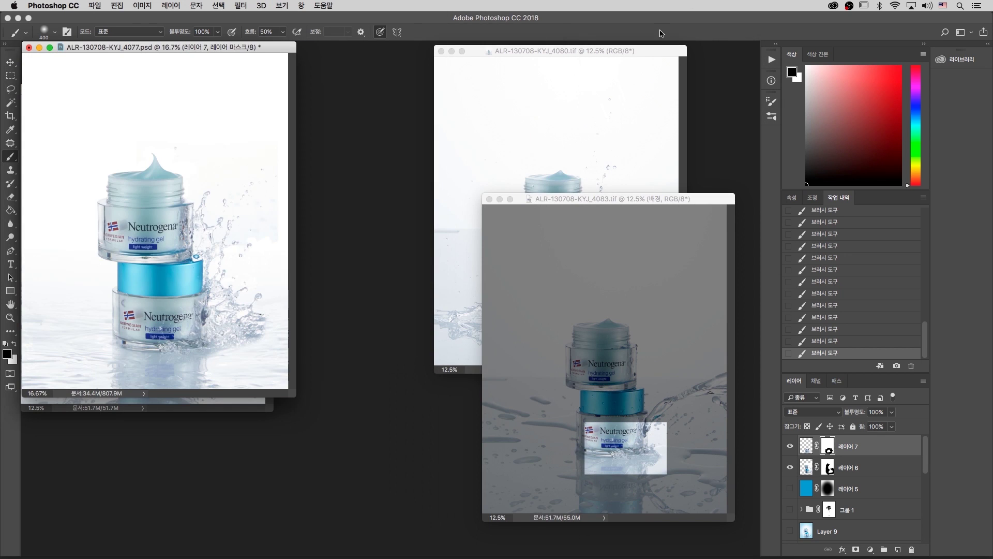
pyautogui.moveTo(595, 206); pyautogui.dragTo(539, 371)
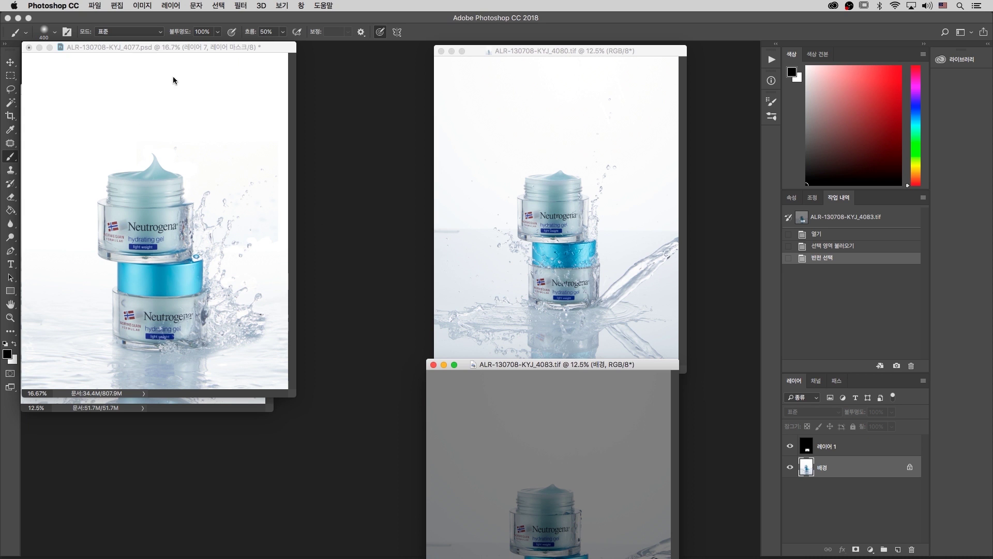
pyautogui.moveTo(213, 44); pyautogui.dragTo(481, 82)
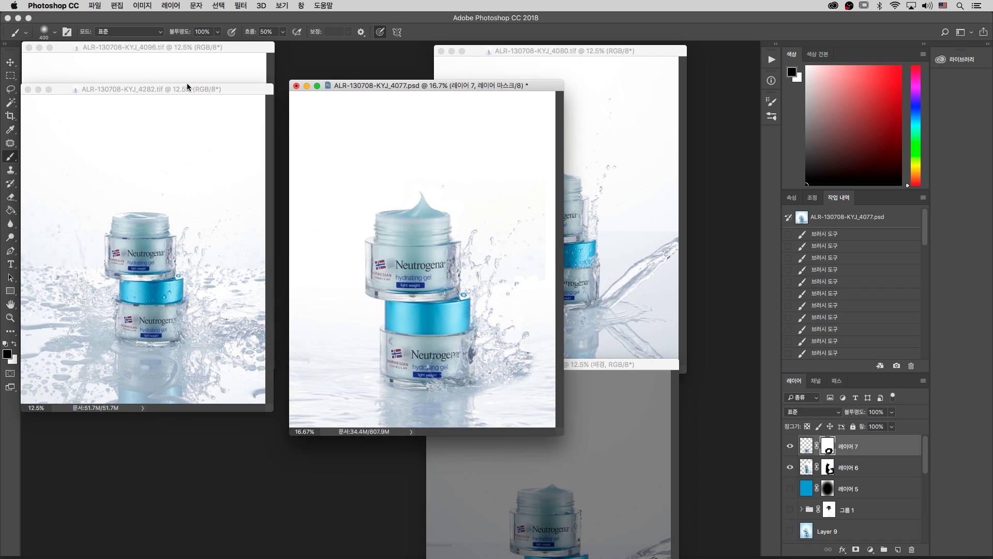
pyautogui.moveTo(187, 87); pyautogui.dragTo(187, 64)
pyautogui.press('super+equal')
pyautogui.press('super+equal')
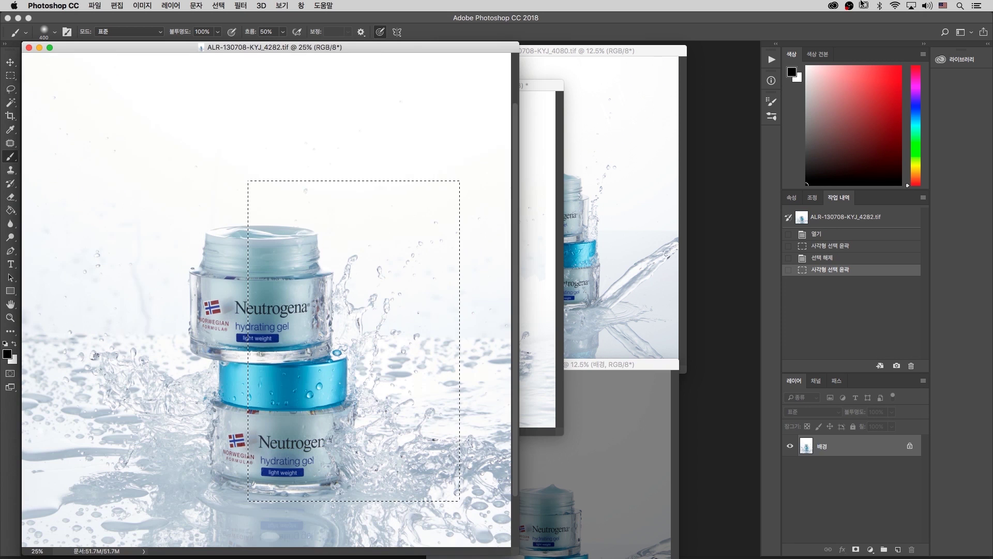
pyautogui.press('super+minus')
pyautogui.press('super+minus')
pyautogui.press('super+minus')
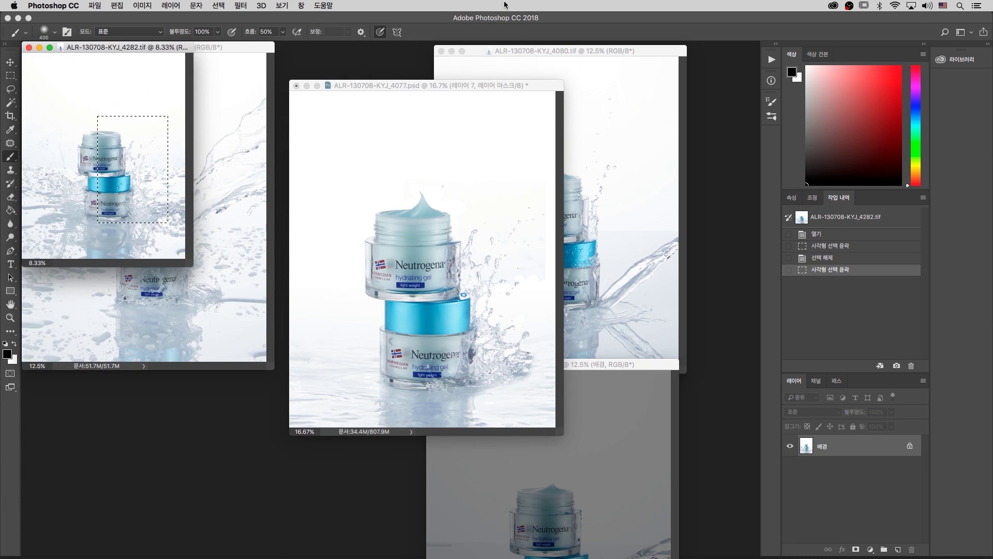
pyautogui.moveTo(150, 51); pyautogui.dragTo(199, 387)
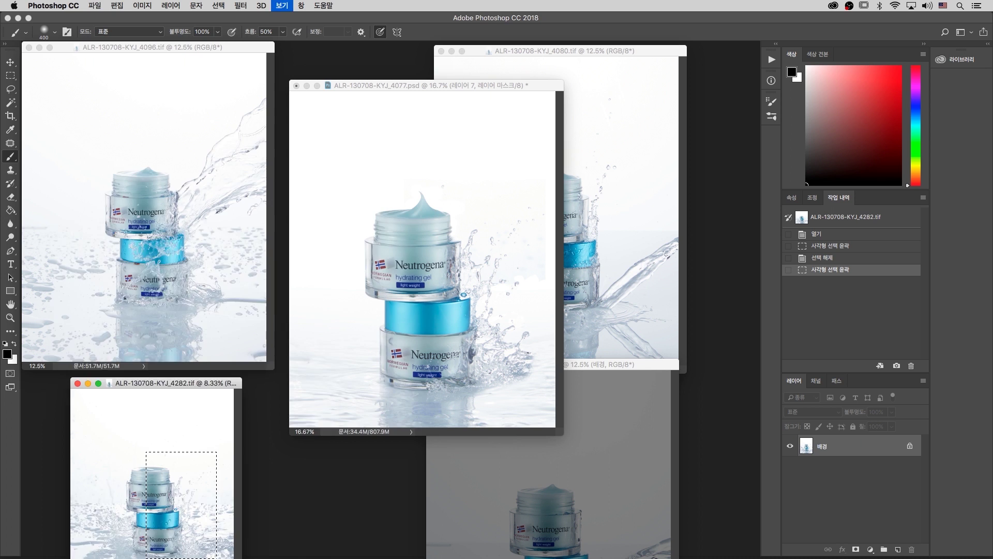
# Clear the rectangular selection in the 4282 photo and place its reduced window below the 4096 photo.
pyautogui.press('super+equal')
pyautogui.press('super+equal')
pyautogui.press('super+d')
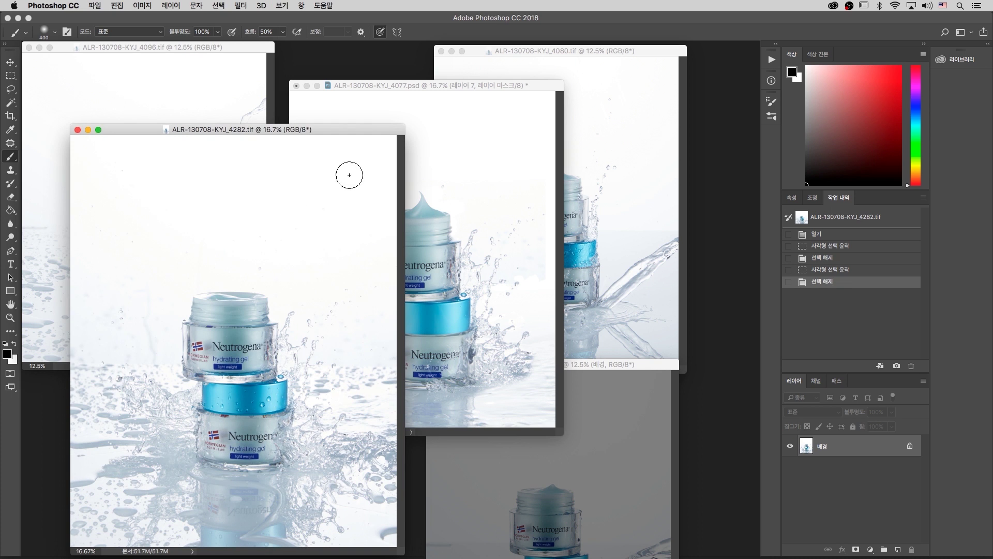
pyautogui.press('super+minus')
pyautogui.press('super+minus')
pyautogui.press('super+minus')
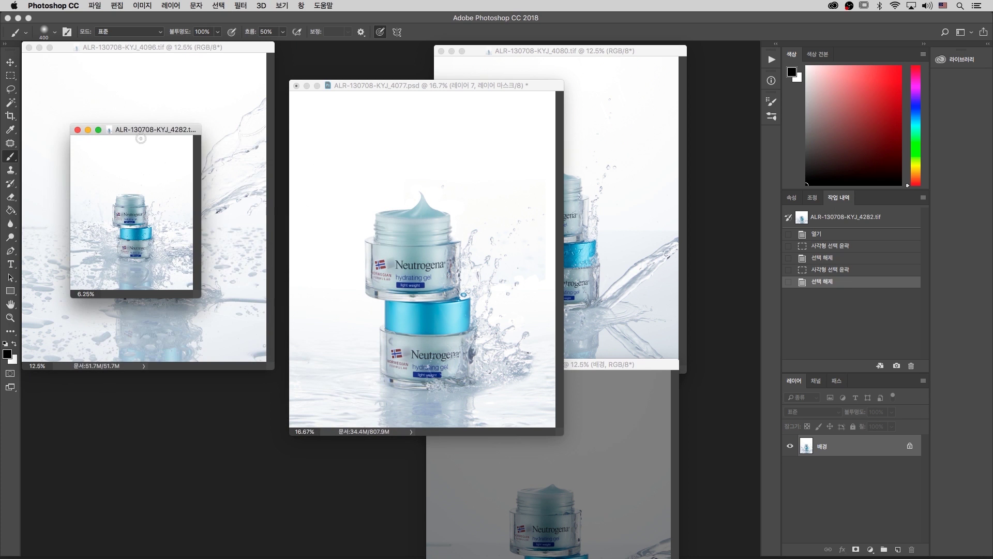
pyautogui.moveTo(168, 130); pyautogui.dragTo(186, 374)
# Move the 4083 window up, hide its dark overlay layer and clear the selection around the lower jar.
pyautogui.click(655, 340)
pyautogui.click(619, 453)
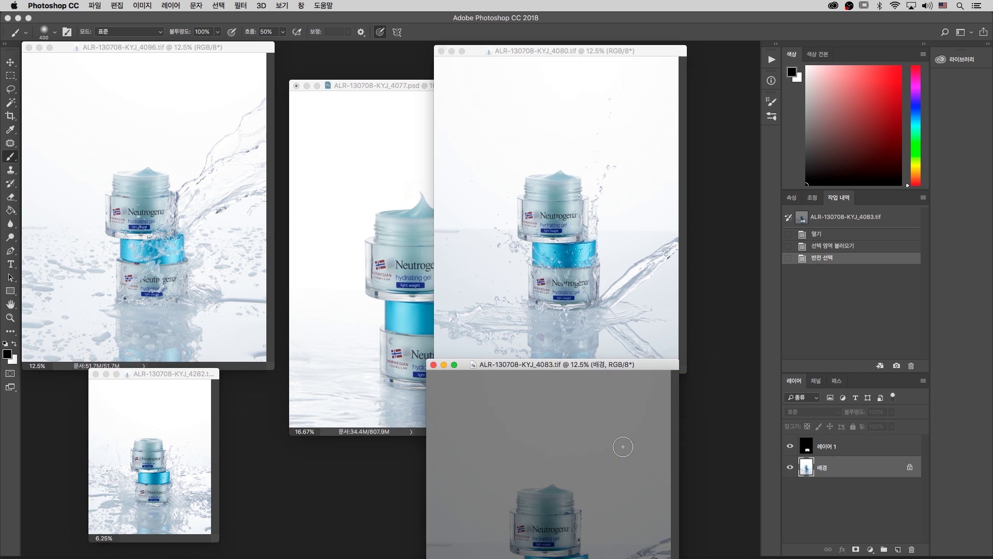
pyautogui.moveTo(618, 359); pyautogui.dragTo(625, 127)
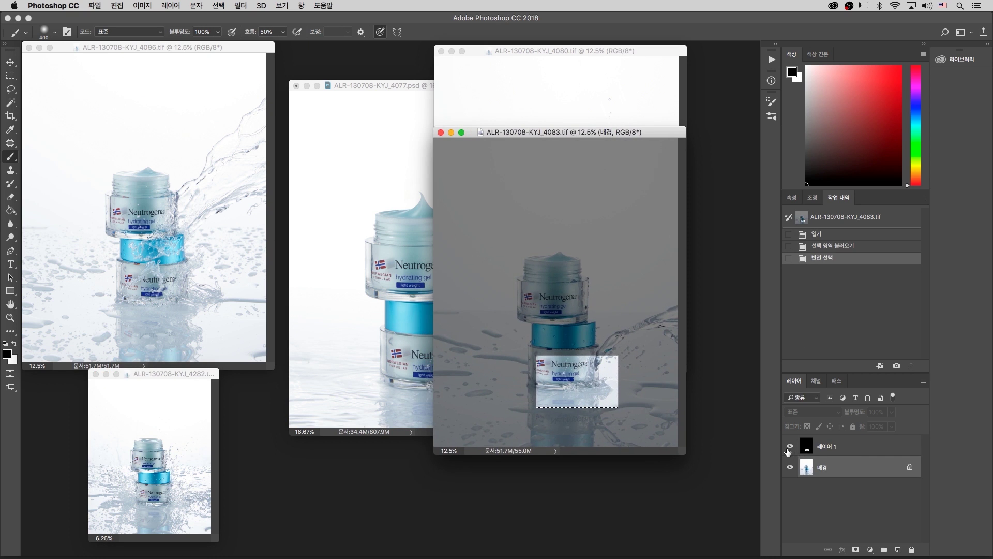
pyautogui.click(789, 447)
pyautogui.press('super+d')
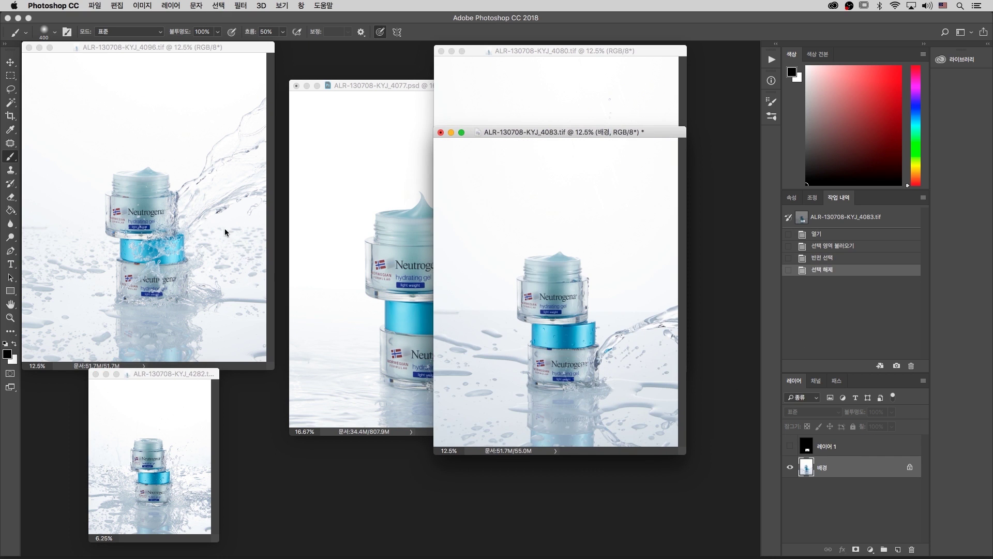
pyautogui.click(246, 251)
pyautogui.press('z')
pyautogui.moveTo(205, 218)
pyautogui.mouseDown()
pyautogui.moveTo(132, 267)
pyautogui.moveTo(143, 302)
pyautogui.mouseUp()
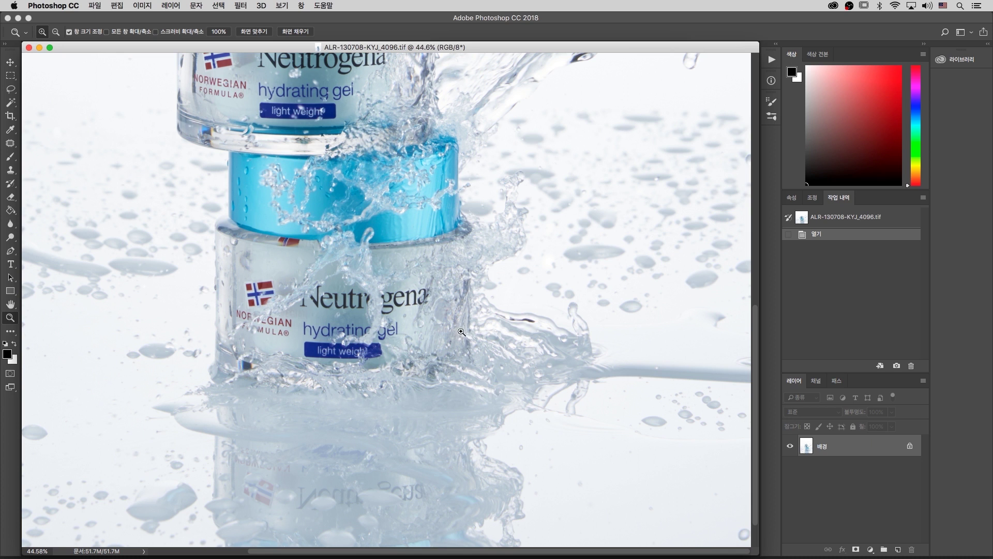
pyautogui.press('l')
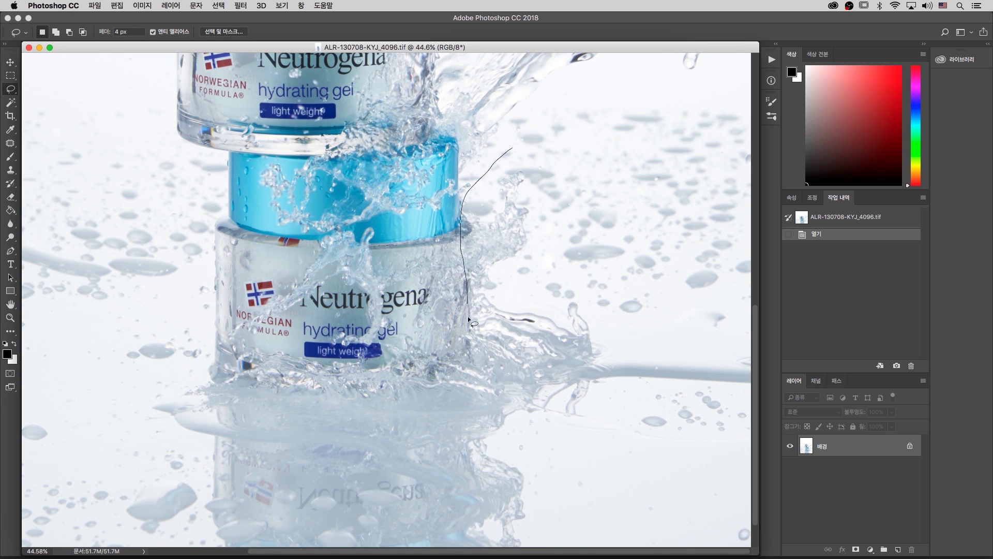
pyautogui.moveTo(690, 218); pyautogui.dragTo(688, 207)
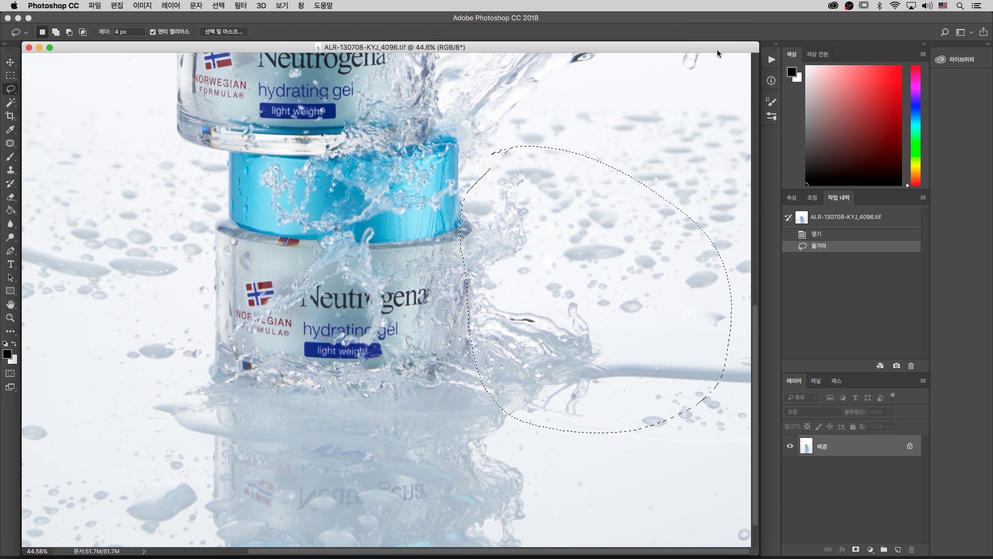
pyautogui.press('super+minus')
pyautogui.press('super+minus')
pyautogui.press('super+minus')
pyautogui.press('super+minus')
pyautogui.press('super+d')
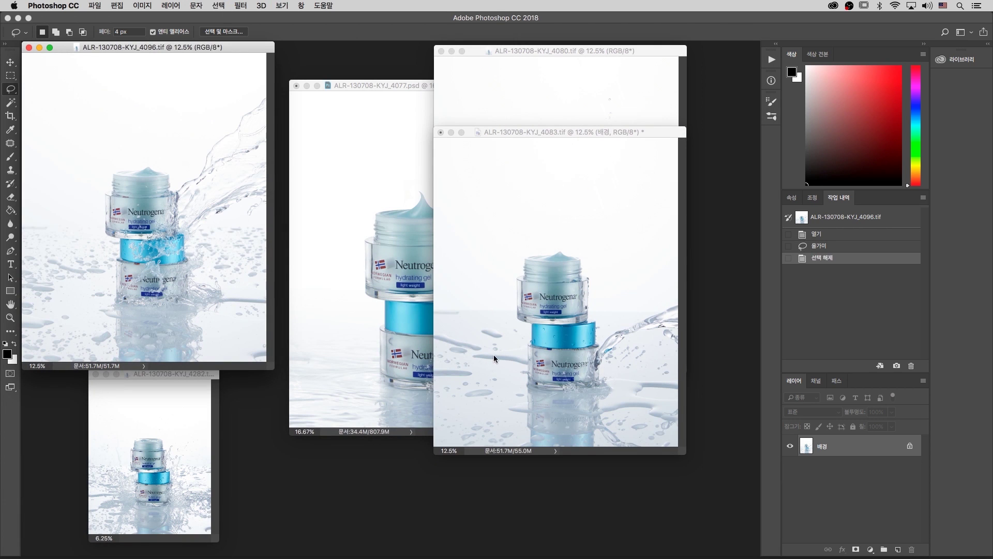
# Lasso the splash beside the lower jar in the 4096 photo with 4 px feather and copy it into 4077.psd.
pyautogui.click(423, 195)
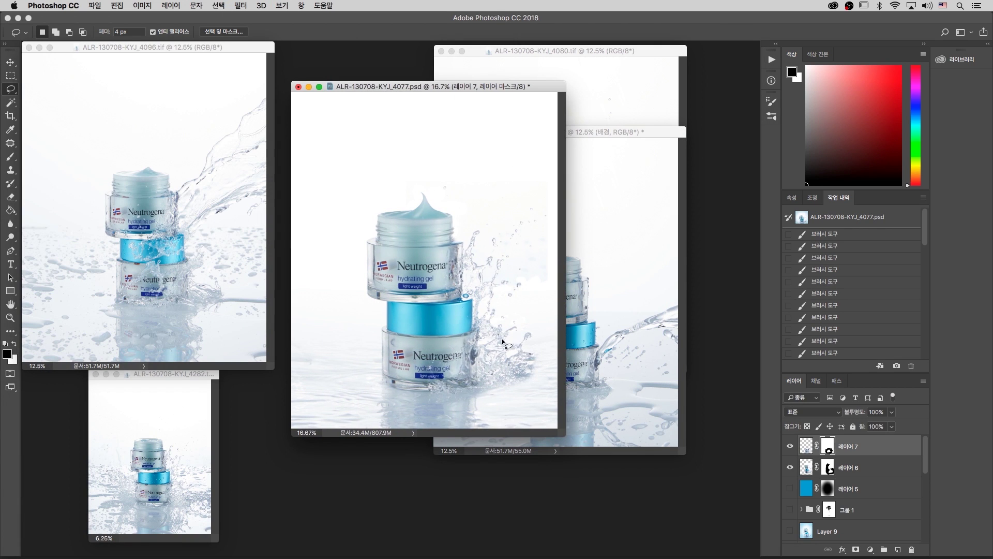
pyautogui.click(201, 262)
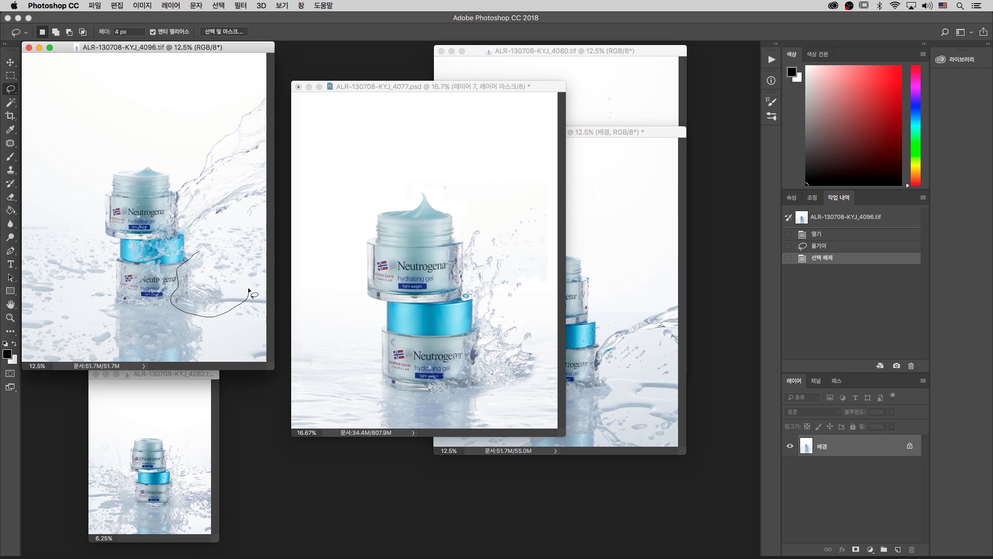
pyautogui.moveTo(198, 256)
pyautogui.mouseDown()
pyautogui.moveTo(262, 301)
pyautogui.moveTo(443, 337)
pyautogui.moveTo(491, 325)
pyautogui.mouseUp()
pyautogui.press('v')
pyautogui.press('z')
pyautogui.click(545, 379)
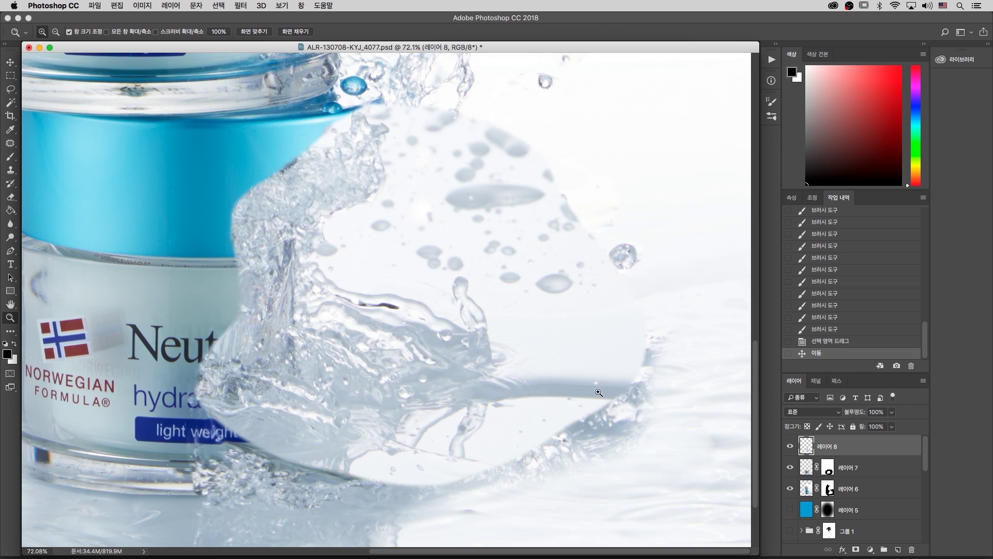
# Set the copied 4096 splash layer's opacity to 45% and move it down and right against the lower jar.
pyautogui.write('45')
pyautogui.press('Return')
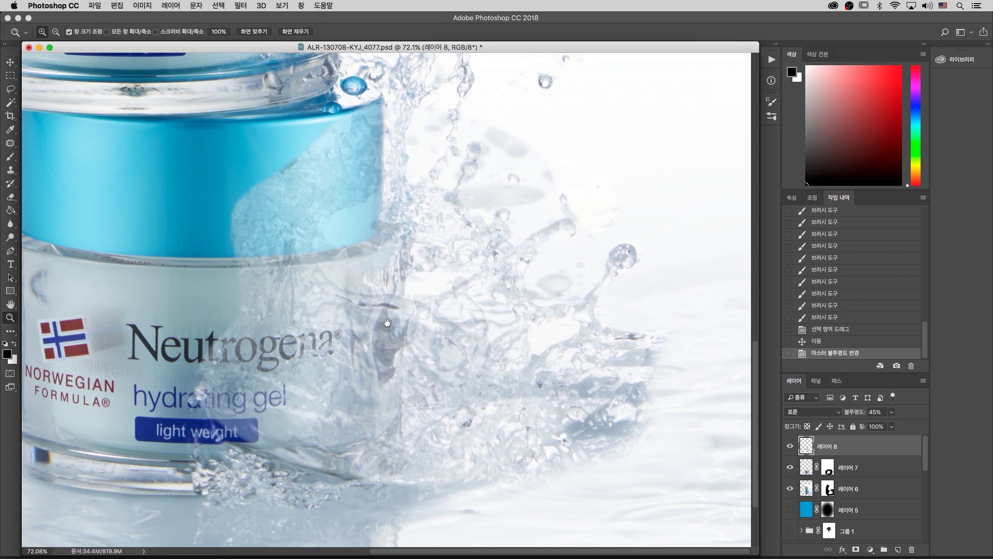
pyautogui.press('v')
pyautogui.moveTo(395, 373); pyautogui.dragTo(494, 471)
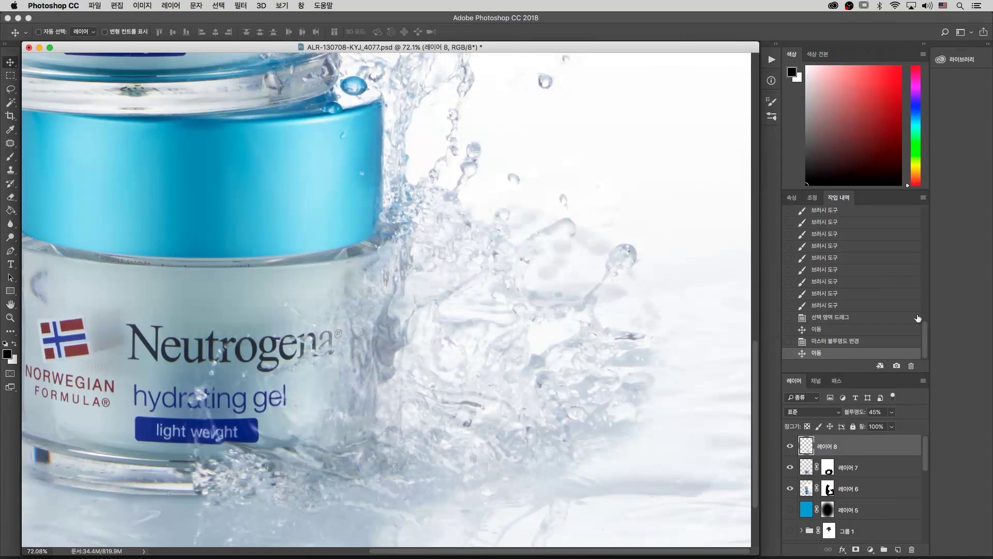
# Raise the copied 4096 splash layer's opacity to 95% and refine its position beside the lower jar.
pyautogui.moveTo(856, 411); pyautogui.dragTo(848, 412)
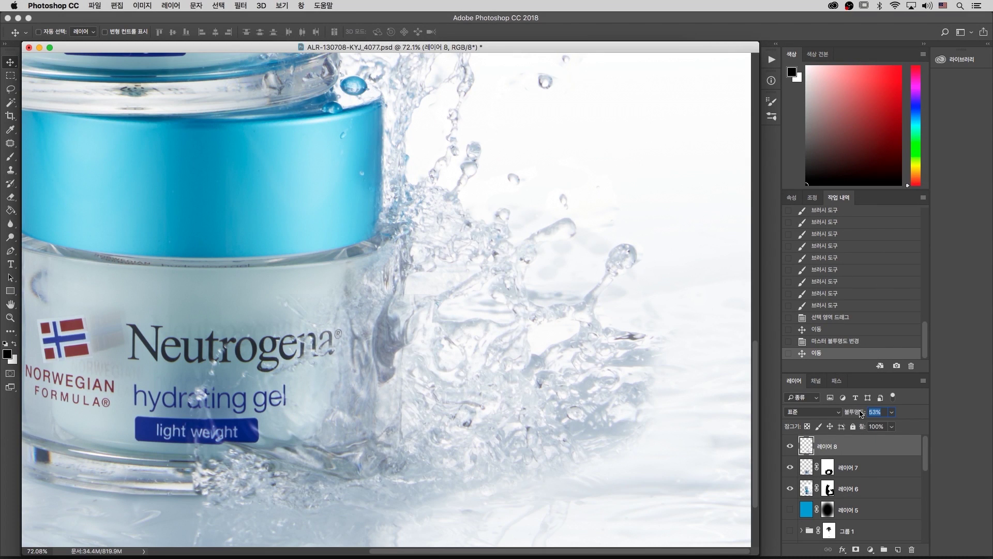
pyautogui.write('94')
pyautogui.press('Return')
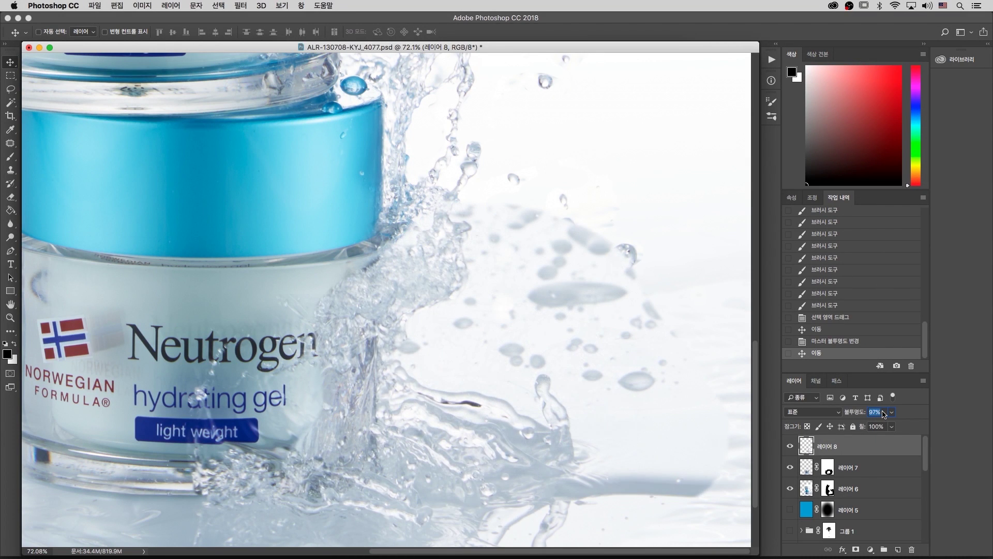
pyautogui.moveTo(860, 412); pyautogui.dragTo(857, 413)
pyautogui.moveTo(388, 441); pyautogui.dragTo(393, 399)
pyautogui.press('super+minus')
pyautogui.press('super+minus')
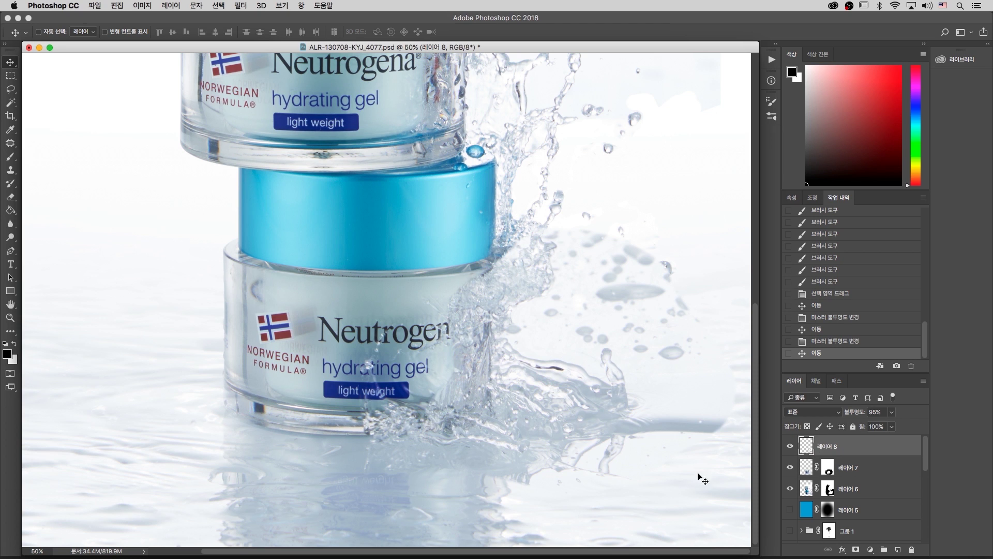
# Add a layer mask to the copied 4096 splash layer and reduce the brush to 300 px.
pyautogui.click(856, 549)
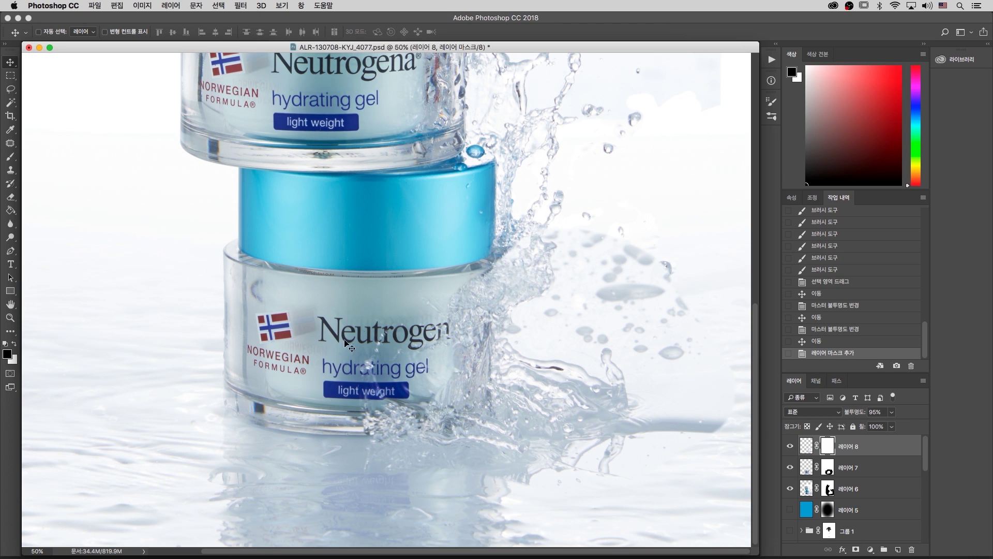
pyautogui.press('b')
pyautogui.press('[')
pyautogui.press('[')
pyautogui.moveTo(439, 290); pyautogui.dragTo(436, 310)
pyautogui.press('x')
pyautogui.moveTo(449, 300)
pyautogui.mouseDown()
pyautogui.moveTo(461, 288)
pyautogui.moveTo(448, 285)
pyautogui.mouseUp()
pyautogui.moveTo(448, 287); pyautogui.dragTo(436, 316)
pyautogui.moveTo(436, 305); pyautogui.dragTo(432, 313)
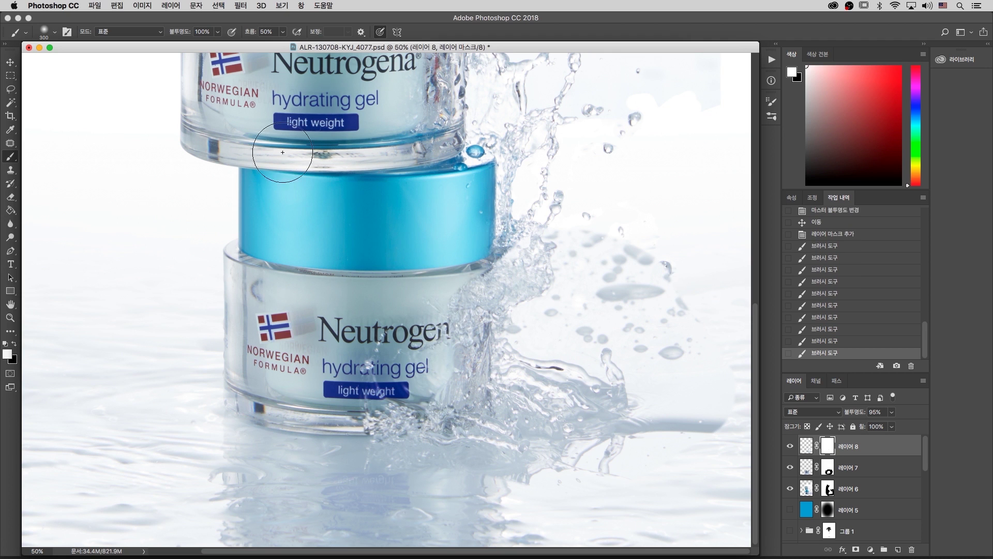
# Mask out the copied splash over the label's end and along its outer edge with the 300 px brush at 43% opacity, comparing before and after.
pyautogui.press('x')
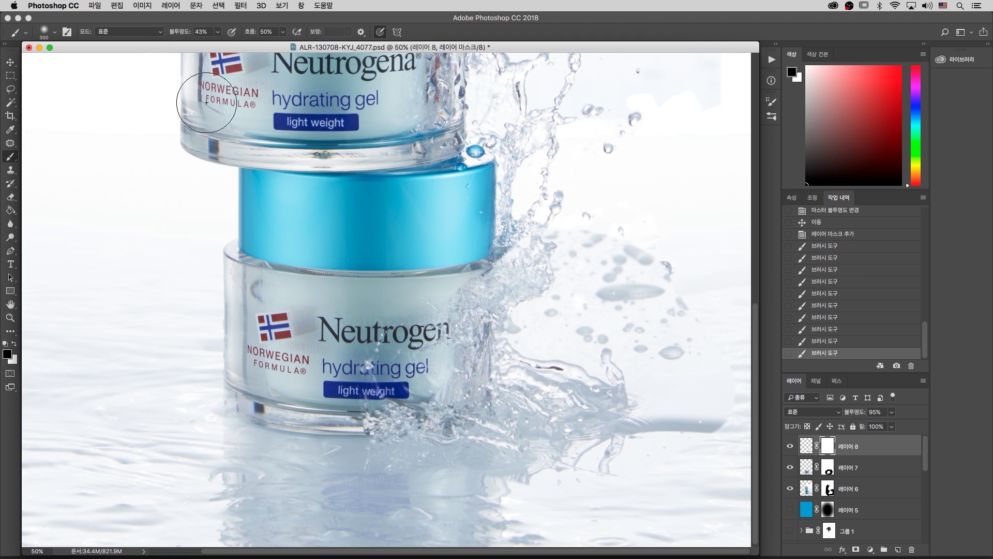
pyautogui.moveTo(410, 281)
pyautogui.mouseDown()
pyautogui.moveTo(421, 310)
pyautogui.moveTo(413, 321)
pyautogui.moveTo(429, 325)
pyautogui.moveTo(474, 236)
pyautogui.moveTo(507, 211)
pyautogui.mouseUp()
pyautogui.moveTo(602, 312)
pyautogui.mouseDown()
pyautogui.moveTo(627, 357)
pyautogui.moveTo(613, 358)
pyautogui.moveTo(641, 336)
pyautogui.mouseUp()
pyautogui.press('super+alt+z')
pyautogui.press('super+alt+z')
pyautogui.press('super+alt+z')
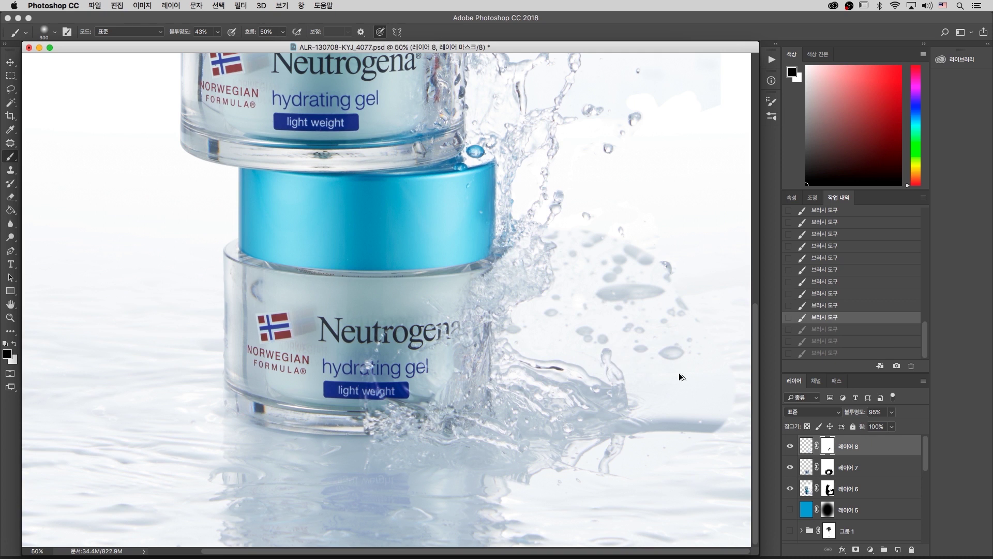
pyautogui.press('super+shift+z')
pyautogui.press('super+shift+z')
pyautogui.press('super+shift+z')
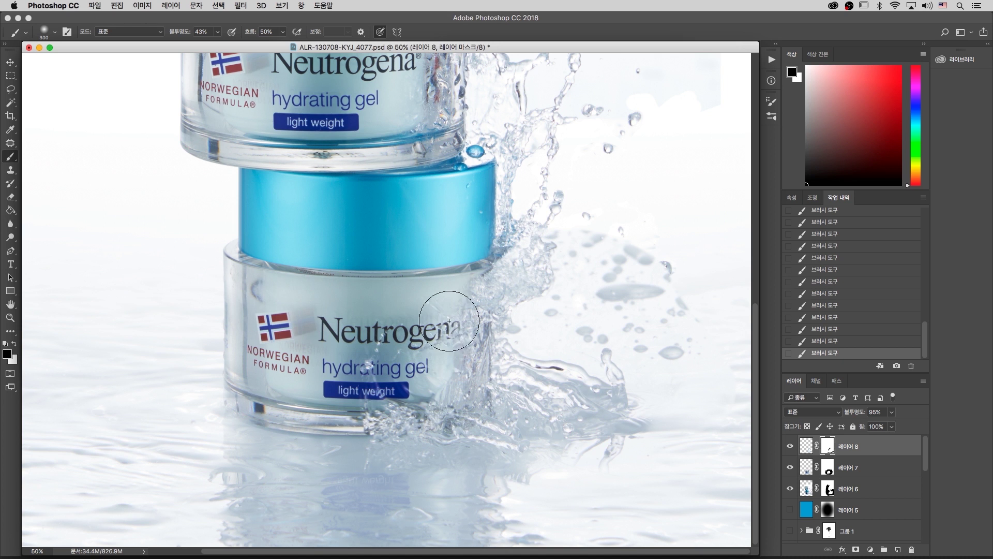
# Move the 4083 and 4077.psd windows aside and clear the lasso selection in the 4096 photo.
pyautogui.press('super+minus')
pyautogui.press('super+minus')
pyautogui.press('super+minus')
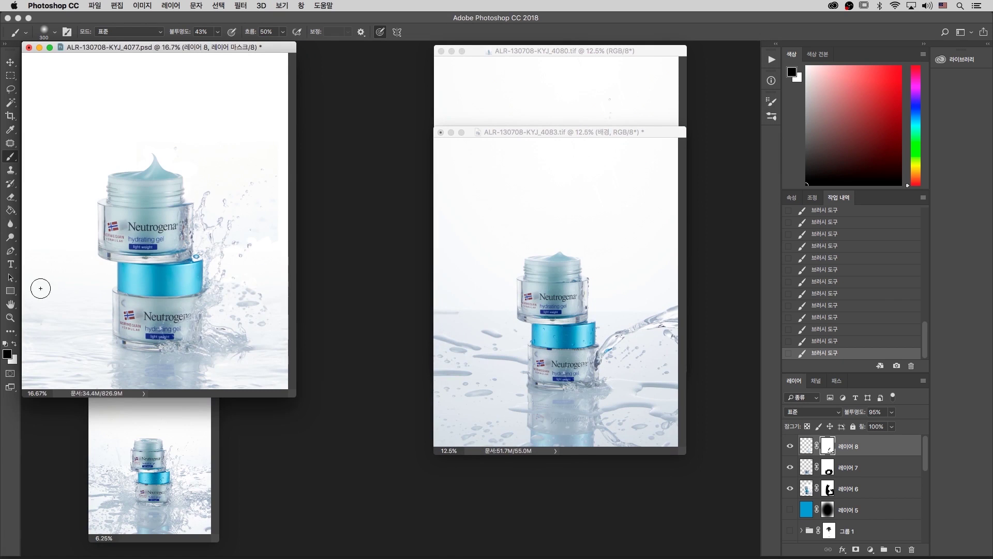
pyautogui.moveTo(556, 136); pyautogui.dragTo(585, 145)
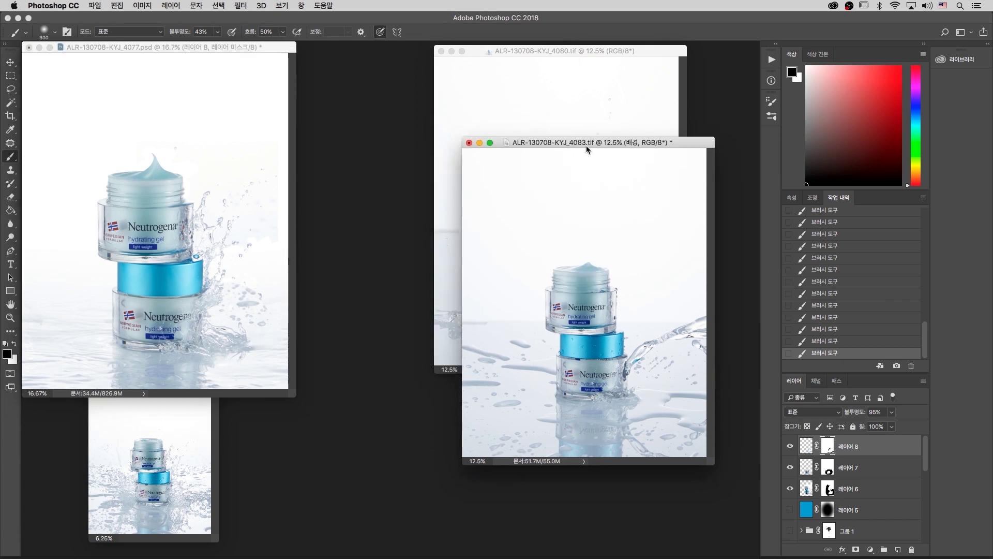
pyautogui.moveTo(193, 47); pyautogui.dragTo(494, 103)
pyautogui.click(128, 270)
pyautogui.press('z')
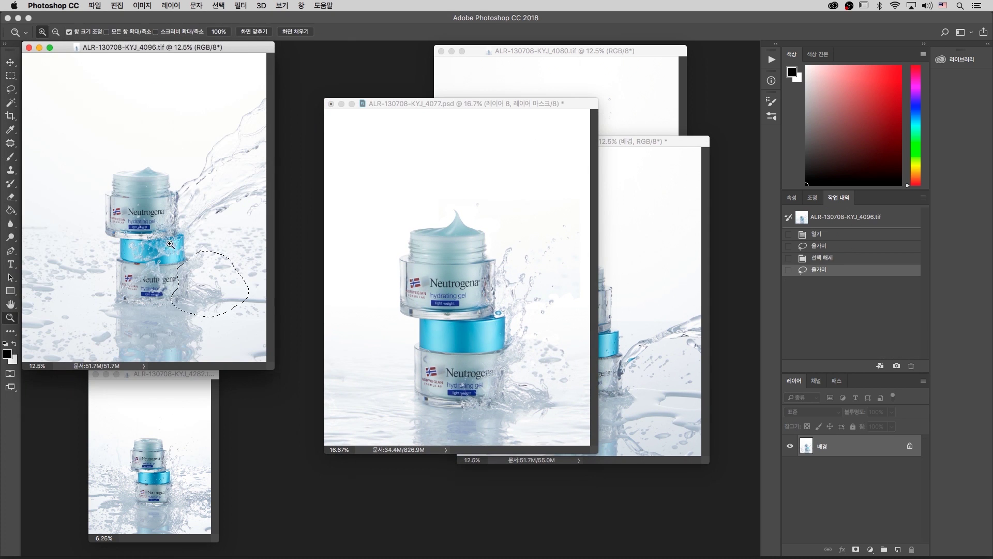
pyautogui.press('super+d')
# Copy a rectangular selection of the lower jar's base and surrounding splash from the 4096 photo onto the lower jar in 4077.psd.
pyautogui.moveTo(83, 361); pyautogui.dragTo(260, 231)
pyautogui.press('super+minus')
pyautogui.press('super+minus')
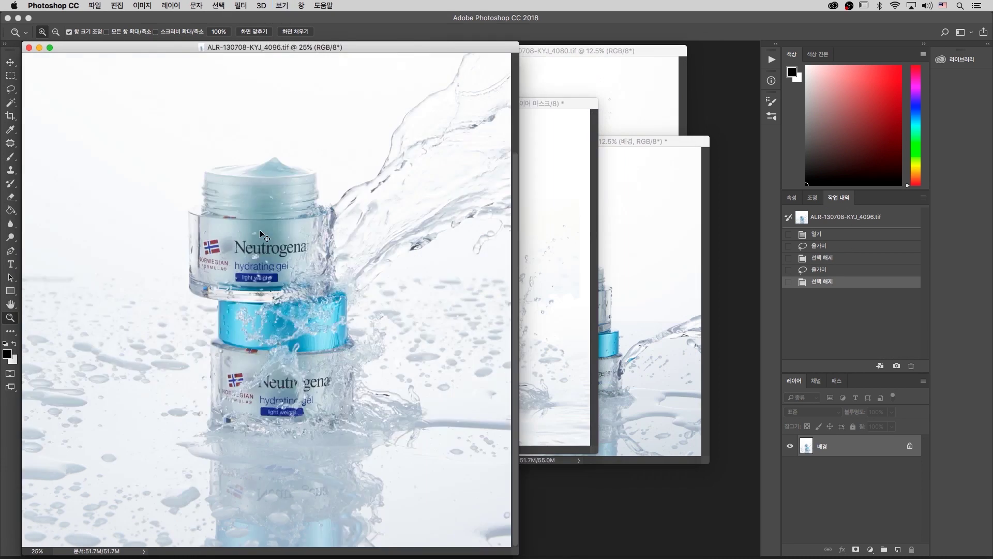
pyautogui.press('m')
pyautogui.moveTo(120, 338); pyautogui.dragTo(213, 416)
pyautogui.press('v')
pyautogui.moveTo(146, 368)
pyautogui.mouseDown()
pyautogui.moveTo(479, 381)
pyautogui.moveTo(511, 449)
pyautogui.mouseUp()
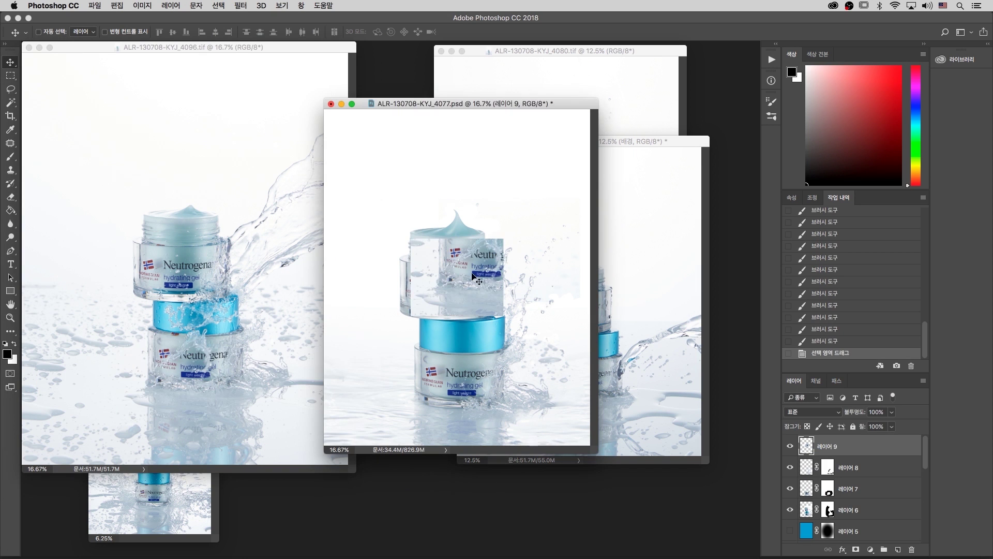
pyautogui.moveTo(471, 274); pyautogui.dragTo(449, 371)
# Set the newly copied jar-base layer's opacity to 55% and shift it down towards the lower jar's label.
pyautogui.press('z')
pyautogui.moveTo(489, 326); pyautogui.dragTo(411, 414)
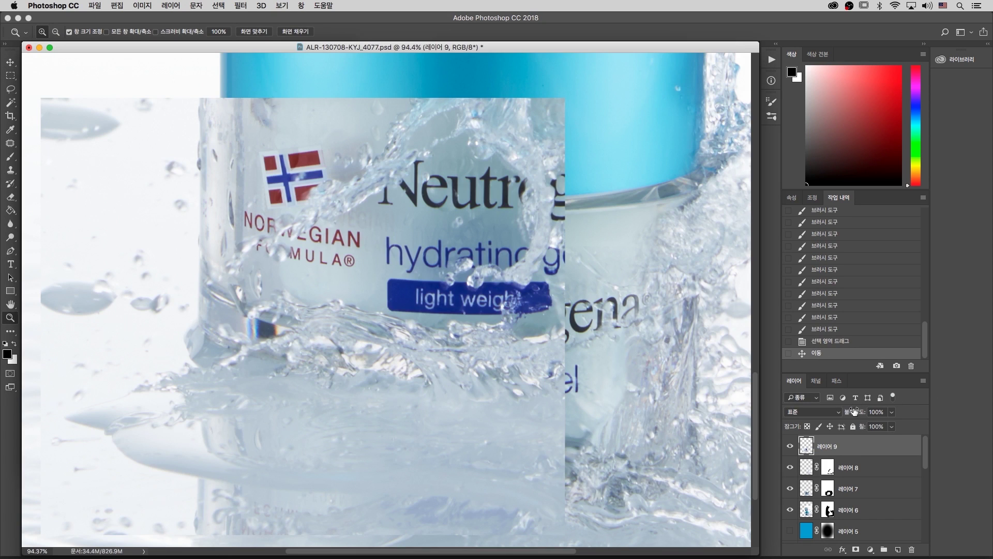
pyautogui.moveTo(854, 411); pyautogui.dragTo(833, 412)
pyautogui.press('v')
pyautogui.hotkey('shift', 'Down')
pyautogui.hotkey('shift', 'Down')
pyautogui.hotkey('shift', 'Down')
pyautogui.hotkey('shift', 'Down')
pyautogui.hotkey('shift', 'Down')
pyautogui.hotkey('shift', 'Down')
pyautogui.moveTo(408, 349); pyautogui.dragTo(422, 245)
pyautogui.moveTo(454, 155); pyautogui.dragTo(445, 255)
# Nudge the copied jar-base layer in small increments until its label coincides with the lower jar's label.
pyautogui.press('Right')
pyautogui.press('Right')
pyautogui.press('Down')
pyautogui.press('Right')
pyautogui.press('Right')
pyautogui.press('Left')
pyautogui.press('Left')
pyautogui.press('Left')
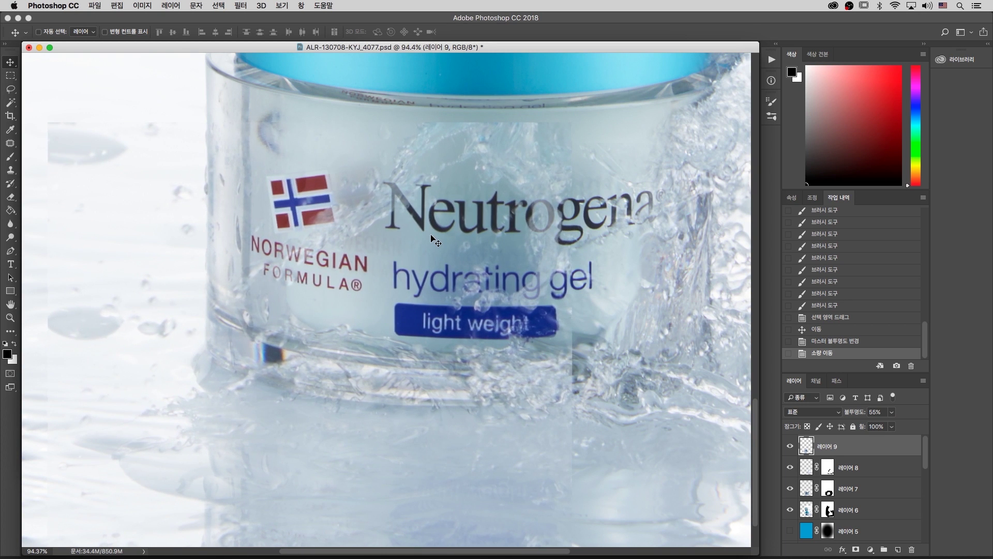
# Restore the copied jar-base layer's opacity to 100% and add a layer mask to it.
pyautogui.press('super+minus')
pyautogui.press('super+minus')
pyautogui.press('super+minus')
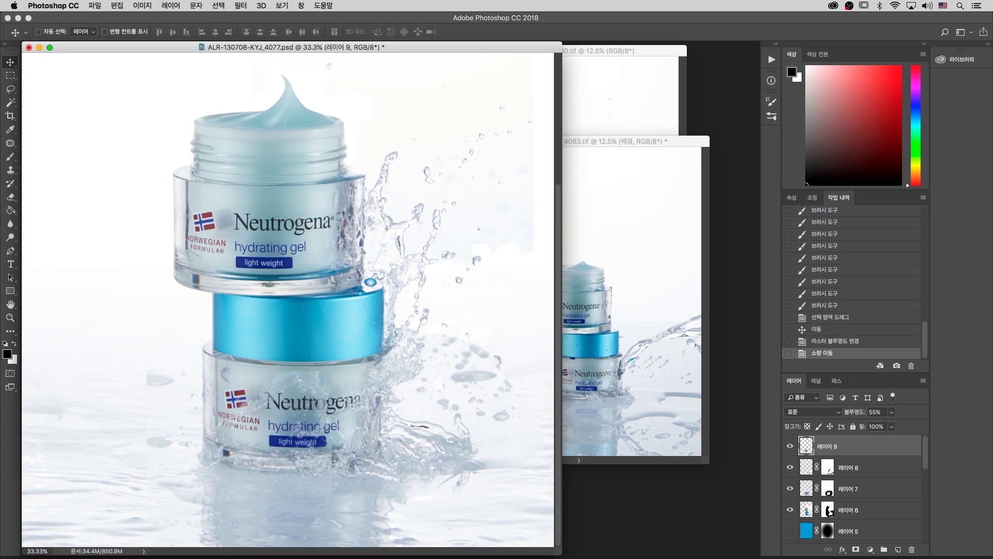
pyautogui.moveTo(852, 414); pyautogui.dragTo(879, 414)
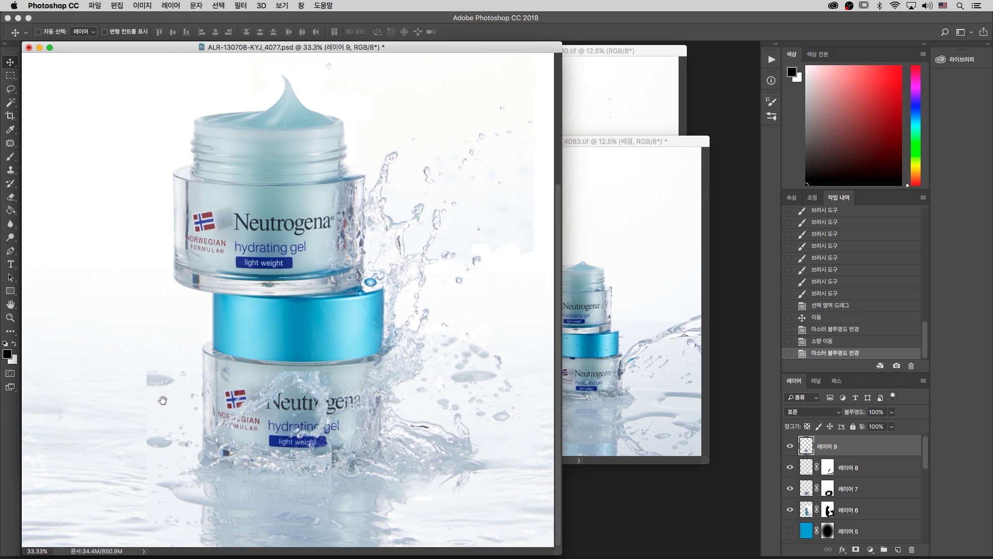
pyautogui.click(855, 550)
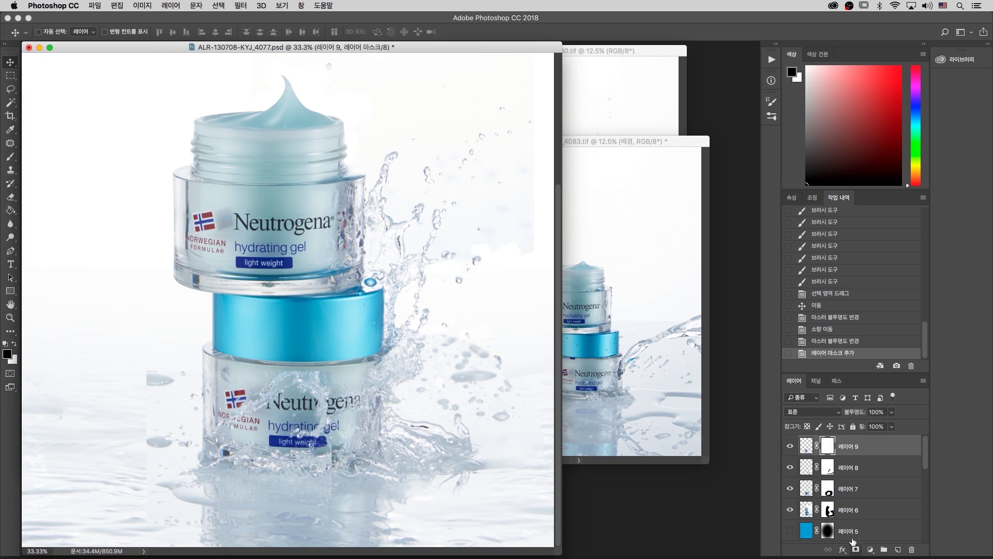
# Brush on the new mask to hide the splash covering the lower jar's label and the adjoining patch edges below it.
pyautogui.press('b')
pyautogui.moveTo(306, 380)
pyautogui.mouseDown()
pyautogui.moveTo(333, 373)
pyautogui.moveTo(312, 392)
pyautogui.mouseUp()
pyautogui.moveTo(318, 383); pyautogui.dragTo(343, 406)
pyautogui.moveTo(341, 408); pyautogui.dragTo(342, 463)
pyautogui.moveTo(356, 474)
pyautogui.mouseDown()
pyautogui.moveTo(349, 475)
pyautogui.moveTo(355, 493)
pyautogui.mouseUp()
pyautogui.moveTo(361, 489)
pyautogui.mouseDown()
pyautogui.moveTo(371, 472)
pyautogui.moveTo(346, 455)
pyautogui.mouseUp()
pyautogui.moveTo(341, 460); pyautogui.dragTo(362, 468)
pyautogui.moveTo(364, 452); pyautogui.dragTo(375, 458)
pyautogui.moveTo(285, 375)
pyautogui.mouseDown()
pyautogui.moveTo(233, 383)
pyautogui.moveTo(298, 383)
pyautogui.moveTo(280, 396)
pyautogui.moveTo(331, 429)
pyautogui.mouseUp()
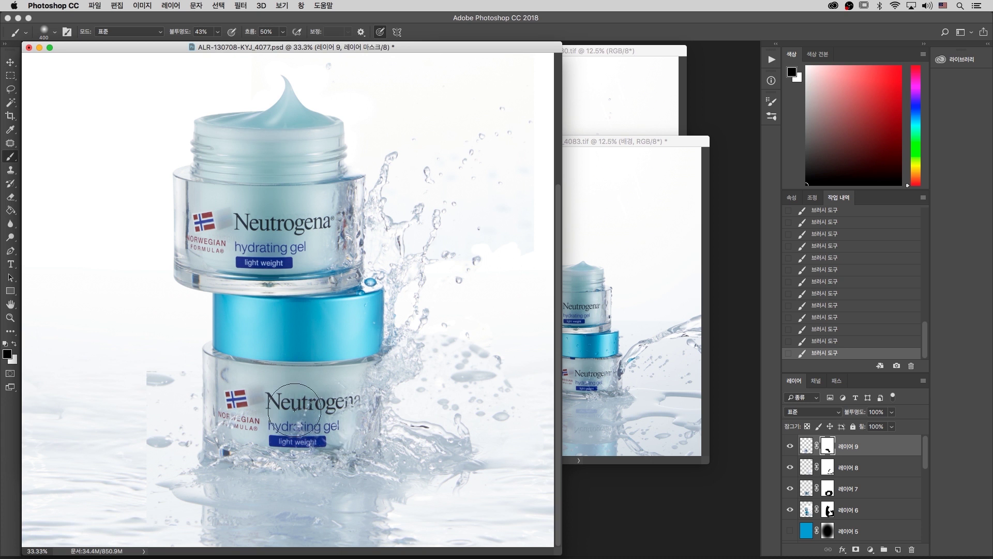
# Shrink and rearrange the 4077.psd, 4096 and 4083 windows so the 4080 photo is fully accessible.
pyautogui.press('super+minus')
pyautogui.press('super+minus')
pyautogui.press('super+minus')
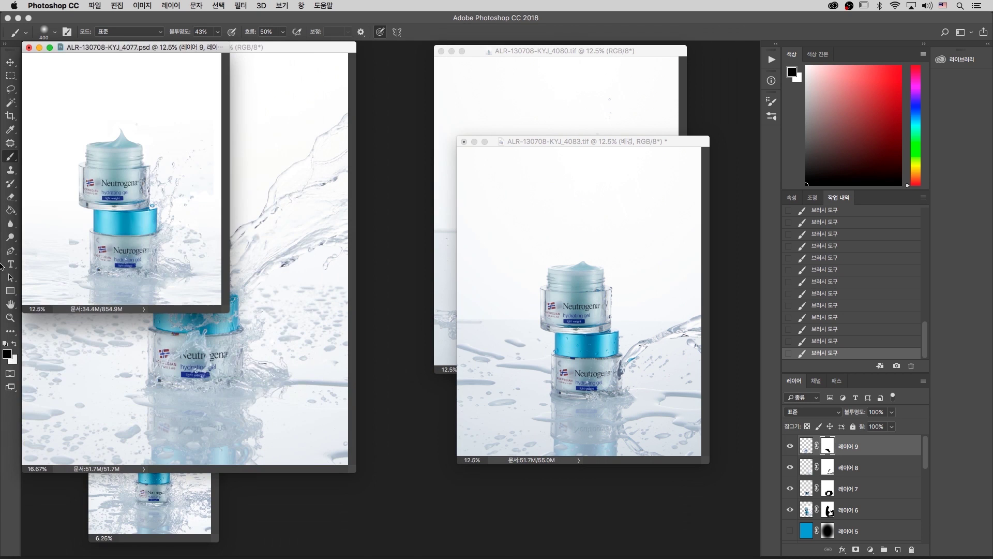
pyautogui.moveTo(161, 48); pyautogui.dragTo(526, 108)
pyautogui.moveTo(256, 54); pyautogui.dragTo(391, 86)
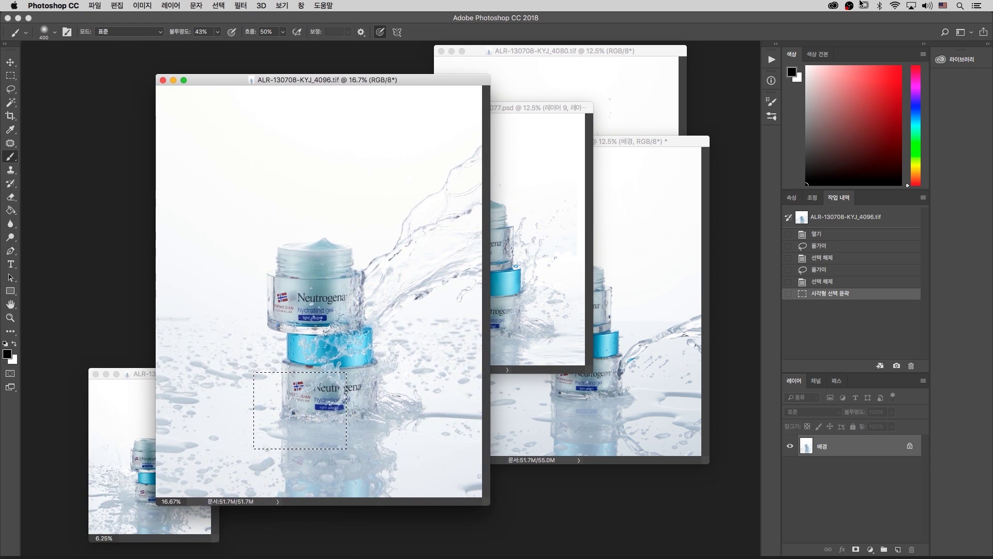
pyautogui.press('super+minus')
pyautogui.press('super+minus')
pyautogui.moveTo(528, 112); pyautogui.dragTo(356, 166)
pyautogui.moveTo(615, 140); pyautogui.dragTo(607, 418)
# Copy a rectangular selection of both jars and their surrounding splash from the 4080 photo into 4077.psd.
pyautogui.click(541, 223)
pyautogui.press('m')
pyautogui.moveTo(471, 184)
pyautogui.mouseDown()
pyautogui.moveTo(523, 199)
pyautogui.moveTo(616, 330)
pyautogui.mouseUp()
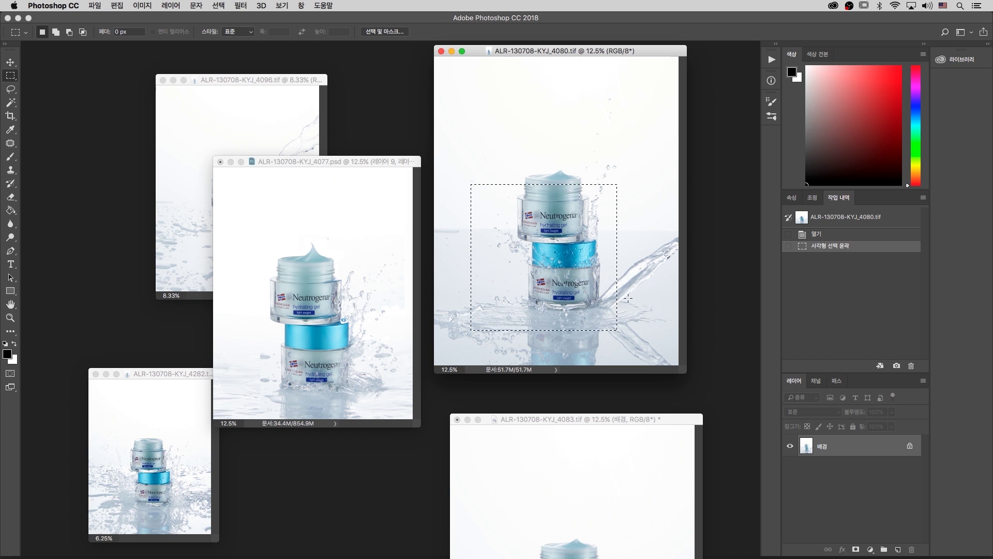
pyautogui.press('v')
pyautogui.moveTo(560, 278); pyautogui.dragTo(342, 331)
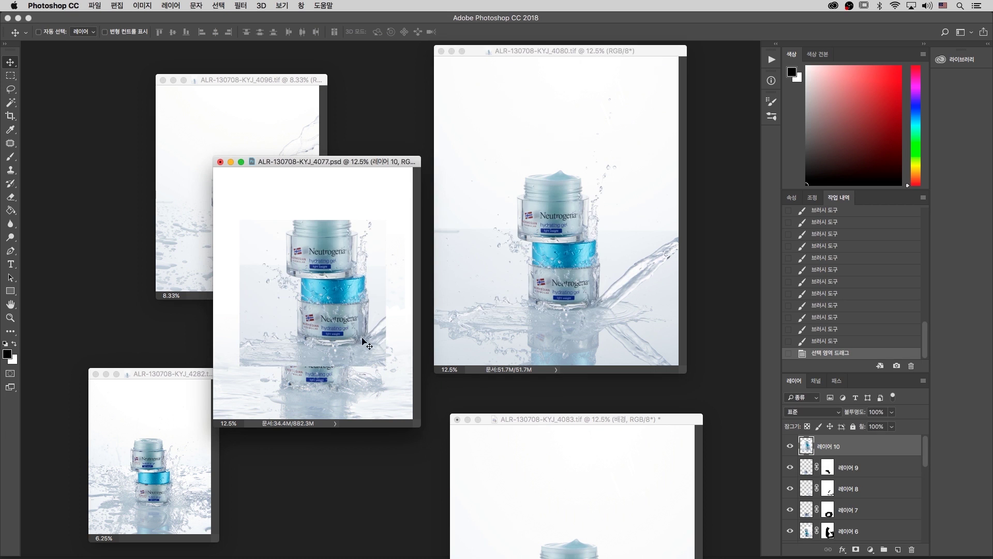
# Set the layer copied from 4080 to 36% opacity and move it roughly over the lower jar.
pyautogui.press('z')
pyautogui.click(344, 318)
pyautogui.moveTo(851, 415); pyautogui.dragTo(818, 415)
pyautogui.press('v')
pyautogui.moveTo(492, 284); pyautogui.dragTo(438, 412)
pyautogui.press('z')
pyautogui.moveTo(573, 400); pyautogui.dragTo(439, 515)
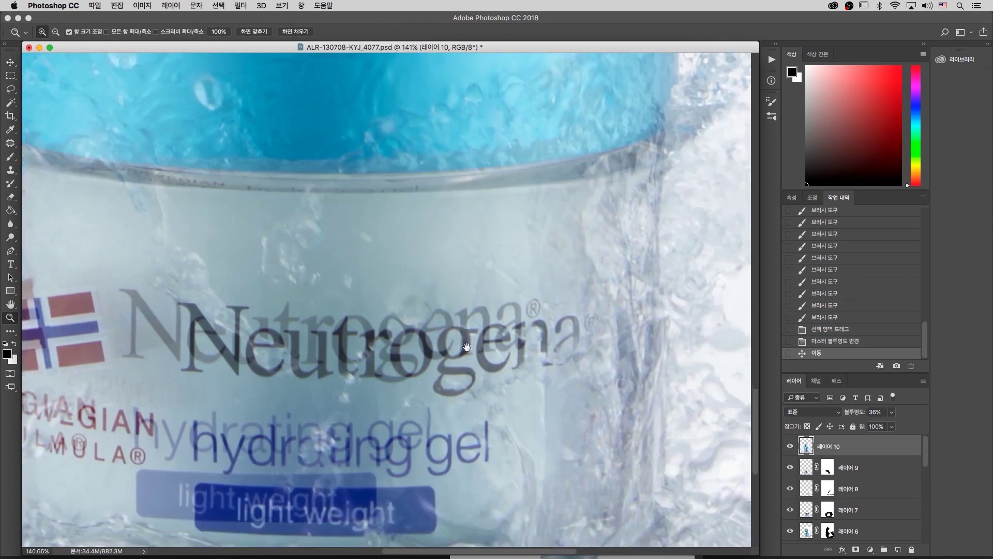
# Nudge the layer copied from 4080 in coarse and fine increments until its label coincides with the lower jar's label.
pyautogui.moveTo(468, 349); pyautogui.dragTo(457, 339)
pyautogui.press('v')
pyautogui.hotkey('shift', 'Right')
pyautogui.hotkey('shift', 'Right')
pyautogui.hotkey('shift', 'Right')
pyautogui.hotkey('shift', 'Right')
pyautogui.hotkey('shift', 'Right')
pyautogui.hotkey('shift', 'Right')
pyautogui.hotkey('shift', 'Right')
pyautogui.hotkey('shift', 'Right')
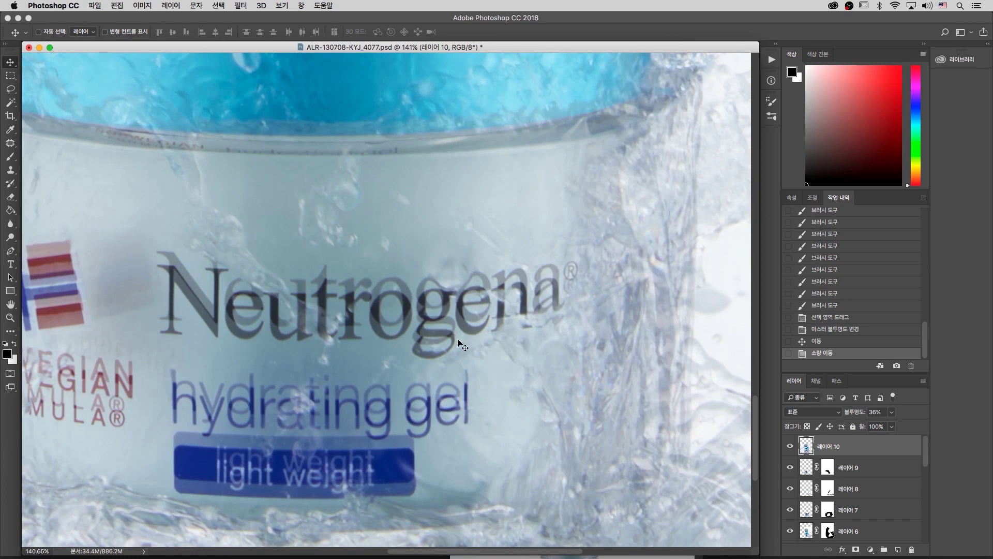
pyautogui.hotkey('shift', 'Down')
pyautogui.hotkey('shift', 'Down')
pyautogui.hotkey('shift', 'Down')
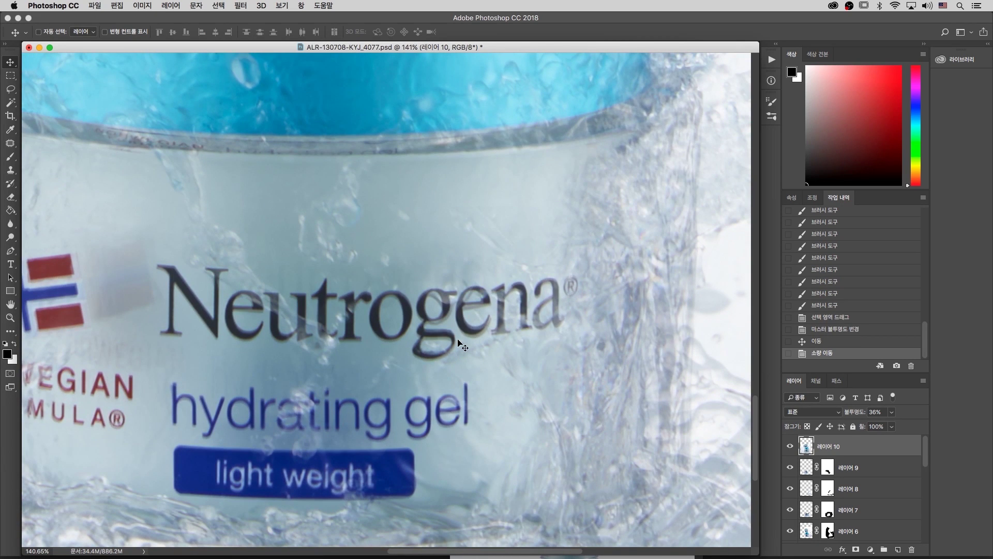
pyautogui.press('Up')
pyautogui.press('Up')
pyautogui.press('Up')
pyautogui.press('Right')
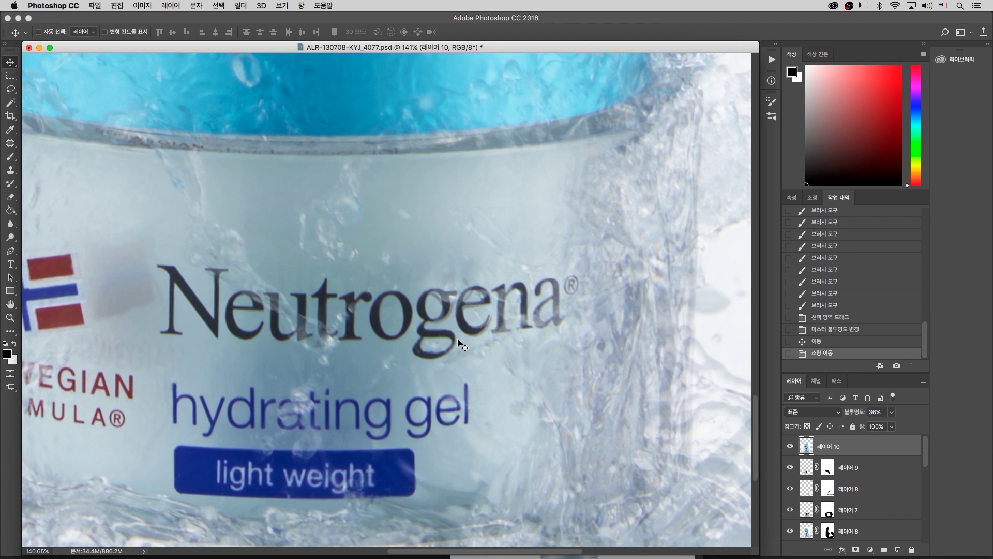
# Switch 4077.psd to full-screen view and set the opacity of the layer copied from 4080 to 92%.
pyautogui.press('super+minus')
pyautogui.press('super+minus')
pyautogui.press('super+minus')
pyautogui.press('super+minus')
pyautogui.press('super+minus')
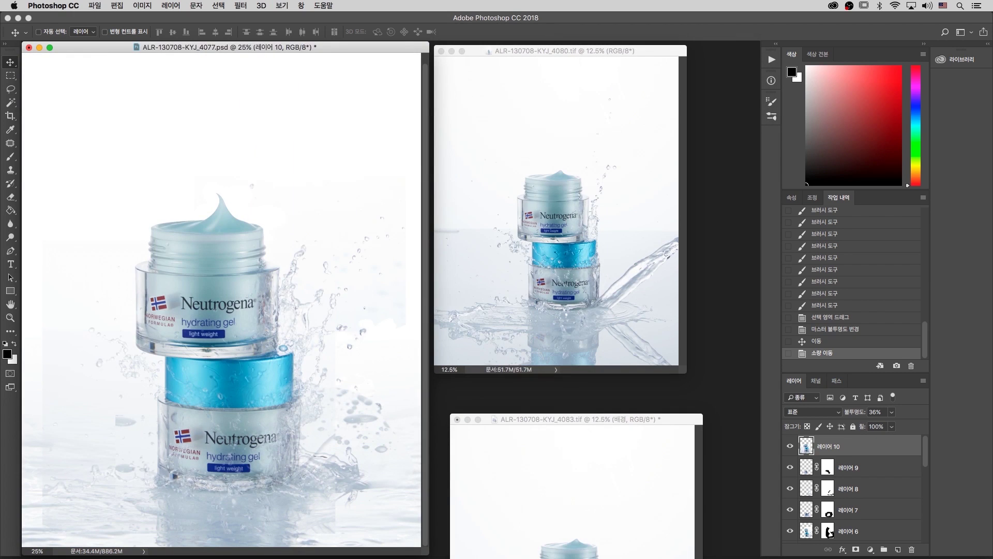
pyautogui.press('f')
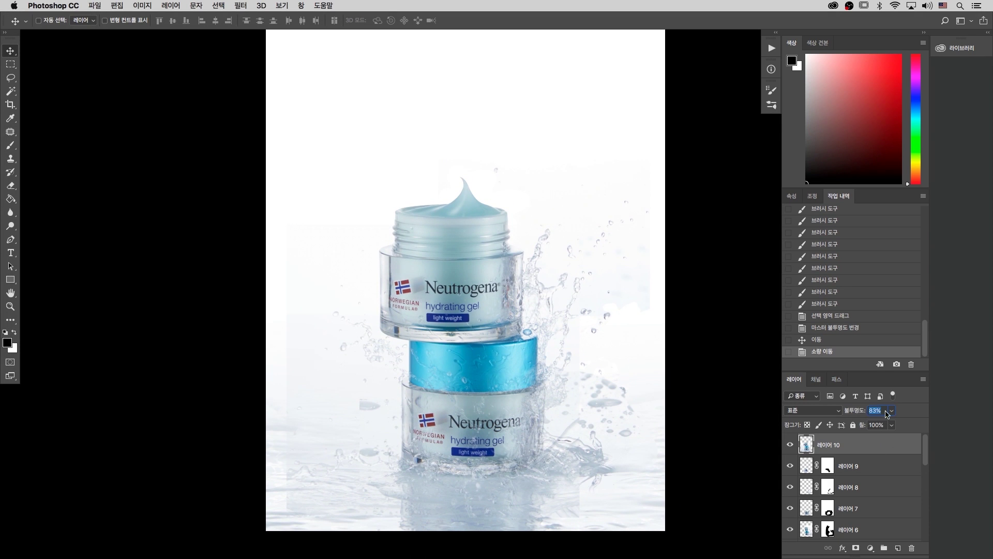
pyautogui.write('92')
pyautogui.press('Return')
# Add a mask to the layer copied from 4080 and paint away its water surface around and below the lower jar's base.
pyautogui.hscroll(1, 284, 414)
pyautogui.press('z')
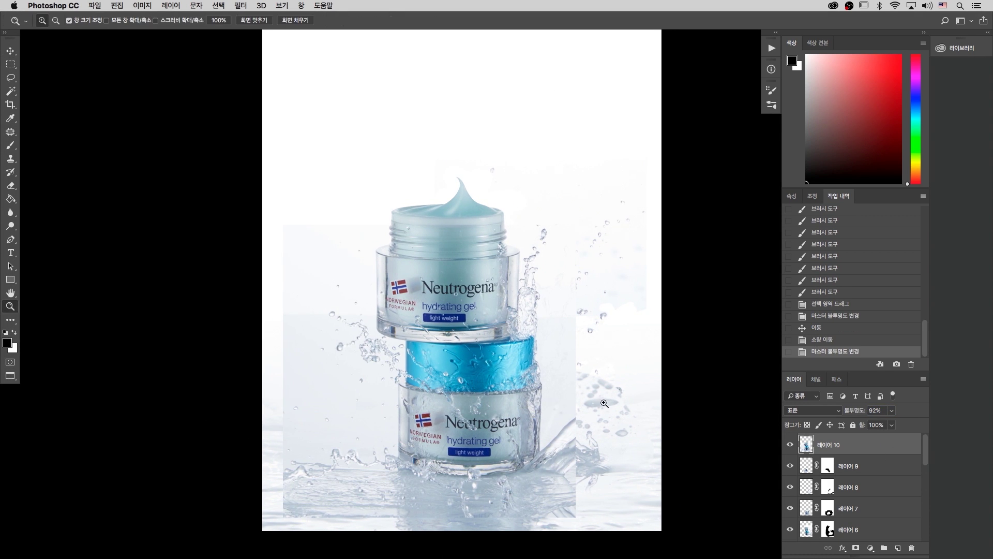
pyautogui.click(586, 433)
pyautogui.press('super+0')
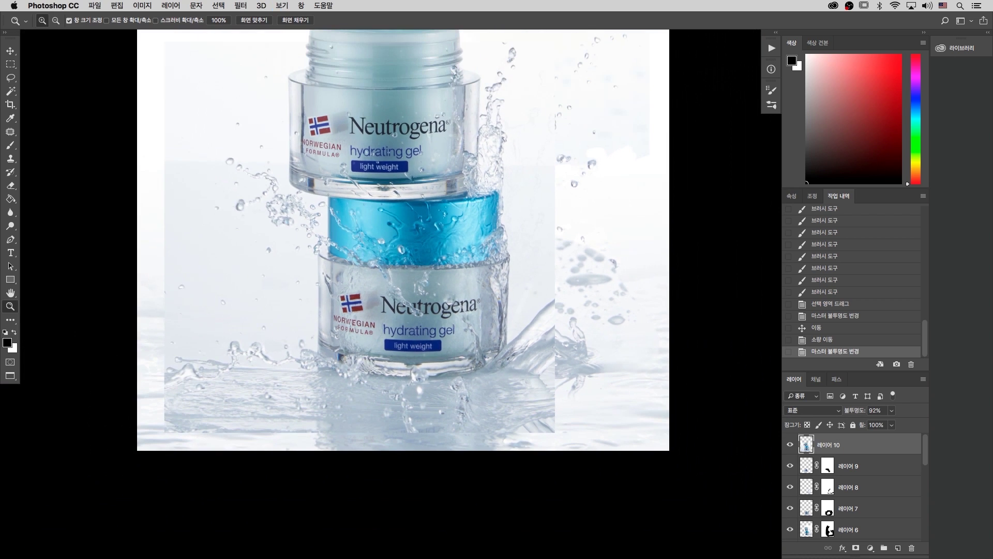
pyautogui.click(856, 548)
pyautogui.press('b')
pyautogui.moveTo(168, 401)
pyautogui.mouseDown()
pyautogui.moveTo(181, 408)
pyautogui.moveTo(201, 397)
pyautogui.mouseUp()
pyautogui.moveTo(182, 406); pyautogui.dragTo(220, 396)
pyautogui.moveTo(238, 396)
pyautogui.mouseDown()
pyautogui.moveTo(201, 404)
pyautogui.moveTo(261, 400)
pyautogui.mouseUp()
pyautogui.moveTo(278, 397); pyautogui.dragTo(171, 393)
pyautogui.moveTo(202, 404); pyautogui.dragTo(155, 362)
pyautogui.moveTo(176, 373); pyautogui.dragTo(148, 366)
pyautogui.moveTo(280, 419); pyautogui.dragTo(321, 414)
pyautogui.moveTo(310, 420)
pyautogui.mouseDown()
pyautogui.moveTo(388, 421)
pyautogui.moveTo(343, 417)
pyautogui.mouseUp()
pyautogui.moveTo(168, 366)
pyautogui.mouseDown()
pyautogui.moveTo(388, 422)
pyautogui.moveTo(588, 440)
pyautogui.moveTo(574, 400)
pyautogui.moveTo(518, 331)
pyautogui.moveTo(543, 337)
pyautogui.moveTo(565, 381)
pyautogui.moveTo(512, 423)
pyautogui.moveTo(492, 427)
pyautogui.moveTo(457, 364)
pyautogui.moveTo(497, 357)
pyautogui.moveTo(554, 382)
pyautogui.moveTo(548, 410)
pyautogui.moveTo(461, 388)
pyautogui.moveTo(421, 404)
pyautogui.moveTo(344, 409)
pyautogui.mouseUp()
# Mask out the 4080 layer along the right of the jars, toggling undo on the last stroke to compare.
pyautogui.moveTo(554, 385)
pyautogui.mouseDown()
pyautogui.moveTo(492, 246)
pyautogui.moveTo(533, 339)
pyautogui.moveTo(535, 308)
pyautogui.moveTo(493, 179)
pyautogui.mouseUp()
pyautogui.press('super+z')
pyautogui.press('super+z')
pyautogui.press('super+z')
pyautogui.press('super+z')
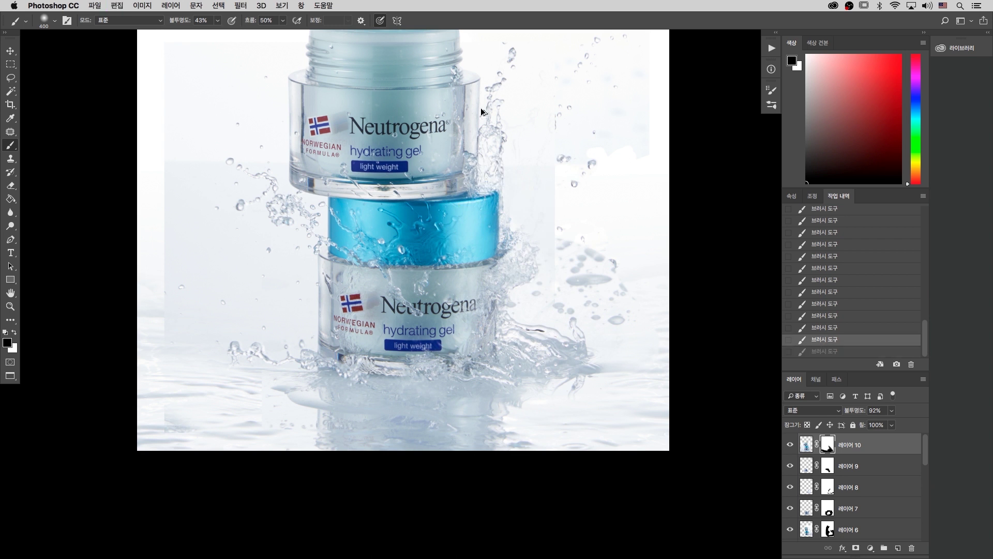
pyautogui.press('super+z')
pyautogui.press('super+z')
# Paint out the 4080 layer over the upper jar and the remaining background to the right of the splash.
pyautogui.moveTo(508, 160); pyautogui.dragTo(553, 264)
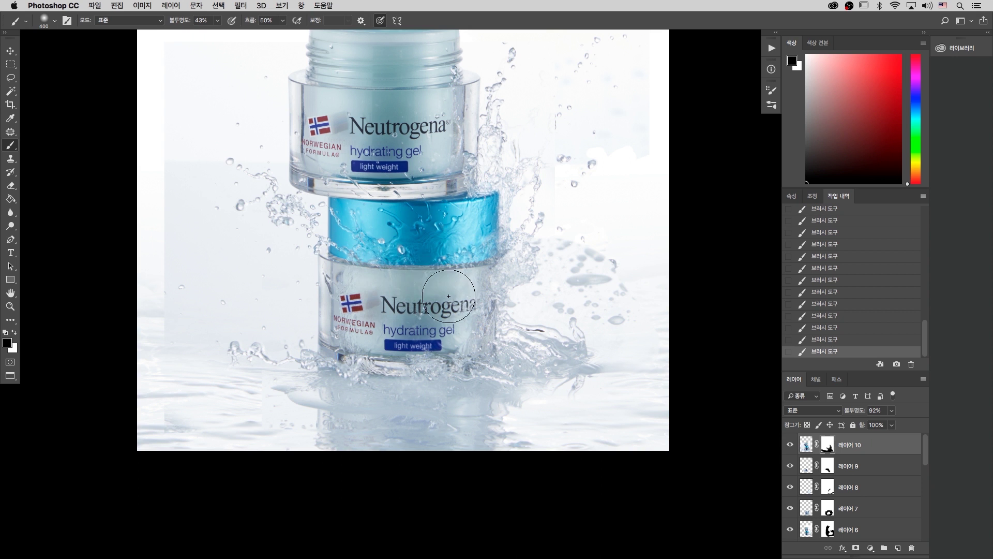
pyautogui.moveTo(538, 114); pyautogui.dragTo(590, 248)
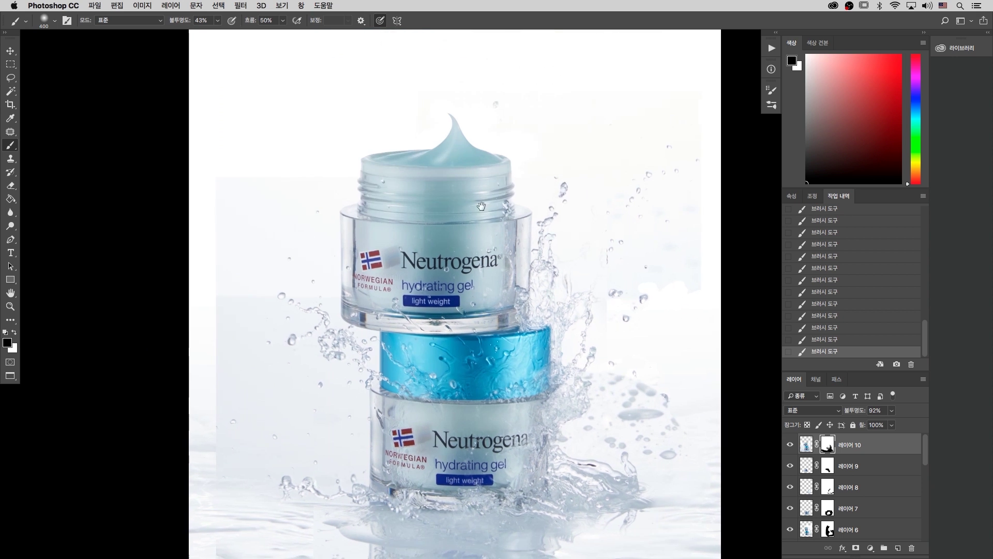
pyautogui.moveTo(381, 268)
pyautogui.mouseDown()
pyautogui.moveTo(472, 160)
pyautogui.moveTo(554, 200)
pyautogui.moveTo(585, 314)
pyautogui.moveTo(551, 309)
pyautogui.moveTo(561, 298)
pyautogui.moveTo(556, 312)
pyautogui.moveTo(692, 288)
pyautogui.mouseUp()
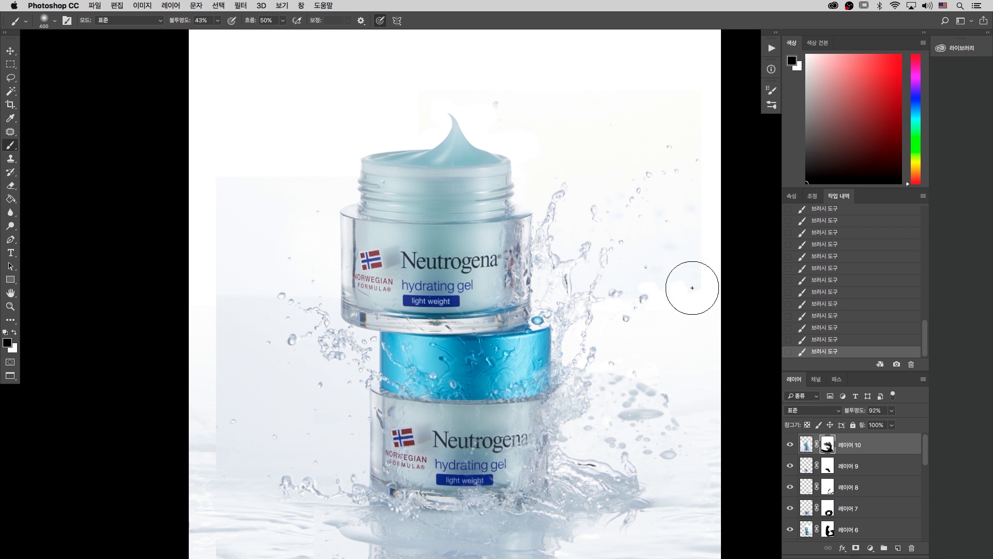
# Mask out the 4080 layer's grey background to the left of the jars, keeping the droplets beside the blue lid.
pyautogui.moveTo(224, 312); pyautogui.dragTo(255, 216)
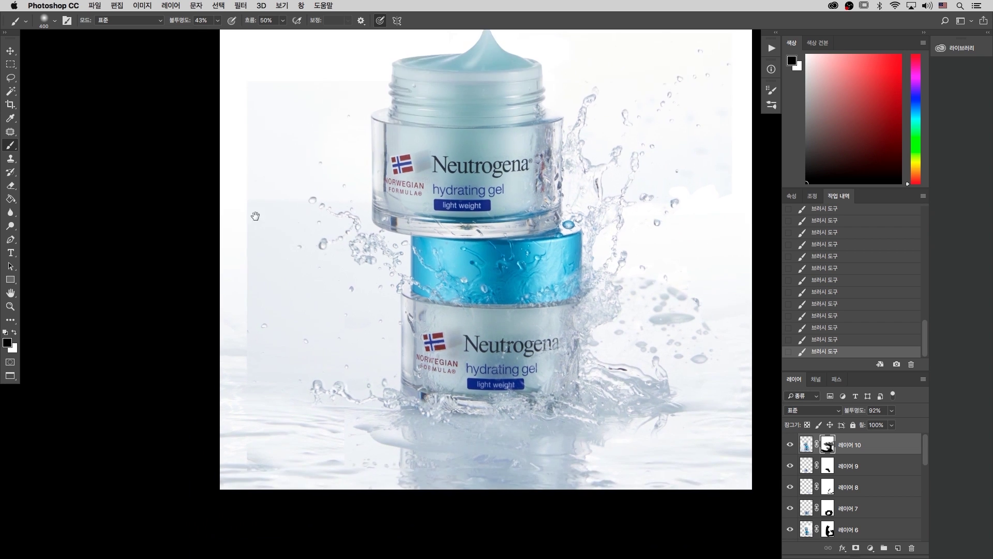
pyautogui.moveTo(258, 233)
pyautogui.mouseDown()
pyautogui.moveTo(357, 300)
pyautogui.moveTo(262, 307)
pyautogui.moveTo(328, 324)
pyautogui.moveTo(291, 327)
pyautogui.moveTo(373, 330)
pyautogui.moveTo(266, 356)
pyautogui.mouseUp()
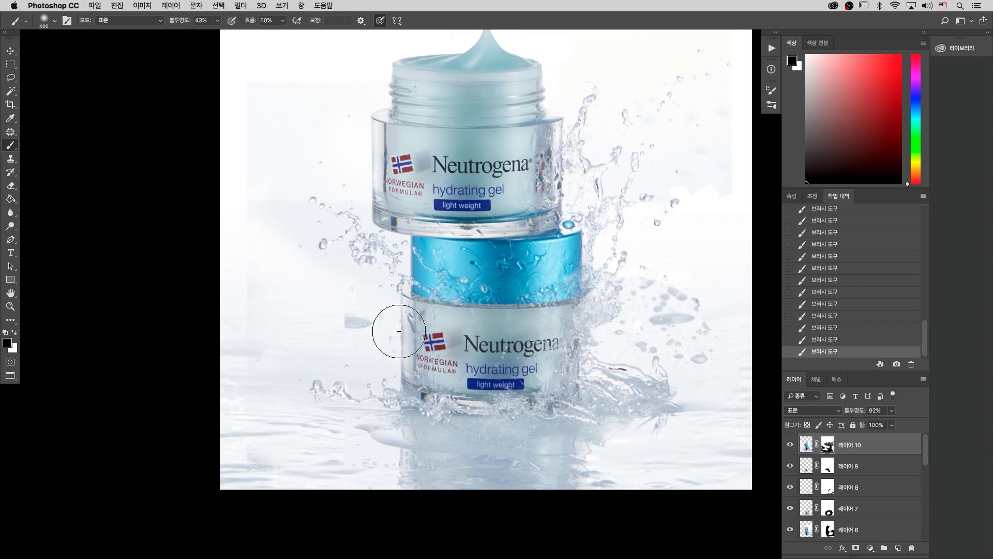
pyautogui.moveTo(370, 318)
pyautogui.mouseDown()
pyautogui.moveTo(238, 284)
pyautogui.moveTo(234, 260)
pyautogui.mouseUp()
# Select the mask of 레이어 8, which holds the flat water drops beside the lower jar.
pyautogui.moveTo(711, 303); pyautogui.dragTo(602, 282)
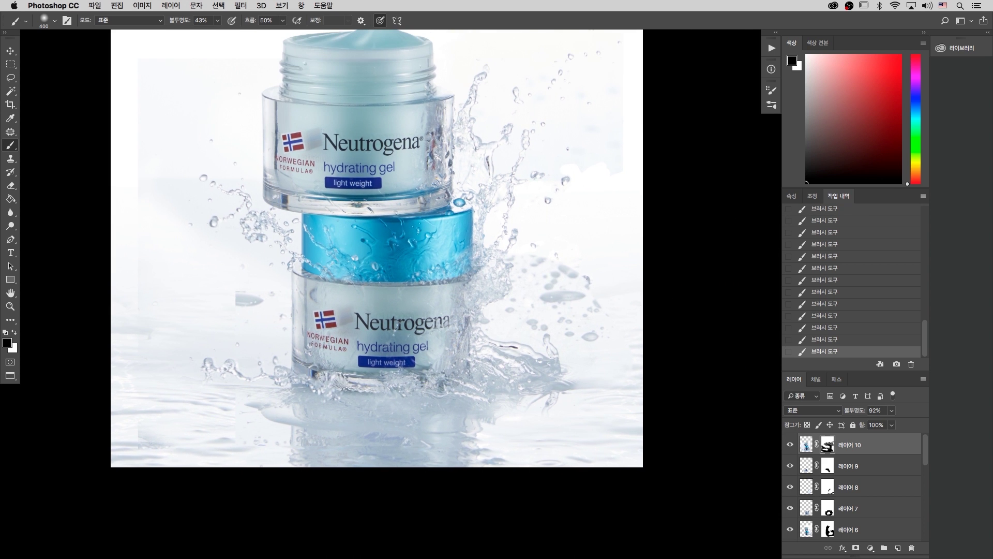
pyautogui.press('super+equal')
pyautogui.moveTo(435, 259); pyautogui.dragTo(487, 239)
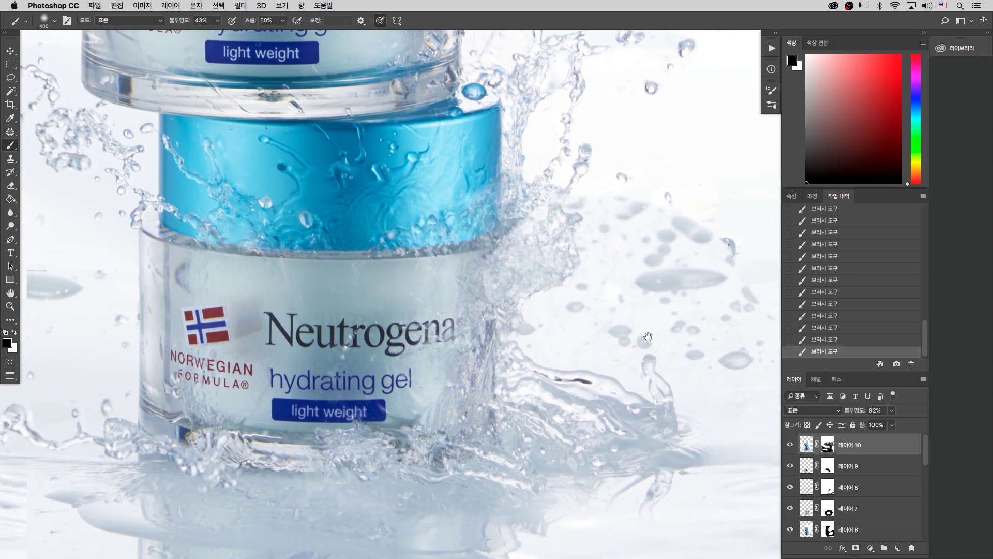
pyautogui.press('v')
pyautogui.rightClick(631, 281)
pyautogui.press('Return')
pyautogui.click(828, 487)
pyautogui.moveTo(667, 265); pyautogui.dragTo(609, 268)
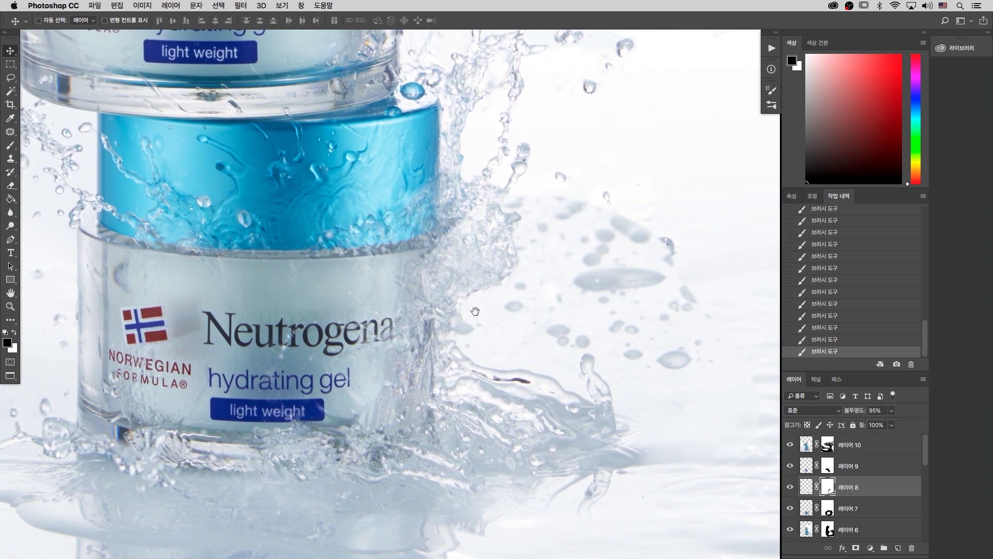
# Try to paint out the upper water drops on the 레이어 8 mask with a smaller brush.
pyautogui.press('b')
pyautogui.press('[')
pyautogui.press('[')
pyautogui.press('[')
pyautogui.press('[')
pyautogui.press('[')
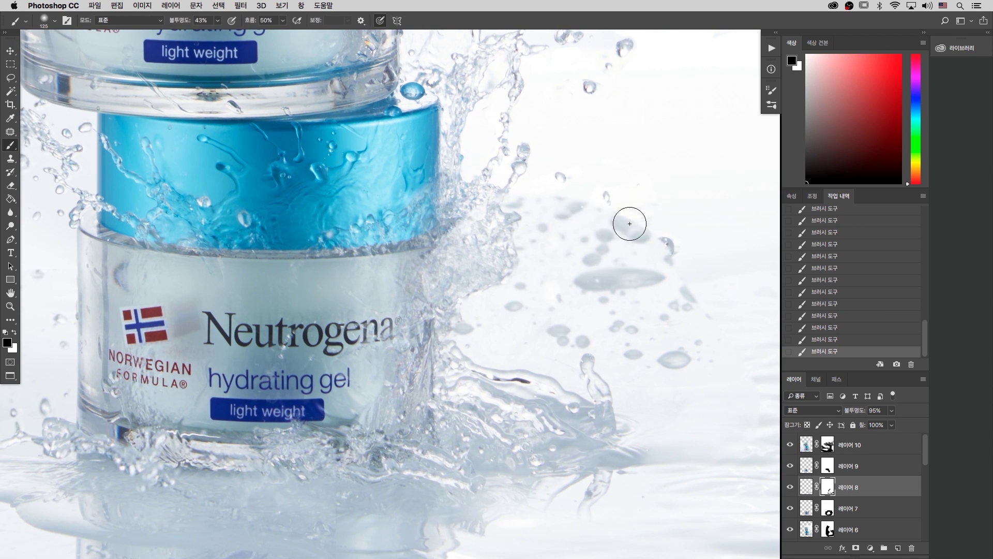
pyautogui.moveTo(624, 217); pyautogui.dragTo(597, 228)
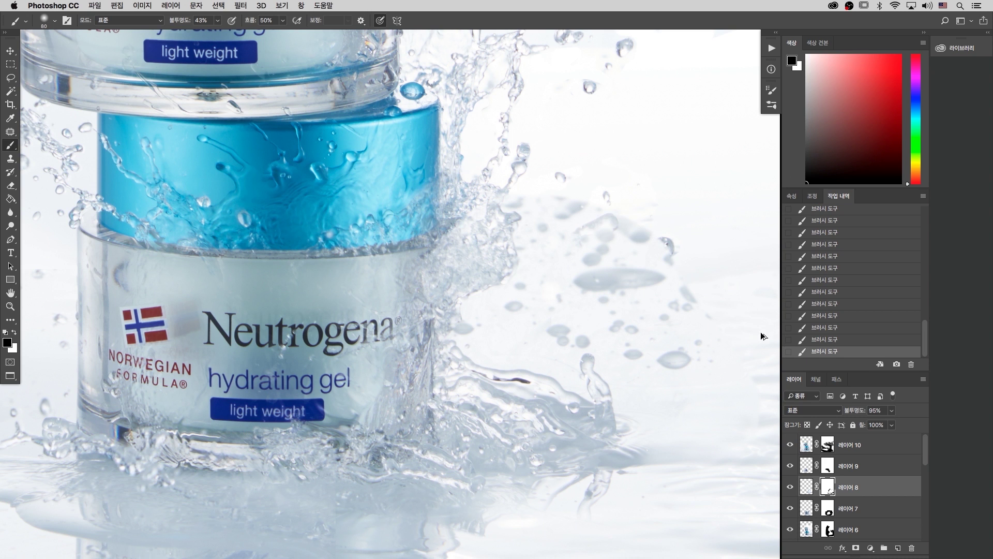
pyautogui.press('super+z')
# Target the image of 레이어 8 instead of its mask and set the layer's opacity to 100%.
pyautogui.click(795, 489)
pyautogui.click(797, 492)
pyautogui.press('super+minus')
pyautogui.press('super+minus')
pyautogui.press('super+minus')
pyautogui.moveTo(574, 208); pyautogui.dragTo(401, 368)
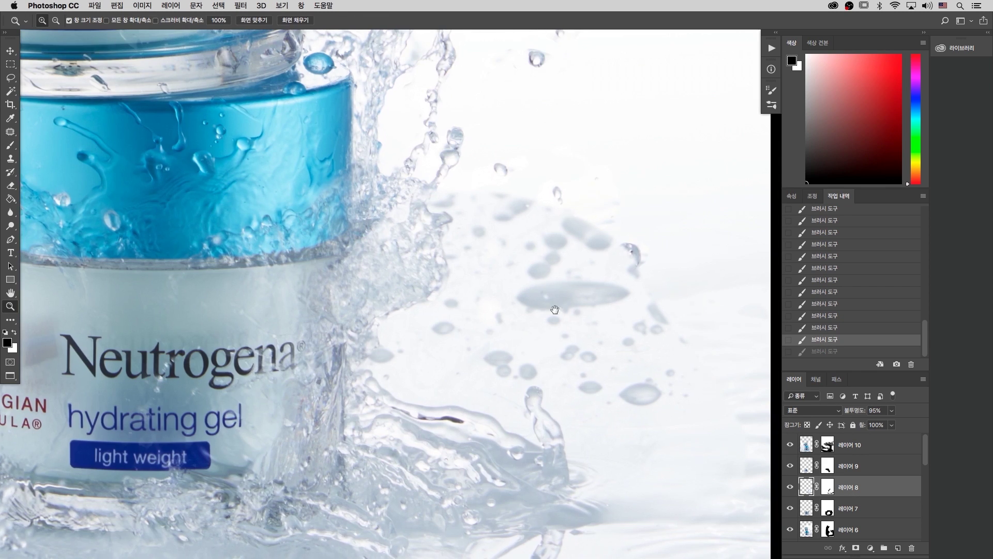
pyautogui.moveTo(559, 243); pyautogui.dragTo(531, 248)
pyautogui.press('i')
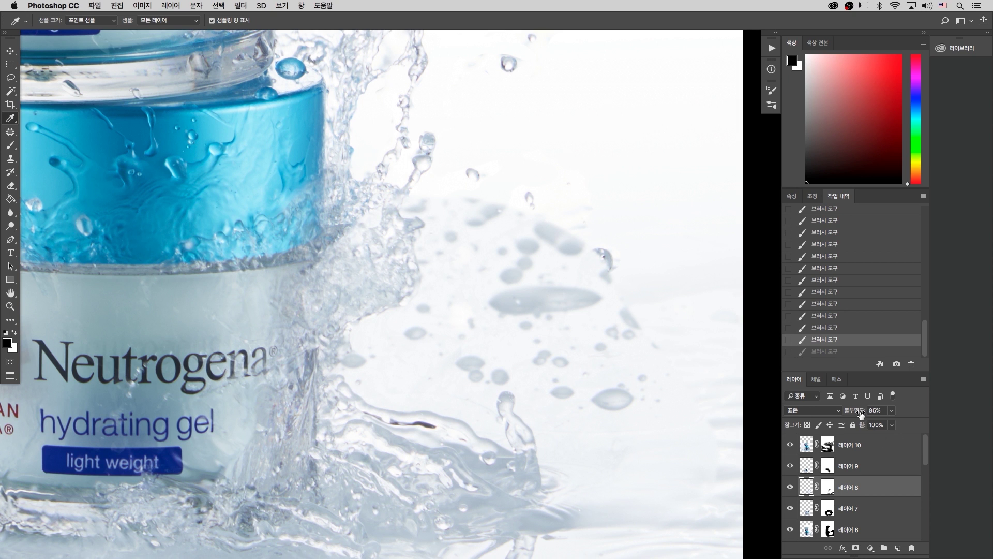
pyautogui.press('Return')
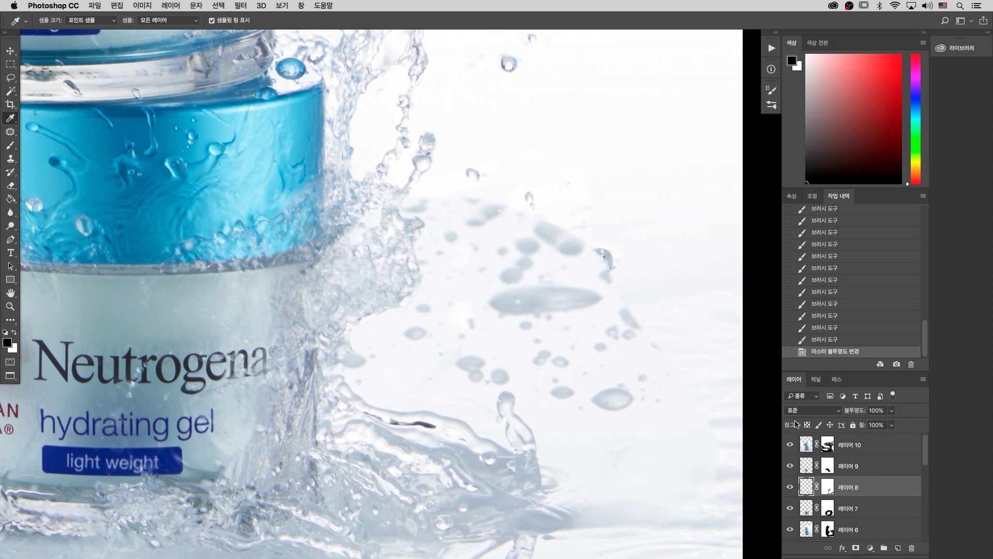
# Try stamping all visible layers into a new layer placed at the top of the stack.
pyautogui.press('super+alt+shift+e')
pyautogui.moveTo(870, 486); pyautogui.dragTo(885, 444)
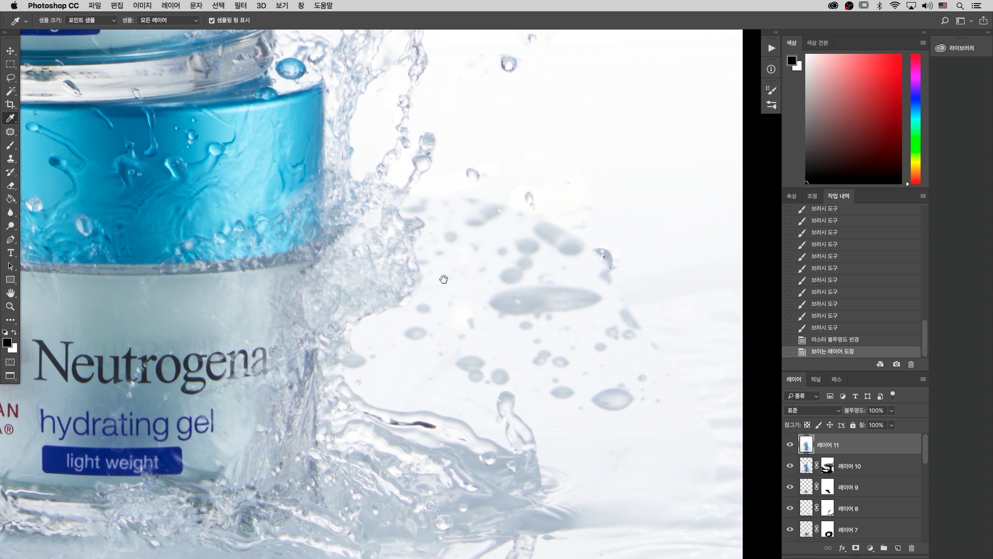
pyautogui.press('super+z')
# Hide 레이어 8 to expose the splash underneath it beside the lower jar.
pyautogui.press('super+minus')
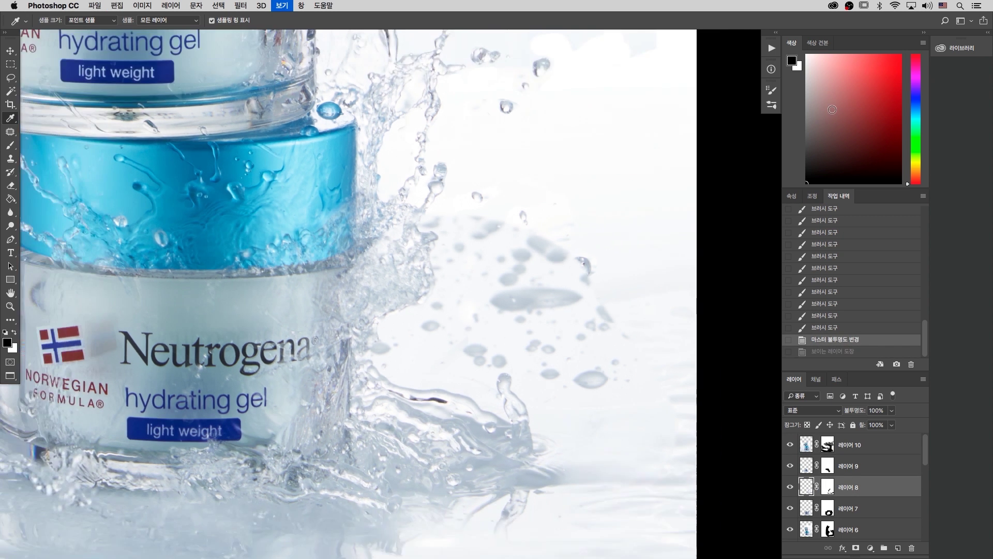
pyautogui.moveTo(467, 424); pyautogui.dragTo(419, 412)
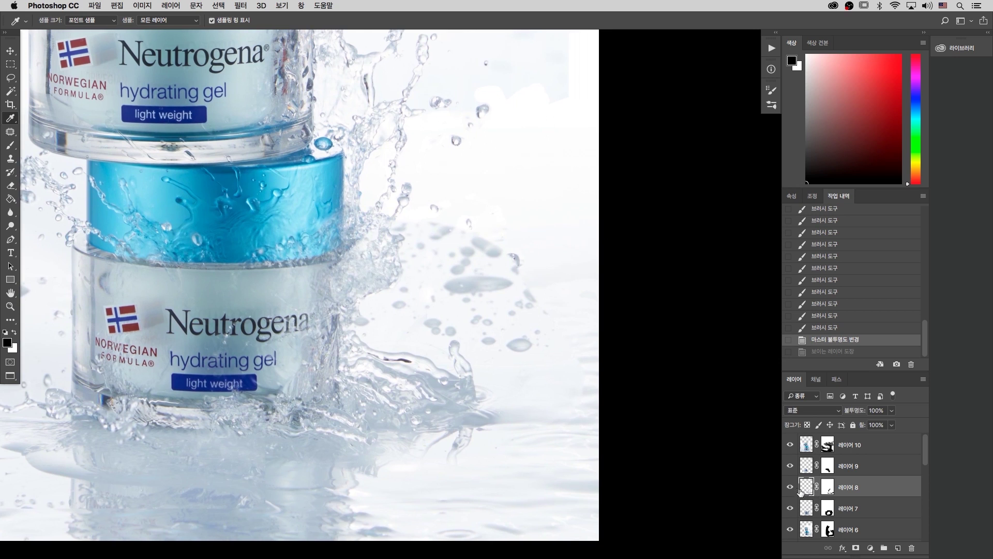
pyautogui.click(790, 486)
pyautogui.press('v')
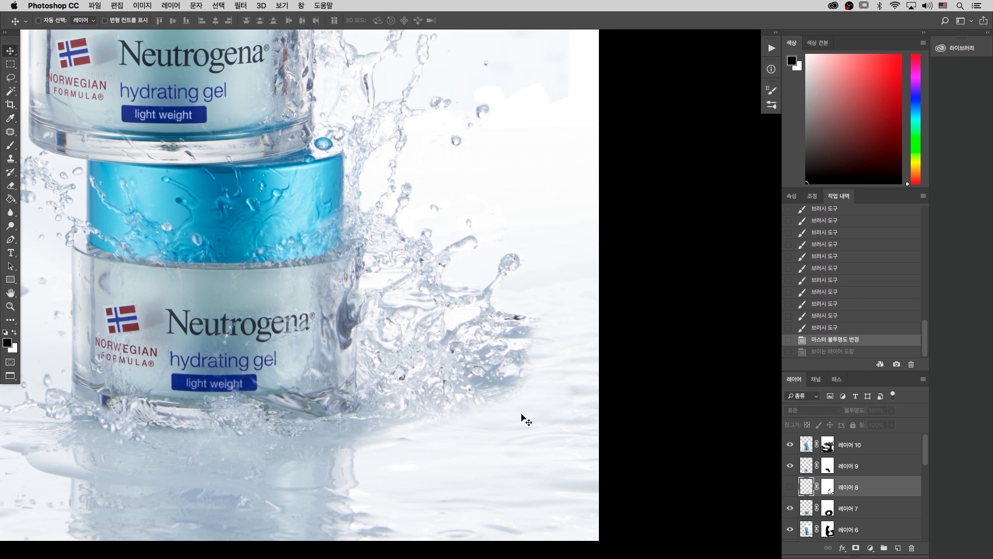
# Paint out the large splash beside the lower jar on the 레이어 6 mask with a 600-size black brush.
pyautogui.rightClick(465, 326)
pyautogui.click(483, 329)
pyautogui.click(823, 523)
pyautogui.press('b')
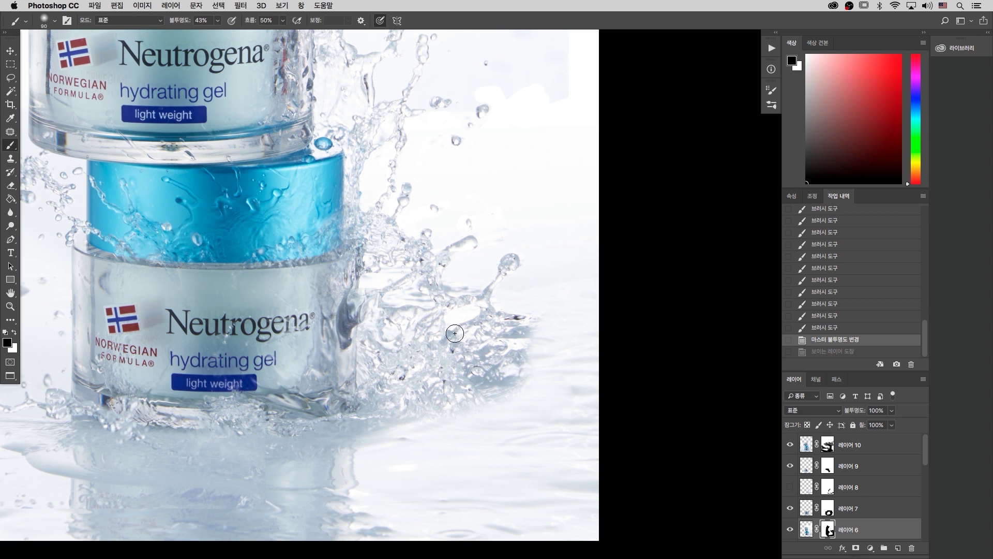
pyautogui.press(']')
pyautogui.press(']')
pyautogui.press(']')
pyautogui.press(']')
pyautogui.press(']')
pyautogui.press(']')
pyautogui.press(']')
pyautogui.moveTo(435, 281)
pyautogui.mouseDown()
pyautogui.moveTo(452, 284)
pyautogui.moveTo(450, 306)
pyautogui.moveTo(523, 330)
pyautogui.moveTo(534, 366)
pyautogui.moveTo(493, 391)
pyautogui.moveTo(507, 411)
pyautogui.moveTo(470, 344)
pyautogui.moveTo(517, 377)
pyautogui.mouseUp()
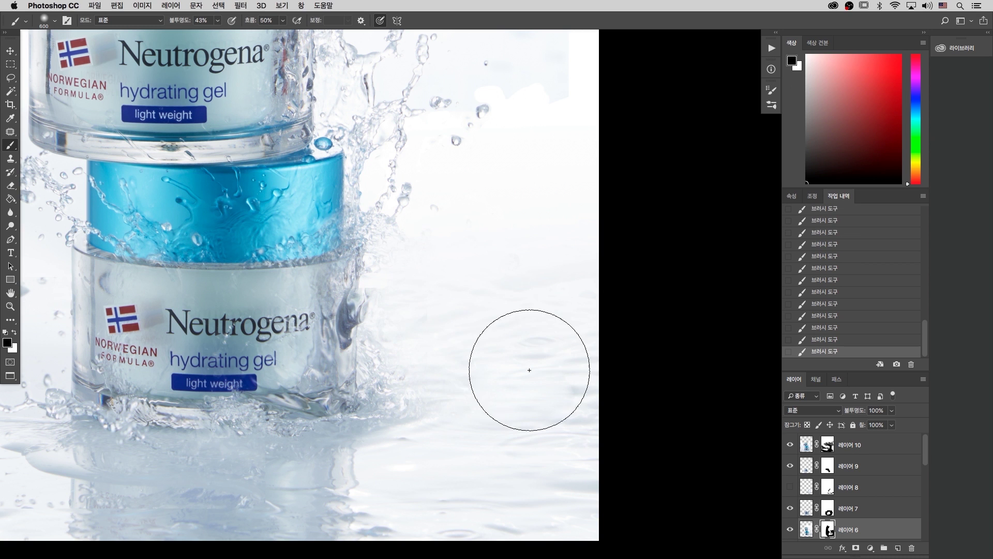
# Show 레이어 8 again and paint part of the splash back on the 레이어 6 mask with a 200-size white brush.
pyautogui.click(792, 488)
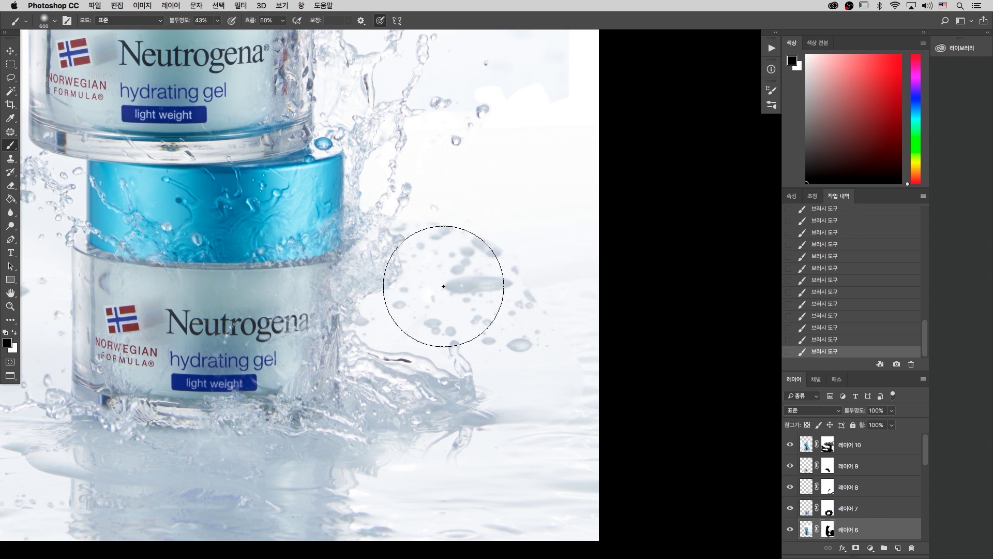
pyautogui.press('[')
pyautogui.press('[')
pyautogui.press('[')
pyautogui.press('[')
pyautogui.press('[')
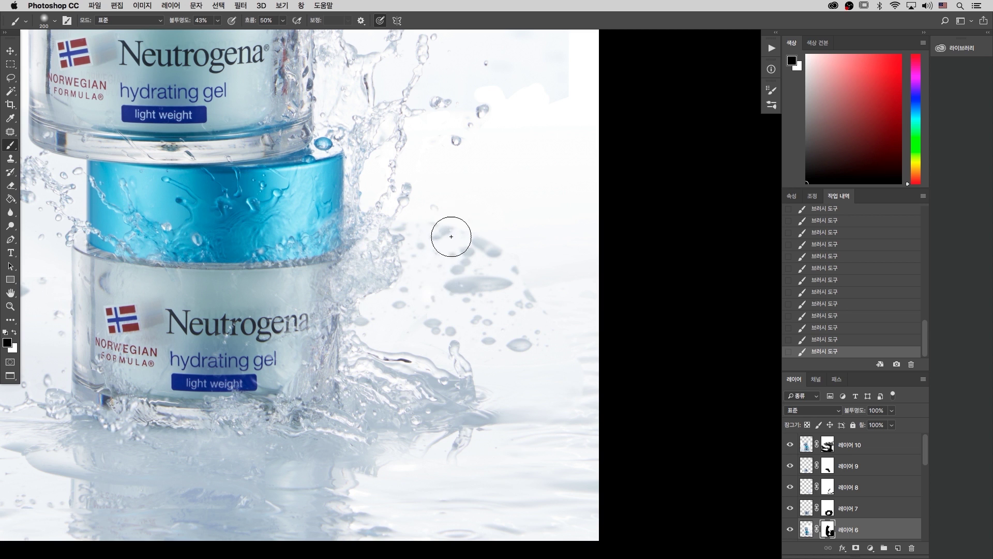
pyautogui.press('x')
pyautogui.moveTo(447, 228); pyautogui.dragTo(462, 245)
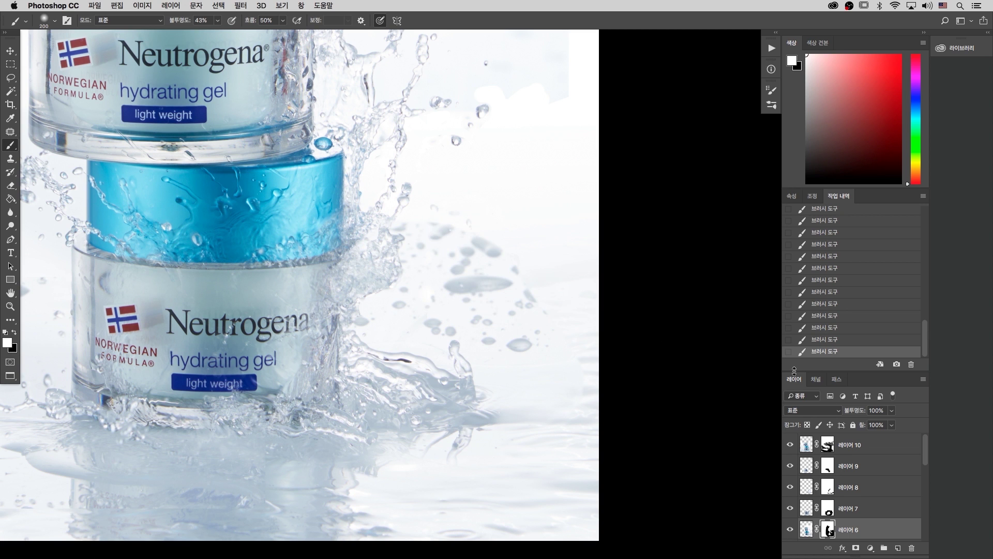
# Mask out the grey droplets beside the lower jar on the 레이어 8 mask with the black brush, undoing and redoing strokes as needed.
pyautogui.click(828, 487)
pyautogui.press('x')
pyautogui.moveTo(433, 215)
pyautogui.mouseDown()
pyautogui.moveTo(489, 305)
pyautogui.moveTo(453, 268)
pyautogui.mouseUp()
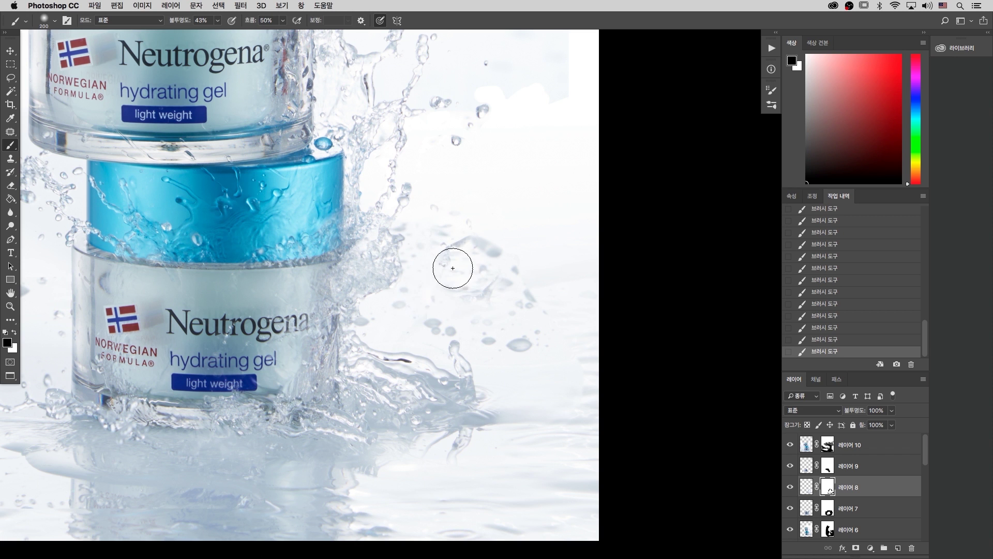
pyautogui.press('super+z')
pyautogui.press('super+z')
pyautogui.press('super+z')
pyautogui.press('super+z')
pyautogui.moveTo(433, 313)
pyautogui.mouseDown()
pyautogui.moveTo(417, 313)
pyautogui.moveTo(501, 294)
pyautogui.moveTo(470, 309)
pyautogui.moveTo(536, 367)
pyautogui.moveTo(492, 250)
pyautogui.moveTo(445, 224)
pyautogui.moveTo(470, 275)
pyautogui.mouseUp()
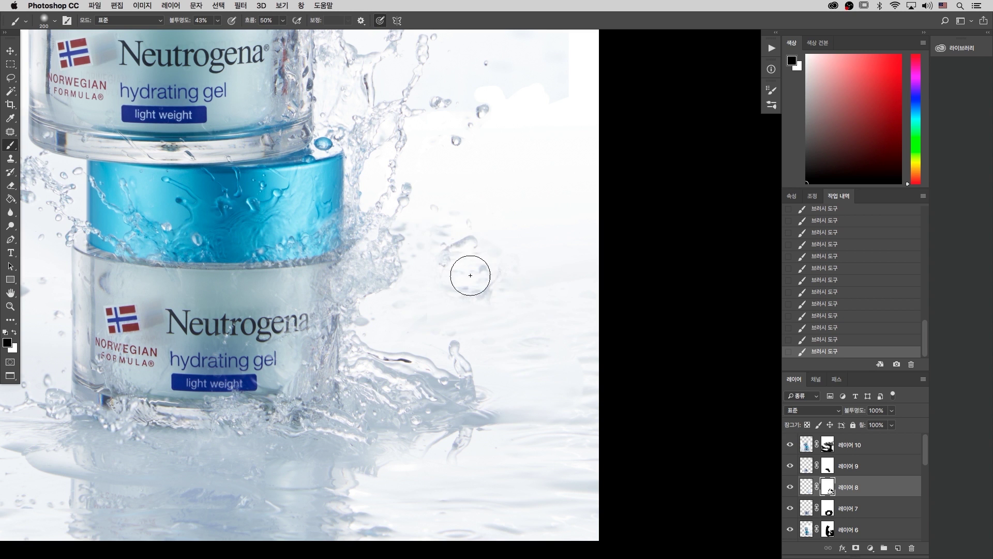
# Check which layers lie under the remaining droplets beside the lower jar and inspect the splash around both jars.
pyautogui.press('v')
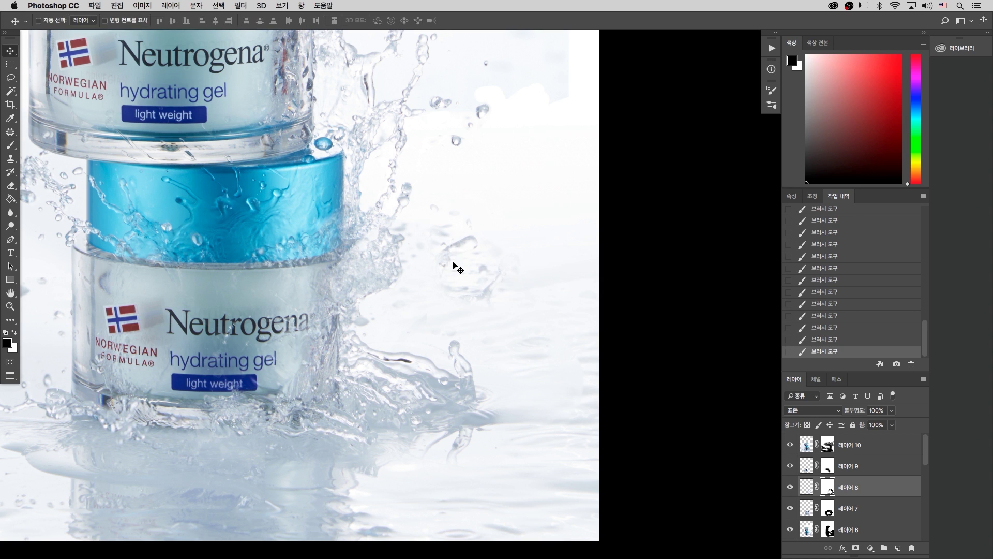
pyautogui.rightClick(462, 241)
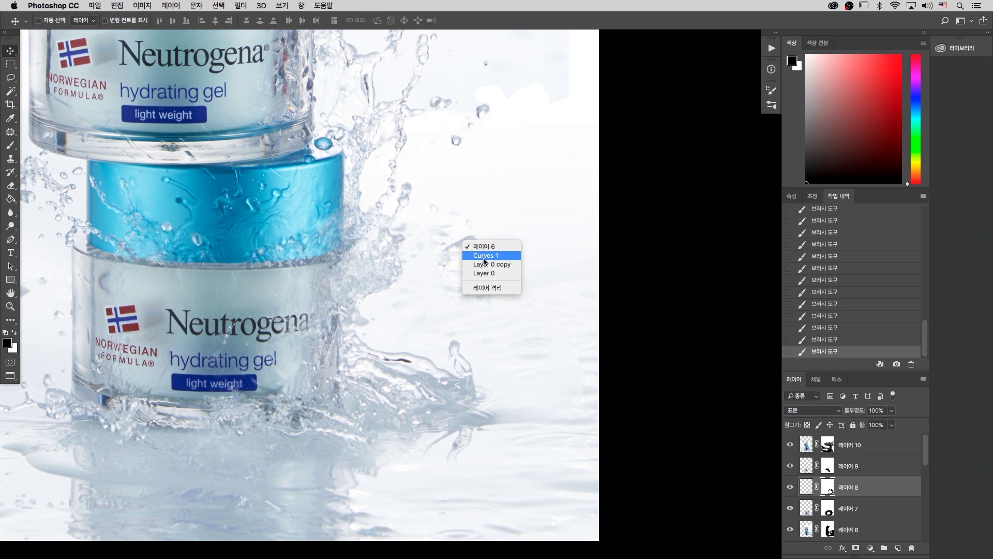
pyautogui.click(484, 256)
pyautogui.rightClick(457, 240)
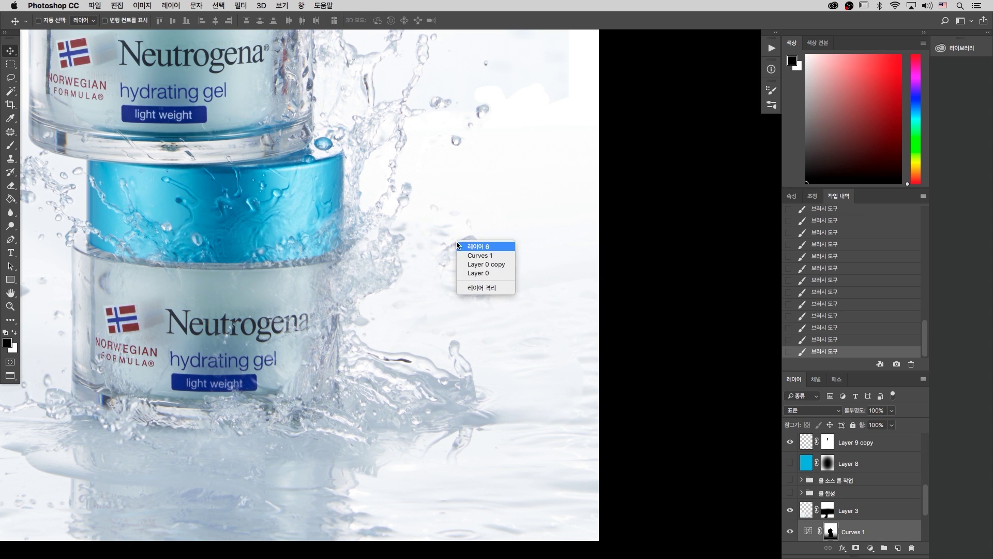
pyautogui.click(500, 267)
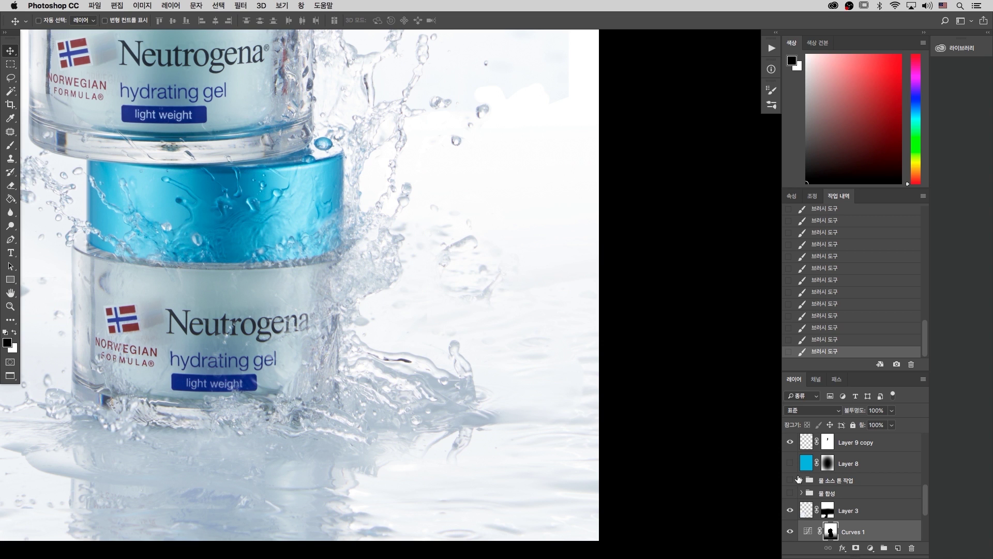
pyautogui.moveTo(921, 500); pyautogui.dragTo(915, 444)
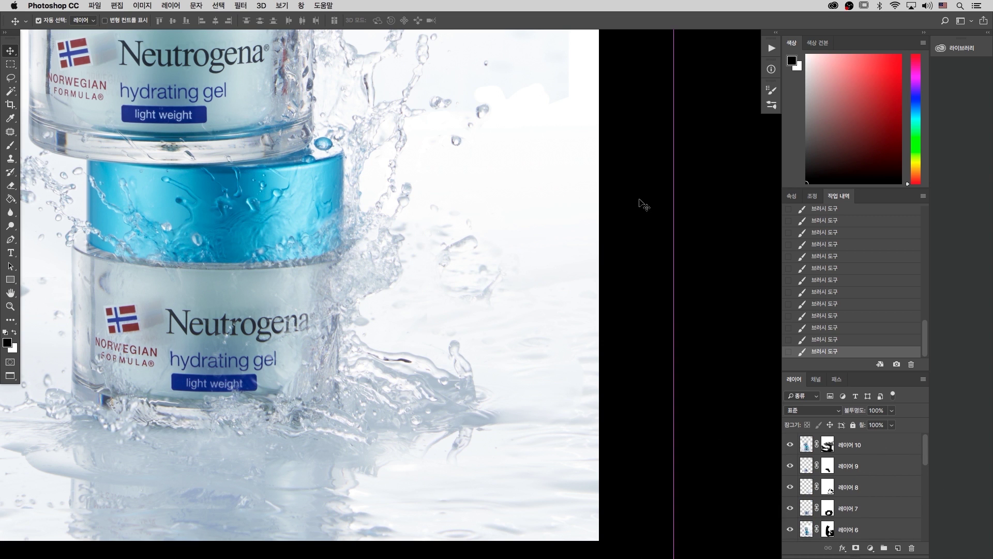
pyautogui.press('super+0')
pyautogui.press('z')
pyautogui.moveTo(466, 196); pyautogui.dragTo(252, 365)
pyautogui.moveTo(633, 270); pyautogui.dragTo(488, 269)
pyautogui.moveTo(497, 368); pyautogui.dragTo(499, 368)
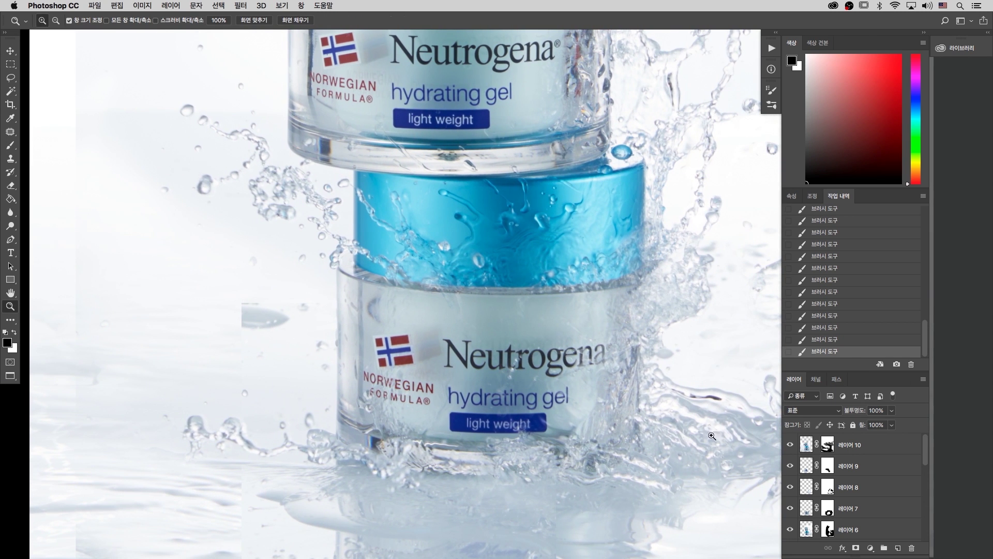
# Add a Curves adjustment layer above 레이어 10 and clip it to that layer.
pyautogui.click(890, 450)
pyautogui.moveTo(425, 184); pyautogui.dragTo(314, 233)
pyautogui.press('super+minus')
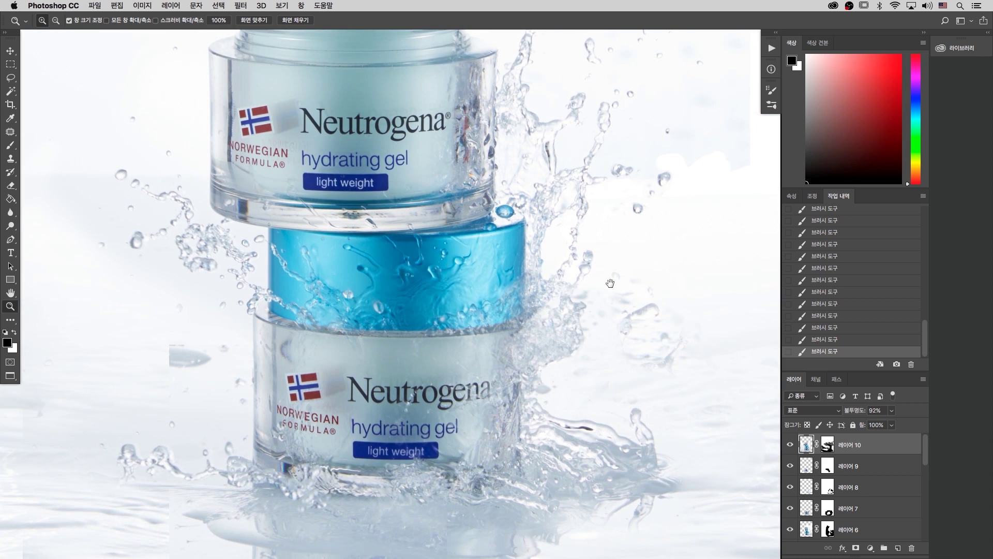
pyautogui.press('super+minus')
pyautogui.press('super+minus')
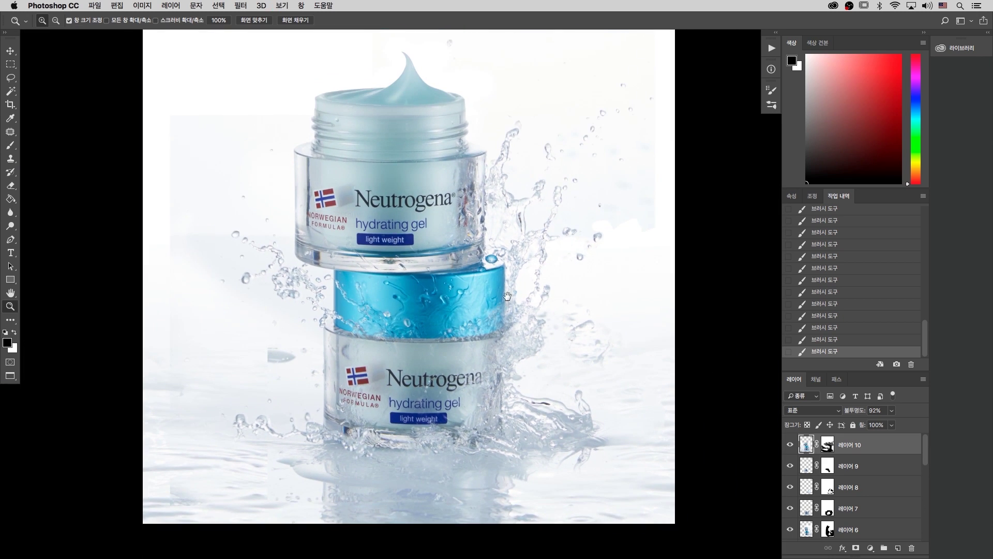
pyautogui.moveTo(508, 296); pyautogui.dragTo(487, 282)
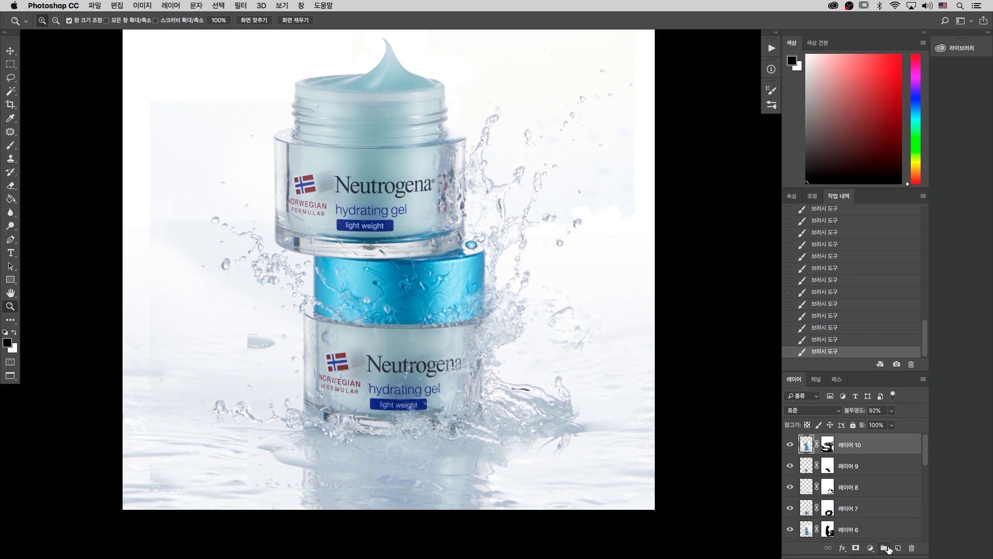
pyautogui.moveTo(431, 194); pyautogui.dragTo(444, 189)
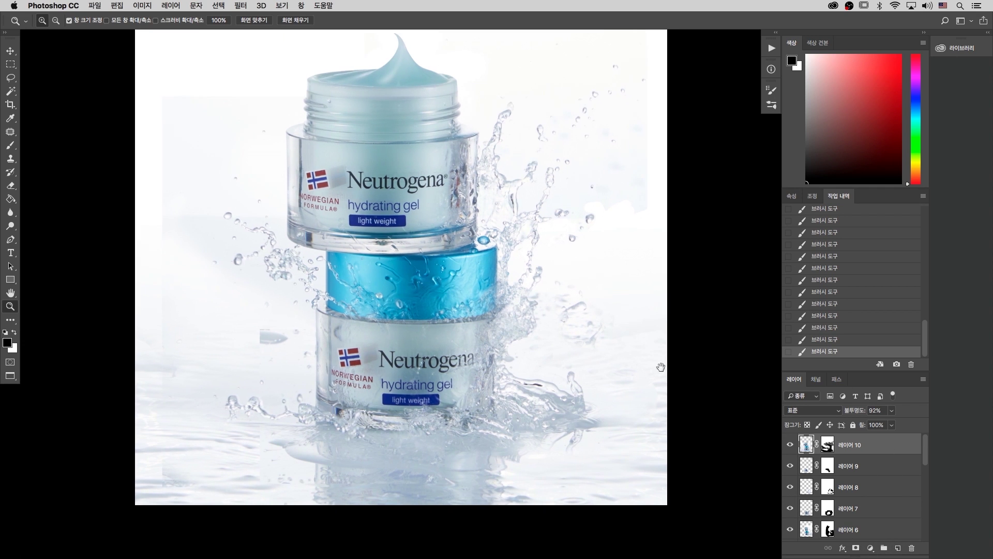
pyautogui.click(873, 547)
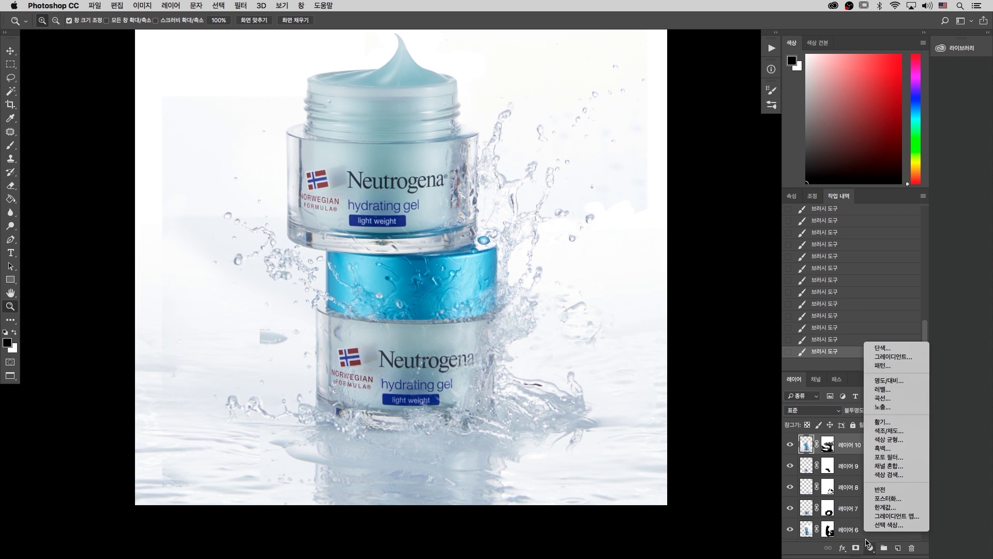
pyautogui.click(902, 400)
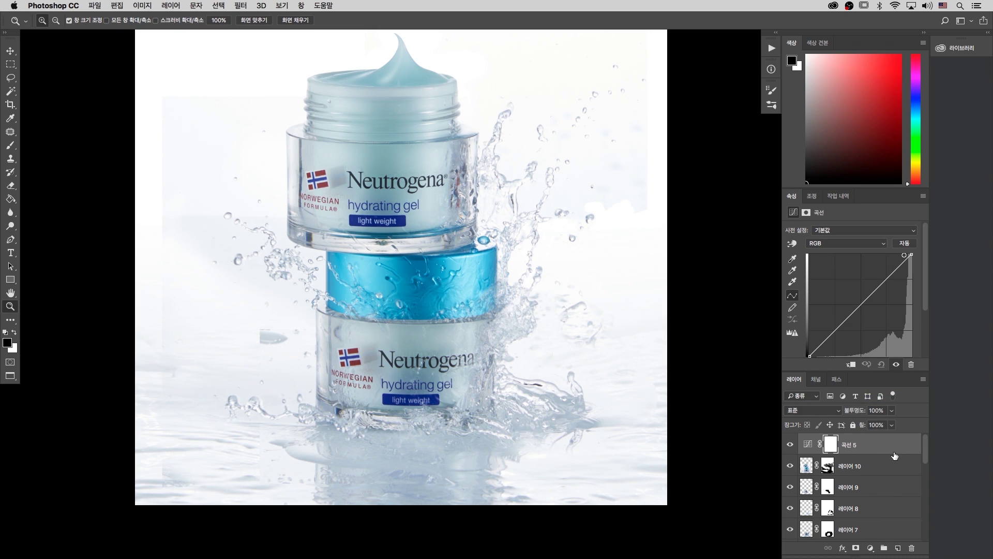
pyautogui.moveTo(889, 480); pyautogui.dragTo(888, 451)
pyautogui.keyDown('alt'); pyautogui.click(888, 452); pyautogui.keyUp('alt')
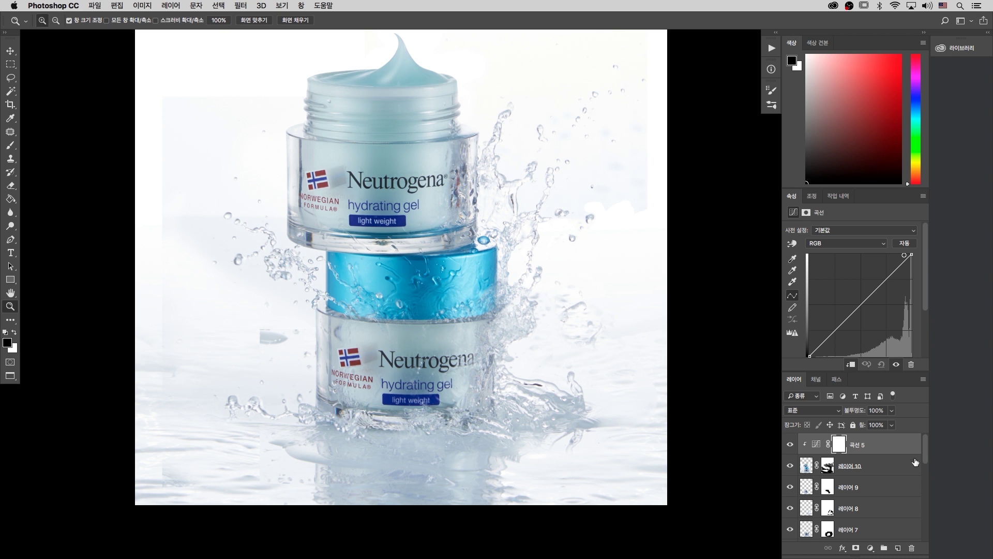
# Darken the 레이어 10 splash by pulling the RGB curve down with the on-image tool and refining its highlight and shadow points.
pyautogui.click(792, 245)
pyautogui.press('super+plus')
pyautogui.press('super+plus')
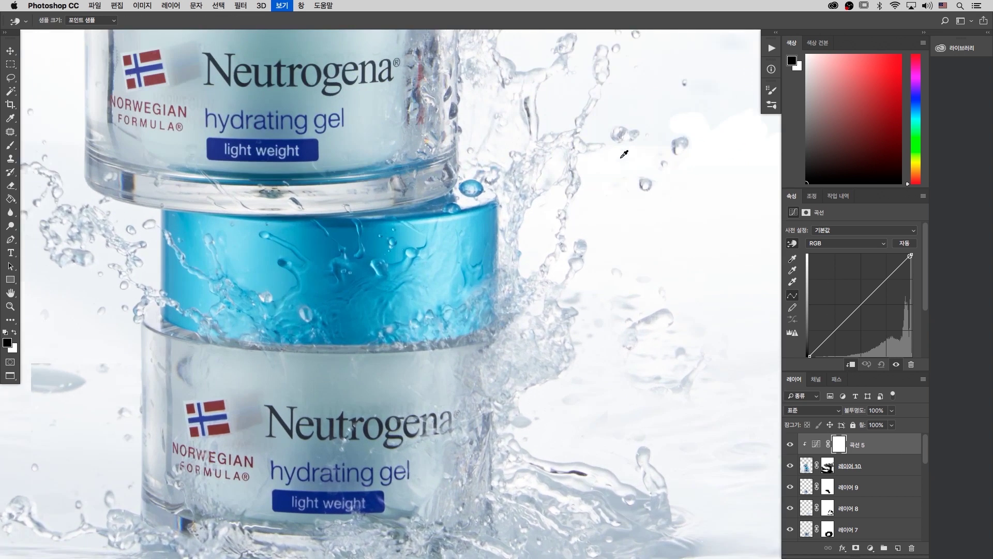
pyautogui.moveTo(224, 277); pyautogui.dragTo(399, 268)
pyautogui.press('super+plus')
pyautogui.press('super+plus')
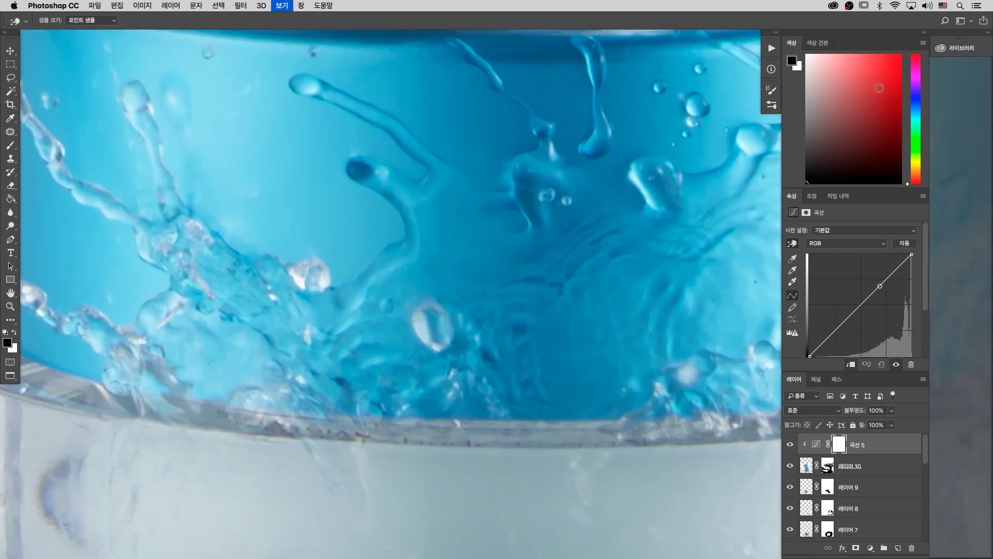
pyautogui.moveTo(528, 231); pyautogui.dragTo(745, 251)
pyautogui.moveTo(590, 124); pyautogui.dragTo(525, 332)
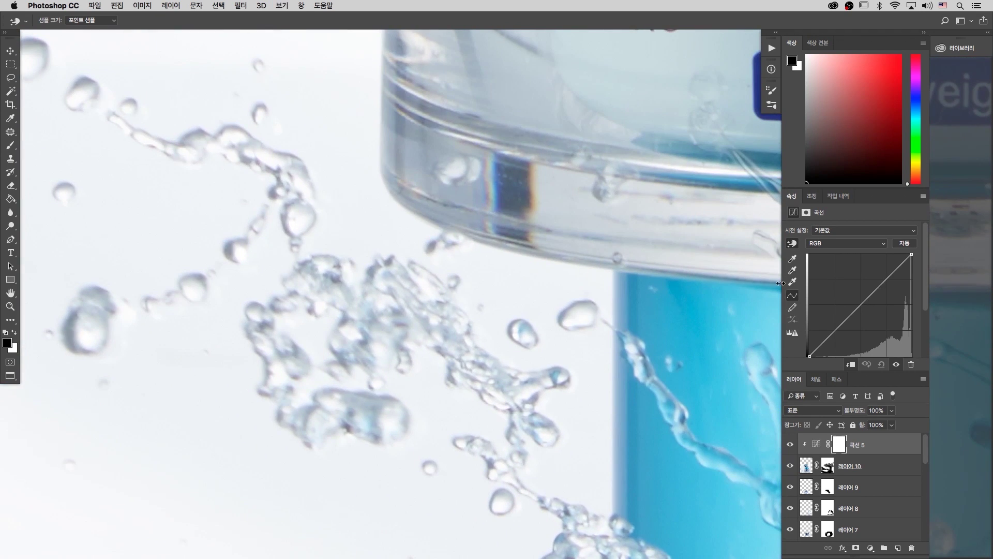
pyautogui.press('super+minus')
pyautogui.press('super+minus')
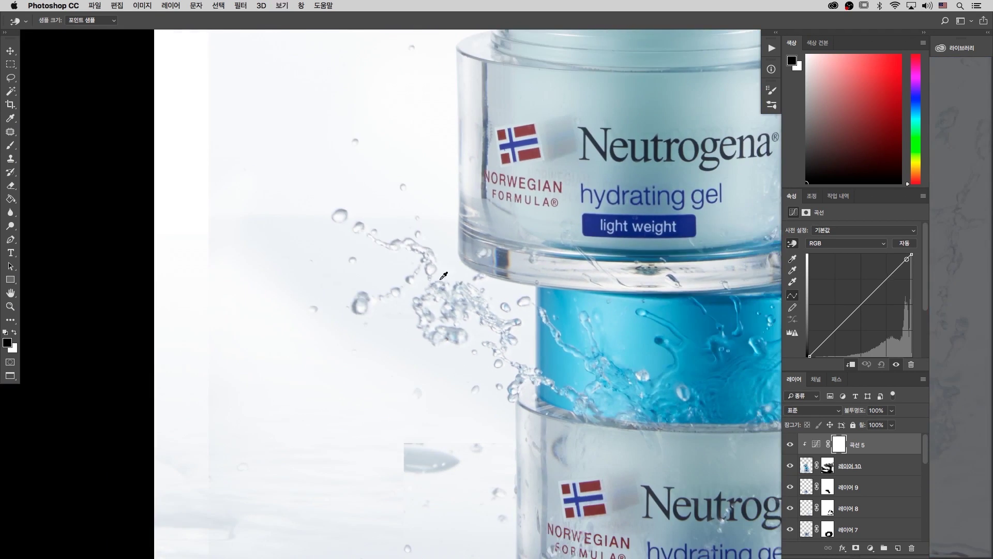
pyautogui.moveTo(356, 305); pyautogui.dragTo(369, 338)
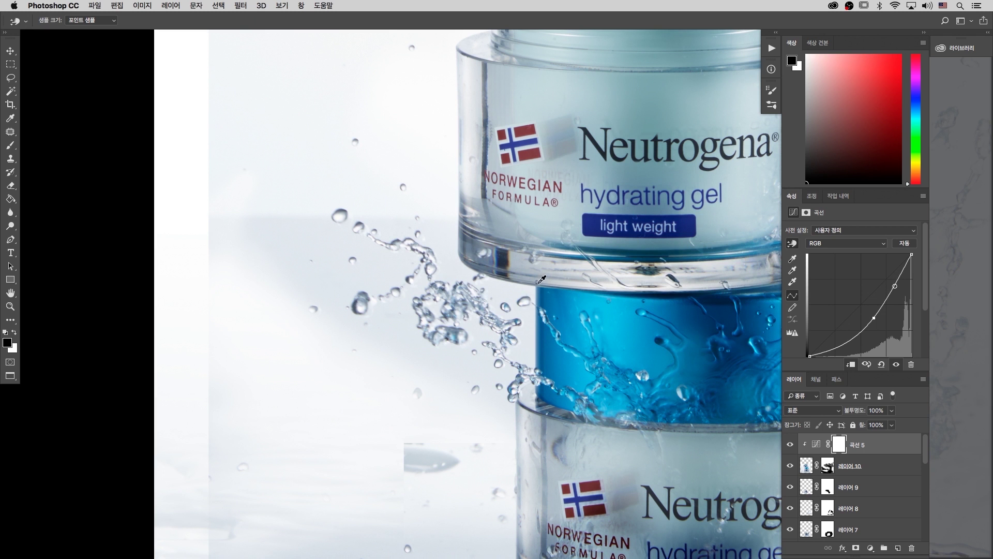
pyautogui.moveTo(895, 274); pyautogui.dragTo(899, 277)
pyautogui.moveTo(839, 348); pyautogui.dragTo(841, 349)
# Compare the whole composite with and without the 곡선 5 adjustment and inspect the darkened splash around the jars.
pyautogui.press('super+minus')
pyautogui.press('super+minus')
pyautogui.press('super+minus')
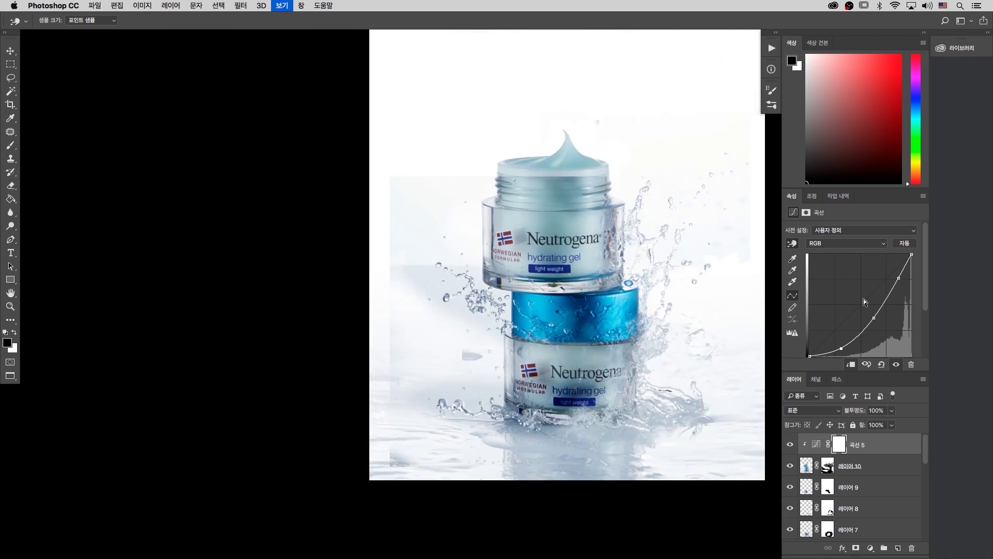
pyautogui.click(793, 446)
pyautogui.click(793, 446)
pyautogui.press('z')
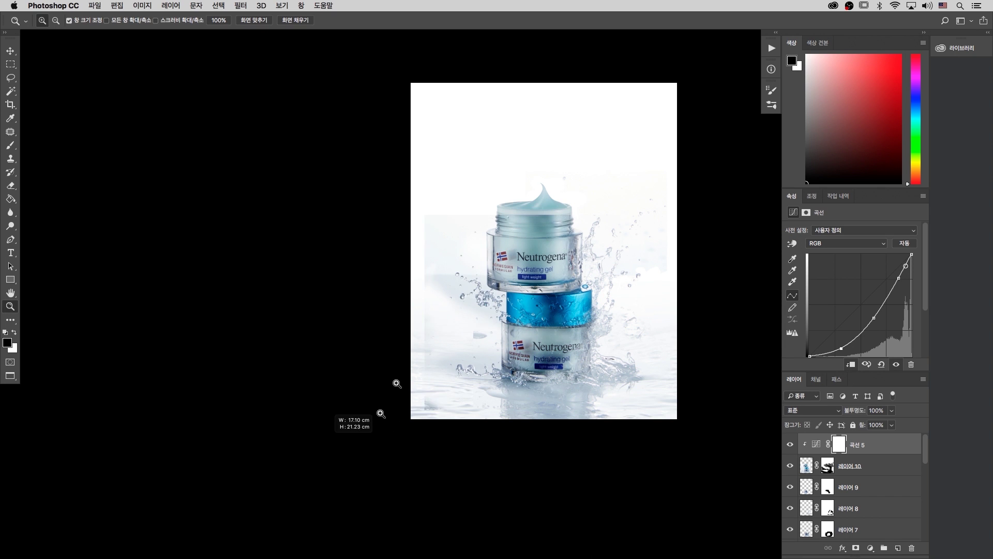
pyautogui.moveTo(396, 384); pyautogui.dragTo(380, 414)
pyautogui.moveTo(470, 286); pyautogui.dragTo(457, 283)
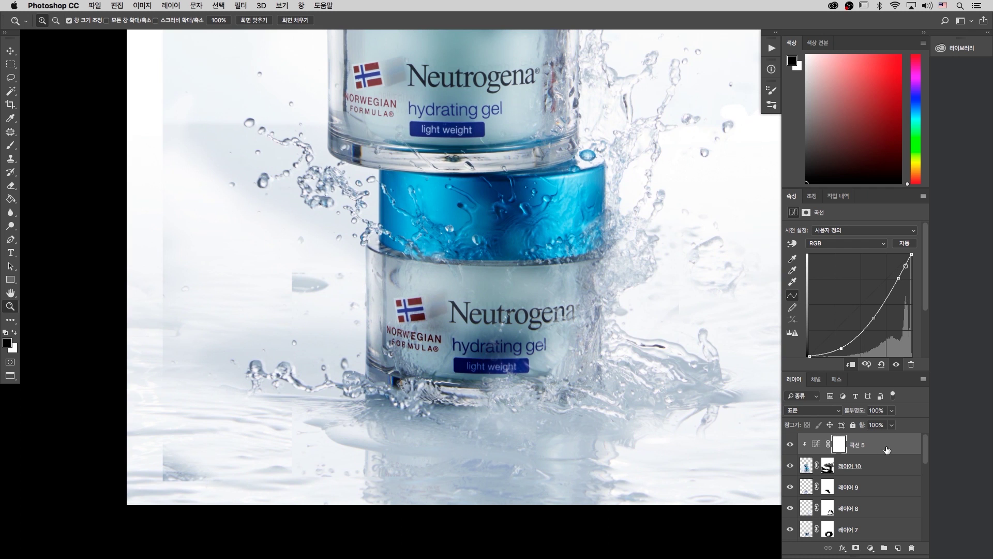
# Copy the 곡선 5 adjustment above 레이어 9 and 레이어 8, clipping each copy to its layer.
pyautogui.moveTo(886, 449); pyautogui.dragTo(890, 494)
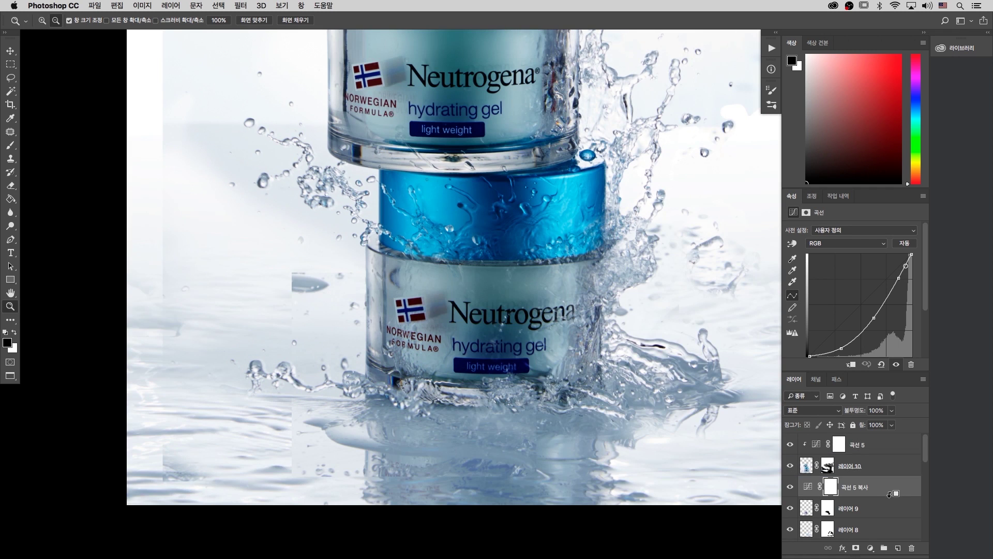
pyautogui.keyDown('alt'); pyautogui.click(890, 497); pyautogui.keyUp('alt')
pyautogui.scroll(-2, 904, 466)
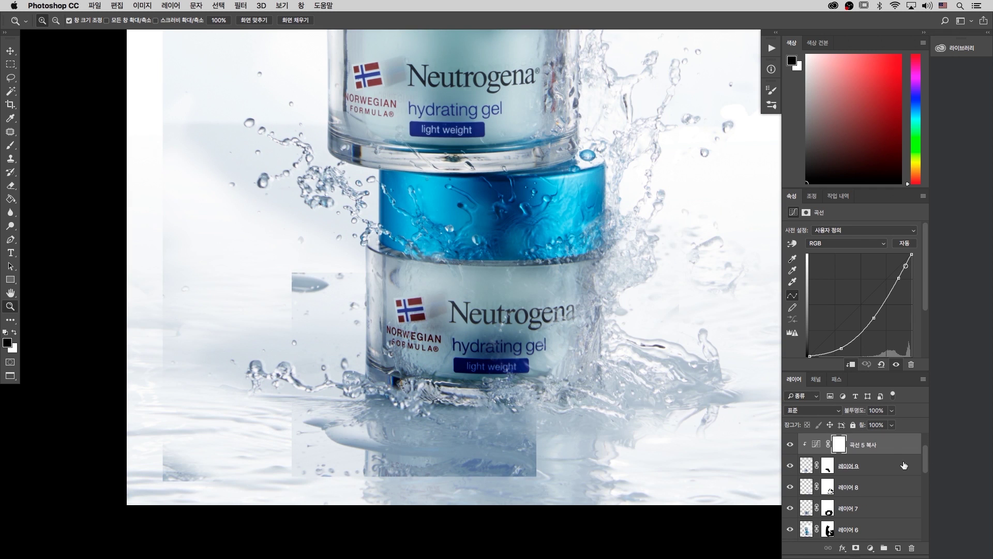
pyautogui.moveTo(884, 448); pyautogui.dragTo(896, 488)
pyautogui.keyDown('alt'); pyautogui.click(890, 495); pyautogui.keyUp('alt')
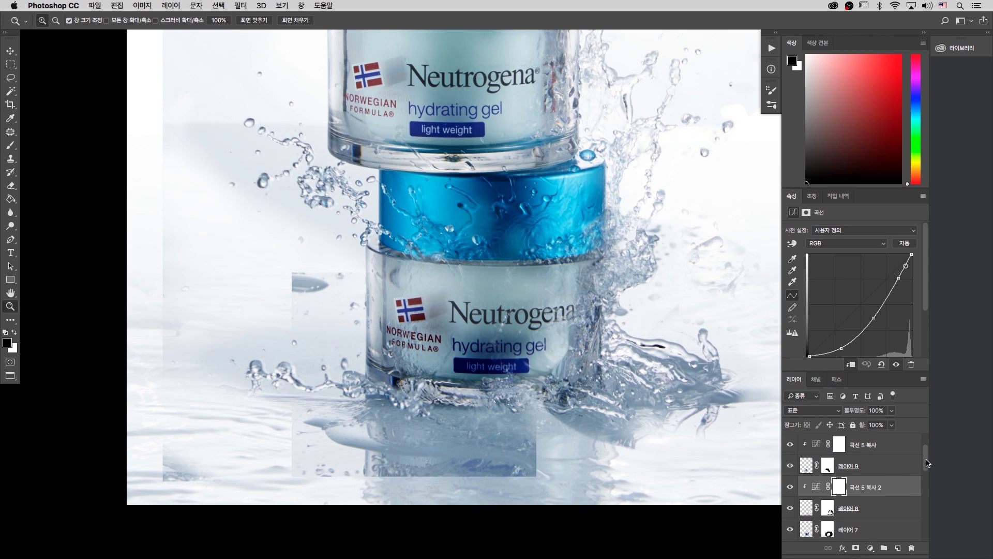
# Copy the same curves adjustment above 레이어 7 and 레이어 6, clipping each copy to its layer.
pyautogui.scroll(-1, 928, 470)
pyautogui.moveTo(897, 469); pyautogui.dragTo(900, 504)
pyautogui.keyDown('alt'); pyautogui.click(903, 508); pyautogui.keyUp('alt')
pyautogui.moveTo(599, 435); pyautogui.dragTo(548, 383)
pyautogui.moveTo(936, 469); pyautogui.dragTo(933, 482)
pyautogui.moveTo(878, 451); pyautogui.dragTo(887, 503)
pyautogui.keyDown('alt'); pyautogui.click(888, 497); pyautogui.keyUp('alt')
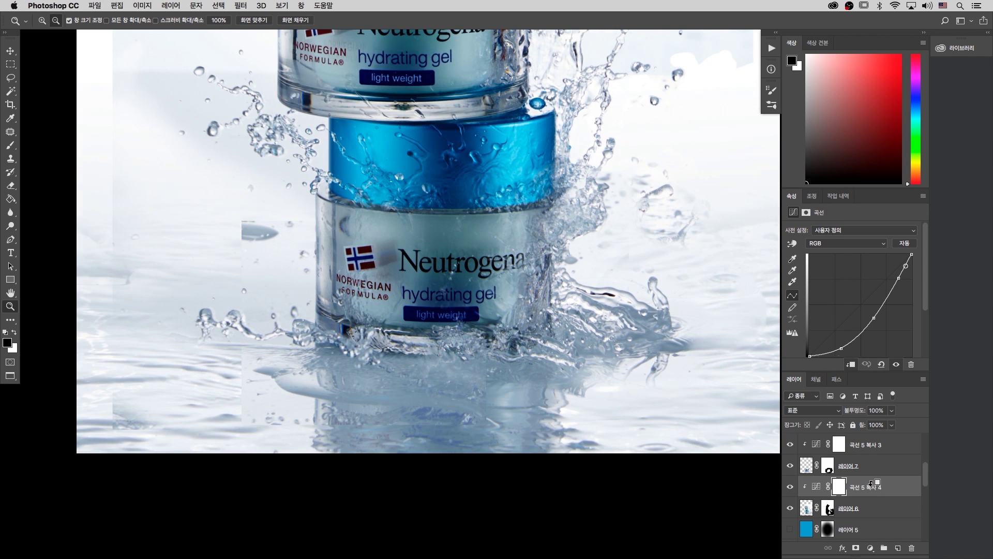
# Try to paint on the 레이어 7 mask with a 400-size black brush and step back.
pyautogui.click(828, 465)
pyautogui.press('b')
pyautogui.press(']')
pyautogui.press(']')
pyautogui.press(']')
pyautogui.press('alt+super+z')
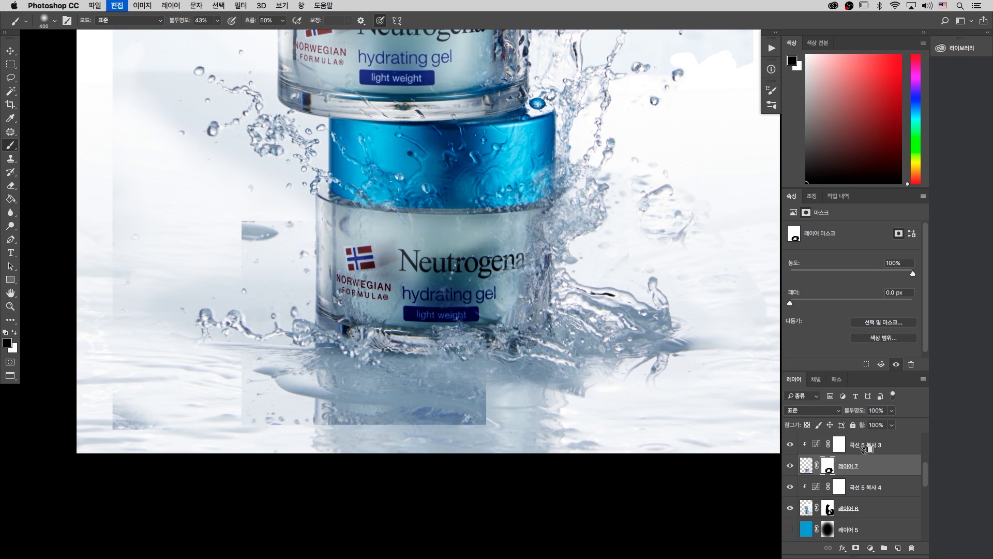
# Check which layers lie under the dark rectangular patch in the lower jar's reflection.
pyautogui.press('v')
pyautogui.rightClick(468, 413)
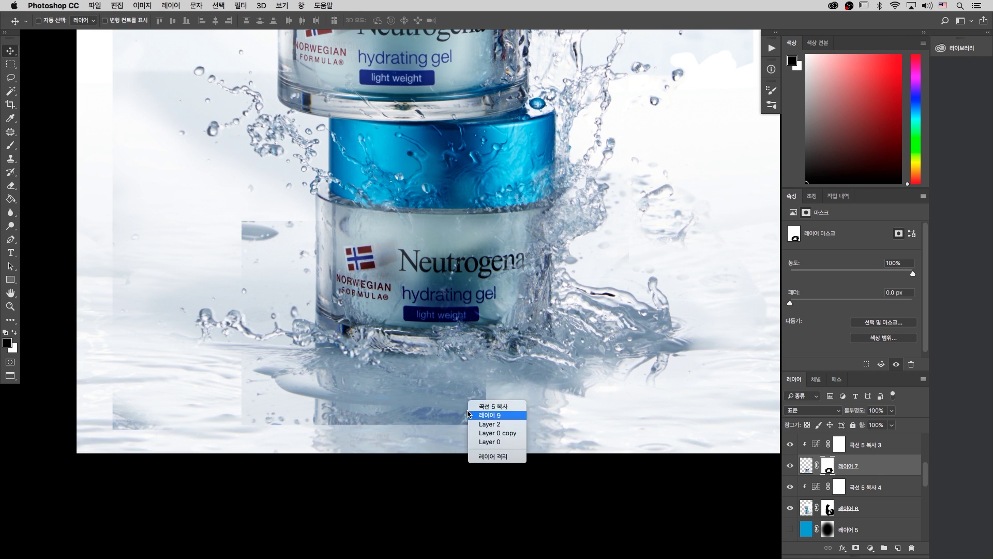
pyautogui.click(746, 432)
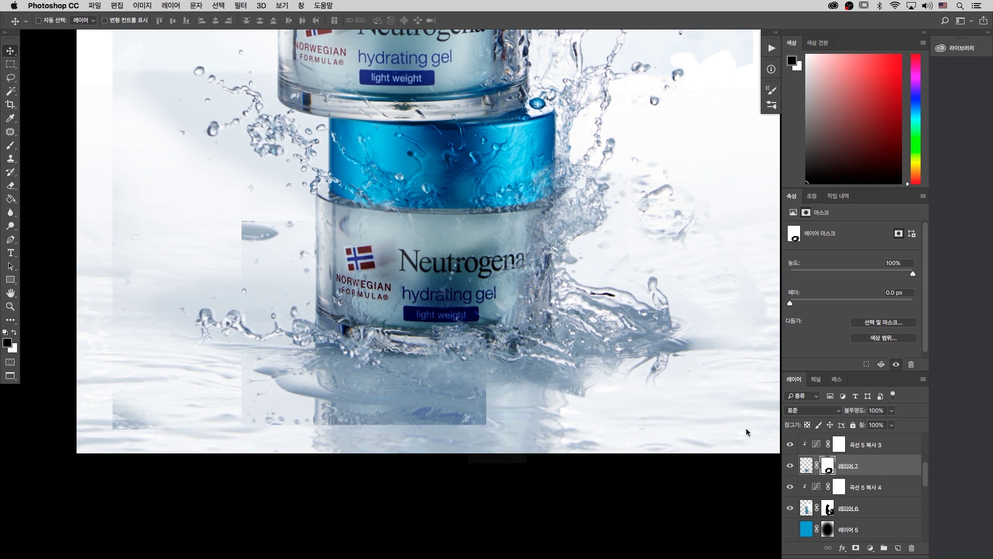
# Paint black on the 레이어 9 and 레이어 10 masks to hide the dark rectangular patches in the reflection and the lower-left water.
pyautogui.press('b')
pyautogui.moveTo(445, 452)
pyautogui.mouseDown()
pyautogui.moveTo(454, 378)
pyautogui.moveTo(466, 372)
pyautogui.moveTo(453, 413)
pyautogui.moveTo(382, 432)
pyautogui.moveTo(514, 428)
pyautogui.moveTo(461, 375)
pyautogui.moveTo(250, 377)
pyautogui.moveTo(182, 383)
pyautogui.moveTo(346, 408)
pyautogui.moveTo(172, 450)
pyautogui.mouseUp()
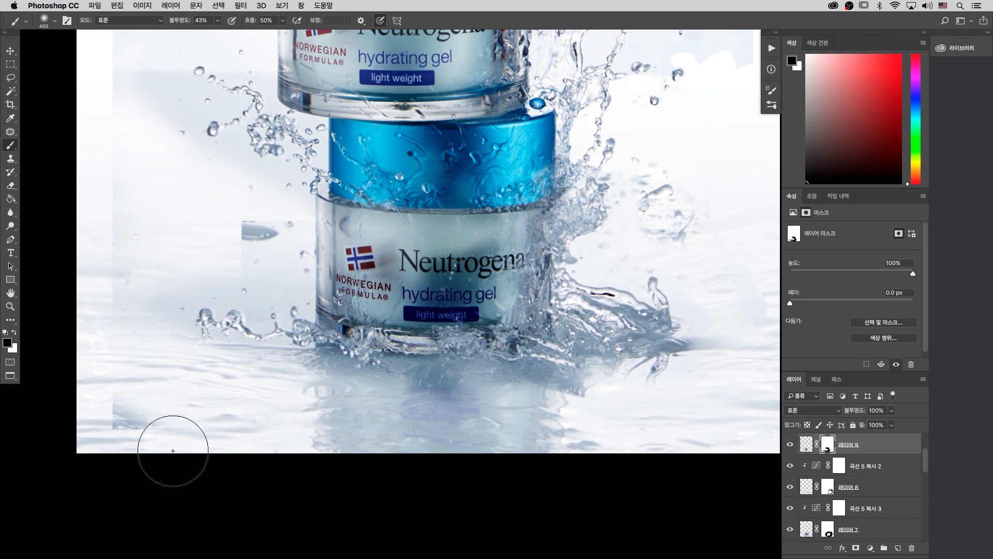
pyautogui.press('v')
pyautogui.rightClick(120, 411)
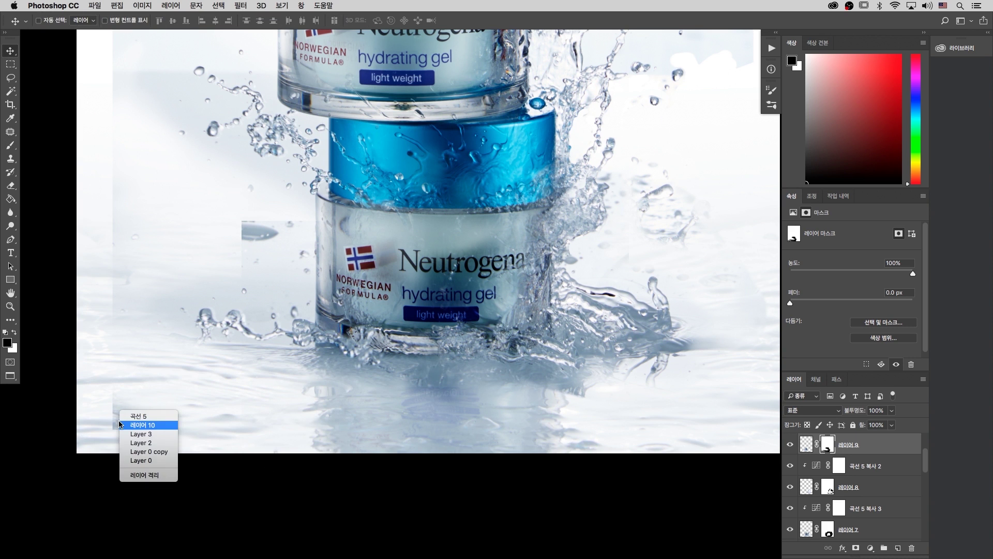
pyautogui.click(140, 424)
pyautogui.click(824, 444)
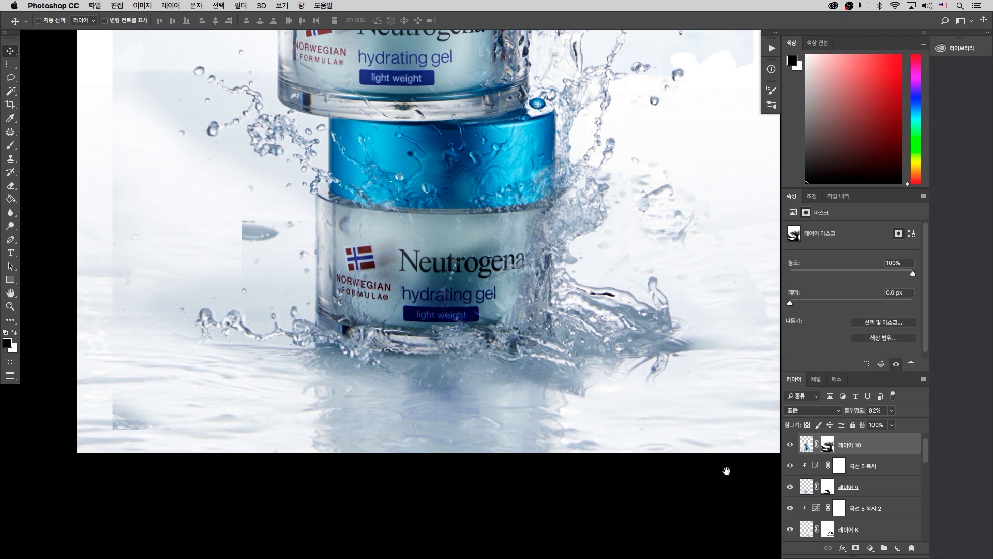
pyautogui.press('b')
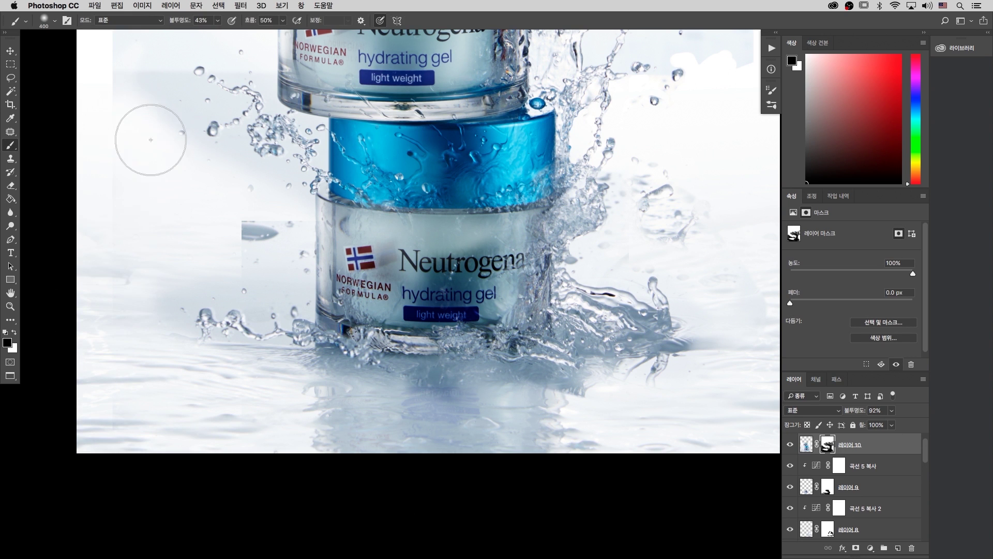
pyautogui.scroll(5, 144, 106)
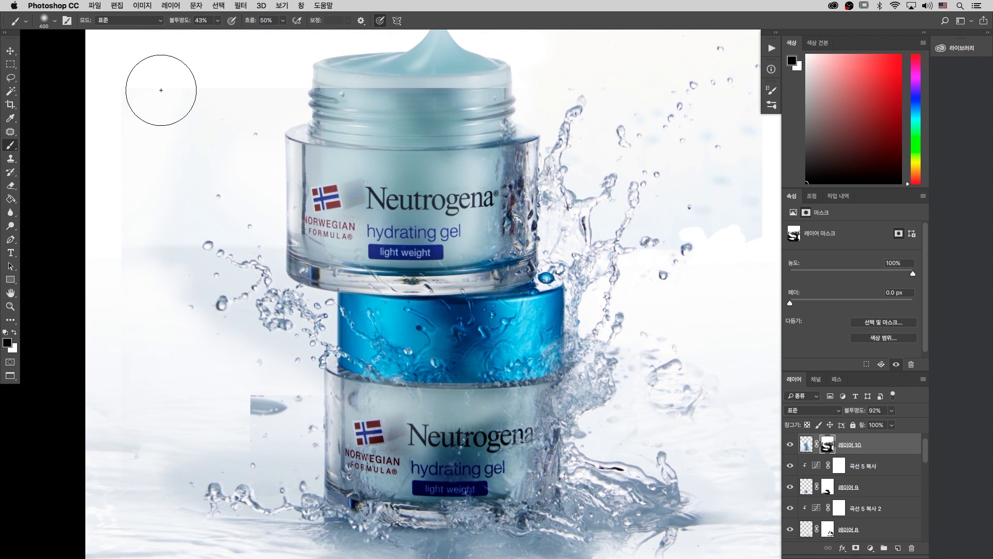
pyautogui.click(327, 103)
# Paint both jars black on the 곡선 5 mask with the 400-size brush to remove the darkening from them.
pyautogui.hscroll(5, 604, 188)
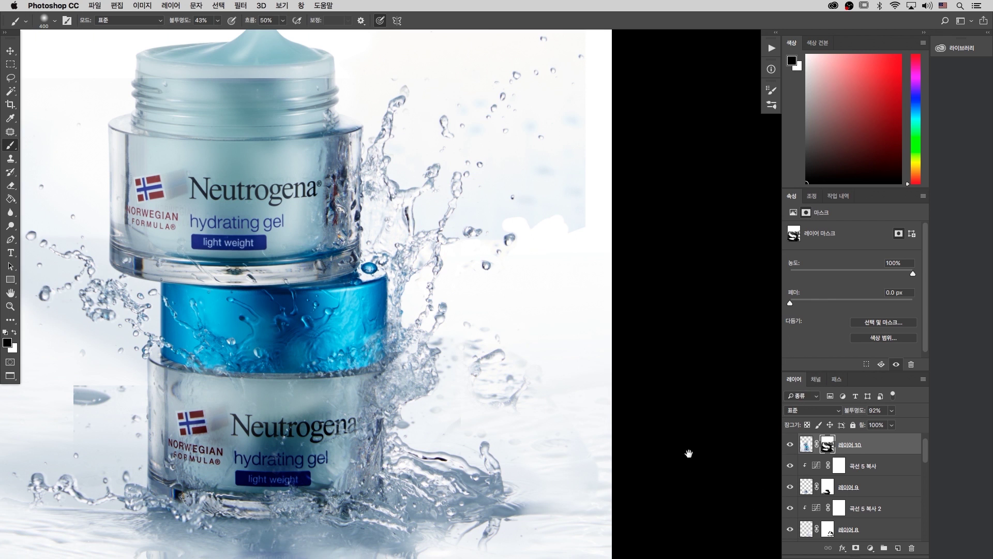
pyautogui.scroll(-2, 433, 355)
pyautogui.press('super+minus')
pyautogui.press('super+minus')
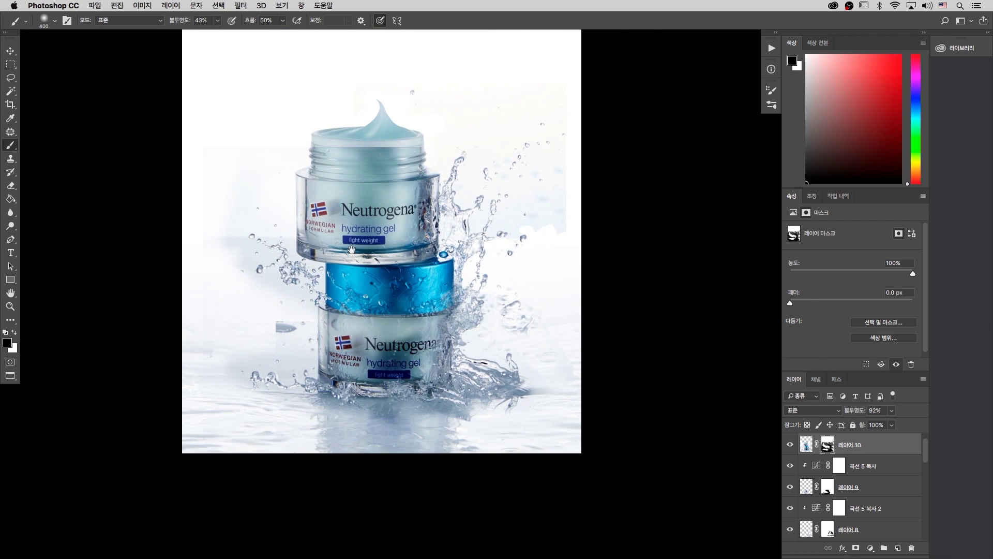
pyautogui.hscroll(1, 418, 213)
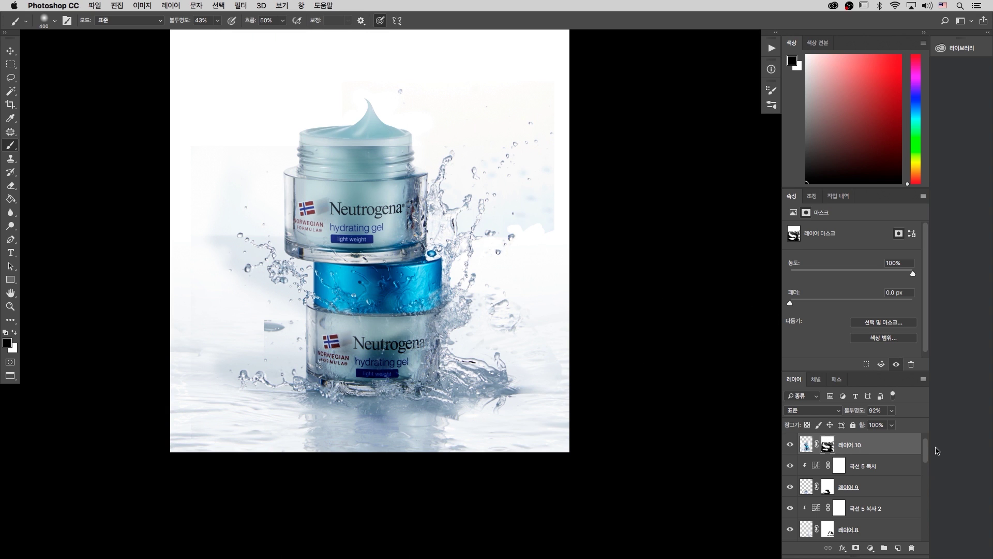
pyautogui.scroll(1, 879, 453)
pyautogui.click(842, 448)
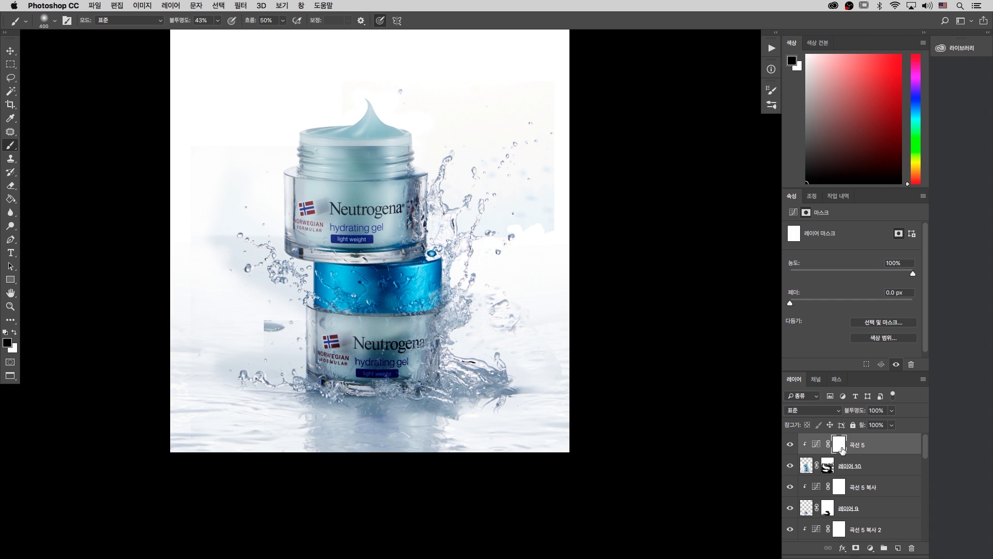
pyautogui.moveTo(391, 204)
pyautogui.mouseDown()
pyautogui.moveTo(352, 172)
pyautogui.moveTo(369, 170)
pyautogui.moveTo(394, 198)
pyautogui.moveTo(399, 229)
pyautogui.mouseUp()
pyautogui.moveTo(318, 229)
pyautogui.mouseDown()
pyautogui.moveTo(335, 158)
pyautogui.moveTo(354, 160)
pyautogui.moveTo(378, 232)
pyautogui.moveTo(398, 219)
pyautogui.moveTo(391, 190)
pyautogui.moveTo(358, 220)
pyautogui.moveTo(347, 270)
pyautogui.moveTo(374, 282)
pyautogui.moveTo(386, 325)
pyautogui.moveTo(418, 369)
pyautogui.moveTo(402, 313)
pyautogui.moveTo(382, 307)
pyautogui.moveTo(375, 286)
pyautogui.moveTo(330, 285)
pyautogui.moveTo(340, 304)
pyautogui.moveTo(338, 352)
pyautogui.moveTo(358, 331)
pyautogui.moveTo(357, 261)
pyautogui.moveTo(342, 271)
pyautogui.moveTo(343, 212)
pyautogui.moveTo(332, 238)
pyautogui.moveTo(394, 309)
pyautogui.moveTo(344, 329)
pyautogui.moveTo(339, 343)
pyautogui.moveTo(392, 343)
pyautogui.mouseUp()
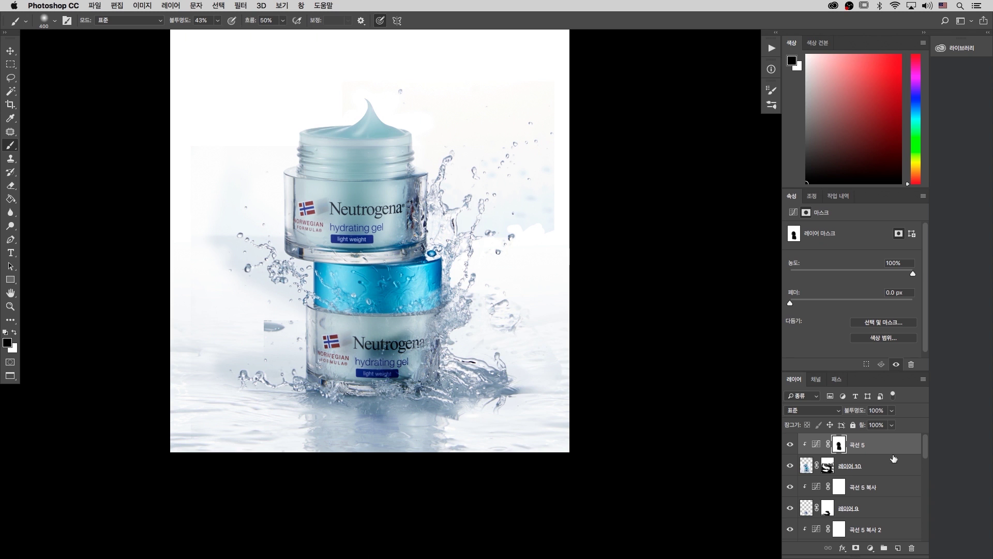
# Paint the jar area black on the masks of 곡선 5 복사 and 곡선 5 복사 2.
pyautogui.click(838, 487)
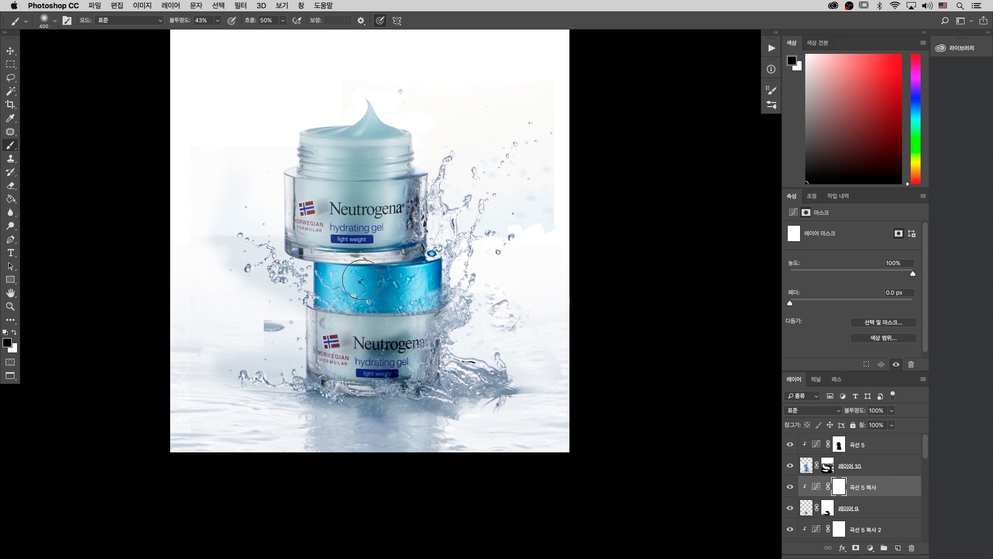
pyautogui.moveTo(371, 299)
pyautogui.mouseDown()
pyautogui.moveTo(396, 365)
pyautogui.moveTo(402, 342)
pyautogui.moveTo(370, 293)
pyautogui.moveTo(333, 333)
pyautogui.moveTo(349, 211)
pyautogui.moveTo(409, 247)
pyautogui.moveTo(362, 207)
pyautogui.mouseUp()
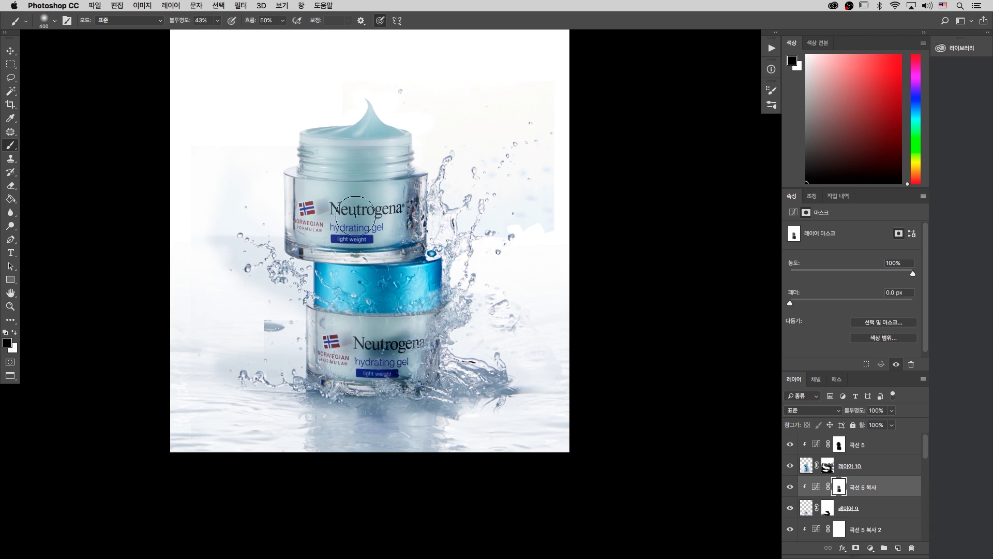
pyautogui.moveTo(925, 452)
pyautogui.mouseDown()
pyautogui.moveTo(929, 465)
pyautogui.moveTo(923, 459)
pyautogui.mouseUp()
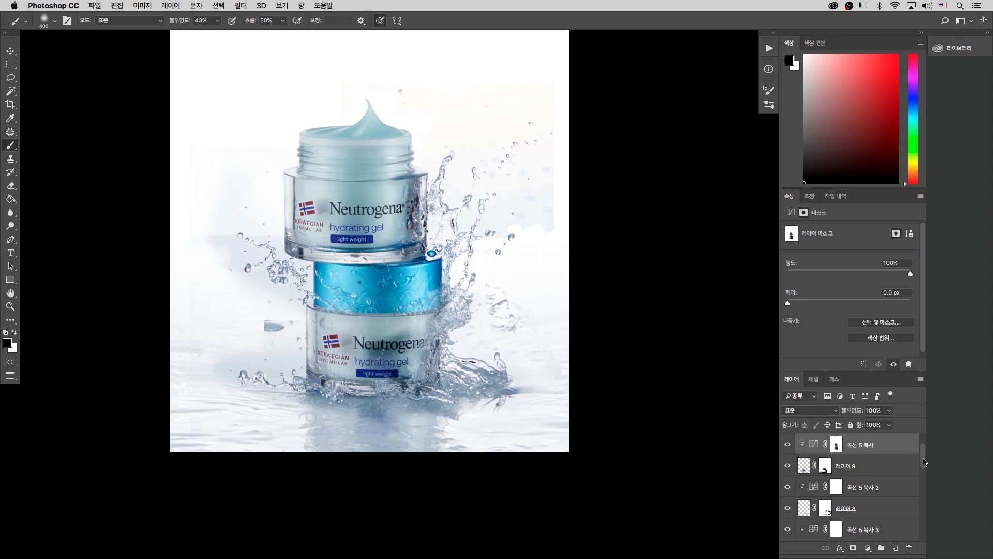
pyautogui.click(838, 487)
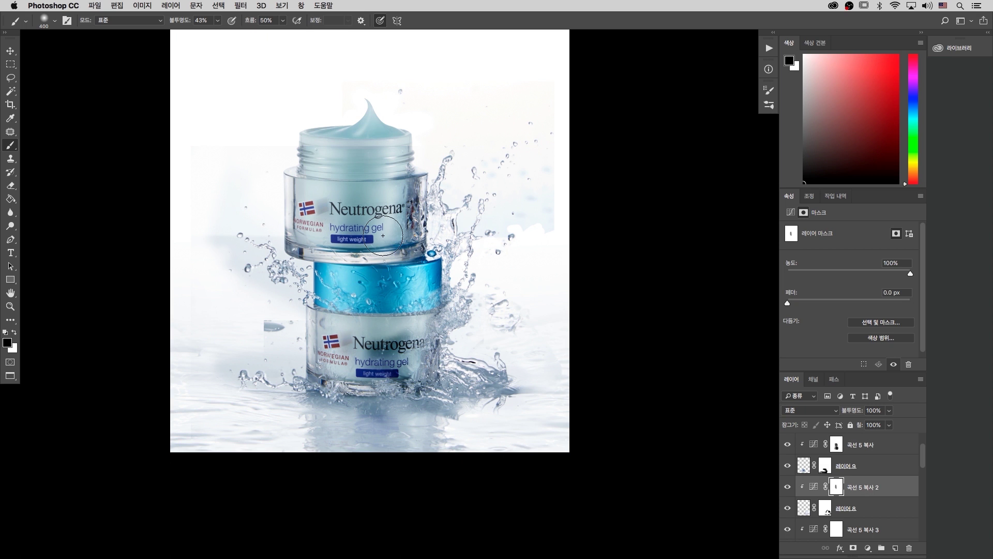
pyautogui.moveTo(367, 364)
pyautogui.mouseDown()
pyautogui.moveTo(352, 310)
pyautogui.moveTo(337, 319)
pyautogui.moveTo(394, 341)
pyautogui.moveTo(404, 302)
pyautogui.mouseUp()
# Stamp all visible layers into a new top layer and patch out the dark leftover beside the lower jar's left side.
pyautogui.press('super+minus')
pyautogui.press('super+minus')
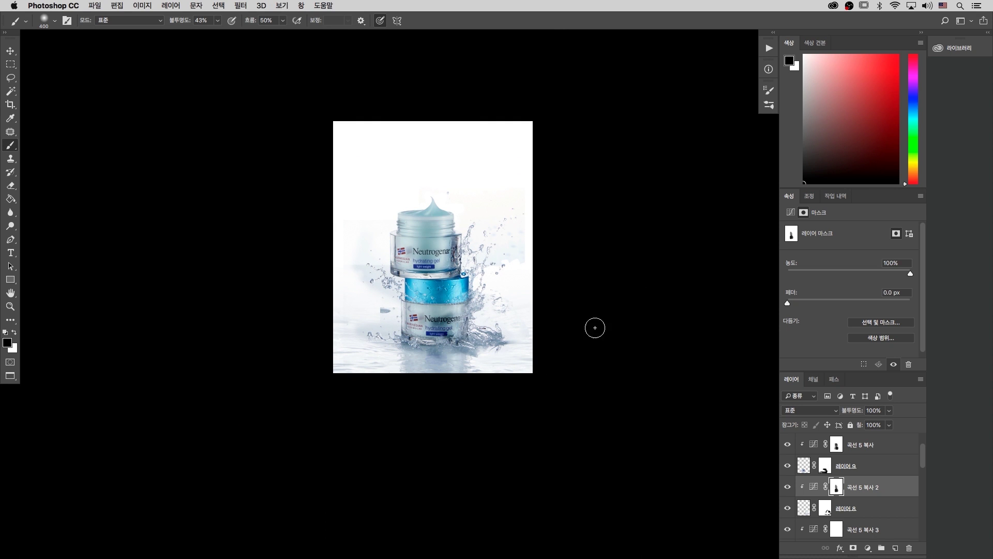
pyautogui.press('super+plus')
pyautogui.press('super+plus')
pyautogui.press('super+minus')
pyautogui.press('super+plus')
pyautogui.moveTo(181, 135); pyautogui.dragTo(197, 152)
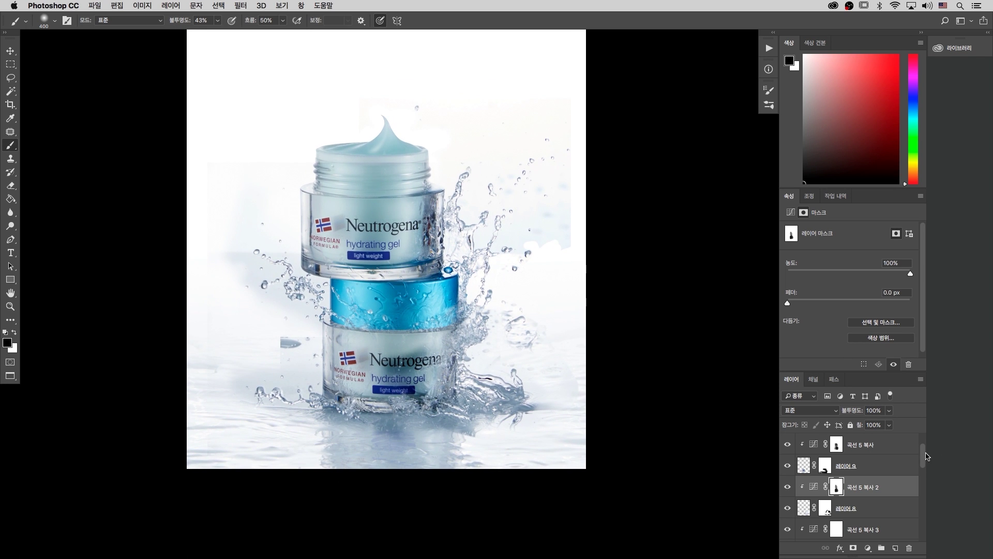
pyautogui.scroll(3, 879, 487)
pyautogui.click(896, 444)
pyautogui.click(838, 445)
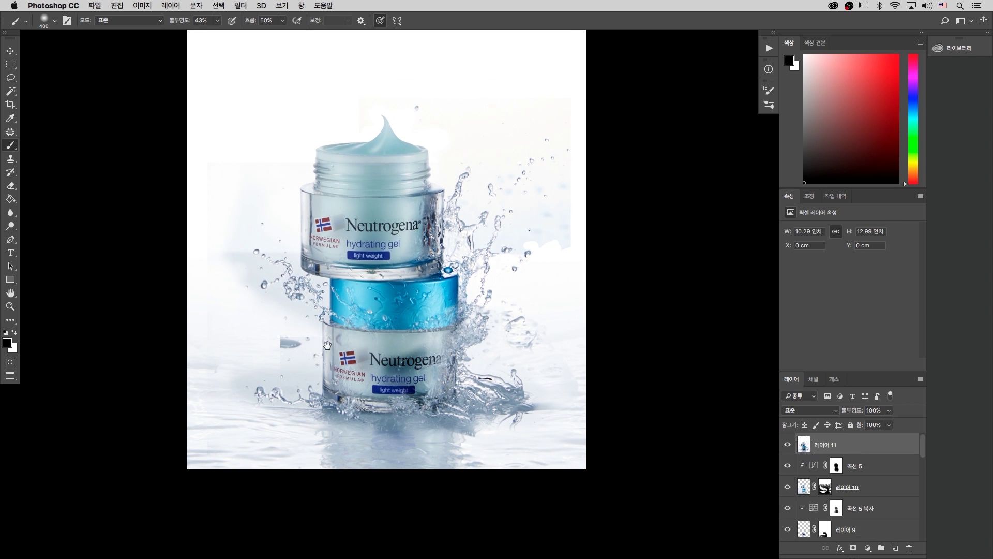
pyautogui.press('j')
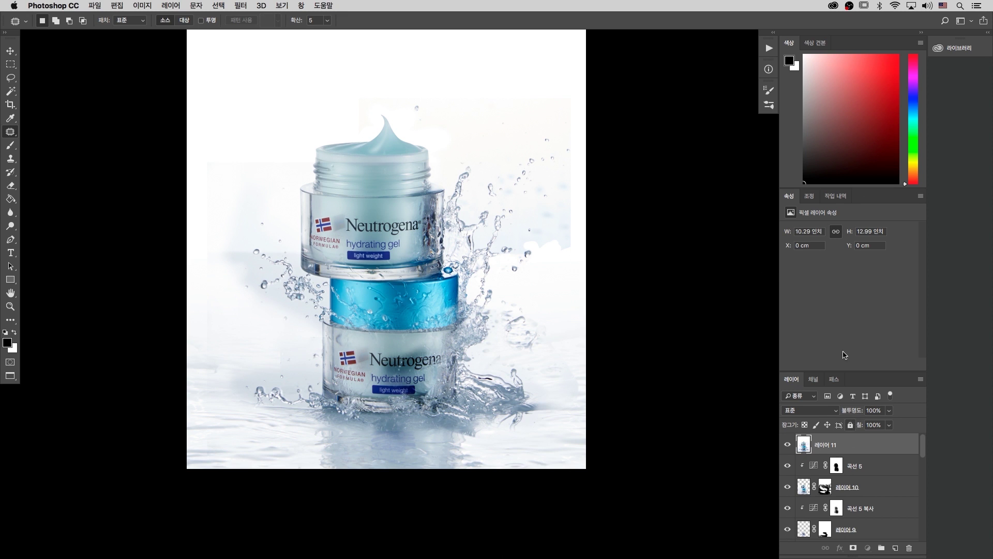
pyautogui.scroll(2, 585, 448)
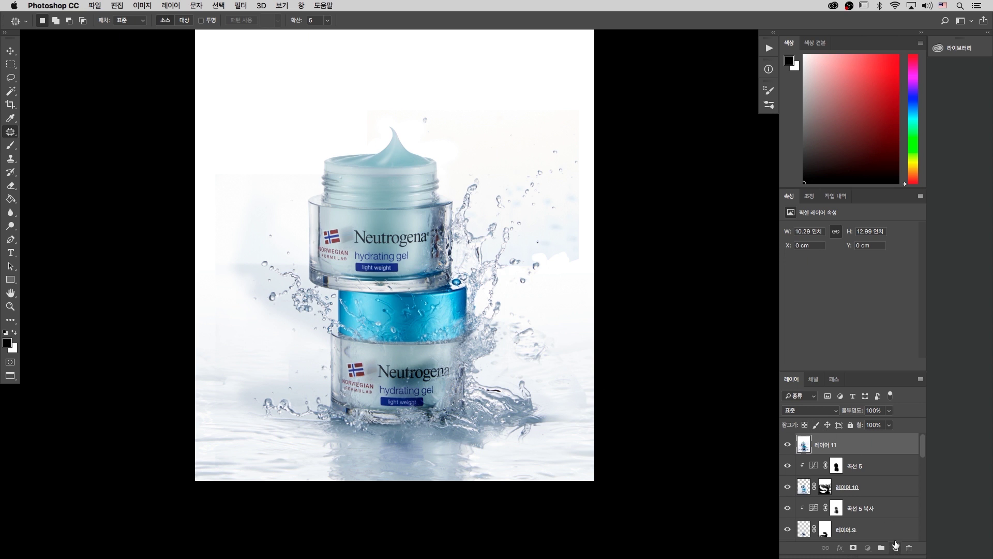
# Add a curves adjustment above 레이어 11 that brightens the bluish-grey water tones, and invert its mask to black.
pyautogui.click(868, 547)
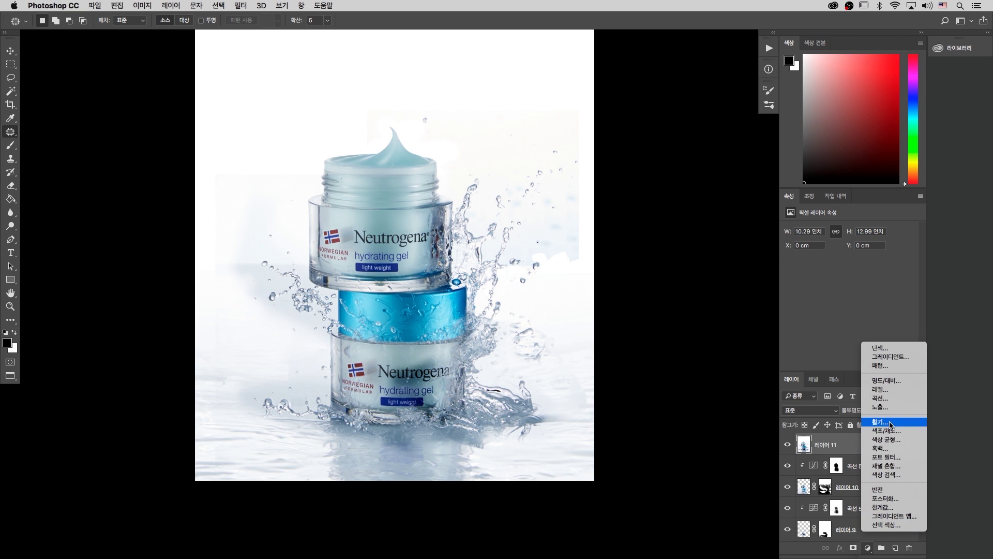
pyautogui.click(881, 398)
pyautogui.click(789, 244)
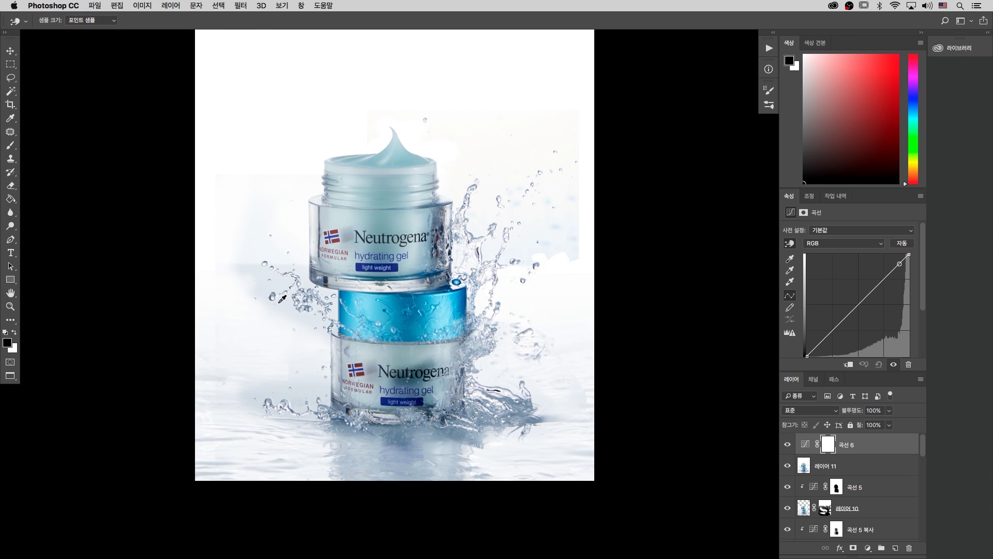
pyautogui.moveTo(284, 299); pyautogui.dragTo(280, 295)
pyautogui.press('super+plus')
pyautogui.press('super+plus')
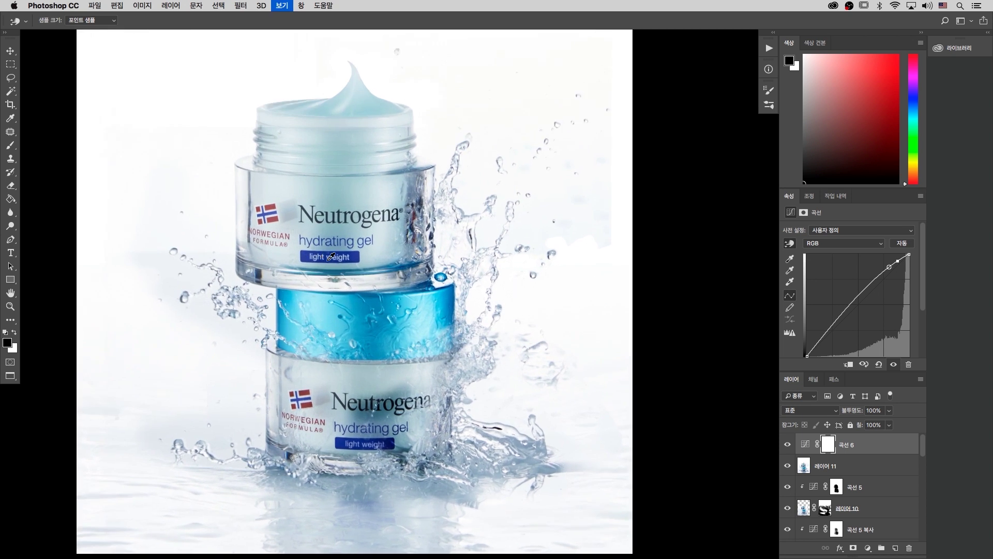
pyautogui.press('super+i')
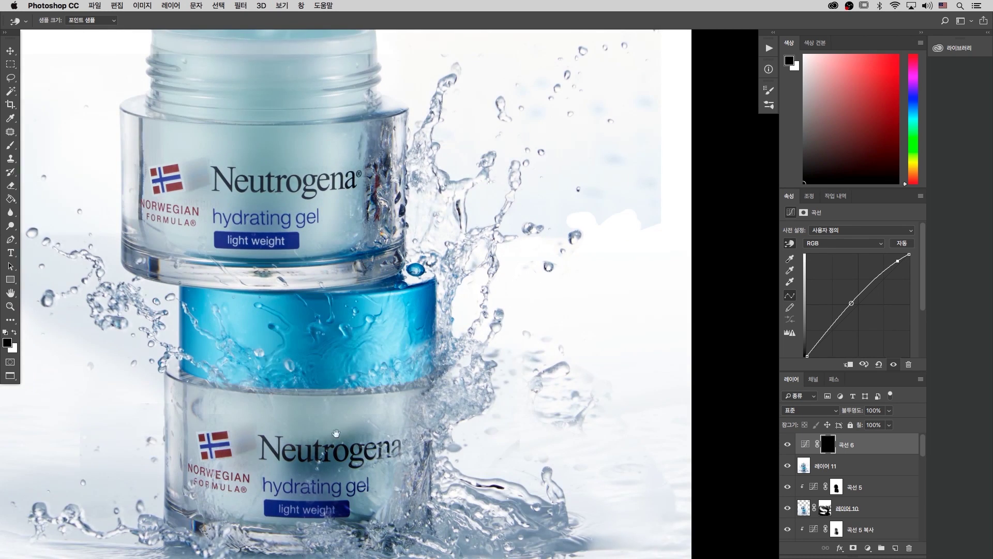
# Paint white on the 곡선 6 mask with a 175-size brush to brighten the background left of the jars.
pyautogui.hscroll(-10, 388, 290)
pyautogui.scroll(-2, 388, 289)
pyautogui.press('super+minus')
pyautogui.press('super+minus')
pyautogui.press('super+minus')
pyautogui.press('b')
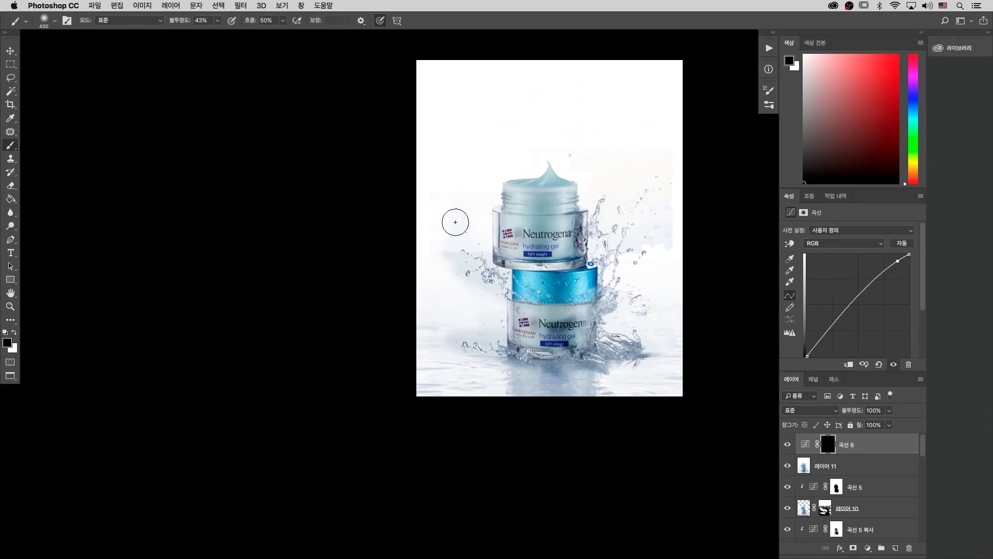
pyautogui.press('[')
pyautogui.press('[')
pyautogui.press('[')
pyautogui.press('x')
pyautogui.moveTo(440, 248)
pyautogui.mouseDown()
pyautogui.moveTo(471, 264)
pyautogui.moveTo(460, 263)
pyautogui.mouseUp()
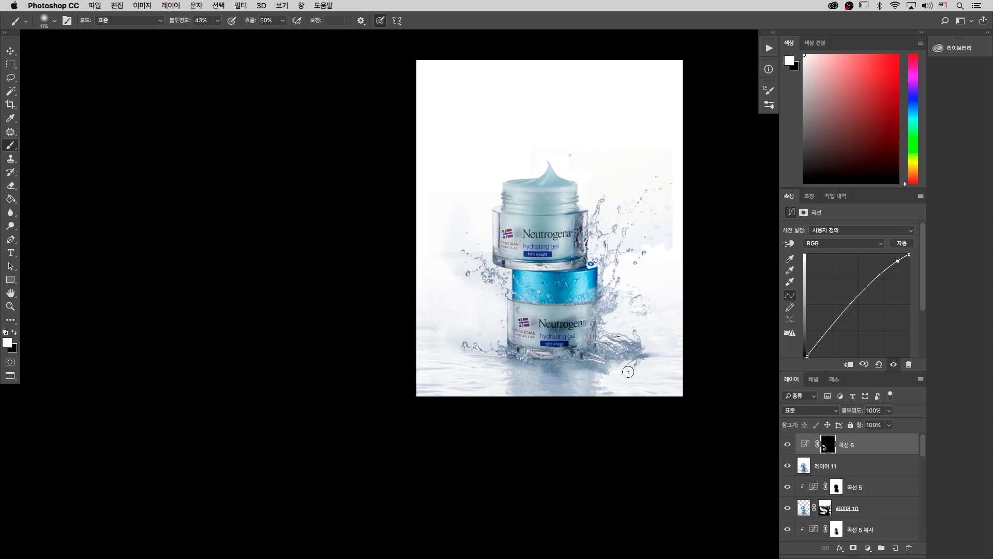
# Paint white on the 곡선 6 mask over the water below the lower jar and enlarge the brush to 500.
pyautogui.moveTo(529, 392)
pyautogui.mouseDown()
pyautogui.moveTo(519, 373)
pyautogui.moveTo(578, 376)
pyautogui.mouseUp()
pyautogui.press(']')
pyautogui.press(']')
pyautogui.press(']')
pyautogui.press(']')
pyautogui.press(']')
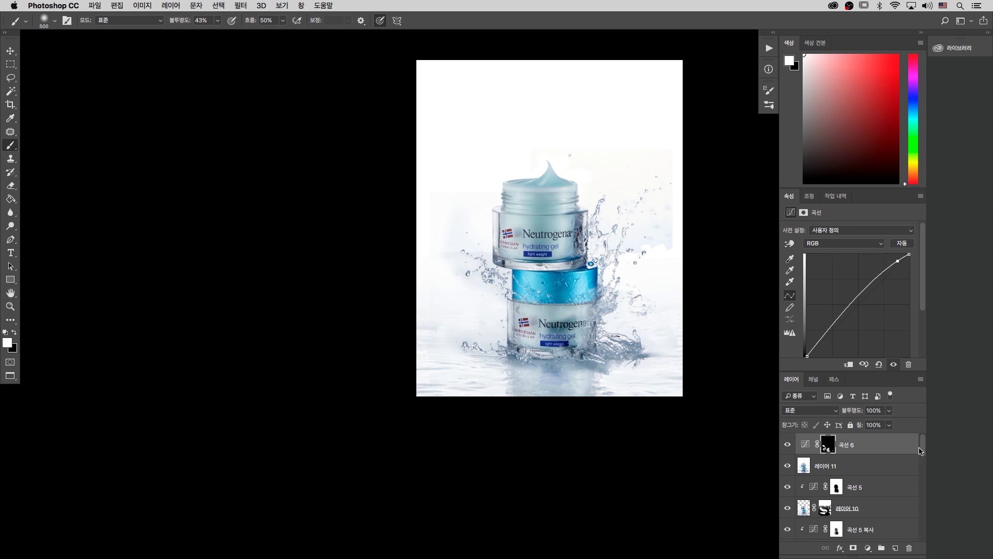
# Add a new empty layer above 곡선 6.
pyautogui.moveTo(920, 450); pyautogui.dragTo(921, 460)
pyautogui.press('BackSpace')
pyautogui.press('Escape')
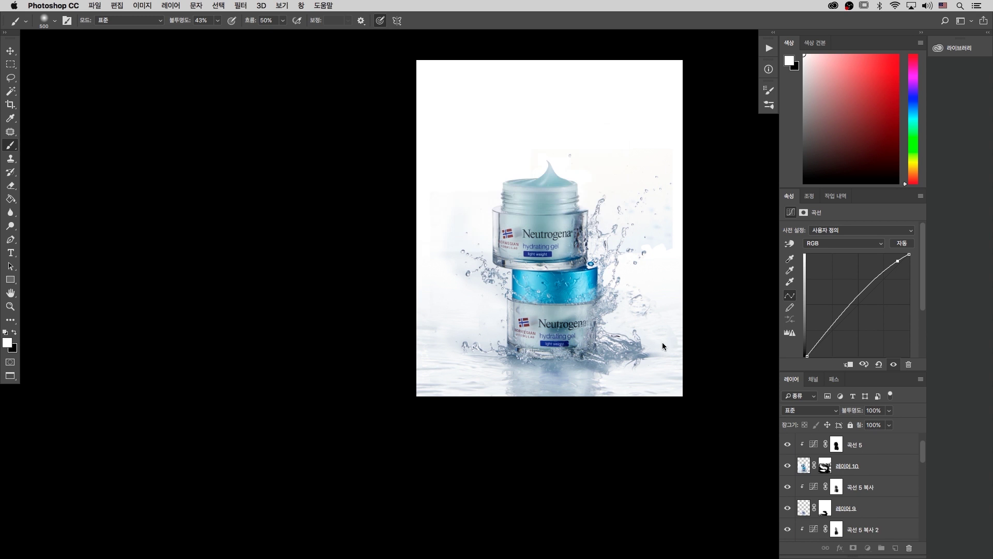
pyautogui.press('super+minus')
pyautogui.press('super+minus')
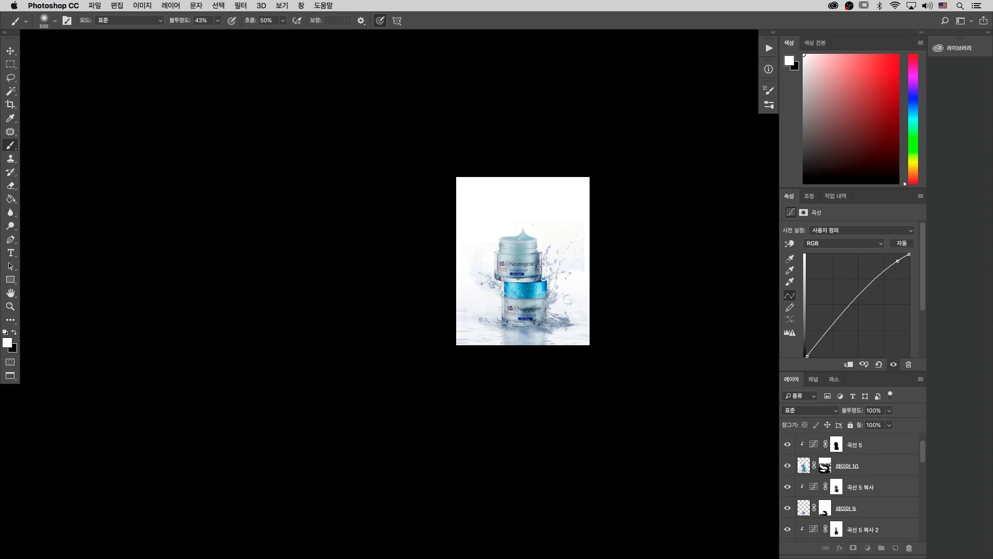
pyautogui.moveTo(925, 453); pyautogui.dragTo(925, 437)
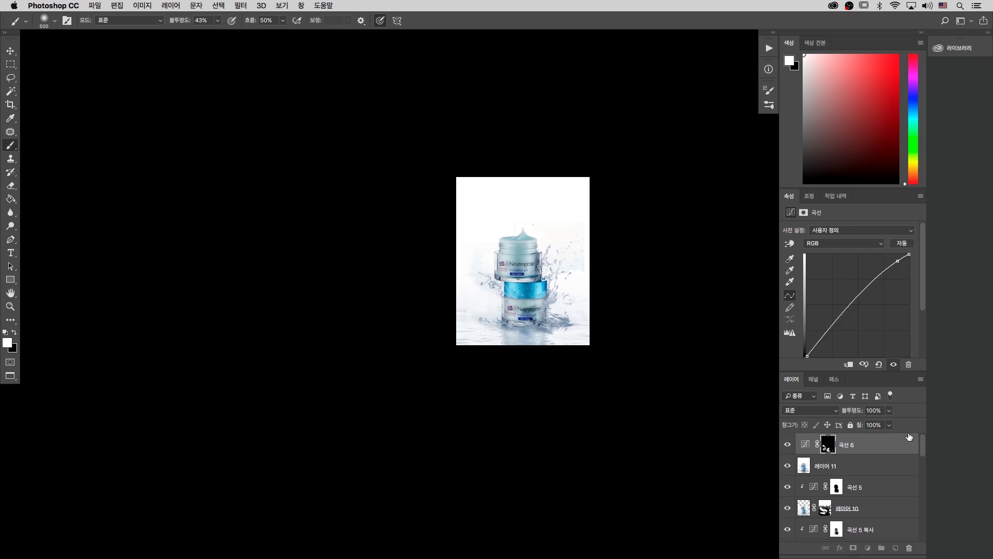
pyautogui.click(901, 443)
pyautogui.click(895, 547)
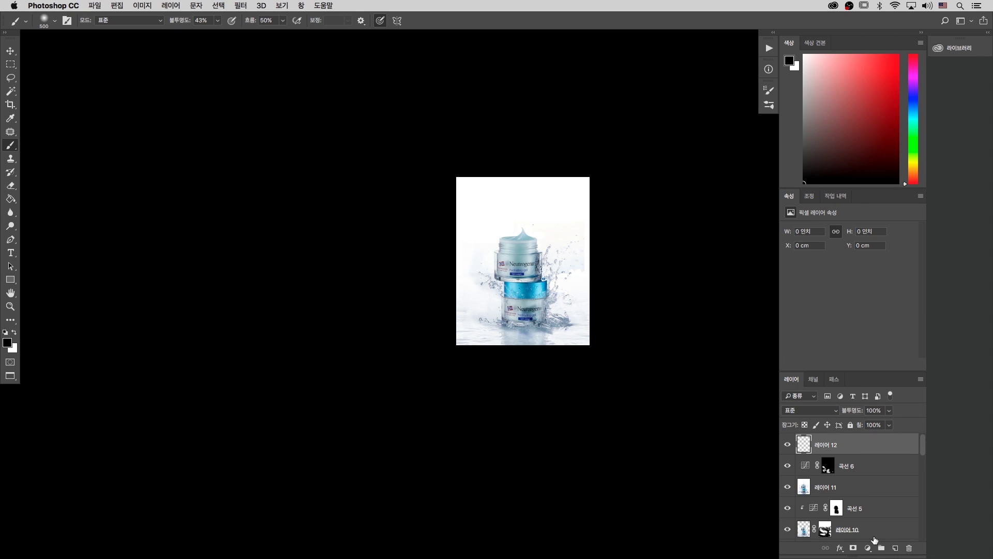
# Sample the bright blue of the lower jar's lid as the foreground colour and fill the empty 레이어 12 with it.
pyautogui.press('super+minus')
pyautogui.press('super+plus')
pyautogui.press('super+plus')
pyautogui.press('super+plus')
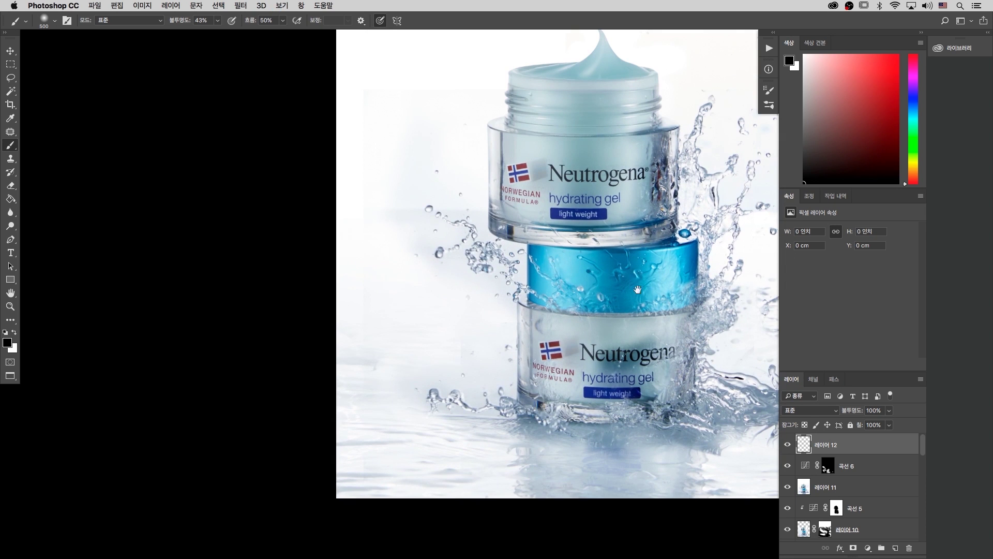
pyautogui.moveTo(637, 290); pyautogui.dragTo(536, 319)
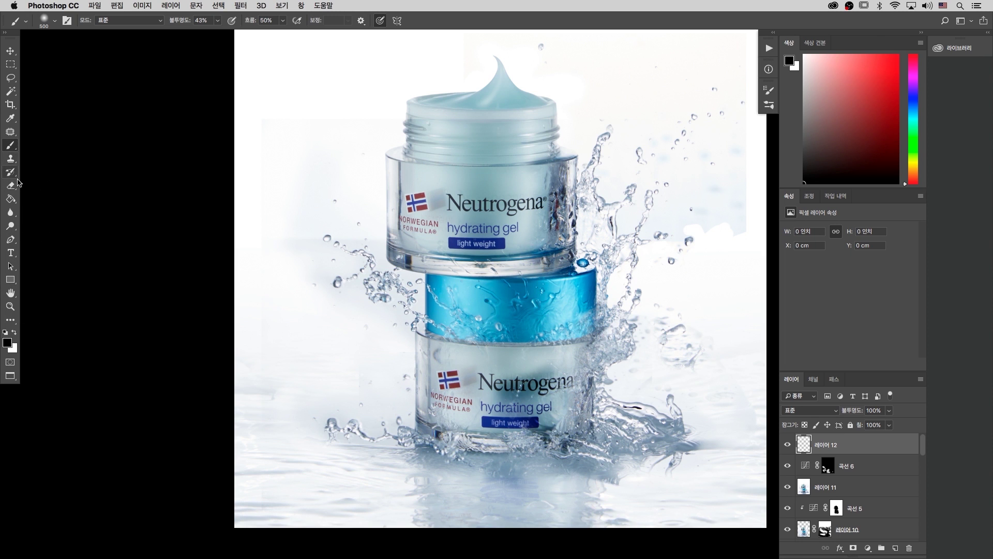
pyautogui.click(13, 118)
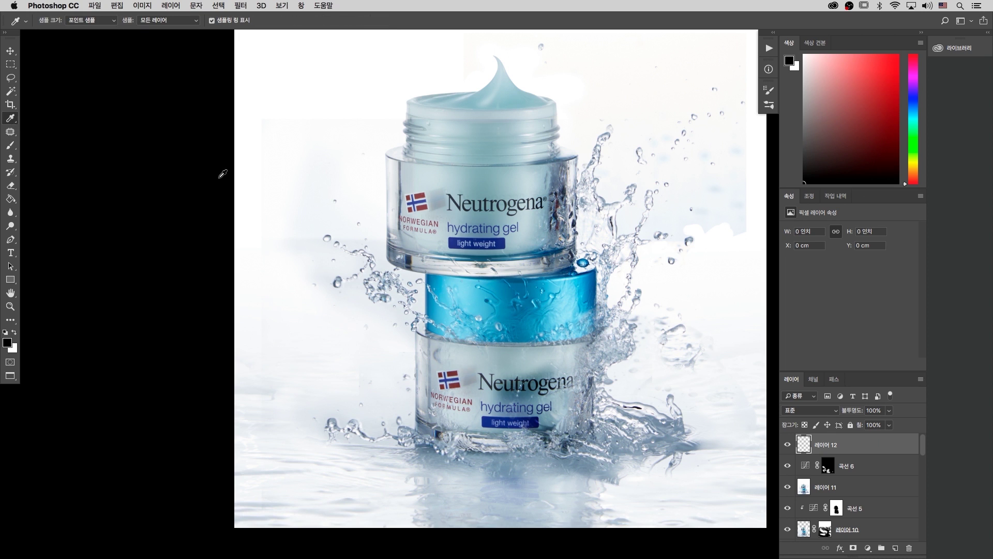
pyautogui.click(442, 290)
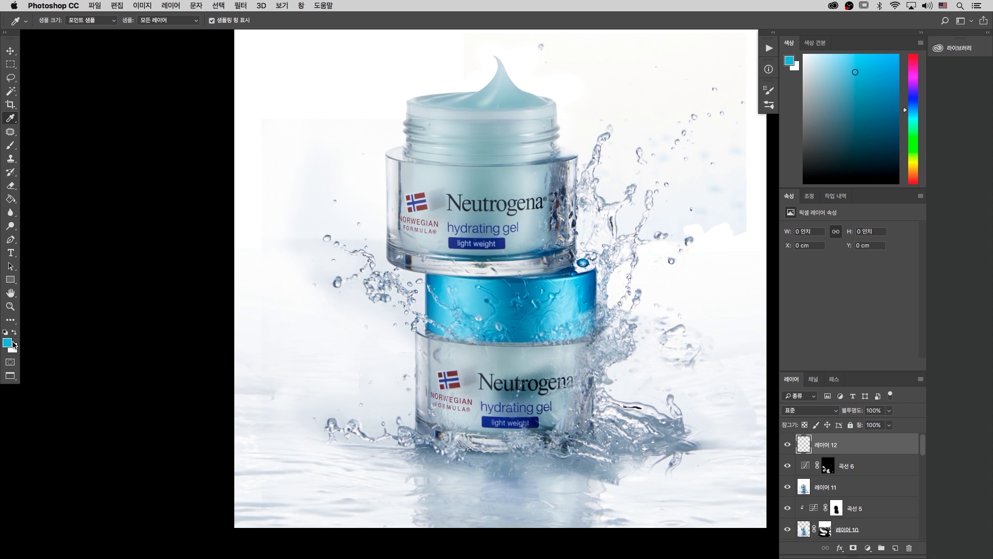
pyautogui.click(13, 343)
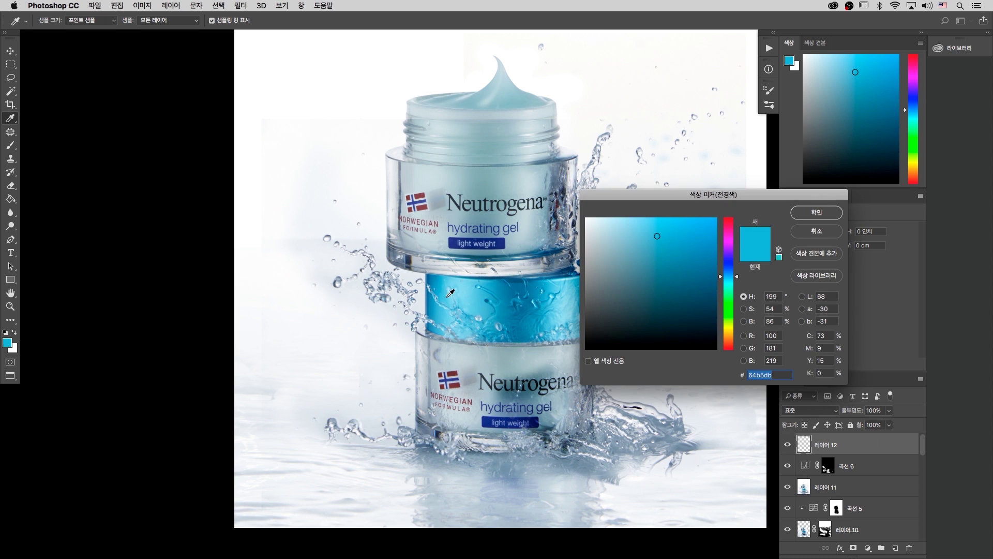
pyautogui.click(829, 214)
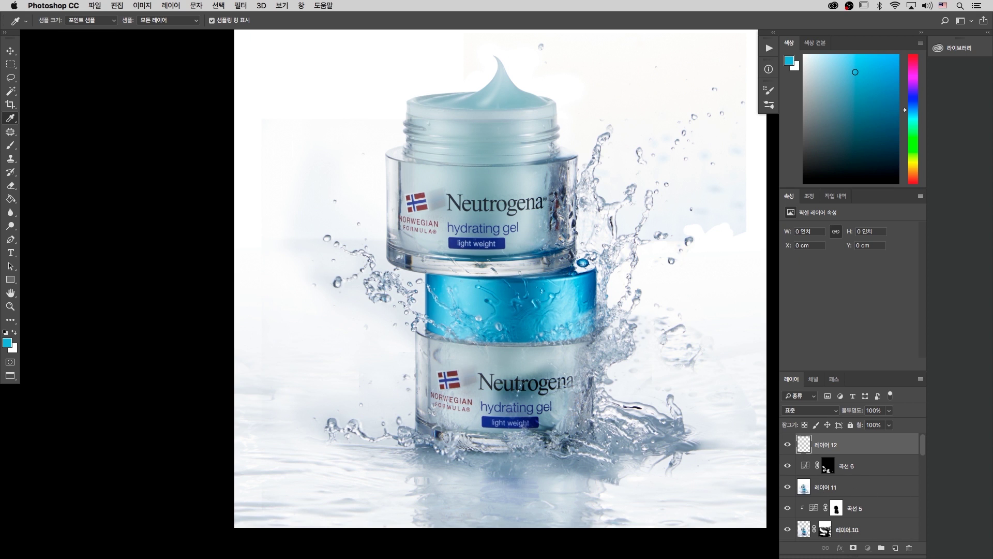
pyautogui.hotkey('alt', 'BackSpace')
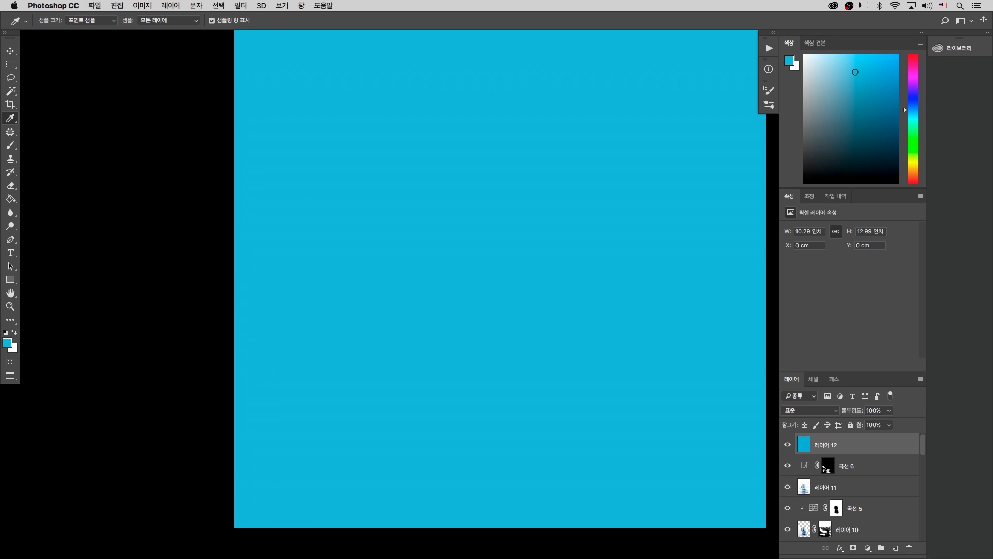
# Lower the opacity of the blue 레이어 12 to 42% and set its blend mode to 곱하기 (Multiply).
pyautogui.moveTo(500, 198); pyautogui.dragTo(456, 210)
pyautogui.press('super+minus')
pyautogui.press('super+minus')
pyautogui.press('super+minus')
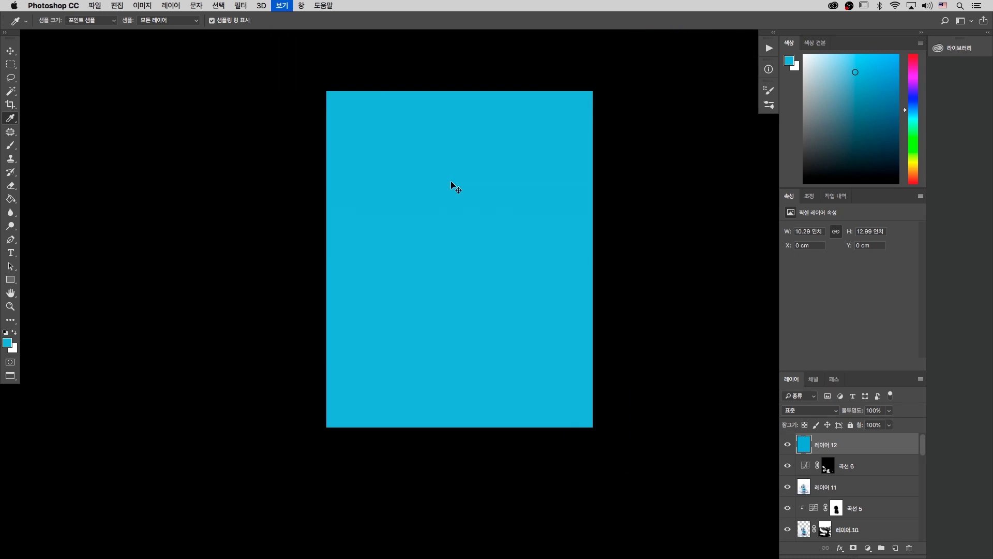
pyautogui.moveTo(865, 411); pyautogui.dragTo(829, 414)
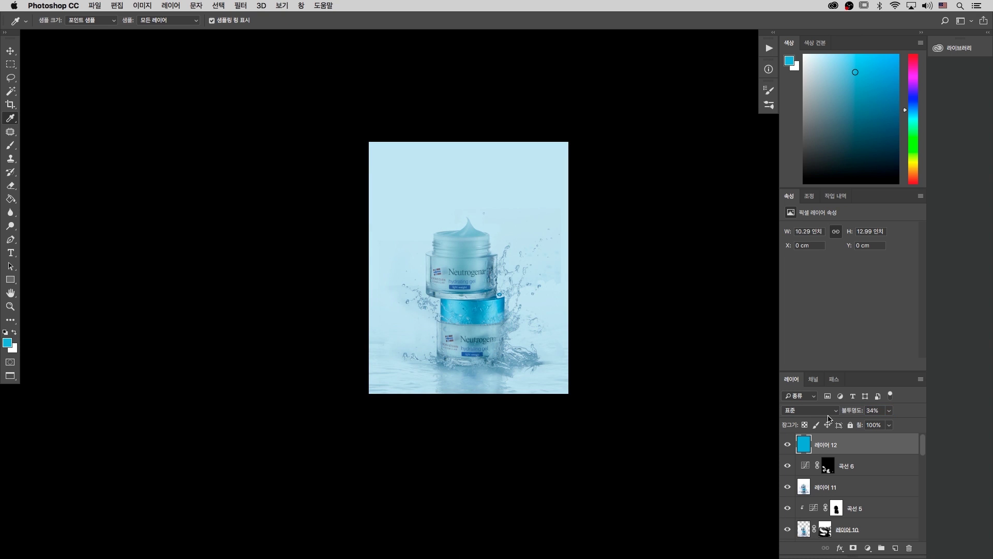
pyautogui.moveTo(853, 413); pyautogui.dragTo(859, 413)
pyautogui.click(824, 413)
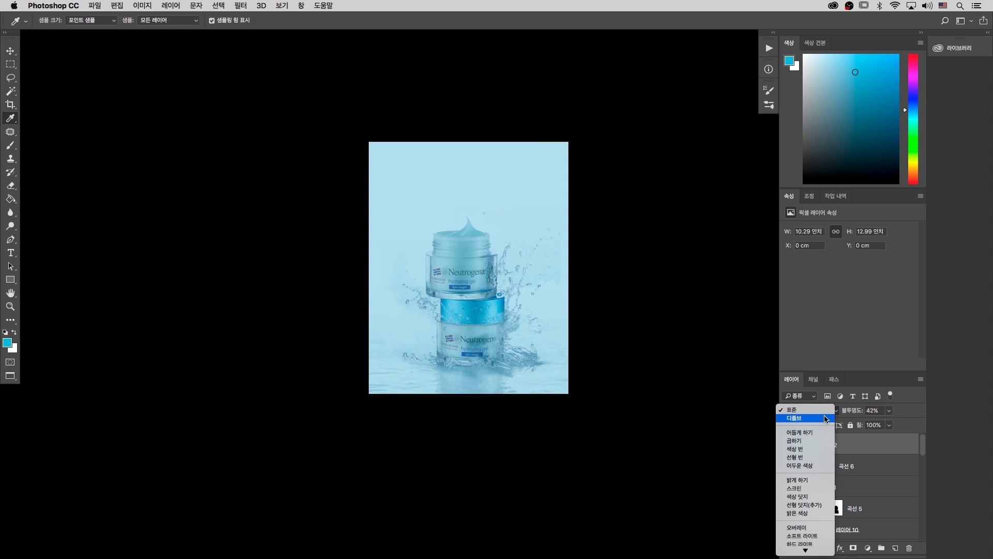
pyautogui.click(828, 440)
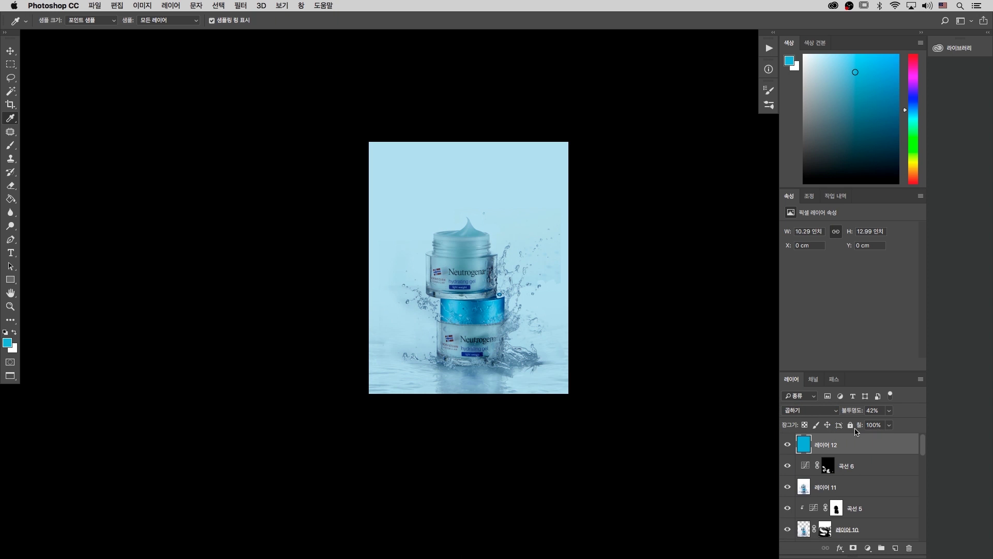
# Set 레이어 12's opacity to 46% and its fill to 80%.
pyautogui.press('super+equal')
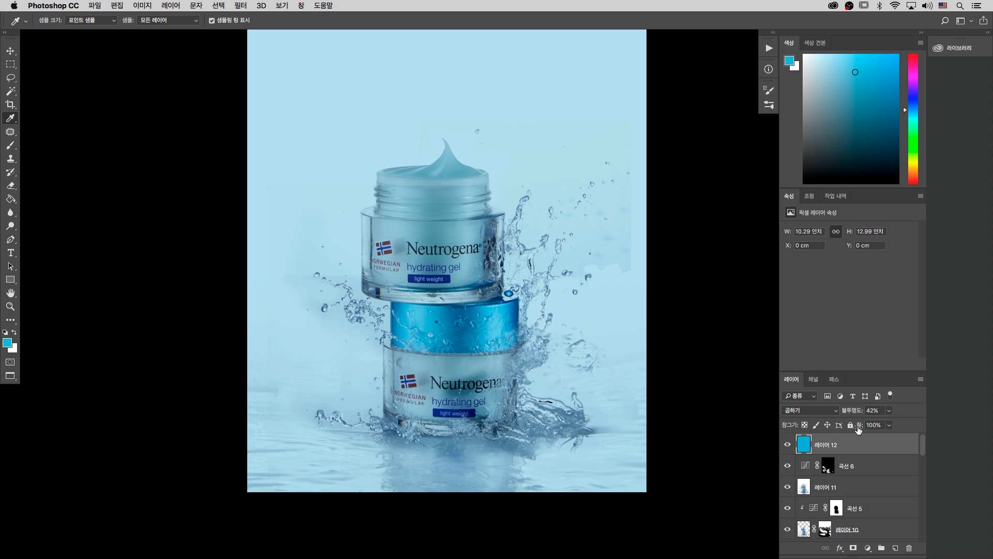
pyautogui.moveTo(854, 412); pyautogui.dragTo(857, 425)
pyautogui.press('super+minus')
pyautogui.press('super+minus')
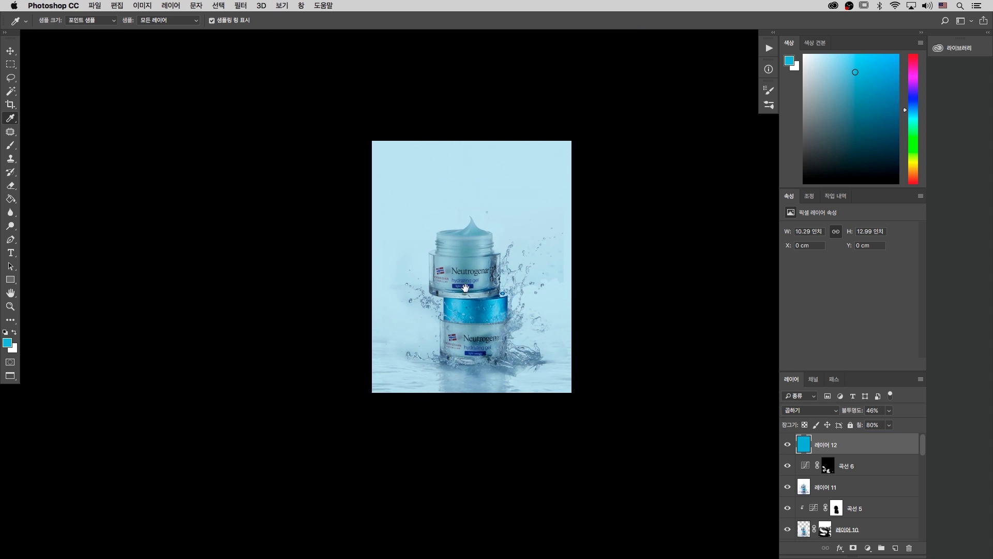
pyautogui.press('m')
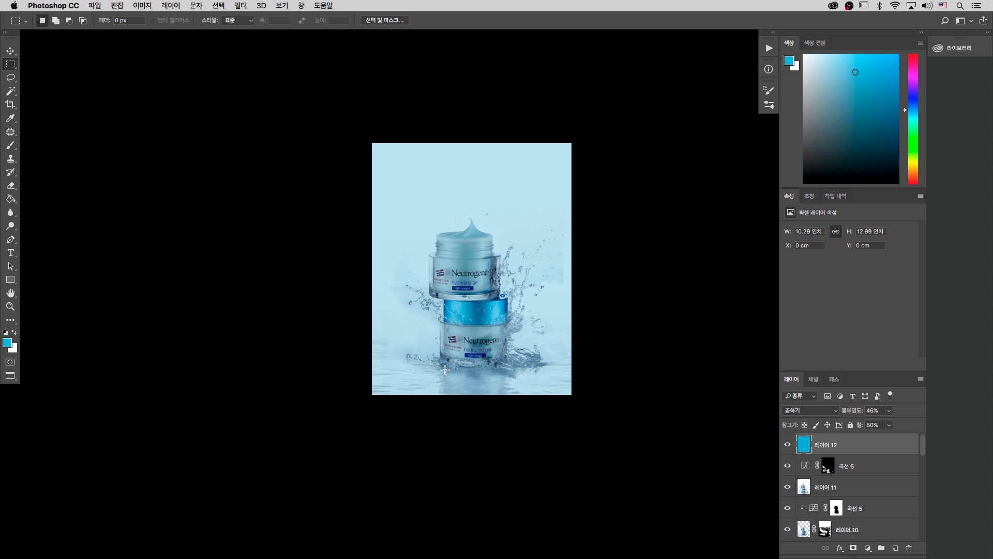
pyautogui.moveTo(408, 196); pyautogui.dragTo(528, 391)
pyautogui.press('super+d')
# Make a tall elliptical selection around both jars and the splashes, and shift it slightly upward to centre it on them.
pyautogui.hotkey('shift', 'm')
pyautogui.moveTo(396, 200); pyautogui.dragTo(552, 420)
pyautogui.moveTo(504, 316); pyautogui.dragTo(501, 305)
pyautogui.rightClick(9, 63)
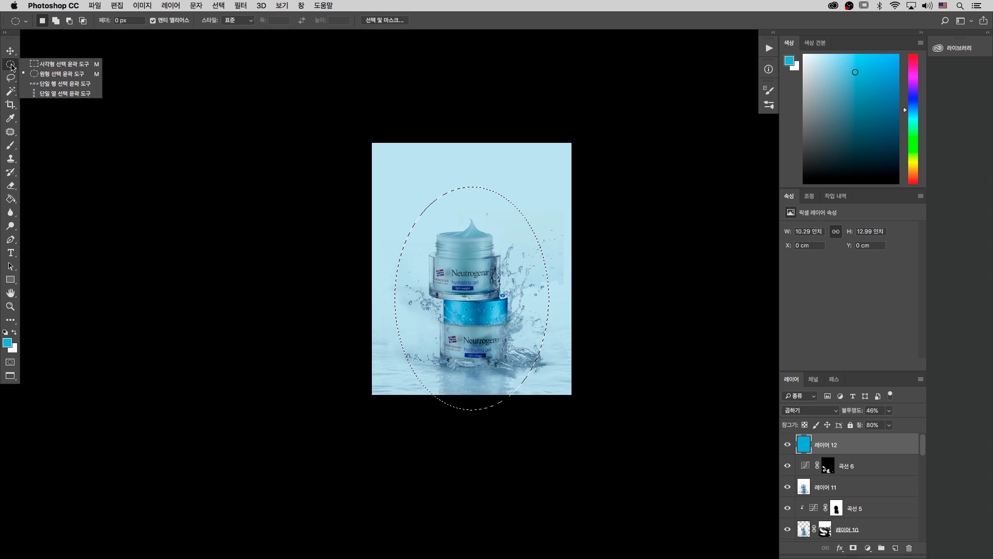
pyautogui.click(85, 75)
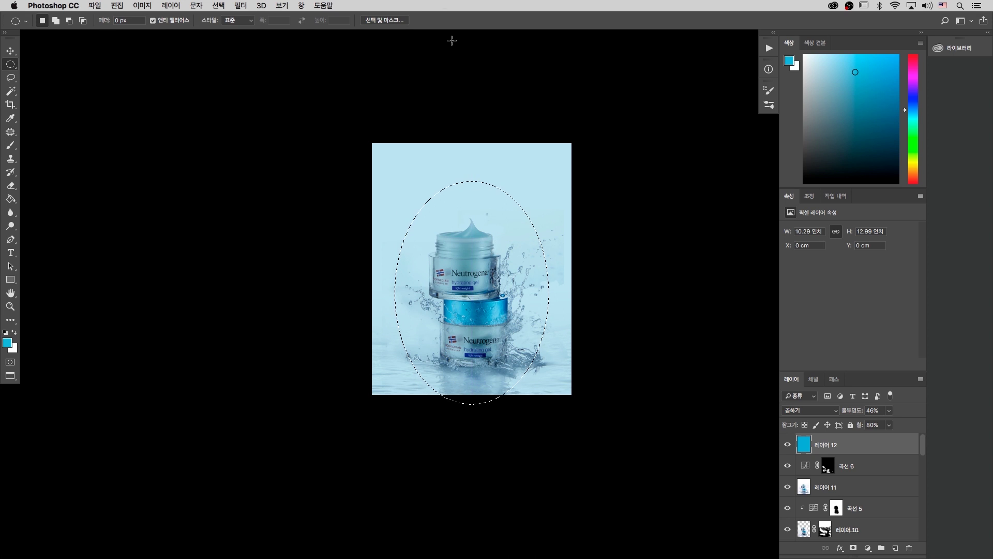
# Feather the elliptical selection around the jars with a large radius for a very soft edge.
pyautogui.click(234, 5)
pyautogui.moveTo(216, 4)
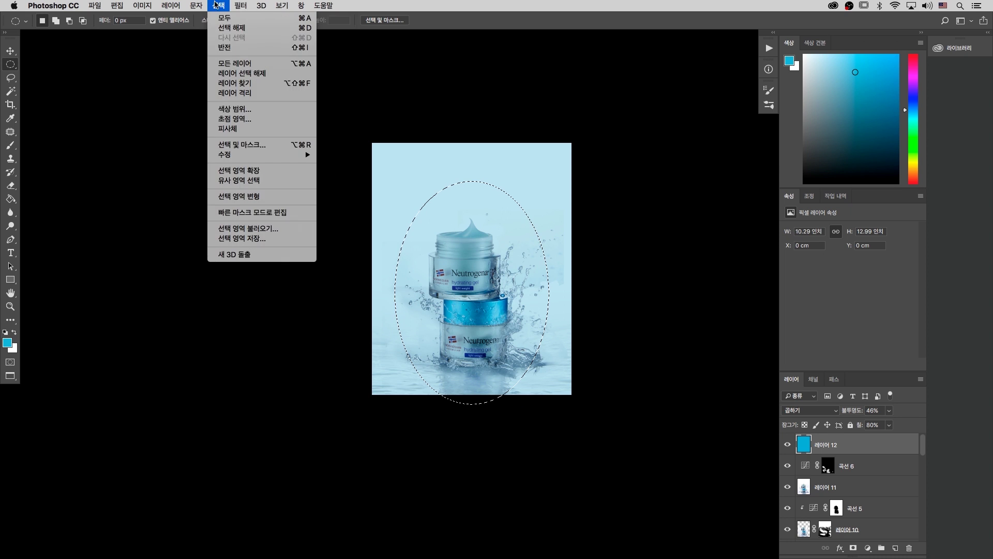
pyautogui.moveTo(269, 155)
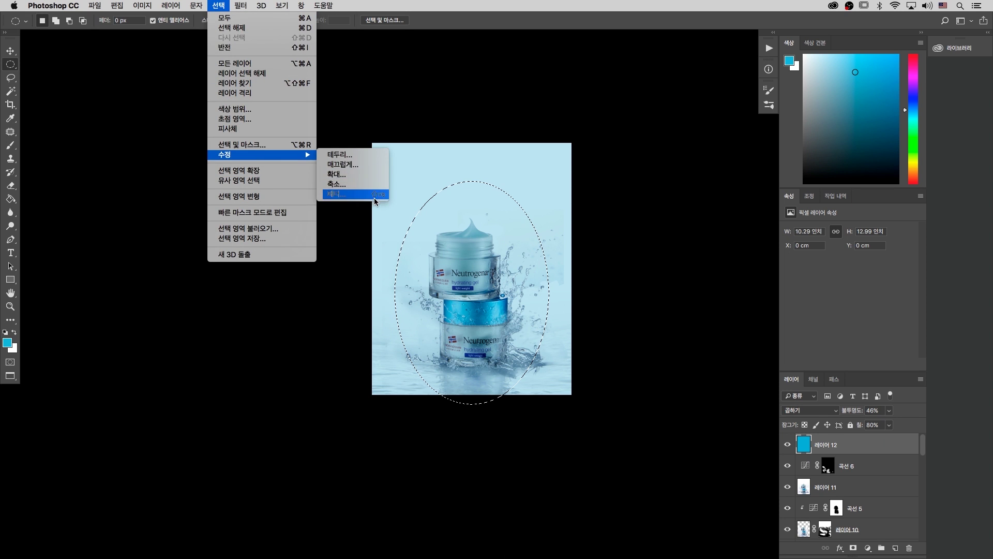
pyautogui.click(363, 194)
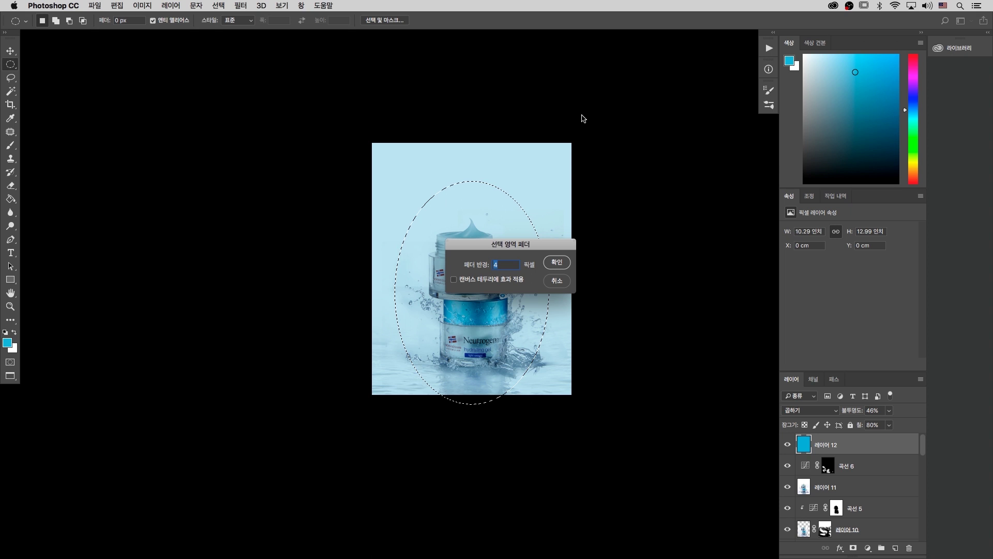
pyautogui.press('Return')
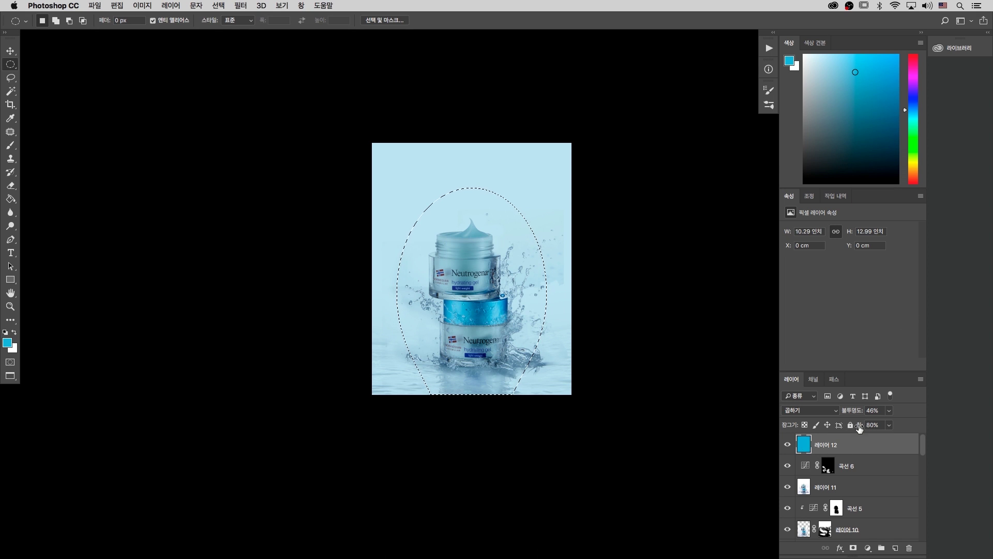
# Reset the colours to default and add a mask to 레이어 12 that hides the blue tint inside the feathered selection.
pyautogui.click(5, 333)
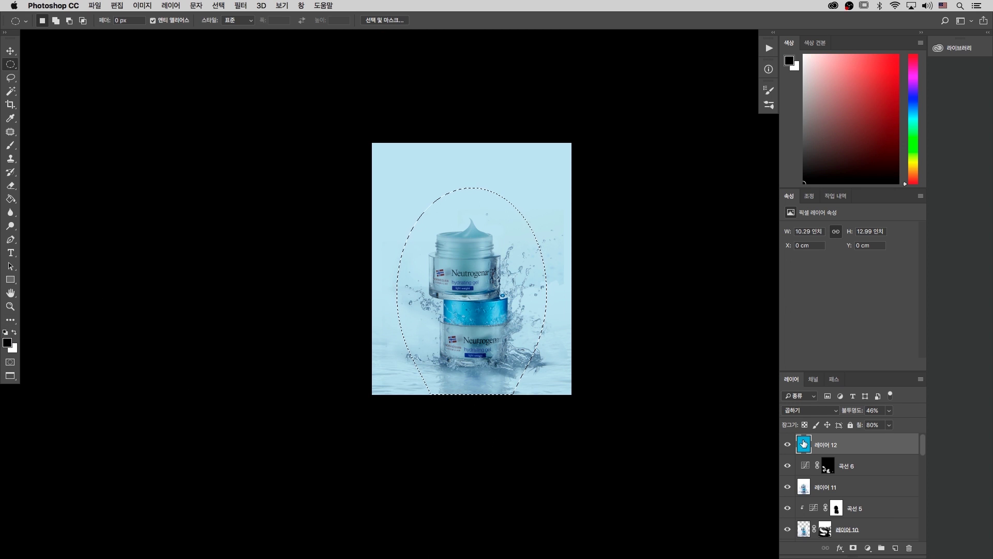
pyautogui.keyDown('alt'); pyautogui.click(854, 548); pyautogui.keyUp('alt')
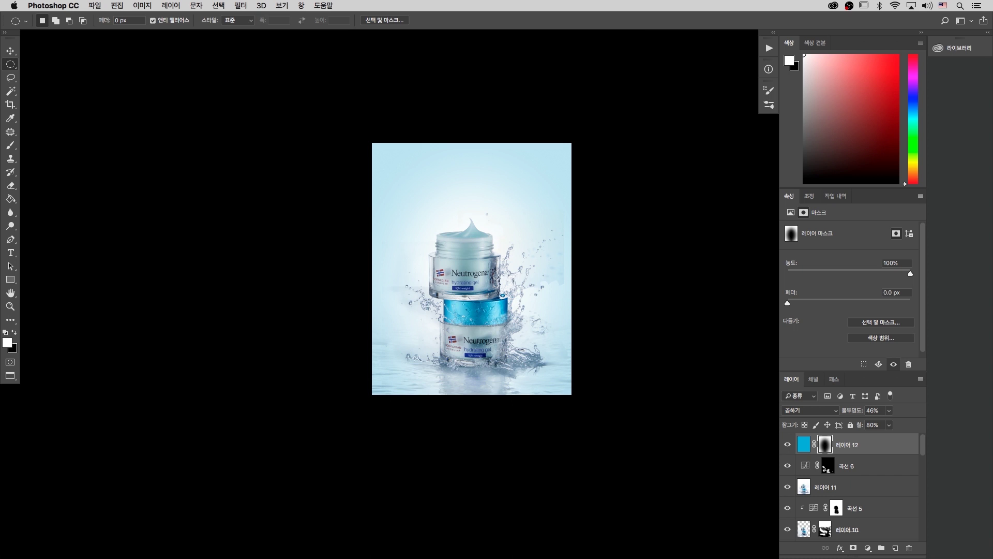
pyautogui.press('super+equal')
pyautogui.press('super+minus')
pyautogui.hscroll(1, 705, 362)
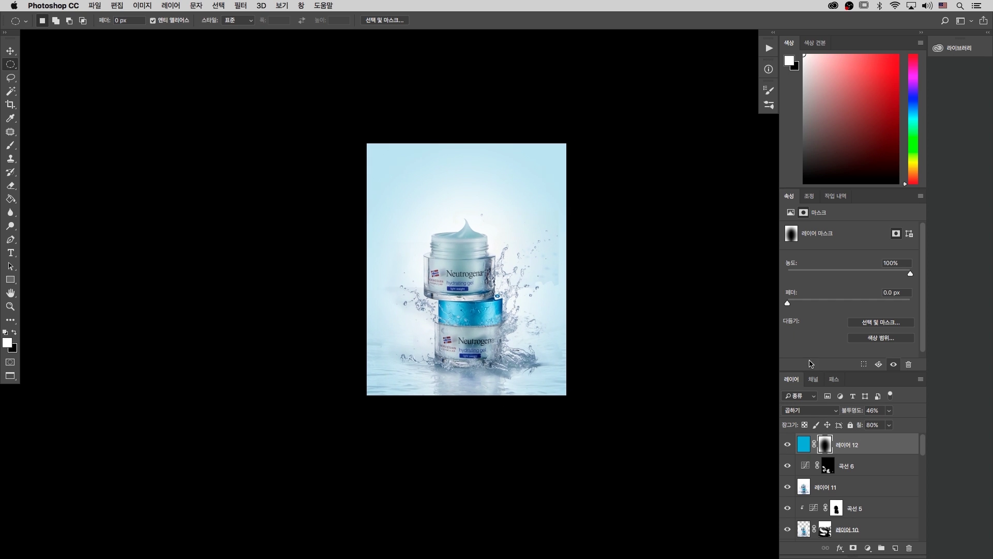
# Strengthen the blue vignette by setting 레이어 12's opacity to 68% and its fill to 72%.
pyautogui.moveTo(857, 412)
pyautogui.mouseDown()
pyautogui.moveTo(874, 413)
pyautogui.moveTo(861, 414)
pyautogui.moveTo(859, 428)
pyautogui.mouseUp()
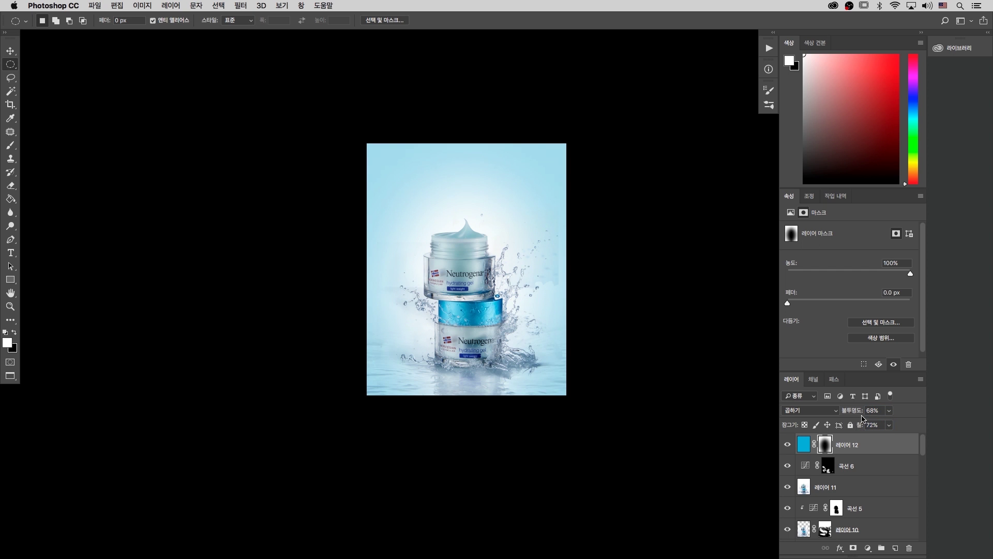
pyautogui.press('super+equal')
pyautogui.press('super+minus')
pyautogui.press('super+equal')
pyautogui.moveTo(436, 215); pyautogui.dragTo(423, 216)
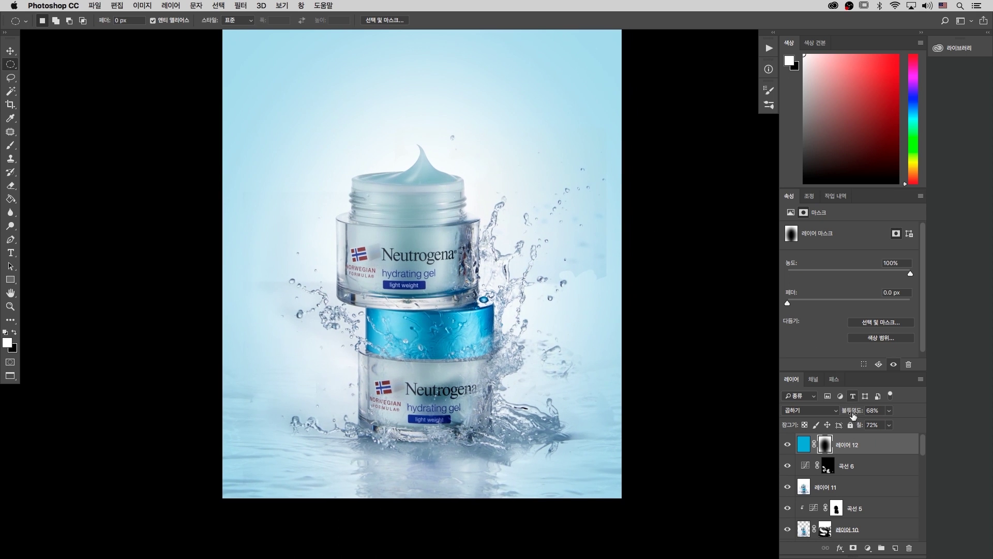
# Compare the image with and without the 레이어 12 tint and examine the whole composition at different magnifications.
pyautogui.click(787, 445)
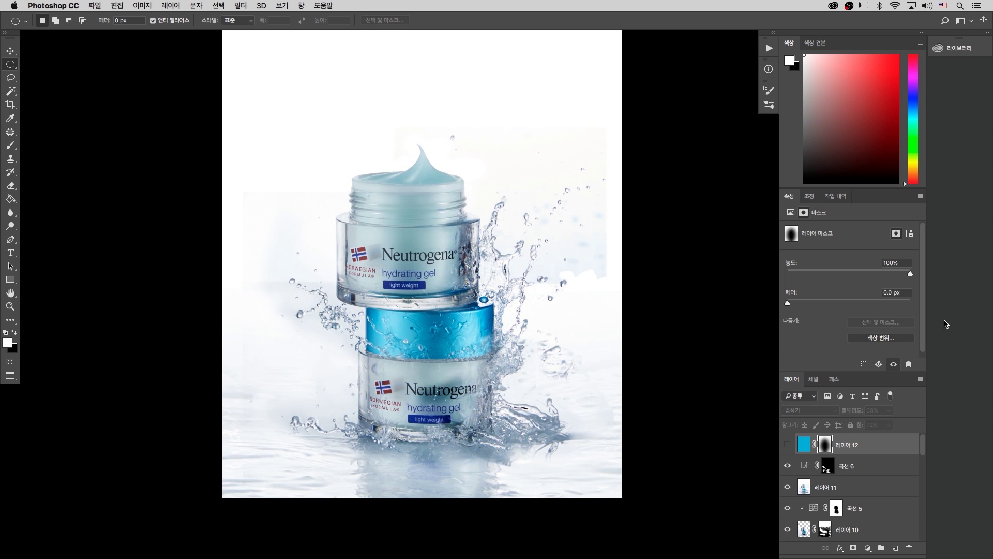
pyautogui.click(787, 444)
pyautogui.press('super+minus')
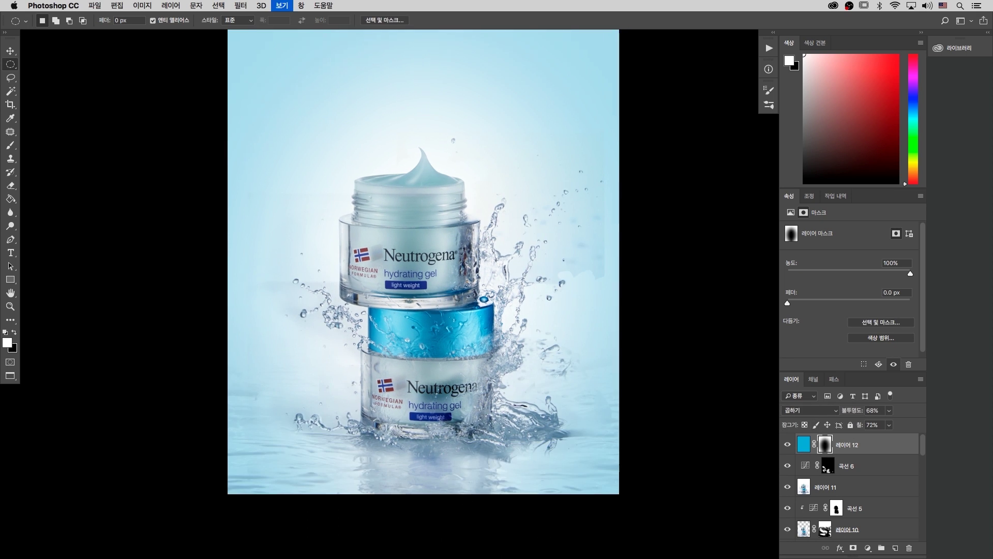
pyautogui.moveTo(445, 257); pyautogui.dragTo(464, 282)
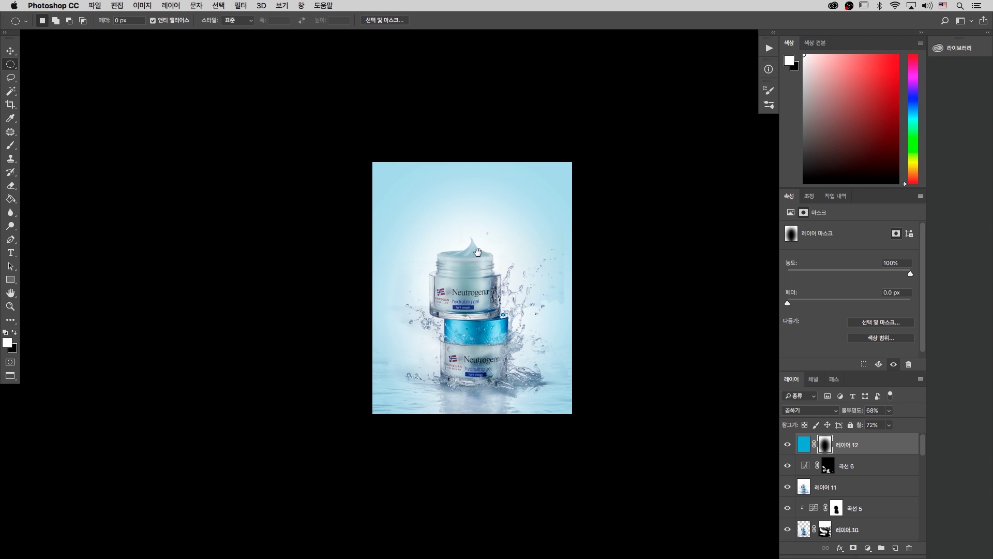
pyautogui.hscroll(3, 464, 226)
pyautogui.scroll(-1, 464, 226)
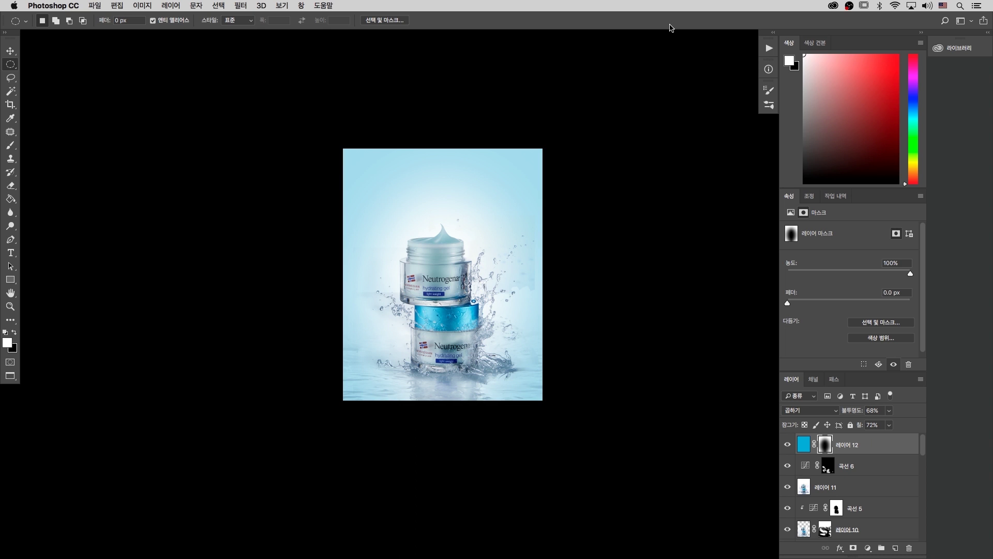
pyautogui.press('super+plus')
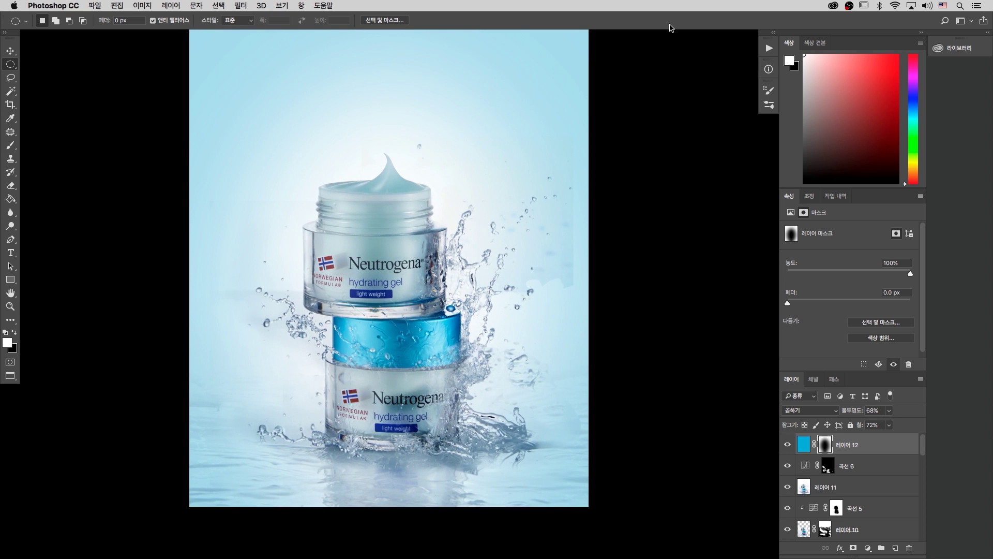
pyautogui.scroll(2, 448, 155)
pyautogui.hscroll(-2, 448, 155)
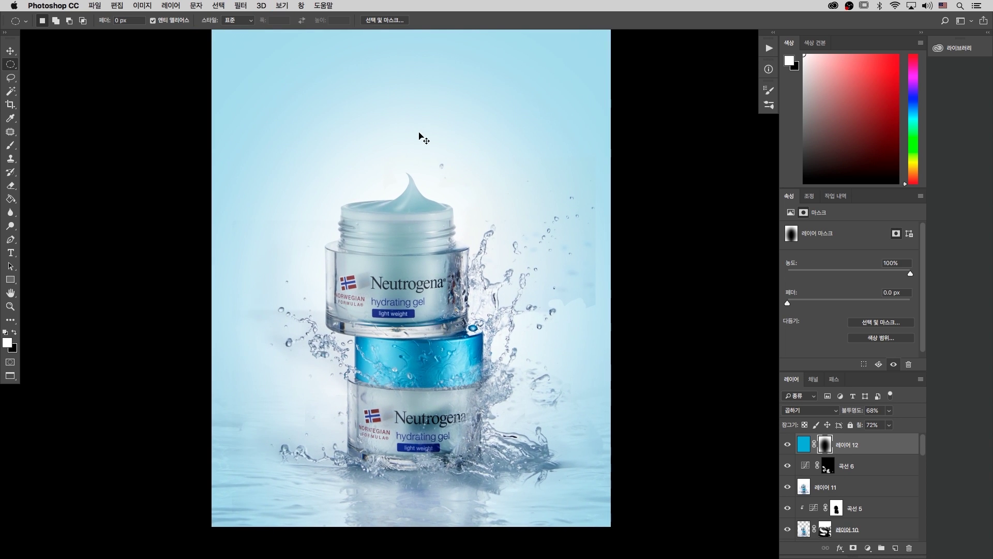
pyautogui.press('super+minus')
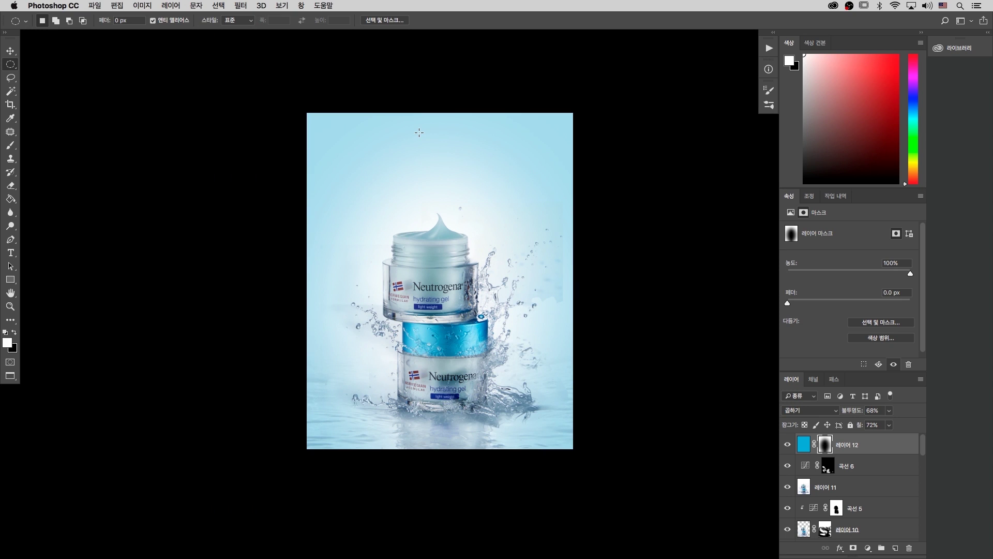